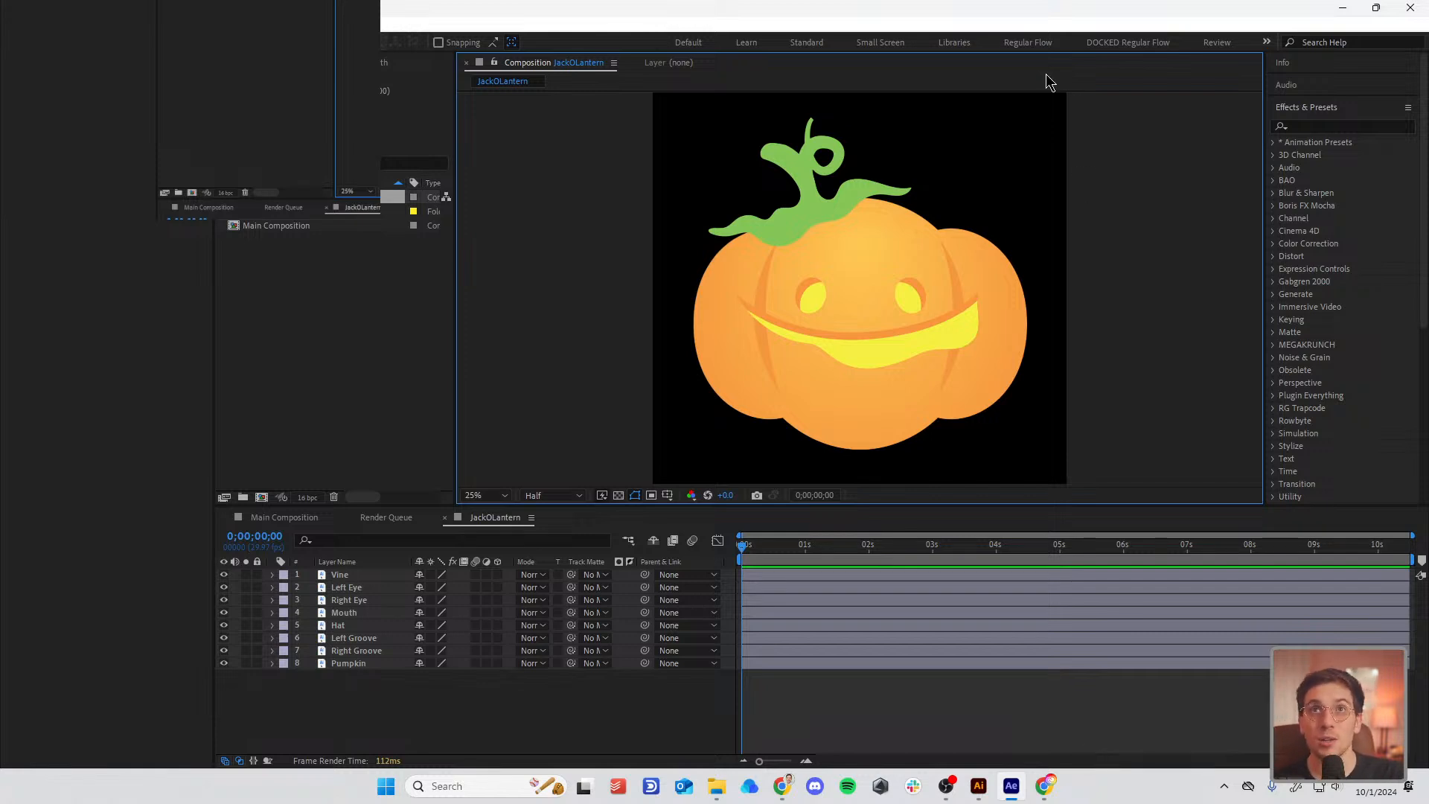
Step: Select and then deselect the Mouth layer, and switch over to the pumpkin artwork in Illustrator
{"action": "left_click", "coordinate": [839, 347]}
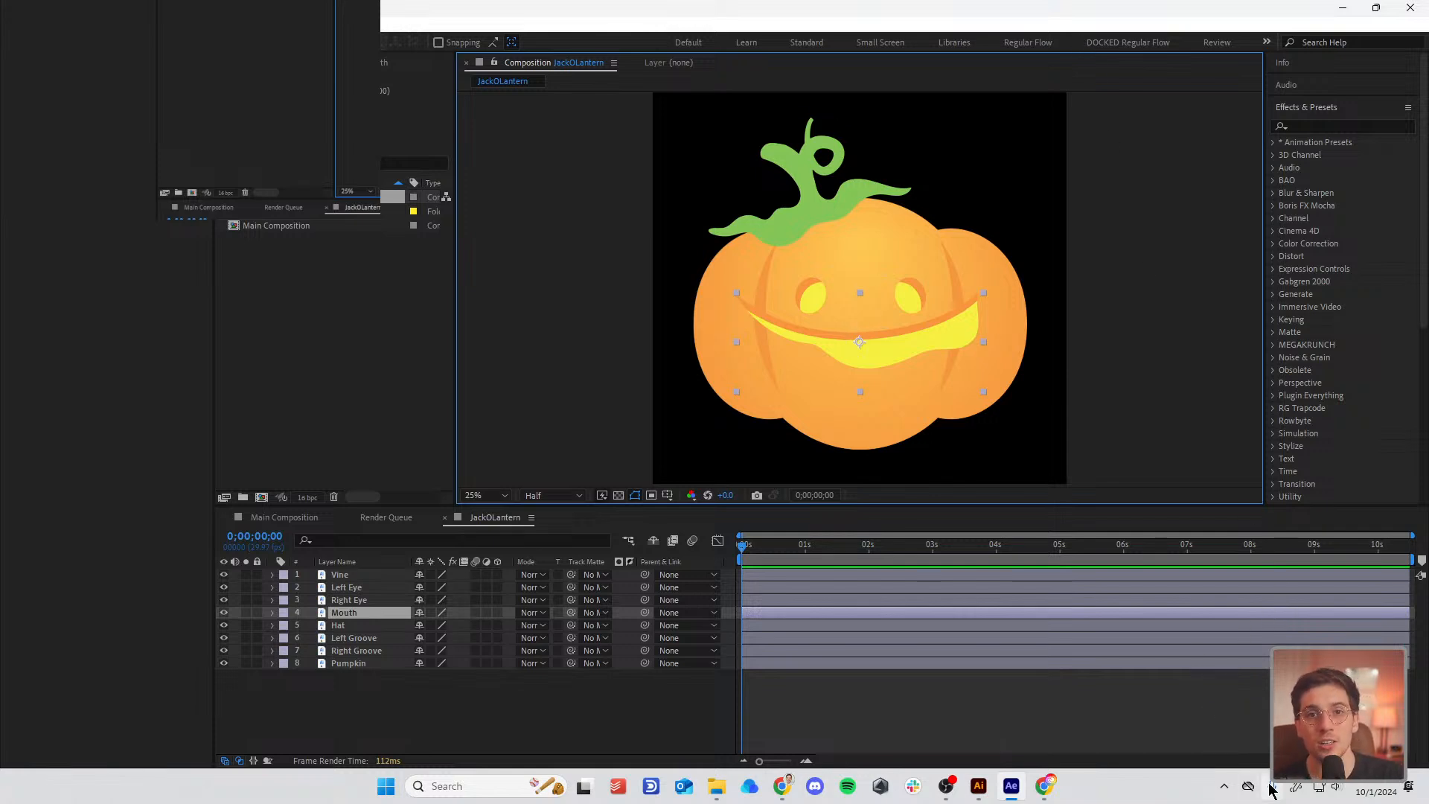
{"action": "left_click", "coordinate": [855, 680]}
{"action": "left_click", "coordinate": [978, 786]}
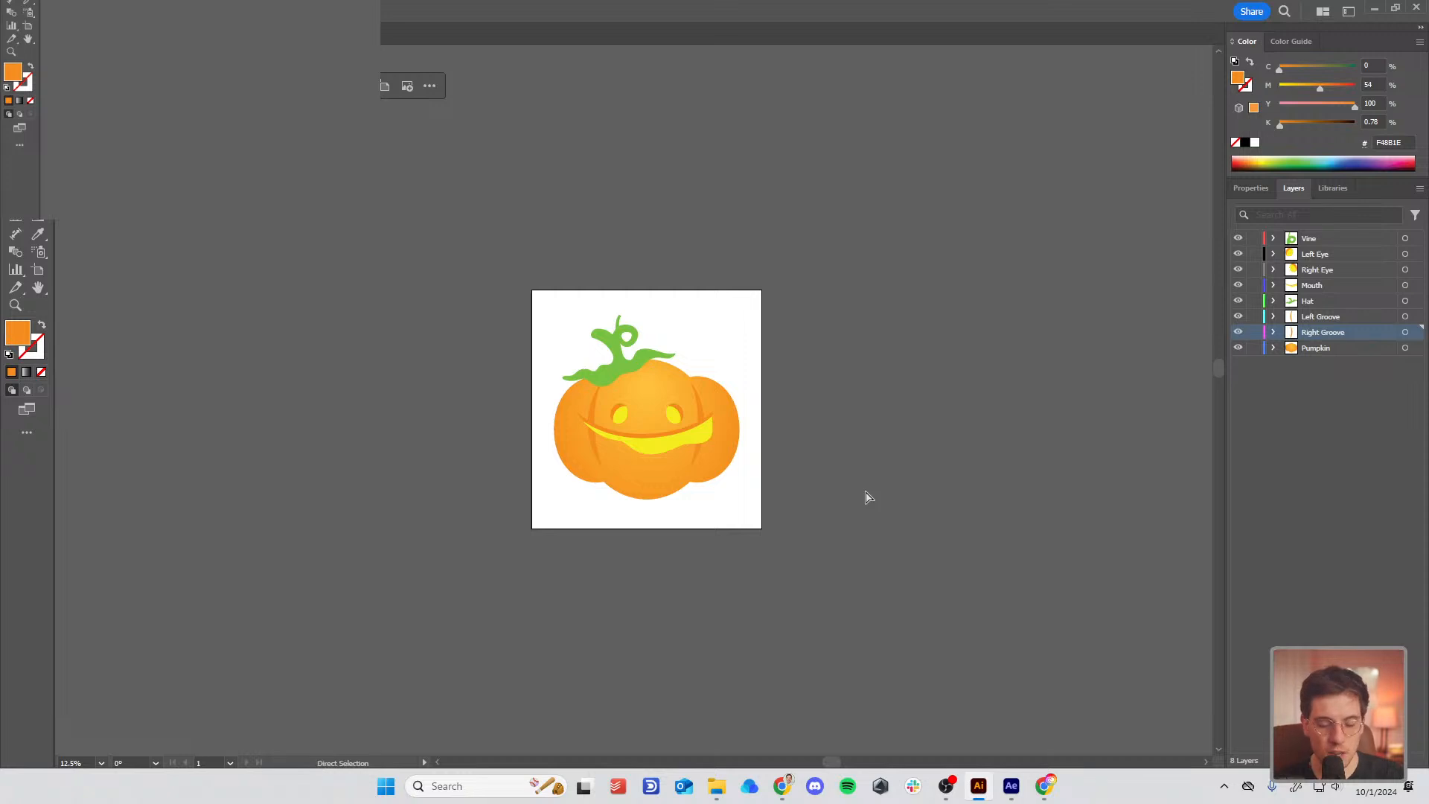
Step: Zoom in, draw a large orange ellipse and move it left of the pumpkin artboard
{"action": "key", "text": "ctrl+equal"}
{"action": "key", "text": "ctrl+equal"}
{"action": "key", "text": "ctrl+equal"}
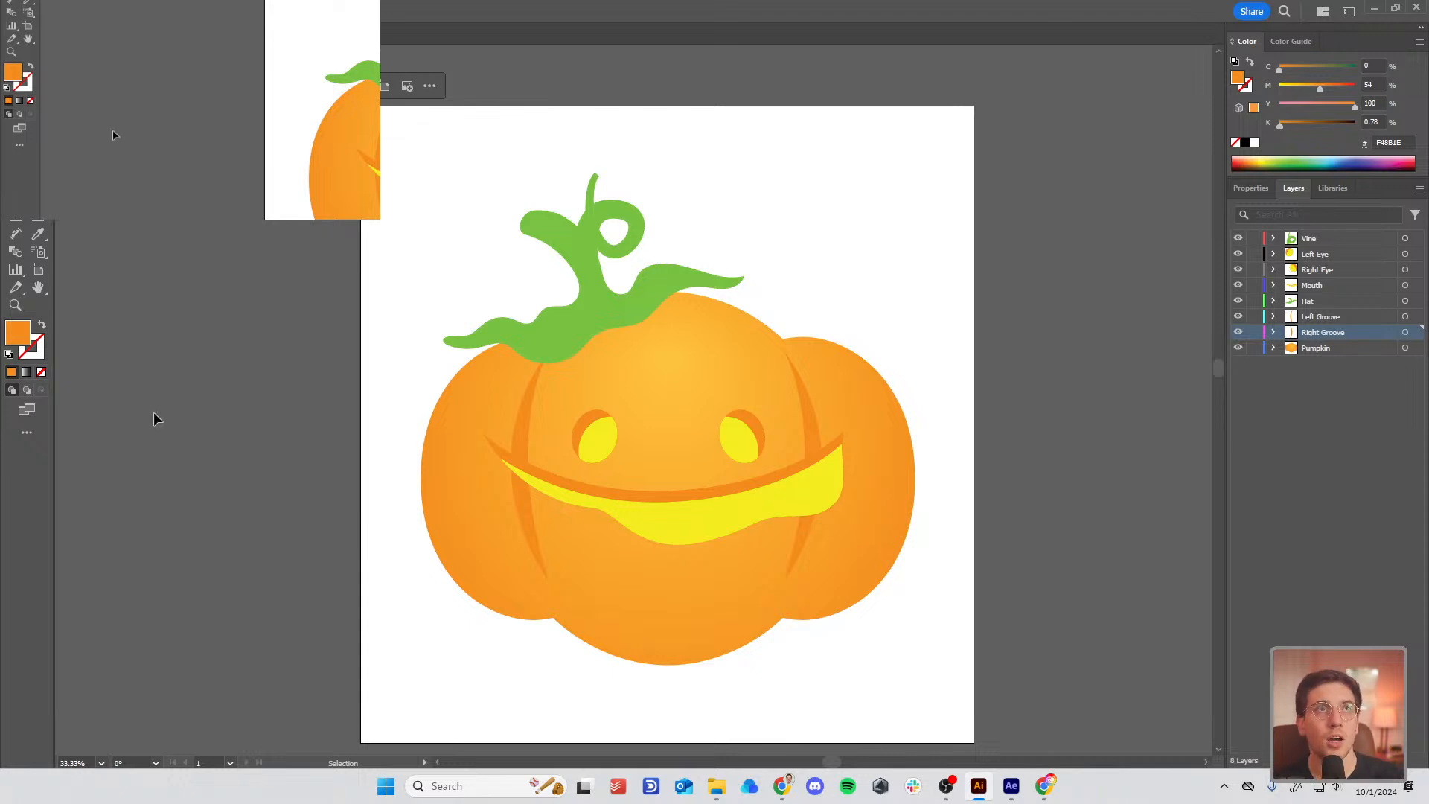
{"action": "left_click_drag", "start_coordinate": [311, 442], "coordinate": [377, 418]}
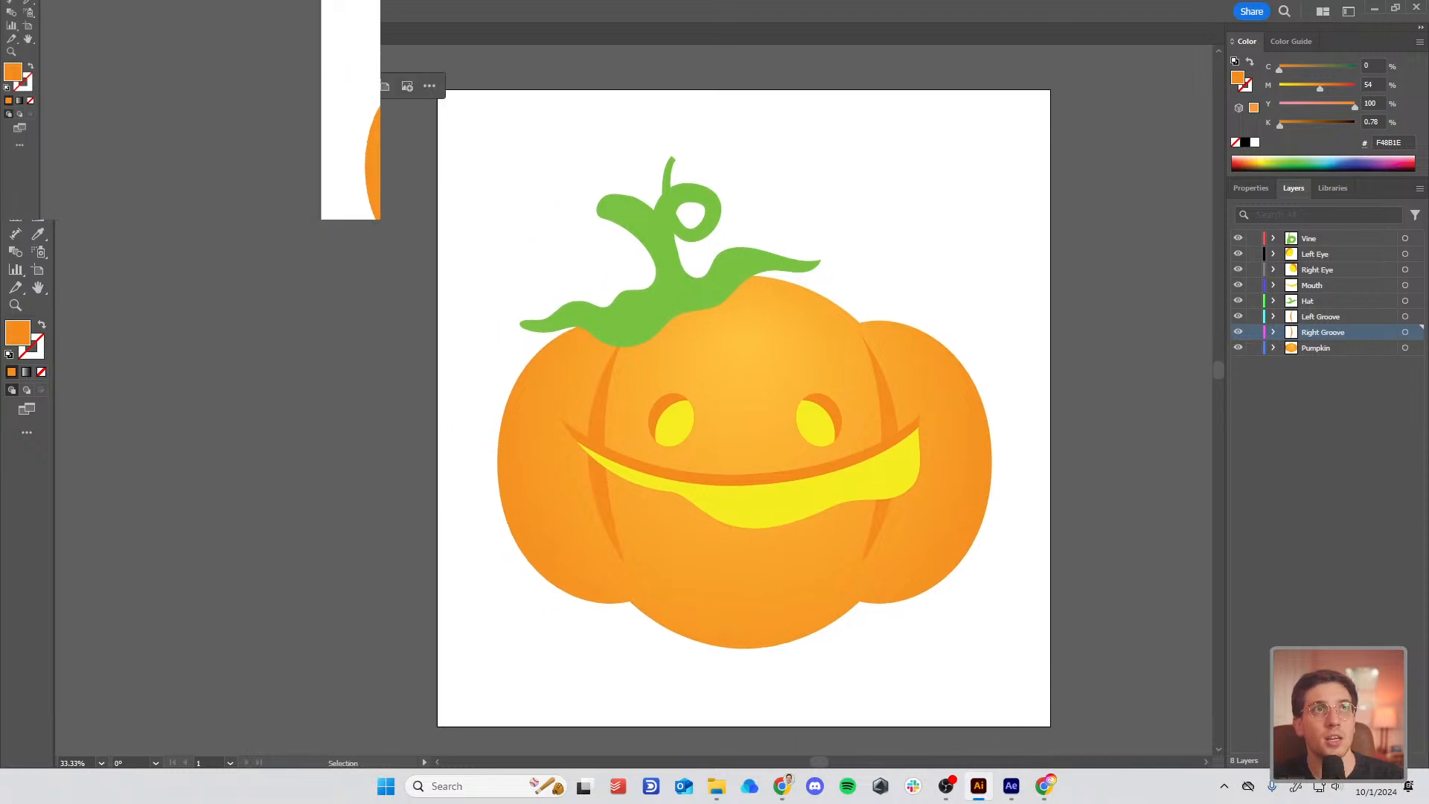
{"action": "key", "text": "l"}
{"action": "left_click_drag", "start_coordinate": [608, 265], "coordinate": [923, 651]}
{"action": "left_click_drag", "start_coordinate": [832, 608], "coordinate": [255, 596]}
{"action": "left_click_drag", "start_coordinate": [459, 603], "coordinate": [699, 608]}
Step: Duplicate the large ellipse to its left and shrink the copy so it overlaps
{"action": "left_click", "coordinate": [457, 500]}
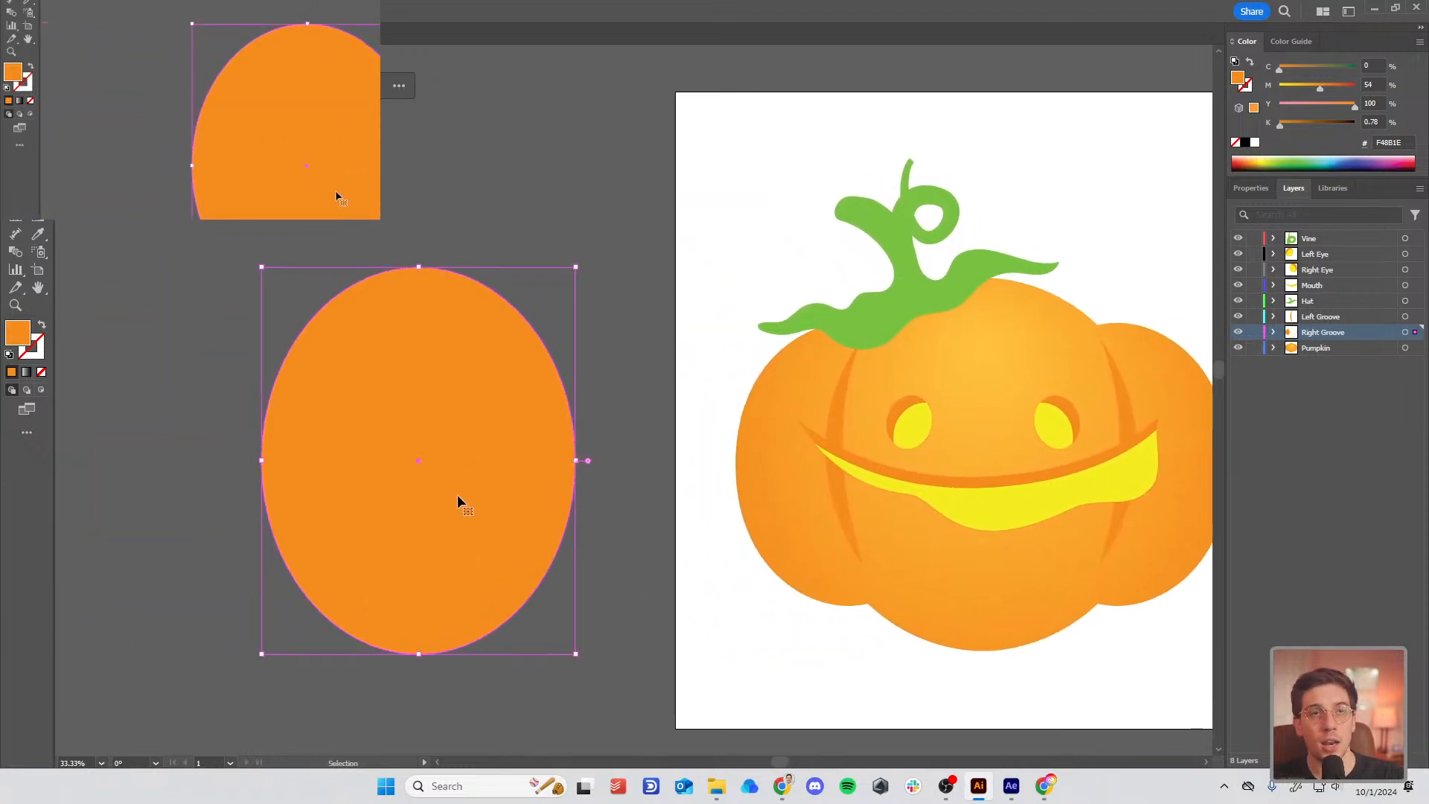
{"action": "left_click_drag", "start_coordinate": [466, 533], "coordinate": [293, 541]}
{"action": "left_click_drag", "start_coordinate": [401, 654], "coordinate": [367, 623]}
{"action": "mouse_move", "coordinate": [273, 565]}
{"action": "left_mouse_down"}
{"action": "mouse_move", "coordinate": [293, 565]}
{"action": "mouse_move", "coordinate": [280, 566]}
{"action": "left_mouse_up"}
Step: In Outline view, copy the small ellipse to the right side, then select all three ellipses
{"action": "key", "text": "ctrl+y"}
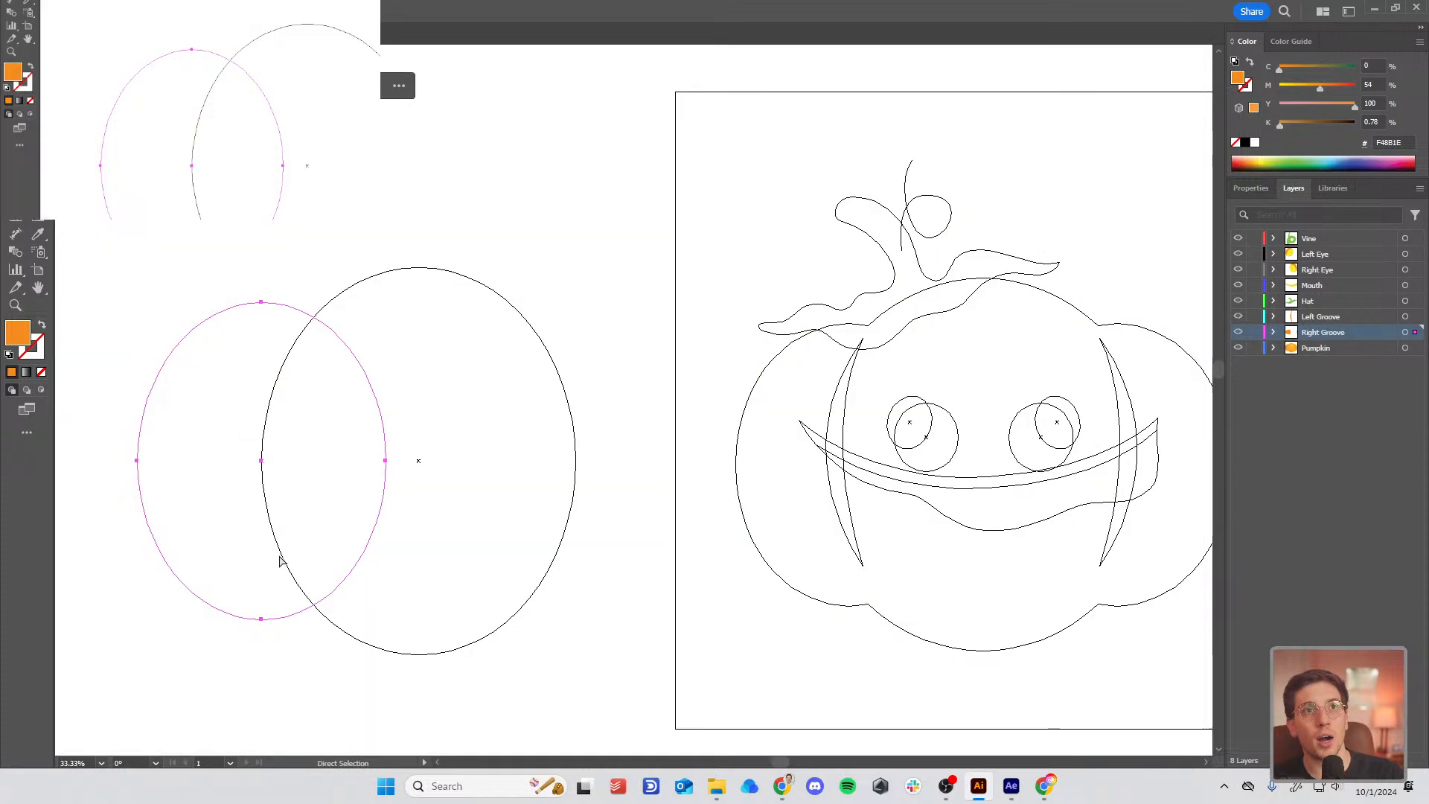
{"action": "key", "text": "v"}
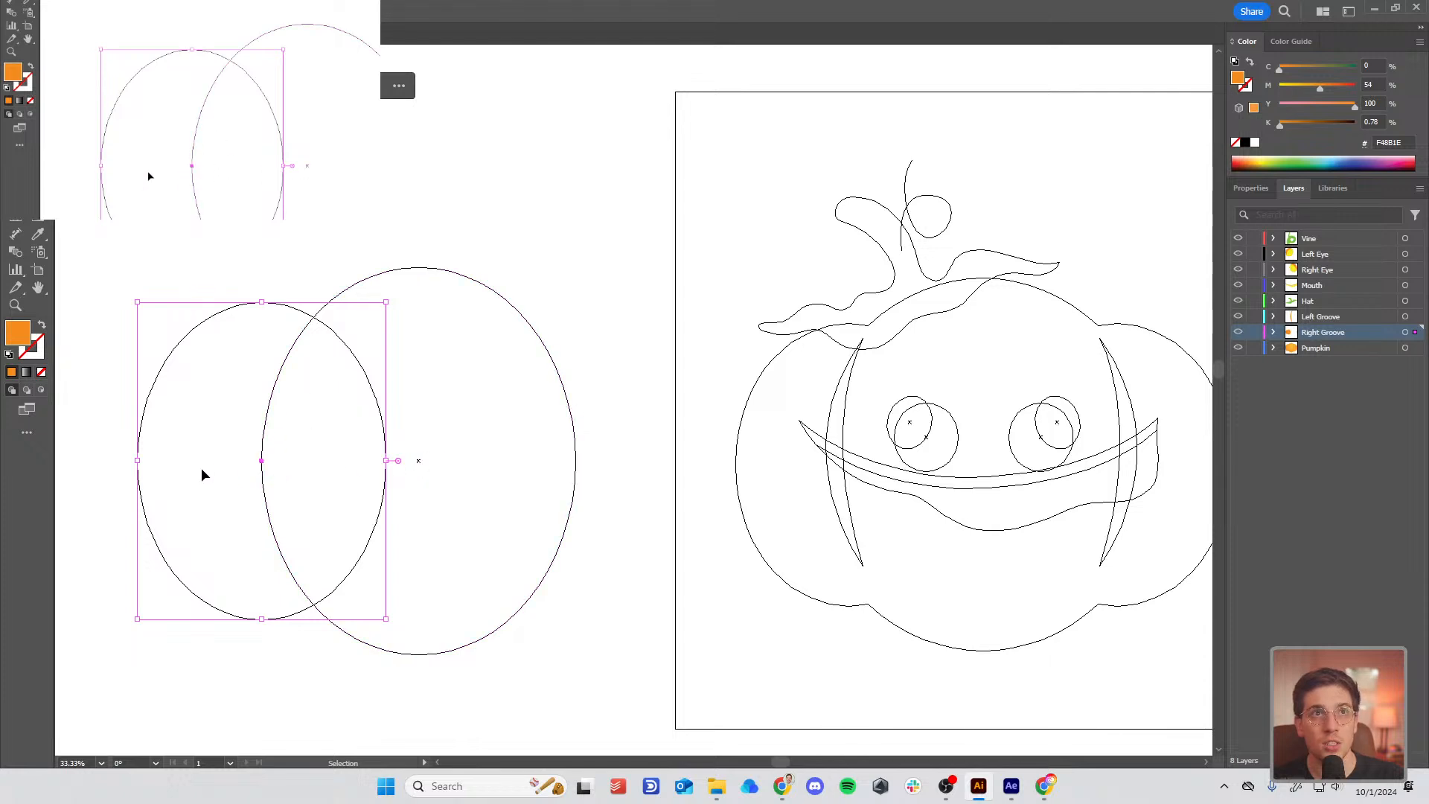
{"action": "left_click_drag", "start_coordinate": [142, 494], "coordinate": [463, 508]}
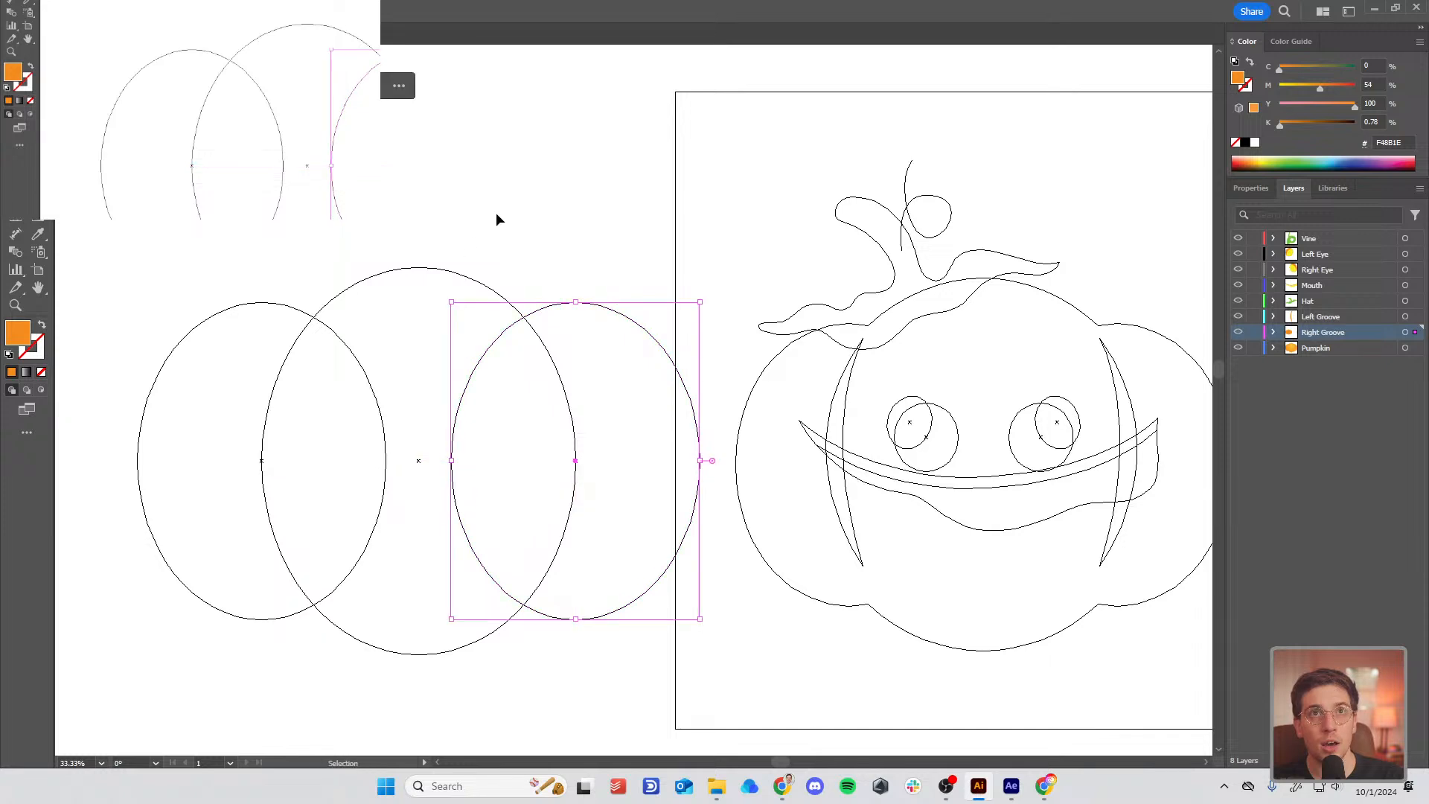
{"action": "left_click", "coordinate": [495, 219]}
{"action": "key", "text": "a"}
{"action": "key", "text": "ctrl+y"}
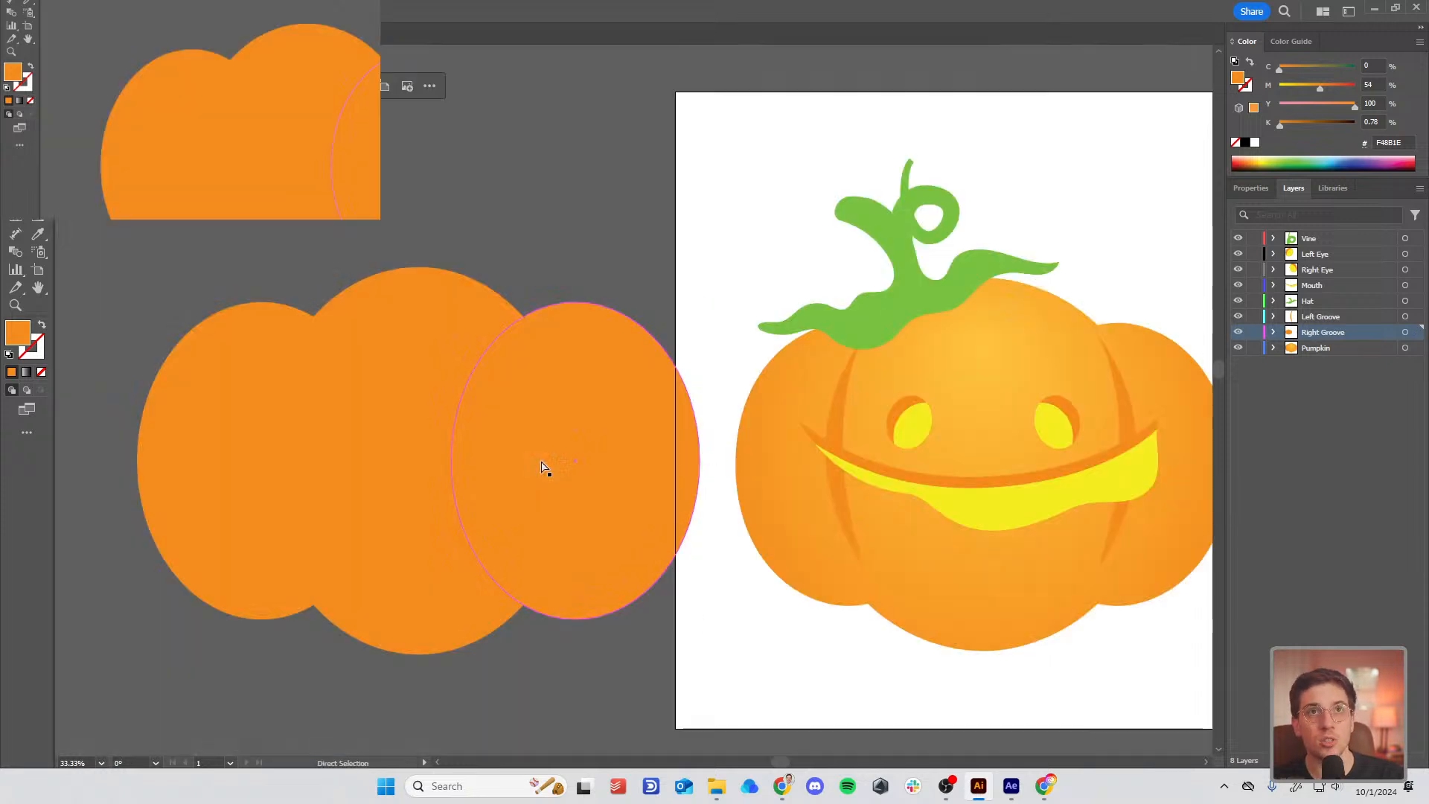
{"action": "key", "text": "v"}
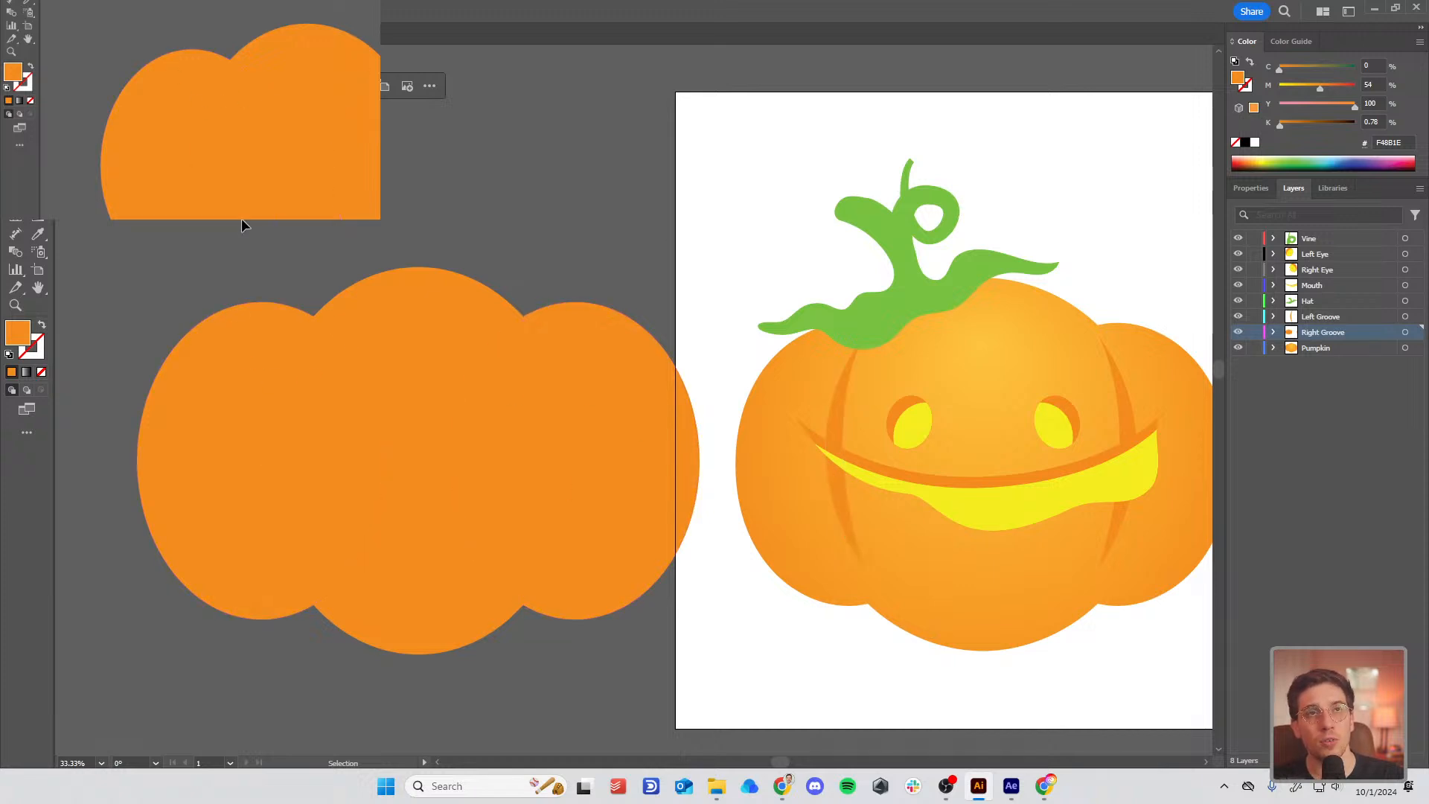
{"action": "left_click_drag", "start_coordinate": [241, 223], "coordinate": [646, 660]}
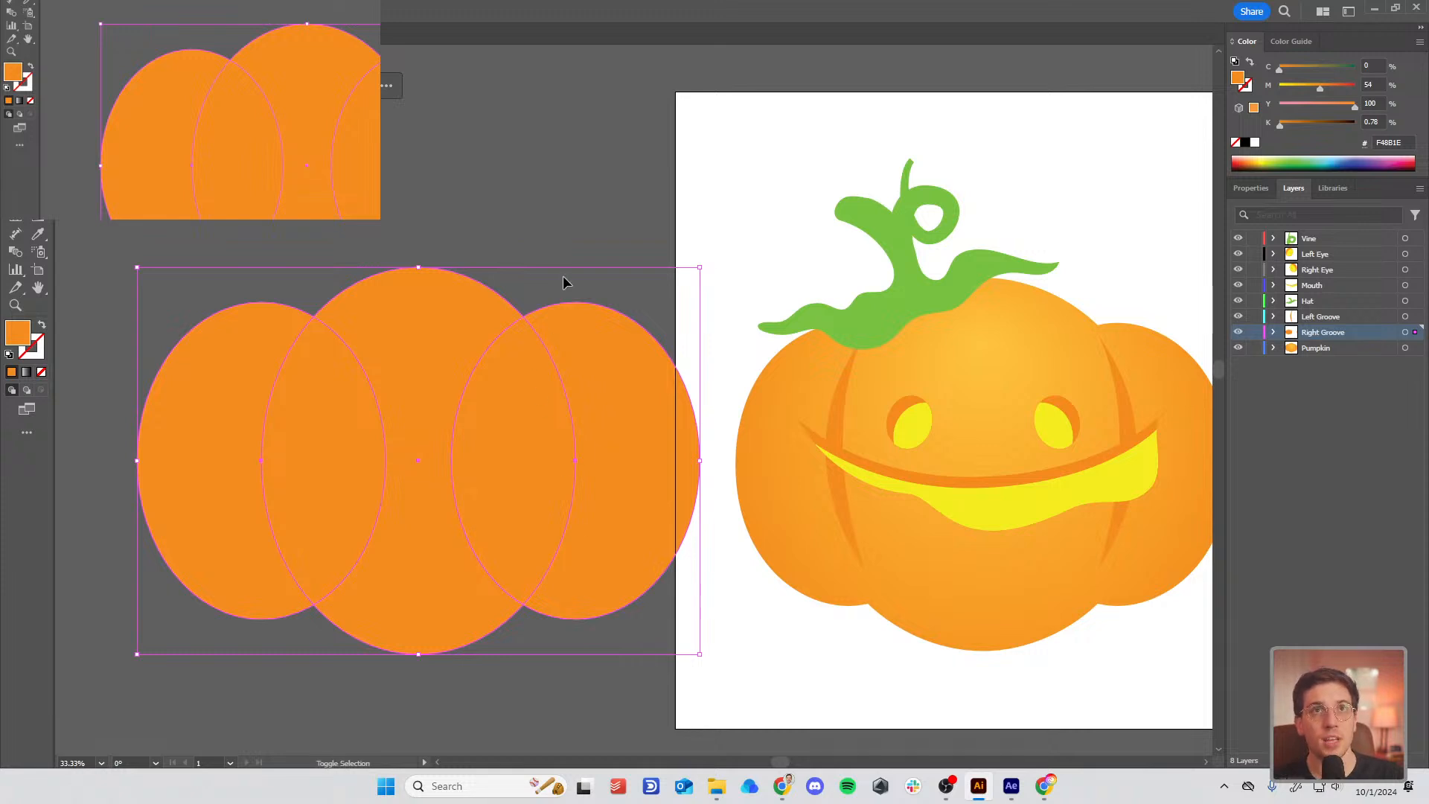
Step: Try merging the ellipses with the Shape Builder tool, then undo the merge
{"action": "key", "text": "shift+m"}
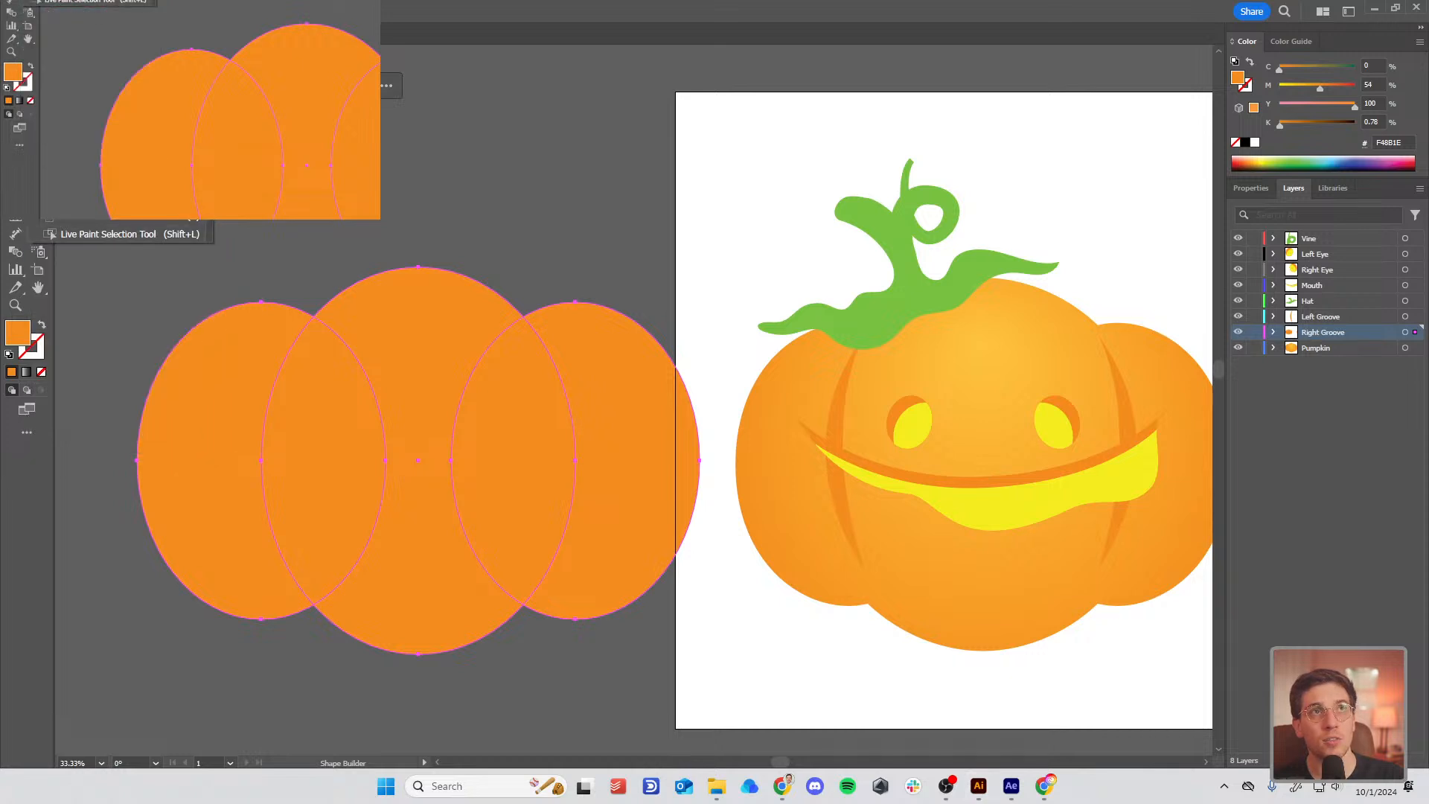
{"action": "left_click", "coordinate": [28, 433]}
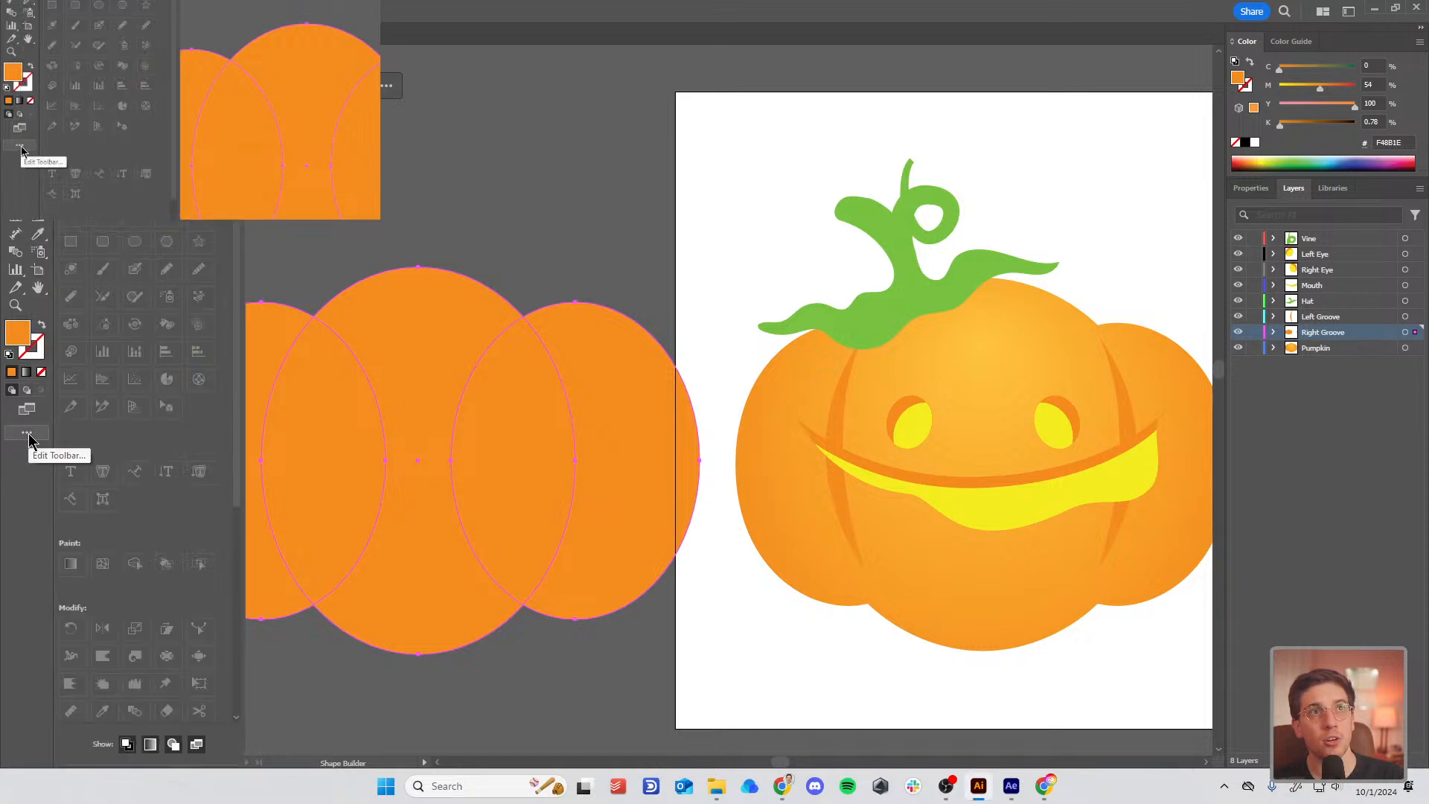
{"action": "left_click", "coordinate": [28, 435]}
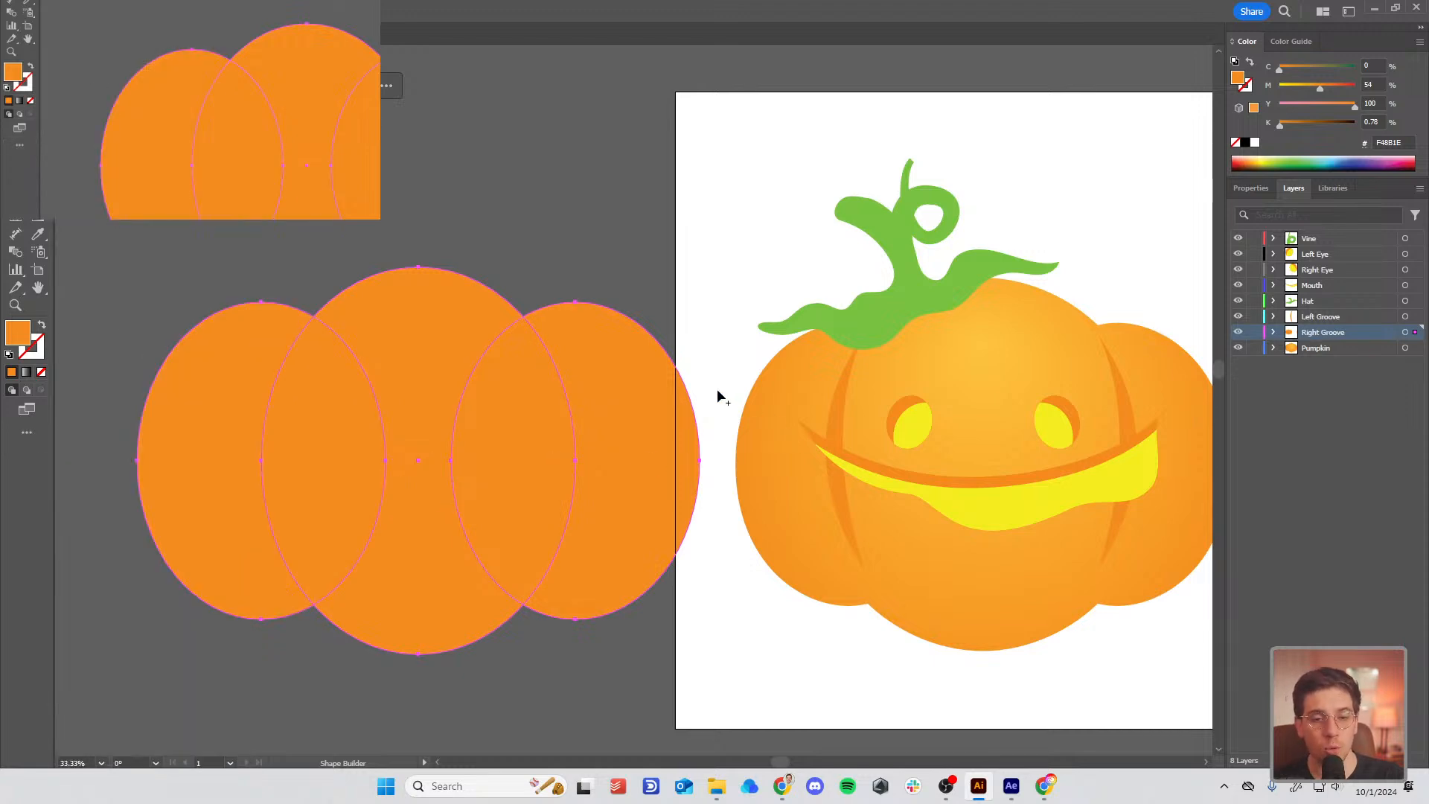
{"action": "left_click_drag", "start_coordinate": [191, 462], "coordinate": [647, 467]}
{"action": "key", "text": "v"}
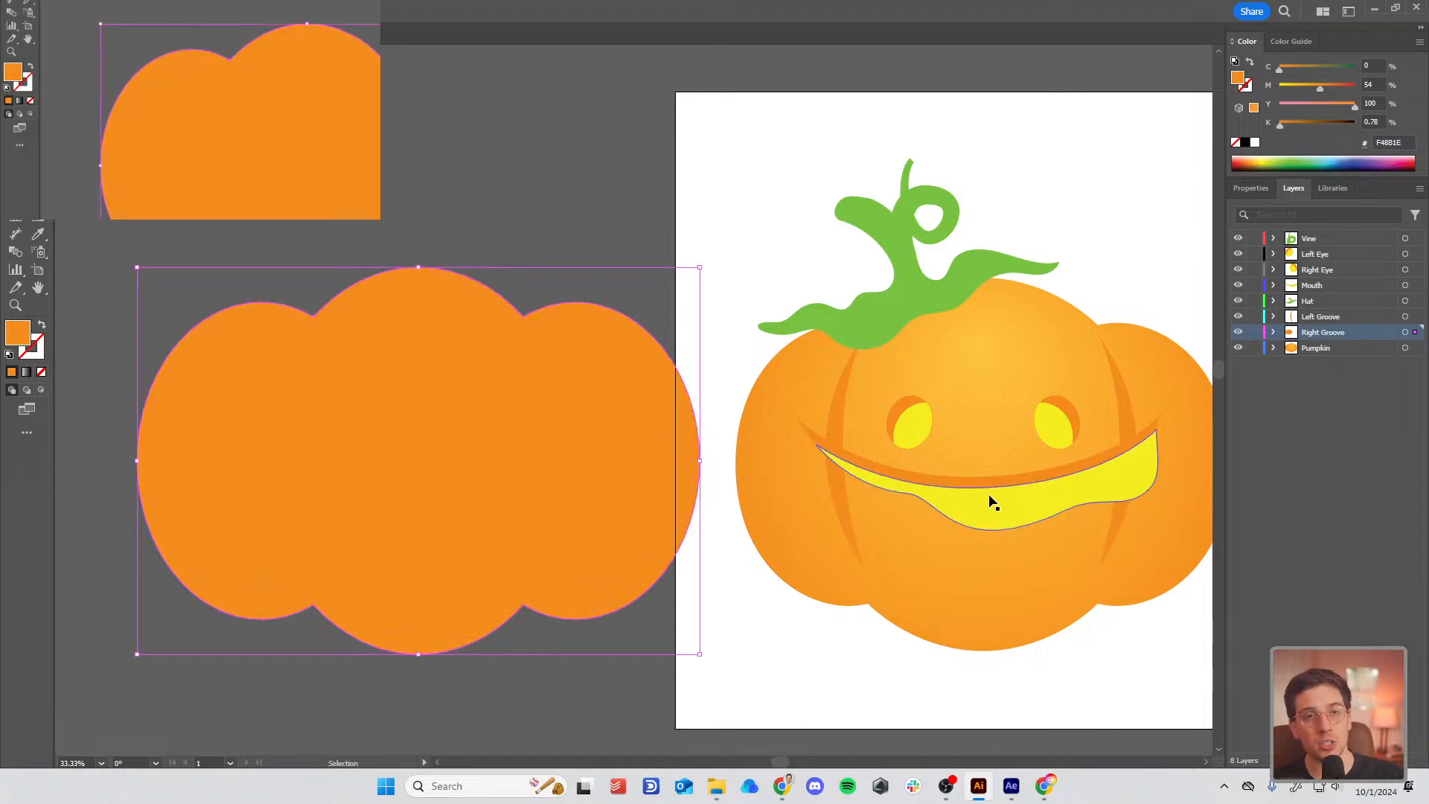
{"action": "key", "text": "ctrl+z"}
{"action": "key", "text": "shift+m"}
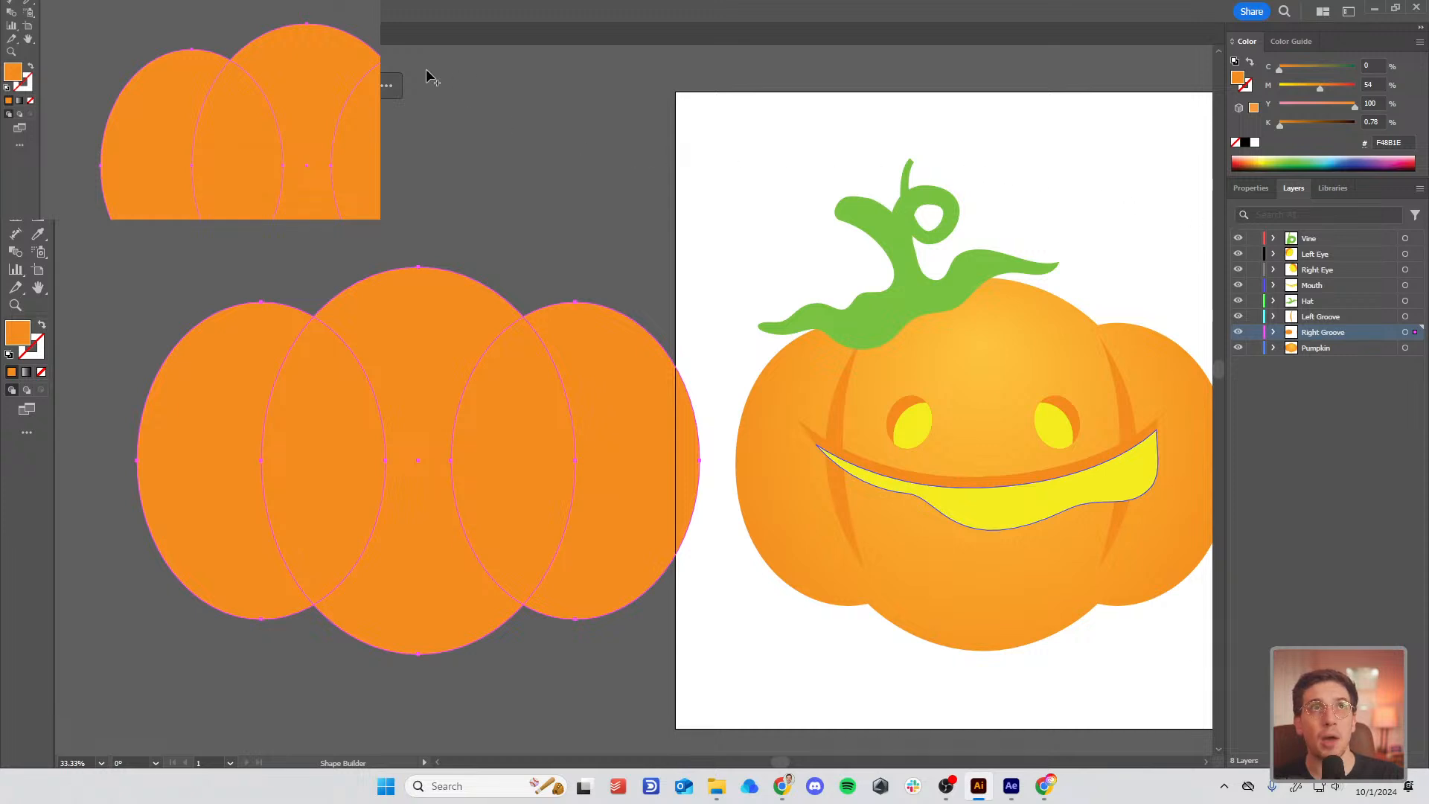
Step: Unite the three ellipses into one pumpkin shape with the Pathfinder panel
{"action": "left_click", "coordinate": [294, 10]}
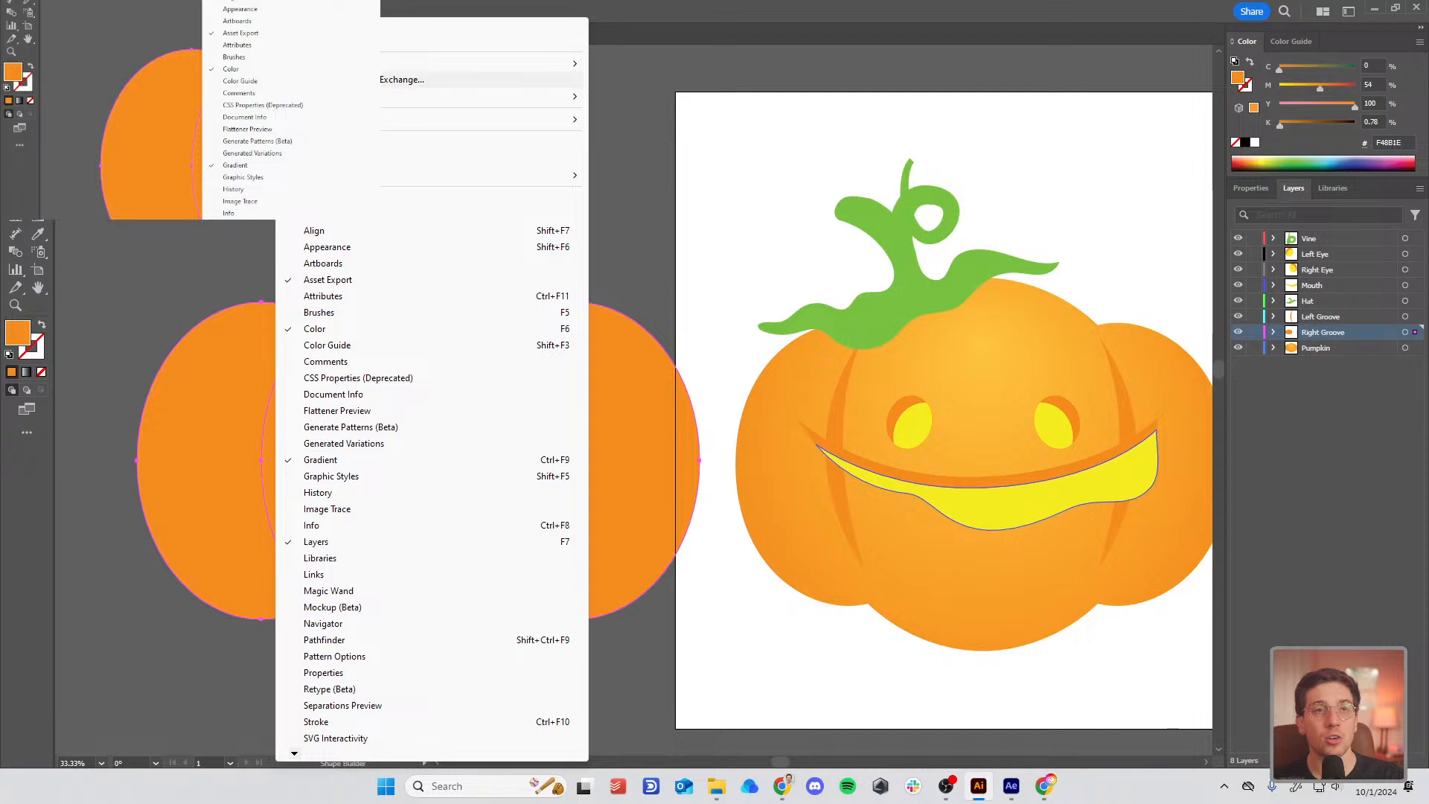
{"action": "left_click", "coordinate": [396, 643]}
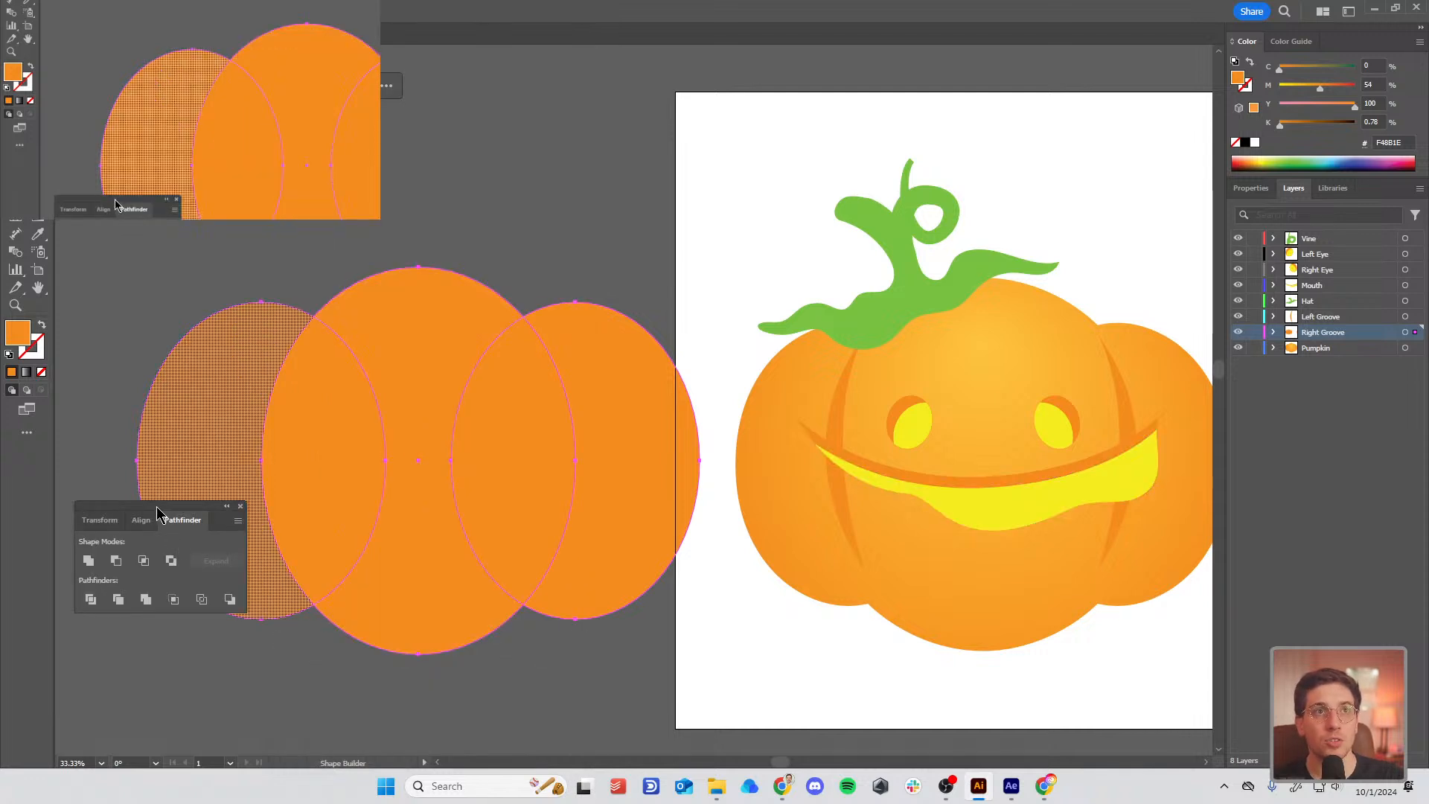
{"action": "left_click_drag", "start_coordinate": [149, 506], "coordinate": [607, 136]}
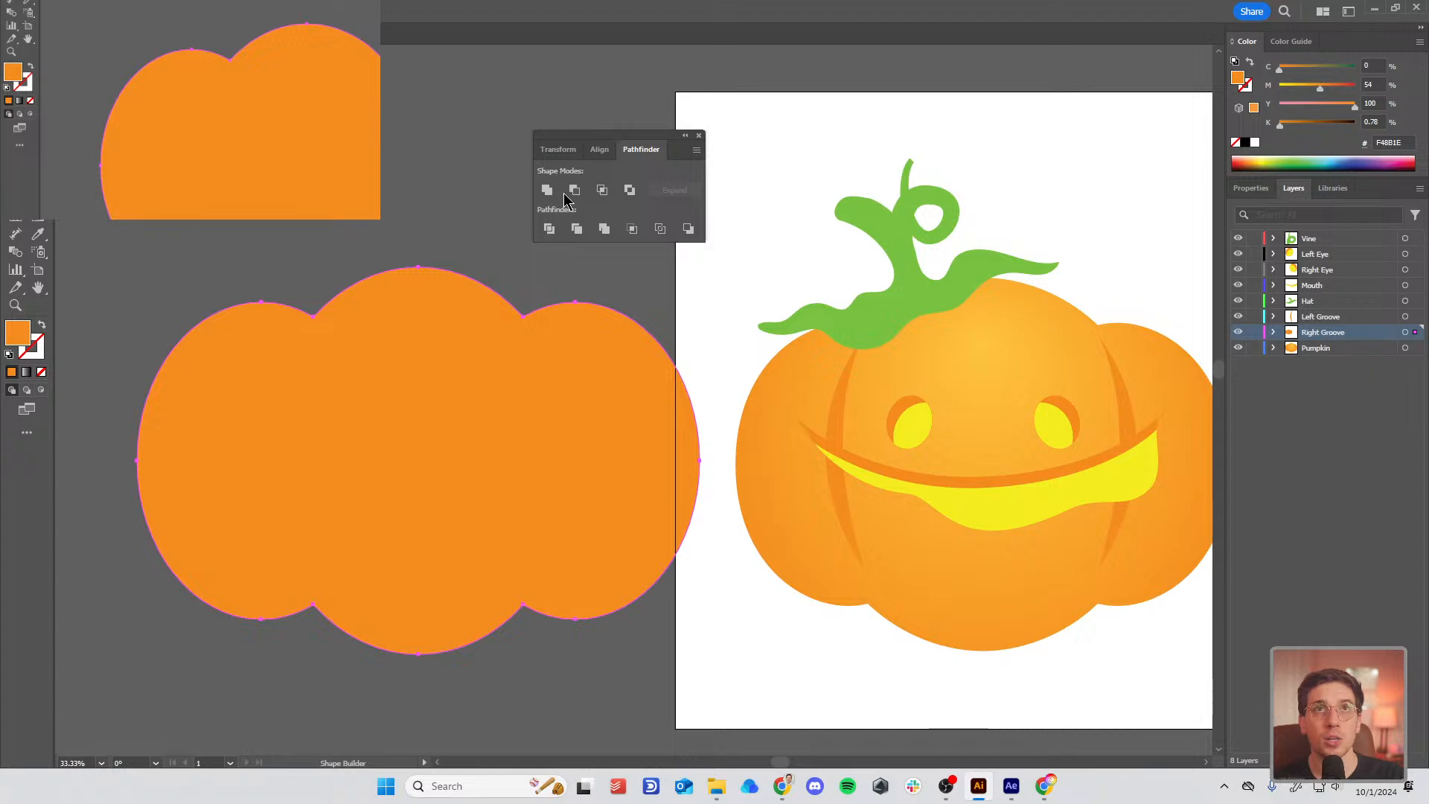
{"action": "left_click", "coordinate": [546, 191]}
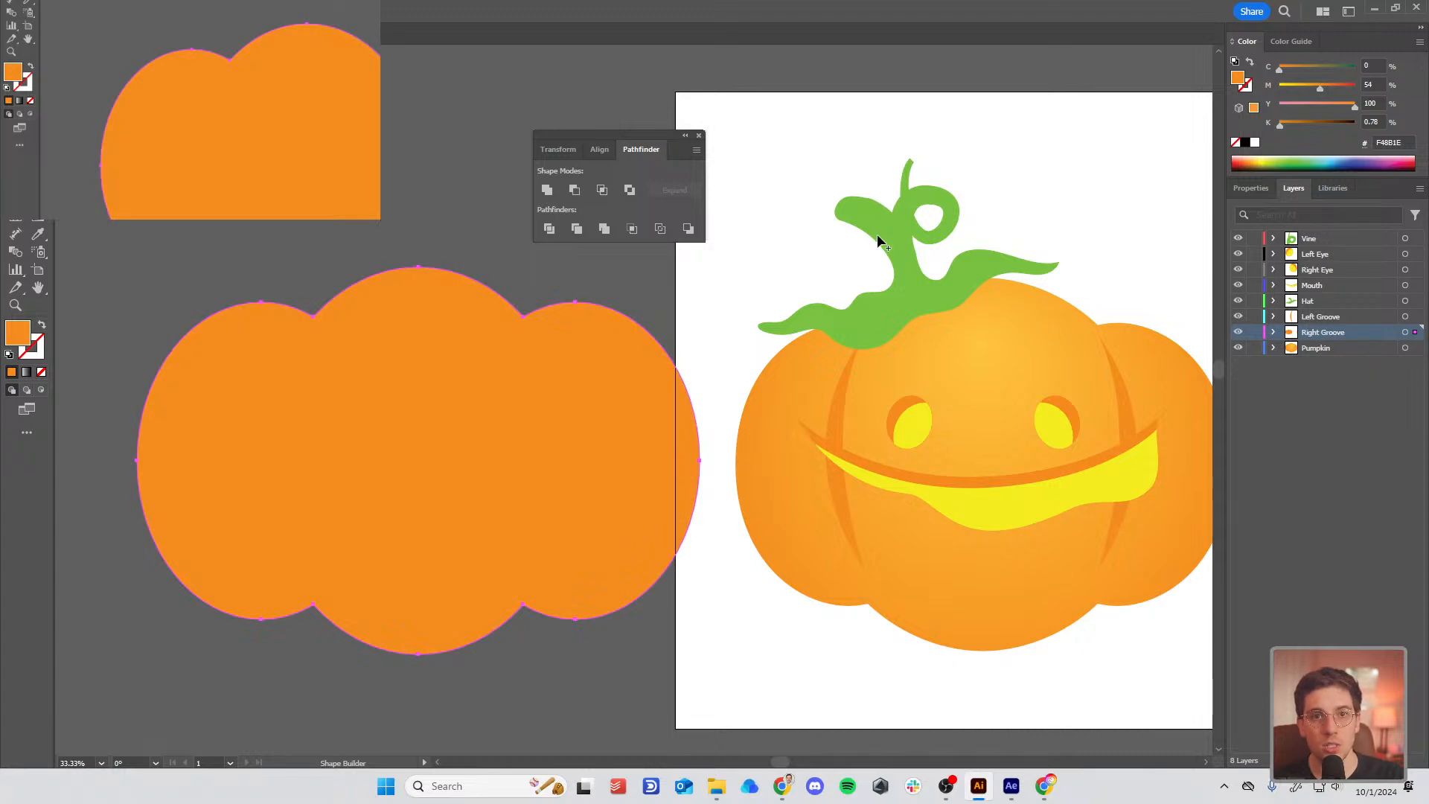
Step: Deselect the pumpkin and set the fill colour to black for the Ellipse tool
{"action": "key", "text": "v"}
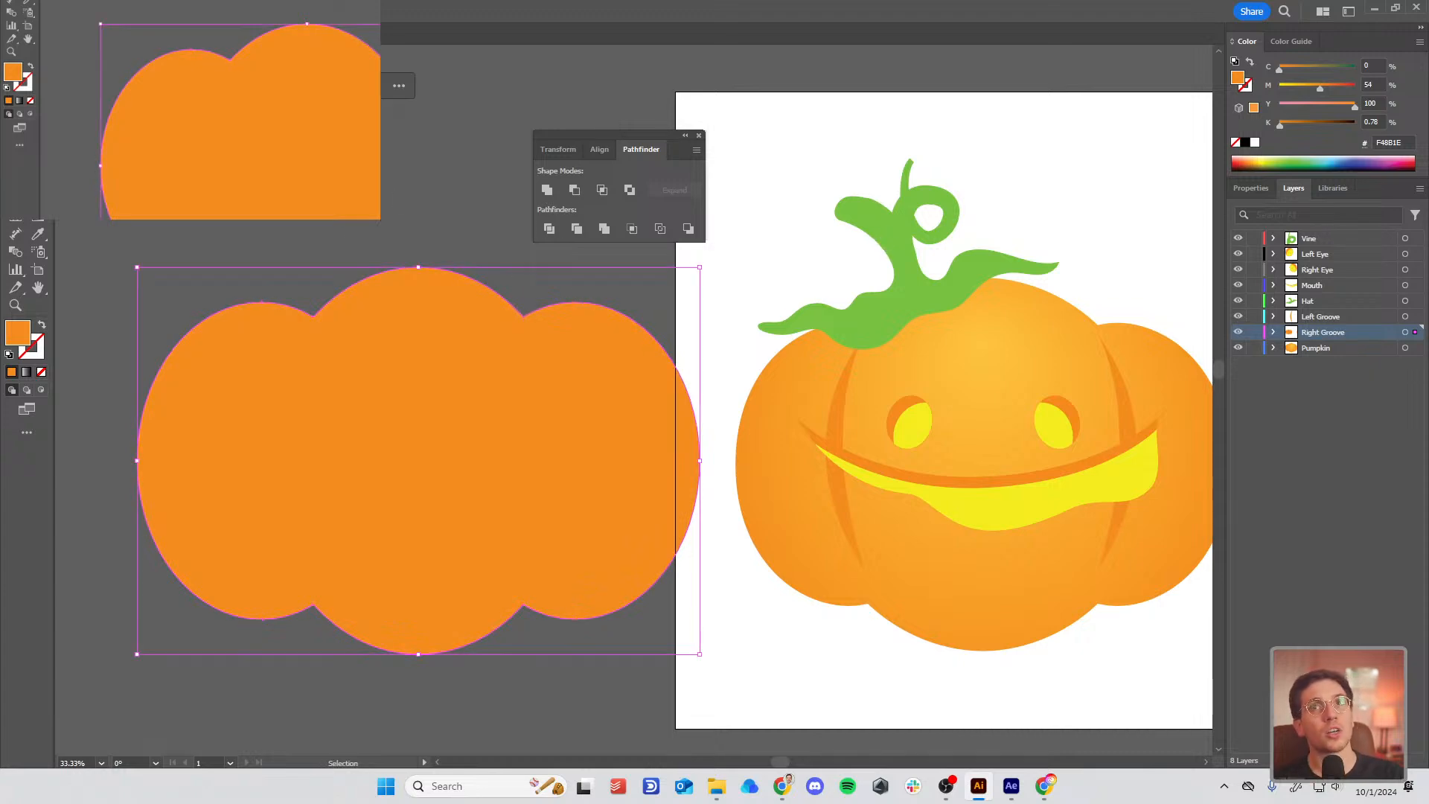
{"action": "left_click", "coordinate": [401, 200]}
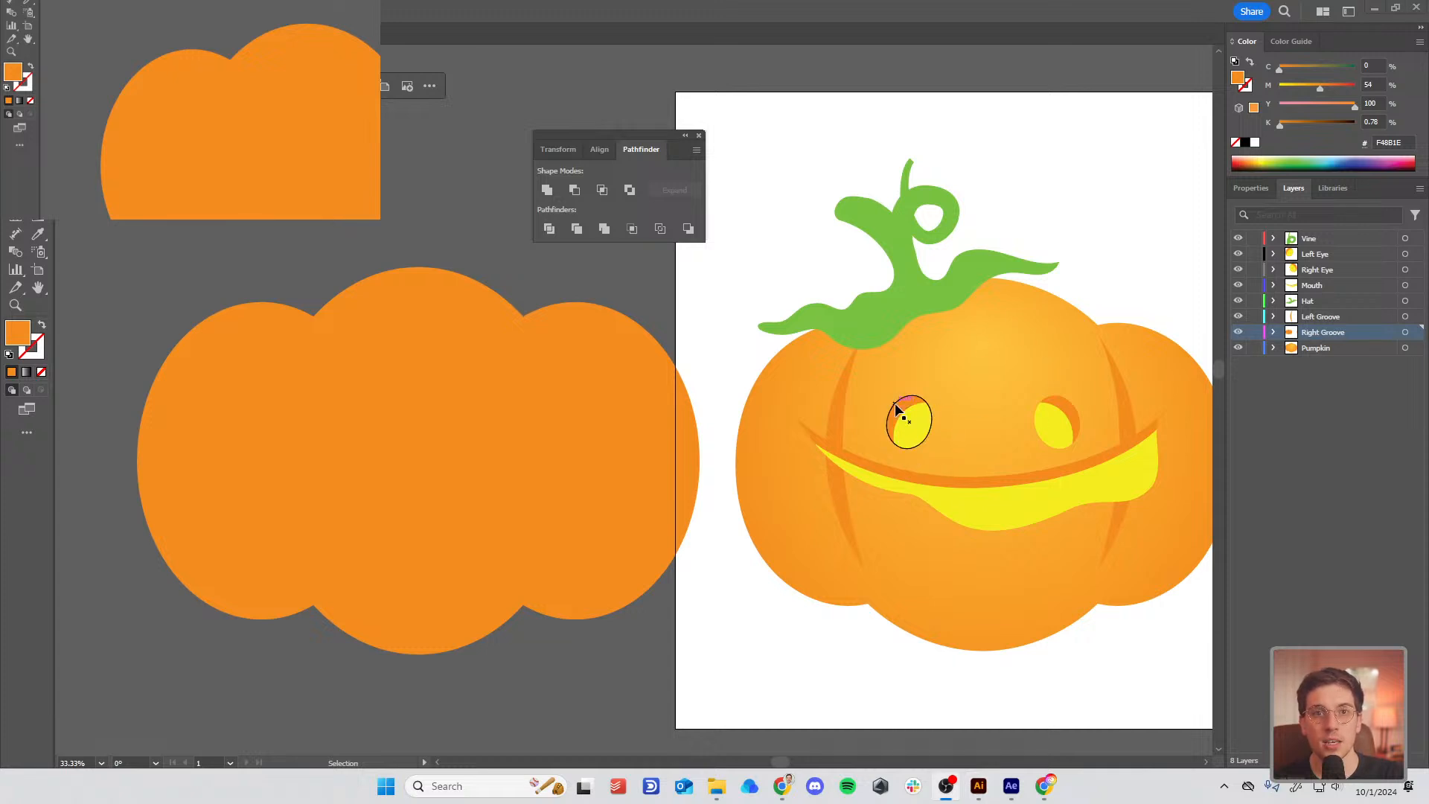
{"action": "left_click", "coordinate": [140, 212]}
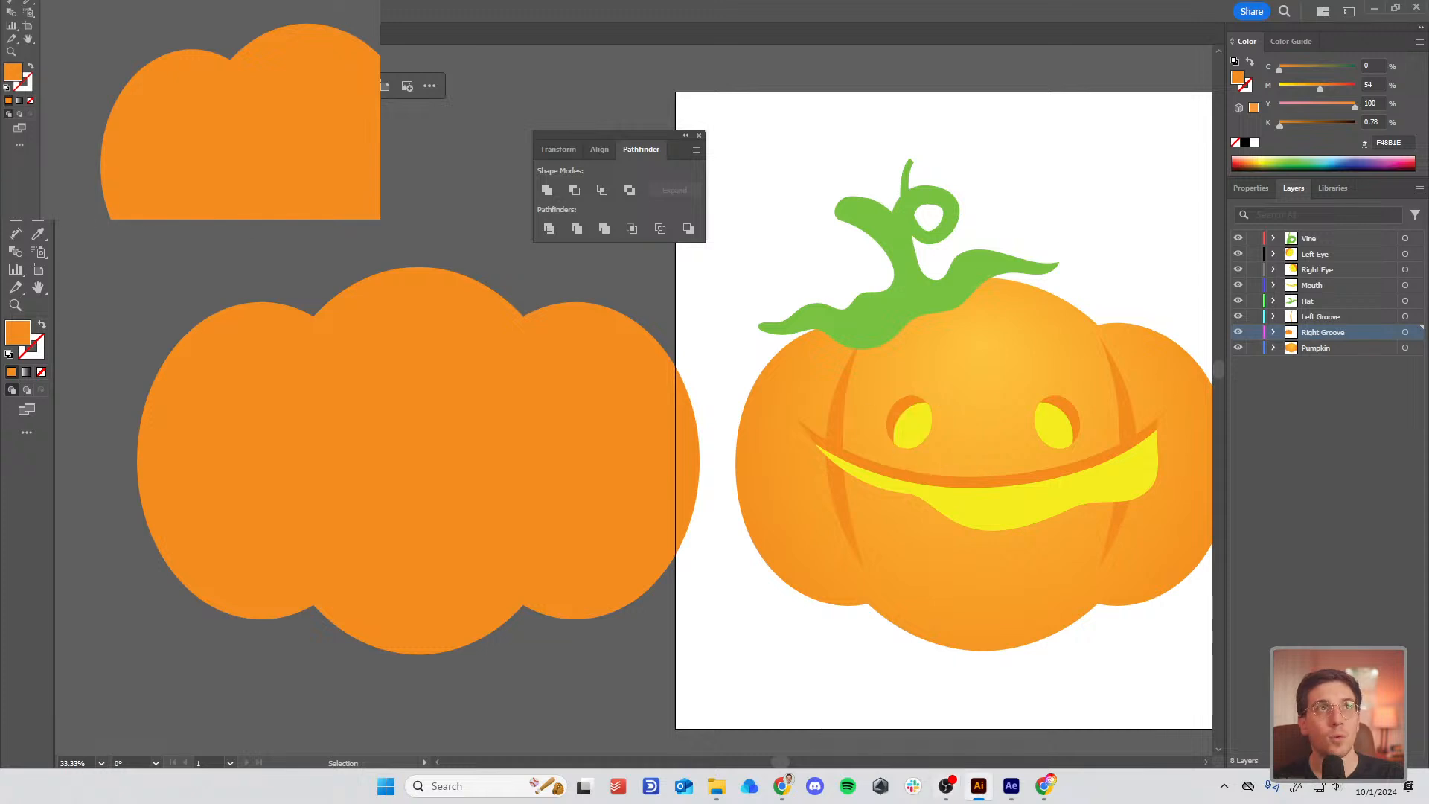
{"action": "key", "text": "l"}
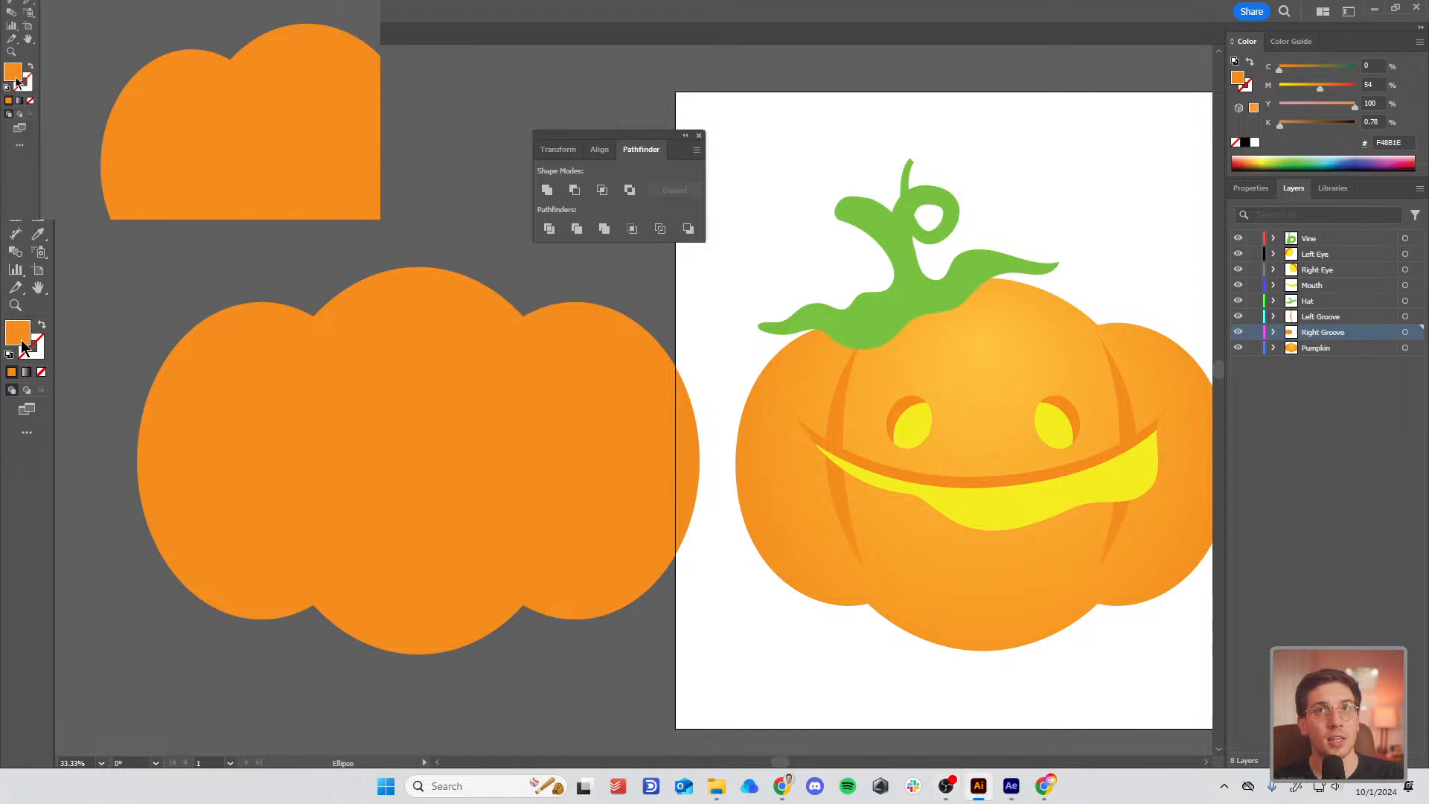
{"action": "double_click", "coordinate": [21, 343]}
{"action": "left_click_drag", "start_coordinate": [563, 399], "coordinate": [501, 494]}
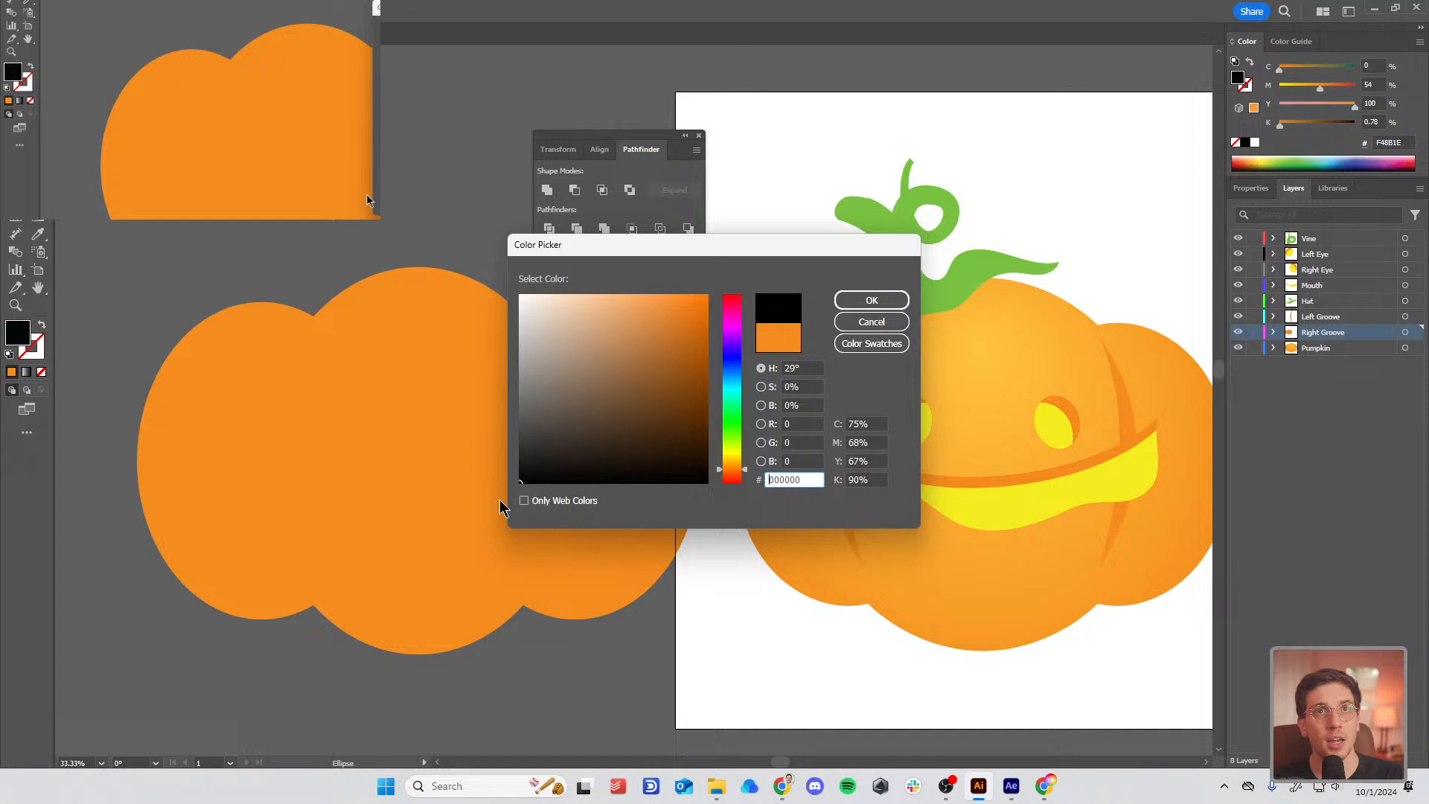
{"action": "left_click", "coordinate": [888, 301]}
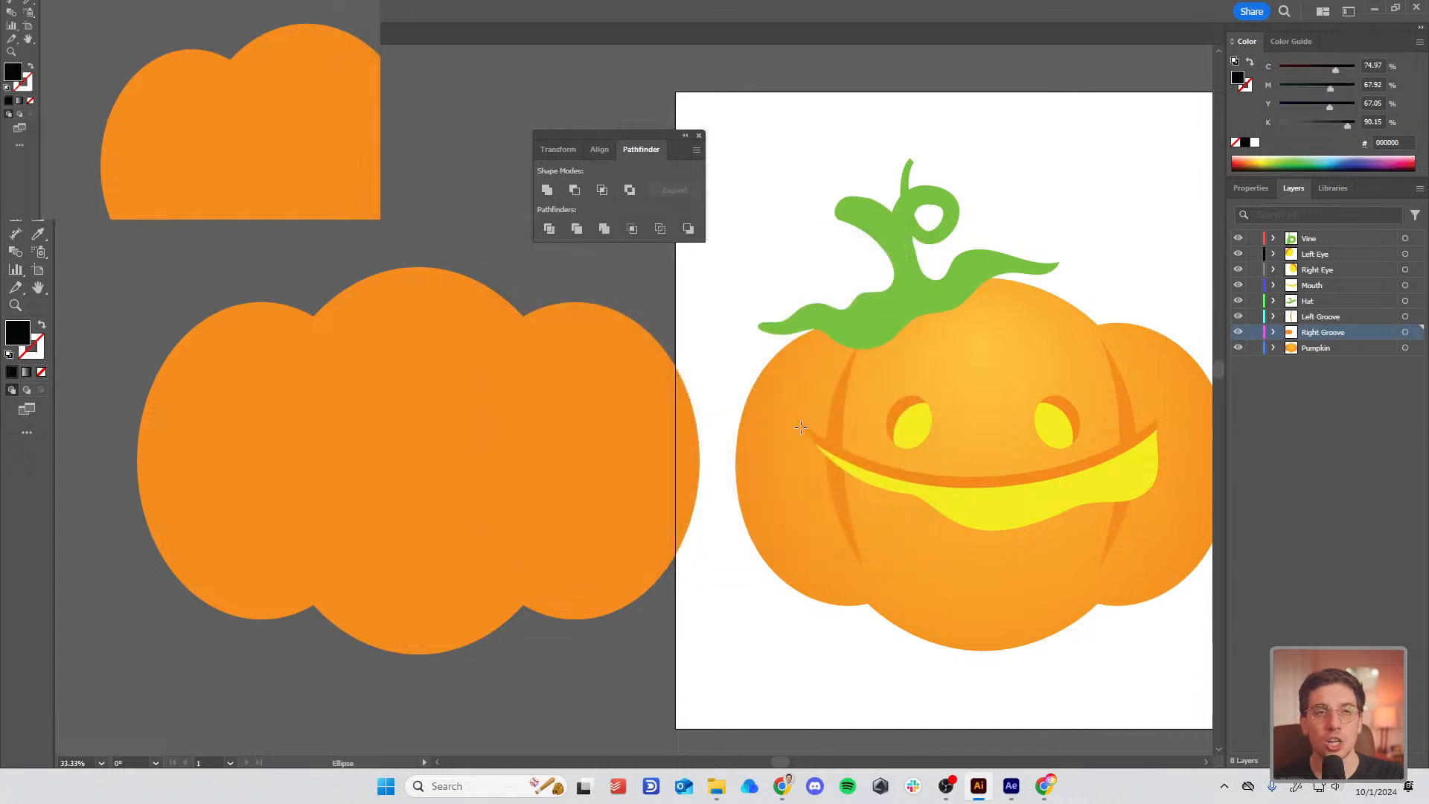
Step: Draw a black eye ellipse tilted about 24 degrees, then switch to Draw Inside mode
{"action": "left_click_drag", "start_coordinate": [307, 378], "coordinate": [359, 443]}
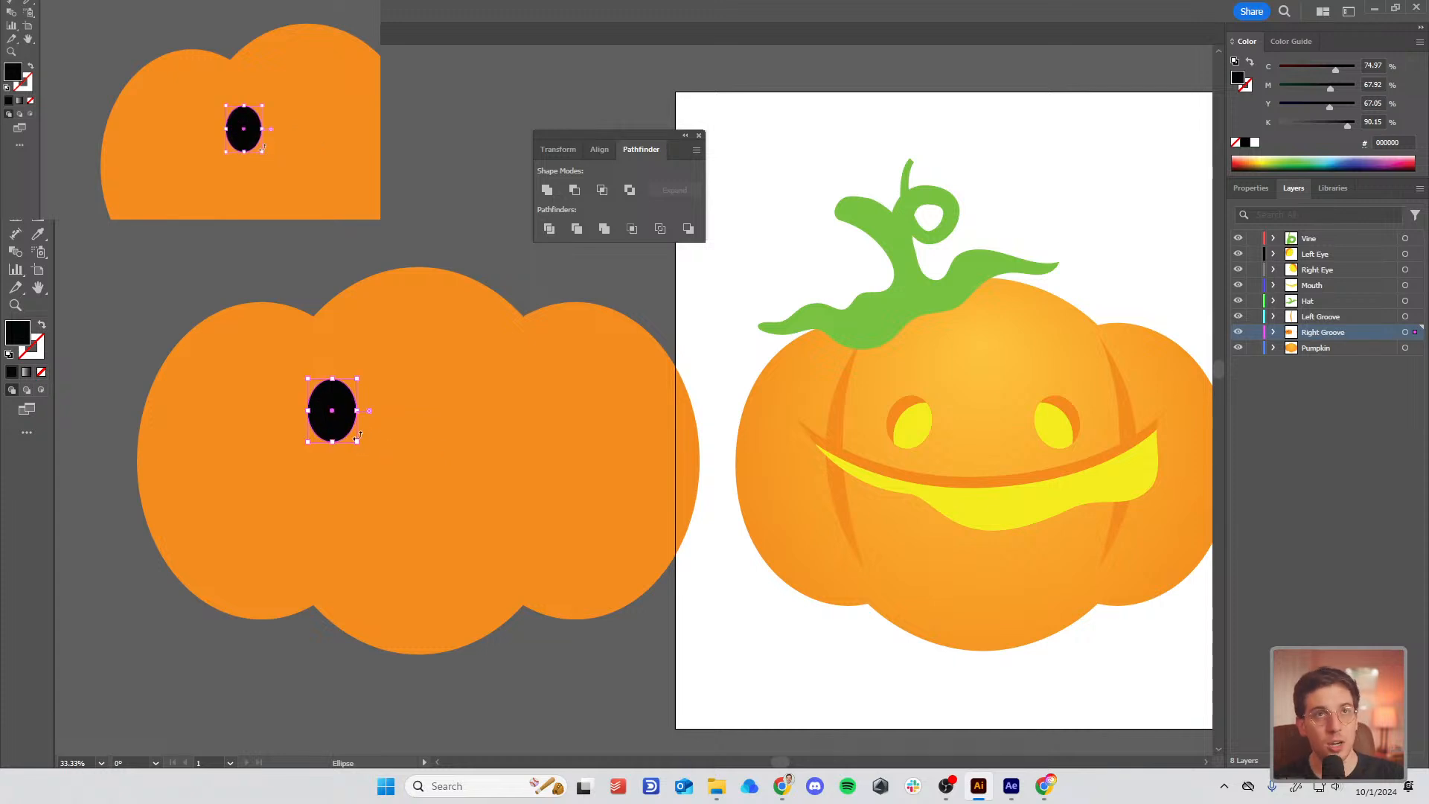
{"action": "left_click_drag", "start_coordinate": [375, 360], "coordinate": [411, 380]}
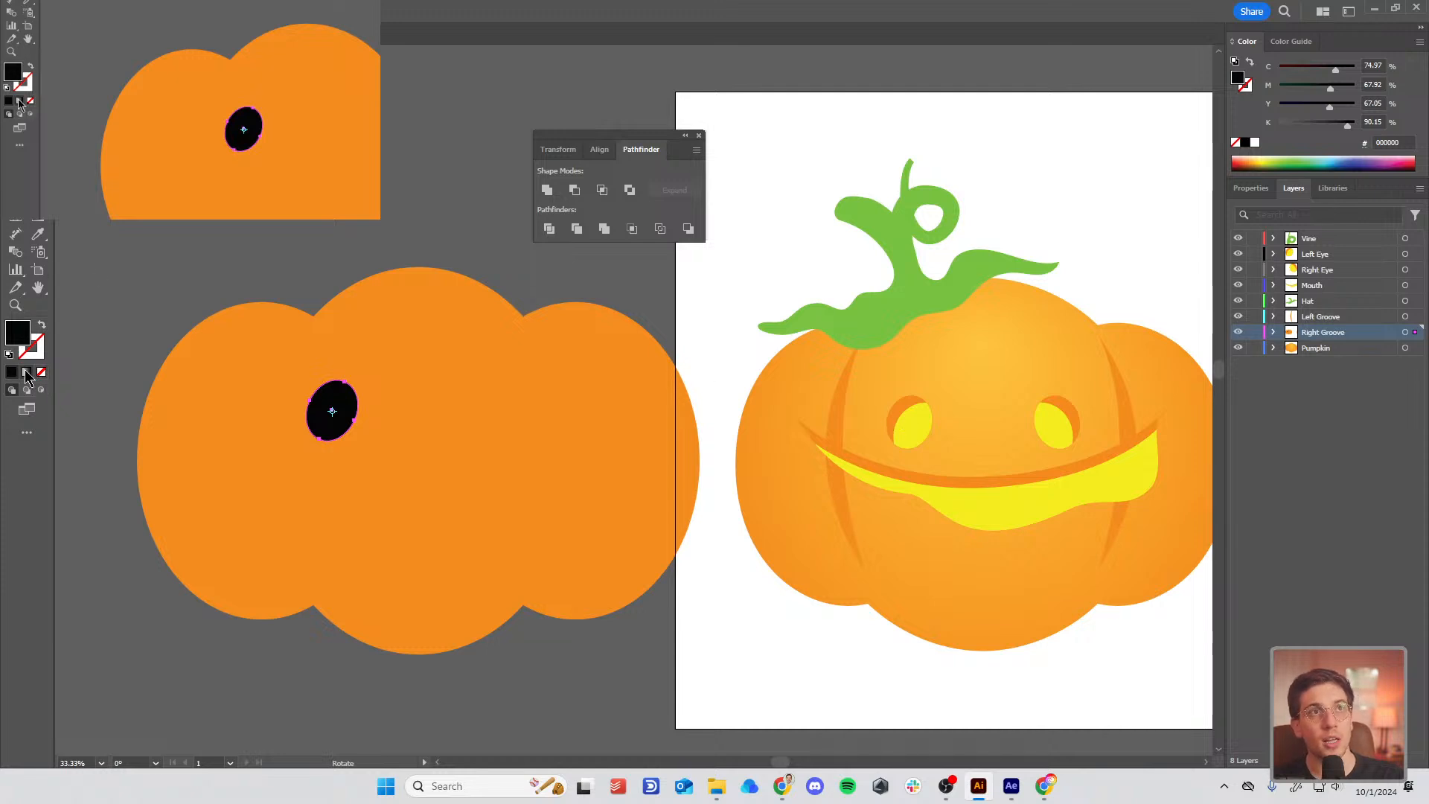
{"action": "left_click", "coordinate": [40, 388]}
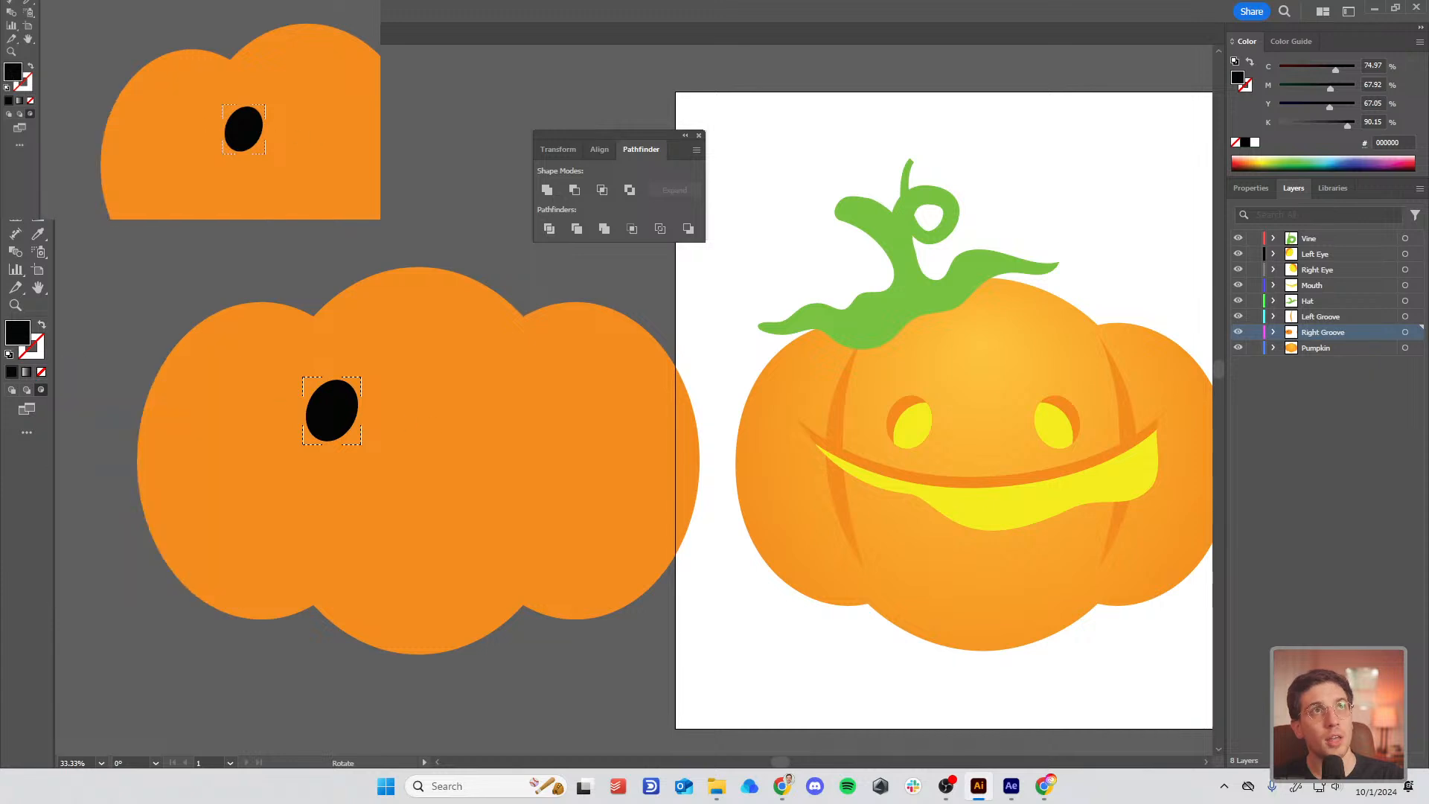
{"action": "double_click", "coordinate": [18, 332]}
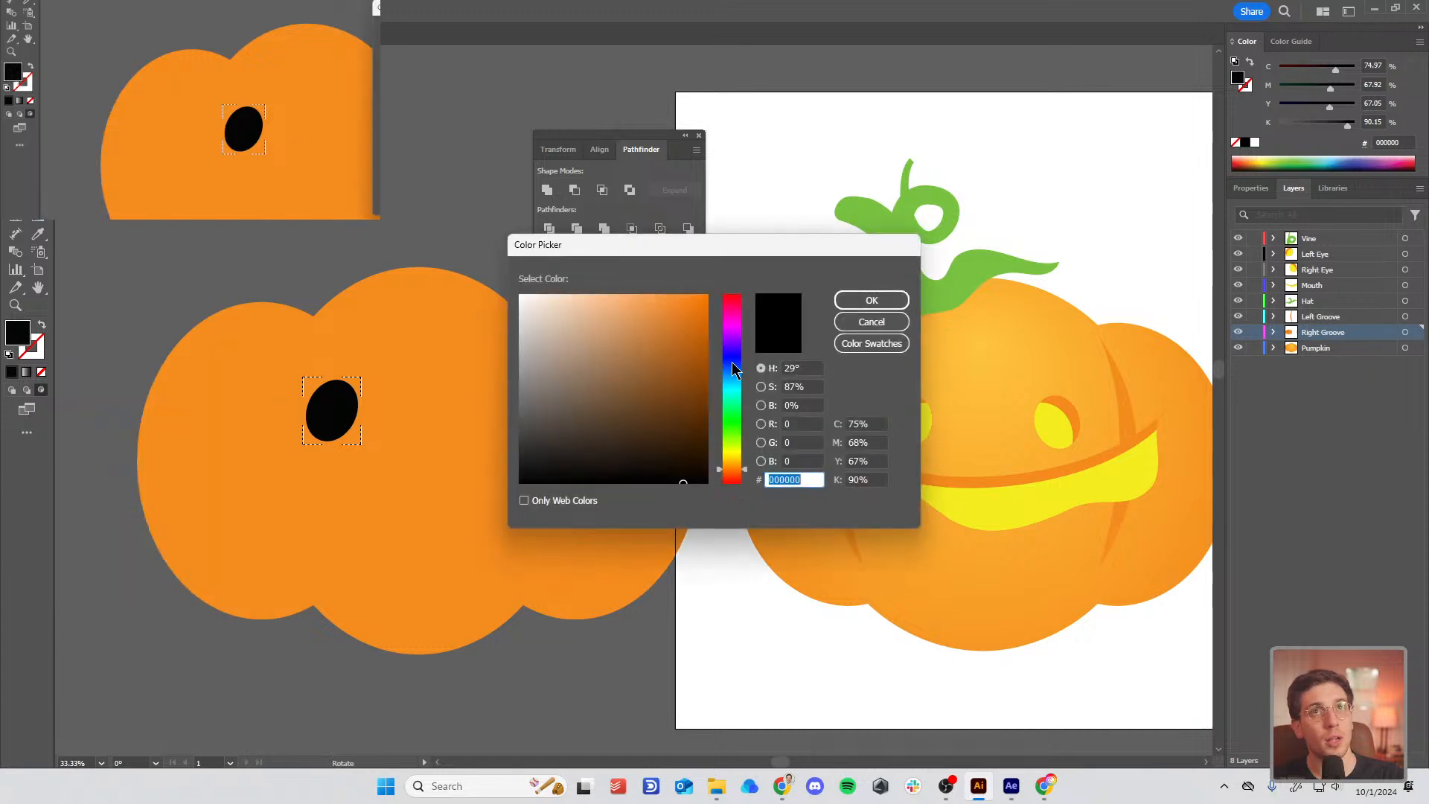
Step: Set the fill colour to bright sky blue #36BCFF
{"action": "left_click", "coordinate": [732, 378]}
{"action": "left_click_drag", "start_coordinate": [669, 320], "coordinate": [669, 292]}
{"action": "left_click", "coordinate": [864, 300]}
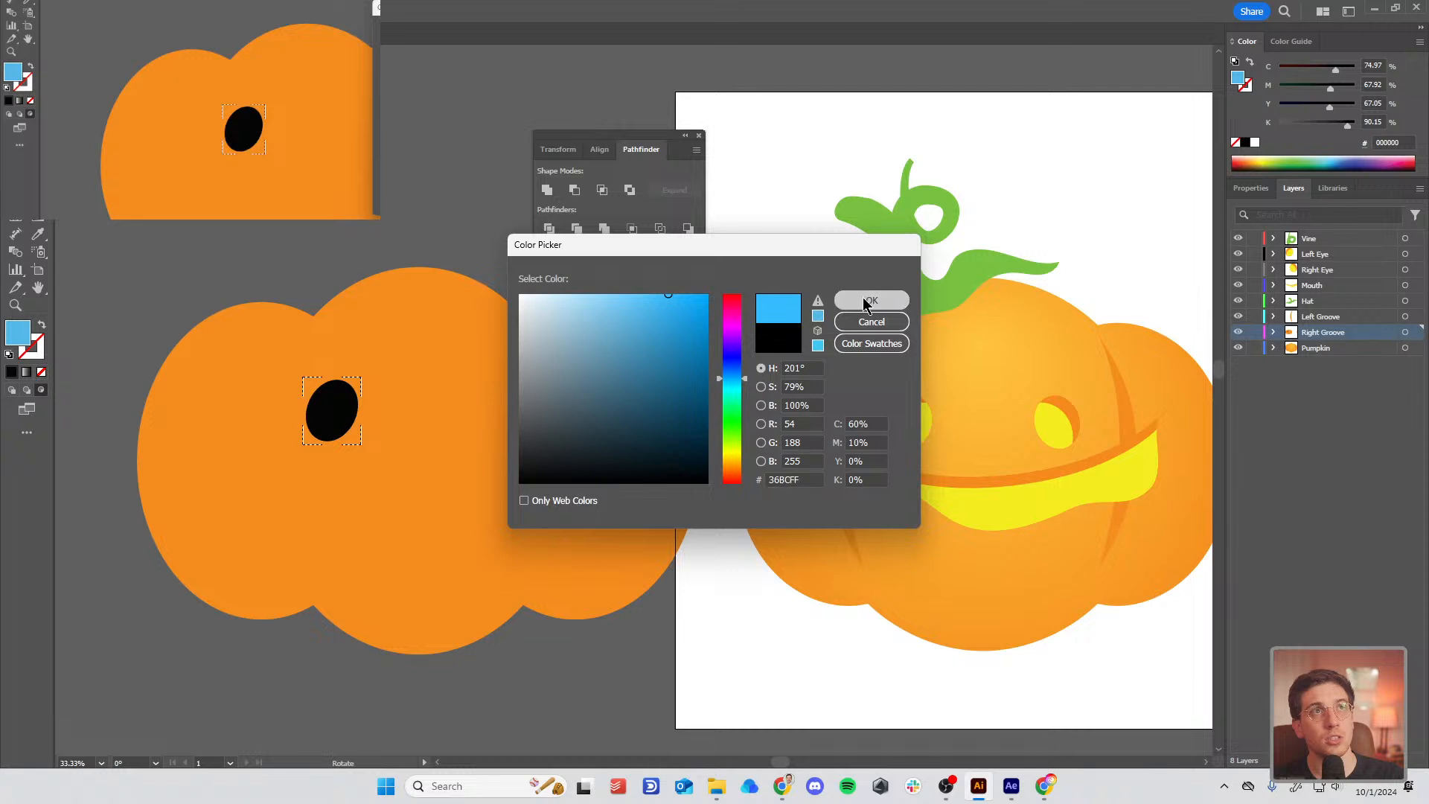
Step: Draw a blue circle inside the black eye, then shrink it and move it higher
{"action": "key", "text": "l"}
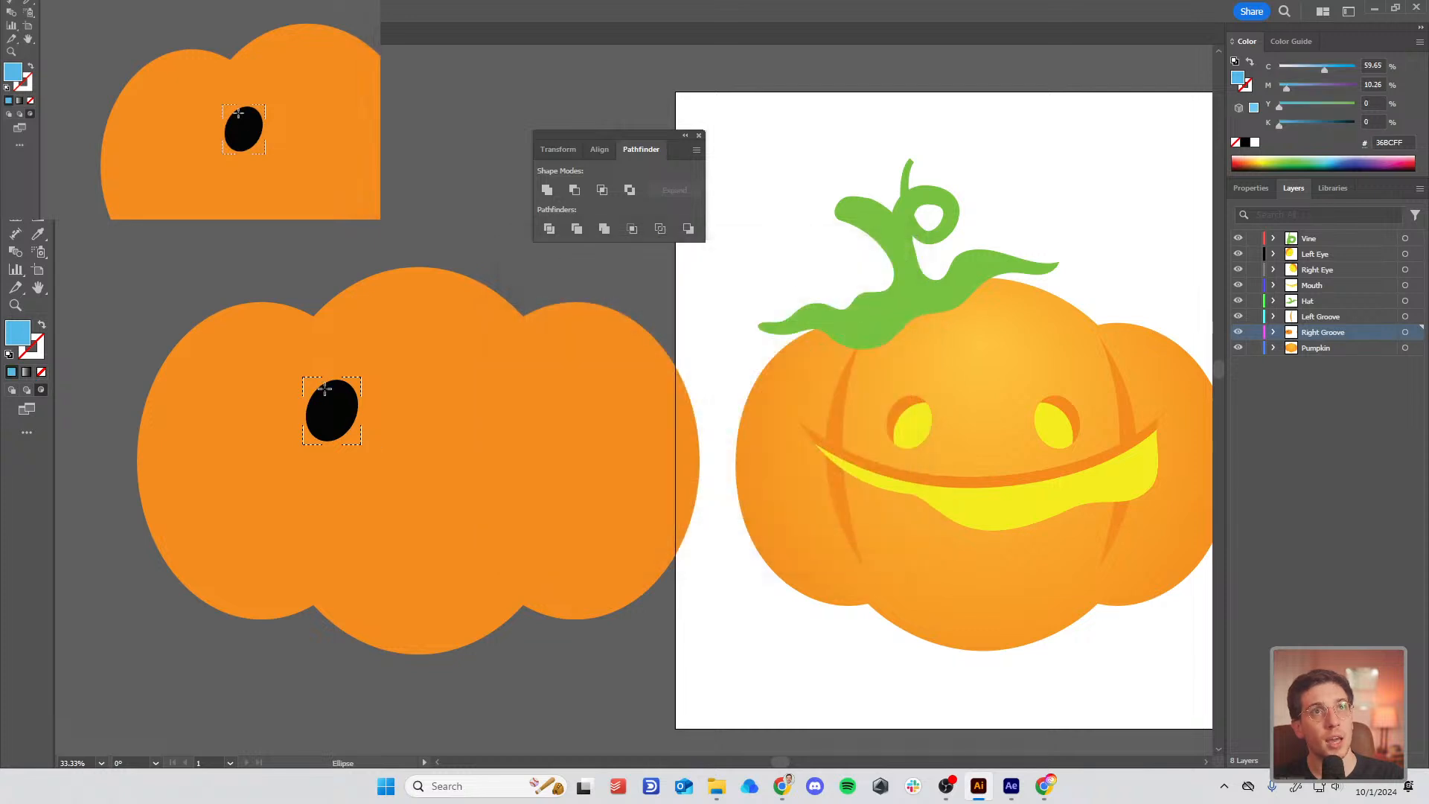
{"action": "left_click_drag", "start_coordinate": [323, 392], "coordinate": [419, 470]}
{"action": "key", "text": "v"}
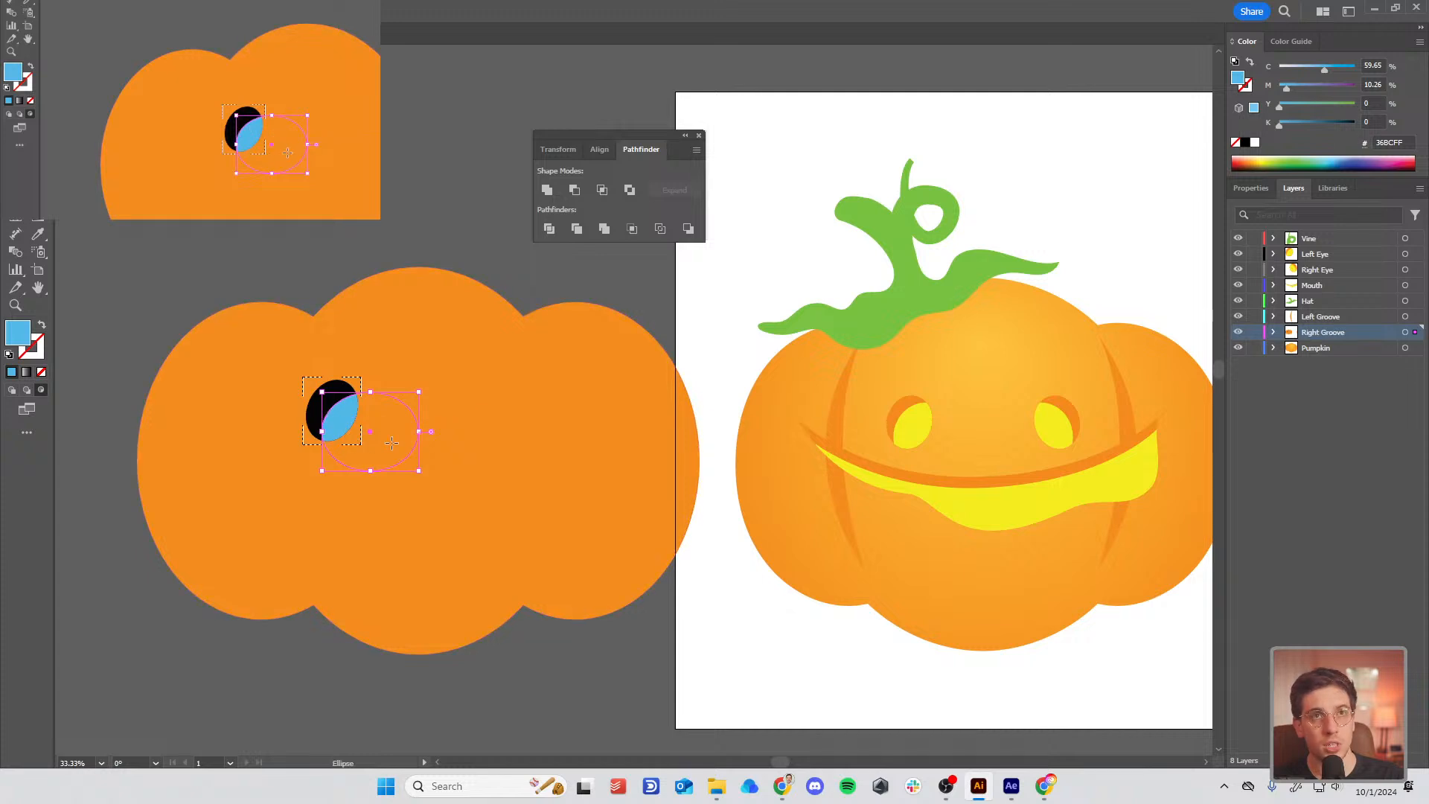
{"action": "key", "text": "l"}
{"action": "key", "text": "ctrl+z"}
{"action": "mouse_move", "coordinate": [328, 385]}
{"action": "left_mouse_down"}
{"action": "mouse_move", "coordinate": [367, 446]}
{"action": "mouse_move", "coordinate": [414, 479]}
{"action": "mouse_move", "coordinate": [422, 469]}
{"action": "mouse_move", "coordinate": [414, 482]}
{"action": "left_mouse_up"}
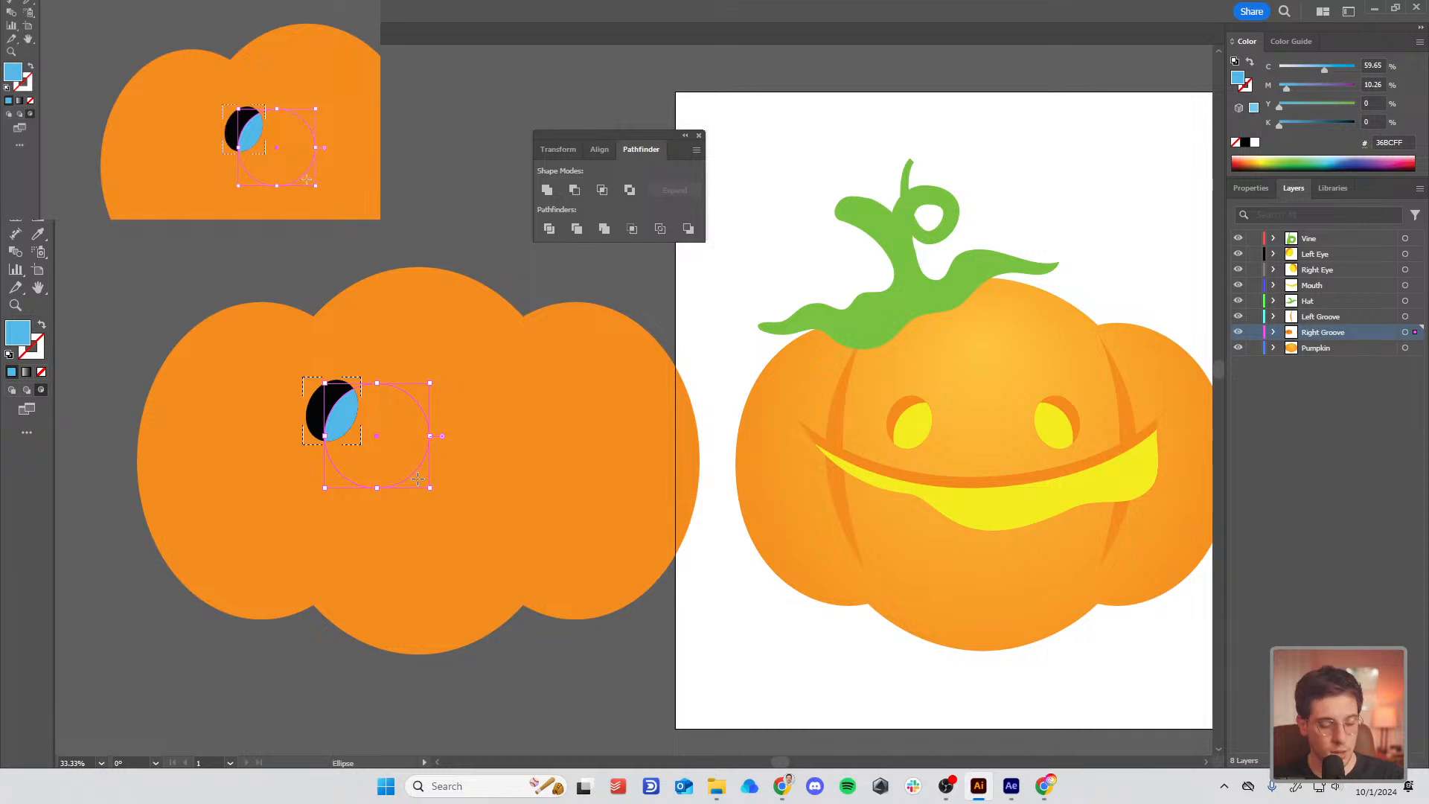
{"action": "key", "text": "v"}
{"action": "left_click_drag", "start_coordinate": [336, 430], "coordinate": [331, 428]}
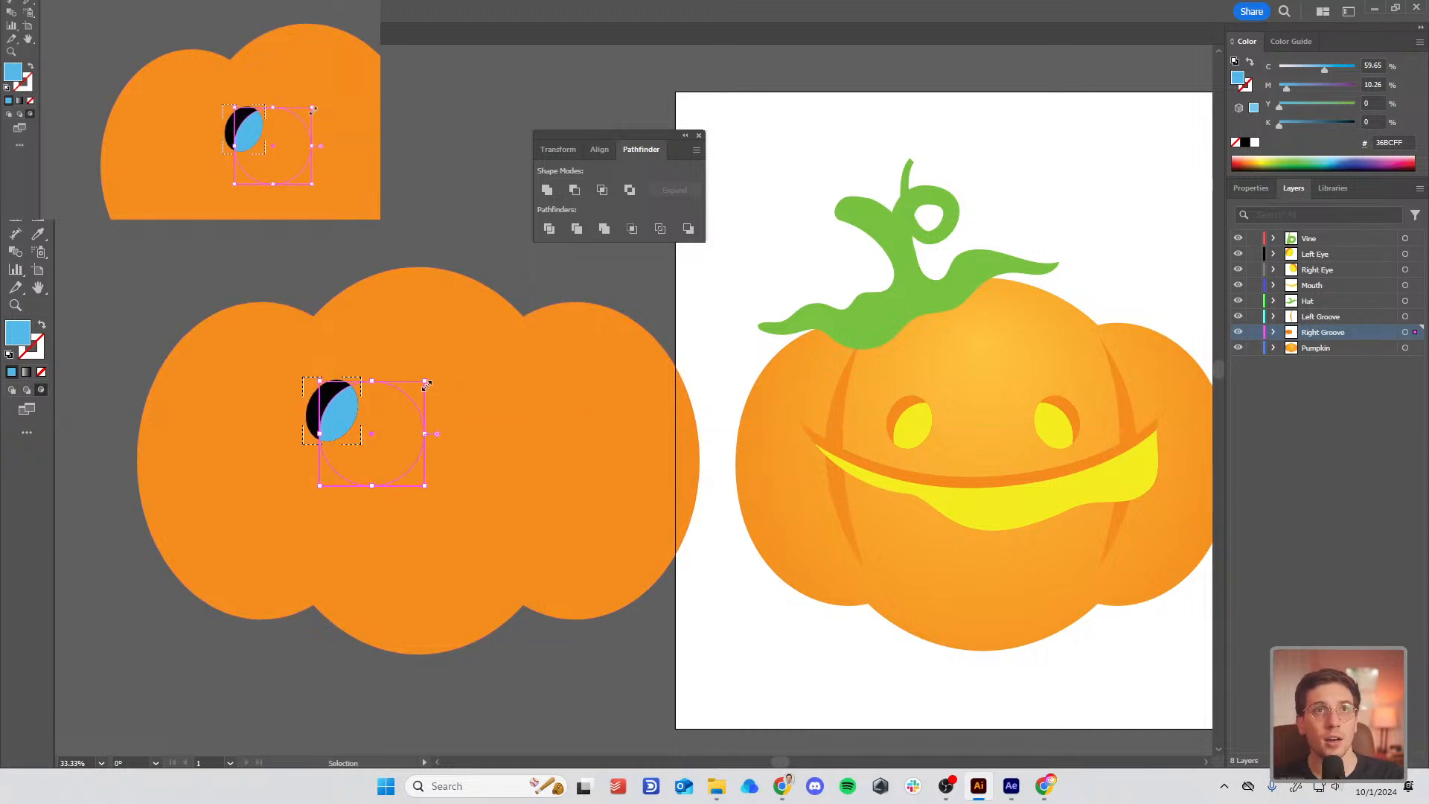
{"action": "left_click_drag", "start_coordinate": [424, 380], "coordinate": [334, 415]}
{"action": "left_click_drag", "start_coordinate": [335, 409], "coordinate": [409, 366]}
Step: Recolour the blue part of the eye with the reference eye's yellow using the Eyedropper
{"action": "double_click", "coordinate": [349, 404]}
{"action": "key", "text": "ctrl+z"}
{"action": "key", "text": "Escape"}
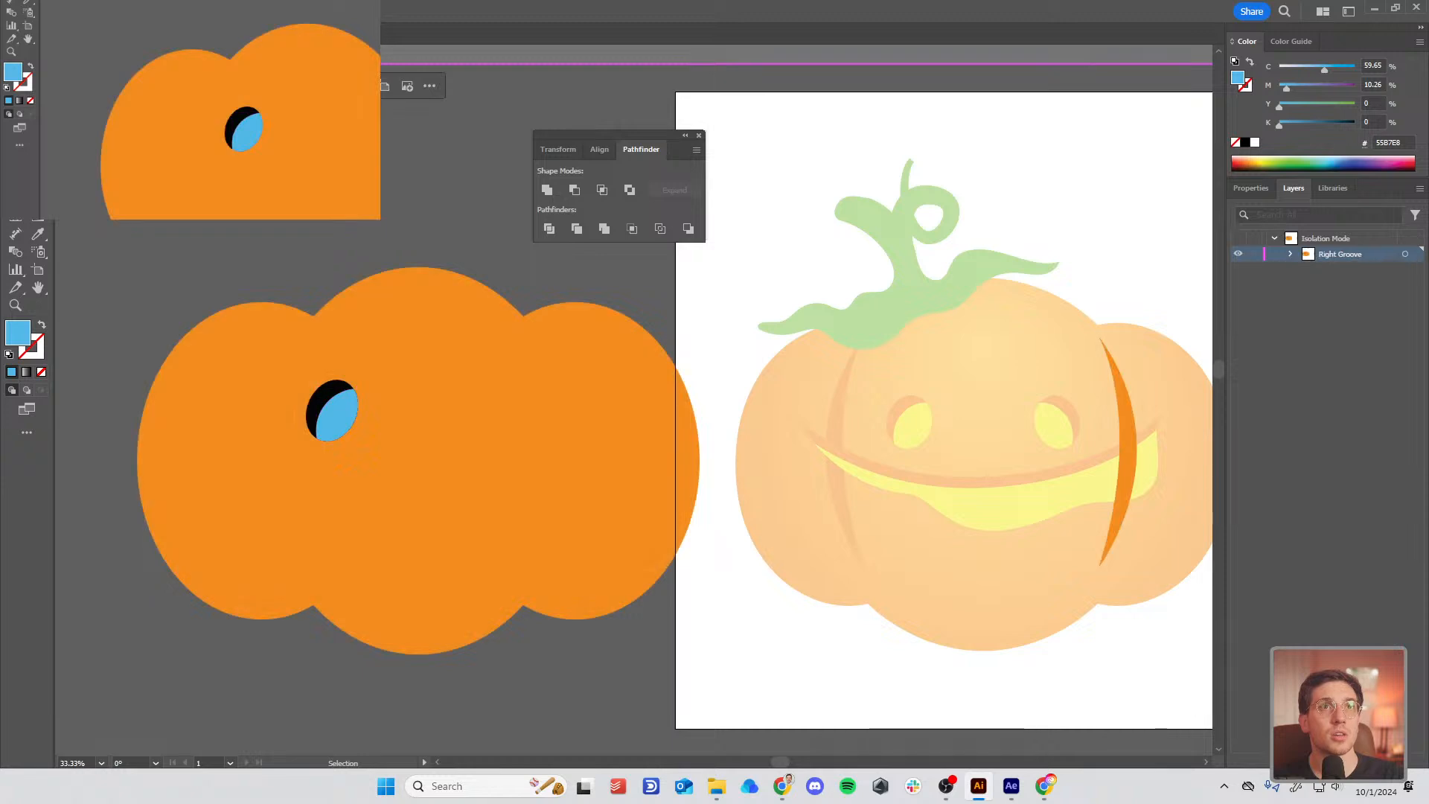
{"action": "key", "text": "a"}
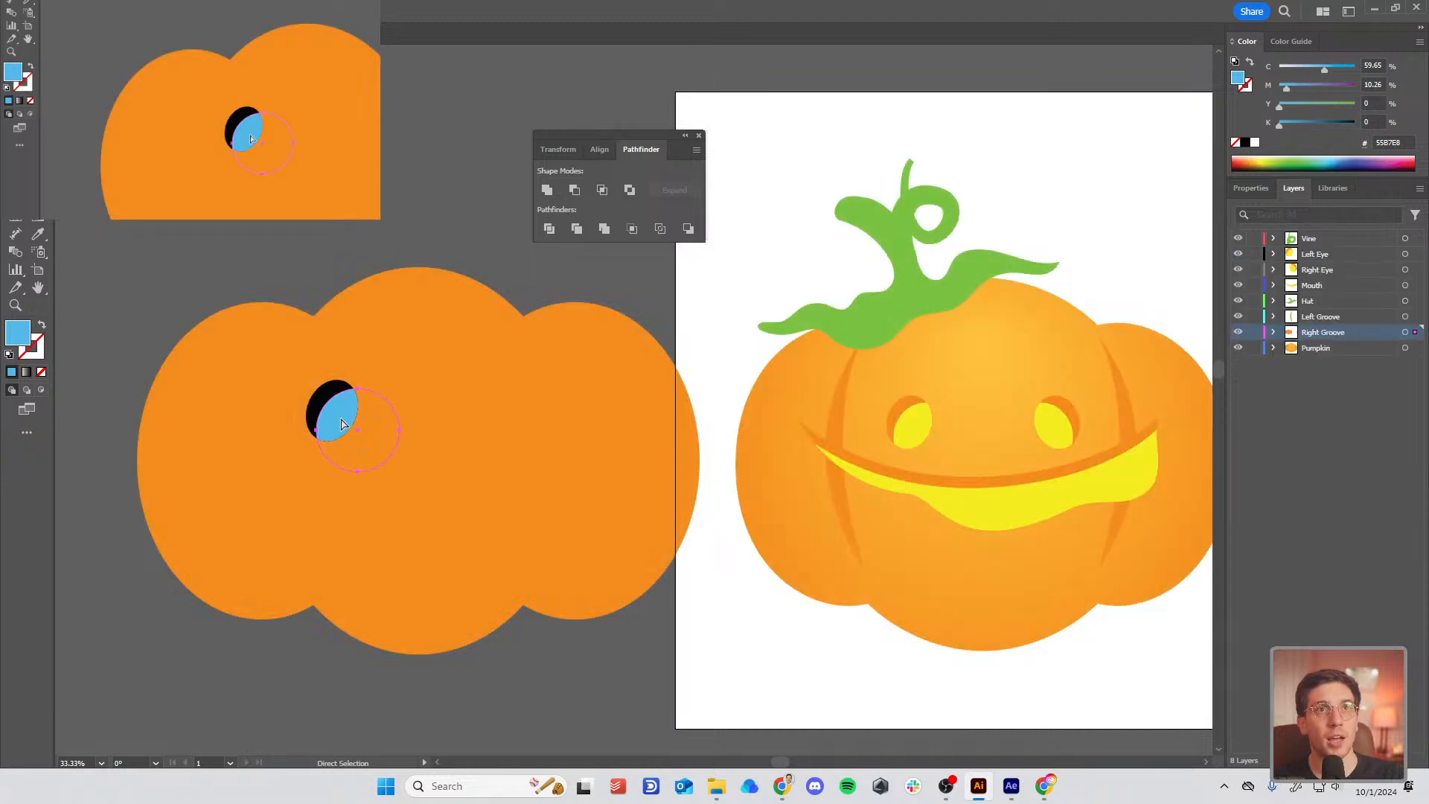
{"action": "key", "text": "i"}
{"action": "left_click", "coordinate": [916, 421]}
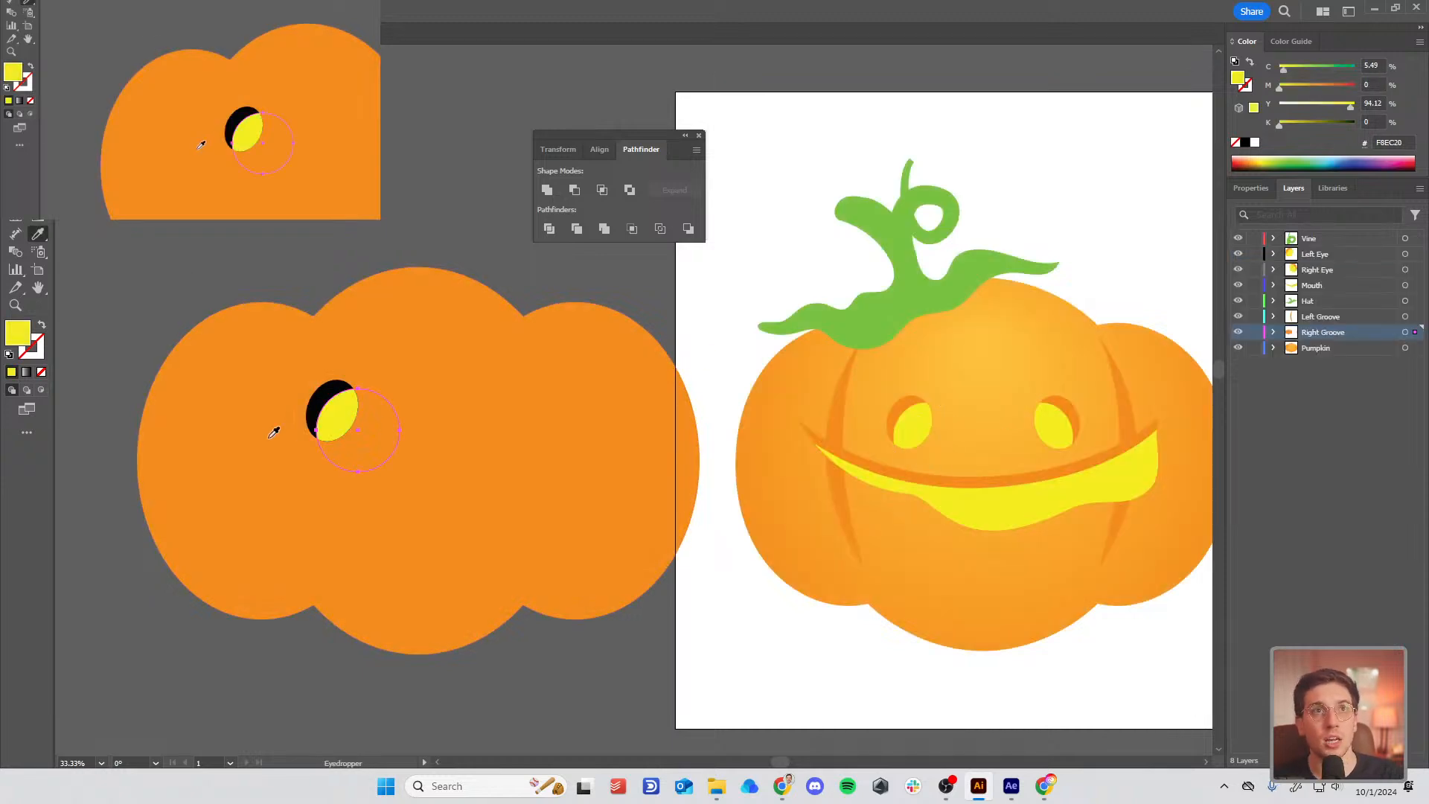
Step: Inside the eye group, sample the reference orange onto the black outer eye shape
{"action": "key", "text": "a"}
{"action": "left_click", "coordinate": [320, 405]}
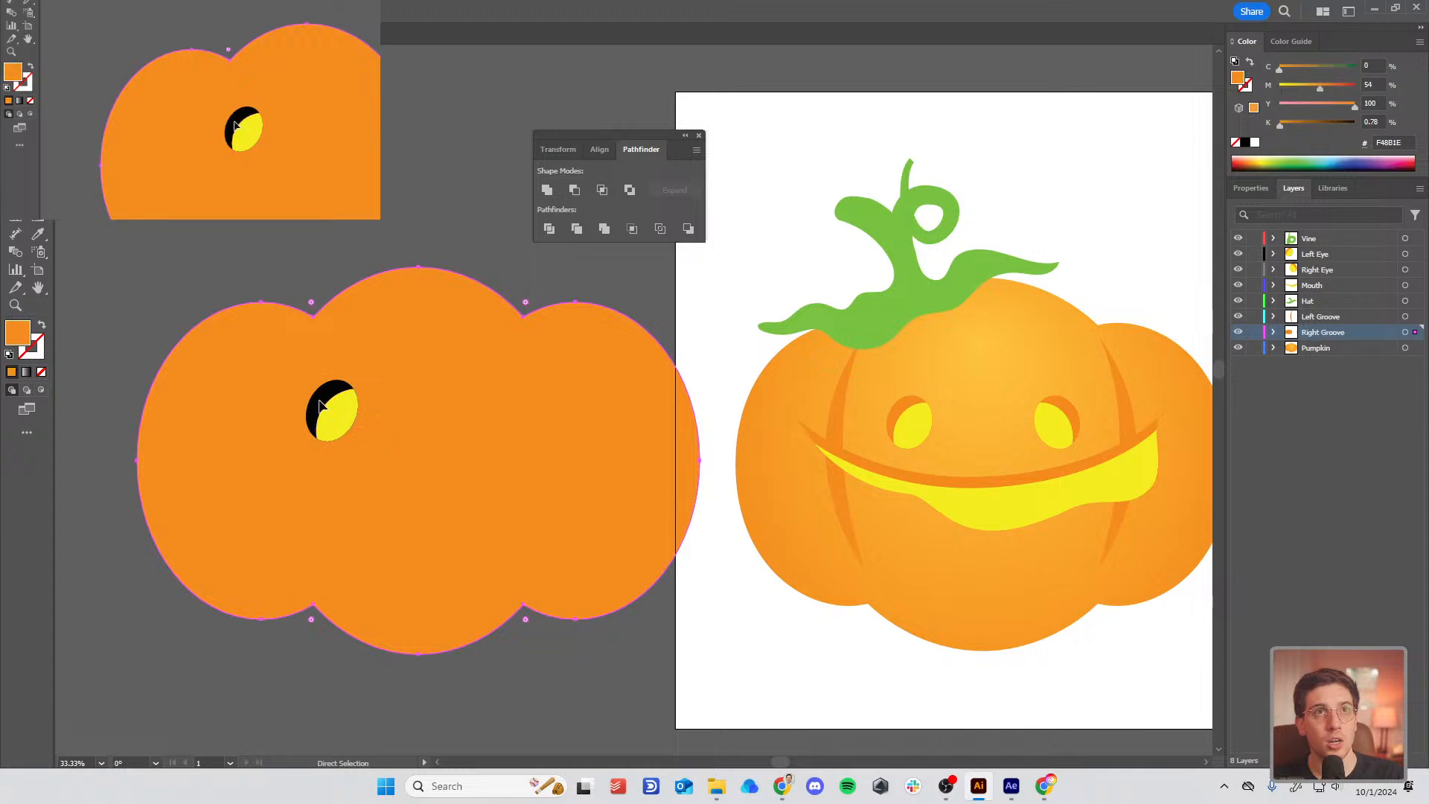
{"action": "key", "text": "v"}
{"action": "double_click", "coordinate": [320, 406]}
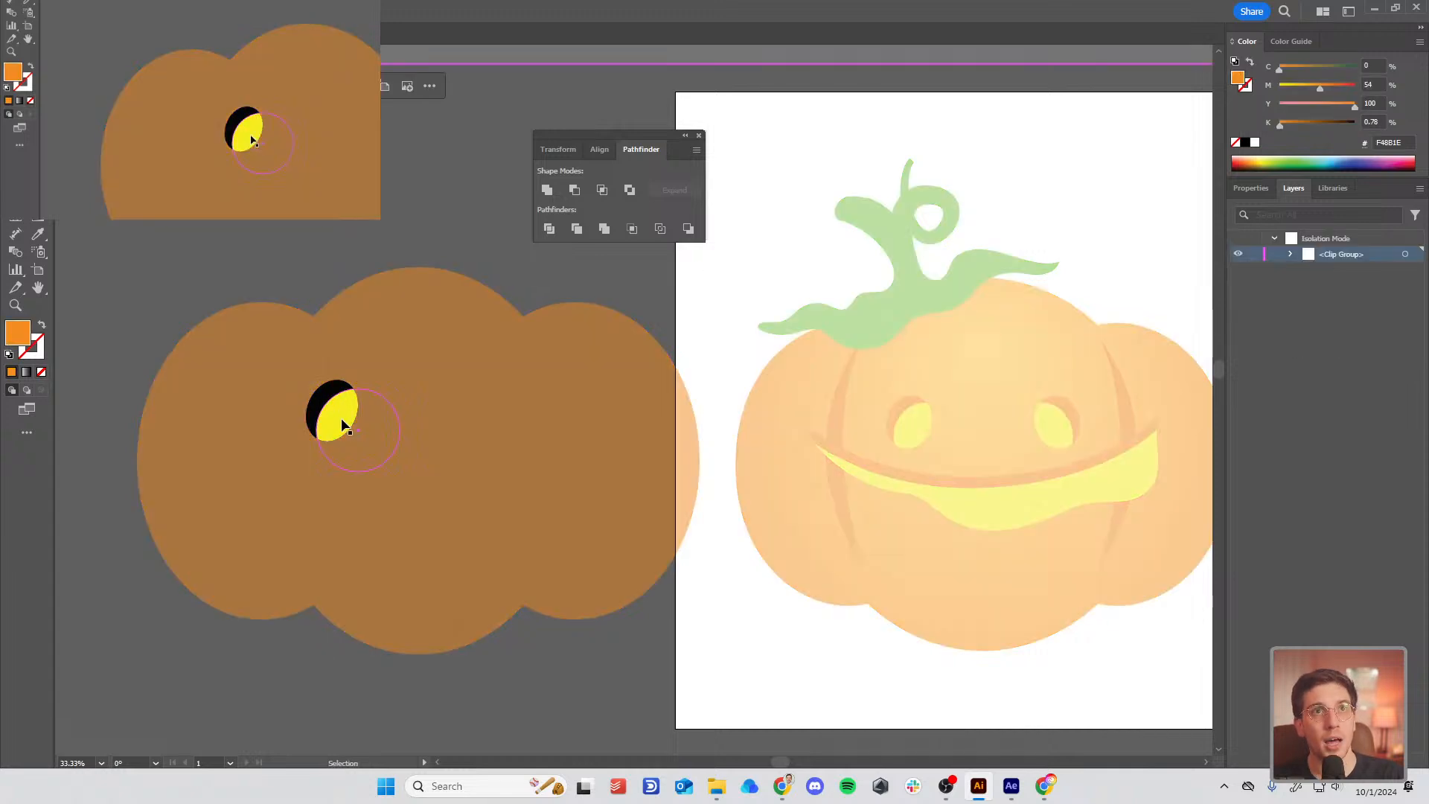
{"action": "left_click", "coordinate": [320, 390]}
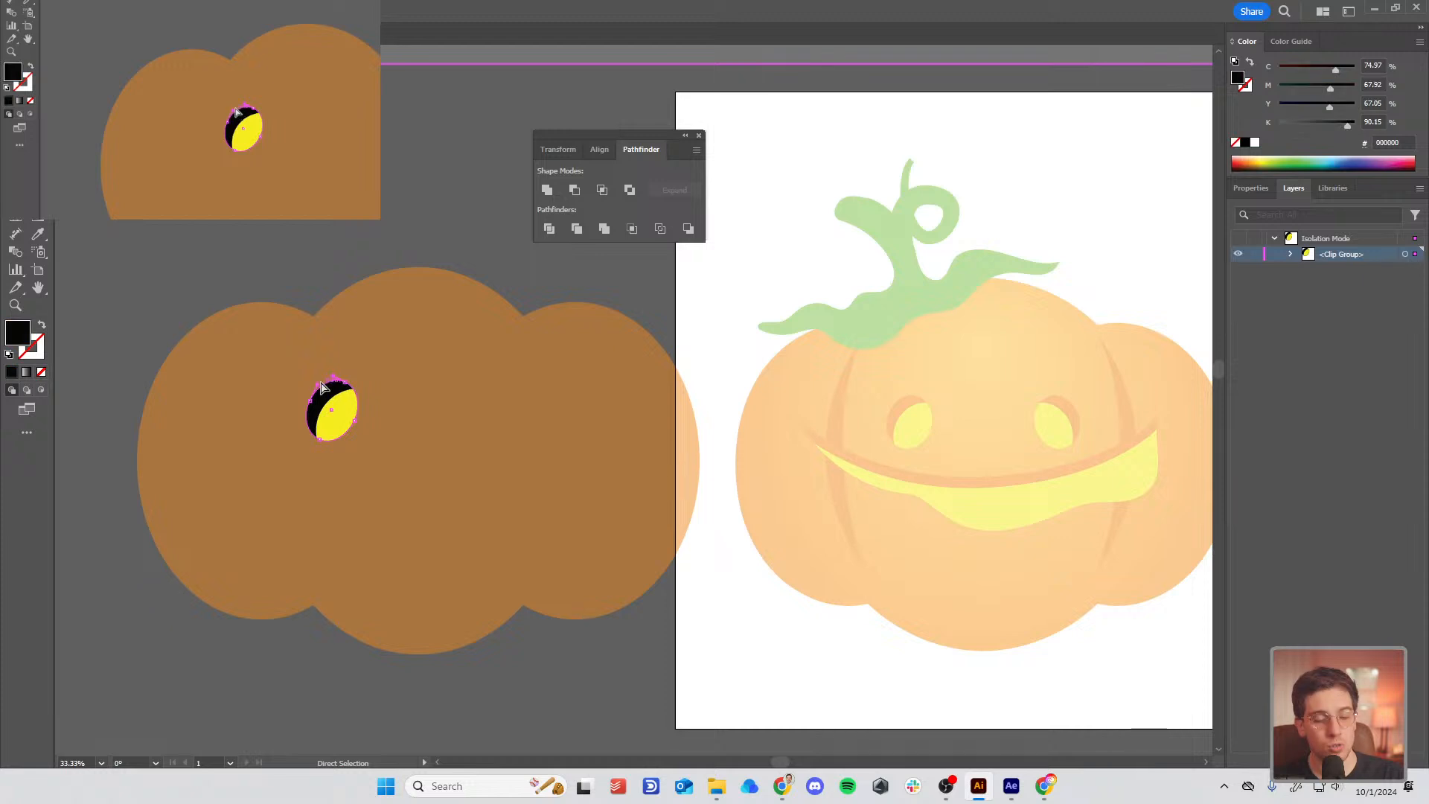
{"action": "key", "text": "i"}
{"action": "left_click", "coordinate": [898, 403]}
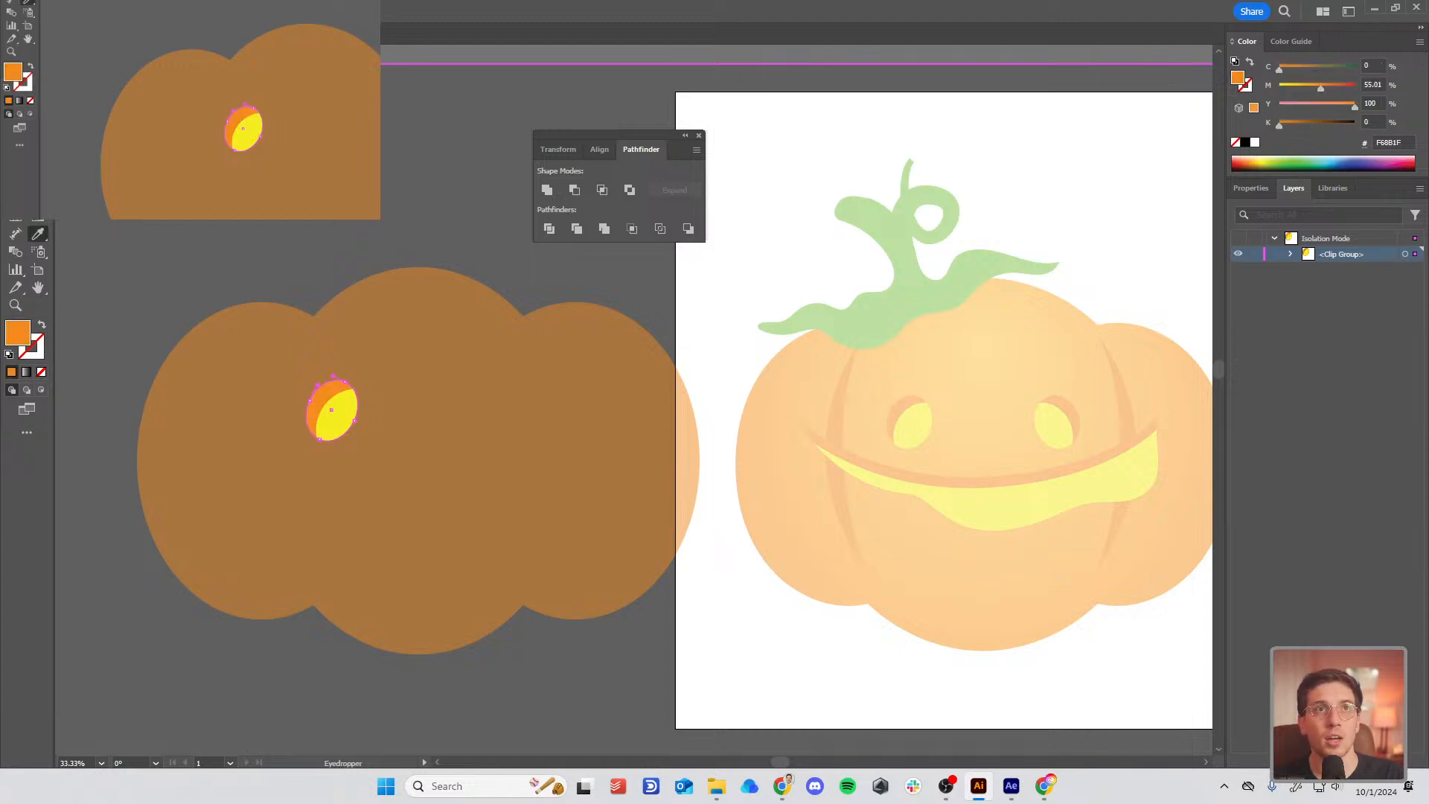
{"action": "key", "text": "Escape"}
Step: Sample the reference's lighter orange onto the pumpkin body
{"action": "key", "text": "a"}
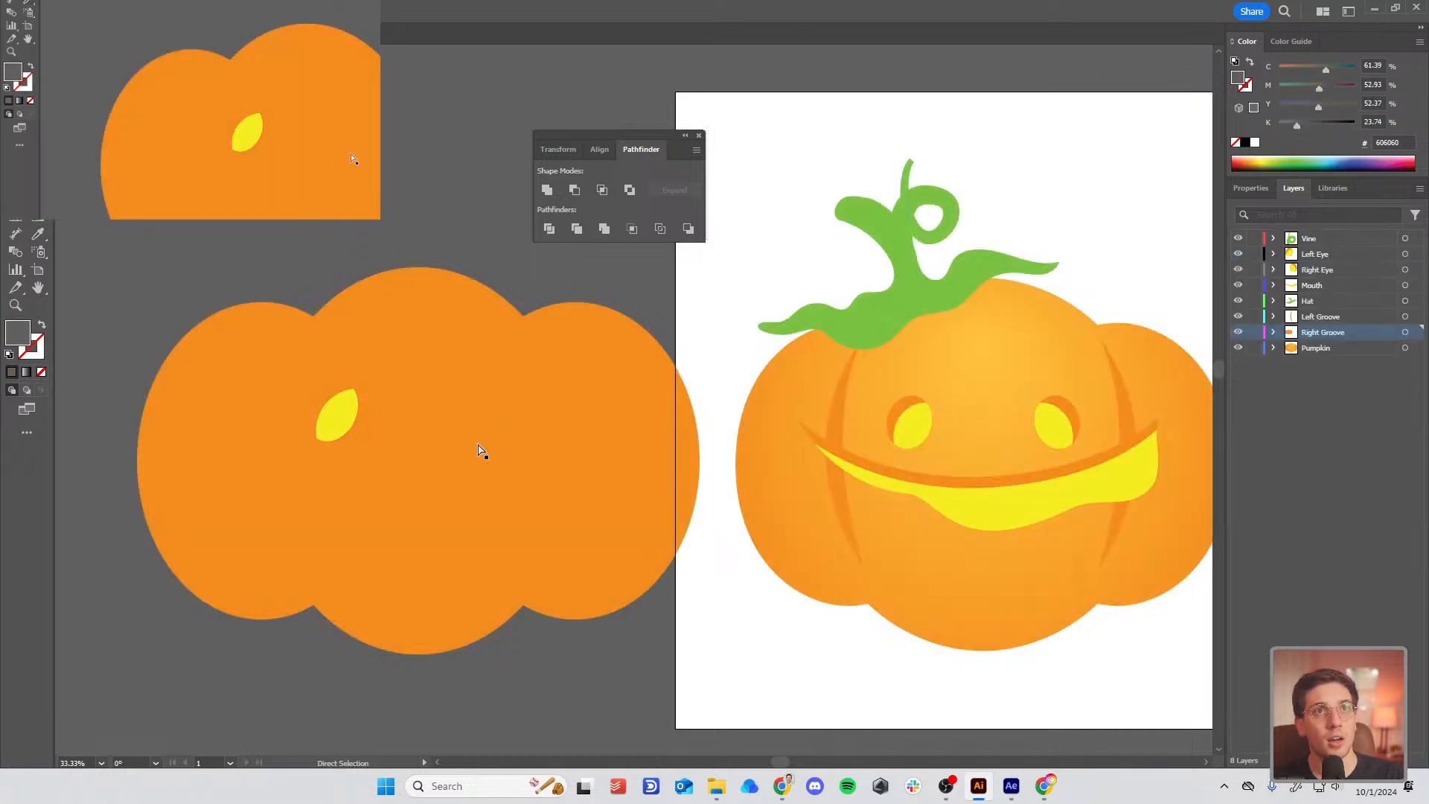
{"action": "left_click", "coordinate": [449, 453]}
{"action": "key", "text": "i"}
{"action": "left_click", "coordinate": [838, 568]}
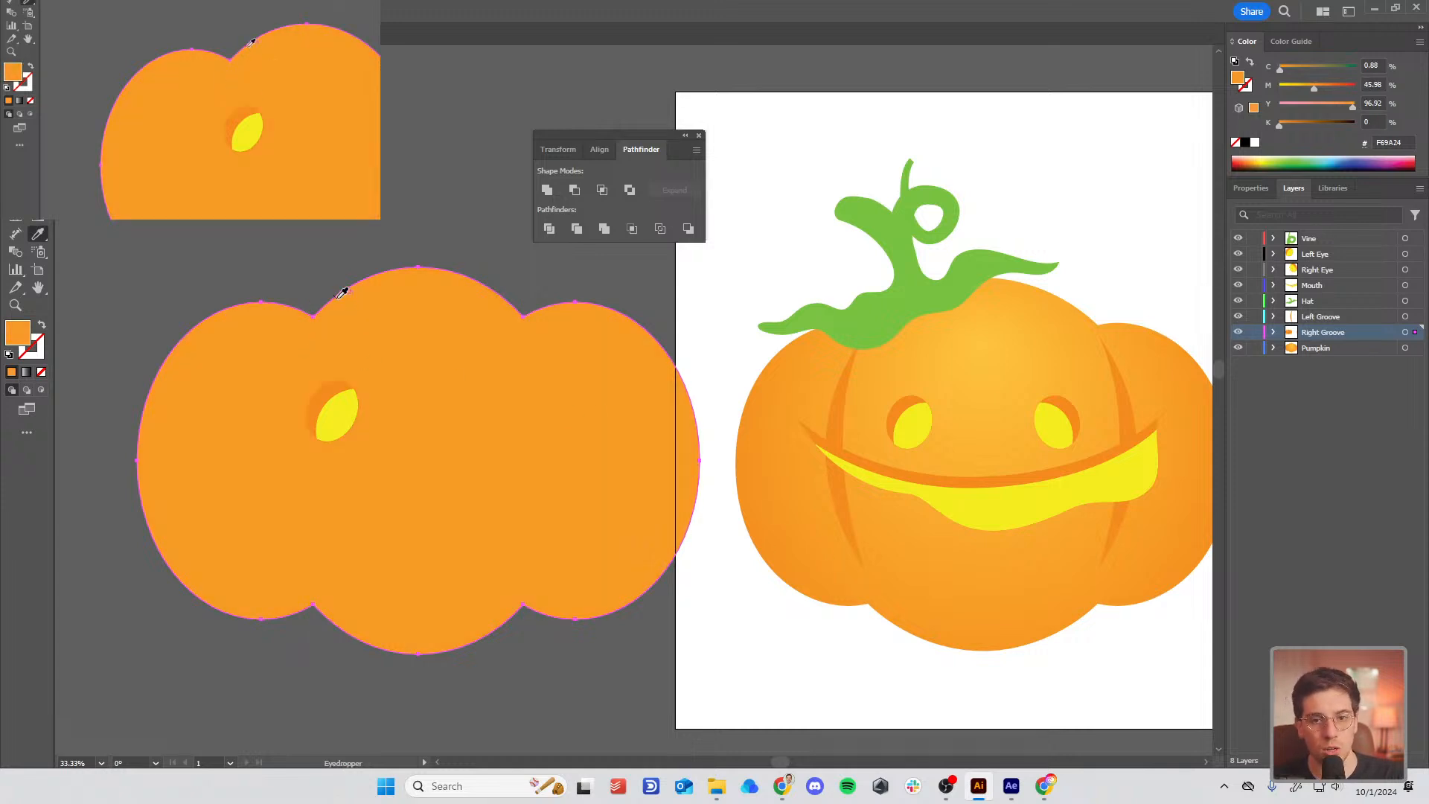
{"action": "key", "text": "a"}
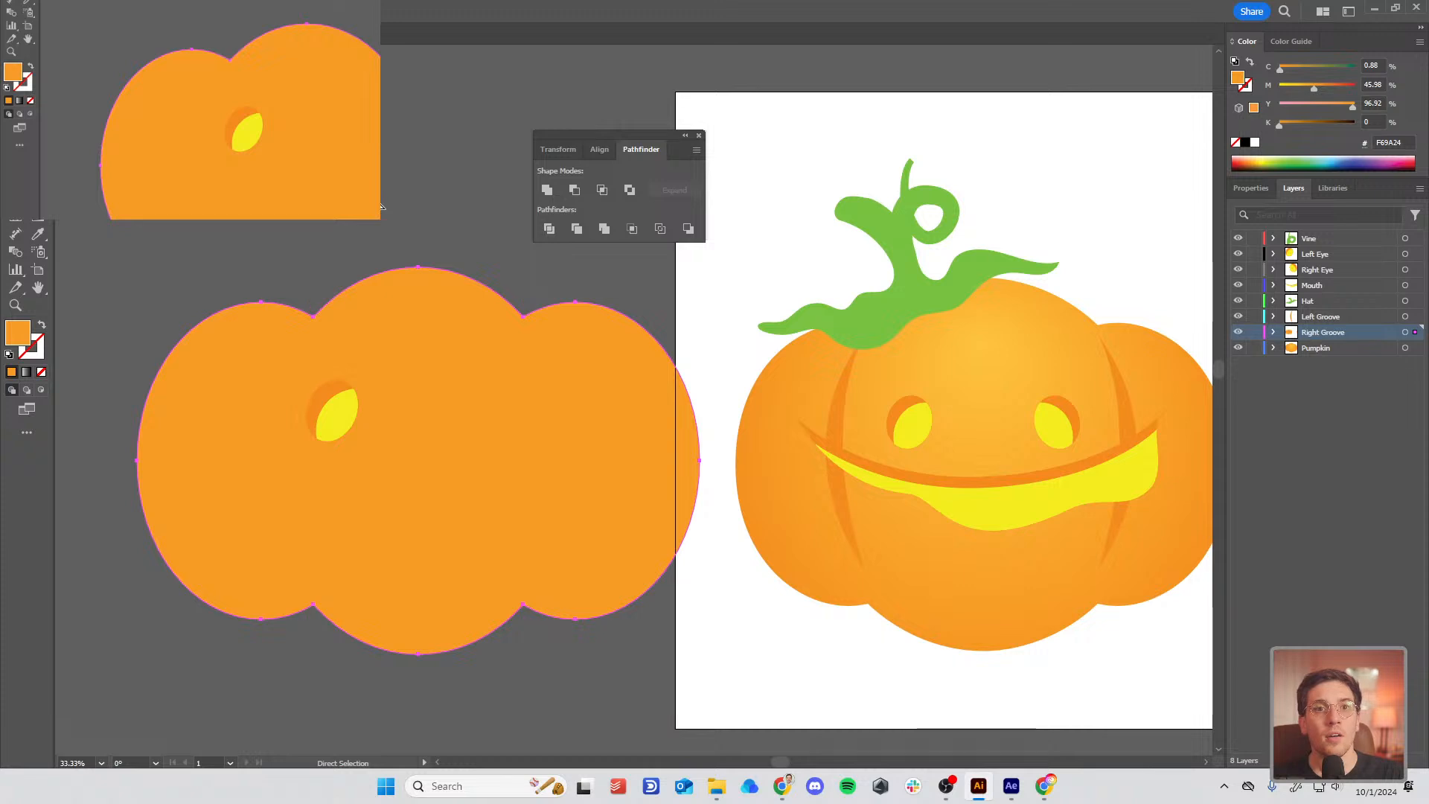
{"action": "left_click", "coordinate": [381, 207]}
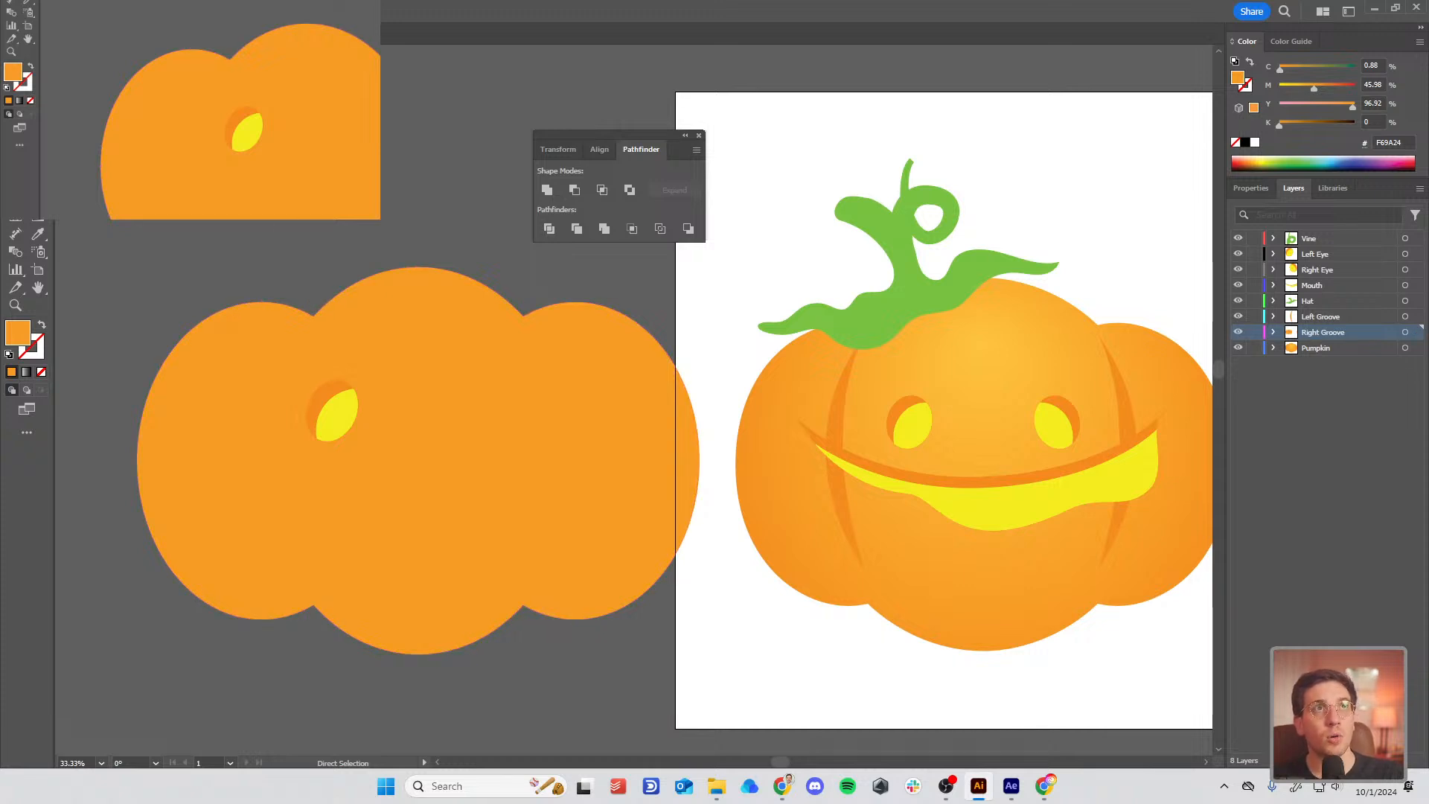
Step: Set the pumpkin body's fill to deep burnt orange #C16000 in the Color Picker
{"action": "key", "text": "v"}
{"action": "left_click", "coordinate": [536, 567]}
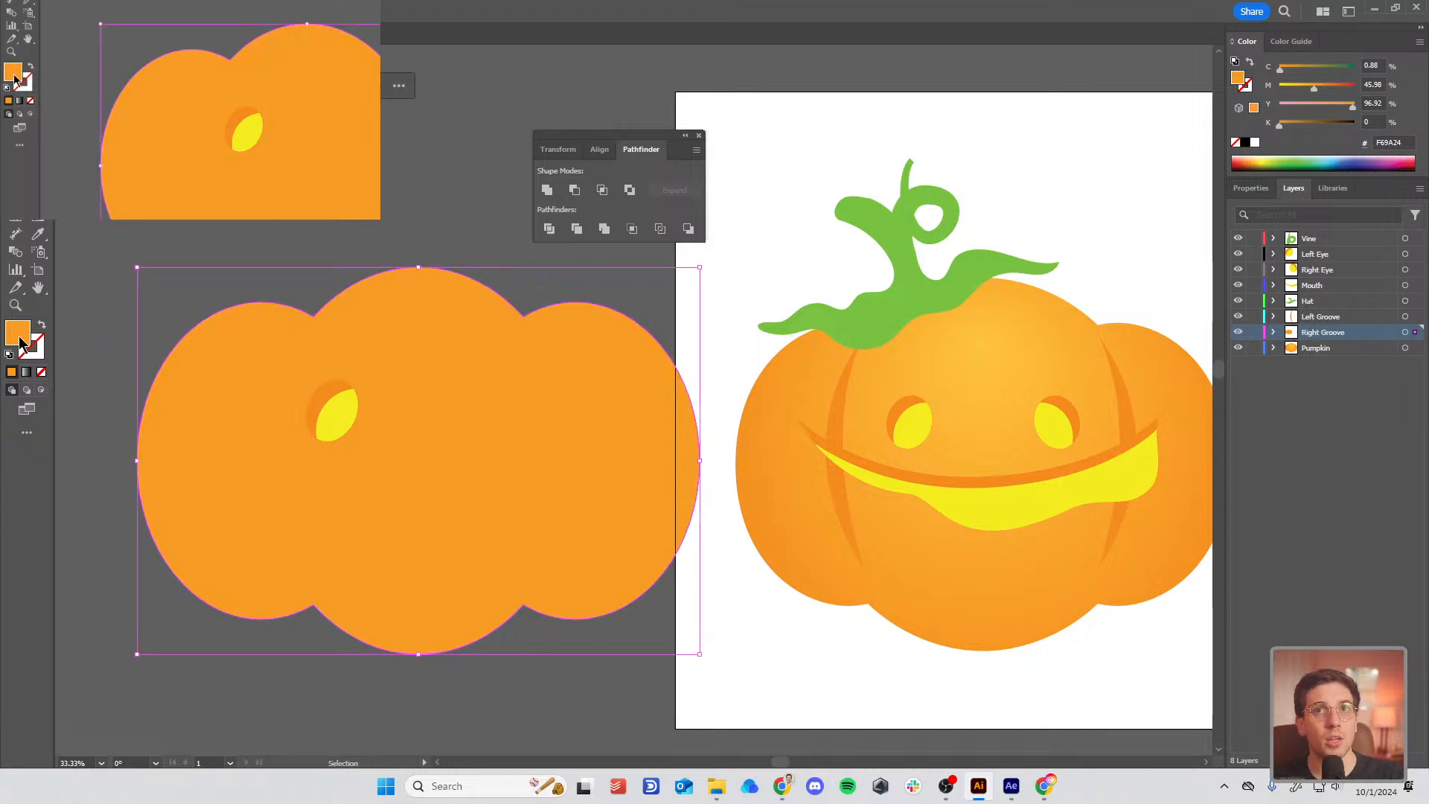
{"action": "double_click", "coordinate": [18, 335]}
{"action": "mouse_move", "coordinate": [674, 310]}
{"action": "left_mouse_down"}
{"action": "mouse_move", "coordinate": [649, 291]}
{"action": "mouse_move", "coordinate": [689, 294]}
{"action": "mouse_move", "coordinate": [695, 324]}
{"action": "mouse_move", "coordinate": [699, 311]}
{"action": "left_mouse_up"}
{"action": "left_click_drag", "start_coordinate": [736, 474], "coordinate": [734, 468]}
{"action": "mouse_move", "coordinate": [695, 311]}
{"action": "left_mouse_down"}
{"action": "mouse_move", "coordinate": [698, 267]}
{"action": "mouse_move", "coordinate": [731, 341]}
{"action": "left_mouse_up"}
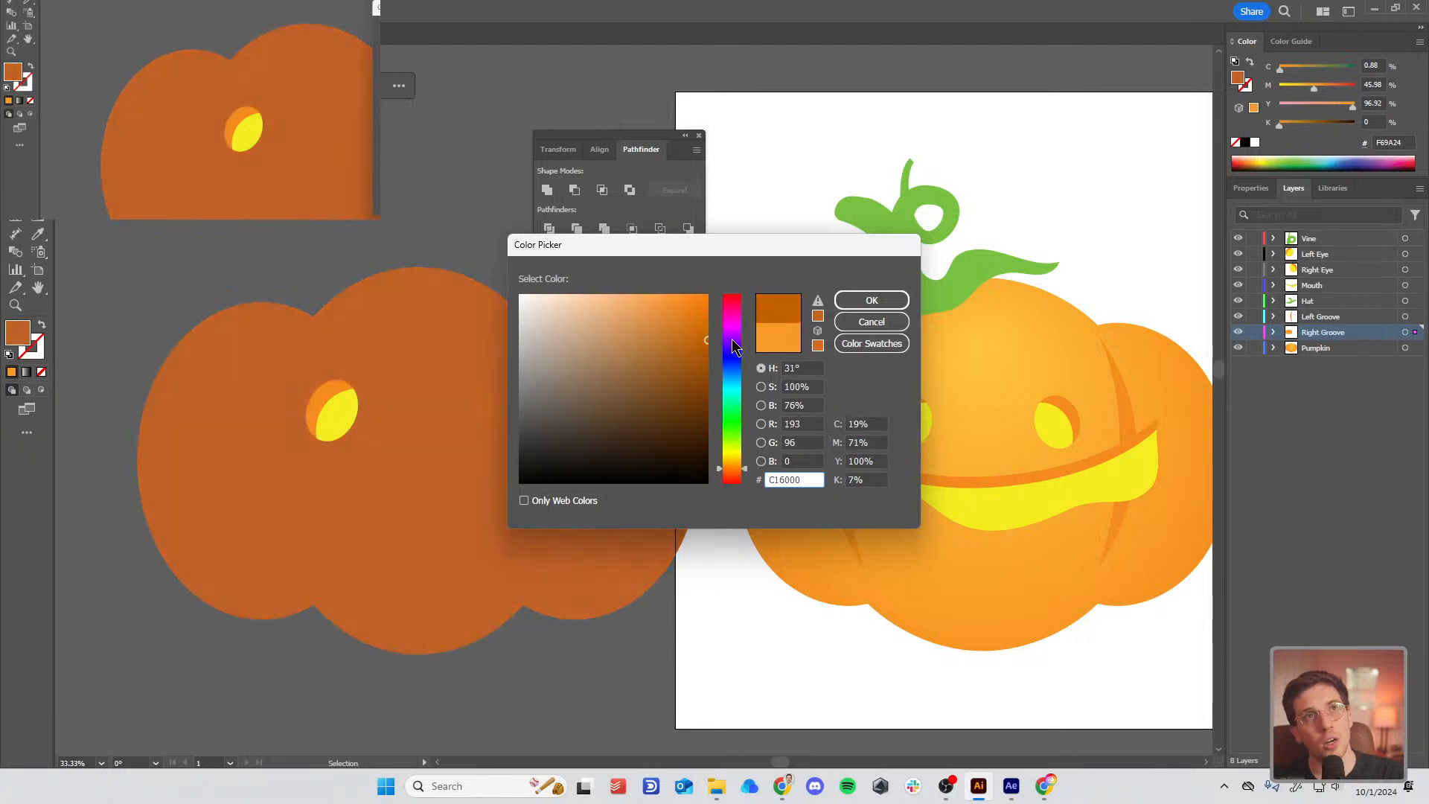
{"action": "left_click", "coordinate": [871, 300]}
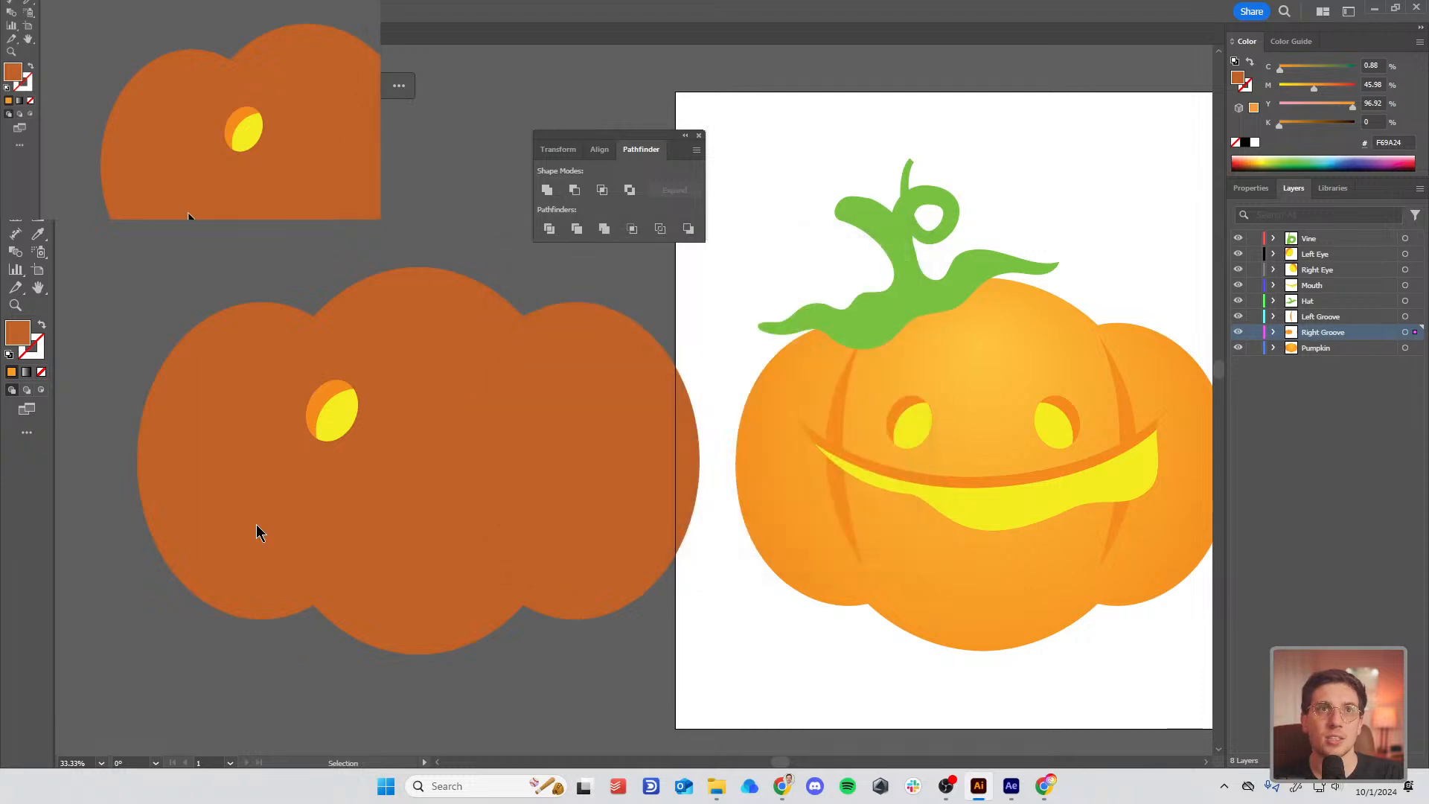
{"action": "left_click", "coordinate": [329, 409]}
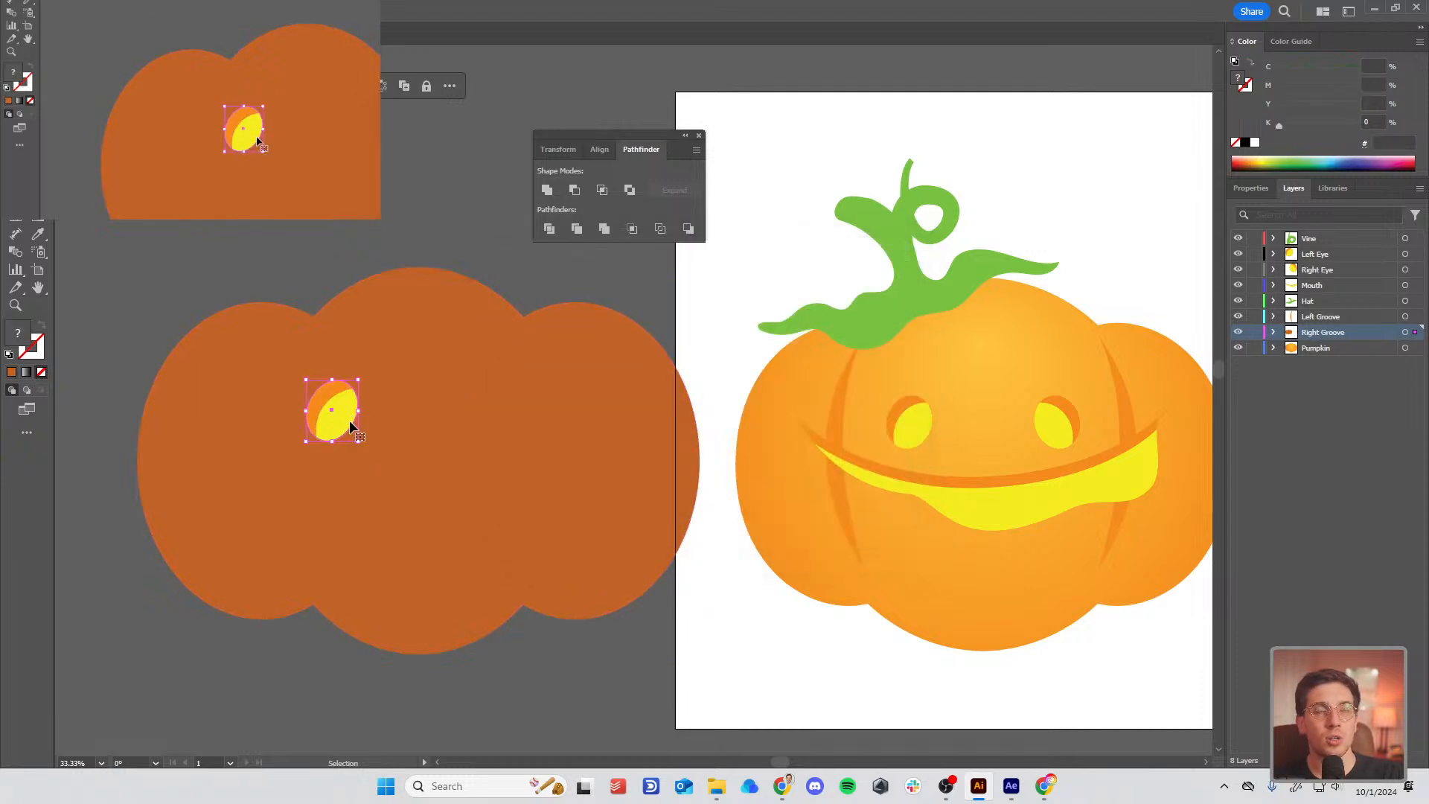
Step: Reflect a copy of the eye across the vertical axis and place it on the pumpkin's right
{"action": "right_click", "coordinate": [340, 424]}
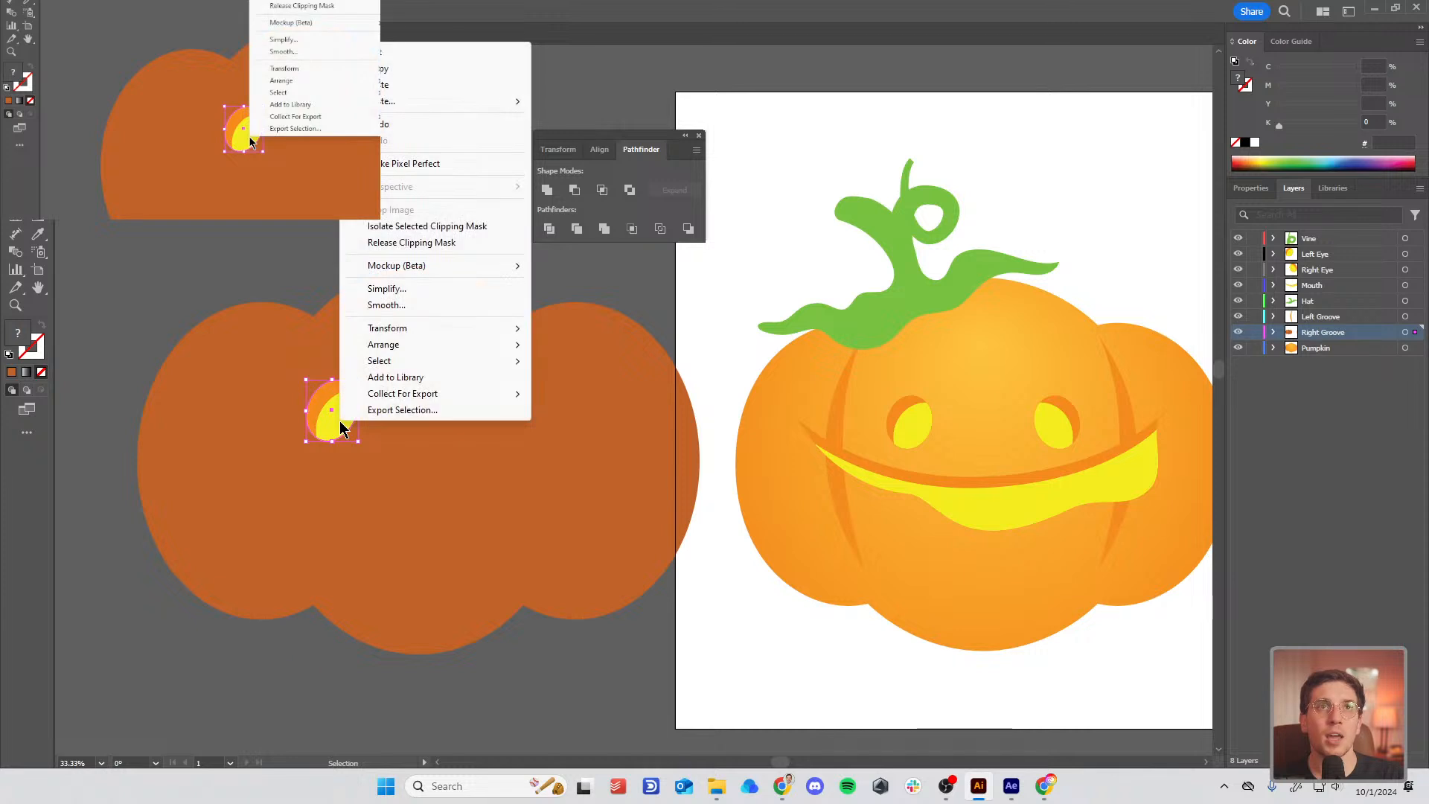
{"action": "mouse_move", "coordinate": [436, 329]}
{"action": "left_click", "coordinate": [658, 383]}
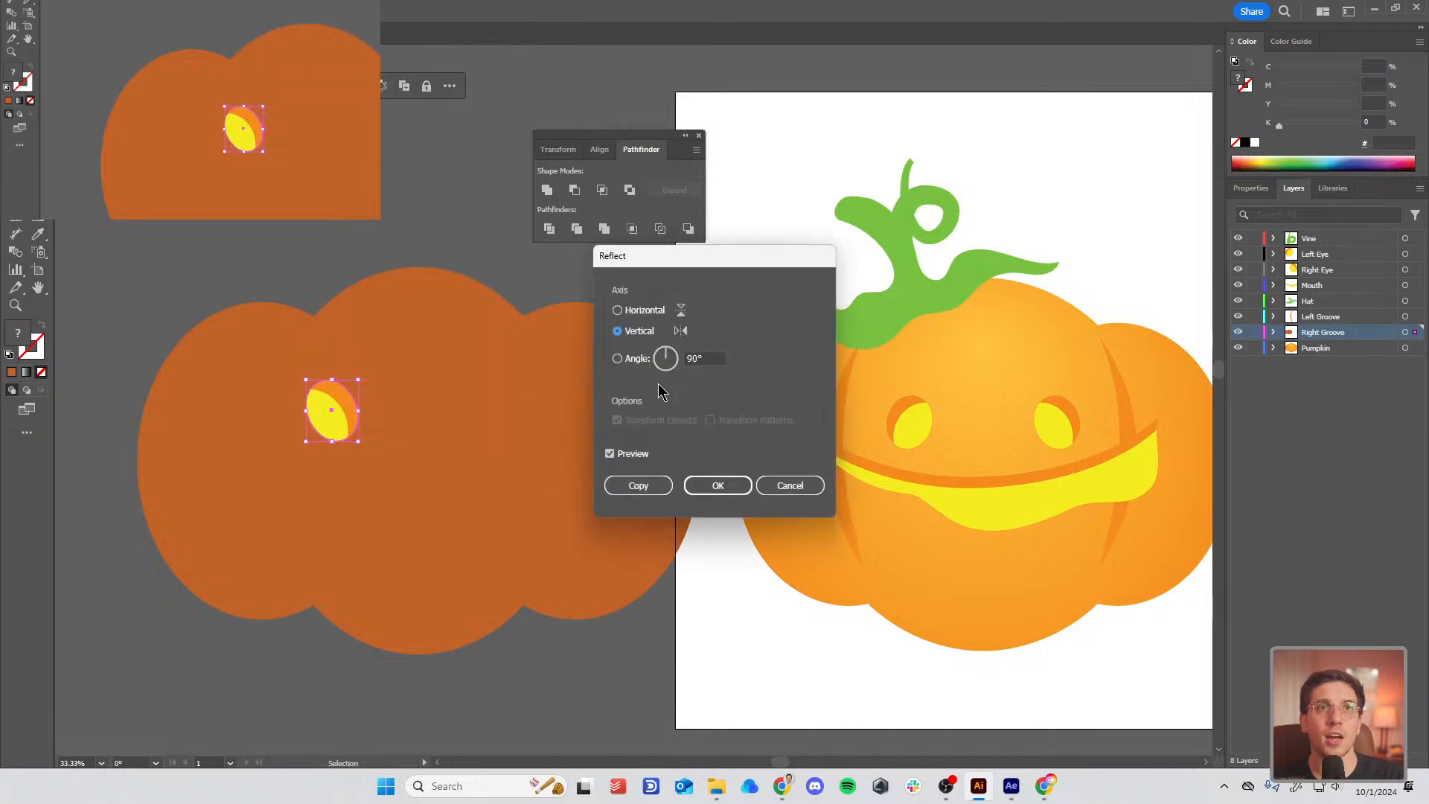
{"action": "left_click", "coordinate": [651, 485]}
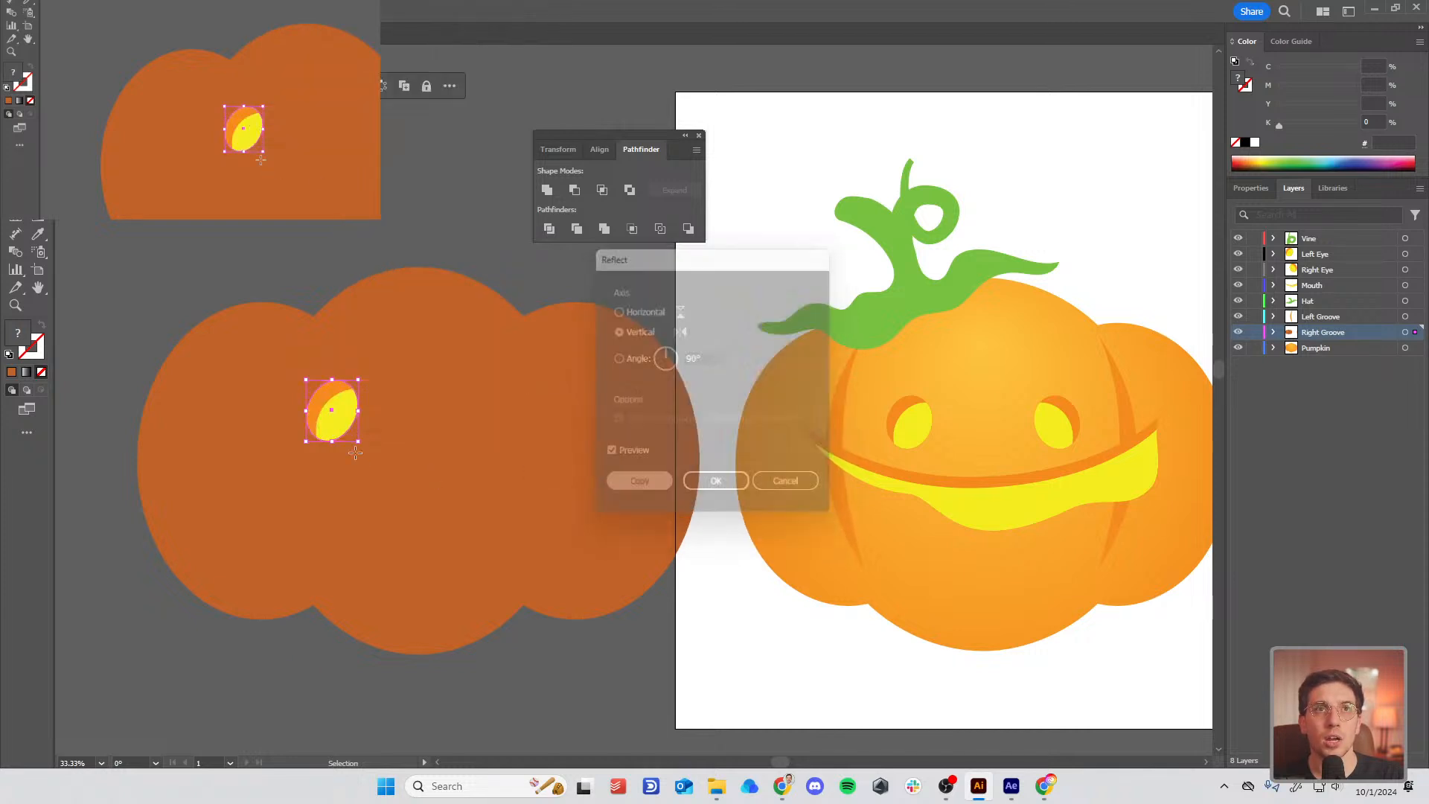
{"action": "left_click_drag", "start_coordinate": [333, 411], "coordinate": [503, 414]}
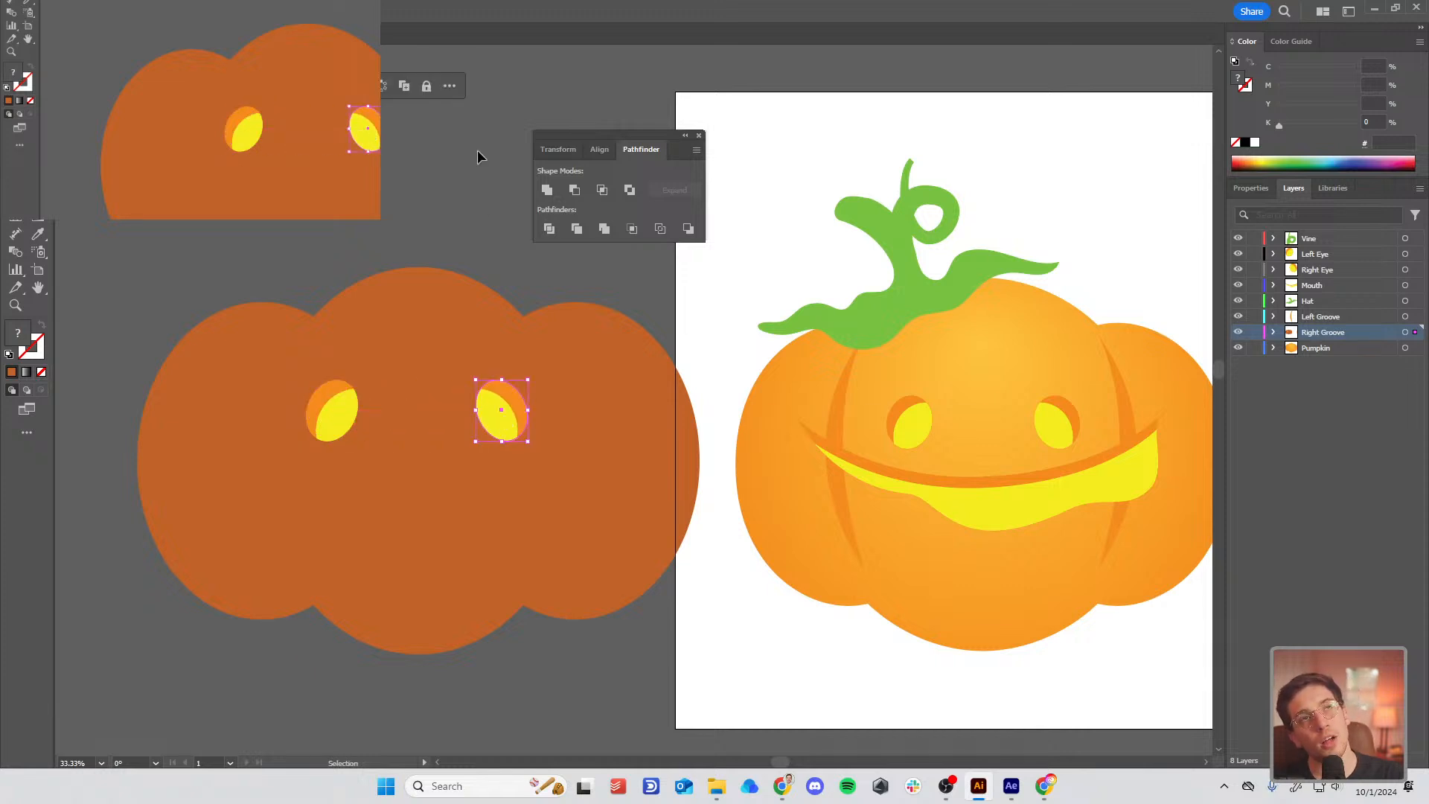
{"action": "left_click", "coordinate": [450, 153]}
Step: Pen-trace a closed, wavy-bottomed mouth shape beneath the eyes along the reference mouth's edge
{"action": "key", "text": "p"}
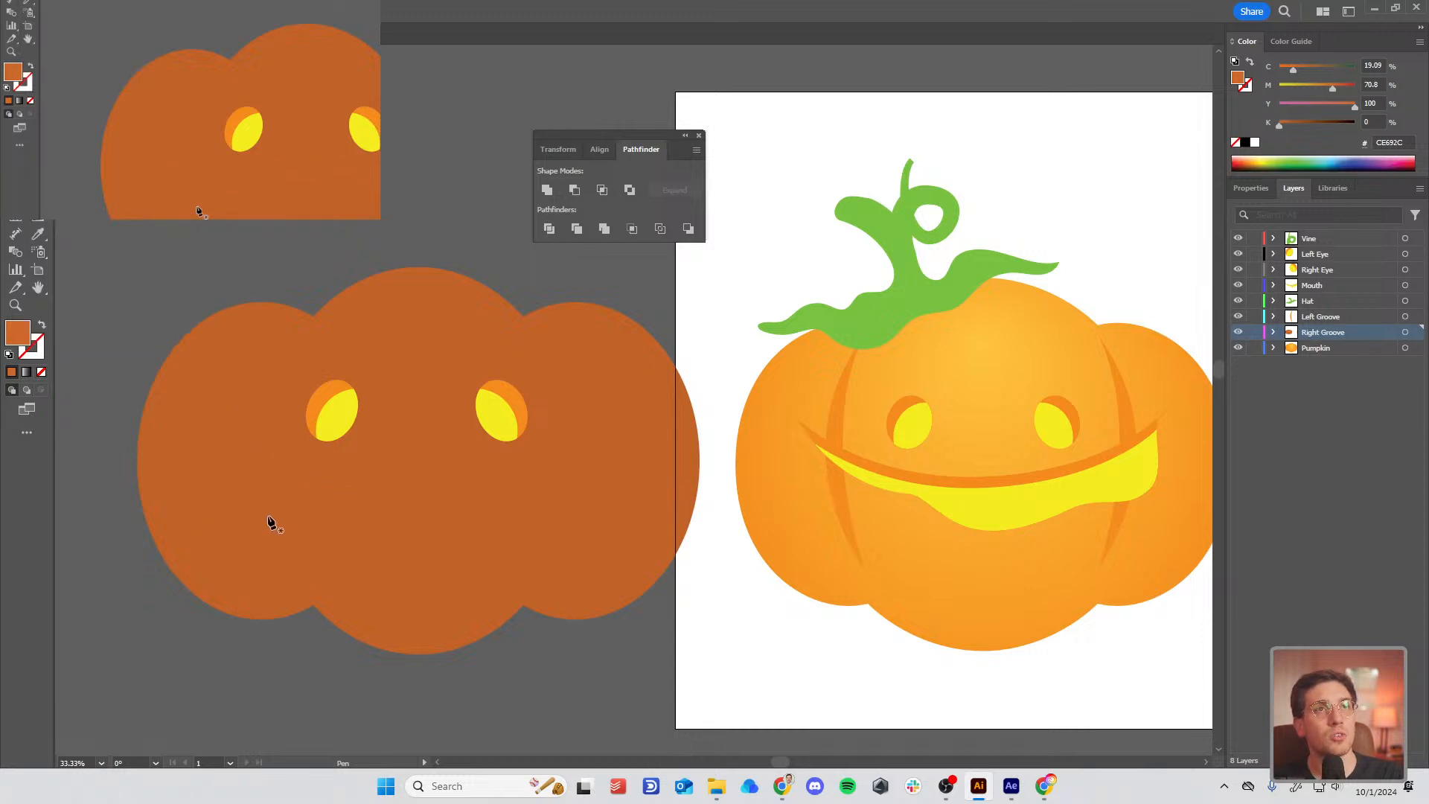
{"action": "left_click", "coordinate": [229, 465]}
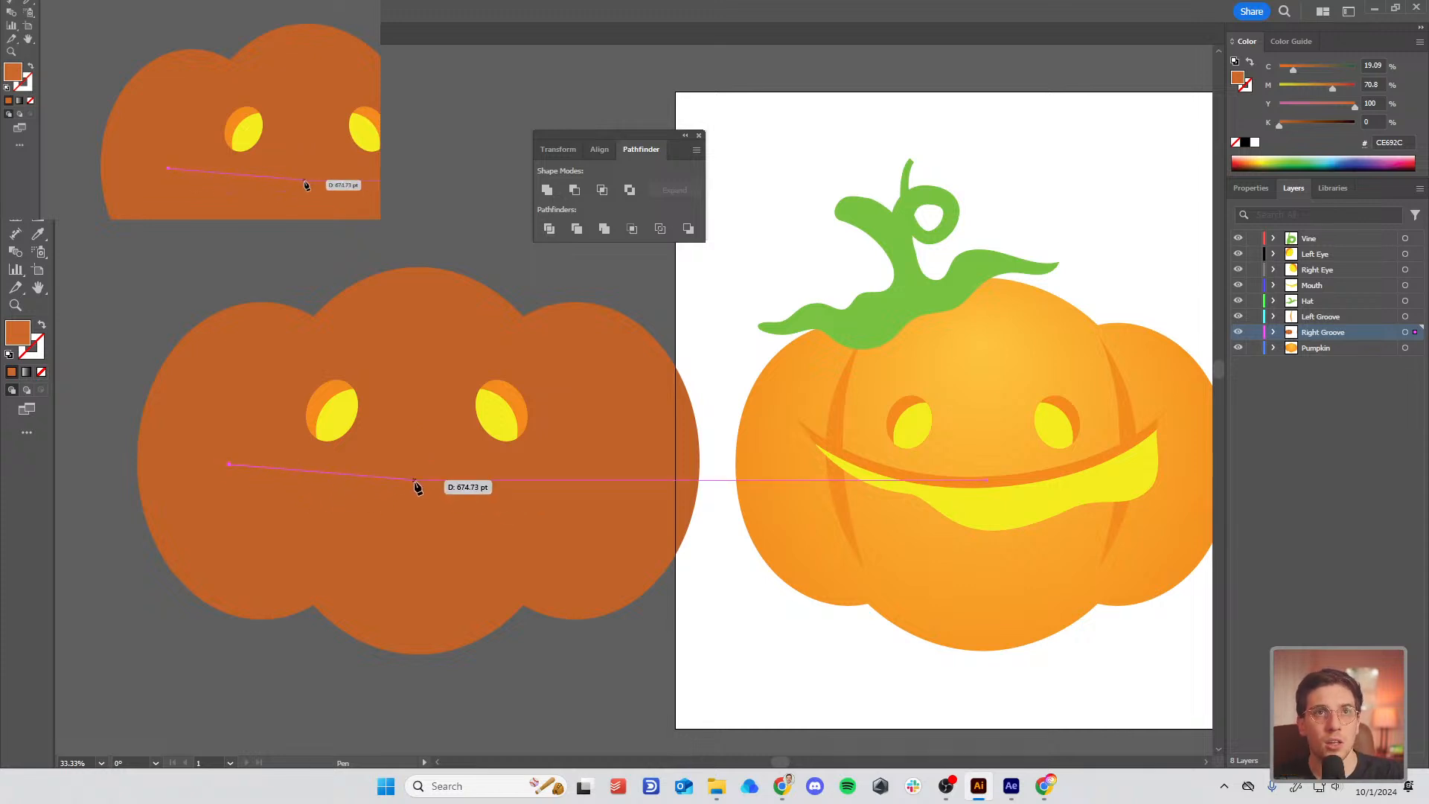
{"action": "left_click_drag", "start_coordinate": [414, 484], "coordinate": [463, 495]}
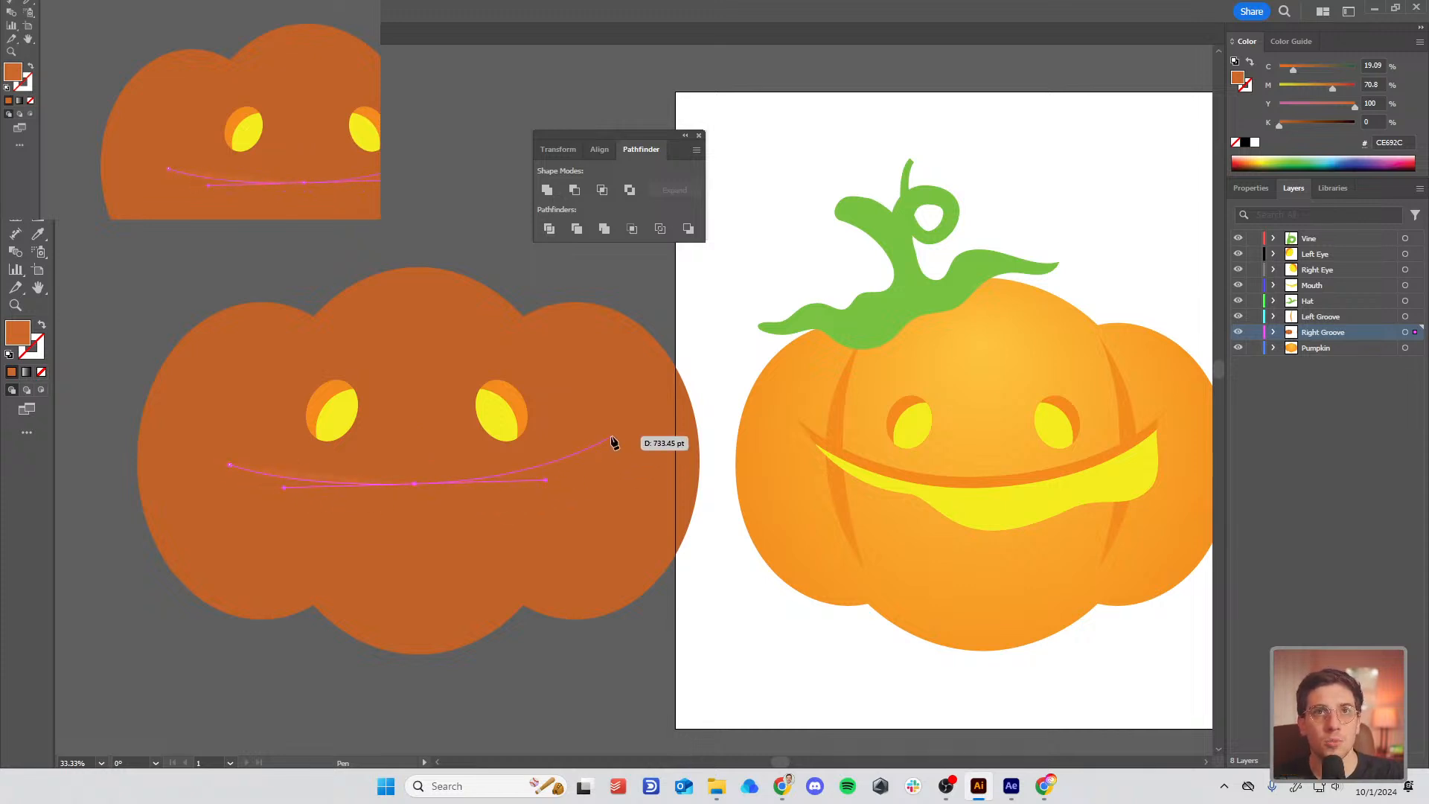
{"action": "left_click_drag", "start_coordinate": [604, 445], "coordinate": [542, 543]}
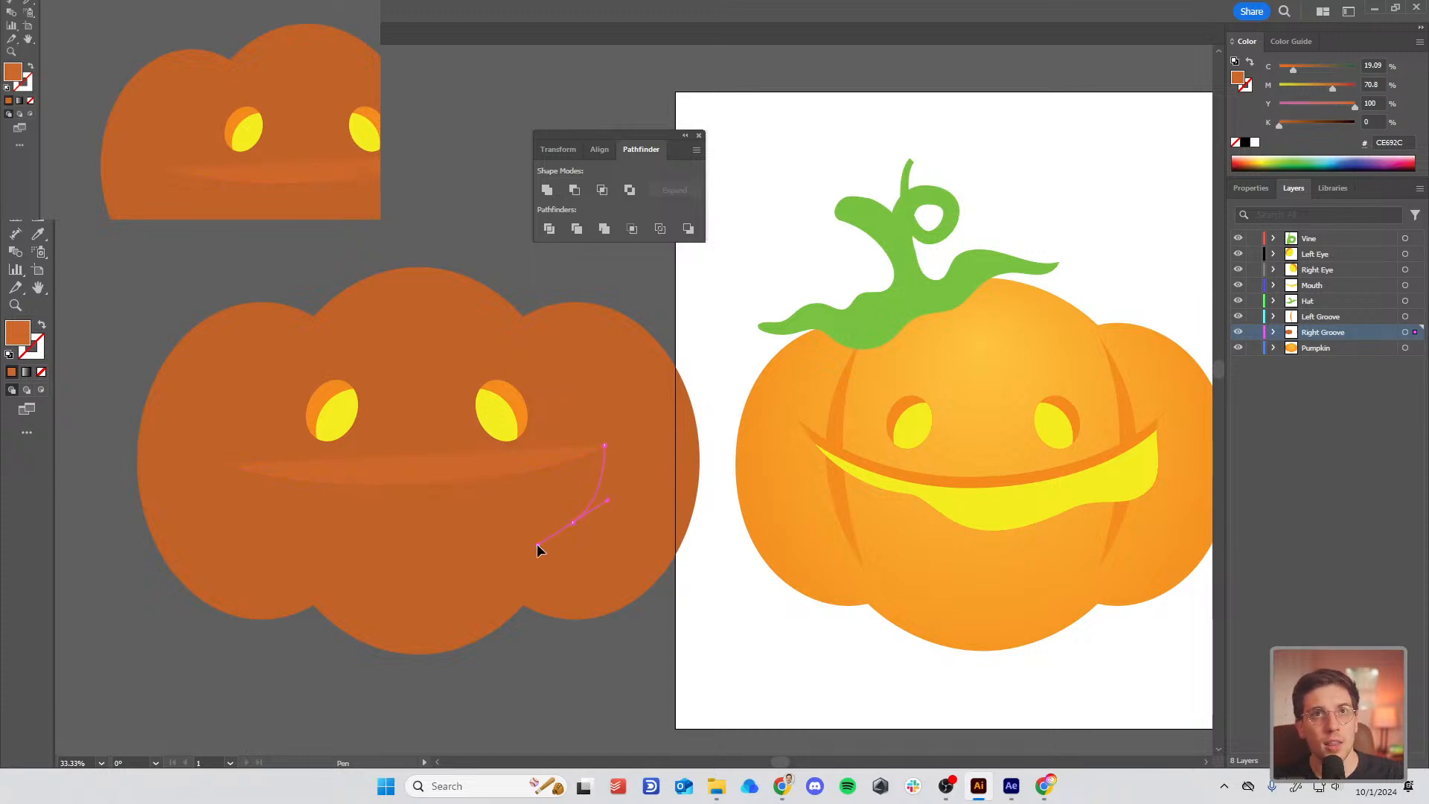
{"action": "left_click_drag", "start_coordinate": [463, 522], "coordinate": [280, 513]}
{"action": "left_click_drag", "start_coordinate": [230, 465], "coordinate": [222, 445]}
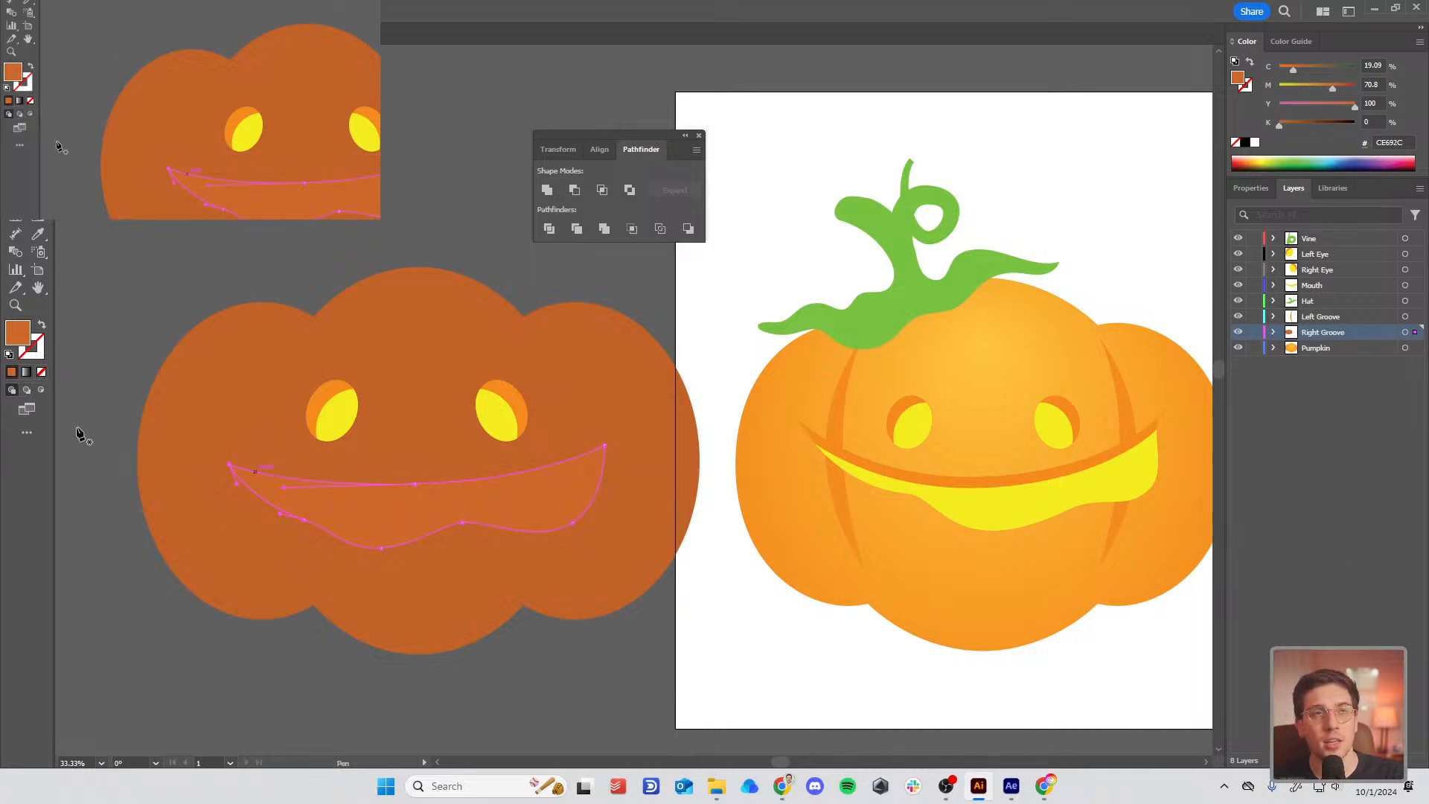
Step: With Draw Inside on, pen a curved upper rim inside the mouth and give it the reference groove's orange
{"action": "left_click", "coordinate": [42, 391]}
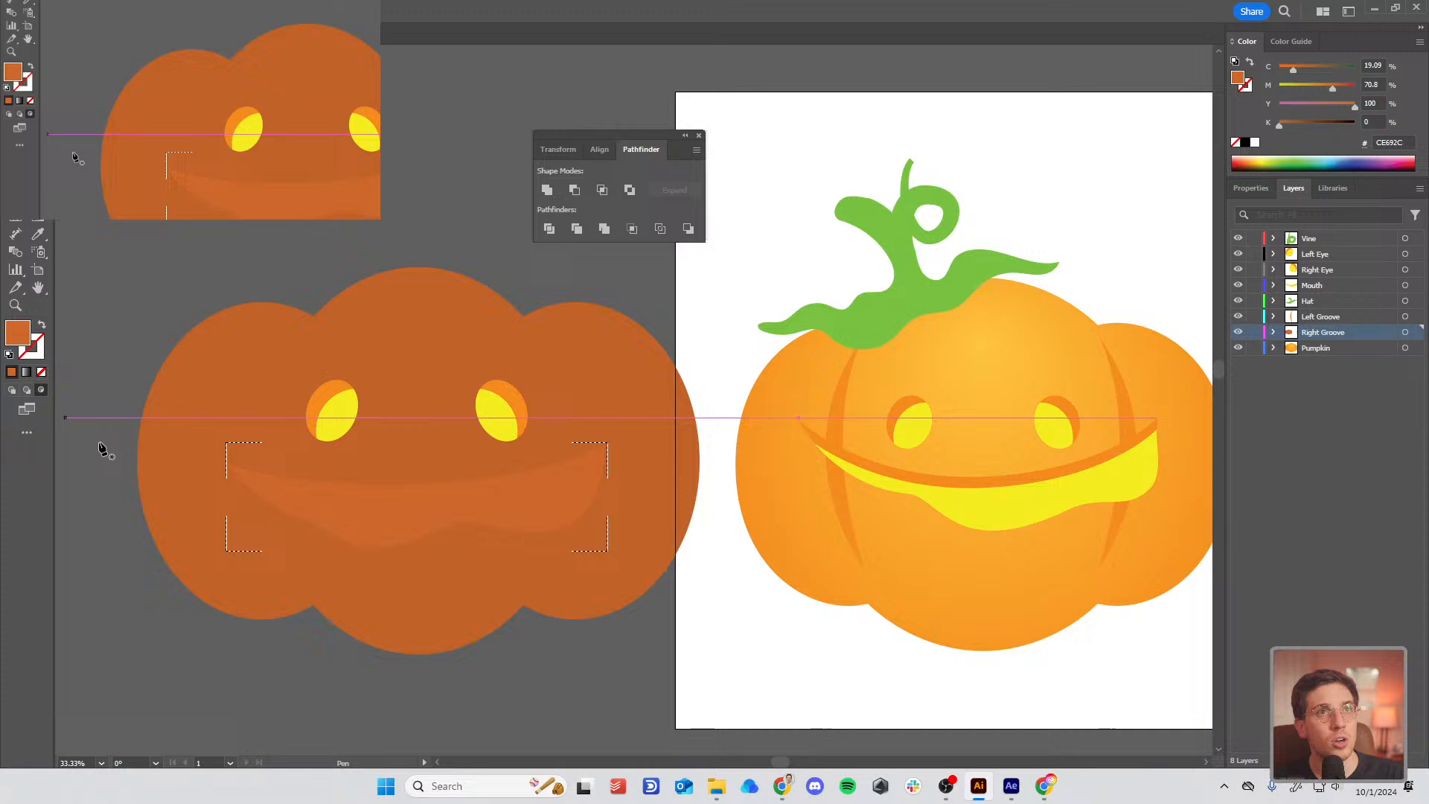
{"action": "left_click", "coordinate": [214, 469]}
{"action": "left_click_drag", "start_coordinate": [385, 507], "coordinate": [395, 507]}
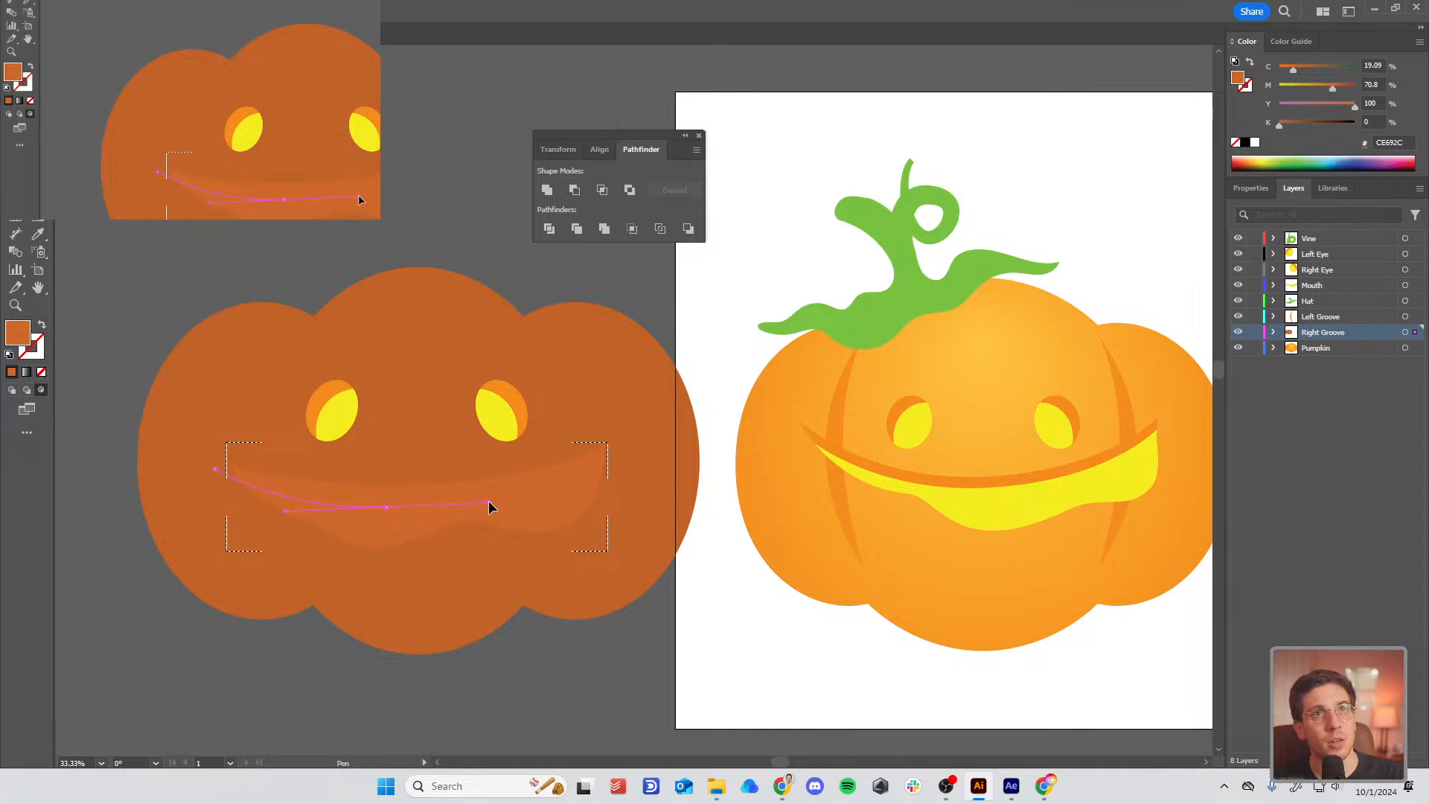
{"action": "key", "text": "ctrl+z"}
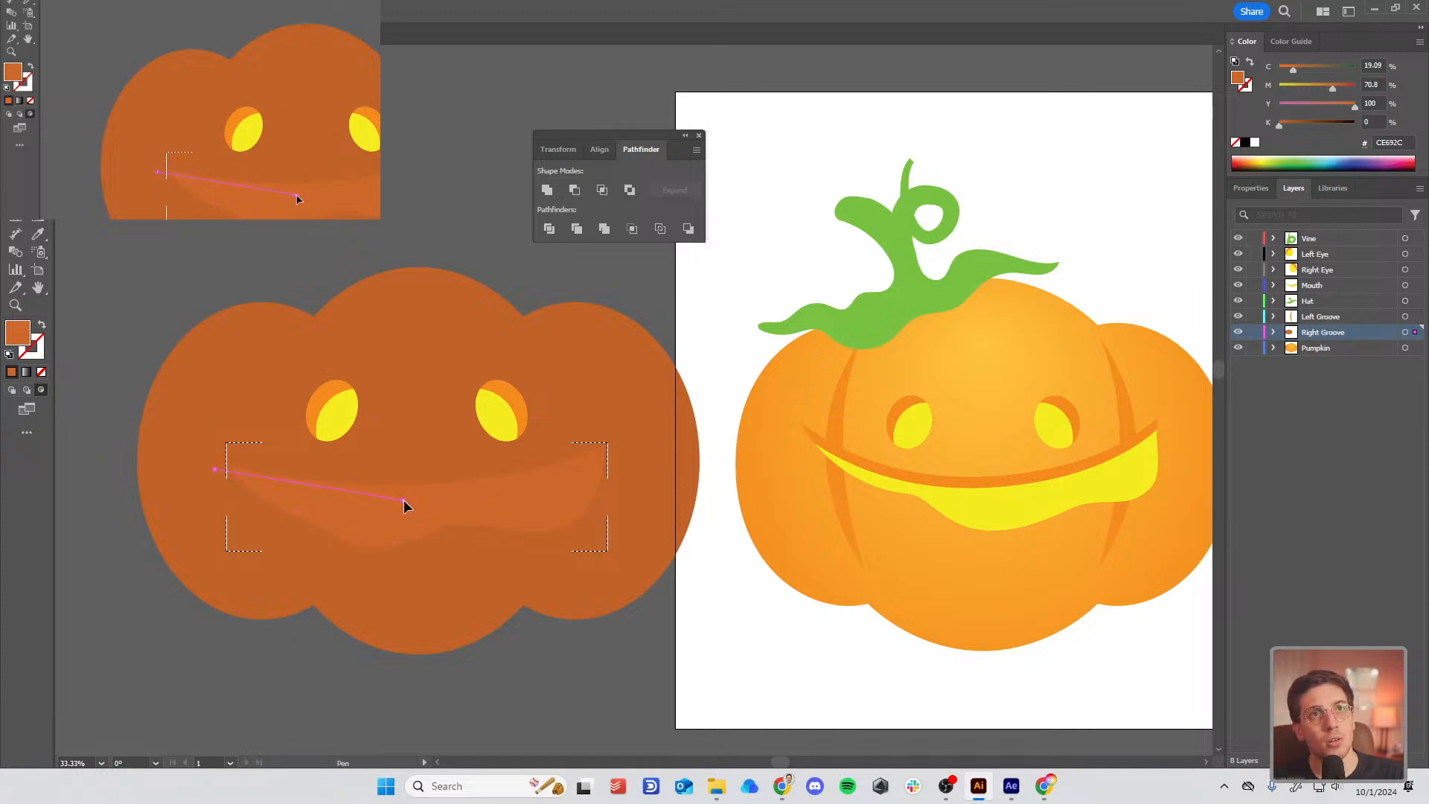
{"action": "left_click_drag", "start_coordinate": [403, 501], "coordinate": [514, 494]}
{"action": "left_click_drag", "start_coordinate": [592, 471], "coordinate": [616, 453]}
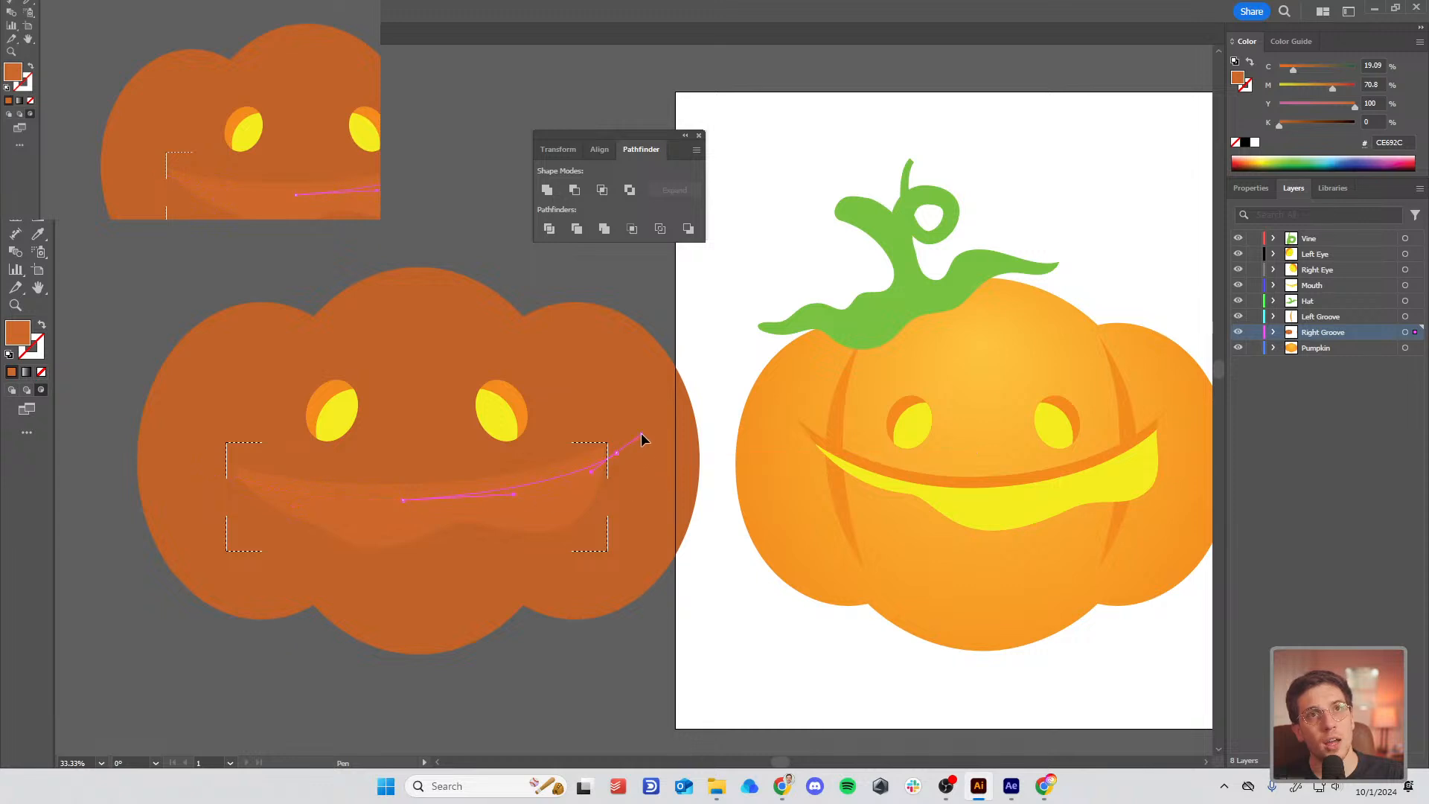
{"action": "left_click", "coordinate": [620, 410]}
{"action": "left_click_drag", "start_coordinate": [251, 451], "coordinate": [213, 471]}
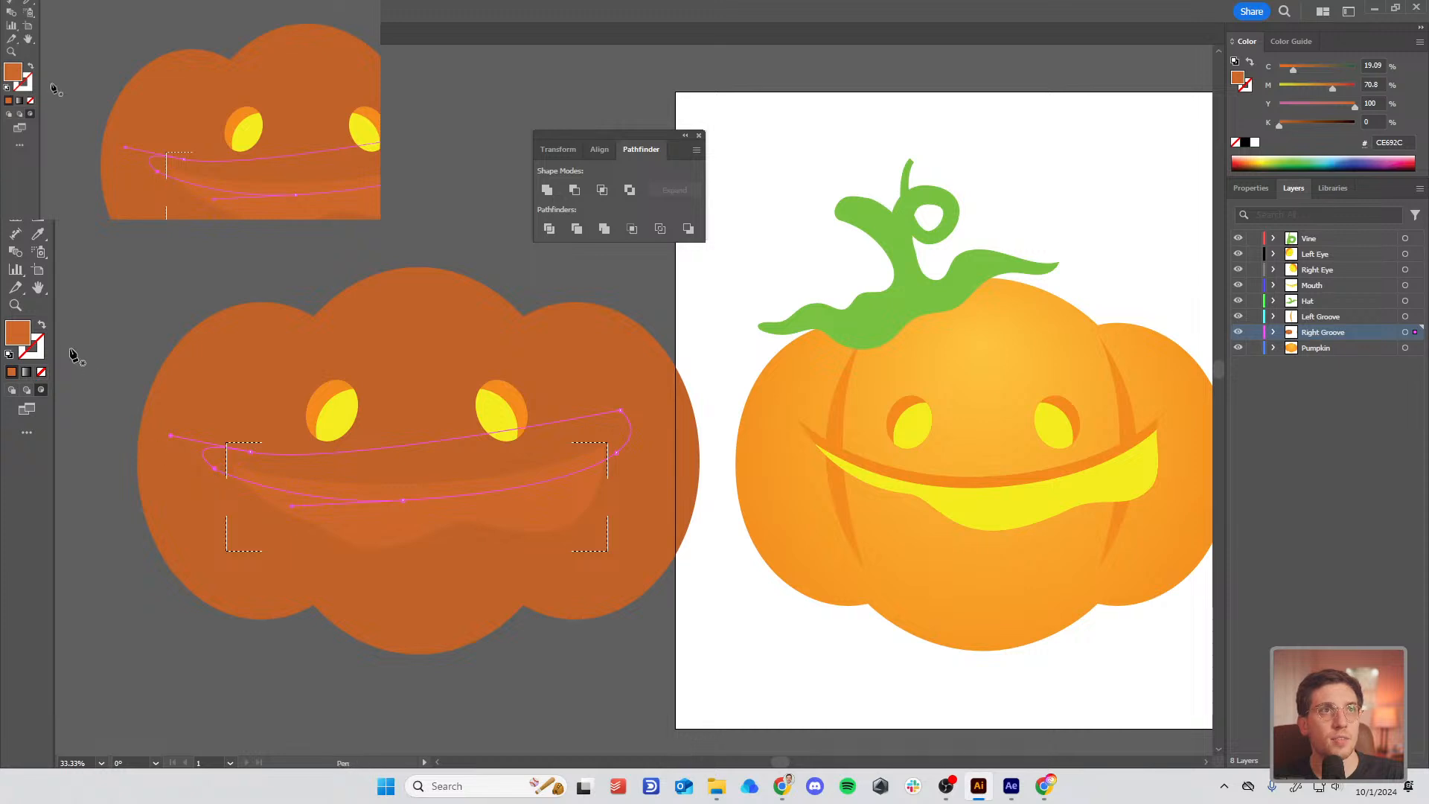
{"action": "key", "text": "i"}
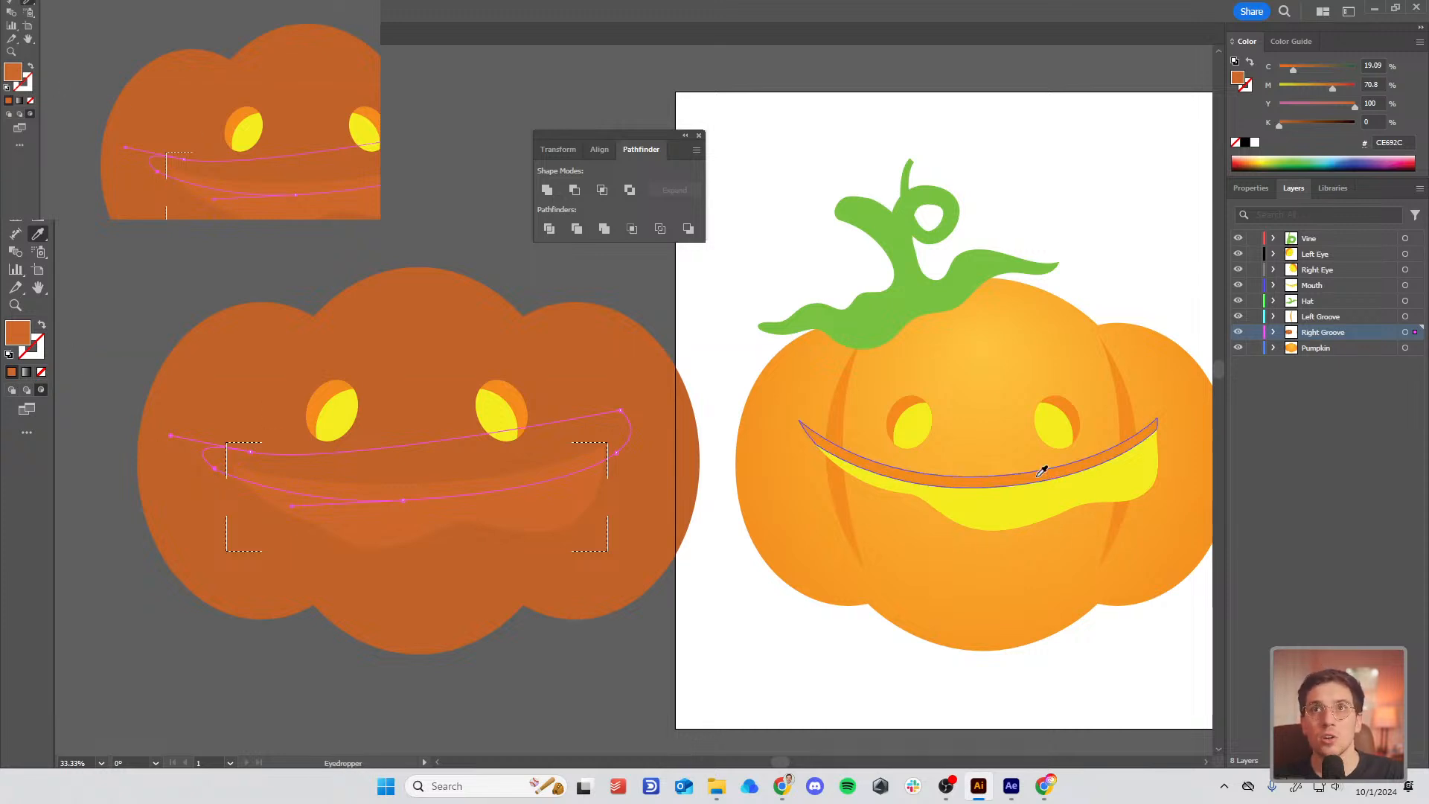
{"action": "left_click", "coordinate": [1042, 471]}
Step: Make the lower mouth shape the reference mouth's yellow, then deselect it
{"action": "key", "text": "a"}
{"action": "left_click", "coordinate": [345, 547]}
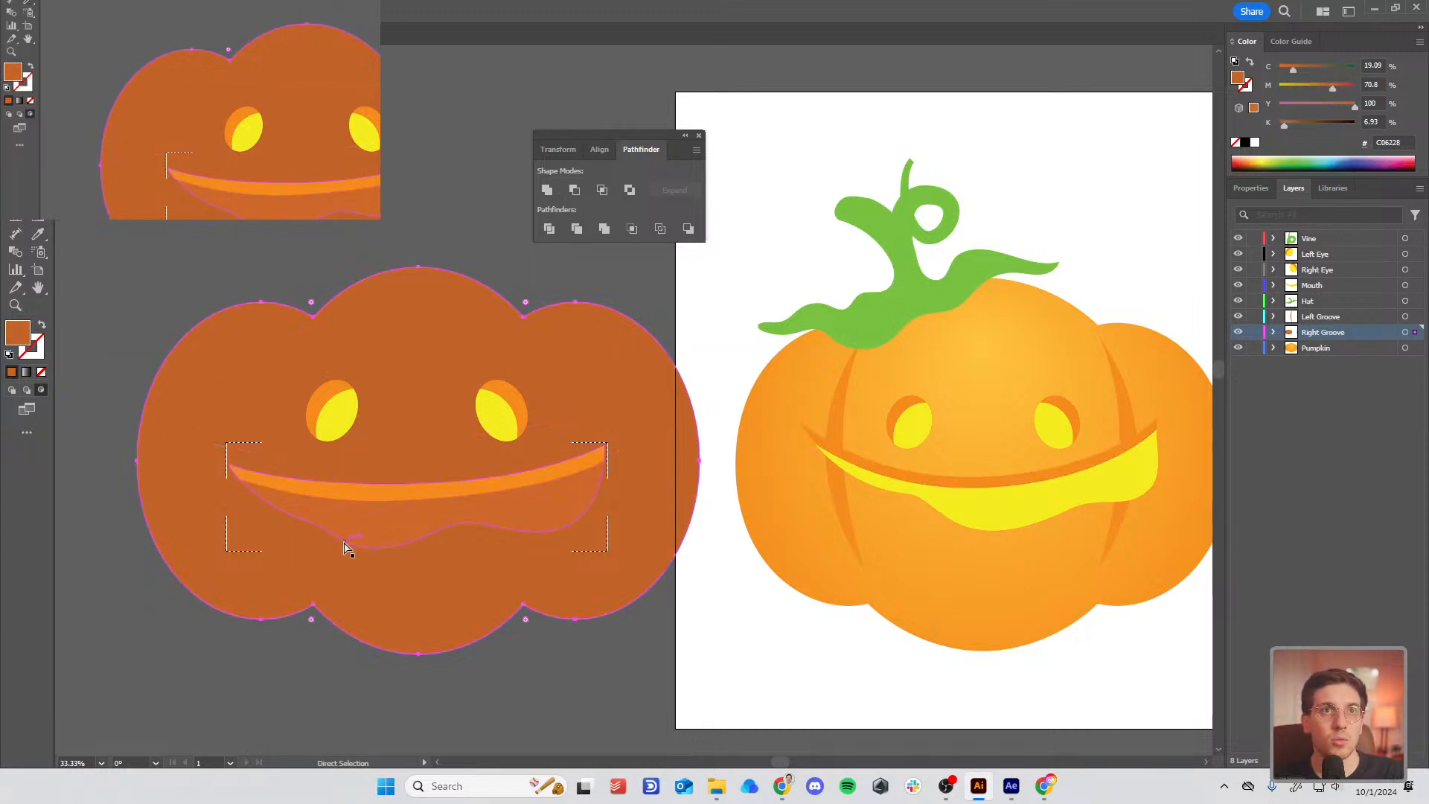
{"action": "key", "text": "i"}
{"action": "left_click", "coordinate": [1010, 503]}
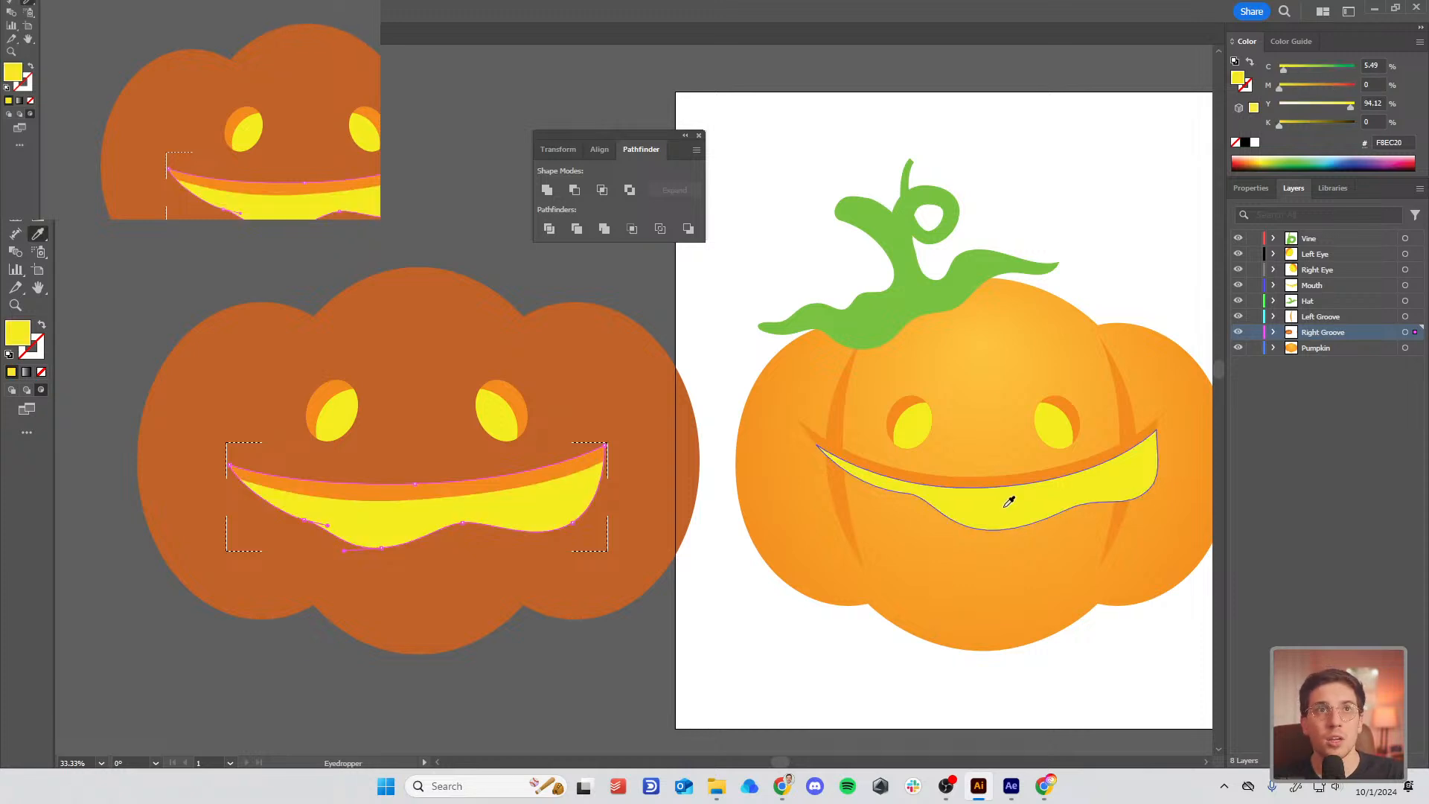
{"action": "key", "text": "a"}
{"action": "left_click", "coordinate": [405, 245]}
{"action": "scroll", "coordinate": [487, 328], "scroll_direction": "down", "scroll_amount": 2}
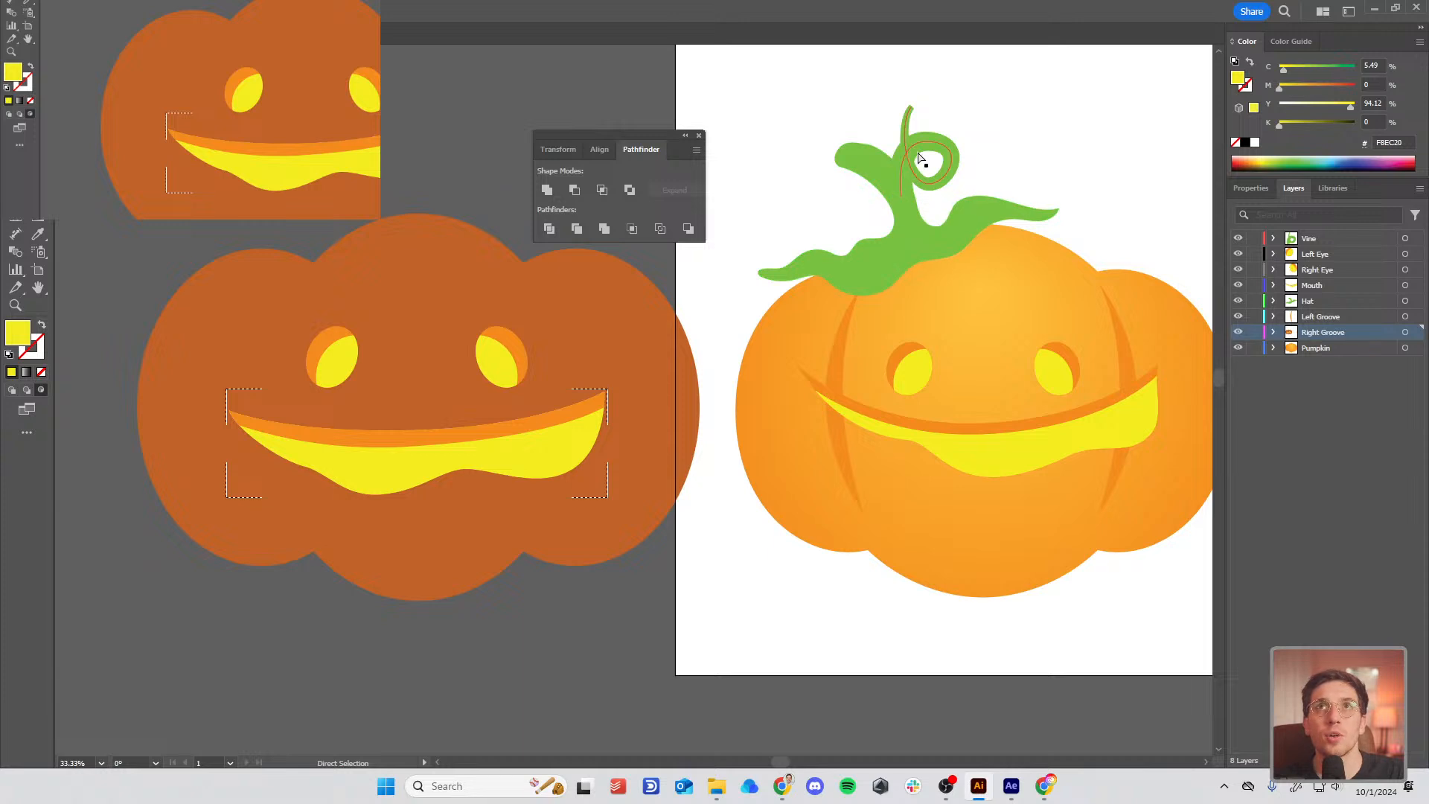
Step: Start a new curved path on top of the traced pumpkin
{"action": "left_click", "coordinate": [874, 167]}
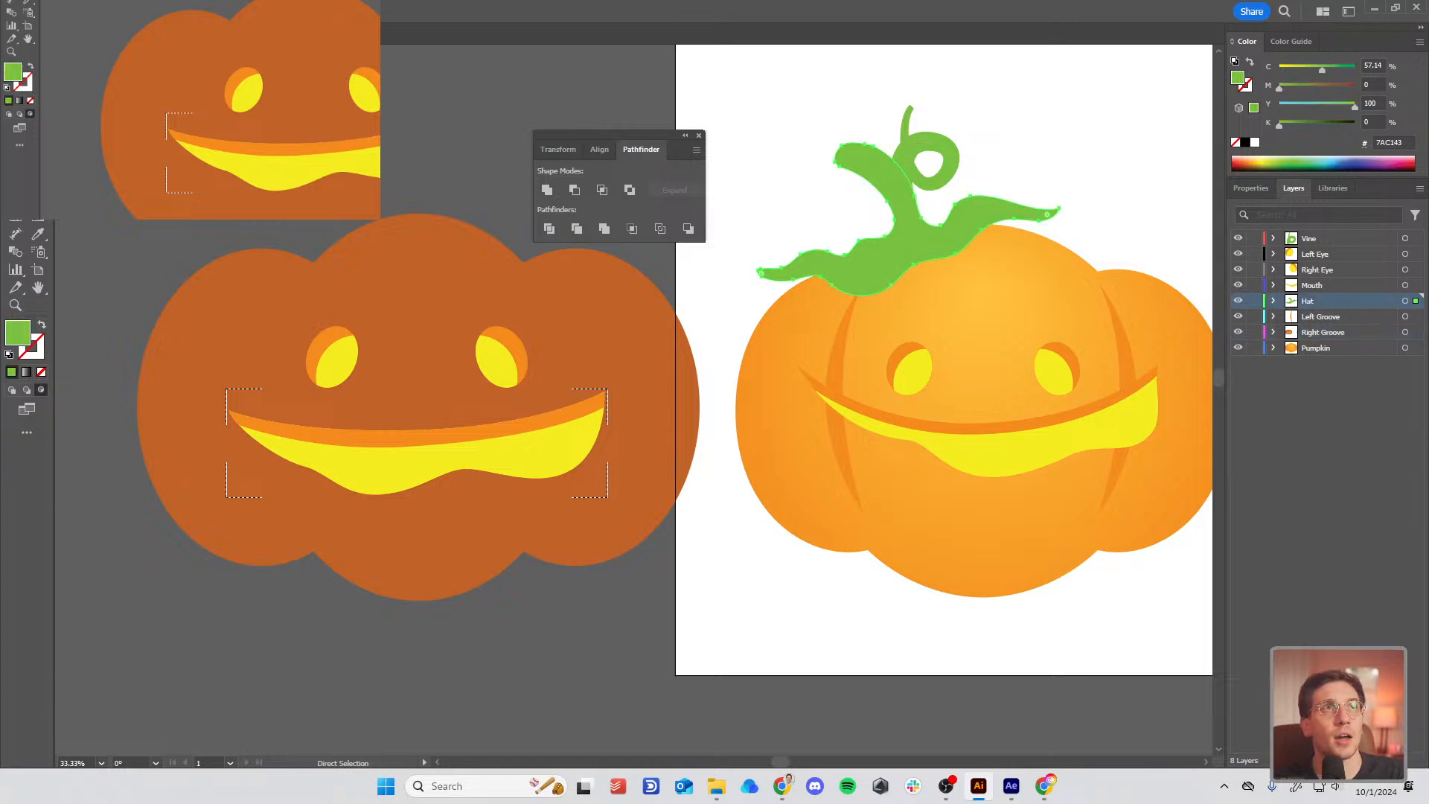
{"action": "key", "text": "v"}
{"action": "key", "text": "ctrl+shift+a"}
{"action": "key", "text": "p"}
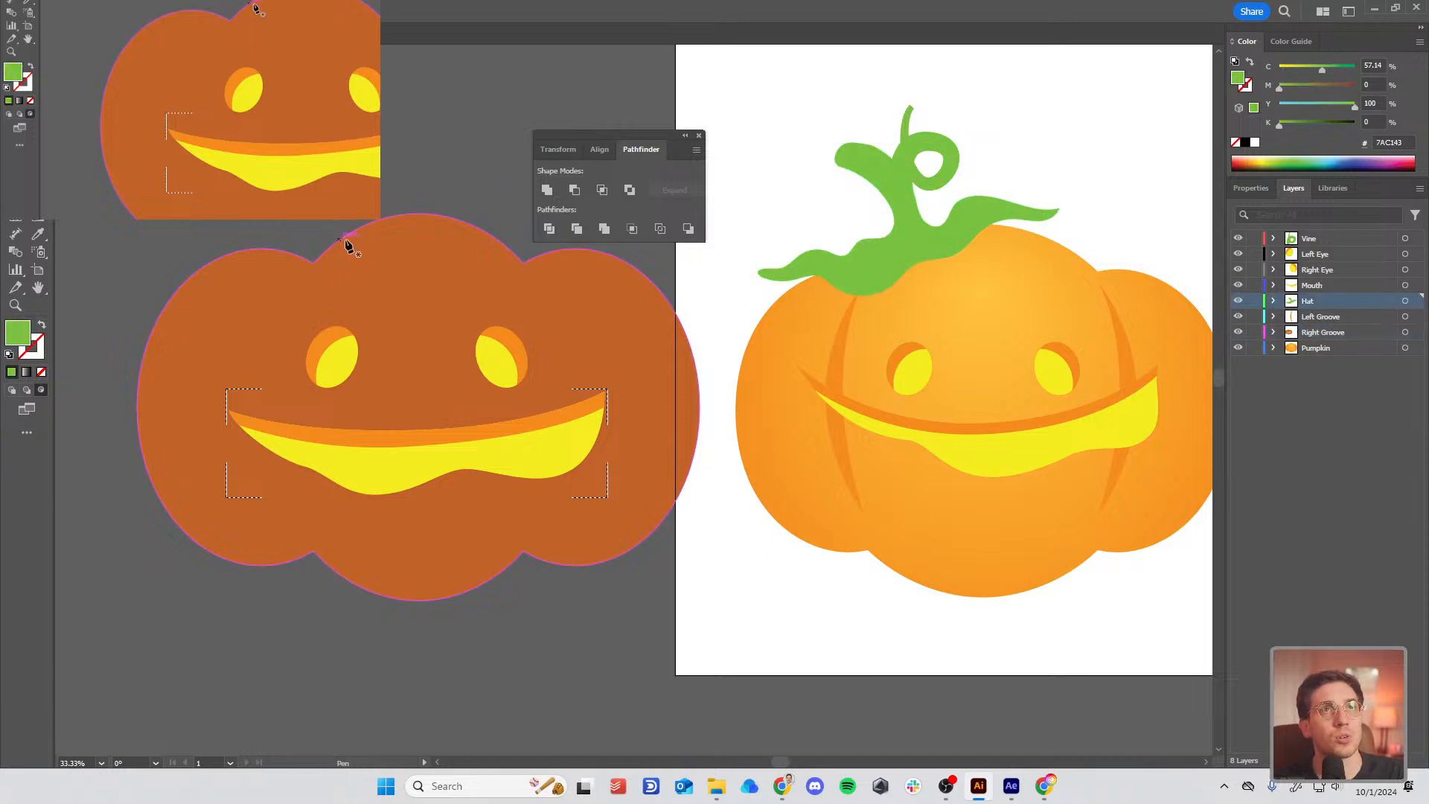
{"action": "left_click", "coordinate": [303, 232]}
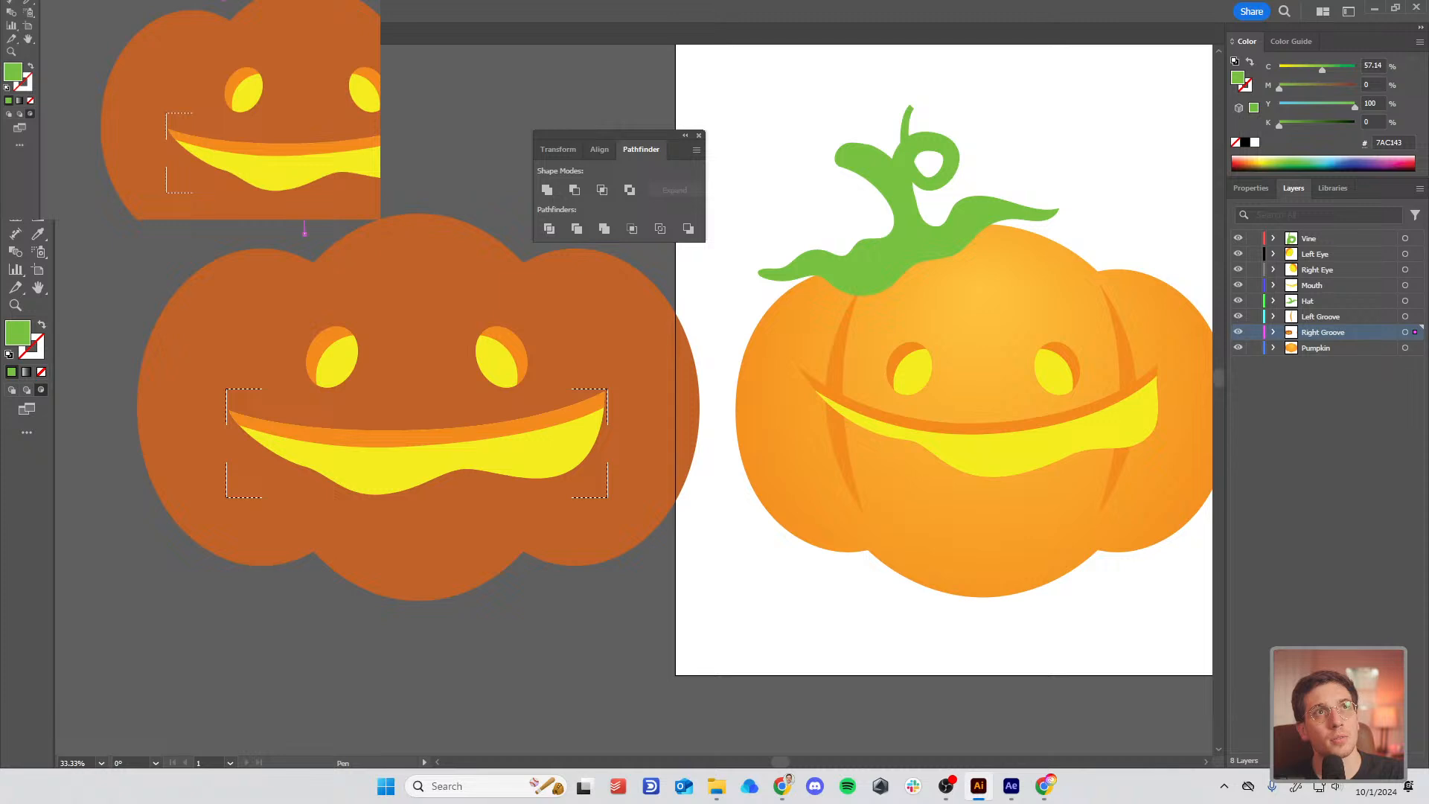
{"action": "left_click_drag", "start_coordinate": [275, 237], "coordinate": [273, 245]}
{"action": "left_click", "coordinate": [275, 236]}
Step: Switch drawing mode from Draw Inside back to Draw Normal
{"action": "key", "text": "a"}
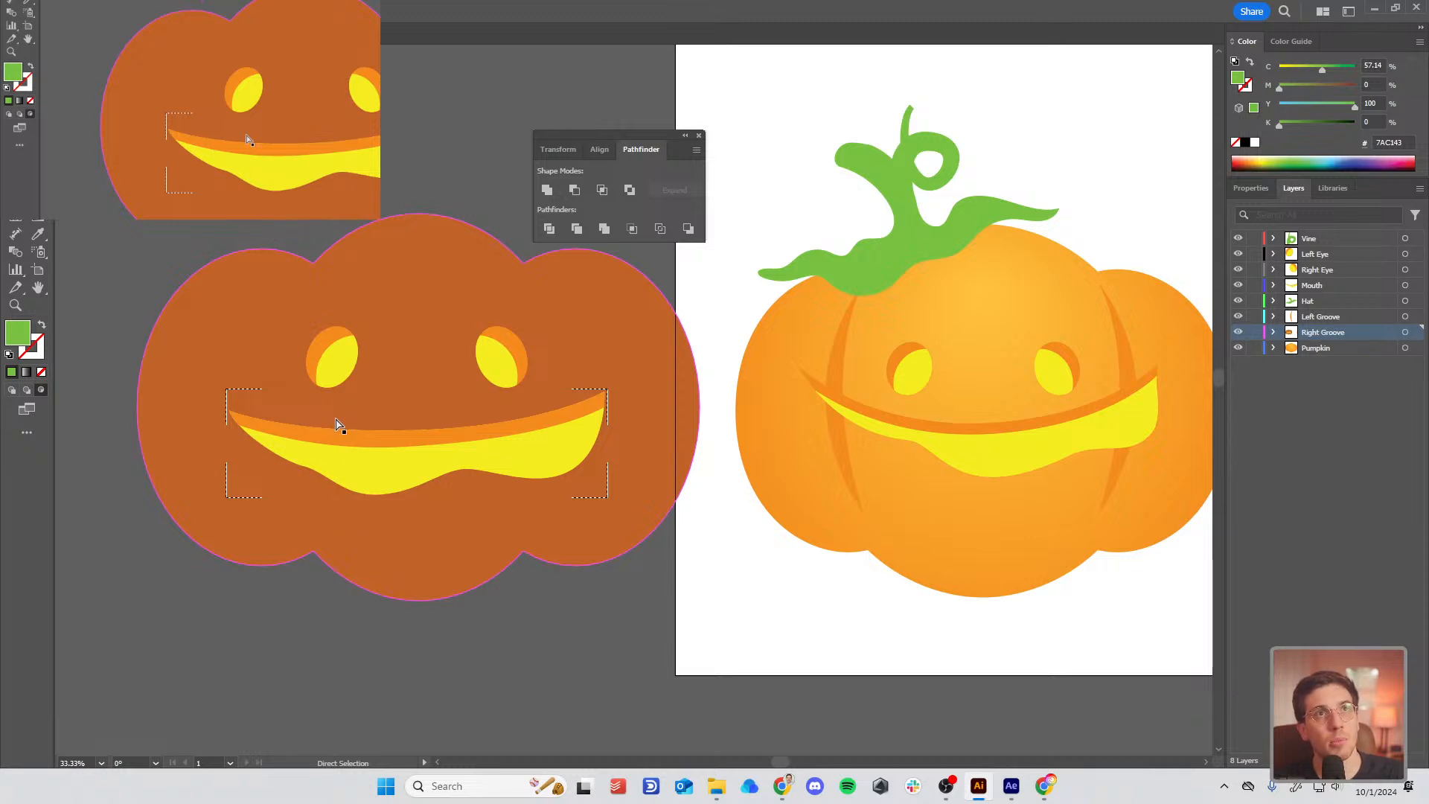
{"action": "key", "text": "p"}
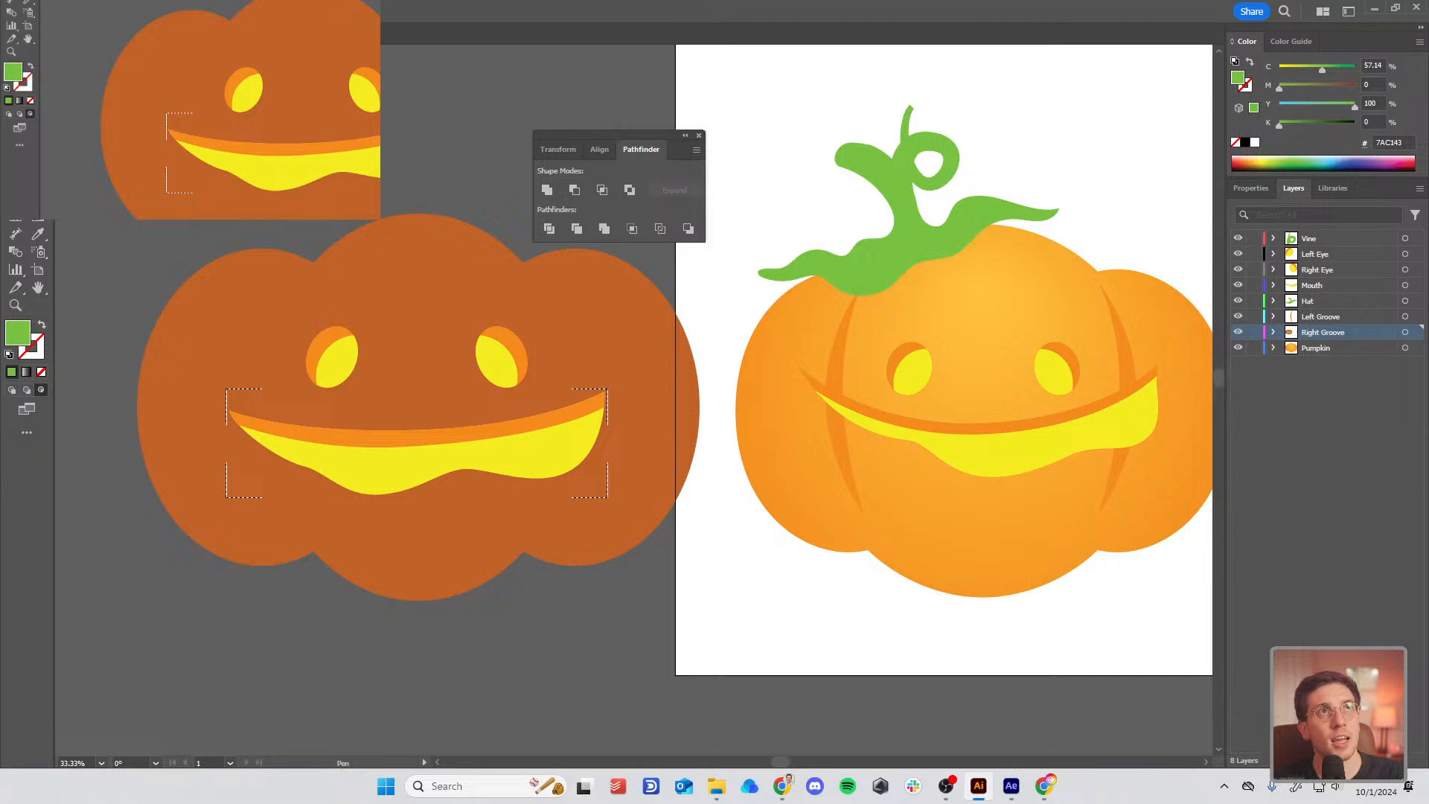
{"action": "key", "text": "v"}
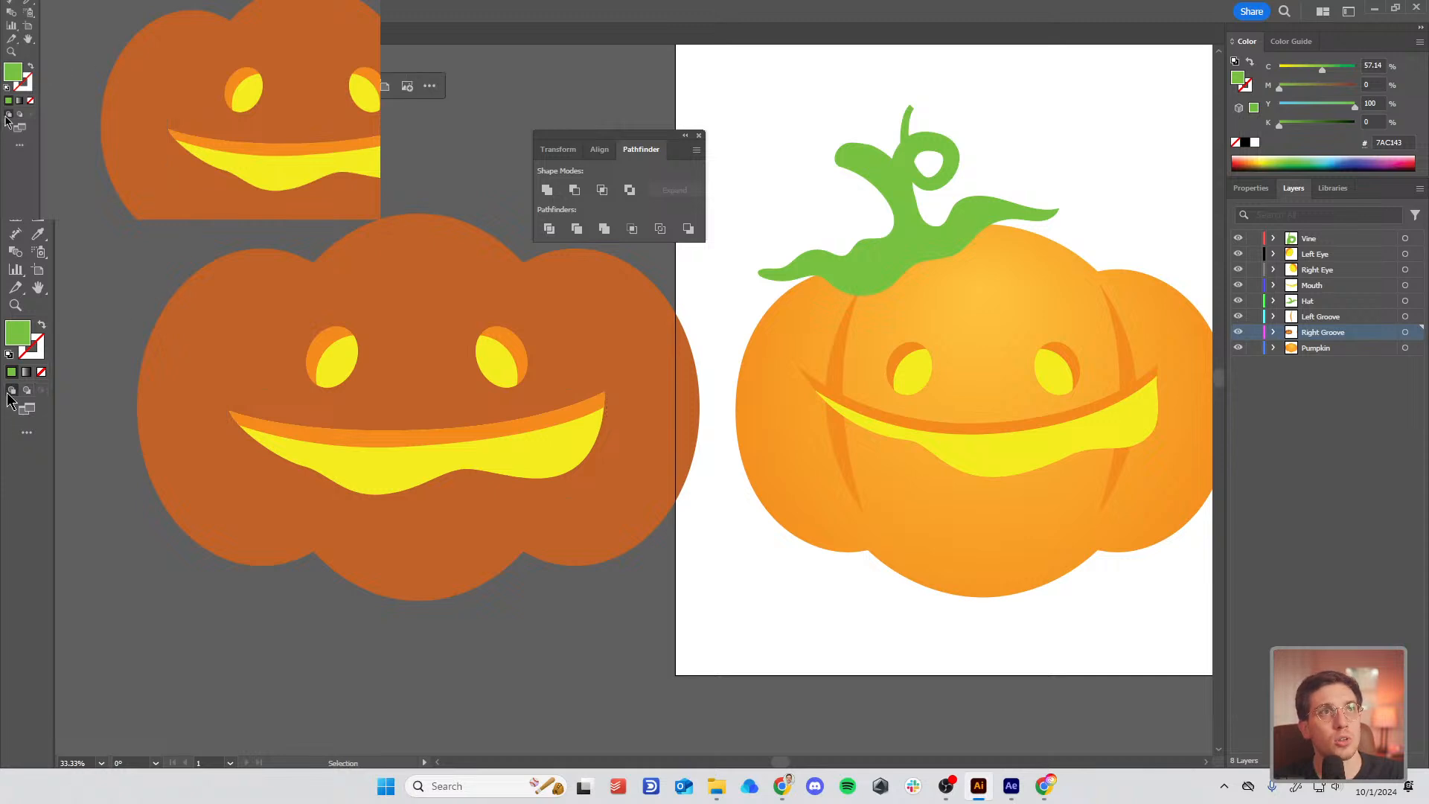
{"action": "left_click", "coordinate": [9, 391]}
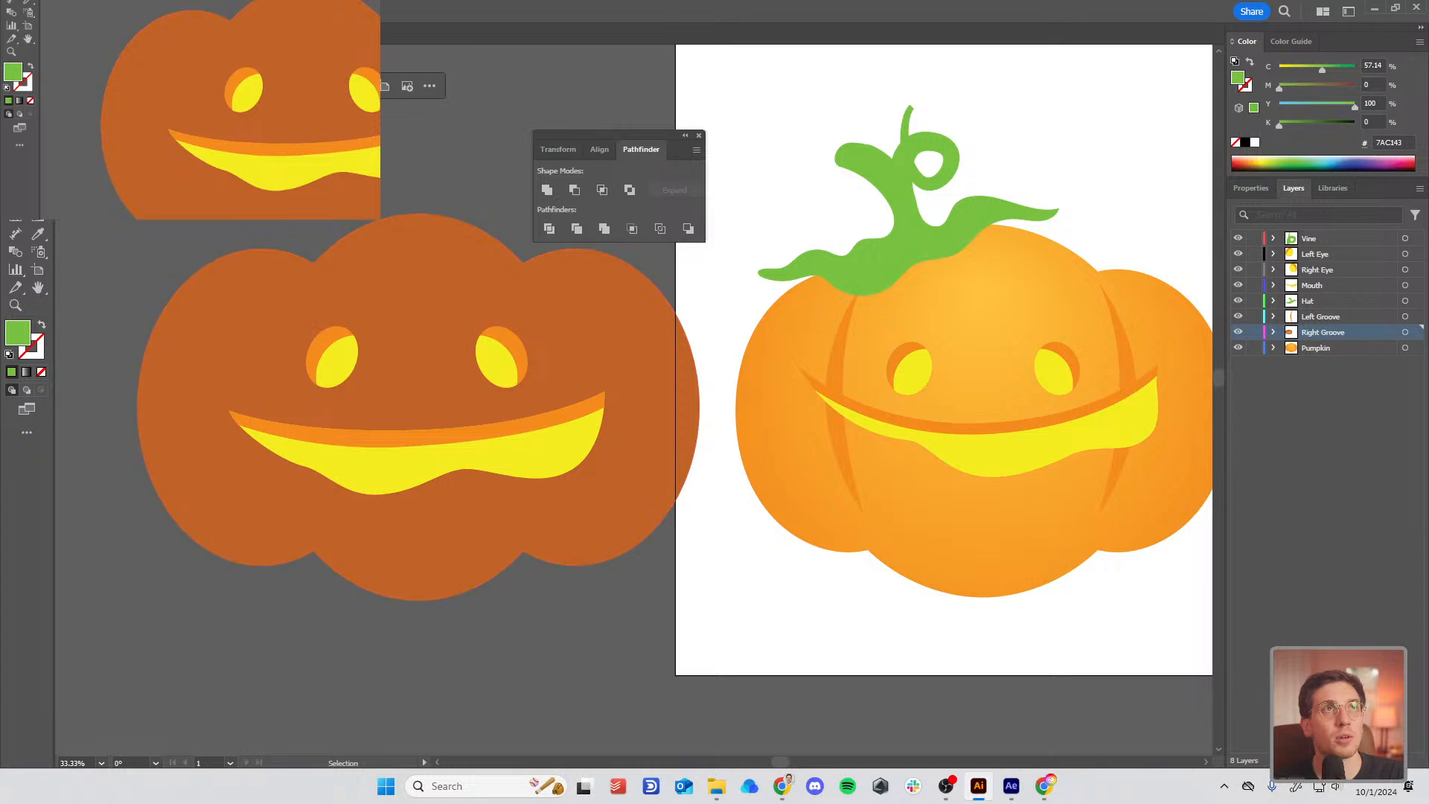
Step: Pen the green stem and a leaf curving out to the left atop the pumpkin
{"action": "key", "text": "p"}
{"action": "left_click_drag", "start_coordinate": [340, 243], "coordinate": [354, 289]}
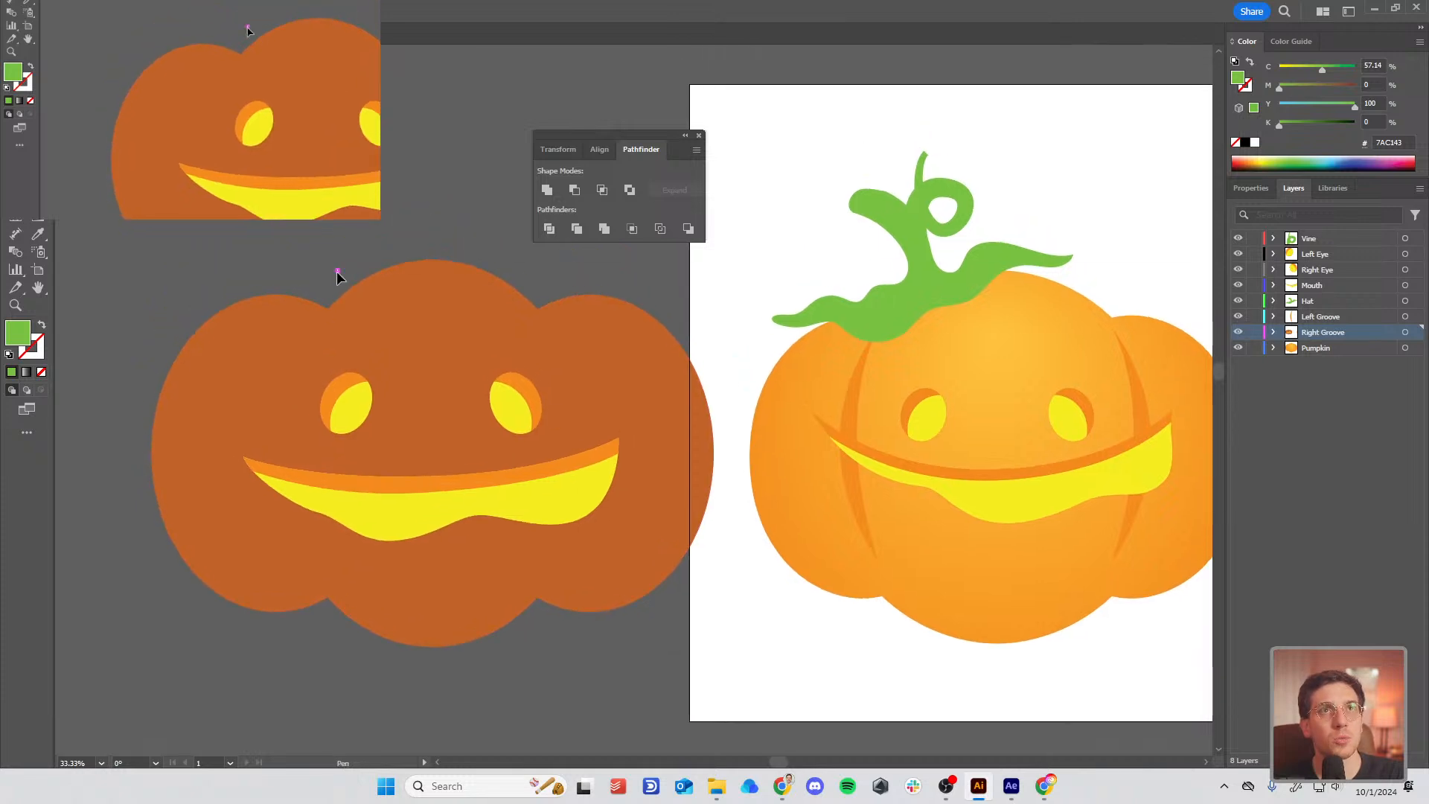
{"action": "left_click", "coordinate": [337, 270]}
{"action": "left_click_drag", "start_coordinate": [298, 147], "coordinate": [262, 122]}
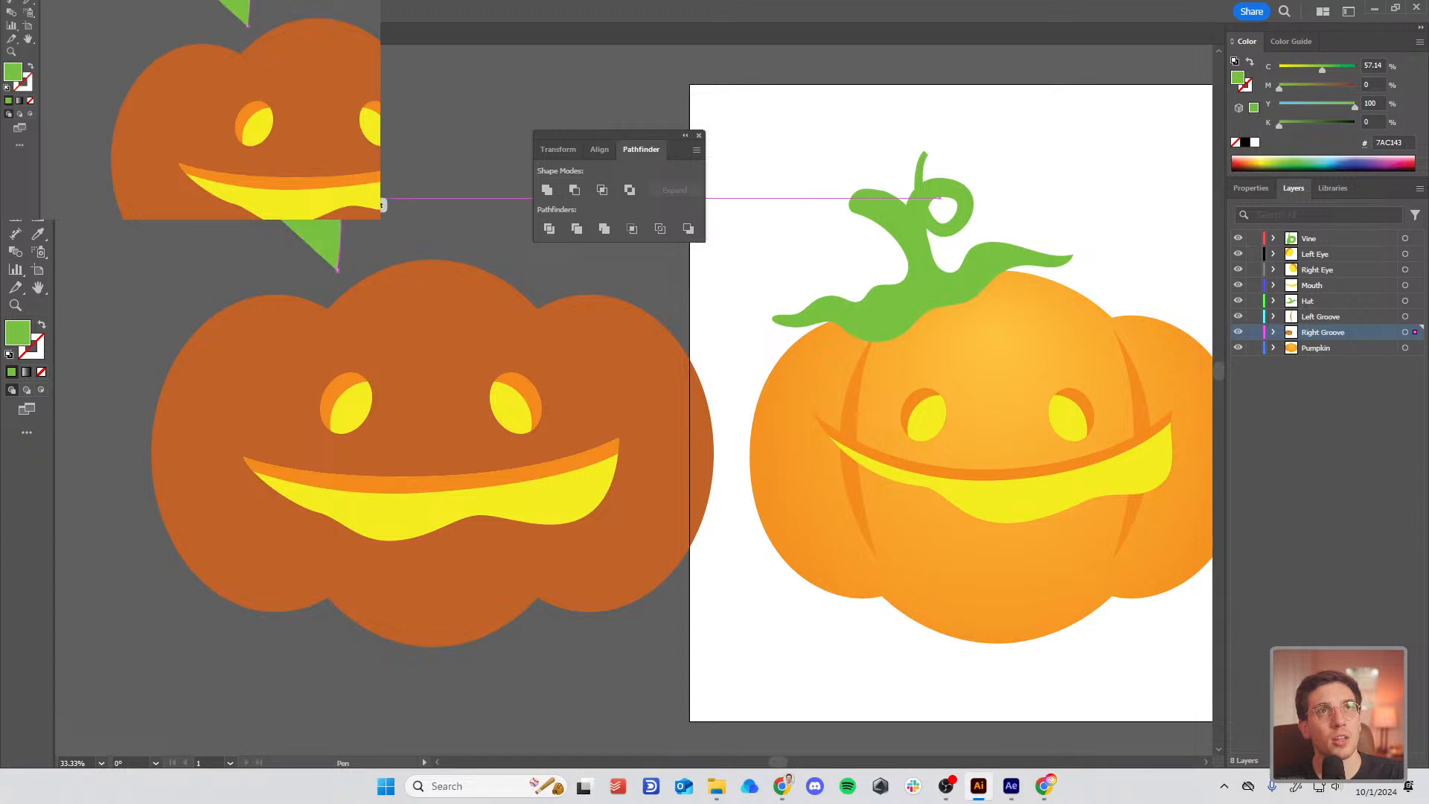
{"action": "left_click", "coordinate": [305, 229]}
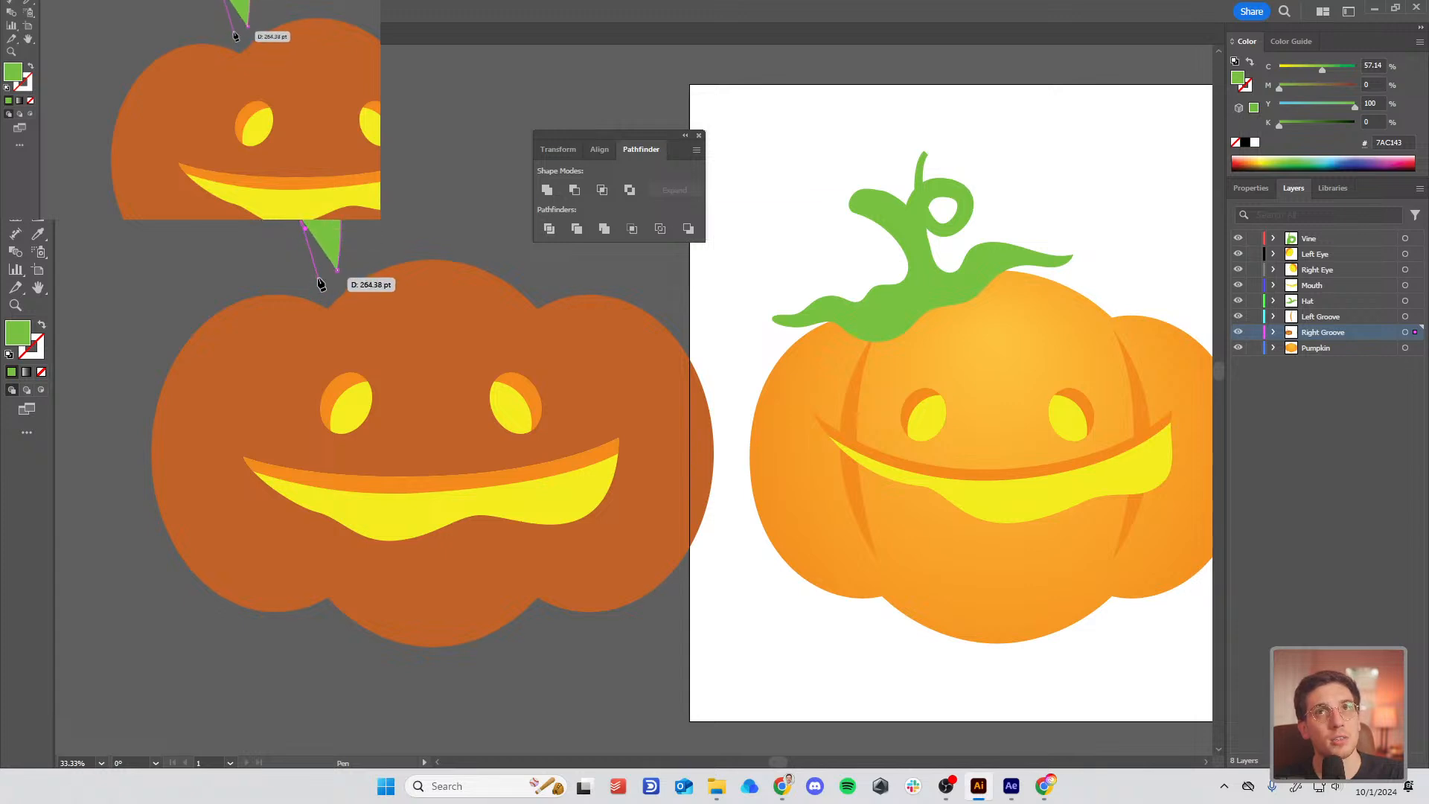
{"action": "left_click", "coordinate": [318, 278]}
{"action": "left_click_drag", "start_coordinate": [239, 271], "coordinate": [338, 269]}
{"action": "left_click", "coordinate": [135, 303]}
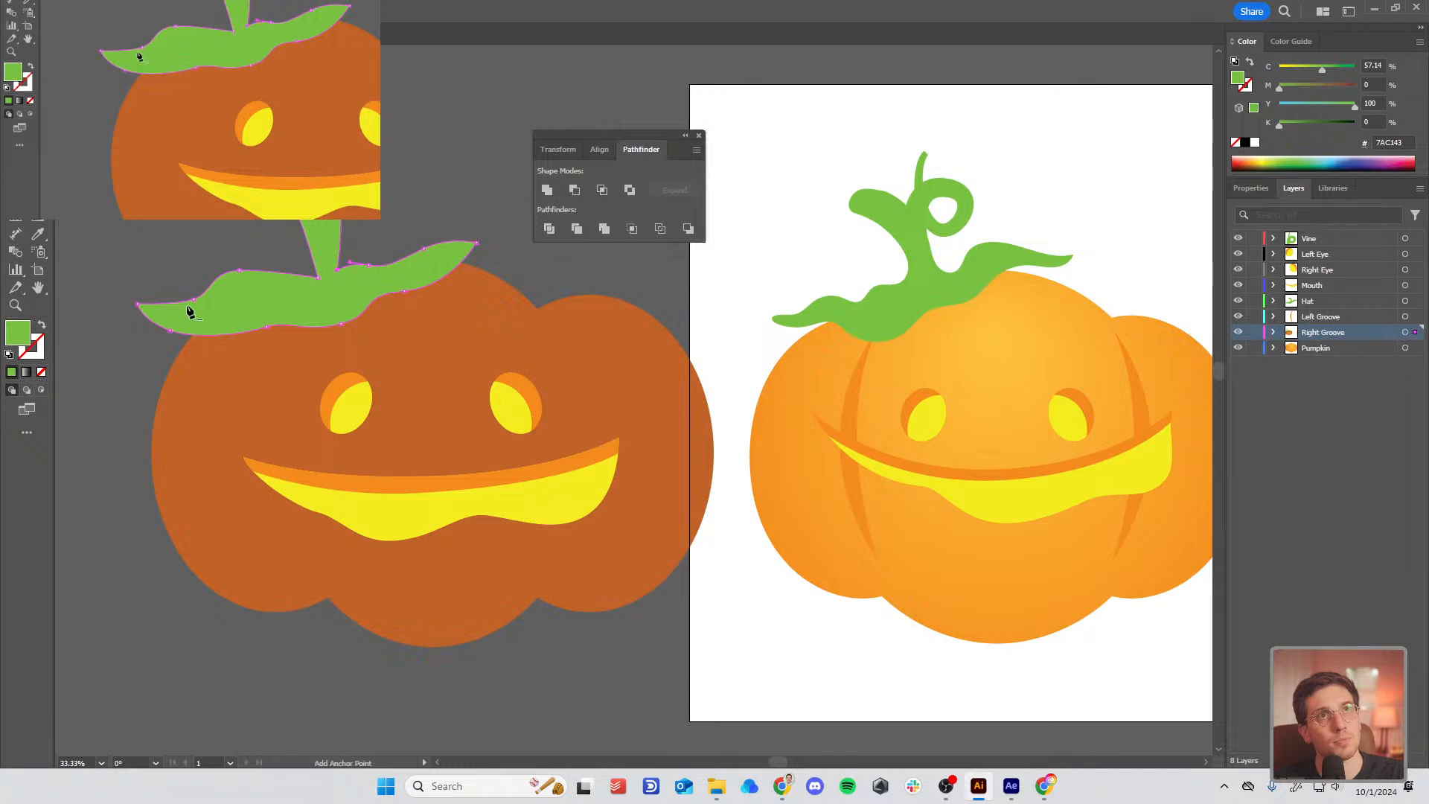
Step: Reshape the leaf's tip points and left end
{"action": "left_click_drag", "start_coordinate": [455, 225], "coordinate": [496, 262]}
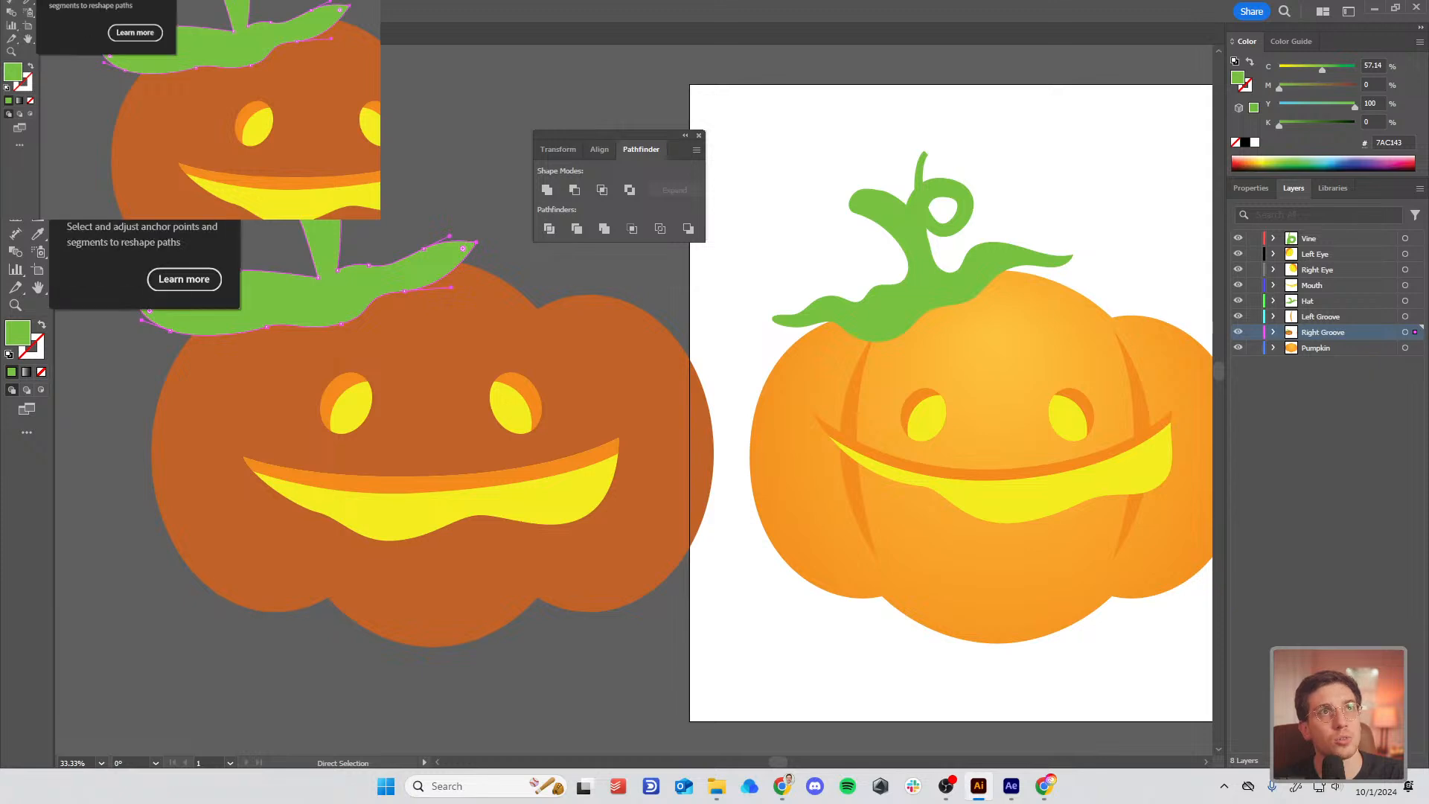
{"action": "left_click_drag", "start_coordinate": [154, 318], "coordinate": [149, 301]}
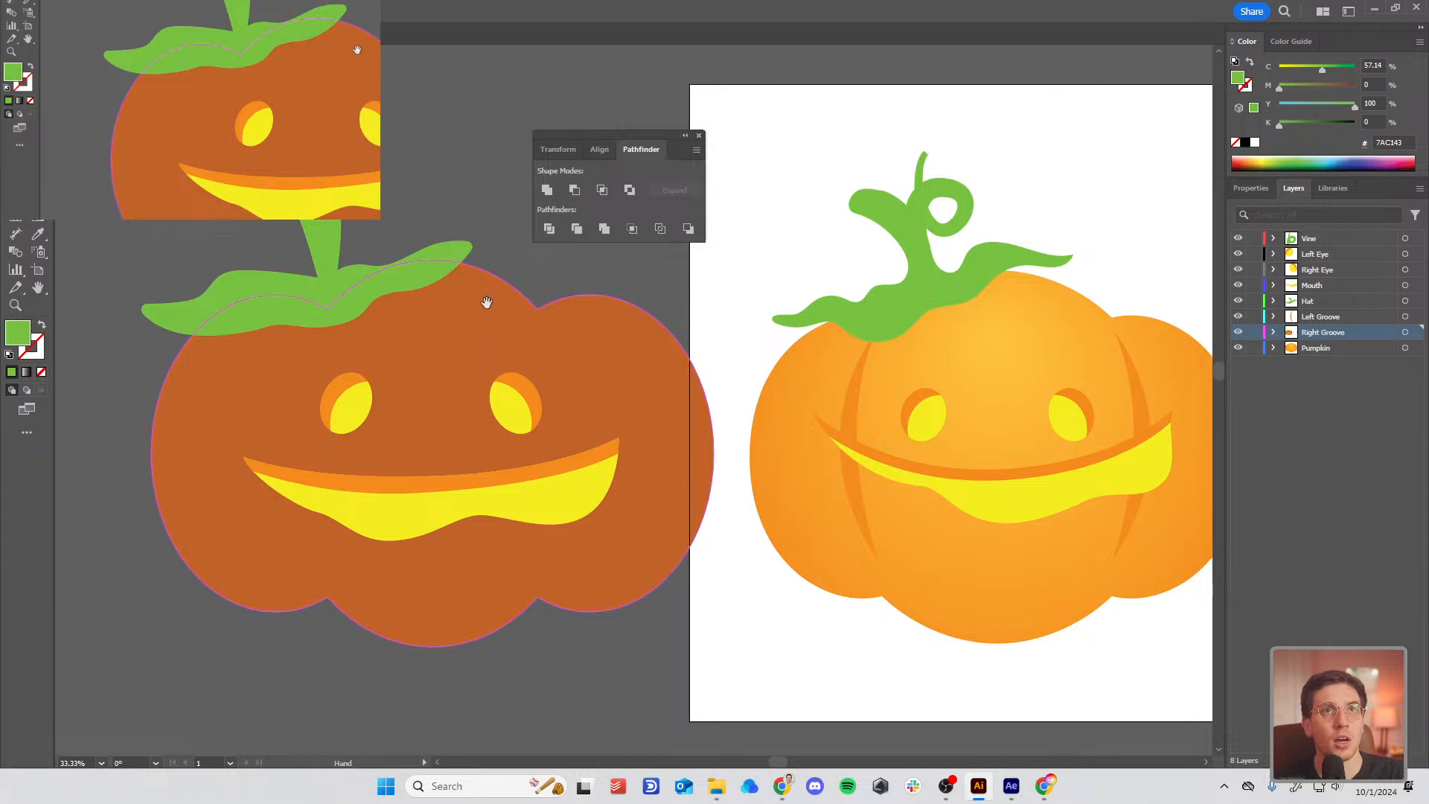
{"action": "left_click_drag", "start_coordinate": [452, 290], "coordinate": [421, 322]}
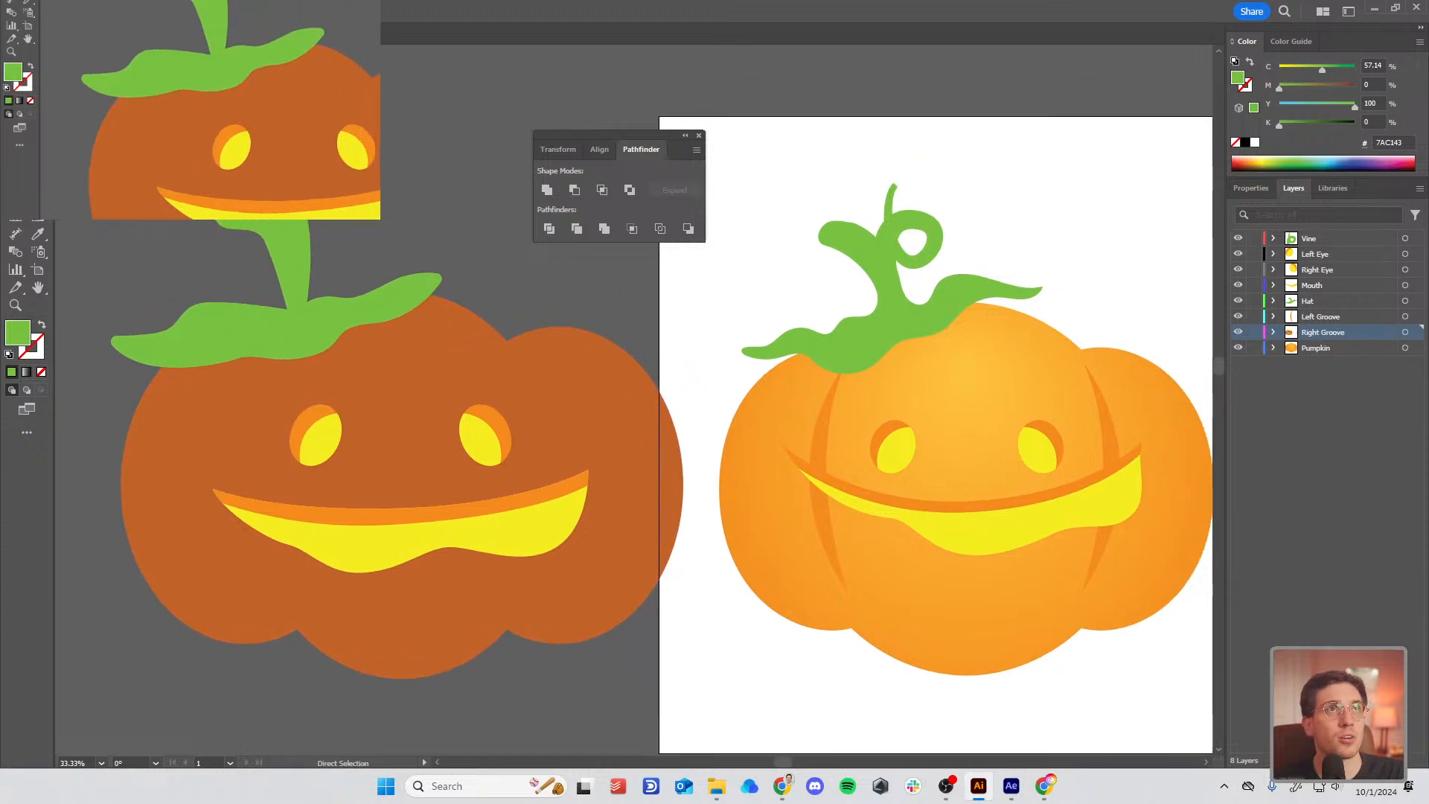
Step: Pen a curved vine path from the stem as a green stroke with no fill
{"action": "key", "text": "p"}
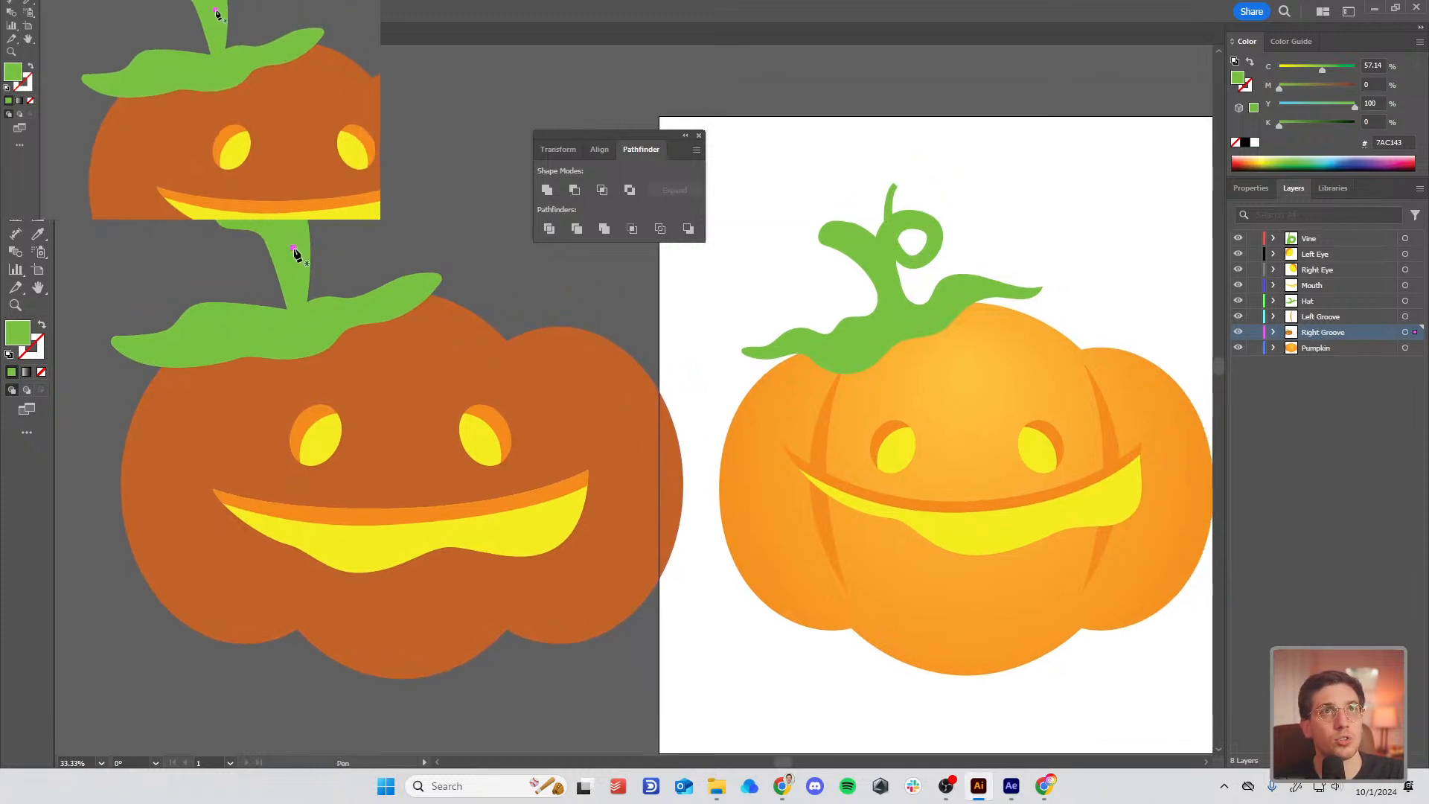
{"action": "left_click", "coordinate": [293, 248]}
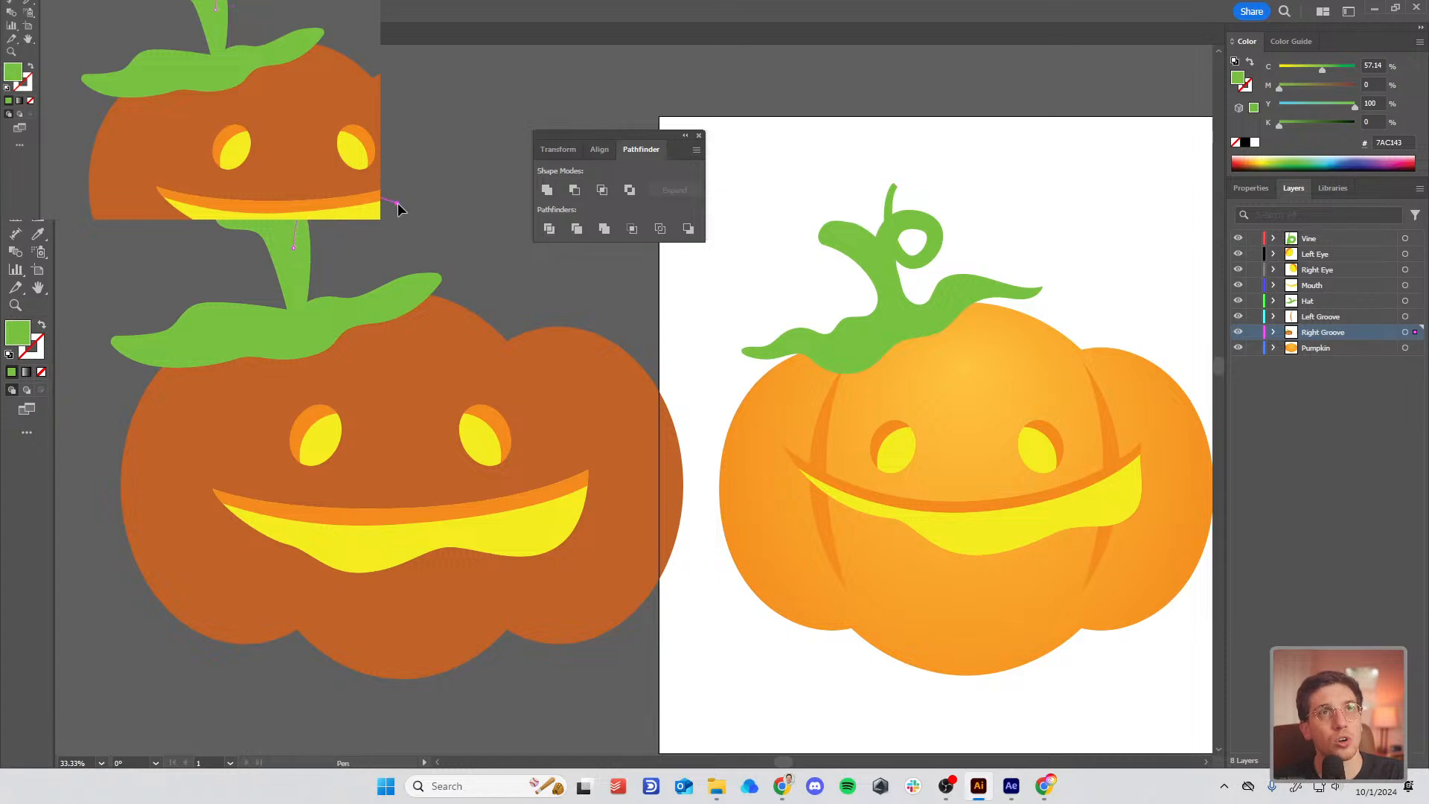
{"action": "left_click_drag", "start_coordinate": [327, 230], "coordinate": [292, 207]}
{"action": "left_click", "coordinate": [315, 154]}
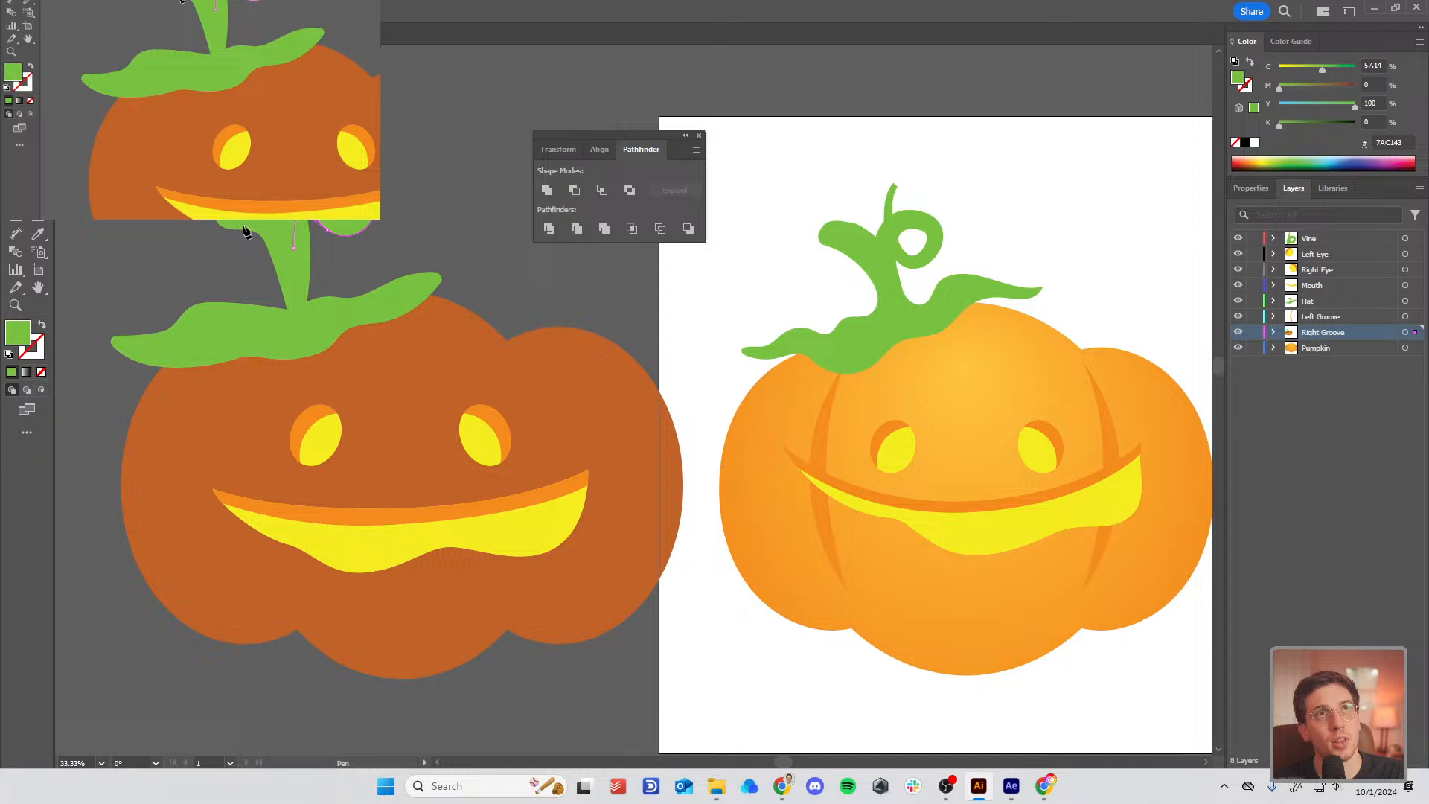
{"action": "left_click", "coordinate": [39, 329]}
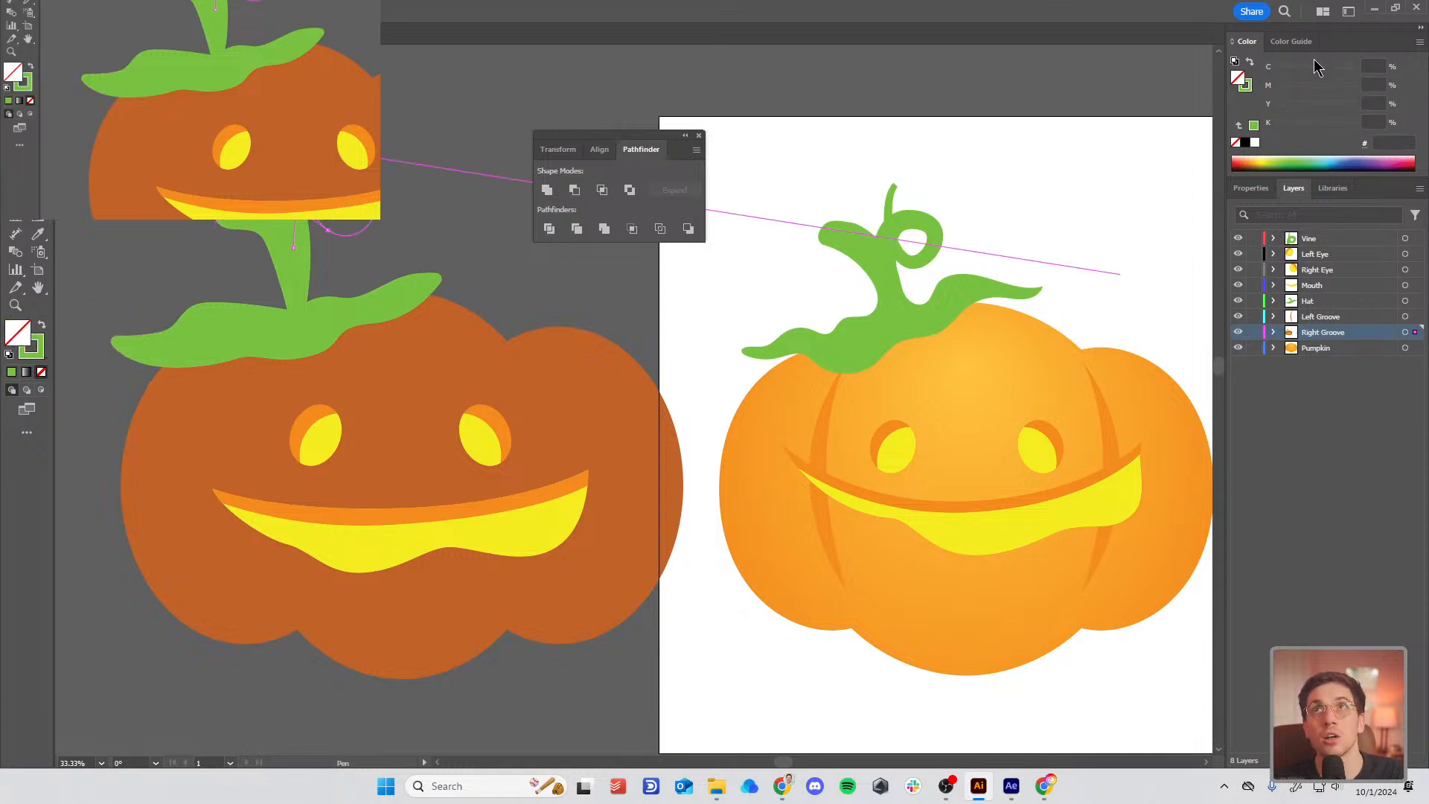
{"action": "left_click", "coordinate": [1250, 188]}
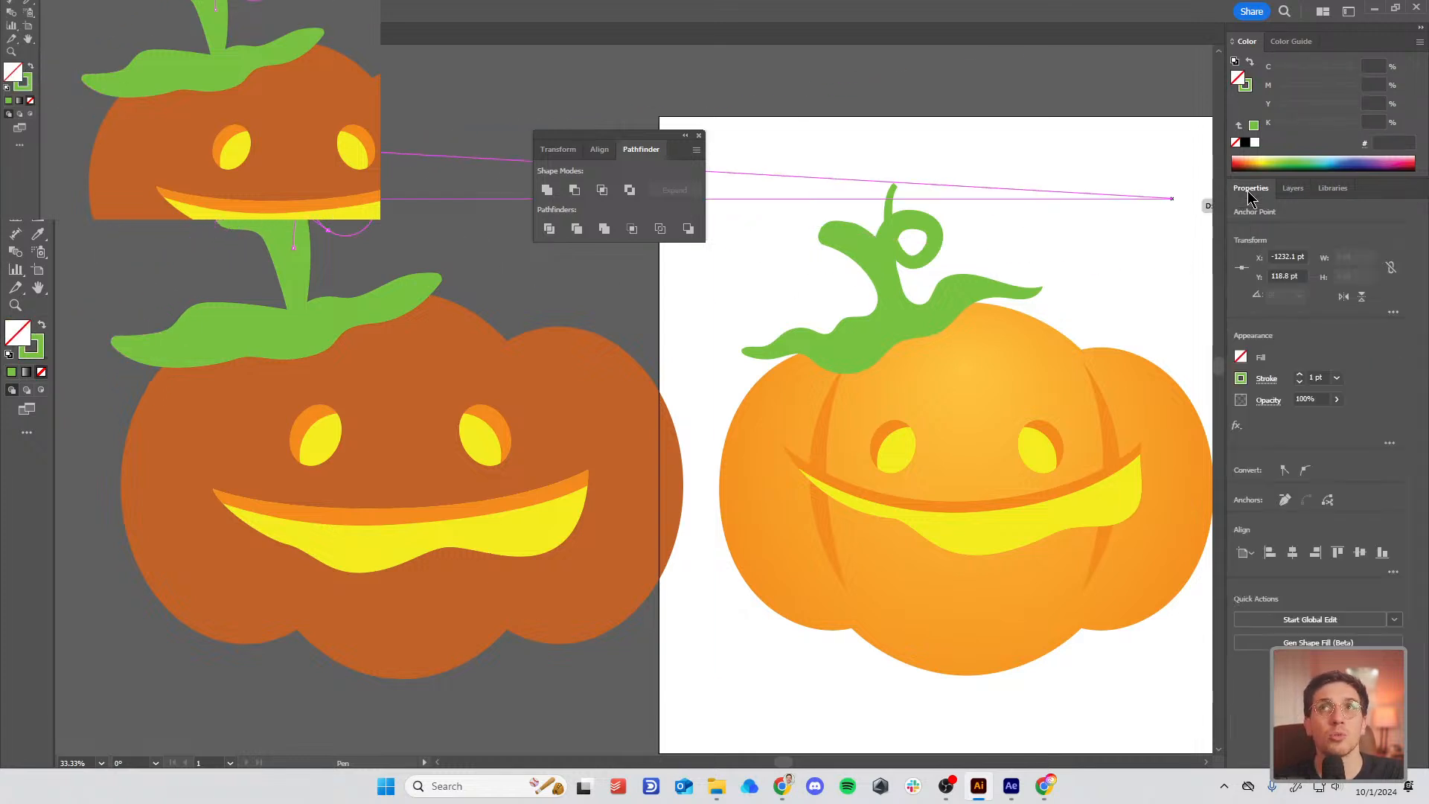
Step: Thicken the curl stroke to 110 pt and taper it with the Width tool
{"action": "left_click", "coordinate": [1300, 375]}
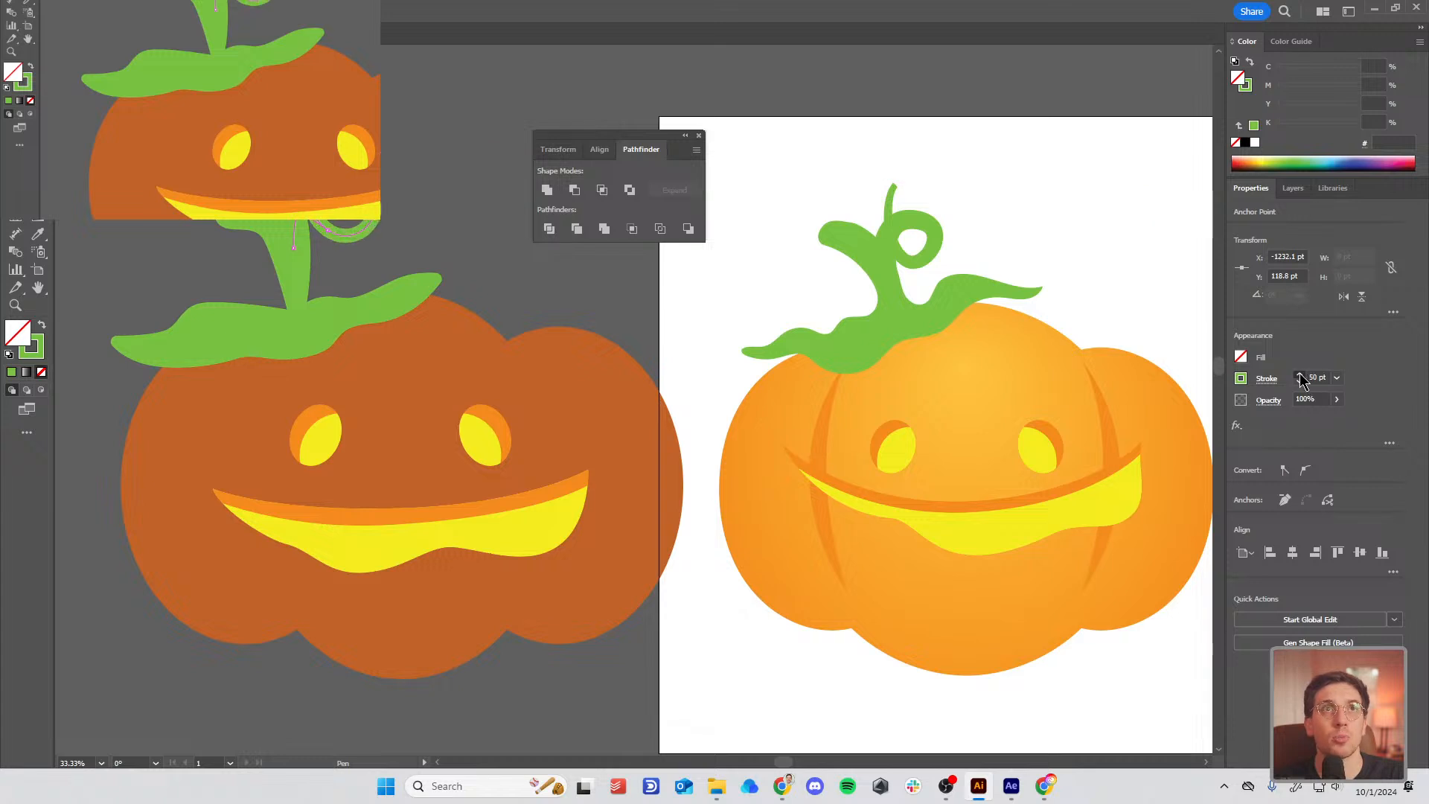
{"action": "left_click_drag", "start_coordinate": [1301, 379], "coordinate": [1301, 379]}
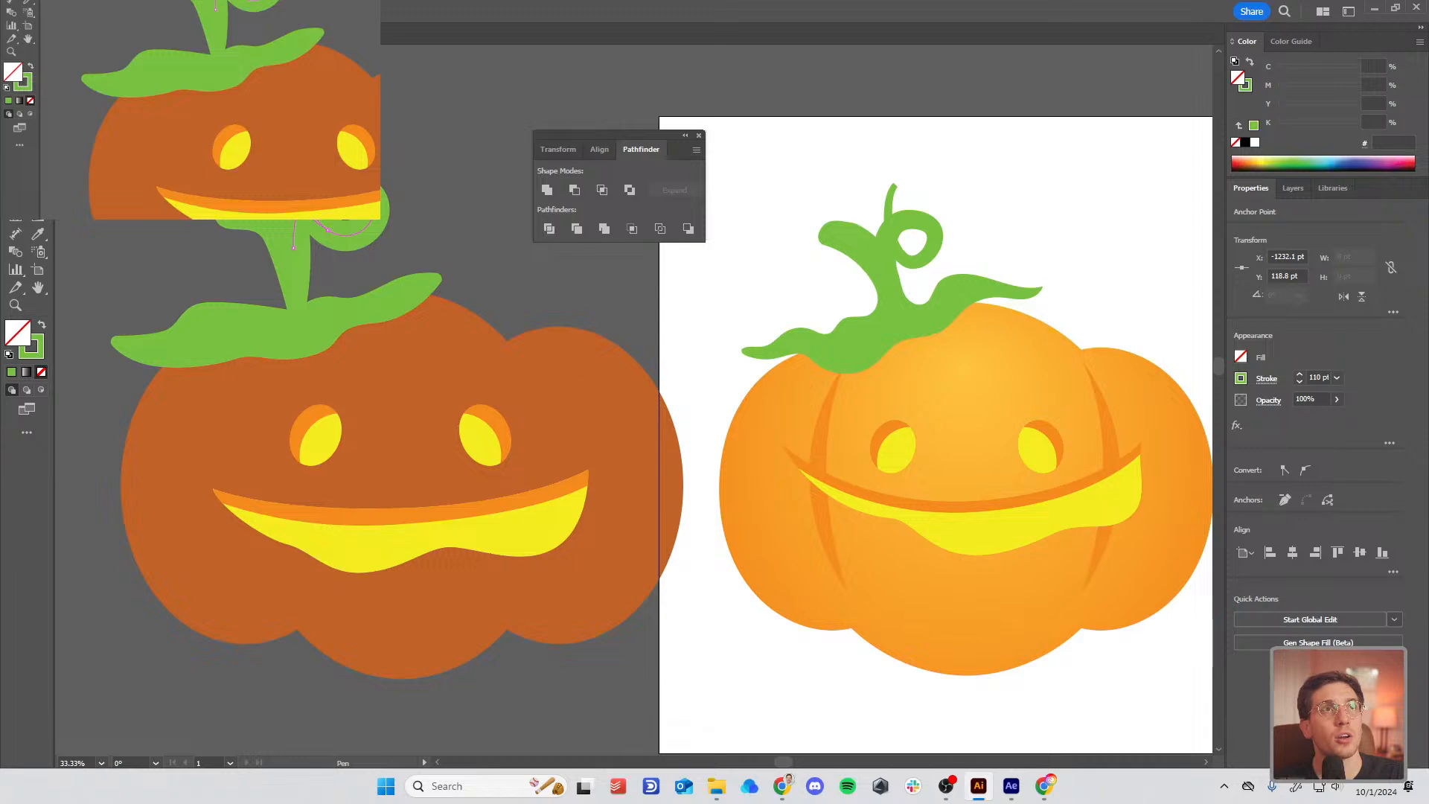
{"action": "left_click", "coordinate": [38, 180]}
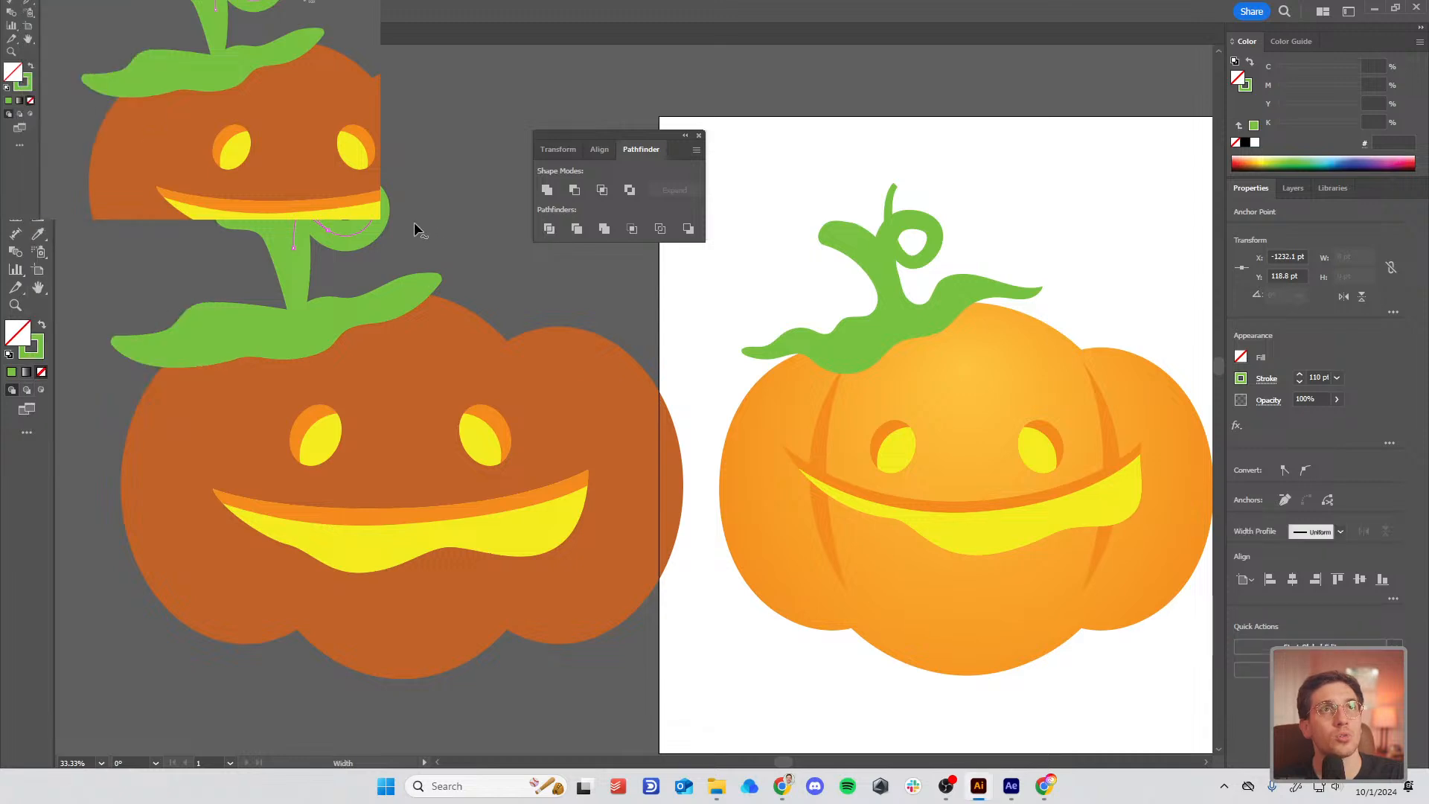
{"action": "left_click_drag", "start_coordinate": [293, 248], "coordinate": [303, 247]}
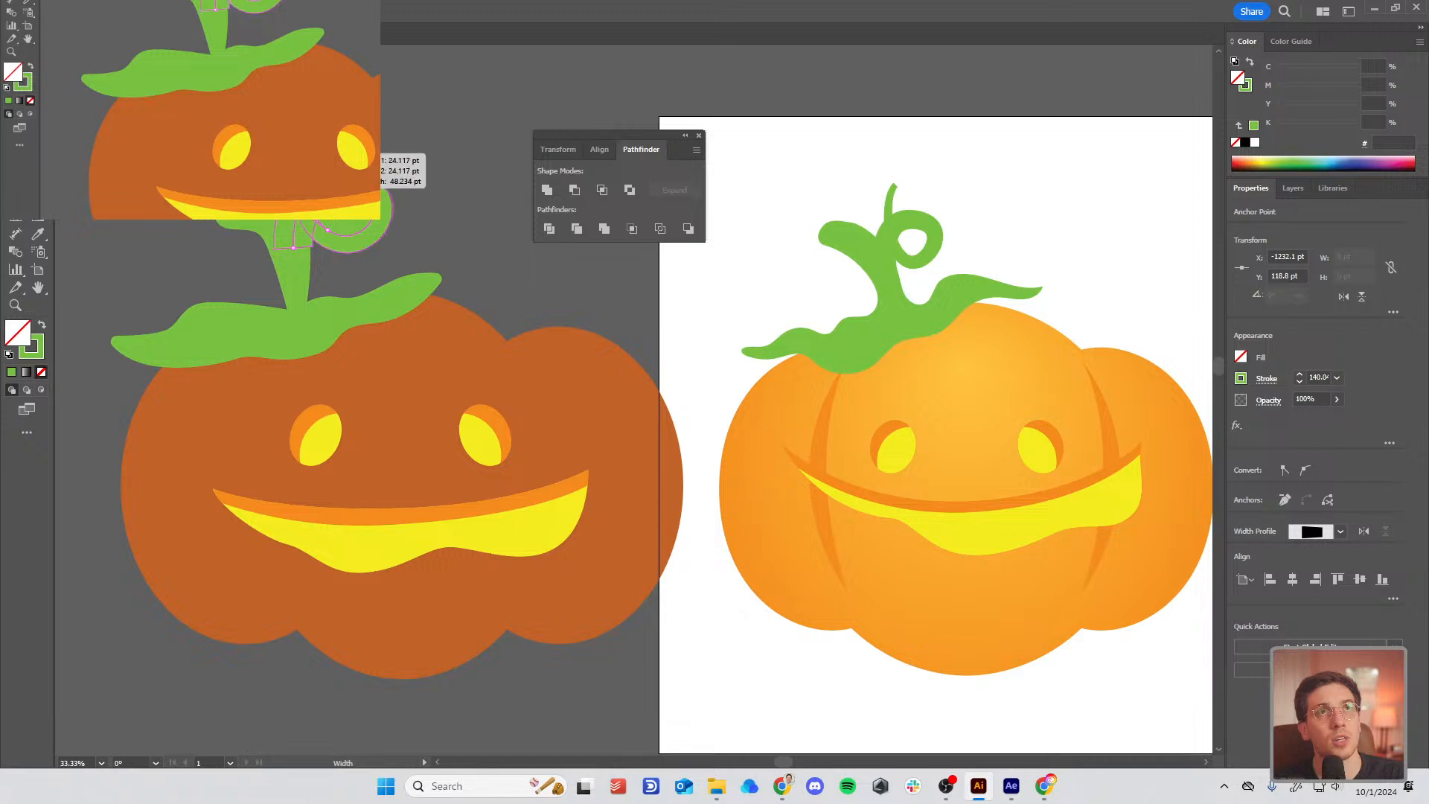
{"action": "left_click_drag", "start_coordinate": [347, 171], "coordinate": [378, 200]}
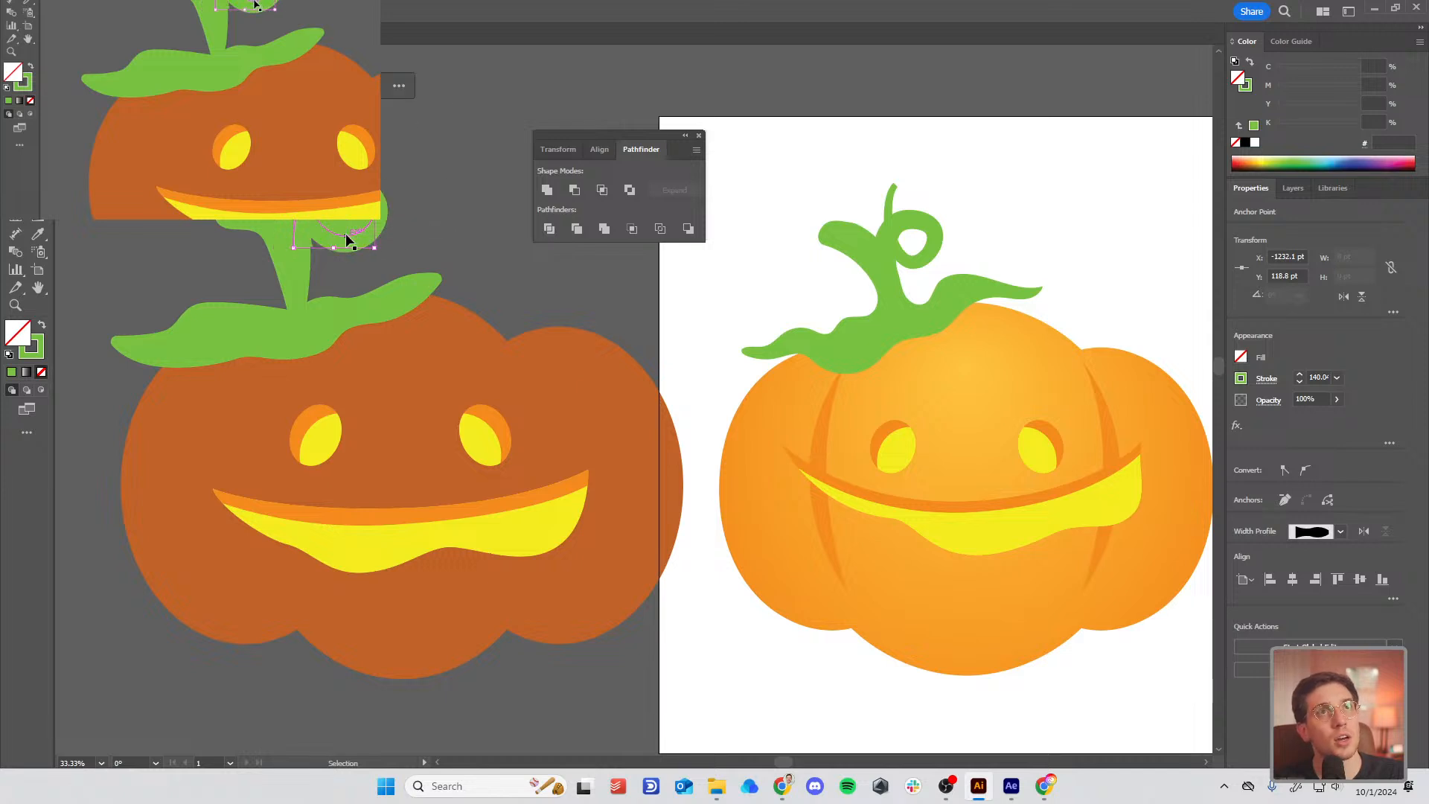
Step: Rotate the curl, move it beside the stem, and Outline Stroke it into a filled shape
{"action": "key", "text": "v"}
{"action": "left_click_drag", "start_coordinate": [402, 171], "coordinate": [433, 198]}
{"action": "mouse_move", "coordinate": [327, 260]}
{"action": "left_mouse_down"}
{"action": "mouse_move", "coordinate": [347, 259]}
{"action": "mouse_move", "coordinate": [338, 235]}
{"action": "left_mouse_up"}
{"action": "key", "text": "a"}
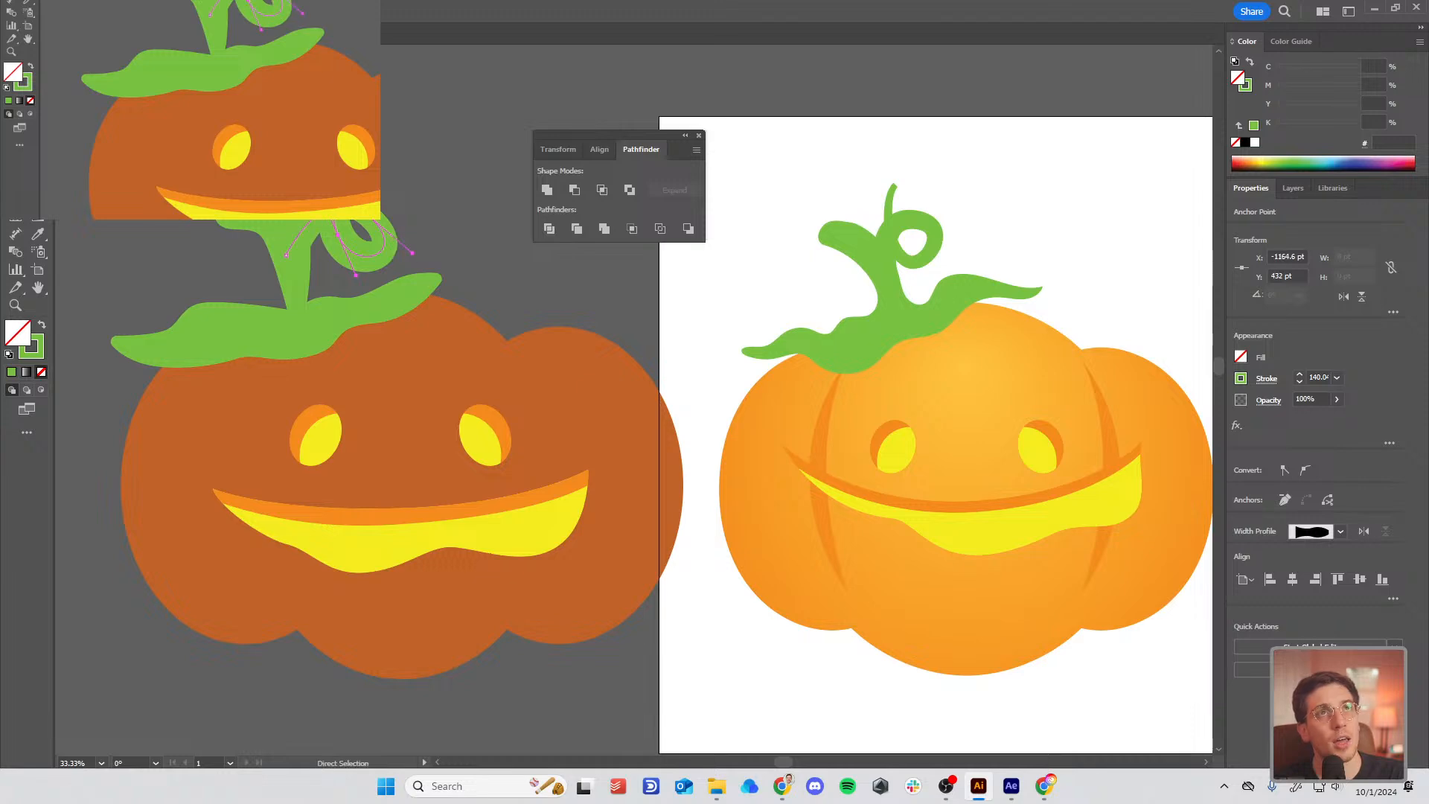
{"action": "right_click", "coordinate": [336, 236]}
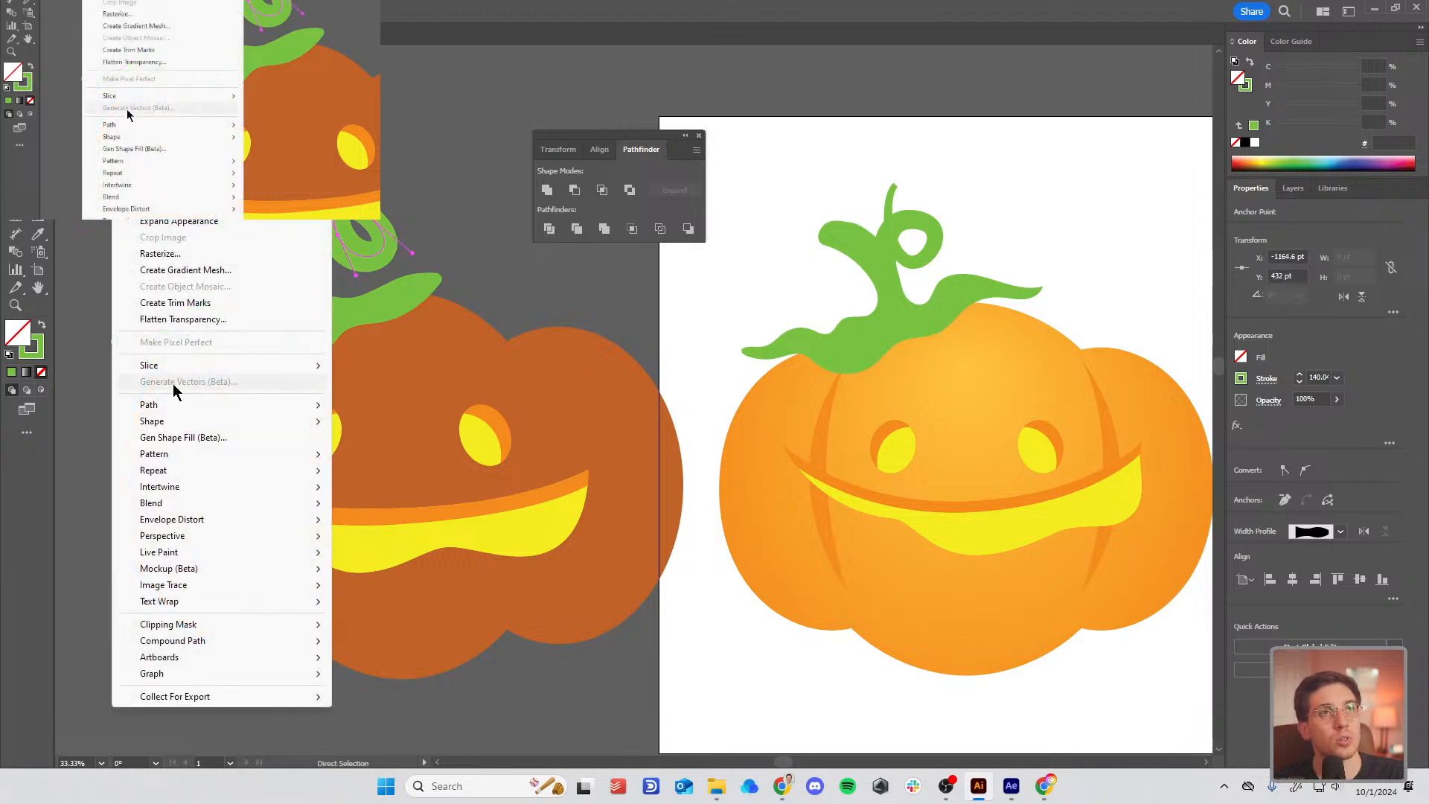
{"action": "mouse_move", "coordinate": [176, 405]}
{"action": "left_click", "coordinate": [472, 445]}
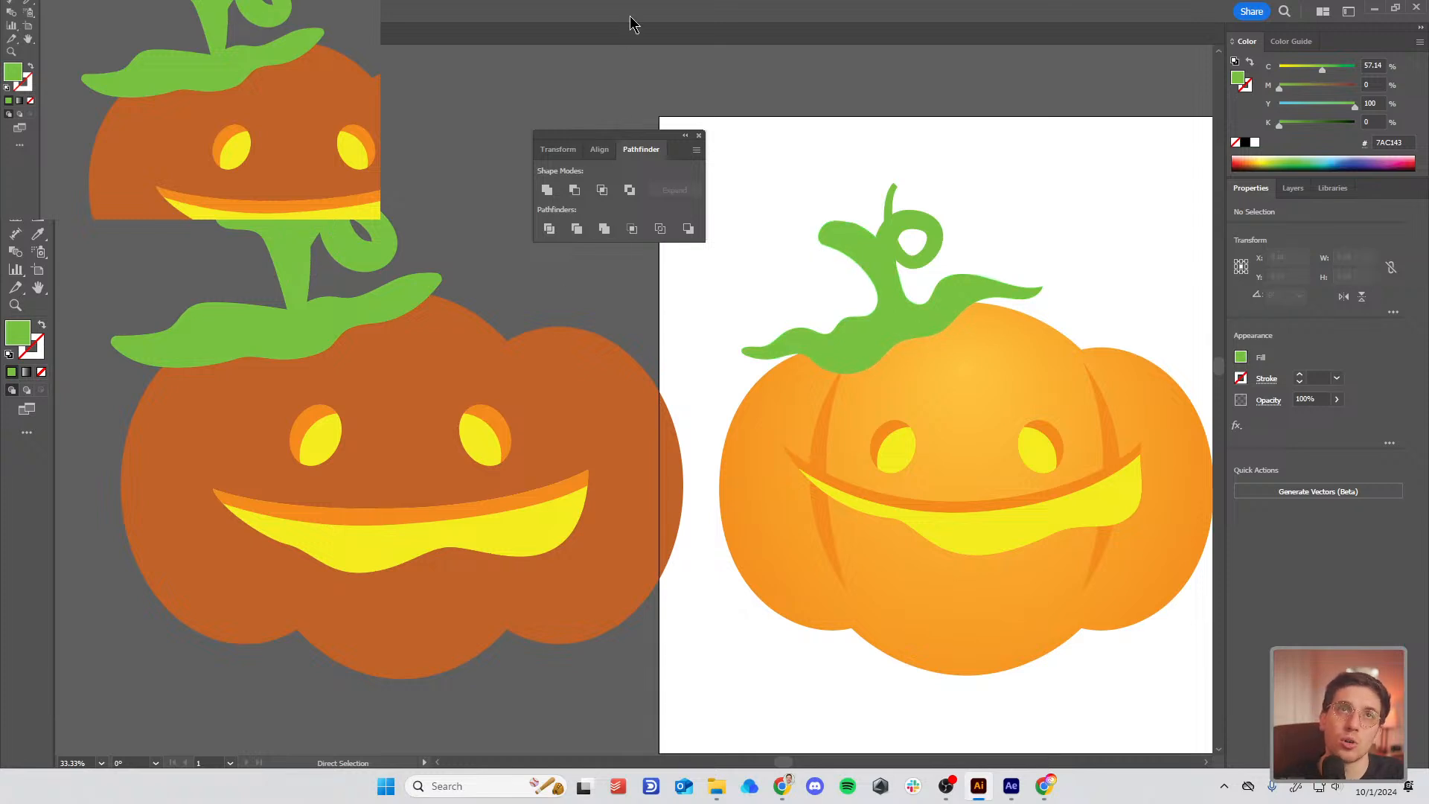
{"action": "scroll", "coordinate": [759, 516], "scroll_direction": "right", "scroll_amount": 2}
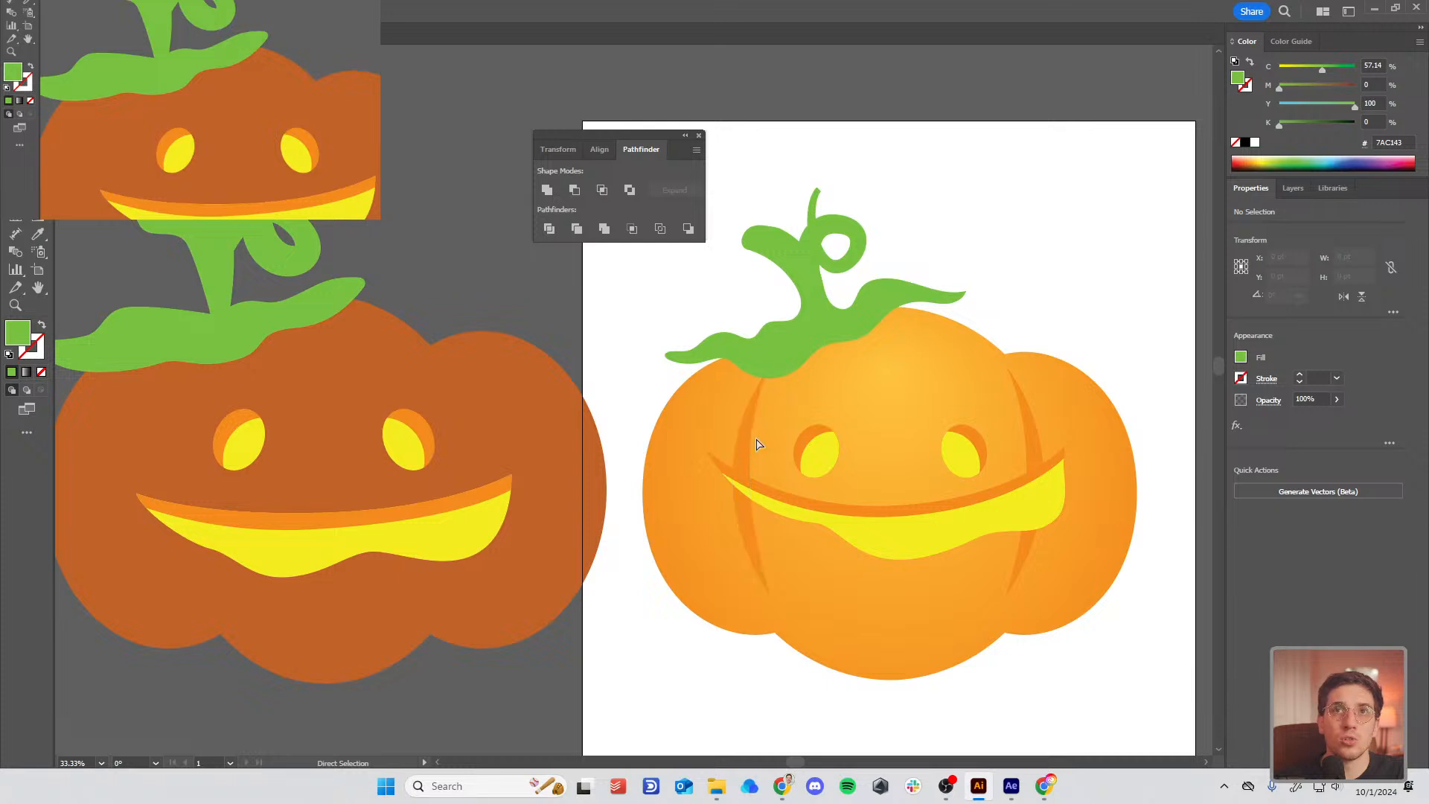
{"action": "key", "text": "l"}
{"action": "left_click_drag", "start_coordinate": [361, 170], "coordinate": [544, 427]}
{"action": "key", "text": "v"}
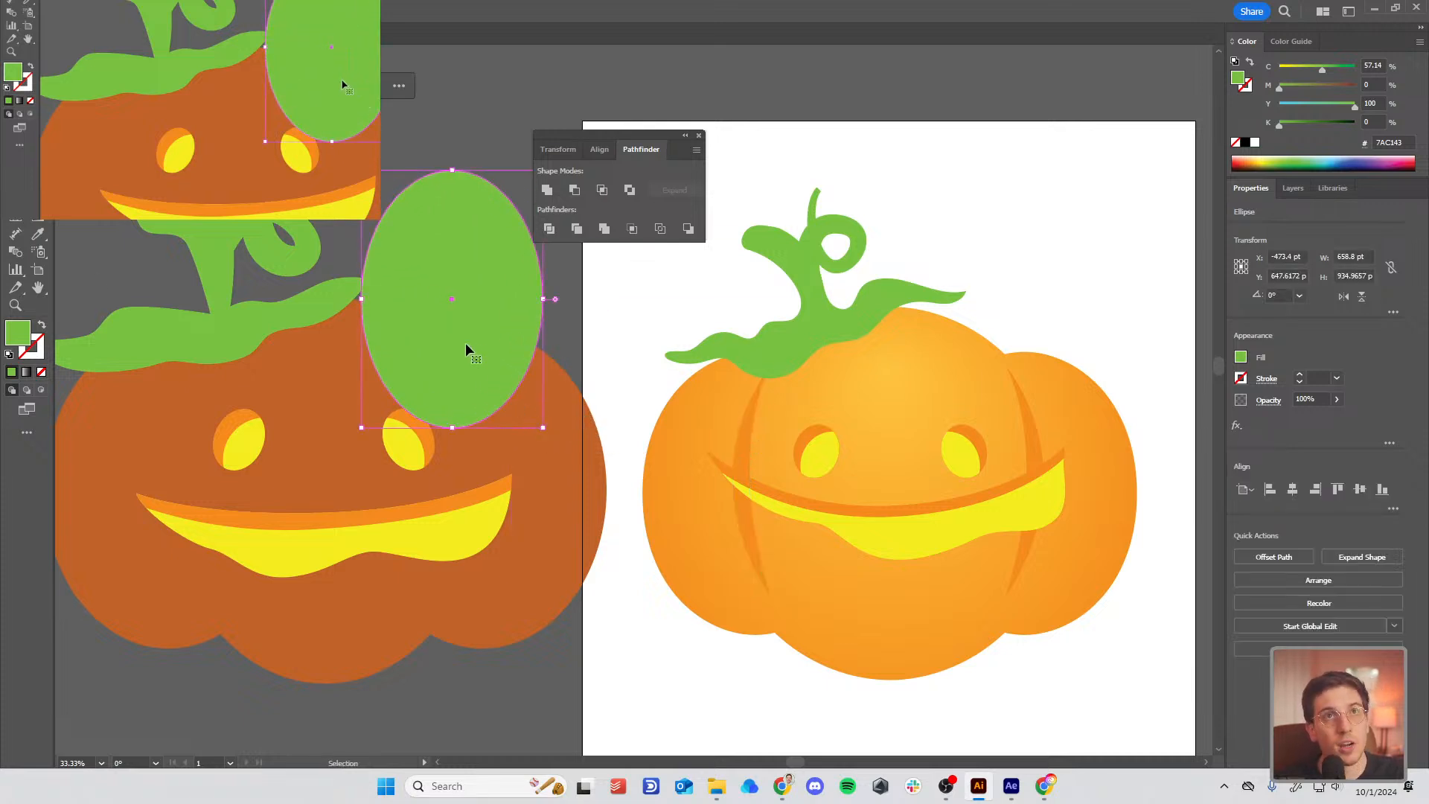
{"action": "left_click_drag", "start_coordinate": [433, 356], "coordinate": [453, 356]}
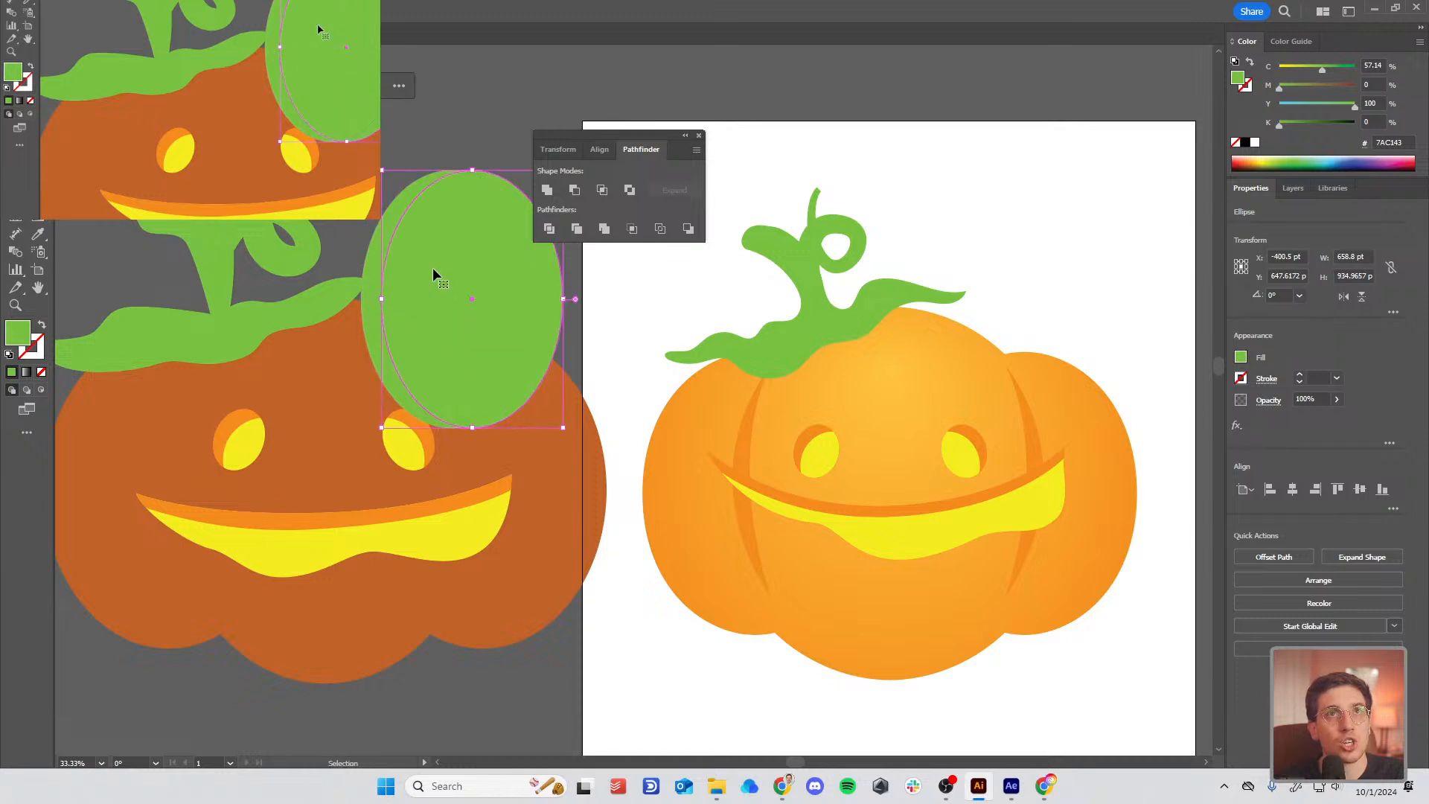
{"action": "left_click_drag", "start_coordinate": [432, 267], "coordinate": [423, 266]}
{"action": "left_click", "coordinate": [363, 274], "text": "shift"}
{"action": "key", "text": "shift+m"}
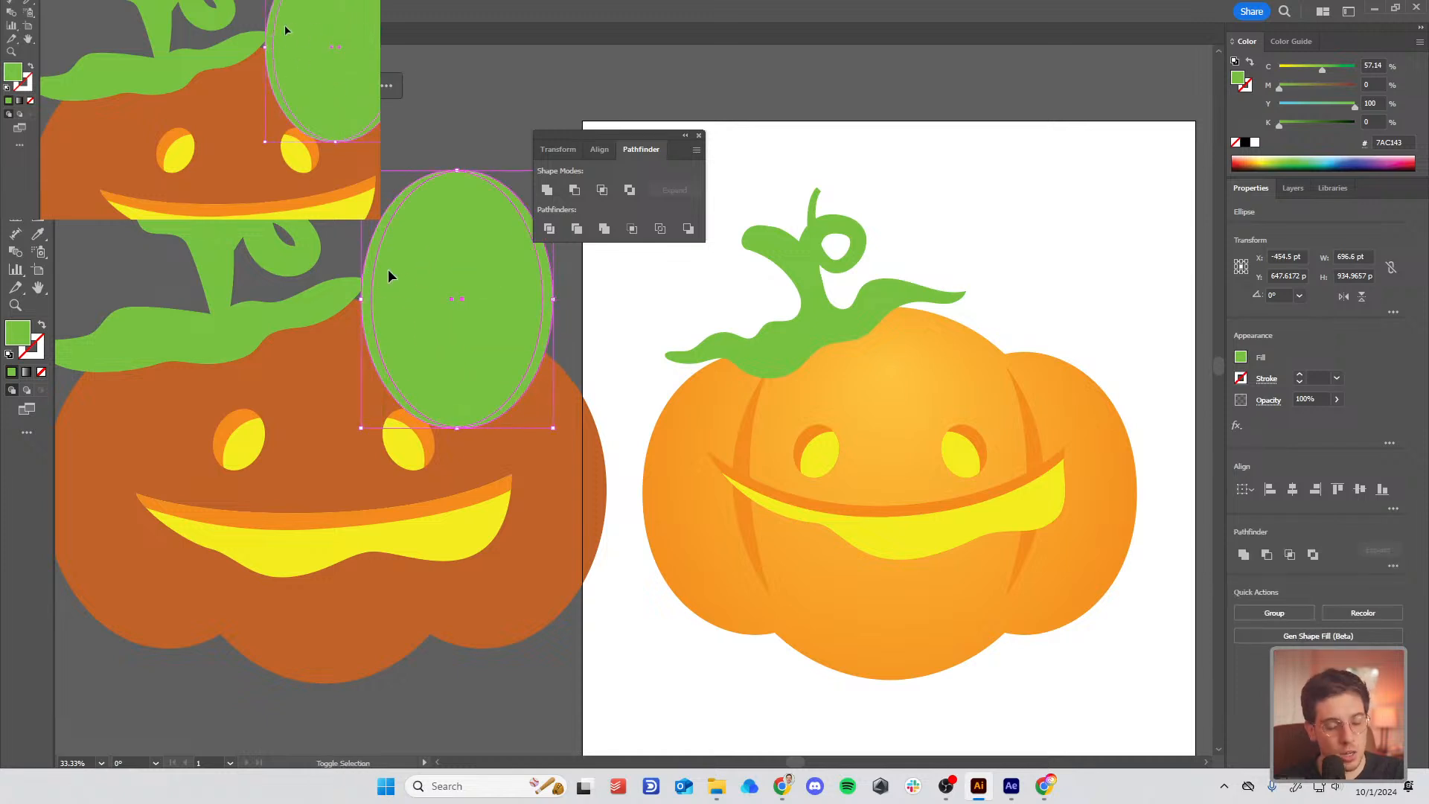
{"action": "left_click", "coordinate": [533, 258], "text": "alt"}
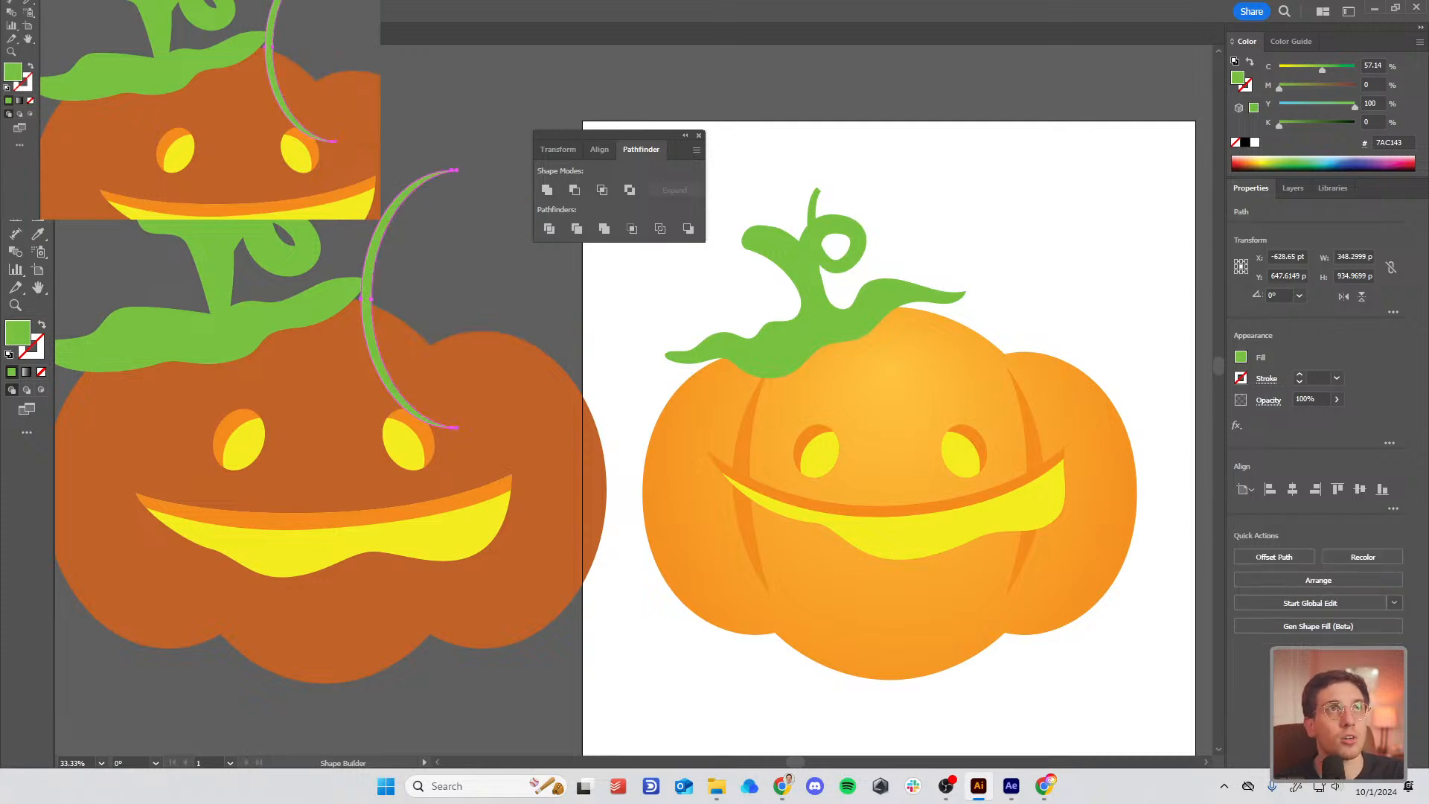
{"action": "key", "text": "v"}
{"action": "left_click_drag", "start_coordinate": [370, 312], "coordinate": [175, 489]}
{"action": "left_click_drag", "start_coordinate": [216, 602], "coordinate": [211, 683]}
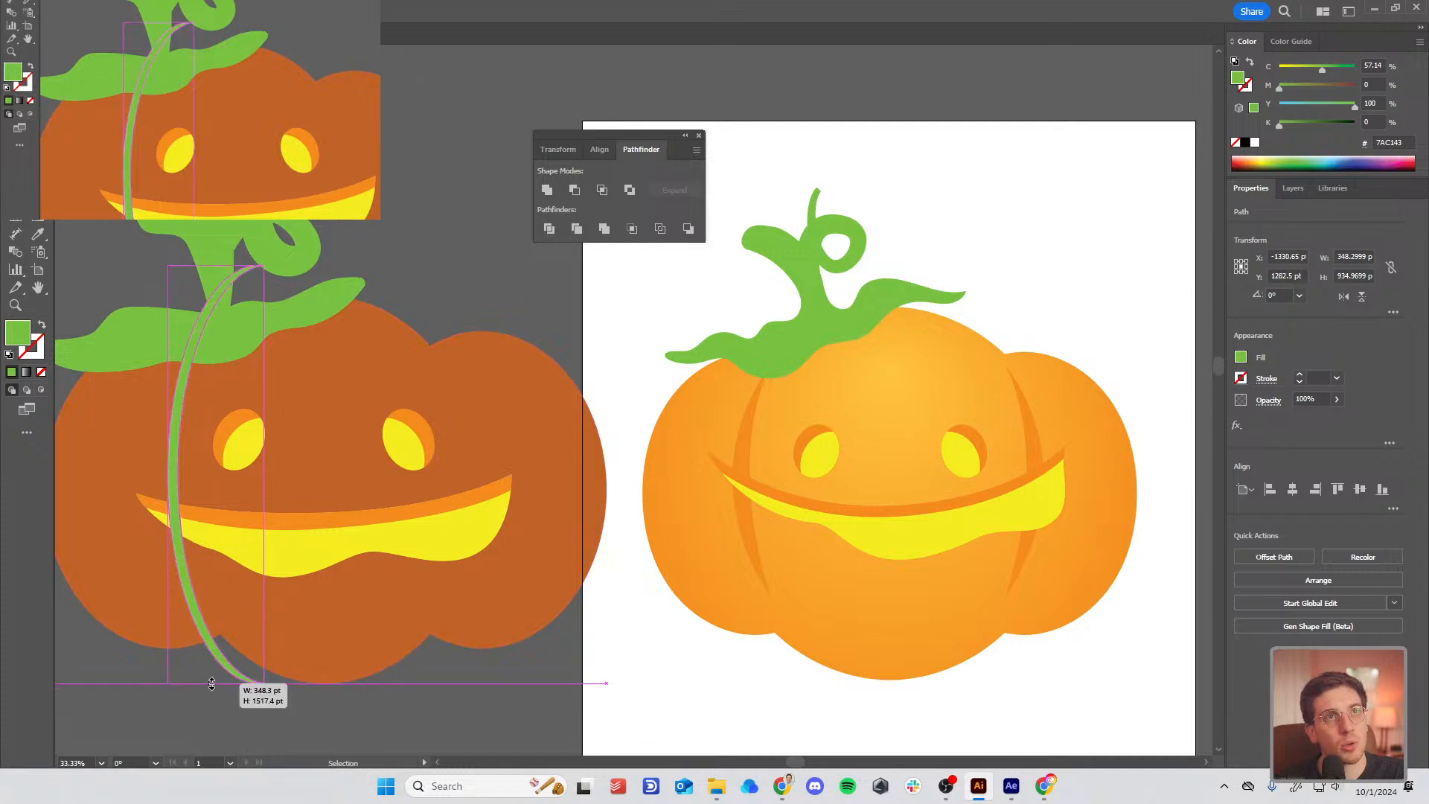
{"action": "left_click_drag", "start_coordinate": [264, 474], "coordinate": [208, 473]}
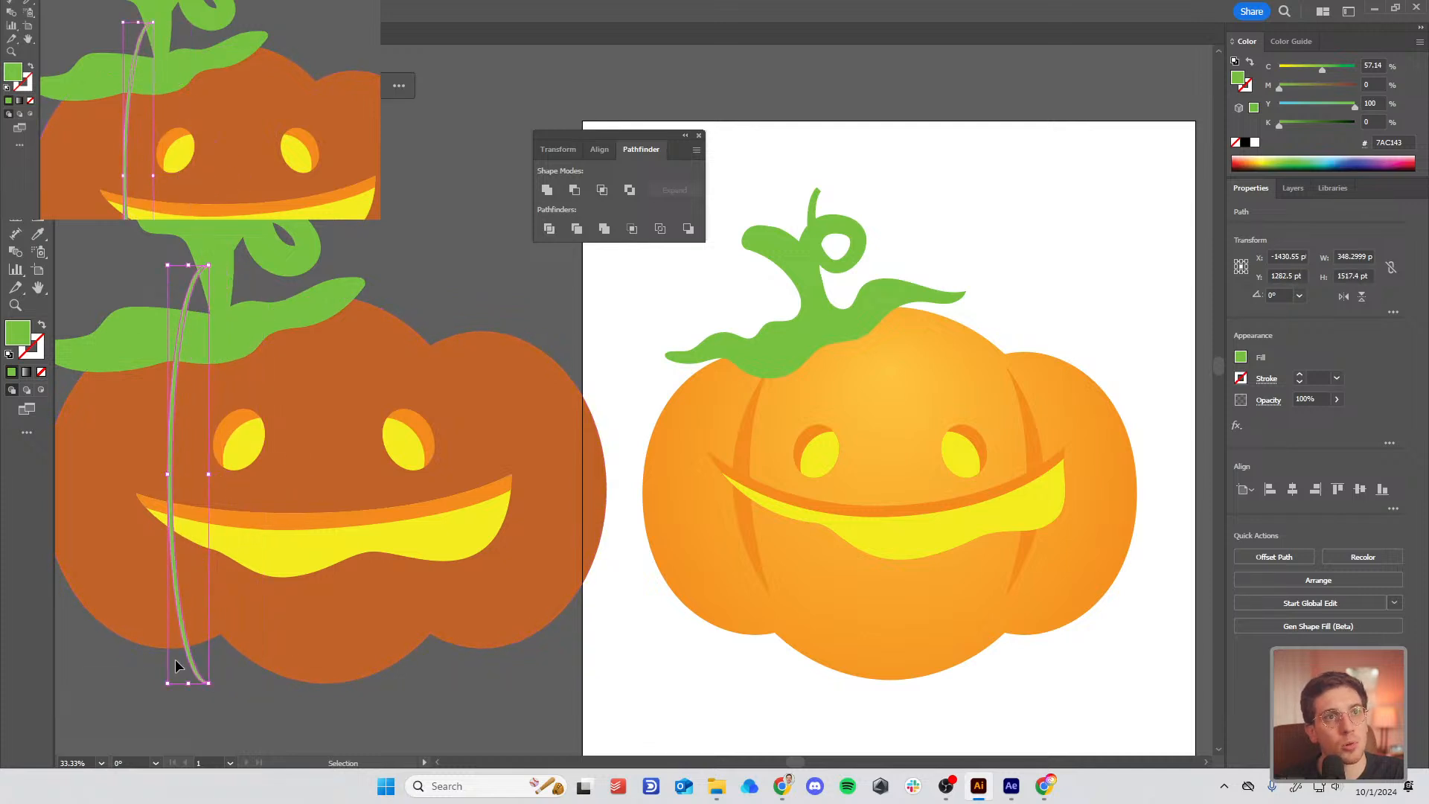
{"action": "left_click_drag", "start_coordinate": [188, 683], "coordinate": [196, 567]}
{"action": "key", "text": "Delete"}
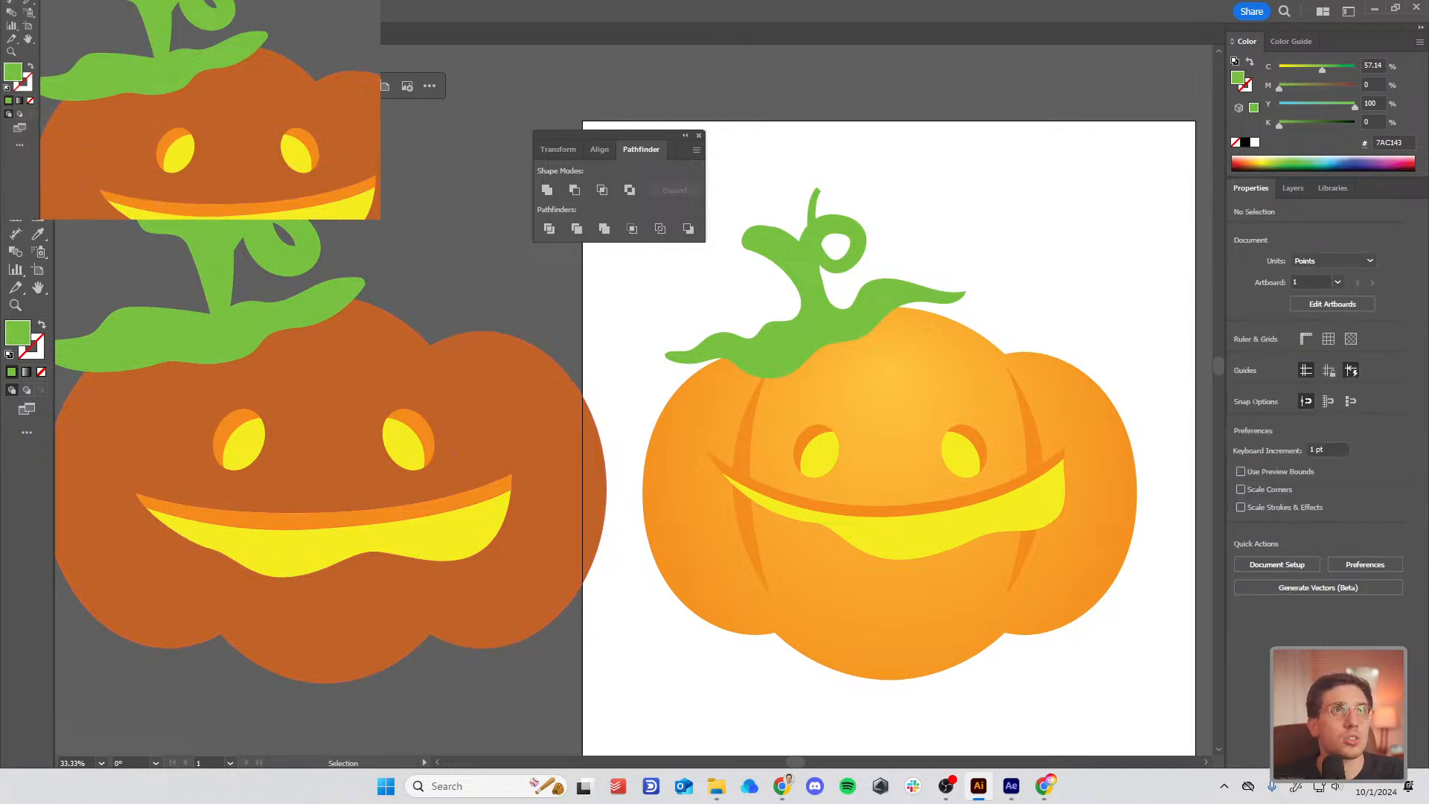
Step: Pen a thin closed groove shape down the left cheek and refine its curves
{"action": "key", "text": "p"}
{"action": "left_click_drag", "start_coordinate": [299, 322], "coordinate": [353, 303]}
{"action": "left_click", "coordinate": [230, 367]}
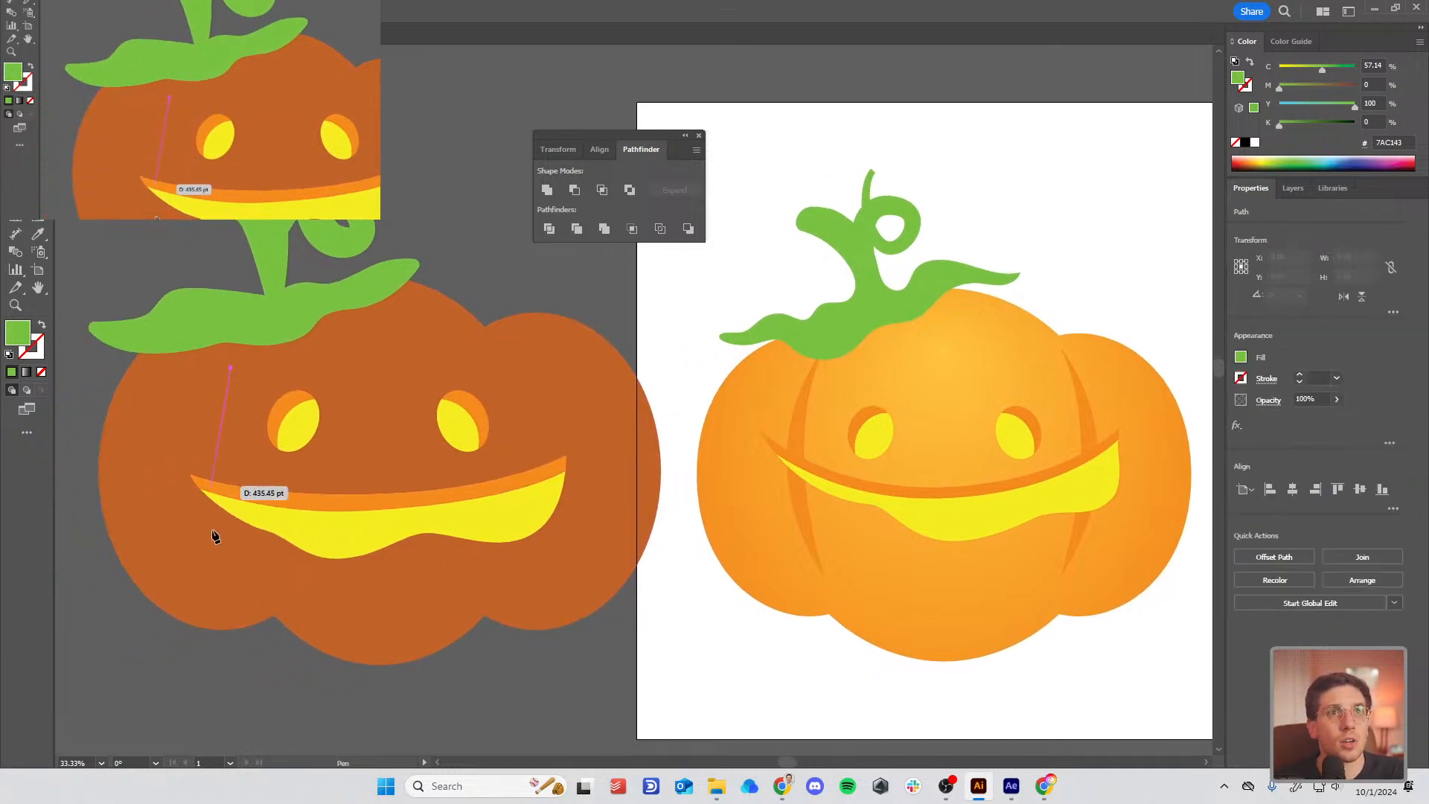
{"action": "left_click_drag", "start_coordinate": [204, 471], "coordinate": [204, 534]}
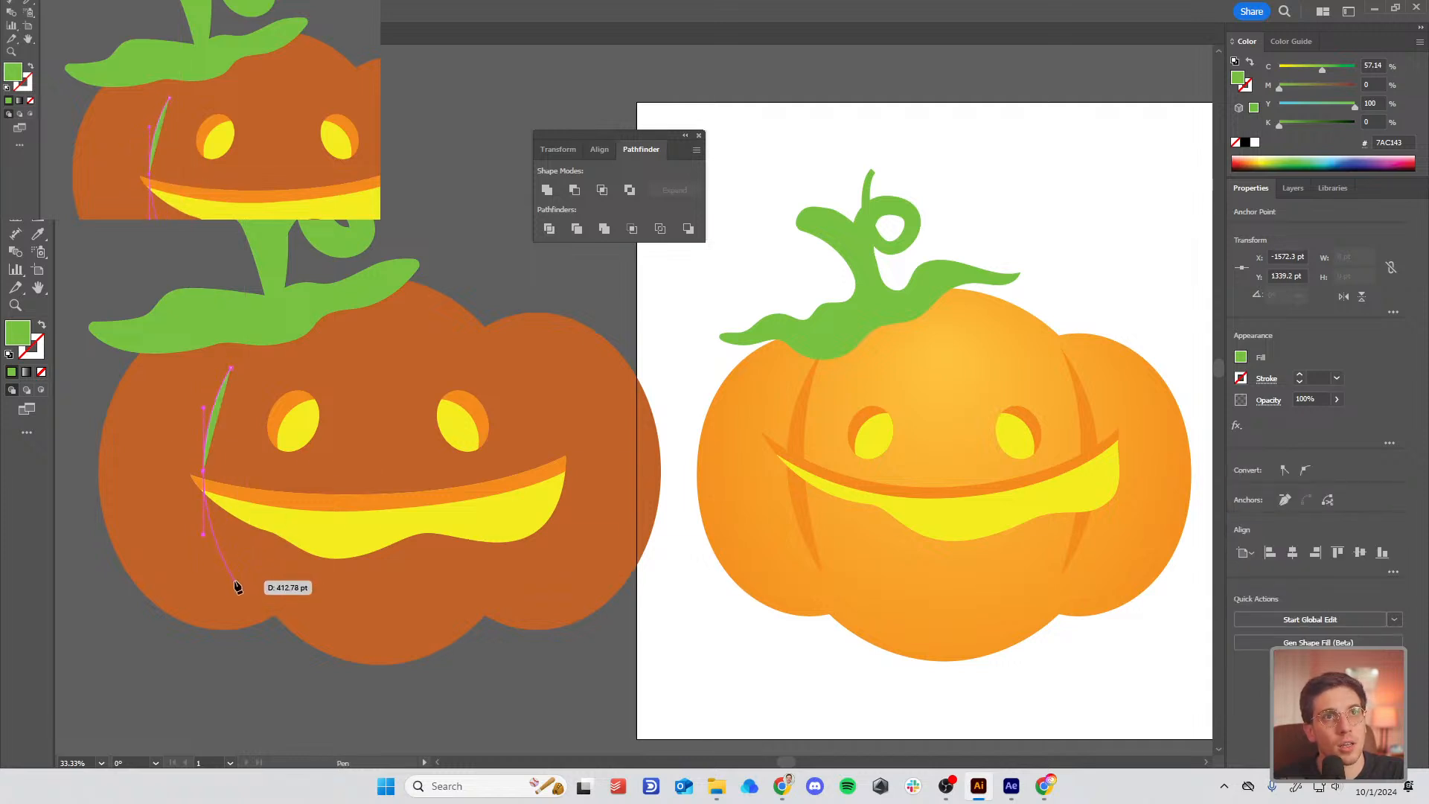
{"action": "left_click", "coordinate": [233, 579]}
{"action": "left_click_drag", "start_coordinate": [222, 471], "coordinate": [226, 412]}
{"action": "left_click", "coordinate": [230, 370]}
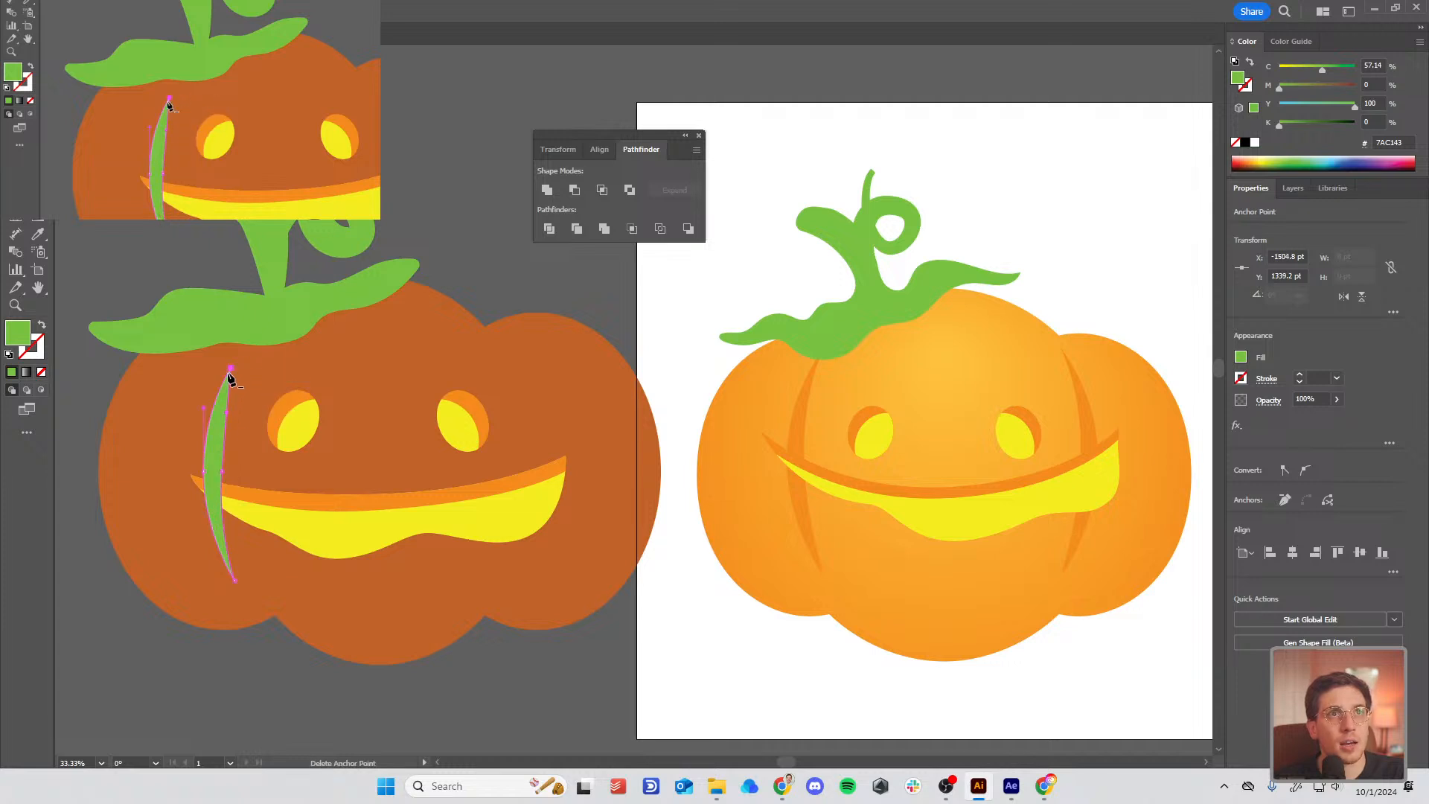
{"action": "left_click_drag", "start_coordinate": [216, 472], "coordinate": [216, 467]}
{"action": "left_click_drag", "start_coordinate": [220, 409], "coordinate": [217, 403]}
Step: Fill the groove with the reference pumpkin's orange and deselect it
{"action": "key", "text": "i"}
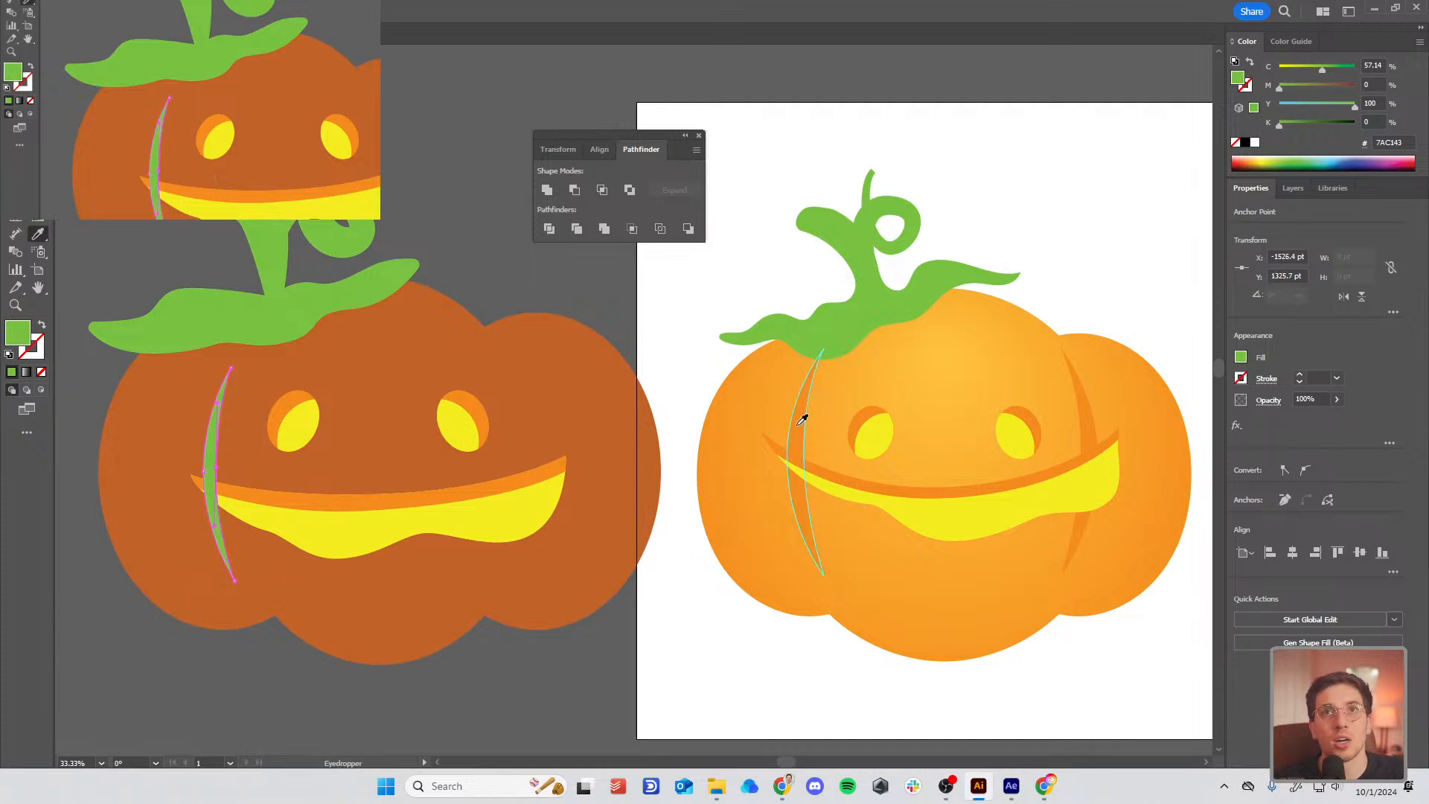
{"action": "left_click", "coordinate": [797, 411]}
{"action": "left_click", "coordinate": [498, 213]}
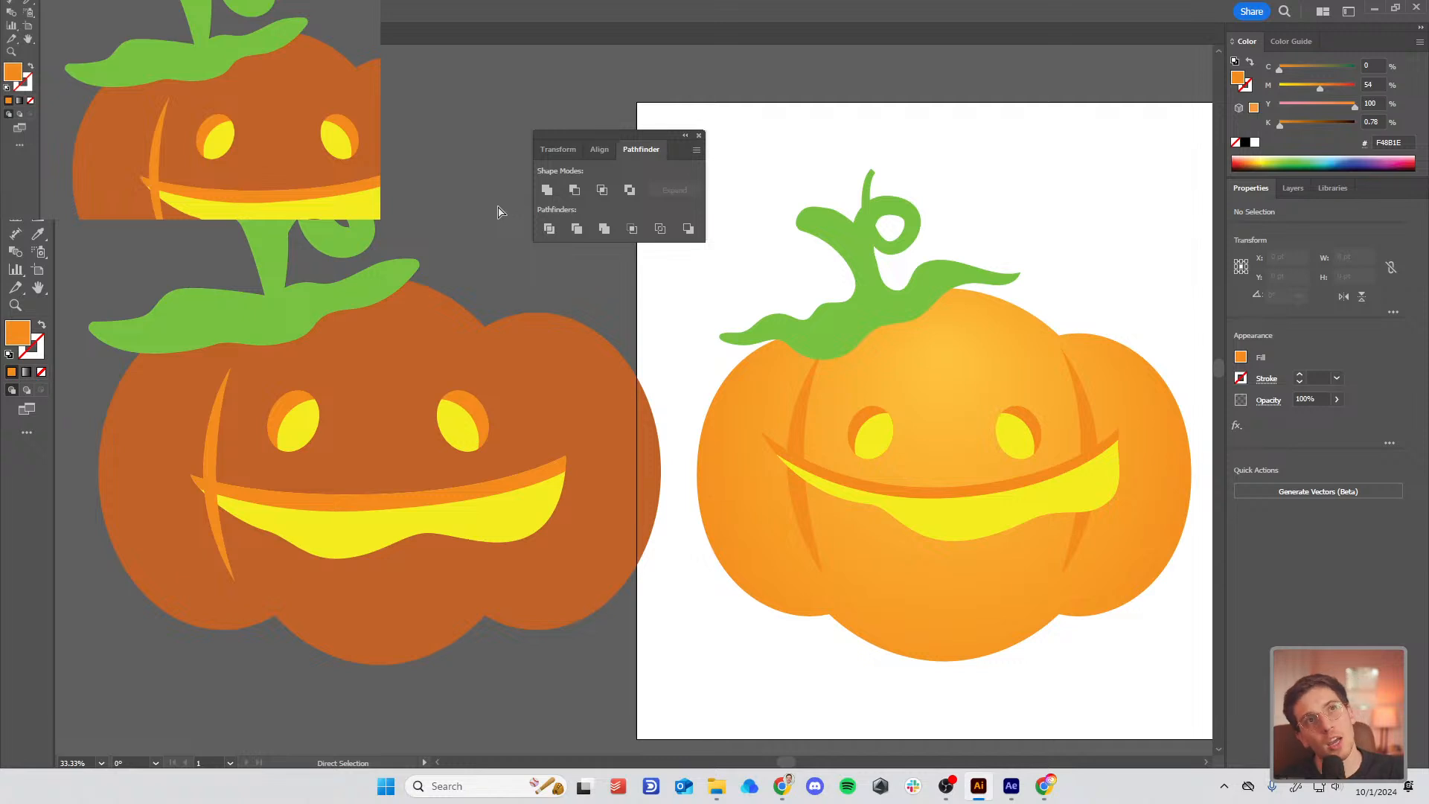
Step: Zoom out, then select and delete the entire left working pumpkin
{"action": "key", "text": "ctrl+minus"}
{"action": "key", "text": "ctrl+minus"}
{"action": "key", "text": "ctrl+minus"}
{"action": "key", "text": "ctrl+equal"}
{"action": "key", "text": "ctrl+equal"}
{"action": "key", "text": "ctrl+equal"}
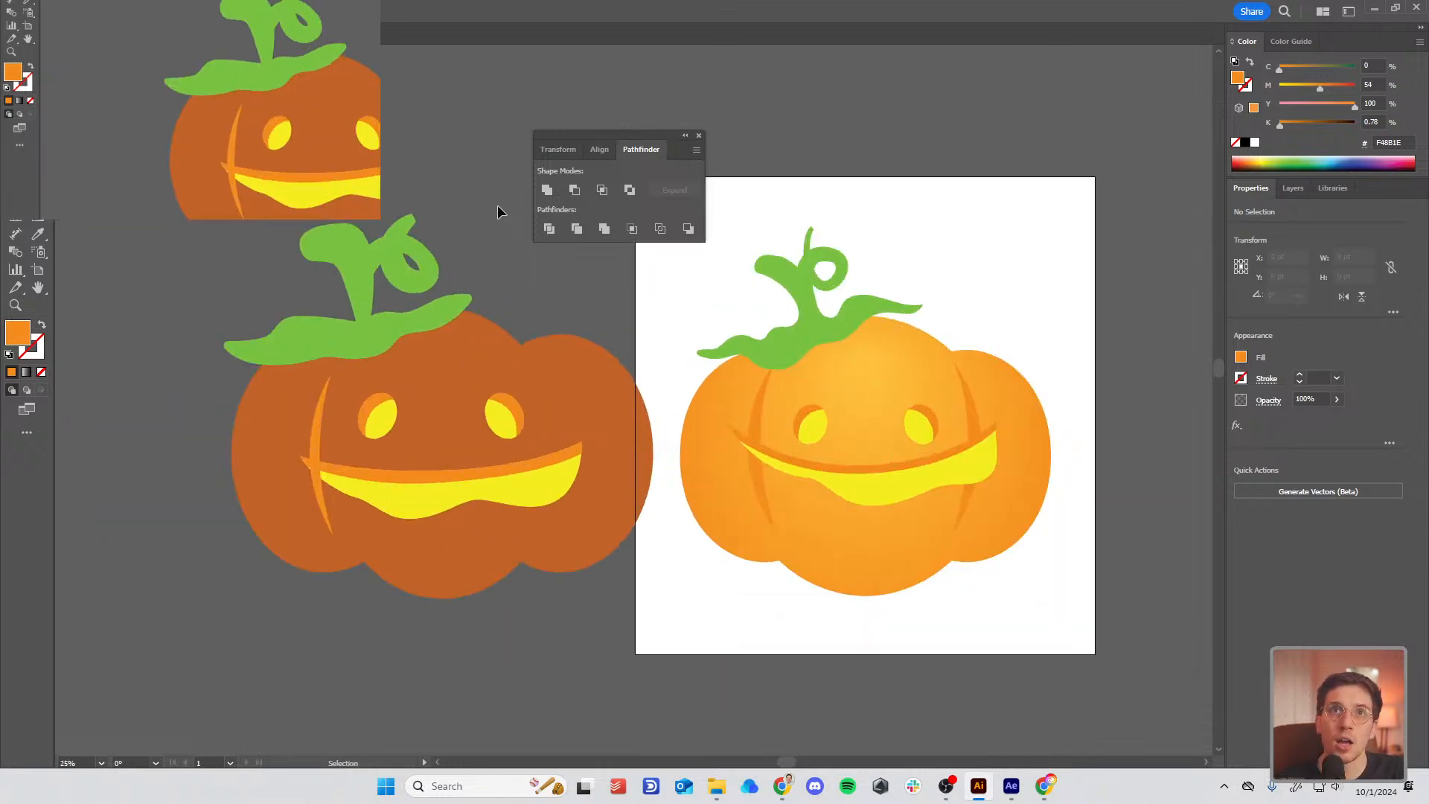
{"action": "key", "text": "ctrl+minus"}
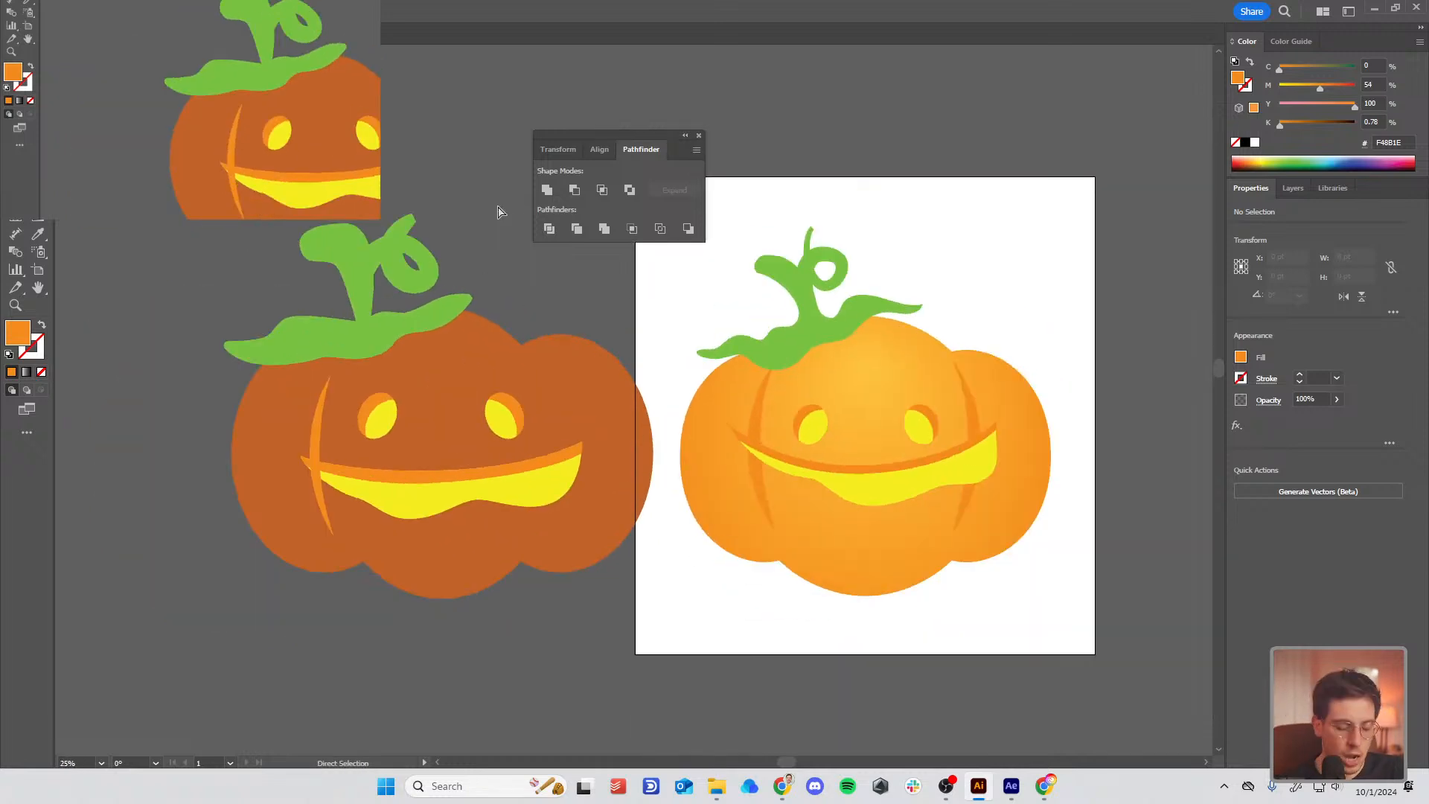
{"action": "key", "text": "v"}
{"action": "key", "text": "ctrl+a"}
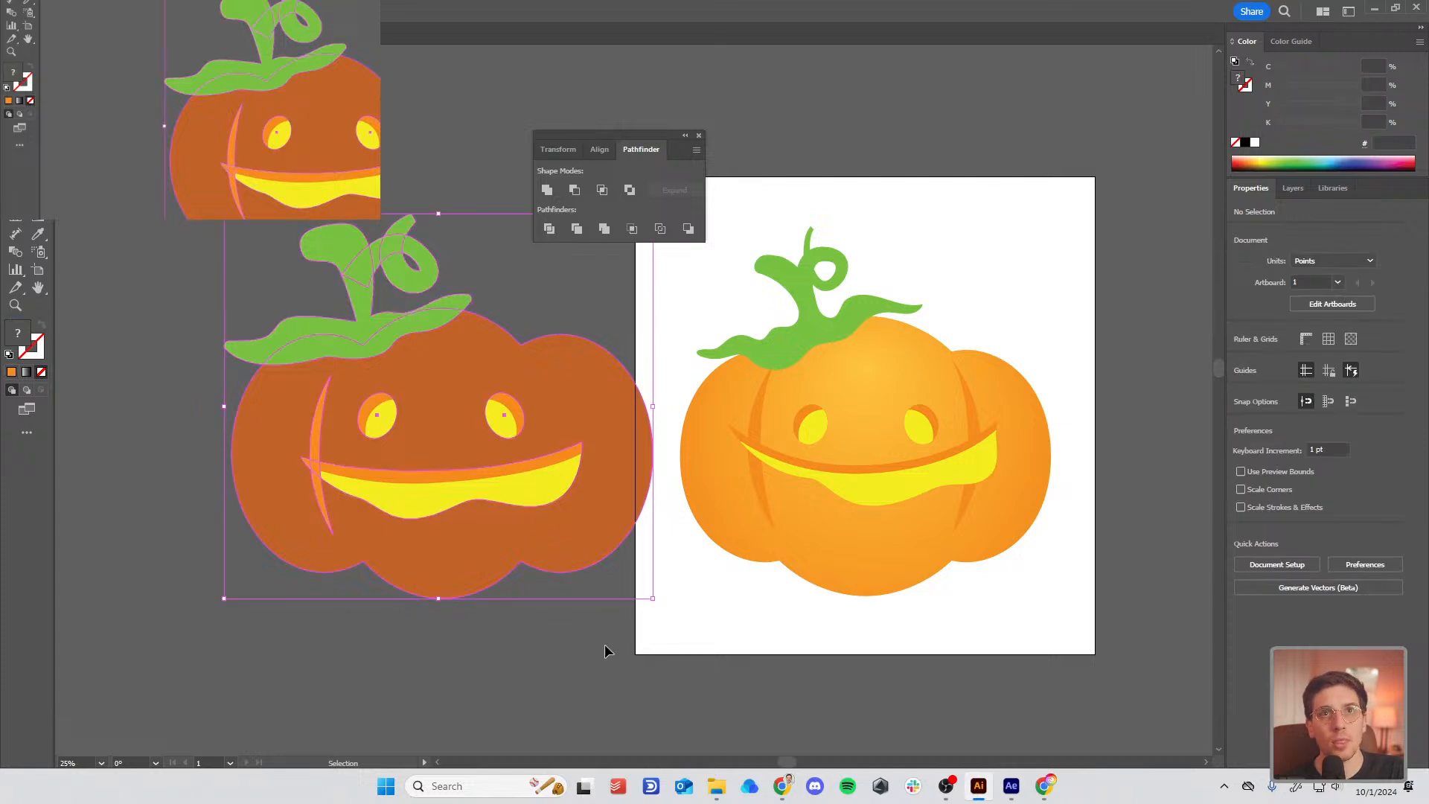
{"action": "key", "text": "Delete"}
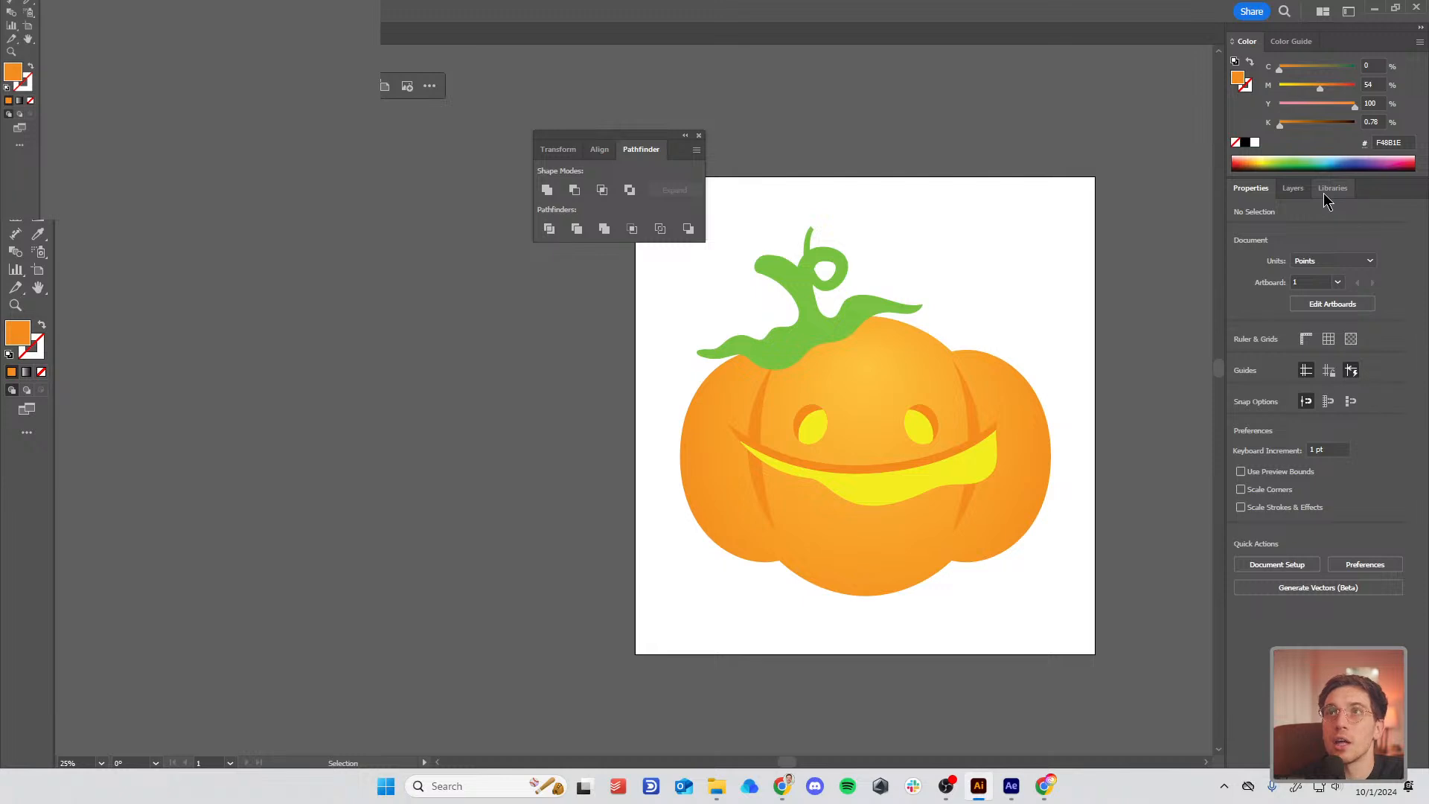
Step: Show the Layers panel and select the left eye, right eye and mouth
{"action": "left_click", "coordinate": [1295, 188]}
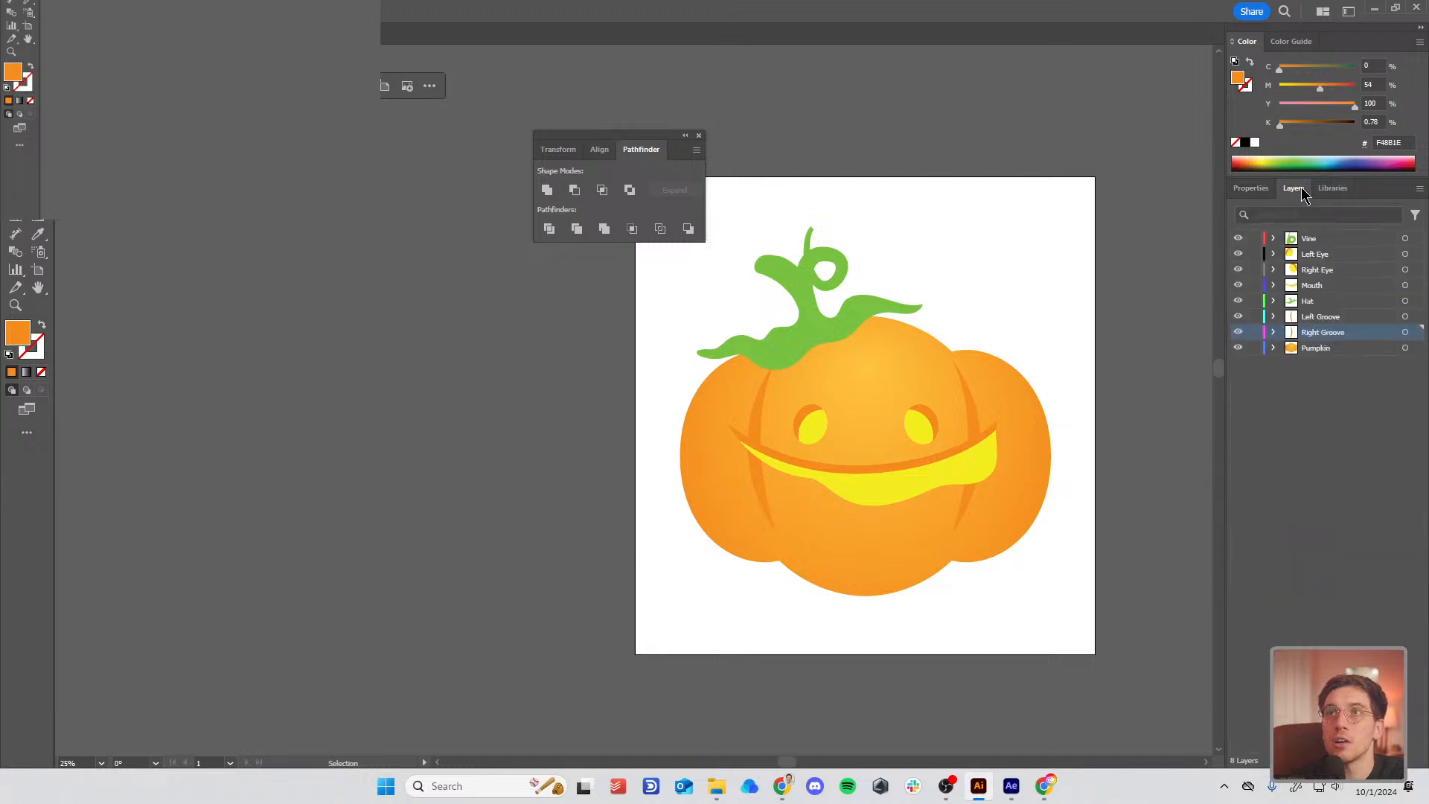
{"action": "left_click", "coordinate": [818, 438]}
{"action": "left_click", "coordinate": [917, 425]}
{"action": "left_click", "coordinate": [871, 489]}
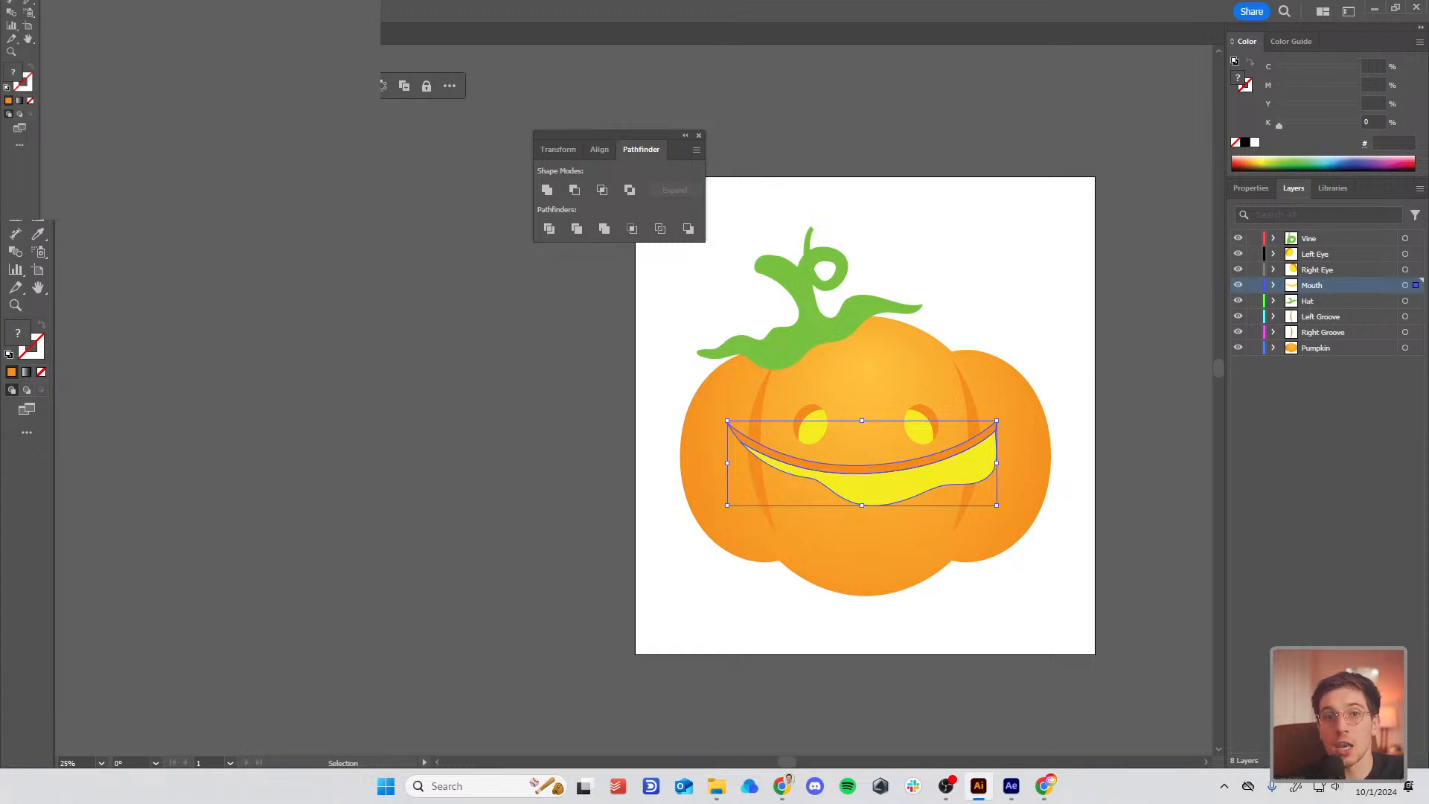
Step: Pan the artboard left and select the mouth's orange outline
{"action": "left_click", "coordinate": [571, 487]}
{"action": "left_click_drag", "start_coordinate": [819, 467], "coordinate": [571, 489]}
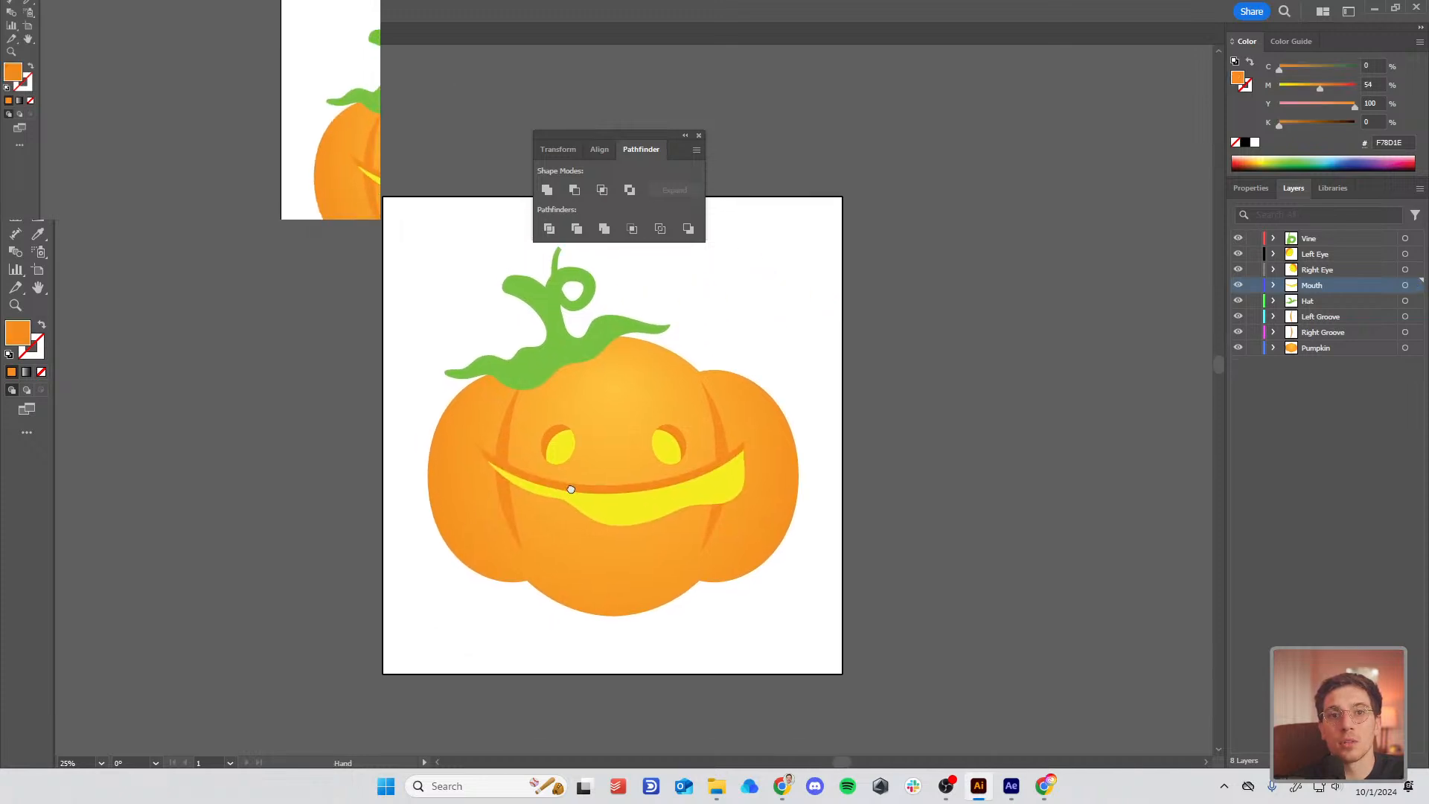
{"action": "left_click", "coordinate": [572, 491]}
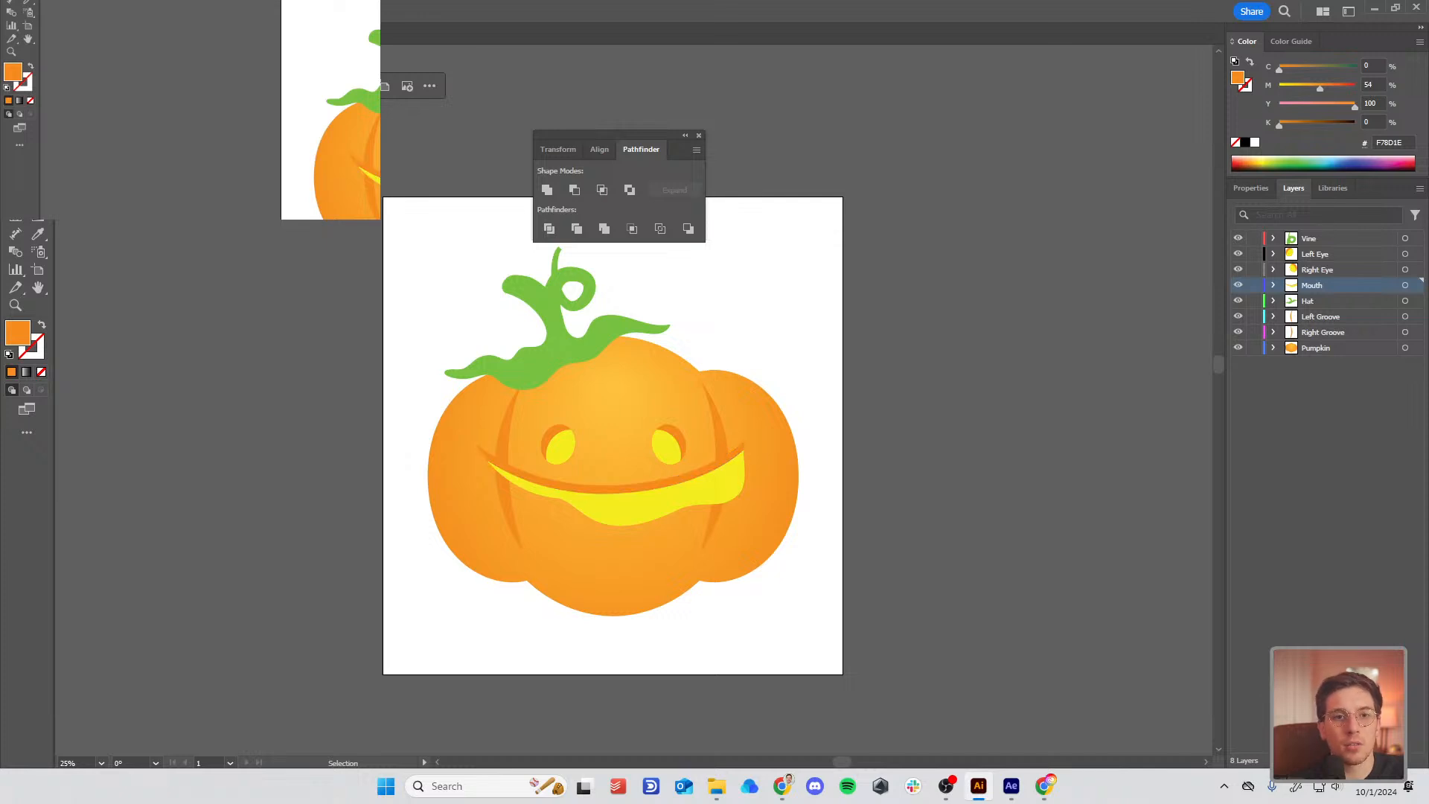
{"action": "key", "text": "alt+Tab"}
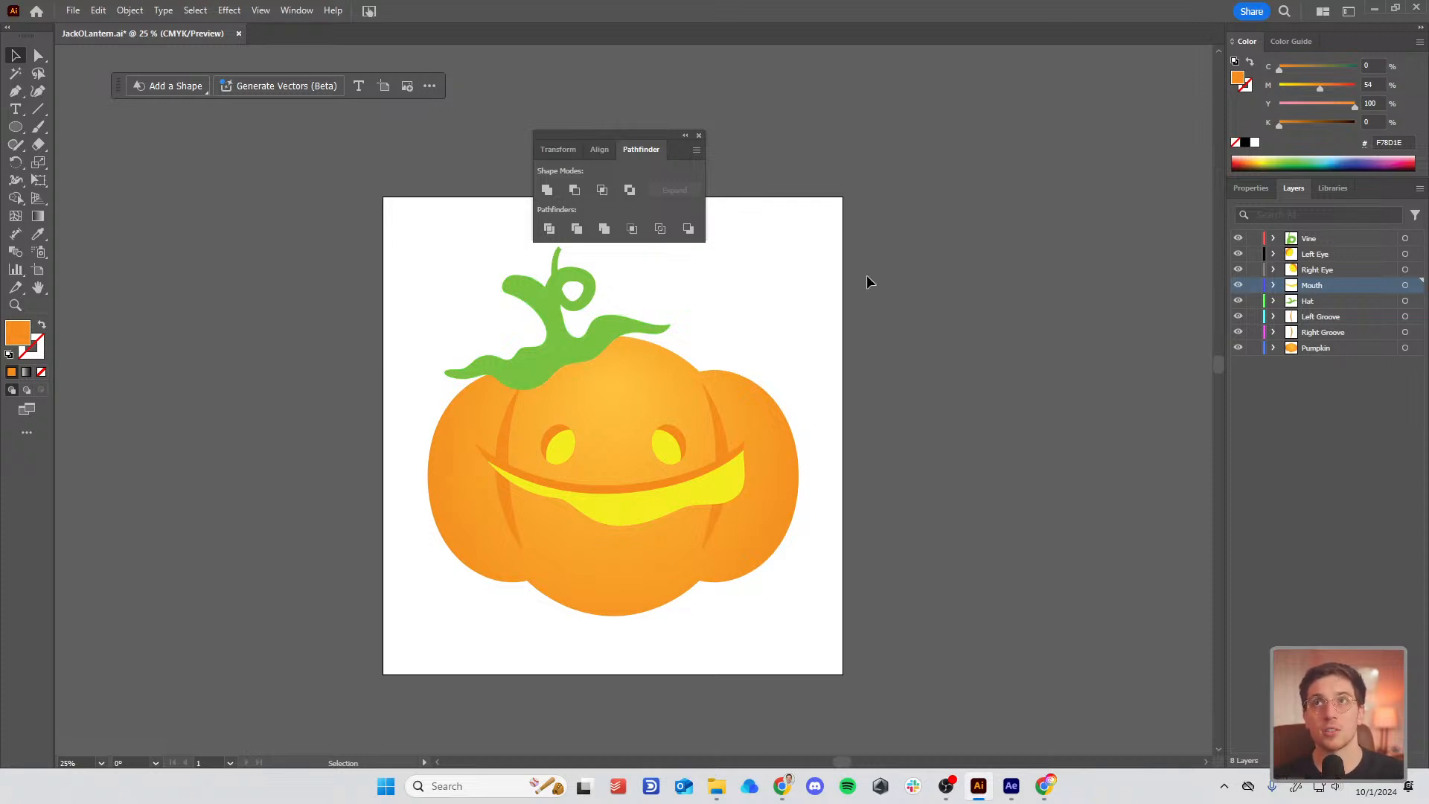
Step: Go through the Left Eye, Right Eye, Mouth, Hat, Groove and Pumpkin layers, then return to After Effects
{"action": "left_click", "coordinate": [1327, 254]}
{"action": "left_click", "coordinate": [1340, 273]}
{"action": "left_click", "coordinate": [1342, 285]}
{"action": "left_click", "coordinate": [1344, 300]}
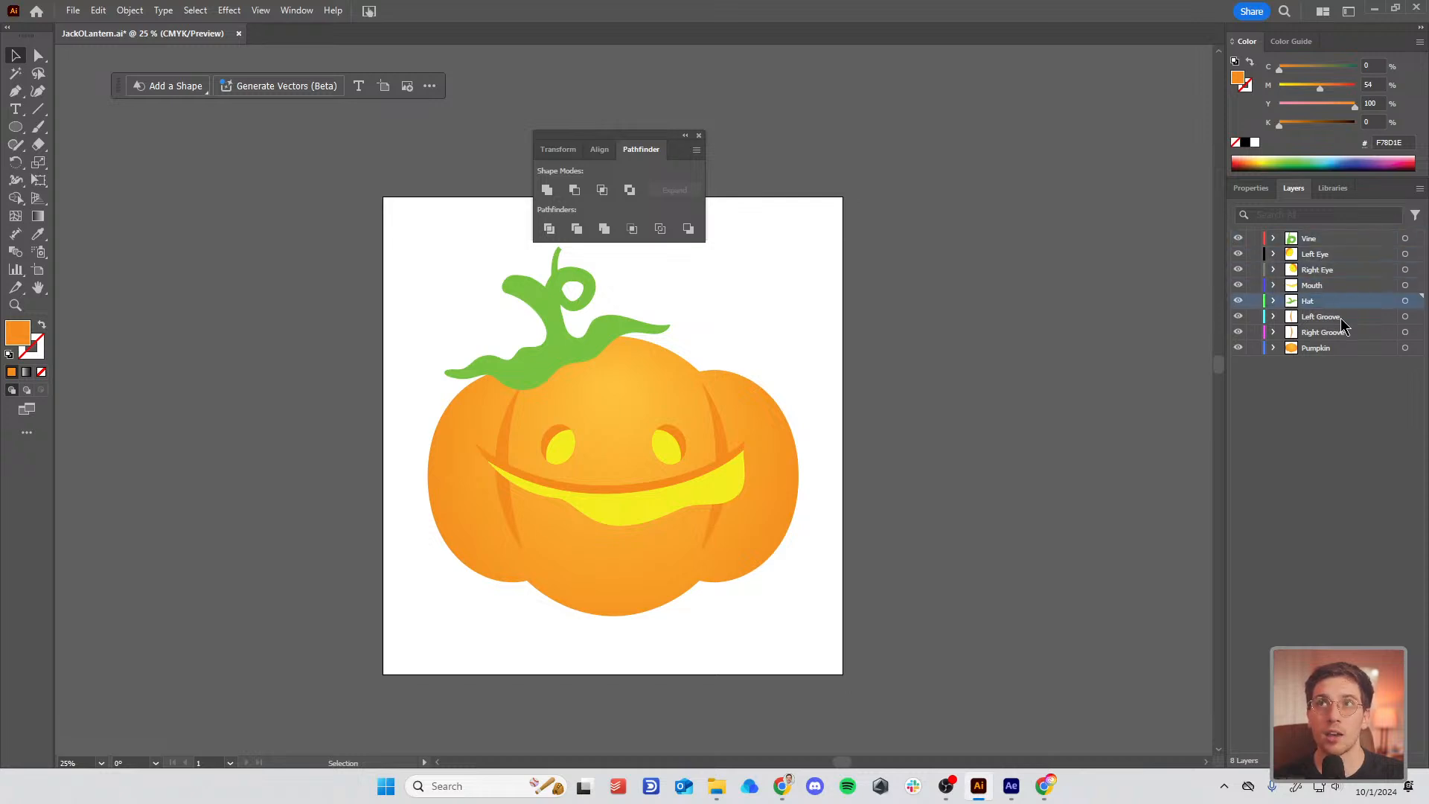
{"action": "left_click", "coordinate": [1346, 316]}
{"action": "left_click", "coordinate": [1349, 332]}
{"action": "left_click", "coordinate": [1352, 347]}
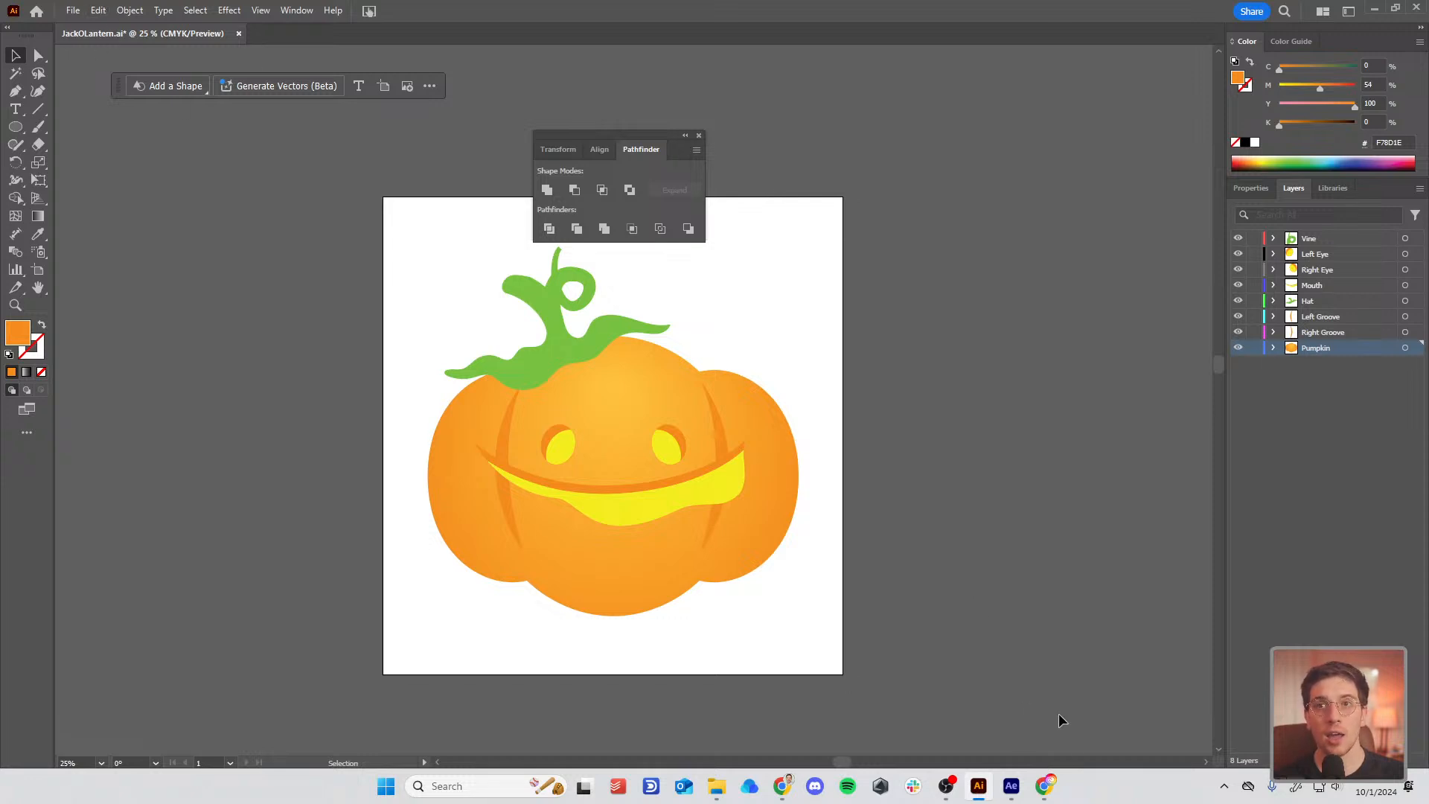
{"action": "left_click", "coordinate": [1012, 787]}
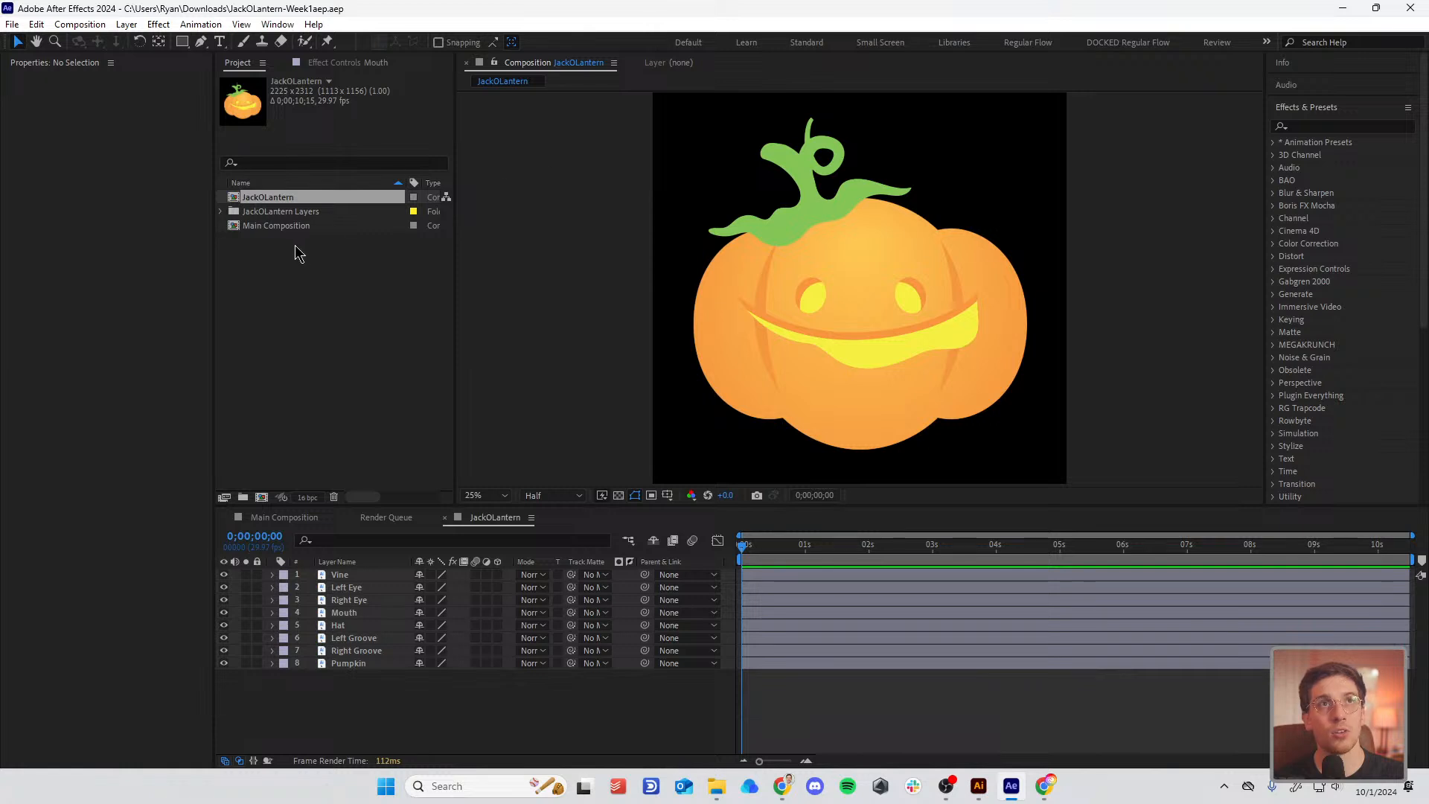
Step: Open Main Composition and show its Composition Settings (1080×1920, 29.97 fps)
{"action": "double_click", "coordinate": [232, 224]}
{"action": "scroll", "coordinate": [890, 297], "scroll_direction": "down", "scroll_amount": 2}
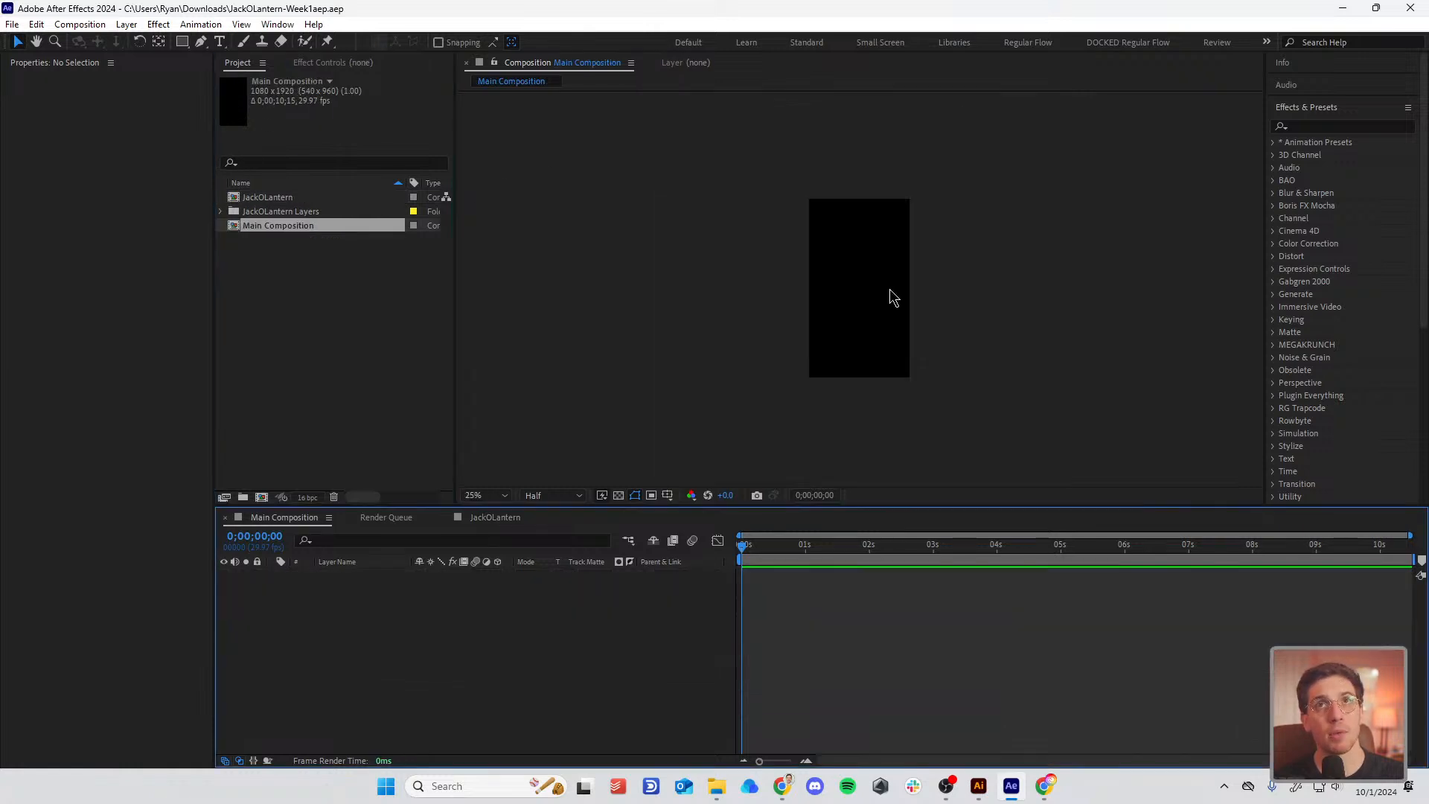
{"action": "left_click", "coordinate": [79, 24]}
{"action": "left_click", "coordinate": [108, 64]}
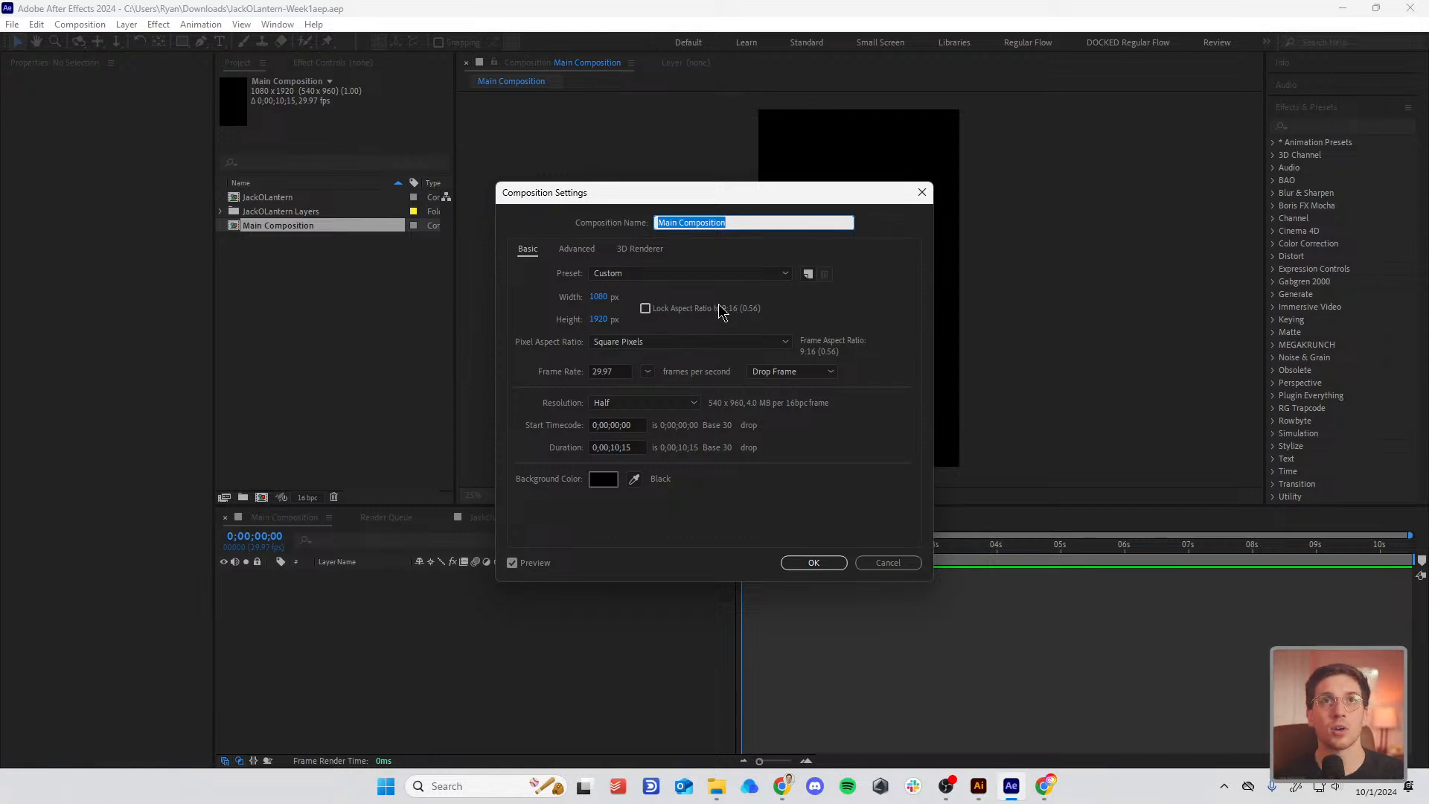
Step: Leave the frame rate at 29.97 fps and confirm the Composition Settings
{"action": "left_click", "coordinate": [648, 371]}
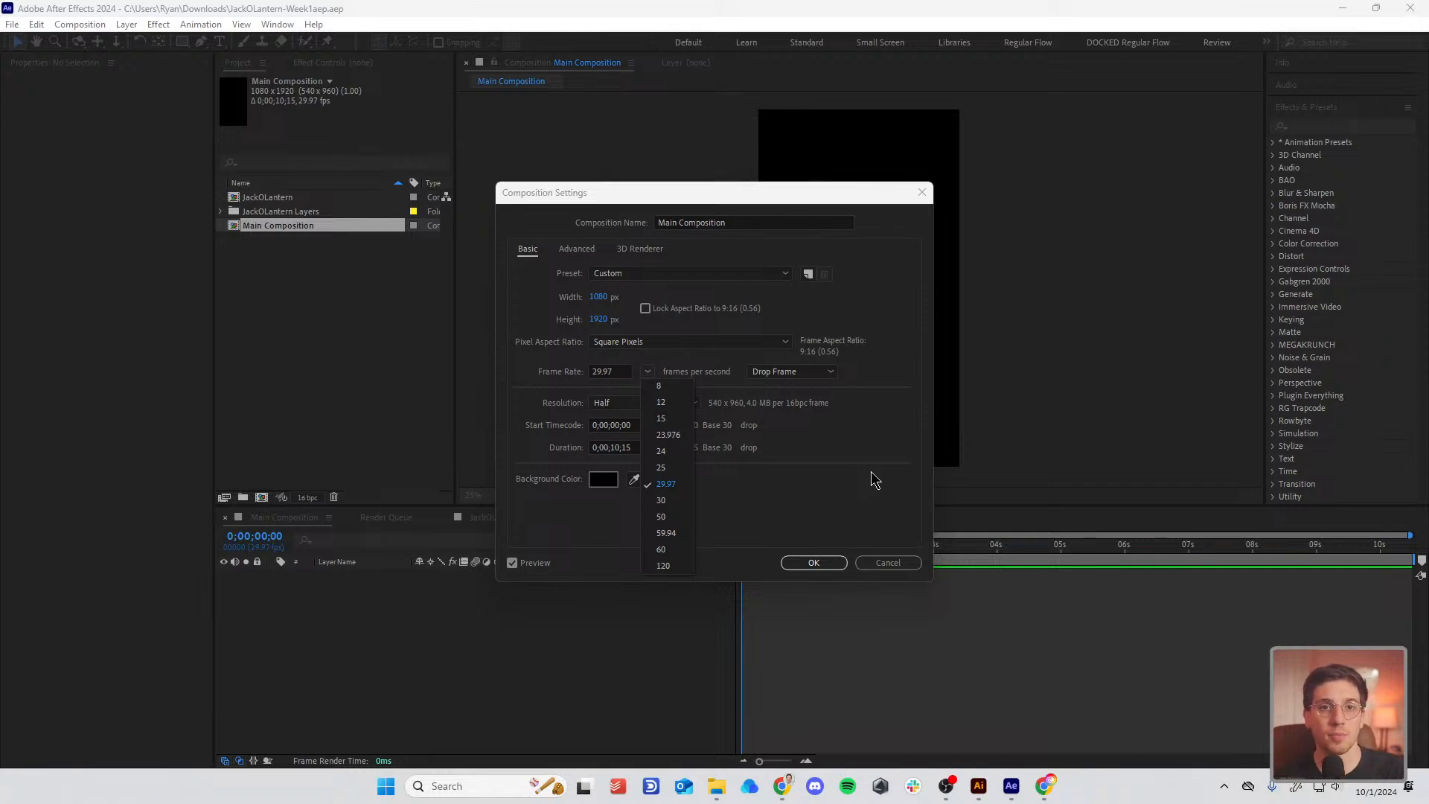
{"action": "left_click", "coordinate": [812, 519]}
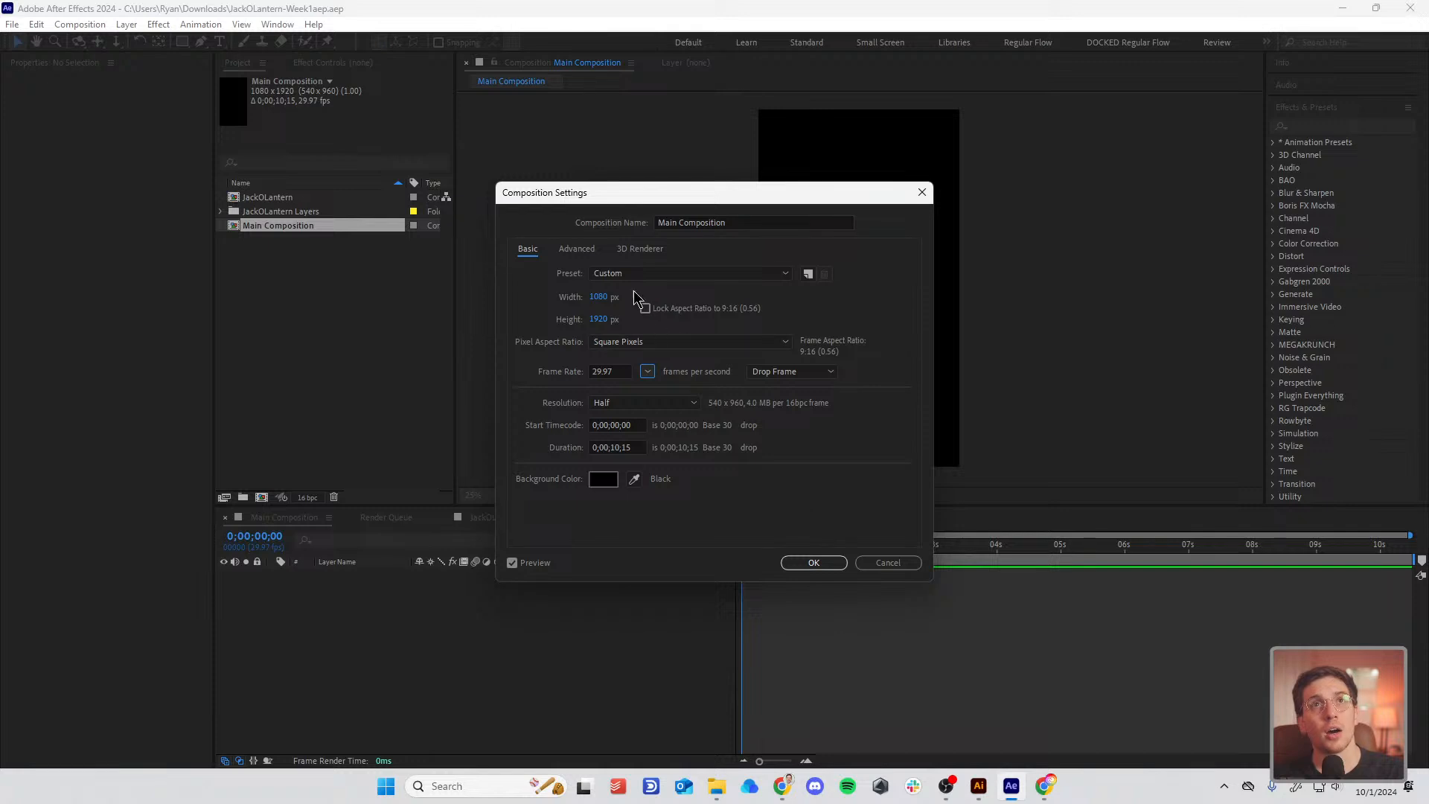
{"action": "left_click", "coordinate": [813, 561]}
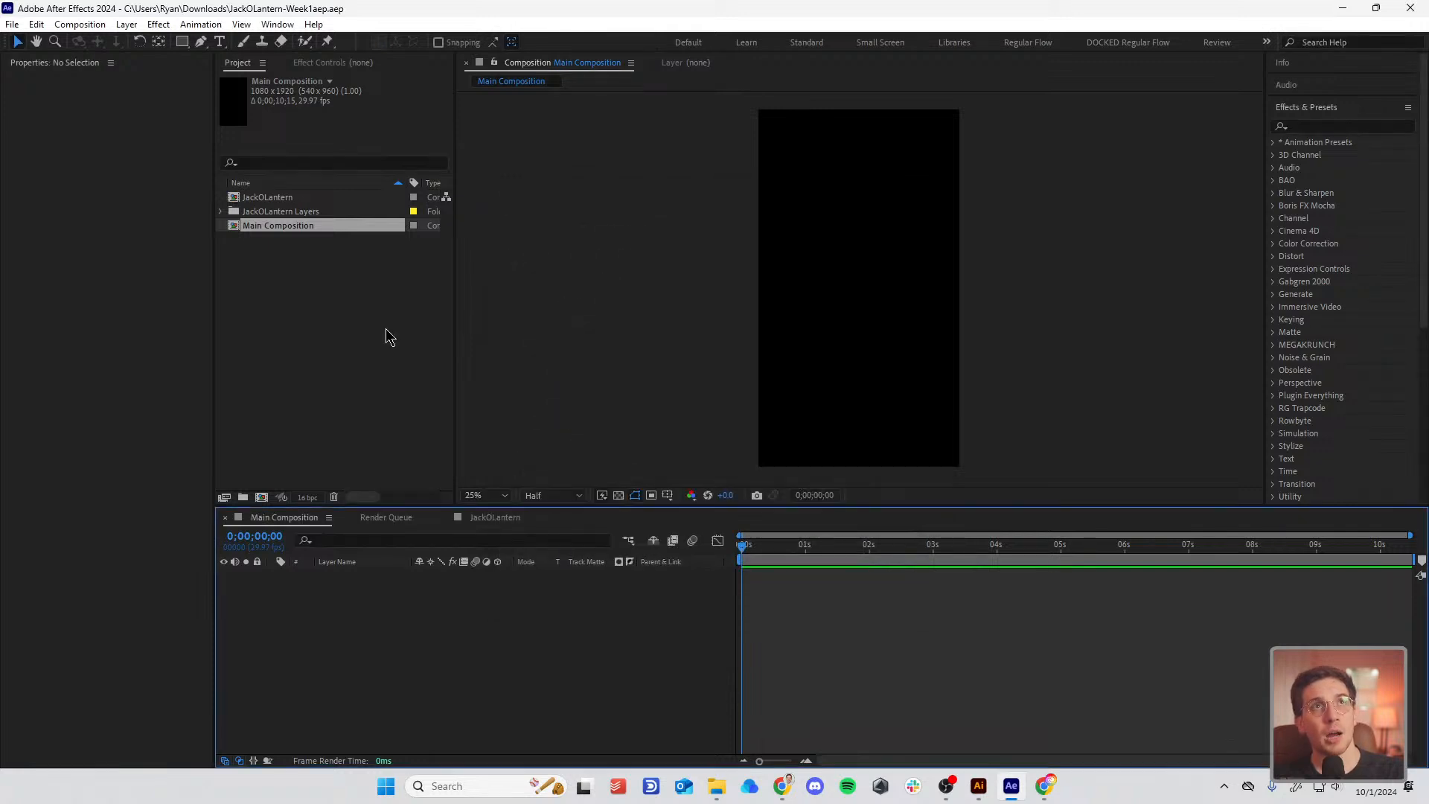
Step: Expand the JackOLantern Layers folder in the Project panel, then switch to File Explorer
{"action": "left_click", "coordinate": [338, 335]}
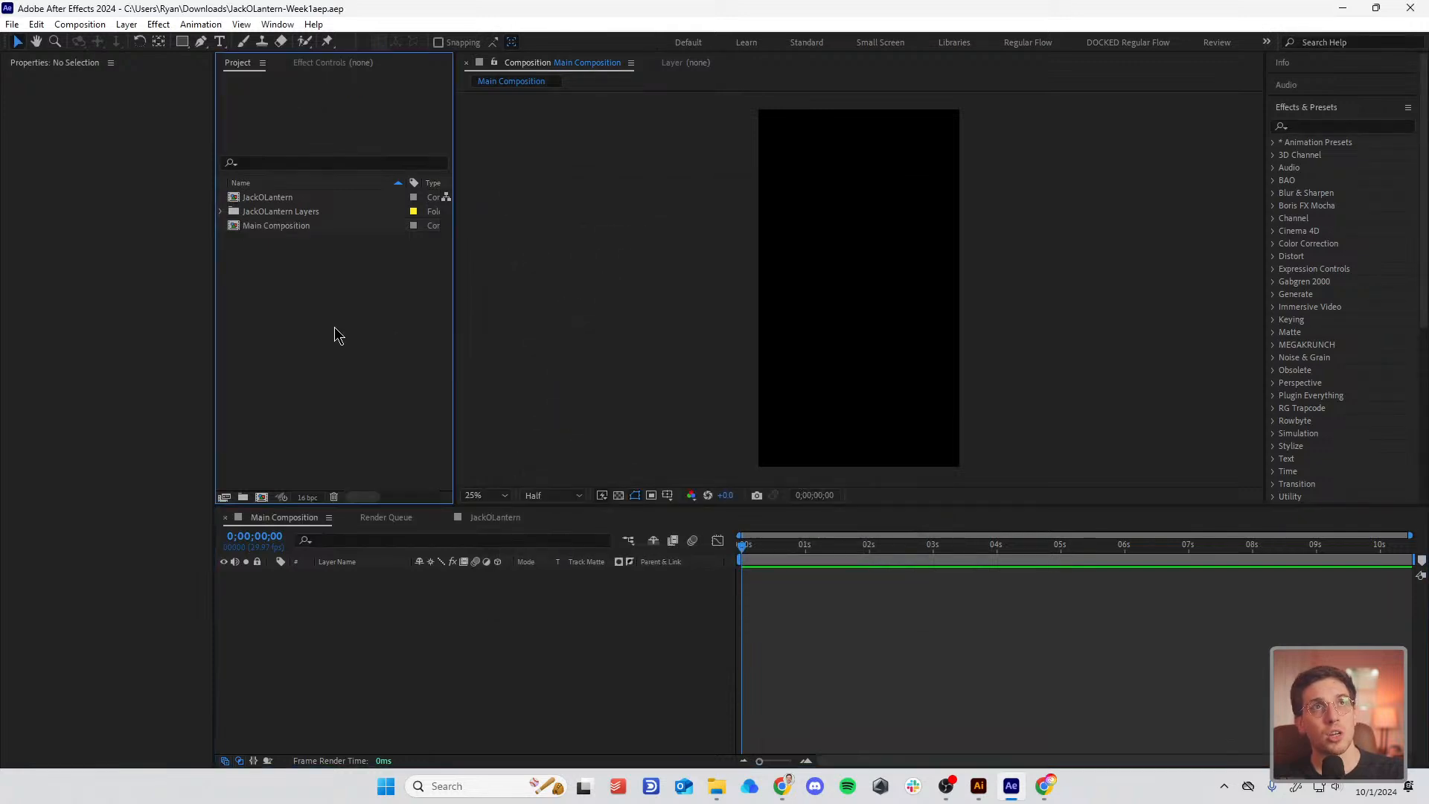
{"action": "left_click", "coordinate": [222, 212]}
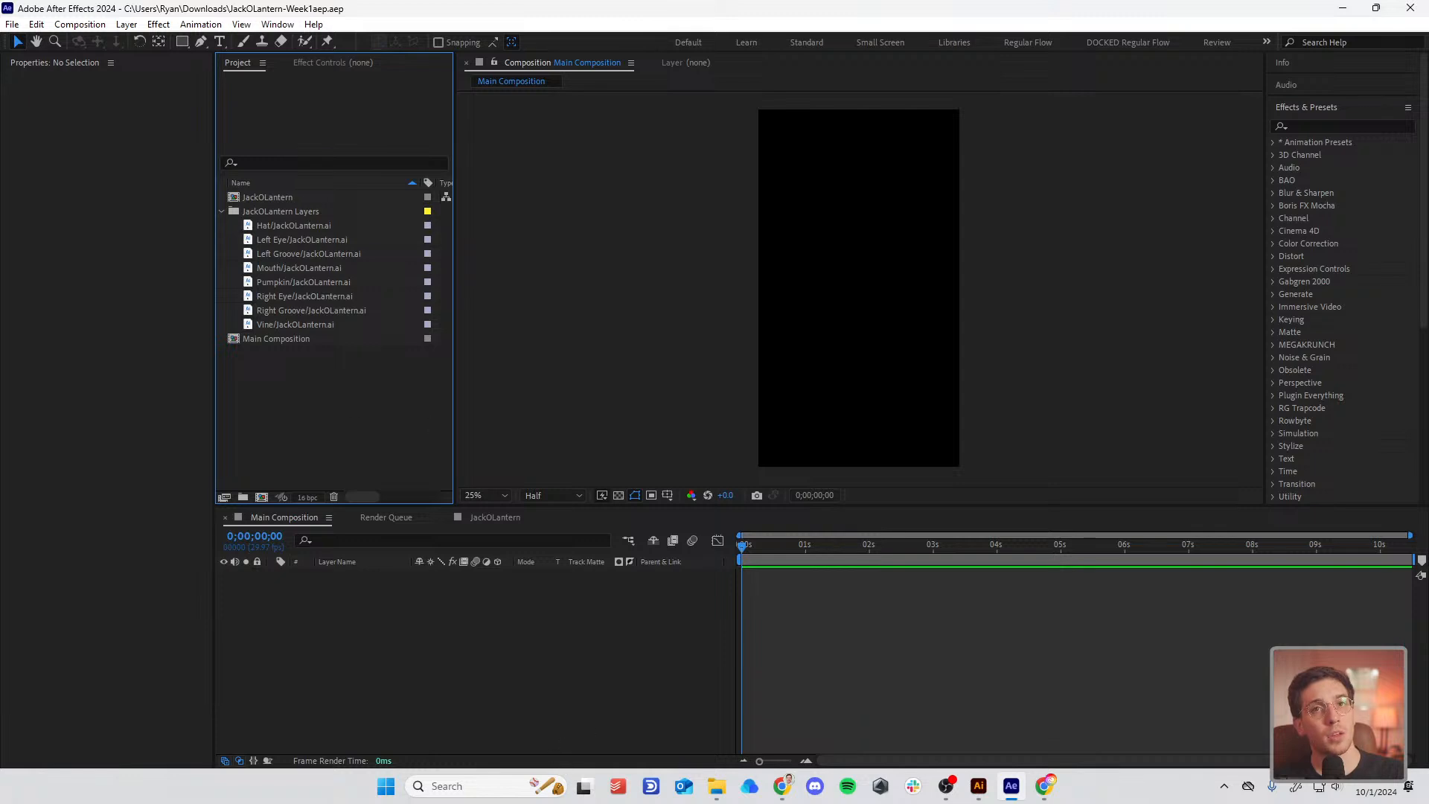
{"action": "left_click", "coordinate": [716, 786]}
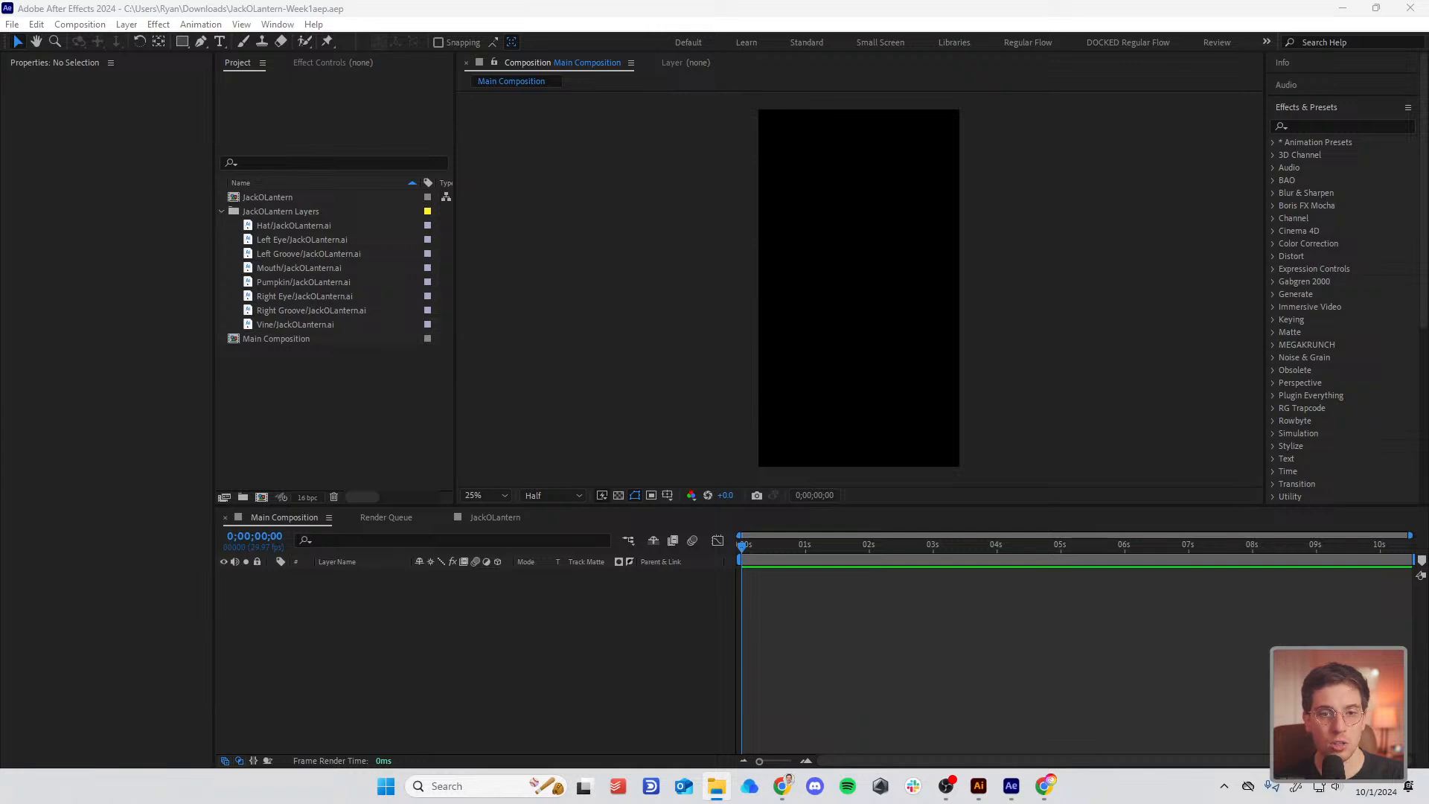
Step: Drag JackOLantern.ai from (Footage) > JackOLantern Layers in File Explorer into the Project panel
{"action": "left_click_drag", "start_coordinate": [818, 796], "coordinate": [659, 135]}
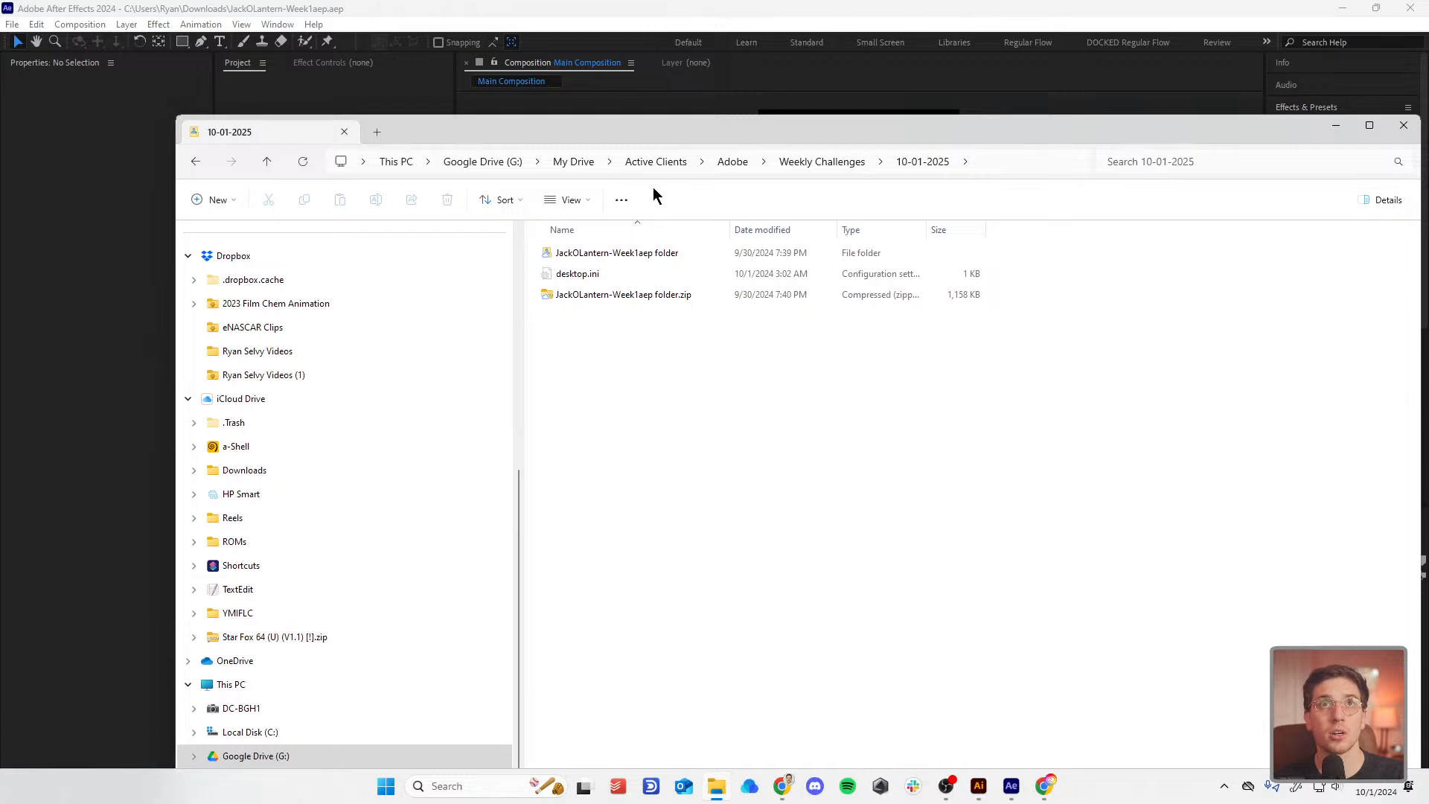
{"action": "double_click", "coordinate": [616, 256]}
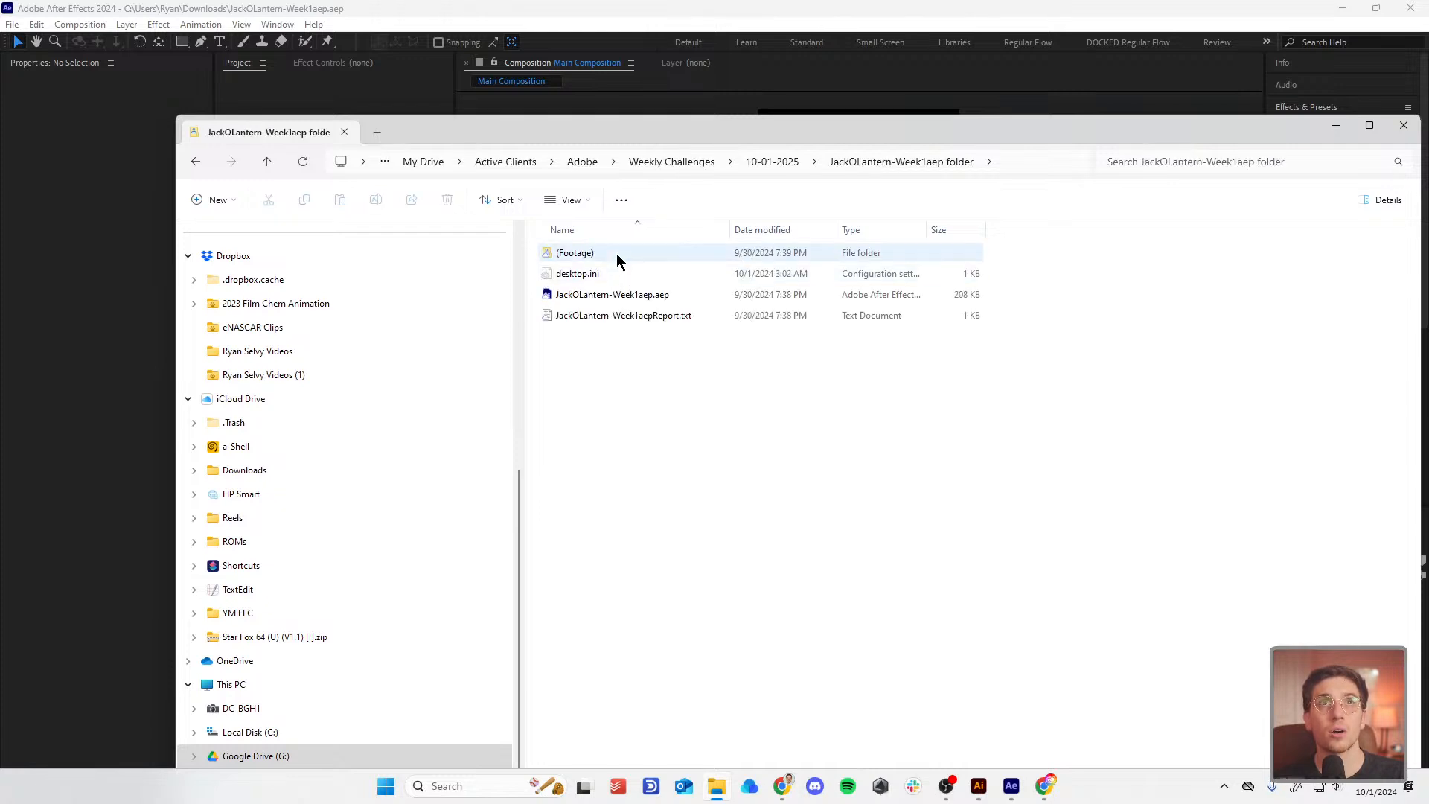
{"action": "left_click", "coordinate": [616, 253]}
{"action": "double_click", "coordinate": [616, 253]}
{"action": "double_click", "coordinate": [615, 251]}
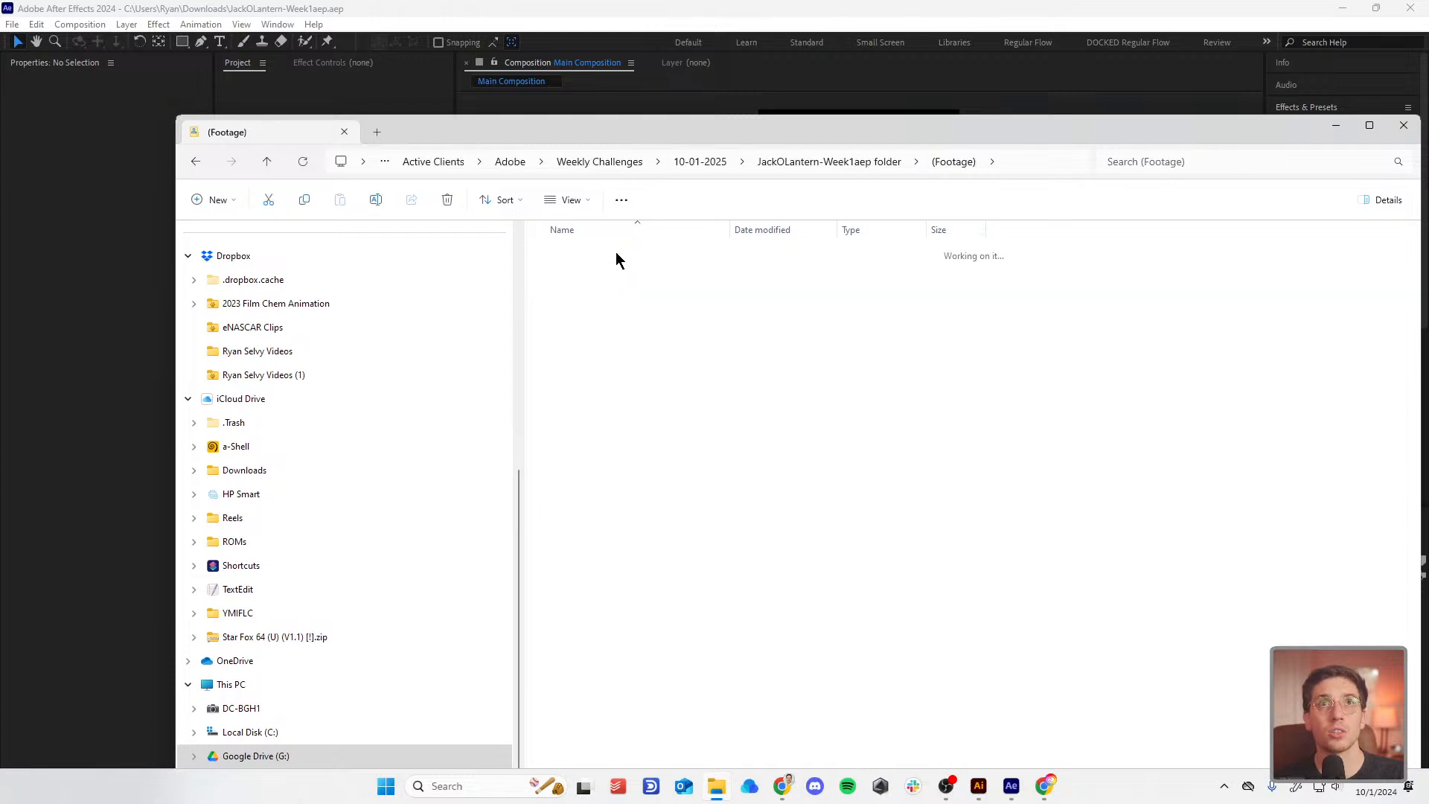
{"action": "left_click", "coordinate": [591, 271]}
{"action": "left_click_drag", "start_coordinate": [665, 123], "coordinate": [1093, 119]}
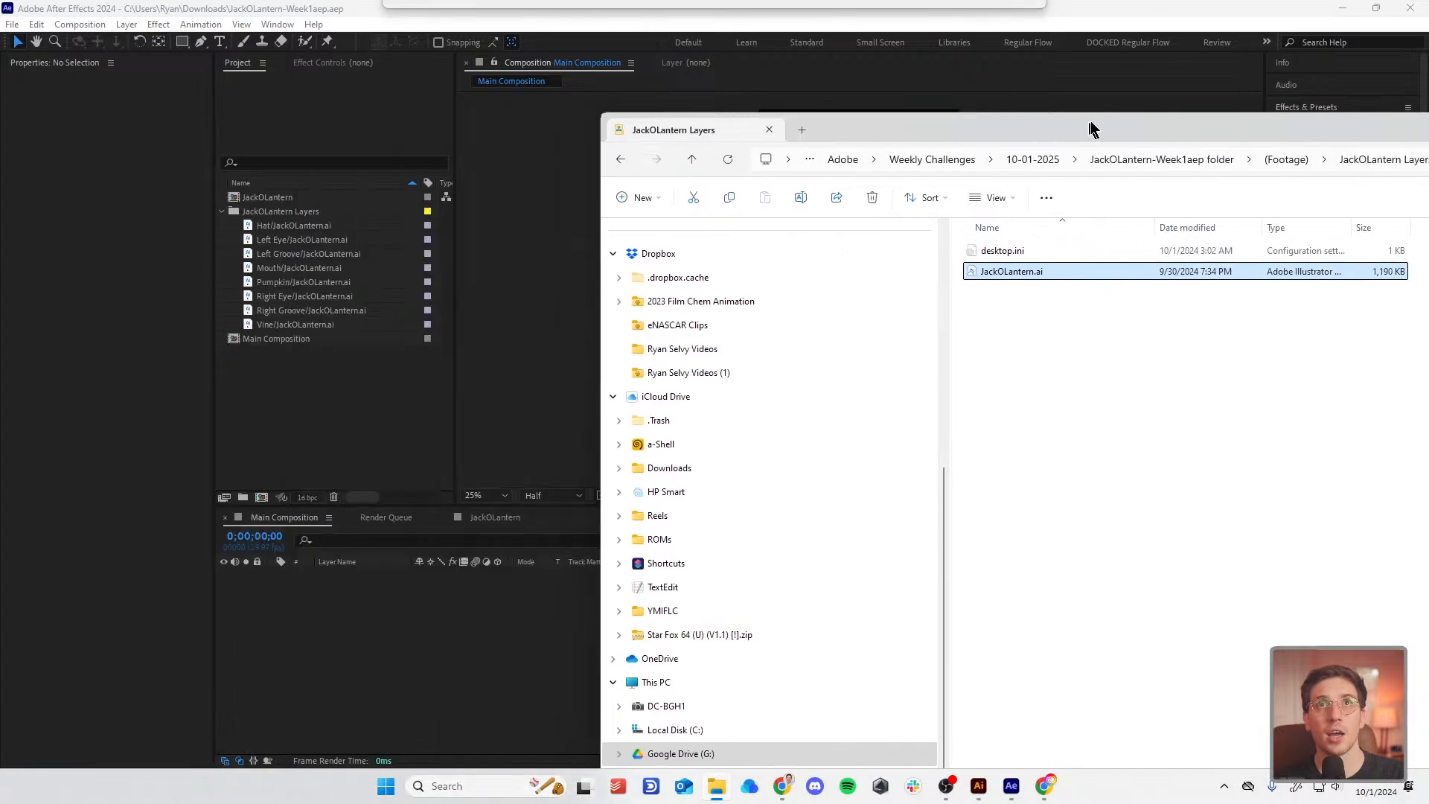
{"action": "left_click_drag", "start_coordinate": [1031, 265], "coordinate": [281, 405]}
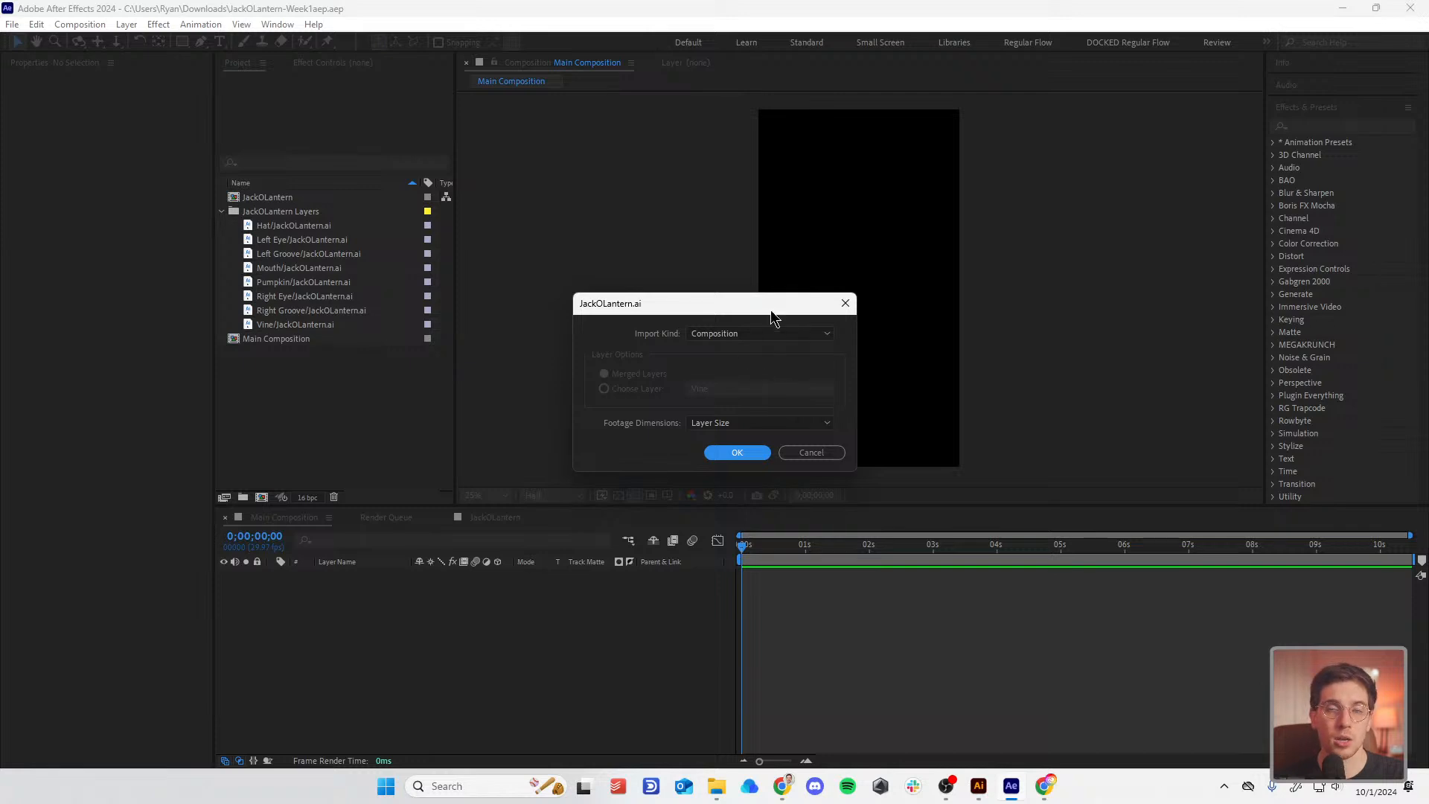
Step: Review the Composition import kind and Layer Size dimensions, cancel, and collapse JackOLantern Layers
{"action": "left_click", "coordinate": [770, 332]}
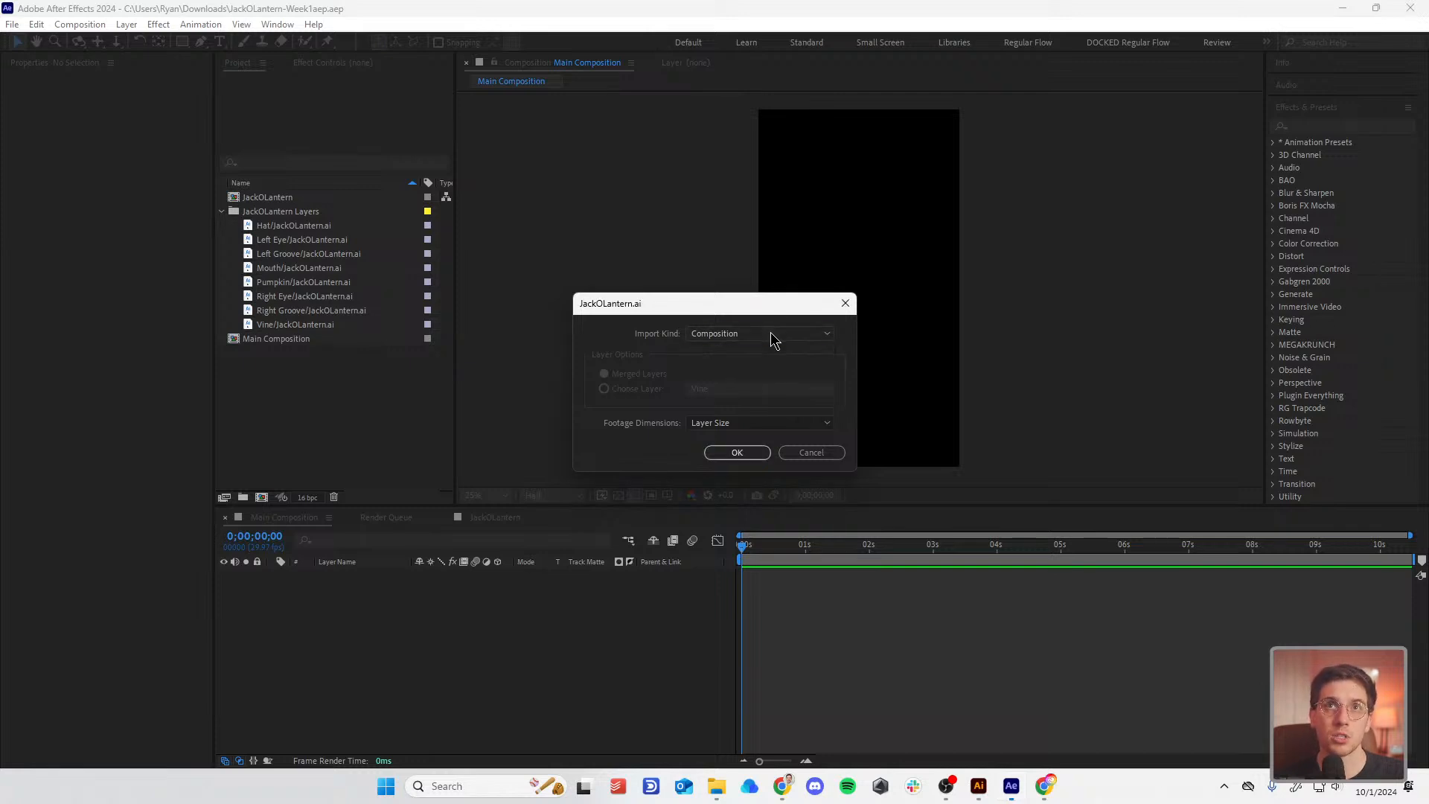
{"action": "left_click", "coordinate": [689, 422]}
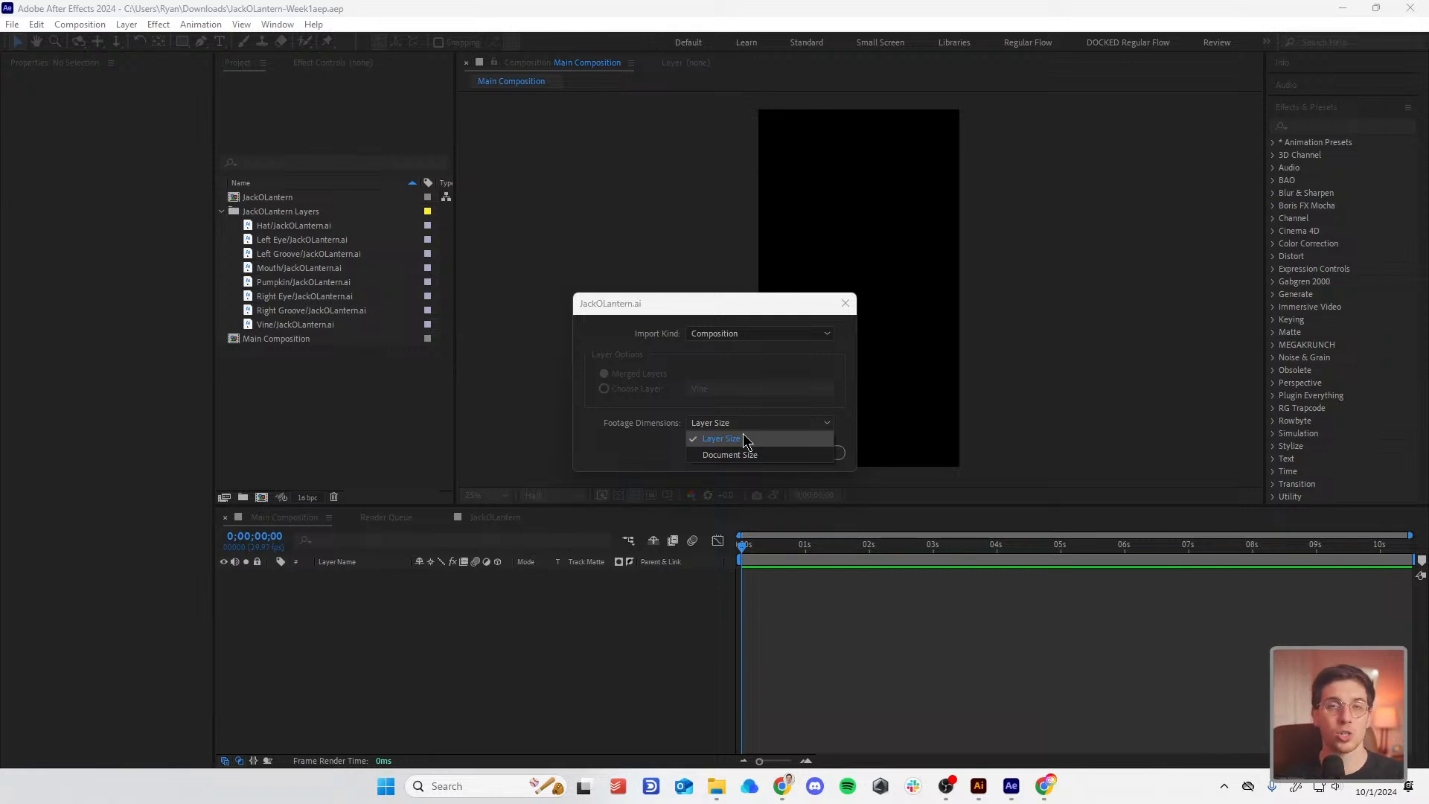
{"action": "left_click", "coordinate": [833, 374]}
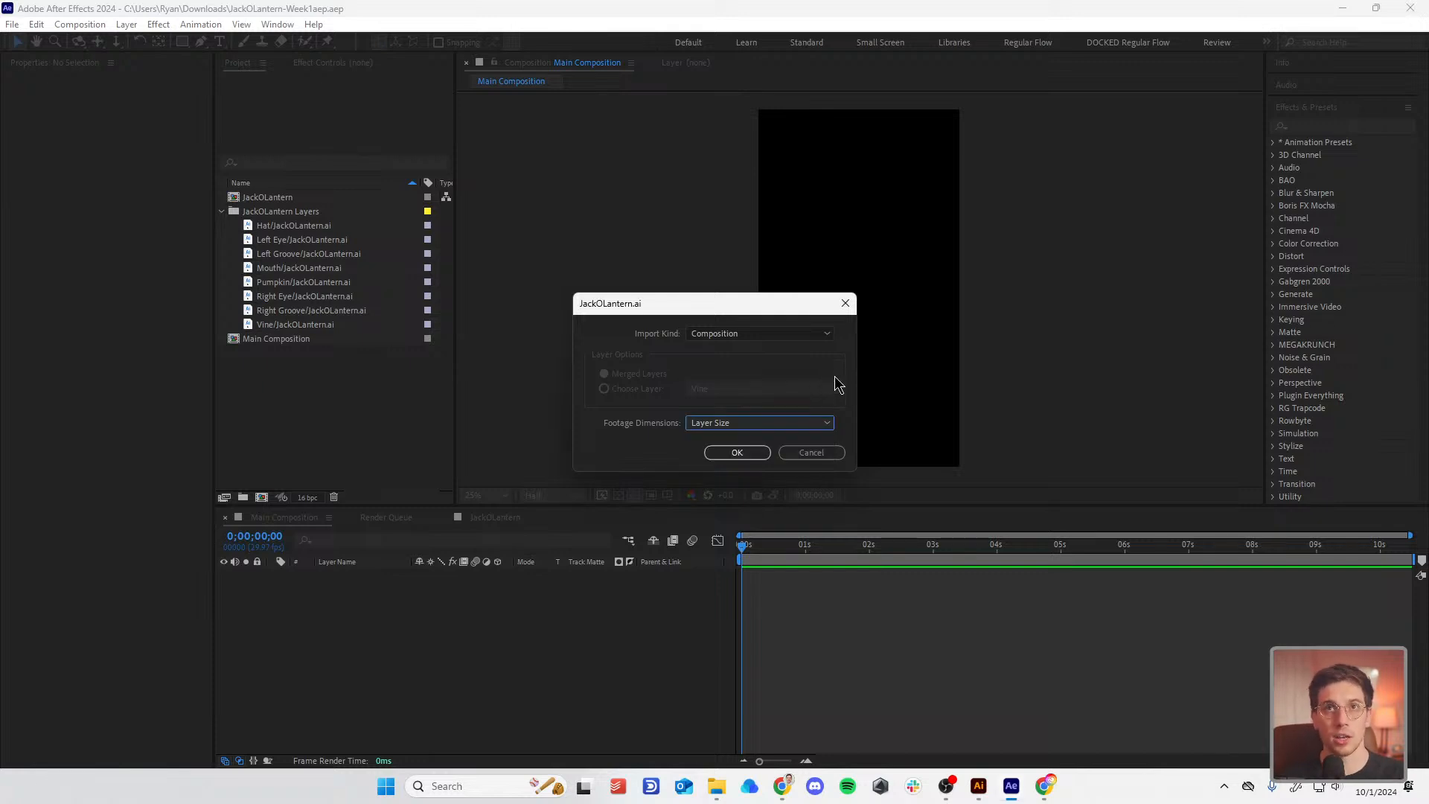
{"action": "left_click", "coordinate": [833, 456]}
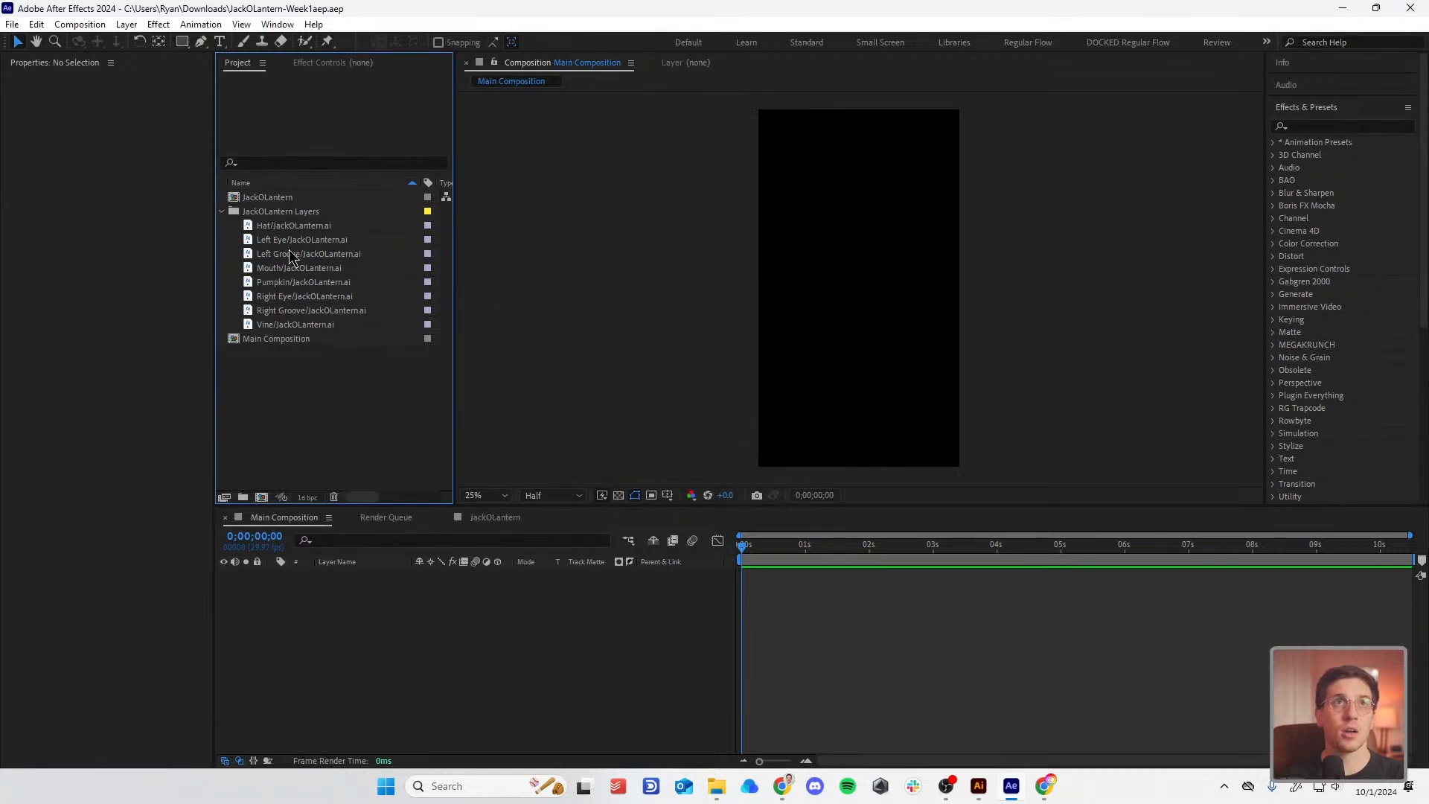
{"action": "left_click", "coordinate": [222, 212]}
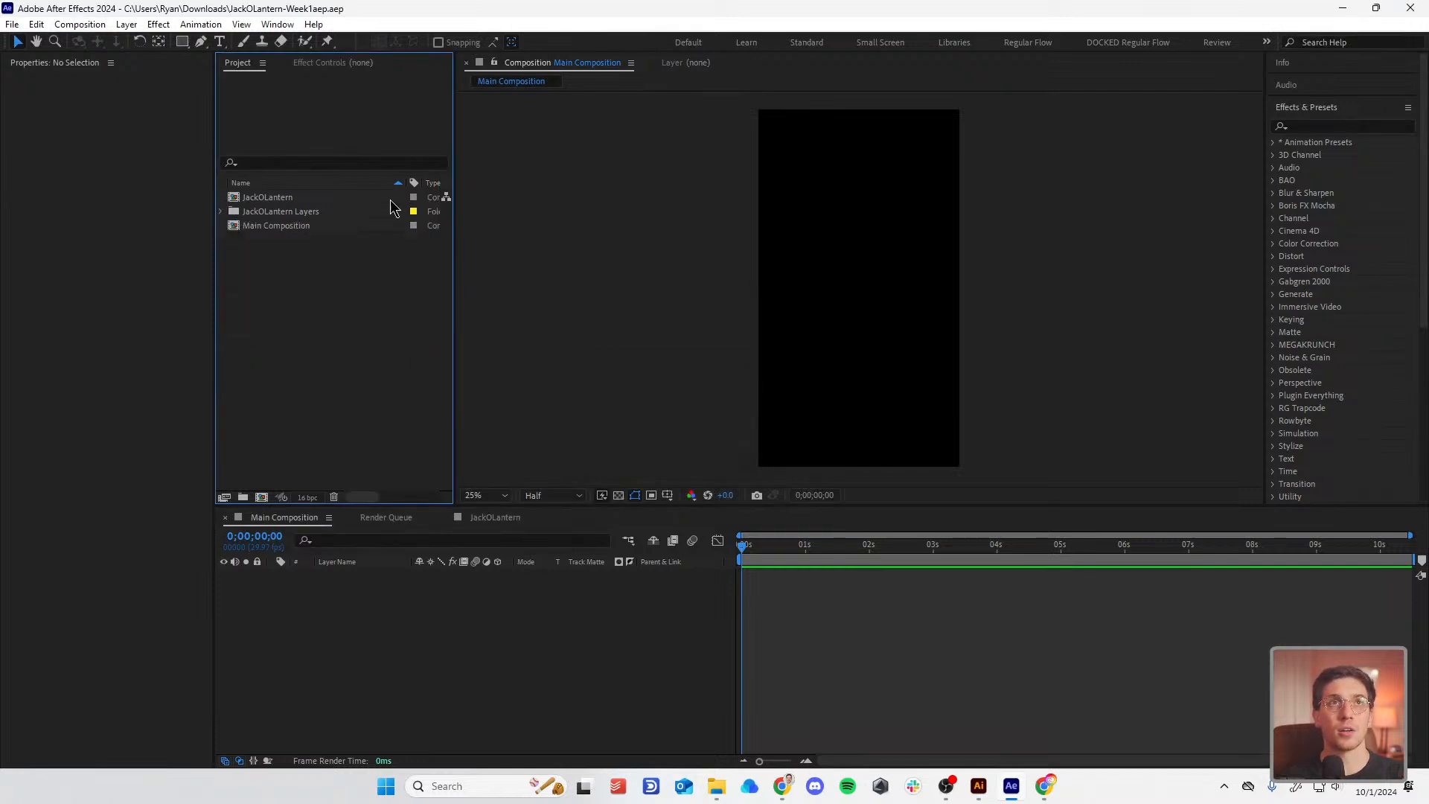
Step: Open the JackOLantern comp and step through its eight layers, ending with Vine selected
{"action": "left_click", "coordinate": [276, 198]}
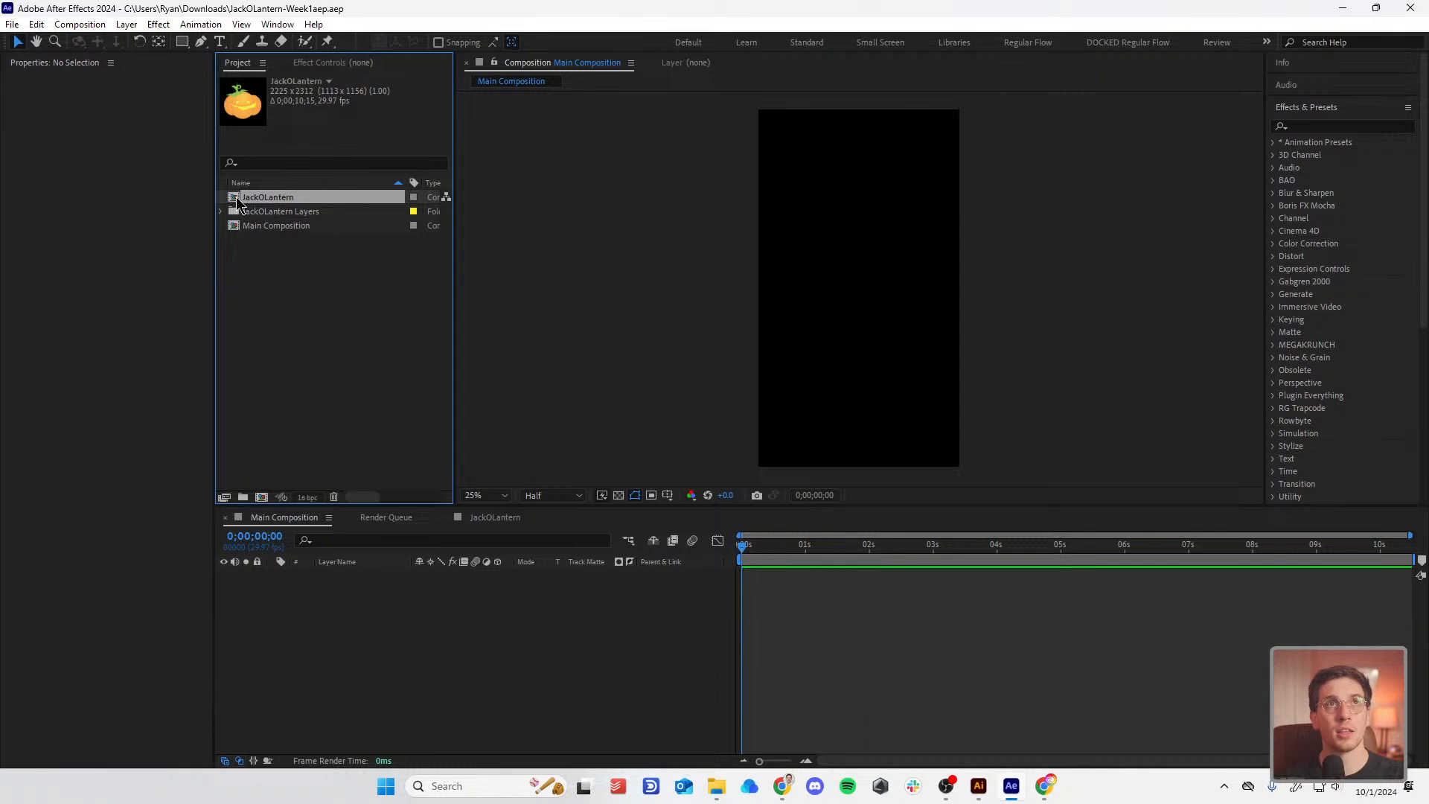
{"action": "double_click", "coordinate": [237, 199]}
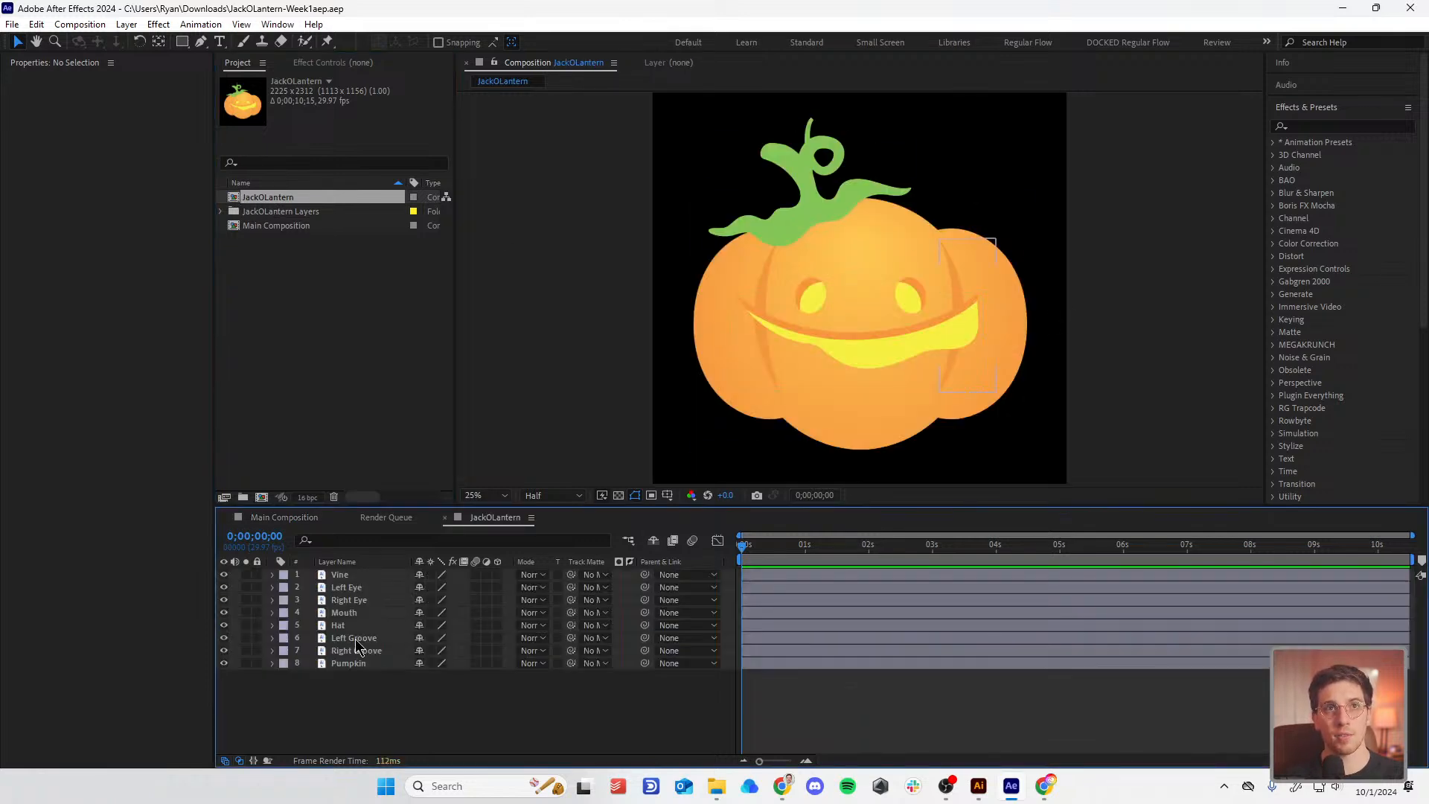
{"action": "left_click", "coordinate": [354, 577]}
{"action": "left_click", "coordinate": [355, 588]}
{"action": "left_click", "coordinate": [353, 600]}
{"action": "left_click", "coordinate": [353, 612]}
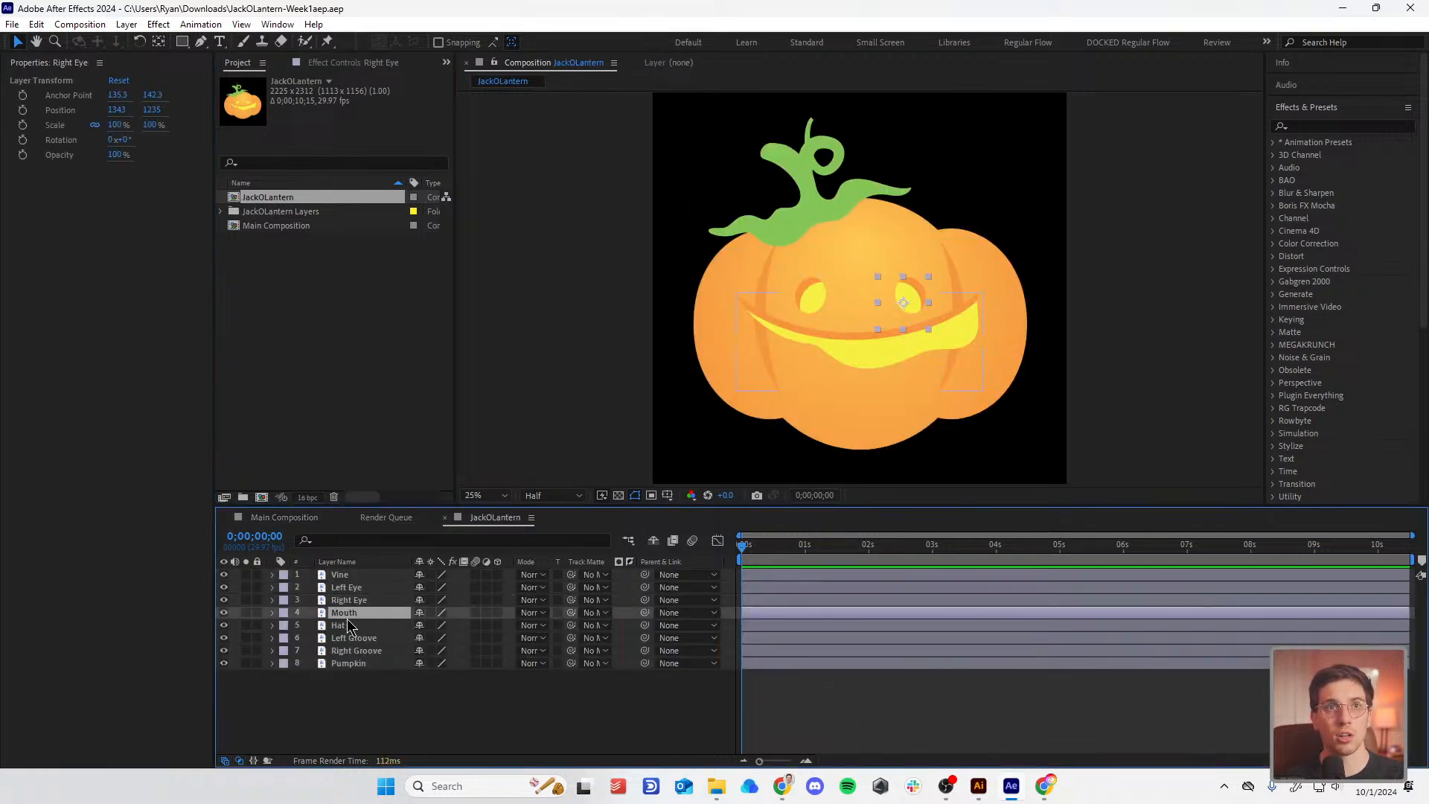
{"action": "left_click", "coordinate": [350, 638]}
{"action": "left_click", "coordinate": [350, 651]}
{"action": "left_click", "coordinate": [349, 664]}
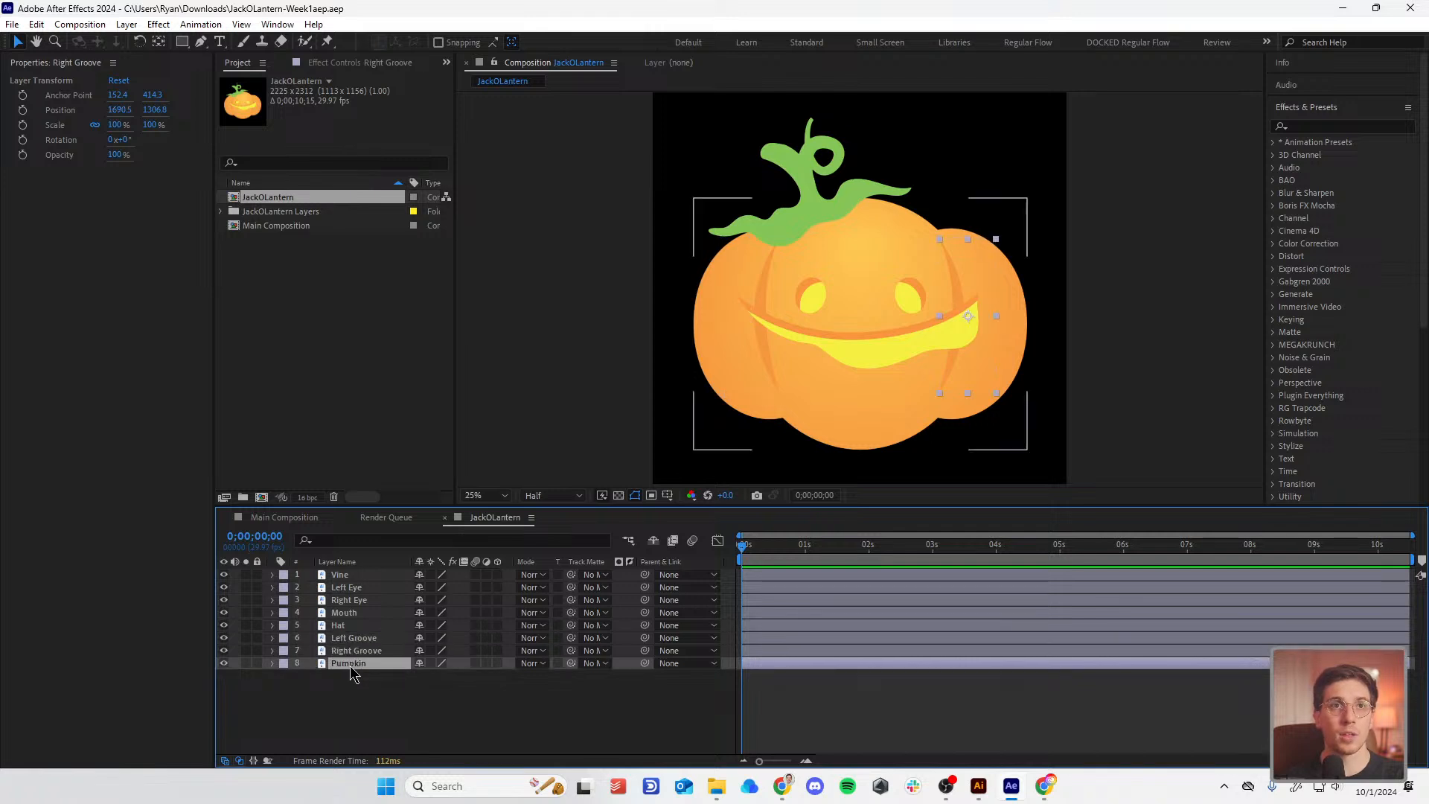
{"action": "left_click", "coordinate": [351, 651]}
{"action": "left_click", "coordinate": [350, 638]}
{"action": "left_click", "coordinate": [351, 625]}
{"action": "left_click", "coordinate": [351, 612]}
{"action": "left_click", "coordinate": [351, 600]}
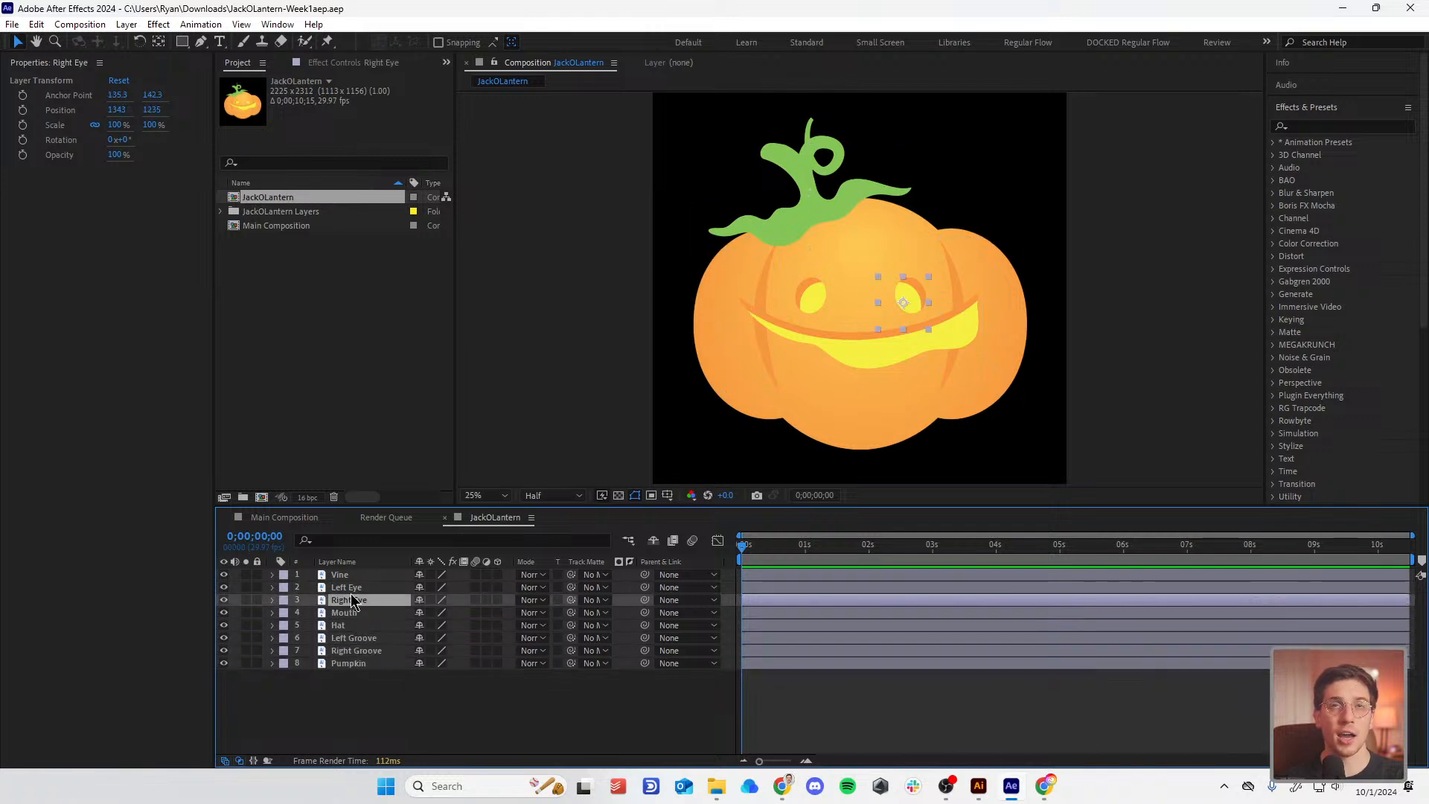
{"action": "left_click", "coordinate": [352, 587]}
{"action": "left_click", "coordinate": [349, 576]}
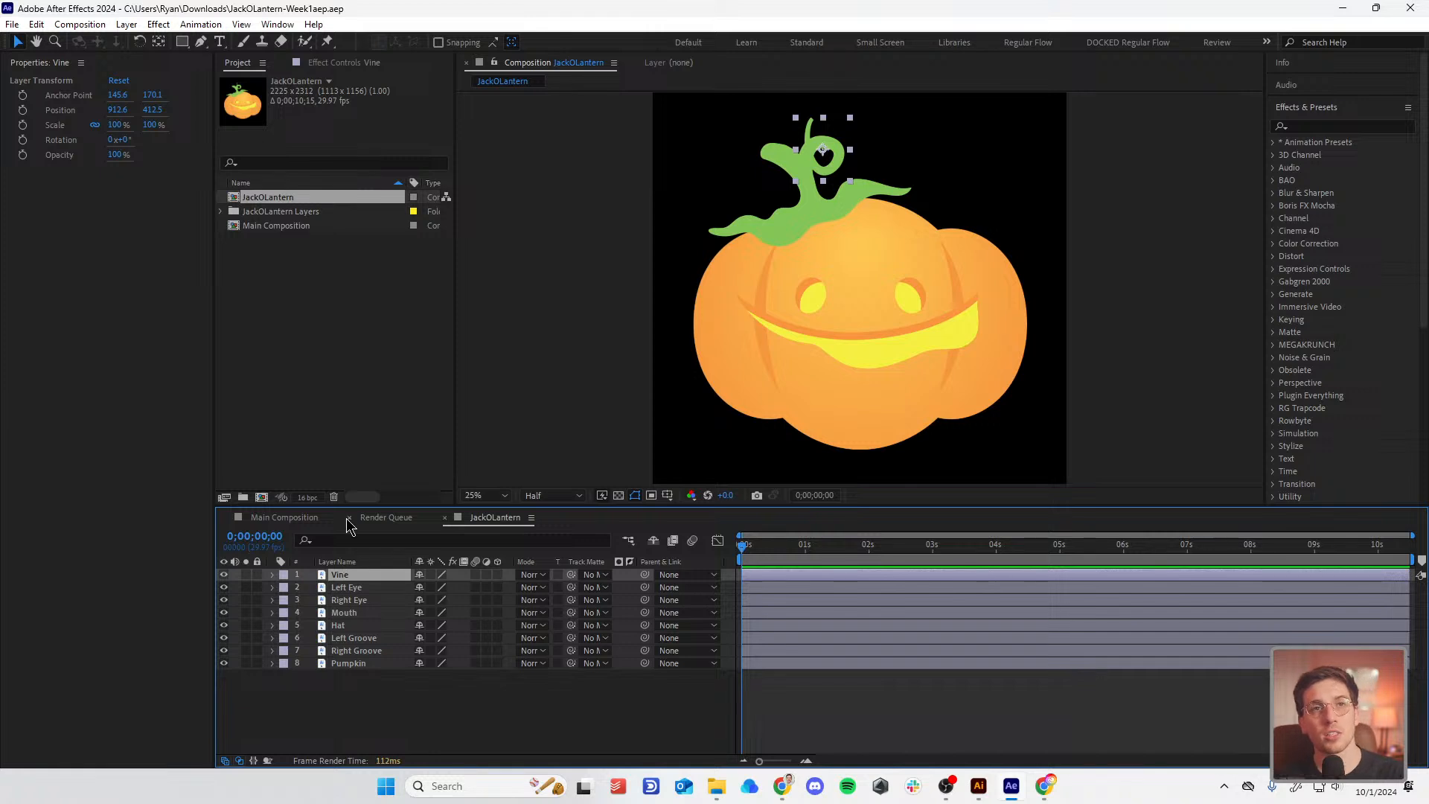
Step: Convert Vine to a Vine Outlines shape layer with Create Shapes from Vector Layer, framing the vine
{"action": "right_click", "coordinate": [346, 584]}
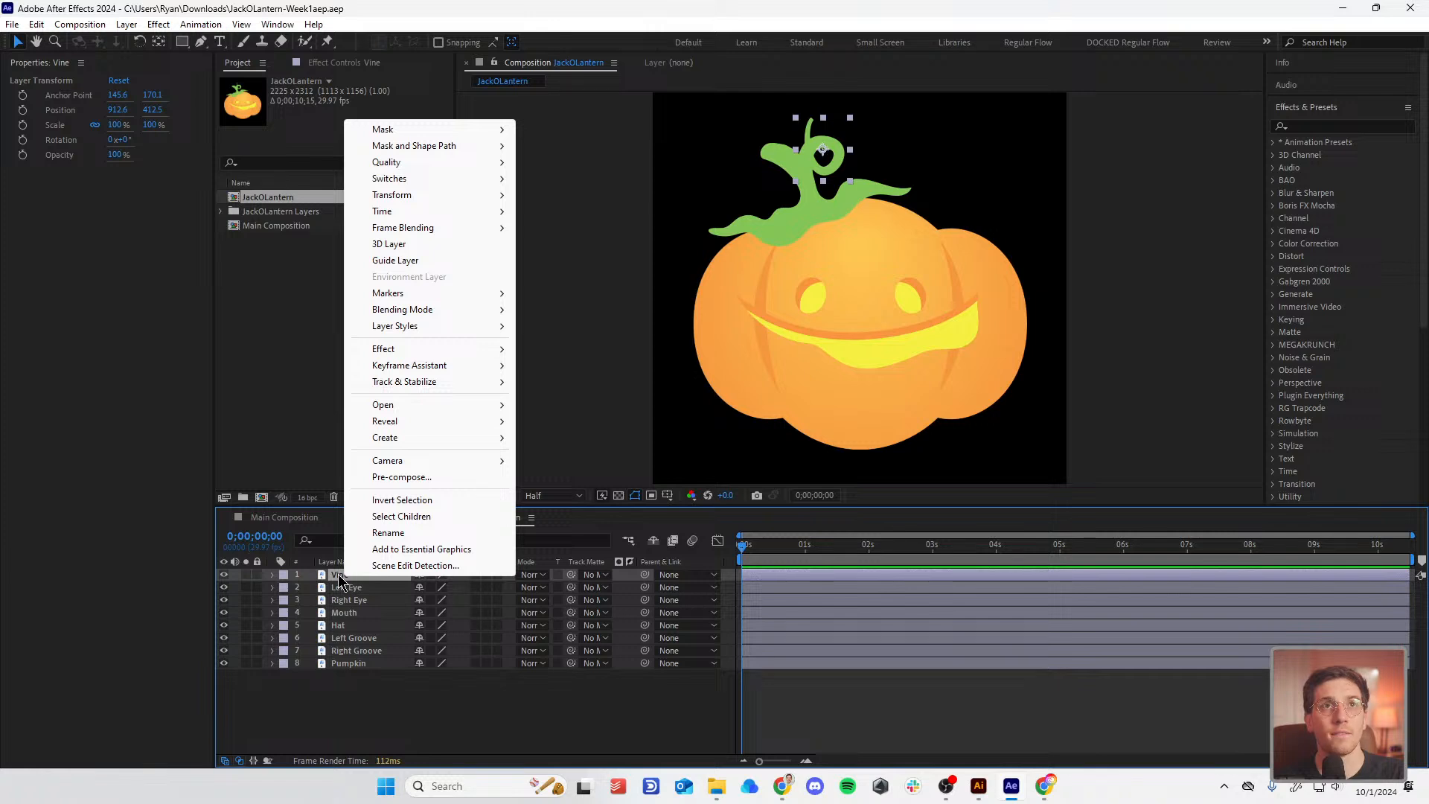
{"action": "mouse_move", "coordinate": [439, 440]}
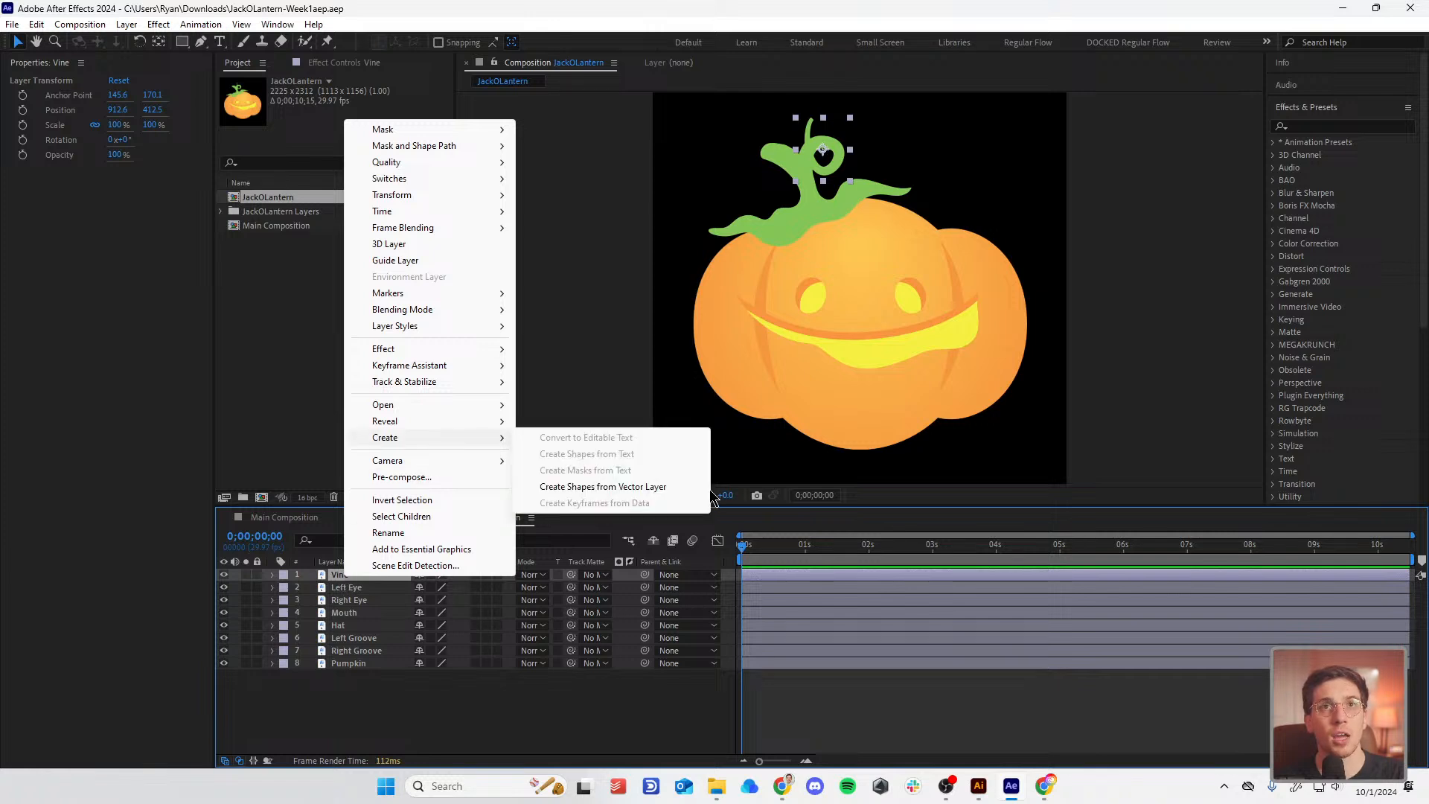
{"action": "left_click", "coordinate": [676, 492]}
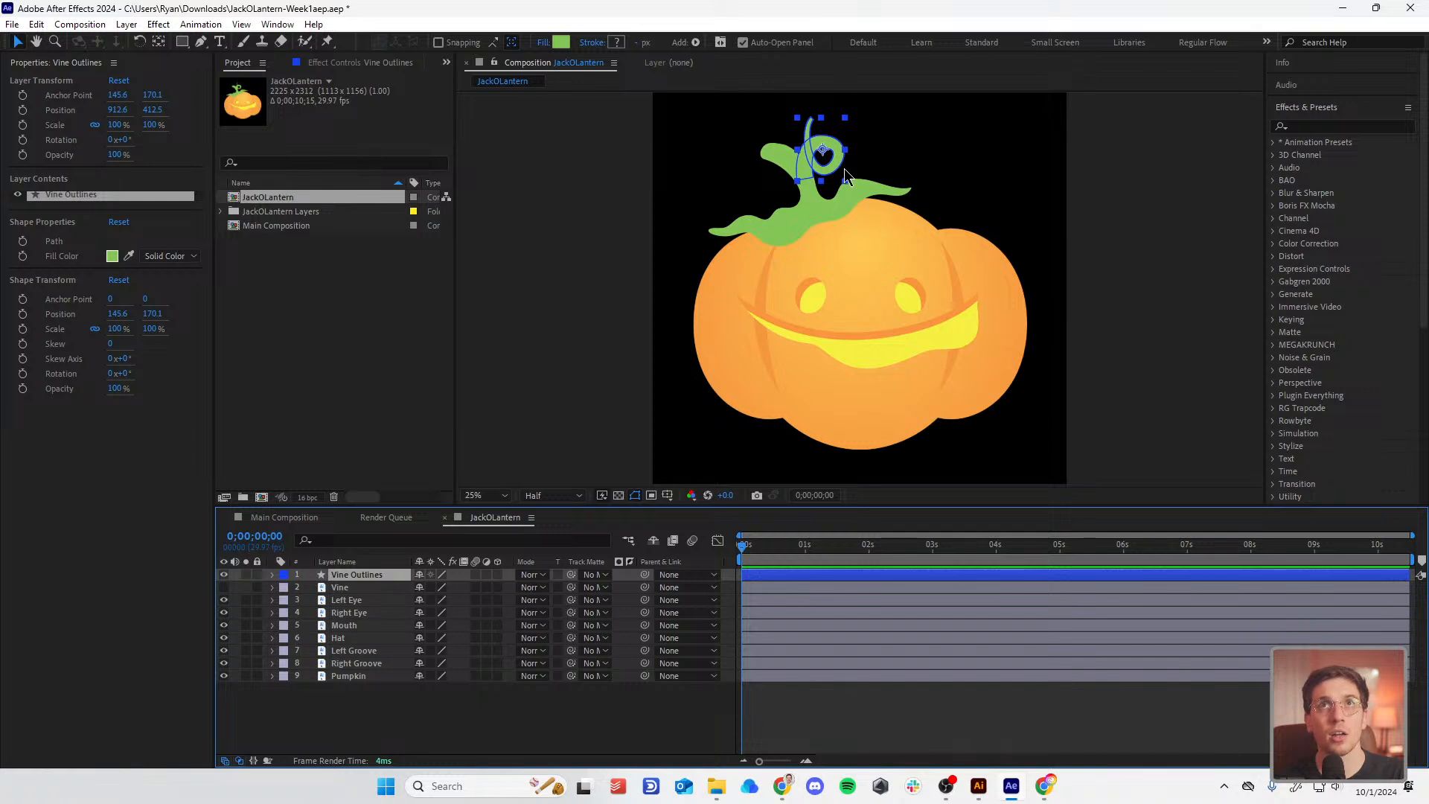
{"action": "key", "text": "period"}
{"action": "left_click_drag", "start_coordinate": [846, 173], "coordinate": [827, 390]}
{"action": "left_click_drag", "start_coordinate": [831, 295], "coordinate": [847, 387]}
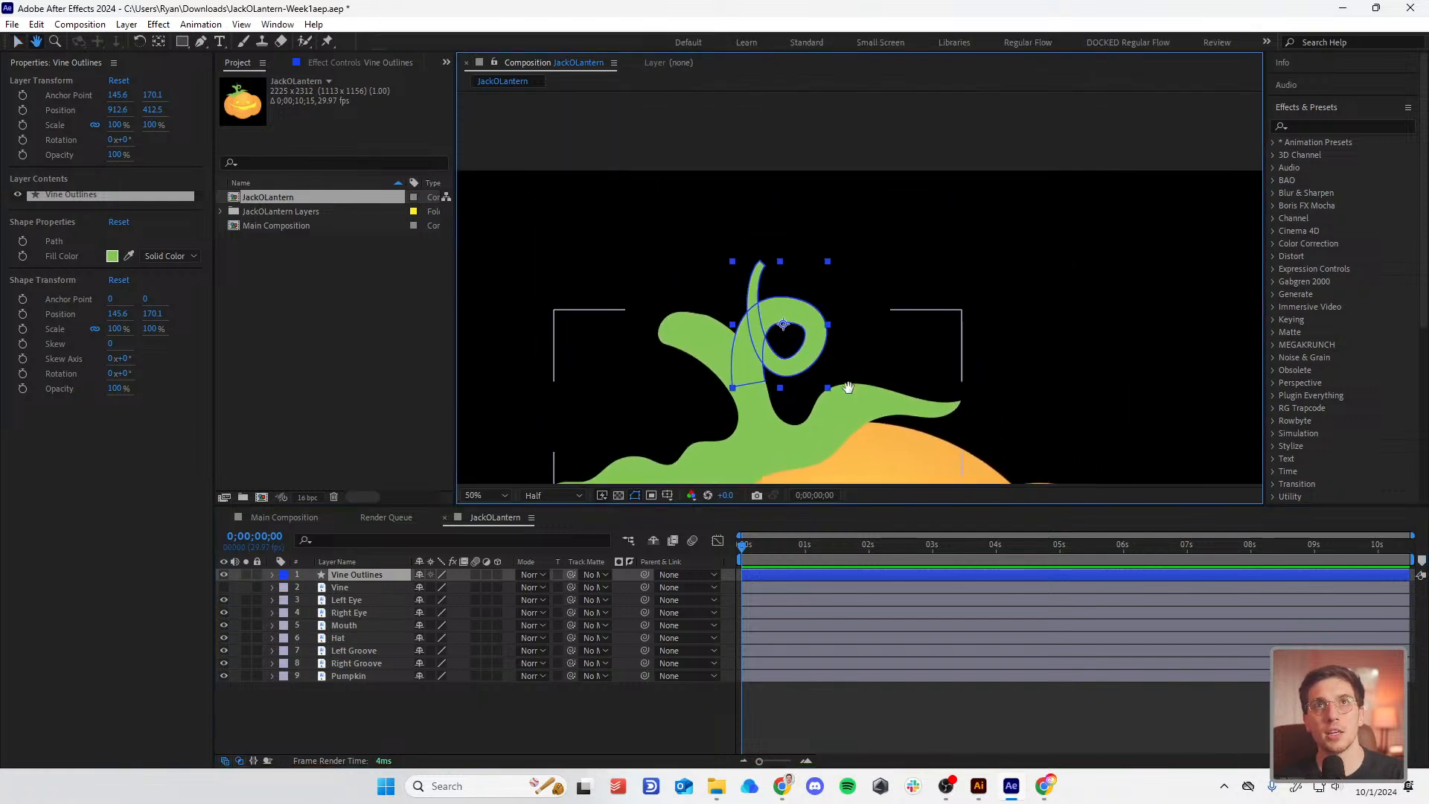
{"action": "scroll", "coordinate": [823, 360], "scroll_direction": "up", "scroll_amount": 1}
{"action": "left_click_drag", "start_coordinate": [681, 383], "coordinate": [745, 304]}
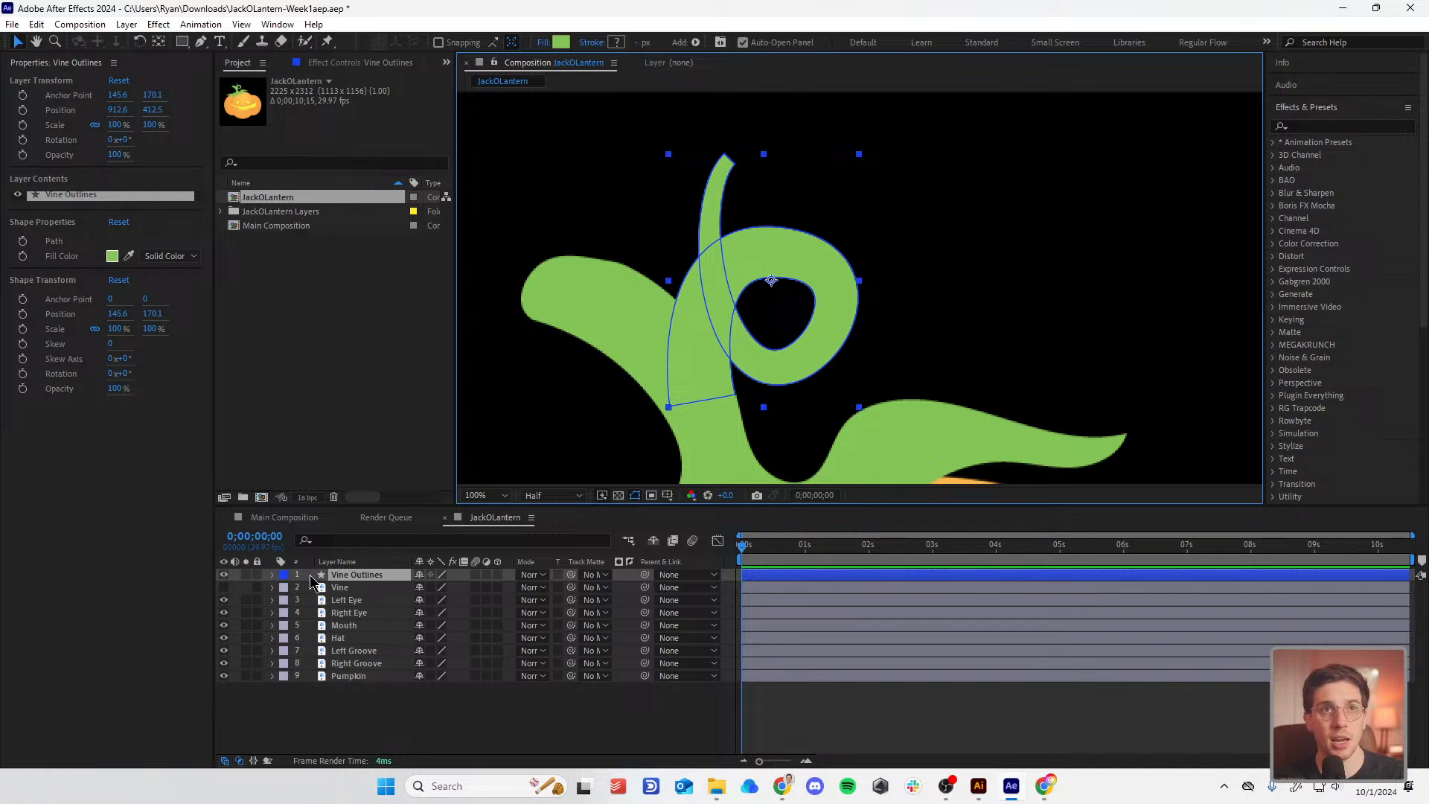
Step: Expand Vine Outlines > Contents > Group 1 > Path 1 and set a Path keyframe at 0;00;00;00
{"action": "left_click", "coordinate": [272, 576]}
{"action": "left_click", "coordinate": [286, 588]}
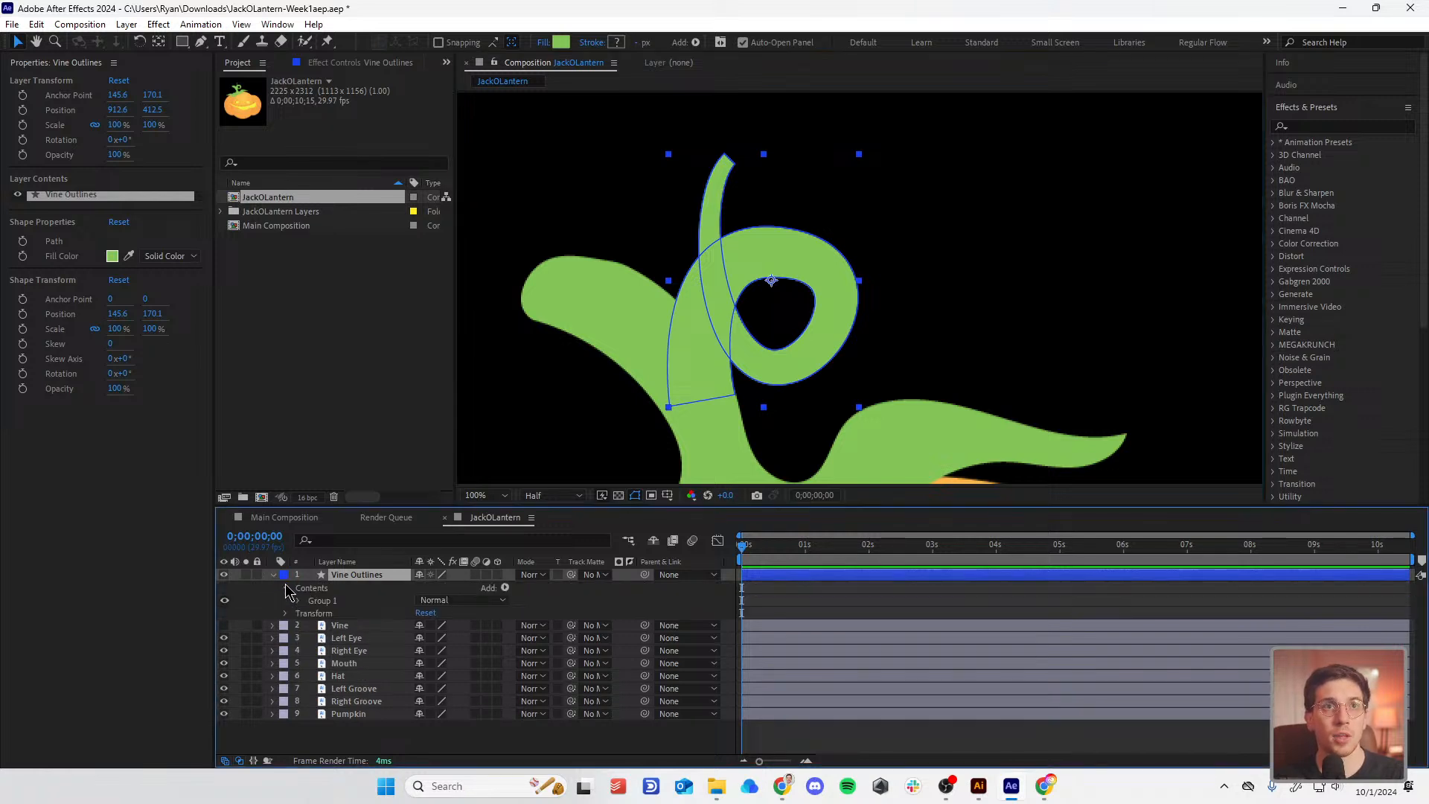
{"action": "left_click", "coordinate": [299, 601]}
{"action": "left_click", "coordinate": [311, 613]}
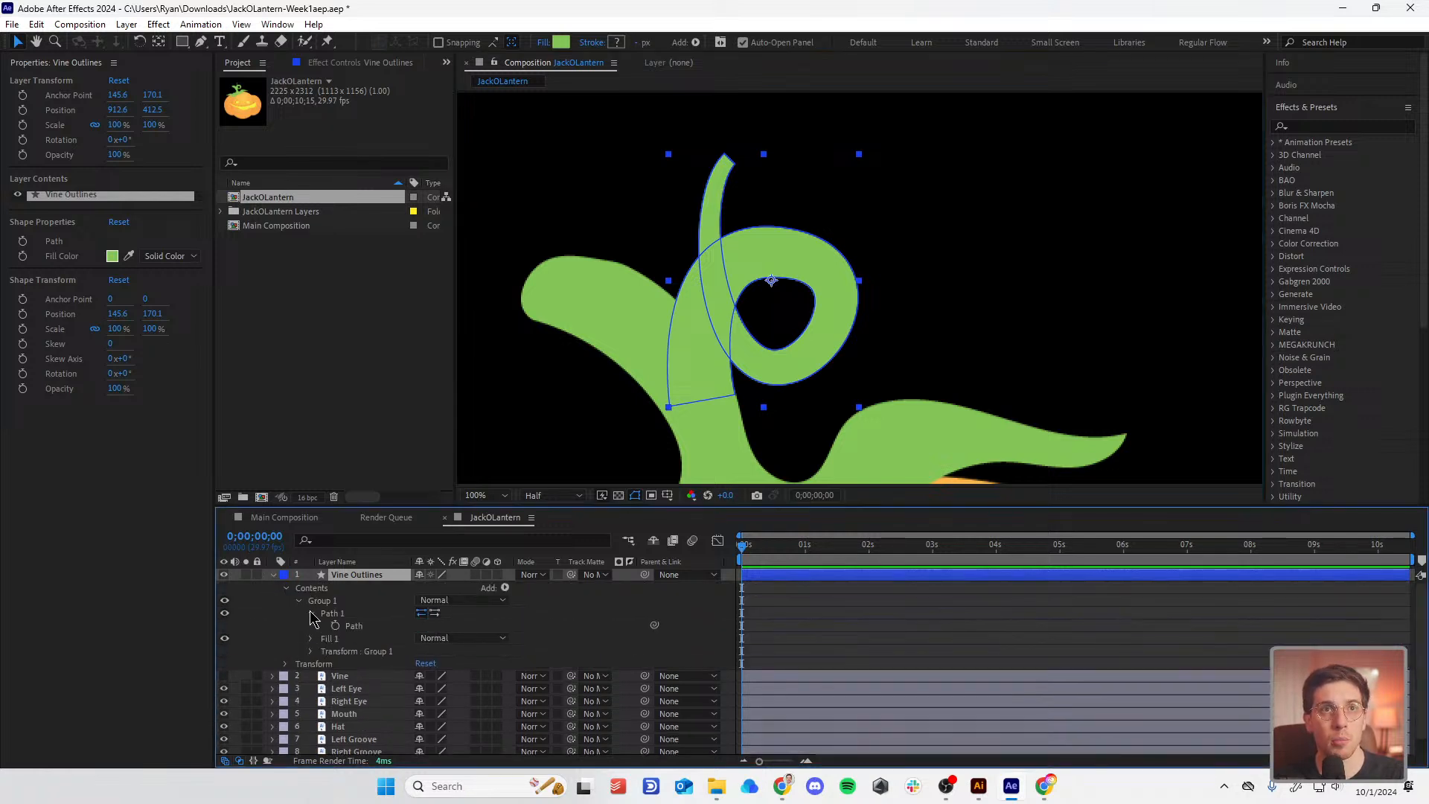
{"action": "left_click", "coordinate": [358, 627]}
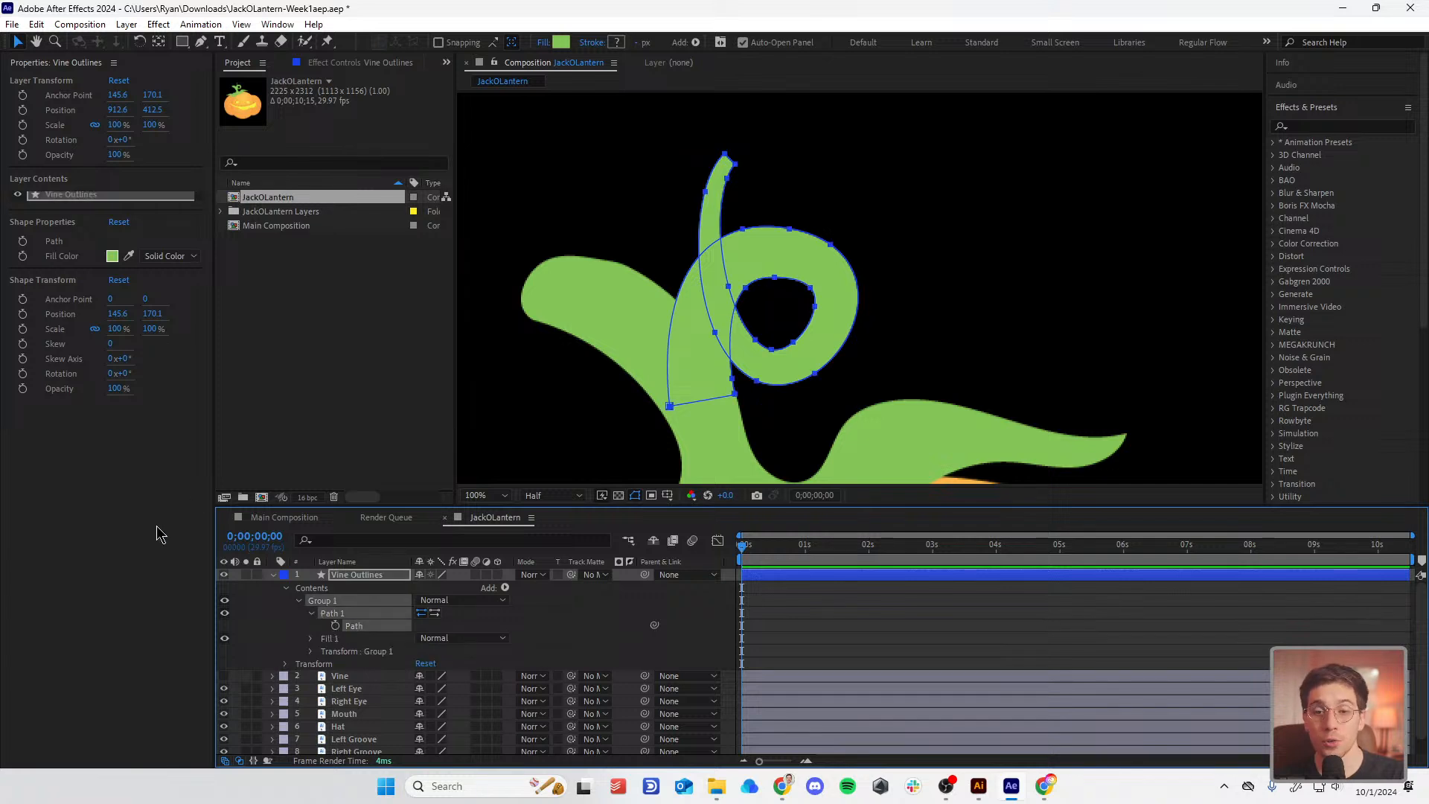
{"action": "left_click", "coordinate": [134, 523]}
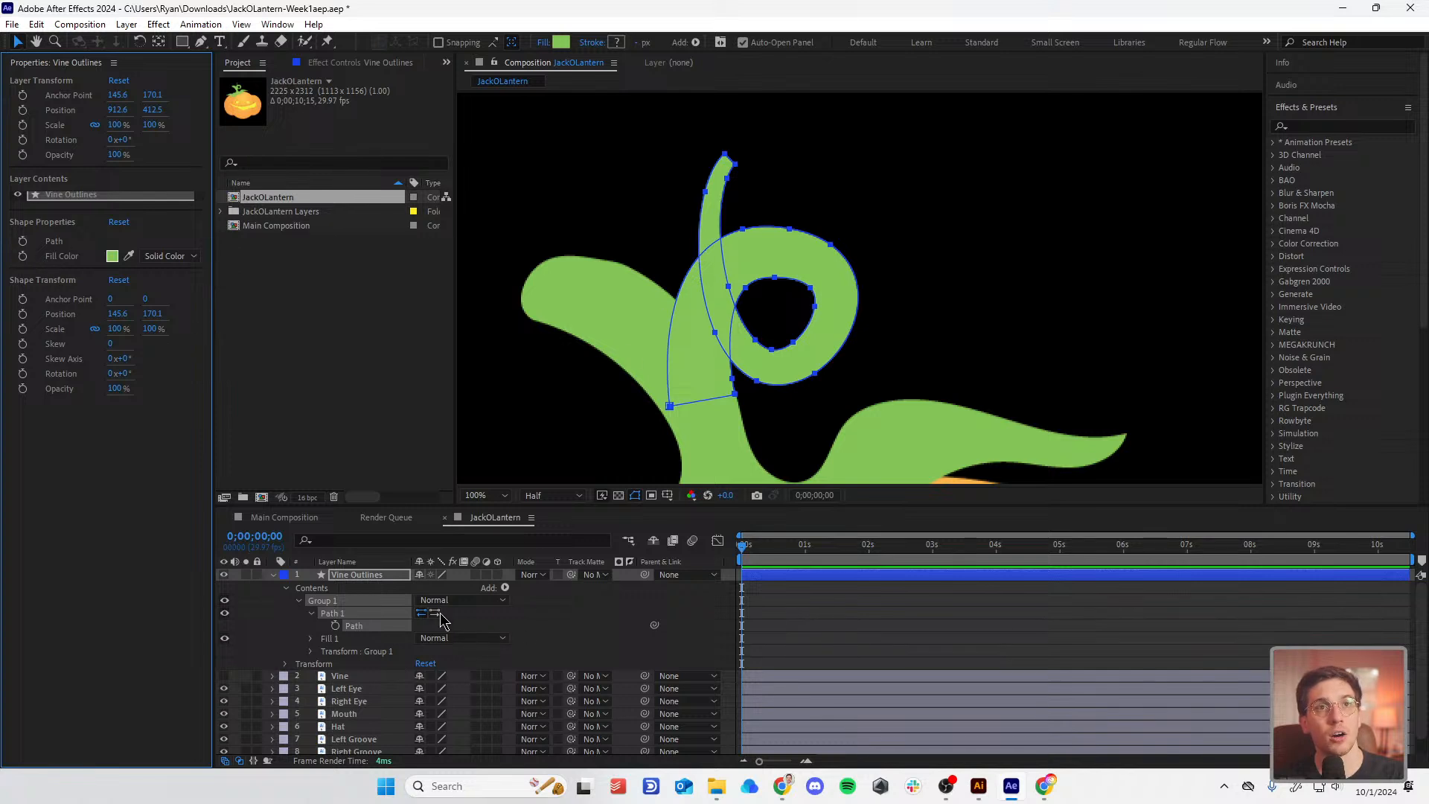
{"action": "left_click", "coordinate": [371, 578]}
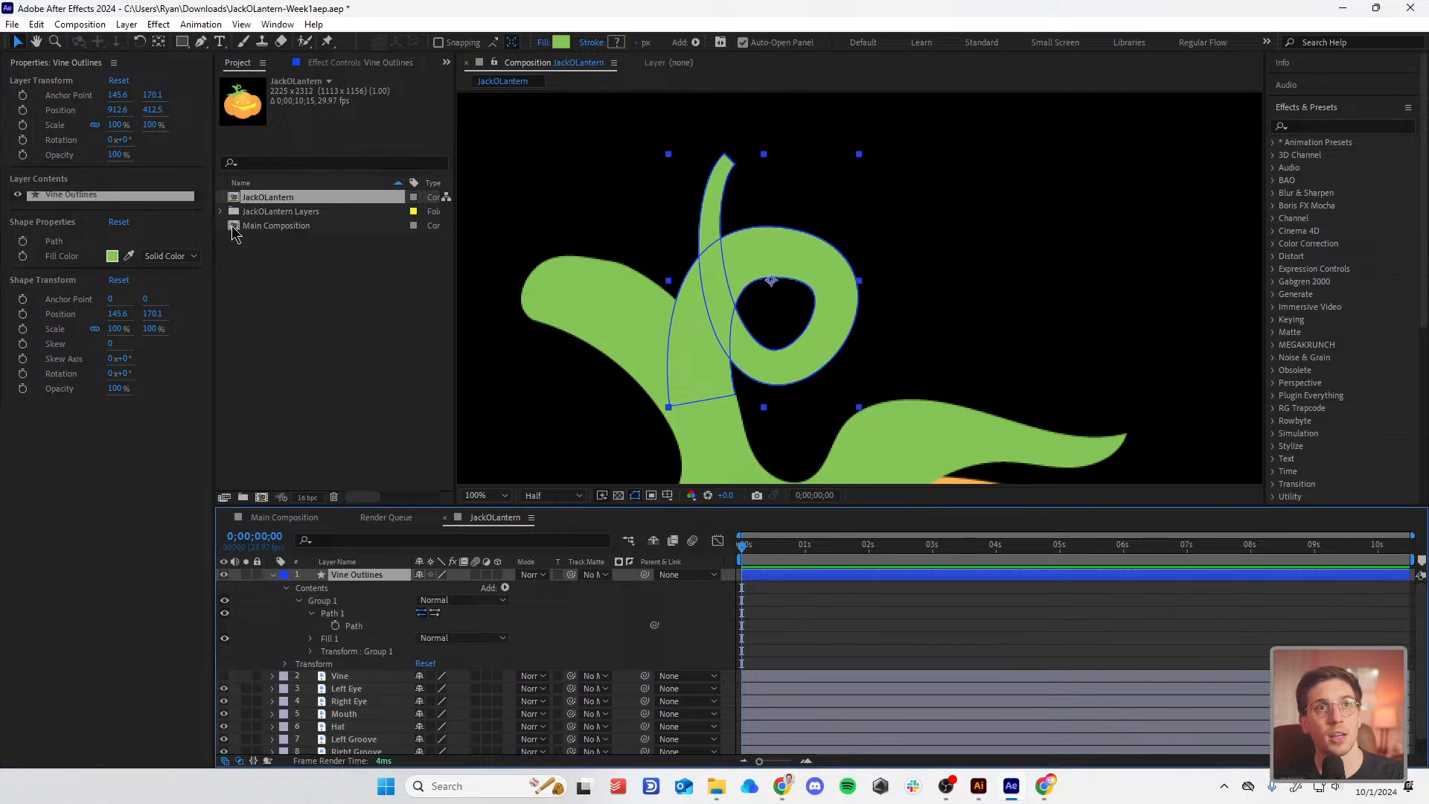
{"action": "left_click", "coordinate": [23, 241]}
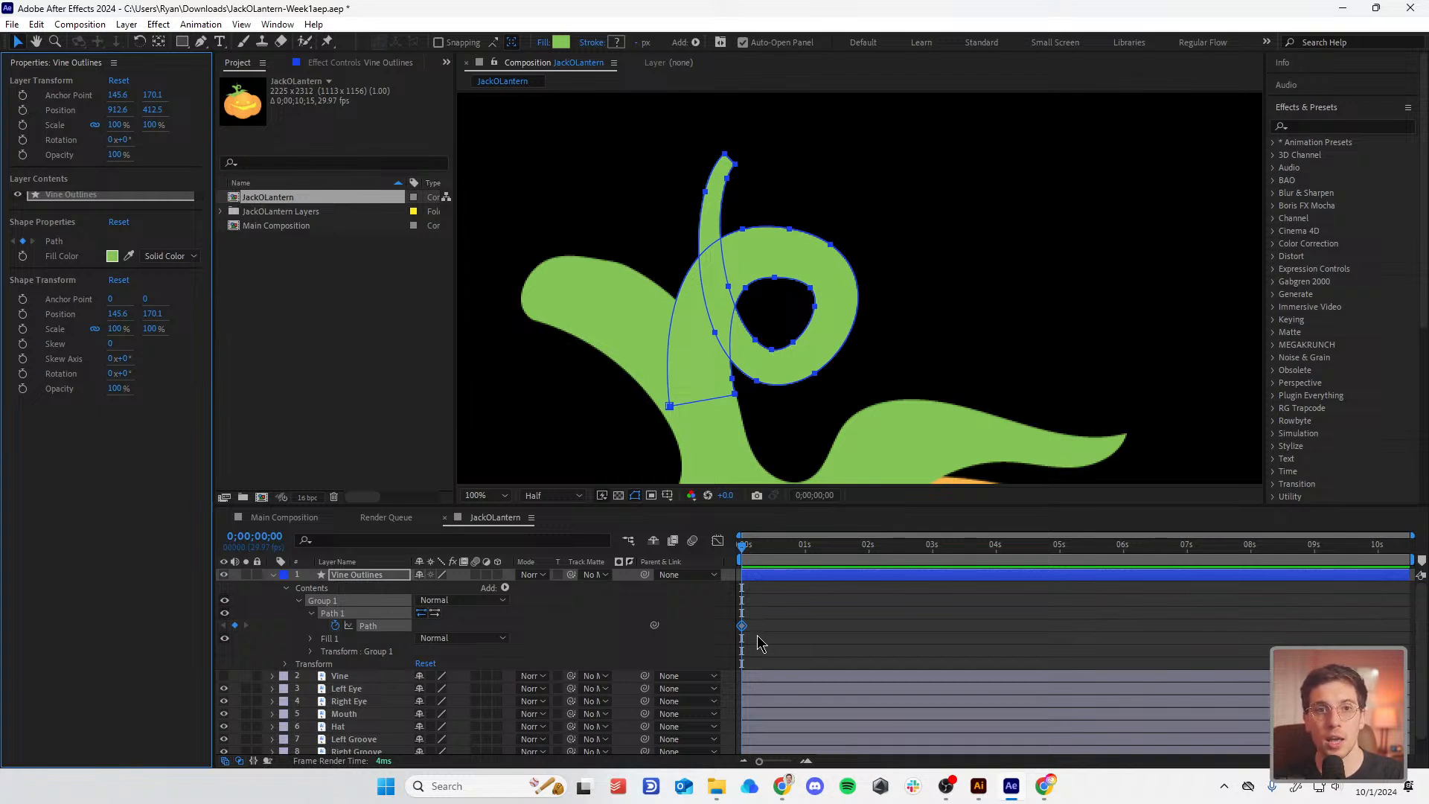
{"action": "left_click_drag", "start_coordinate": [742, 548], "coordinate": [724, 553]}
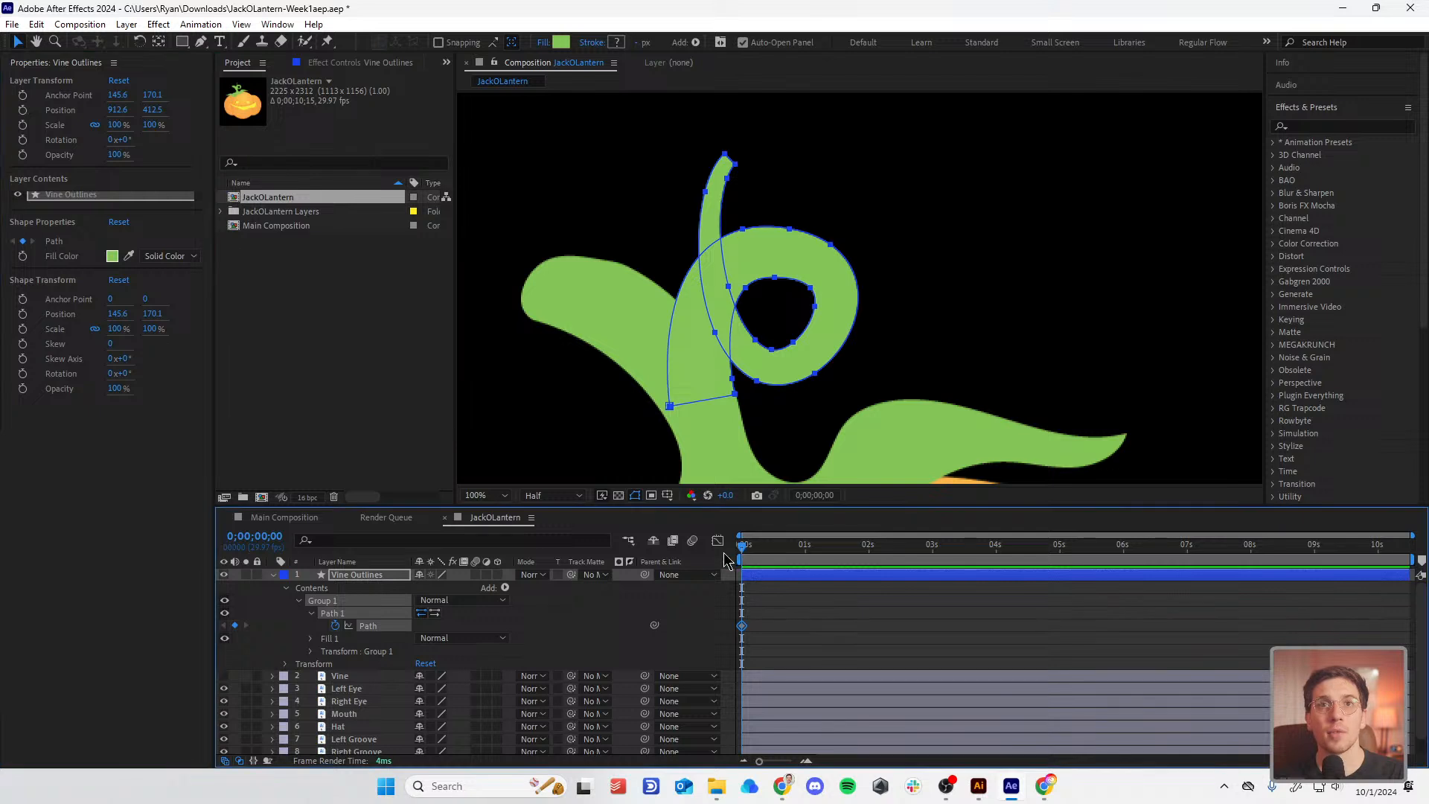
Step: At 0;00;00;24, free-transform the selected vine vertices to rotate the tip clockwise and shift it up-right
{"action": "key", "text": "space"}
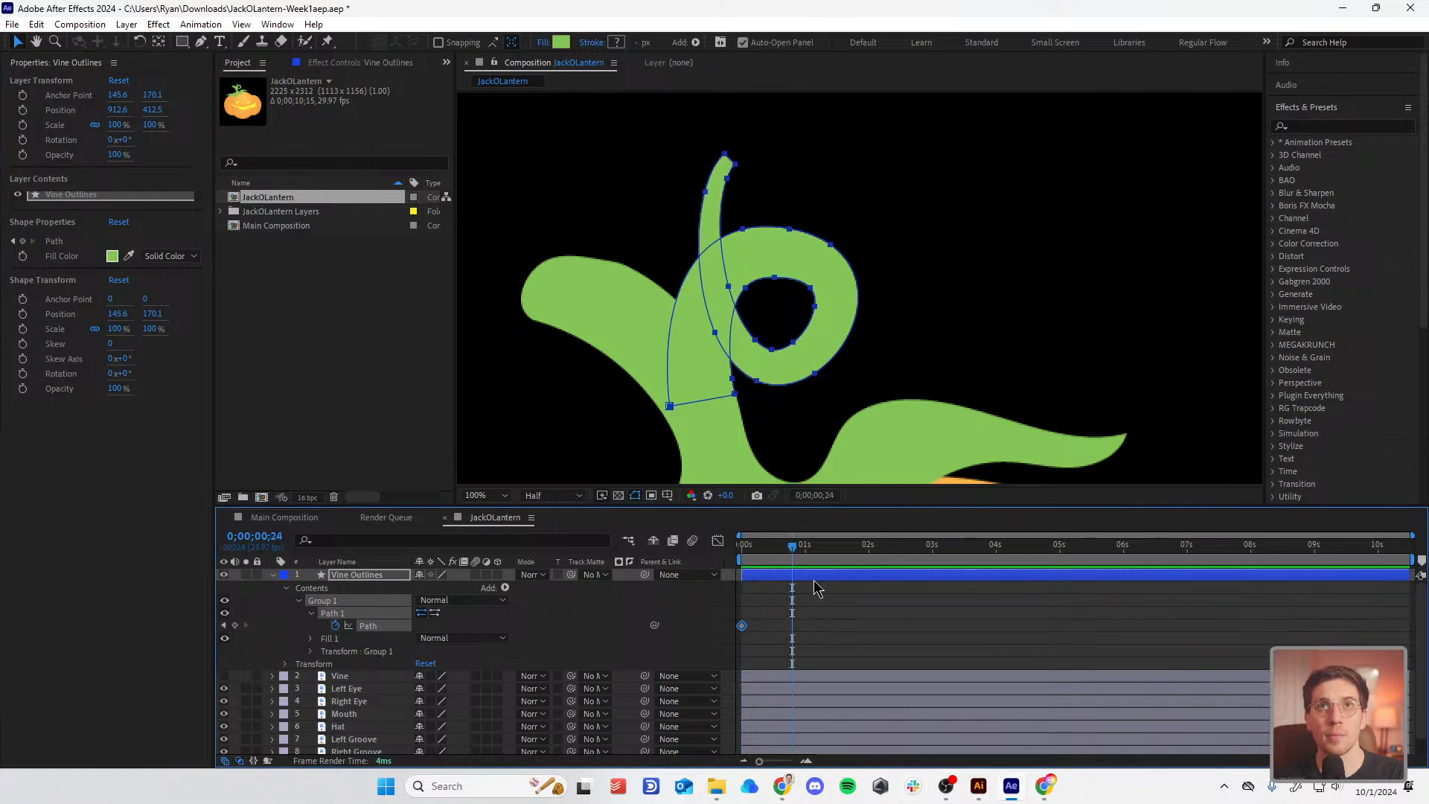
{"action": "left_click_drag", "start_coordinate": [781, 328], "coordinate": [750, 398]}
{"action": "left_click", "coordinate": [715, 332], "text": "shift"}
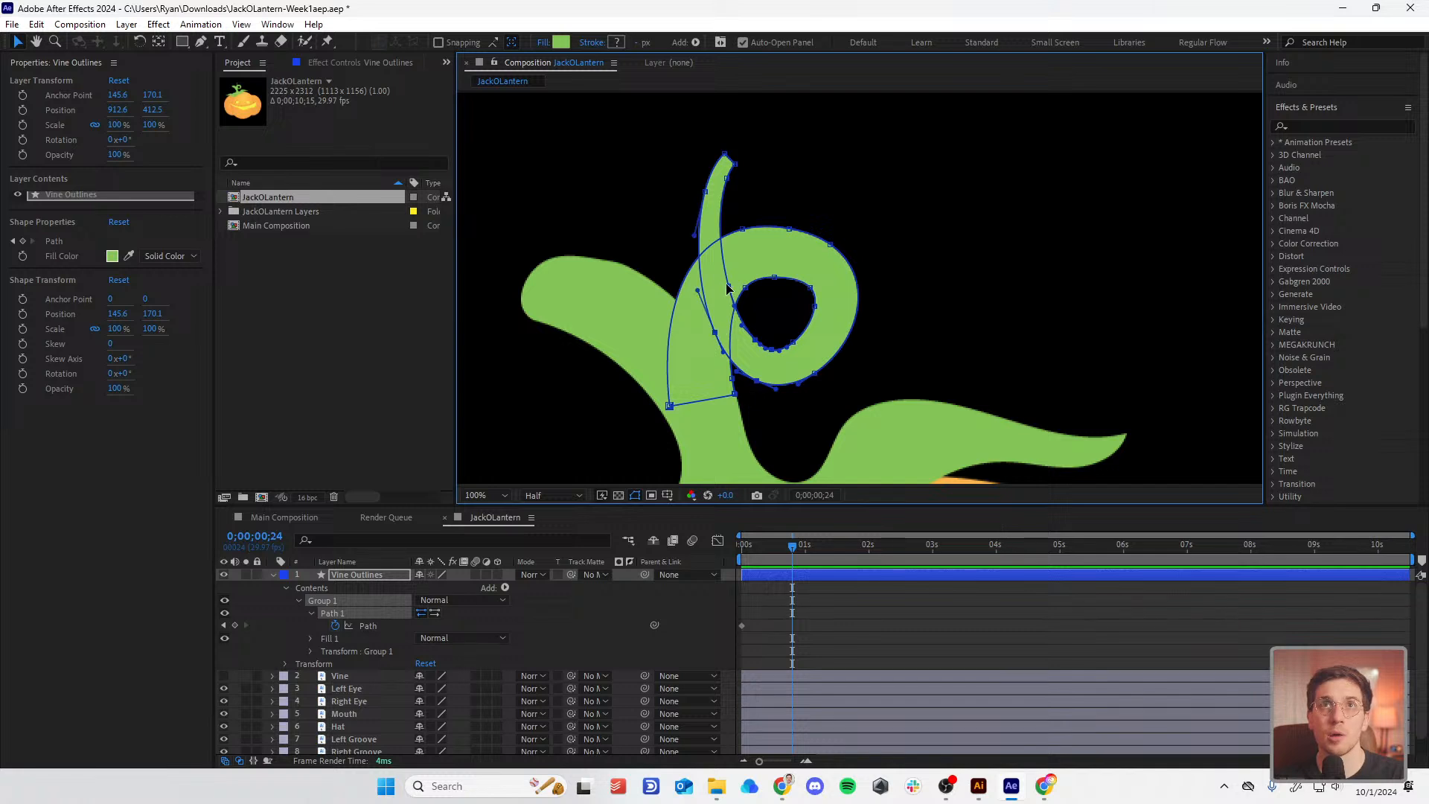
{"action": "left_click", "coordinate": [728, 285], "text": "shift"}
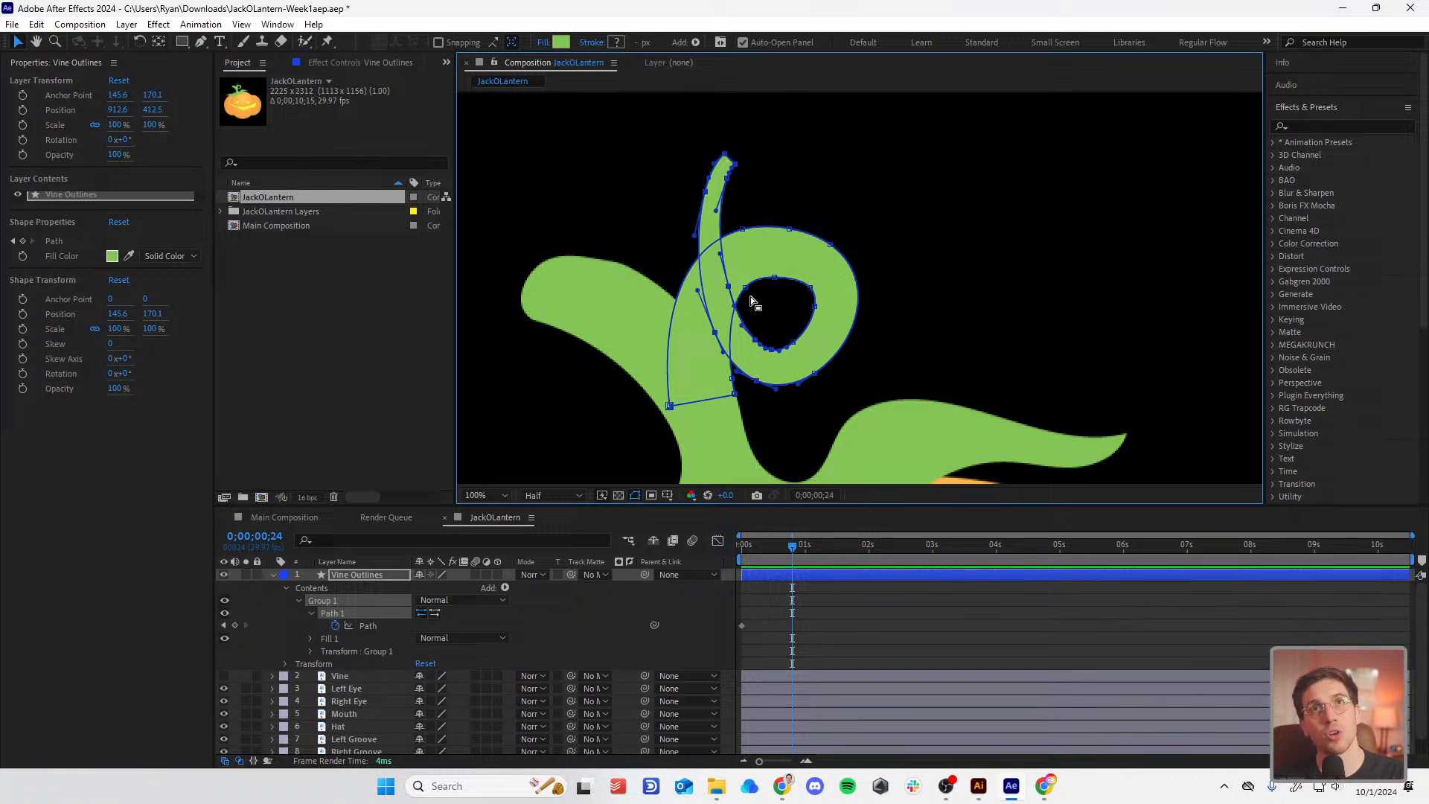
{"action": "double_click", "coordinate": [705, 192]}
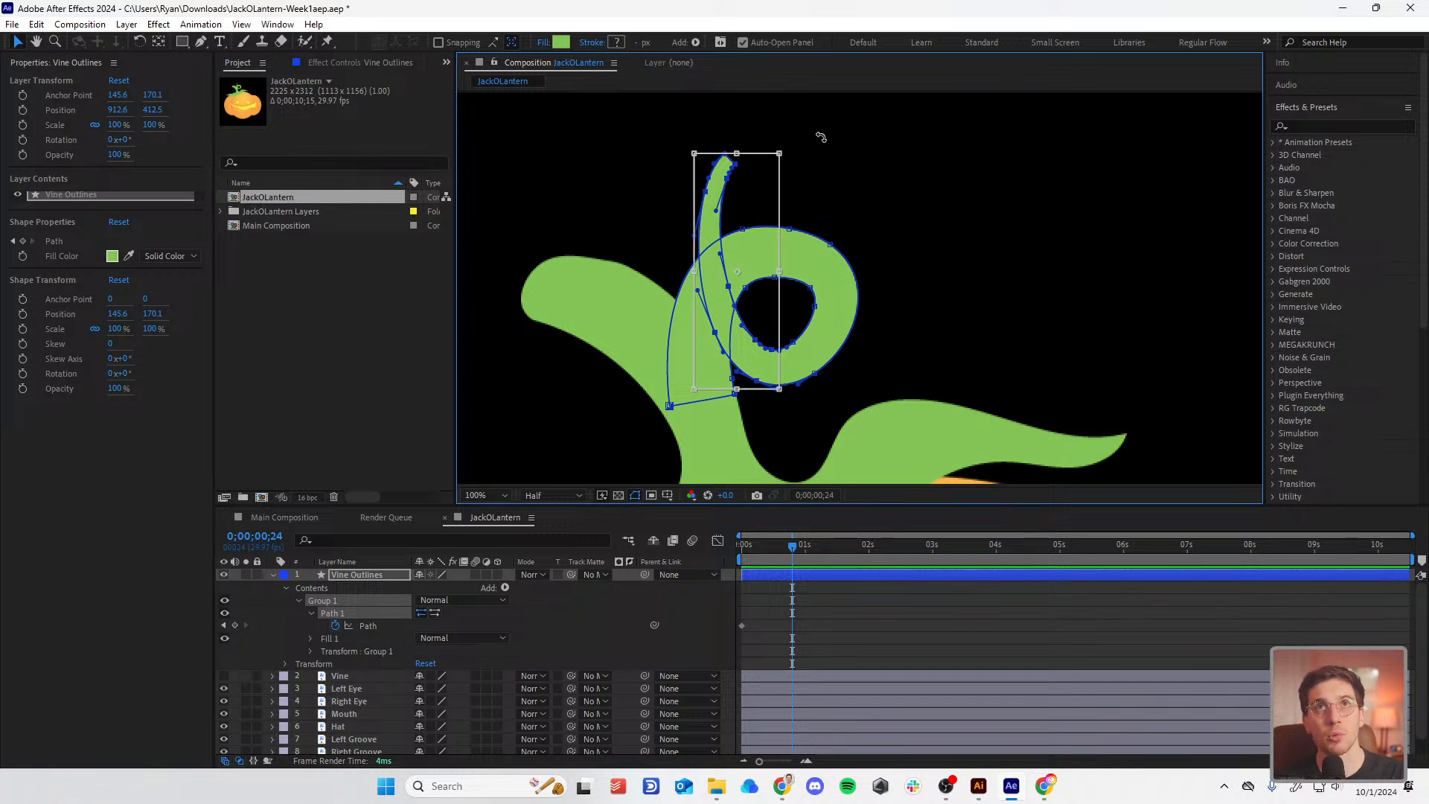
{"action": "left_click_drag", "start_coordinate": [801, 143], "coordinate": [841, 156]}
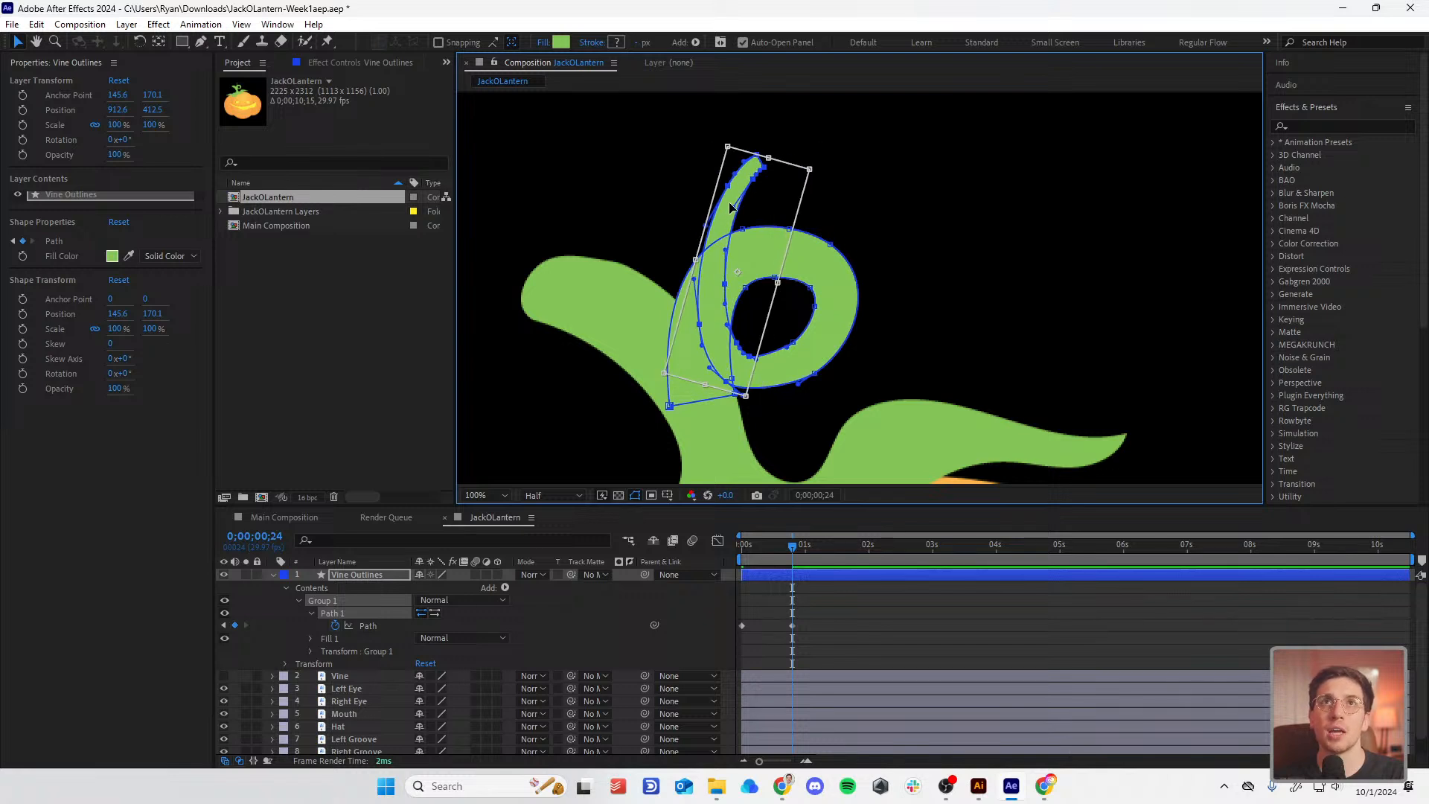
{"action": "left_click_drag", "start_coordinate": [735, 199], "coordinate": [746, 170]}
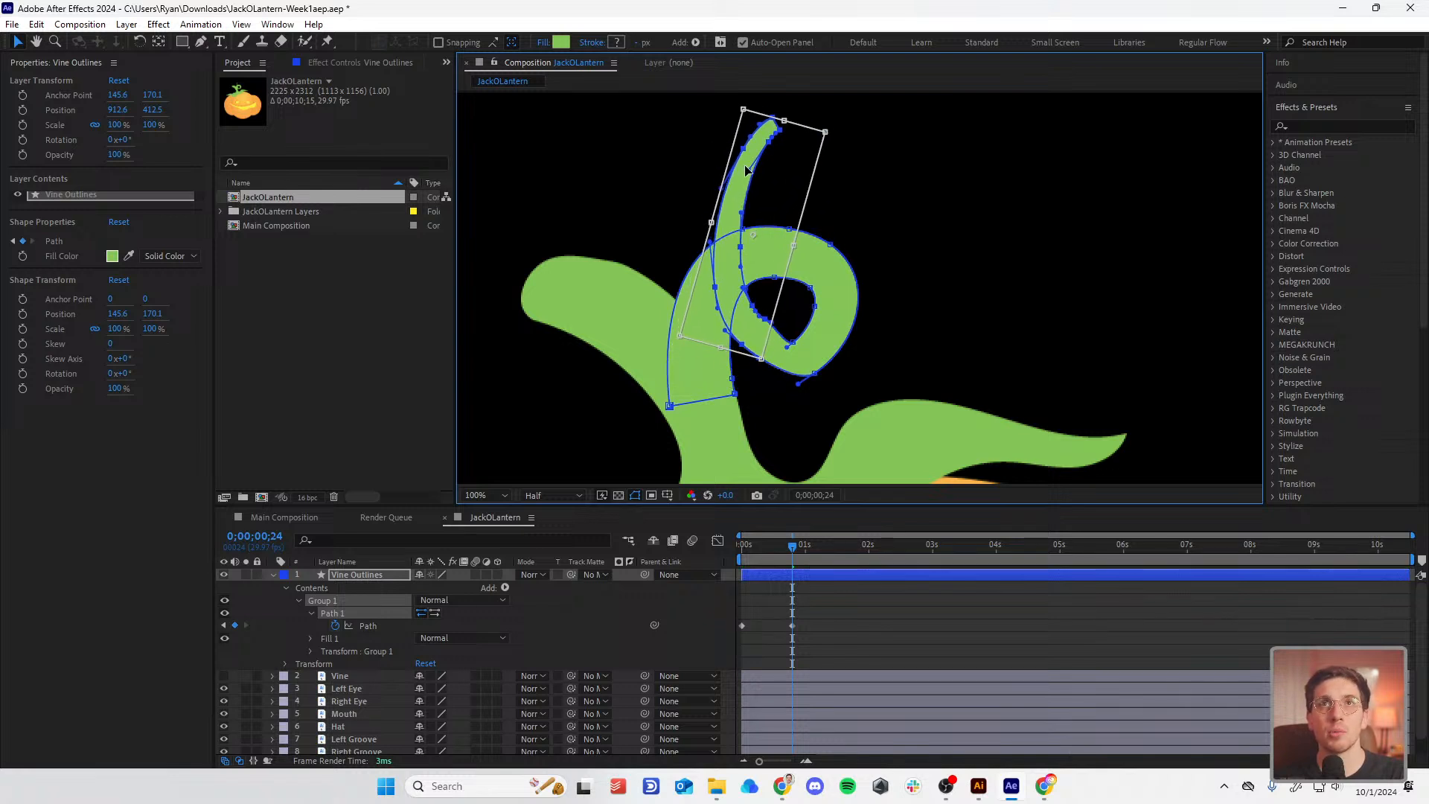
{"action": "left_click", "coordinate": [363, 626]}
Step: Nudge the curl's loop vertices up-left into a tighter shape, scrubbing to check the motion
{"action": "left_click_drag", "start_coordinate": [830, 400], "coordinate": [795, 326]}
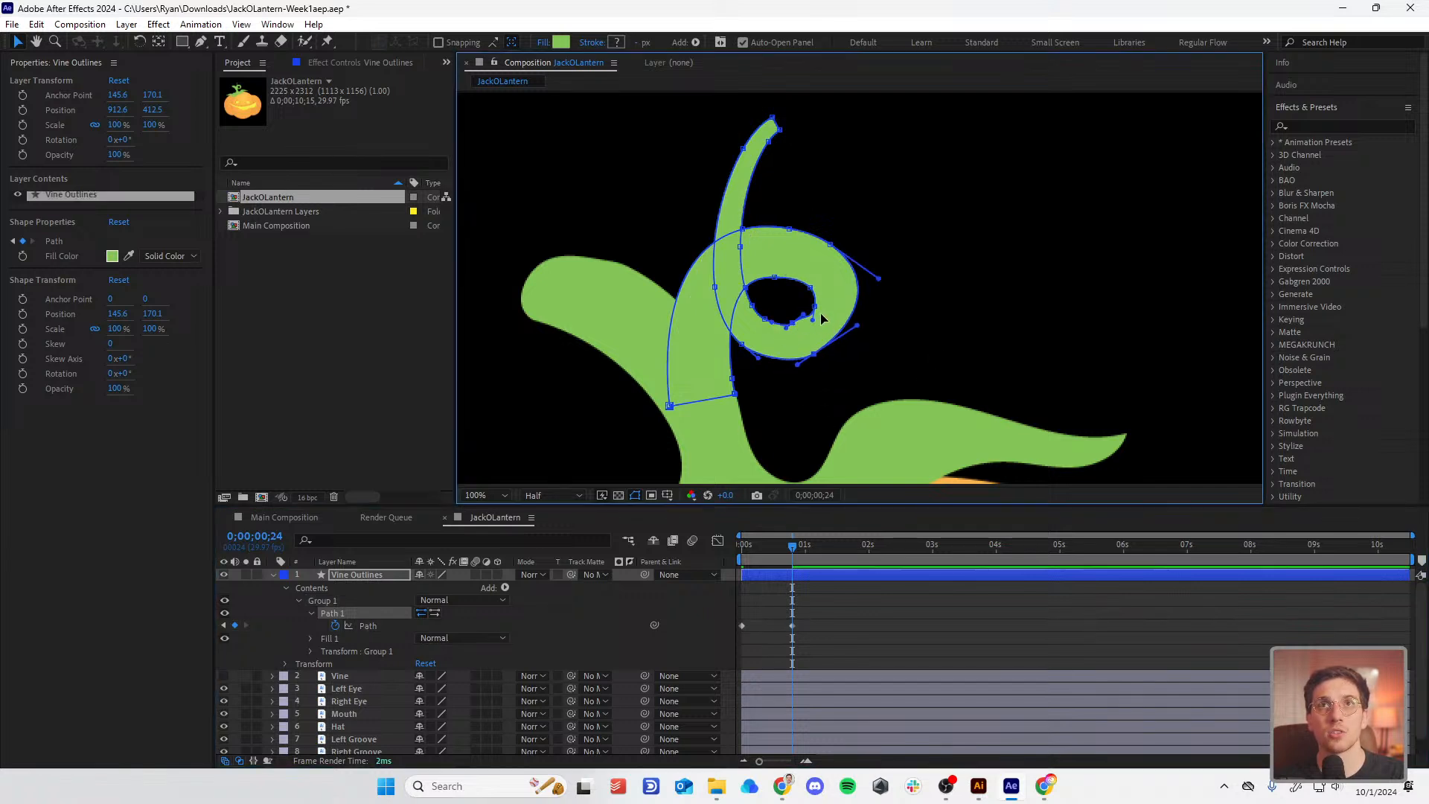
{"action": "left_click_drag", "start_coordinate": [899, 262], "coordinate": [811, 306]}
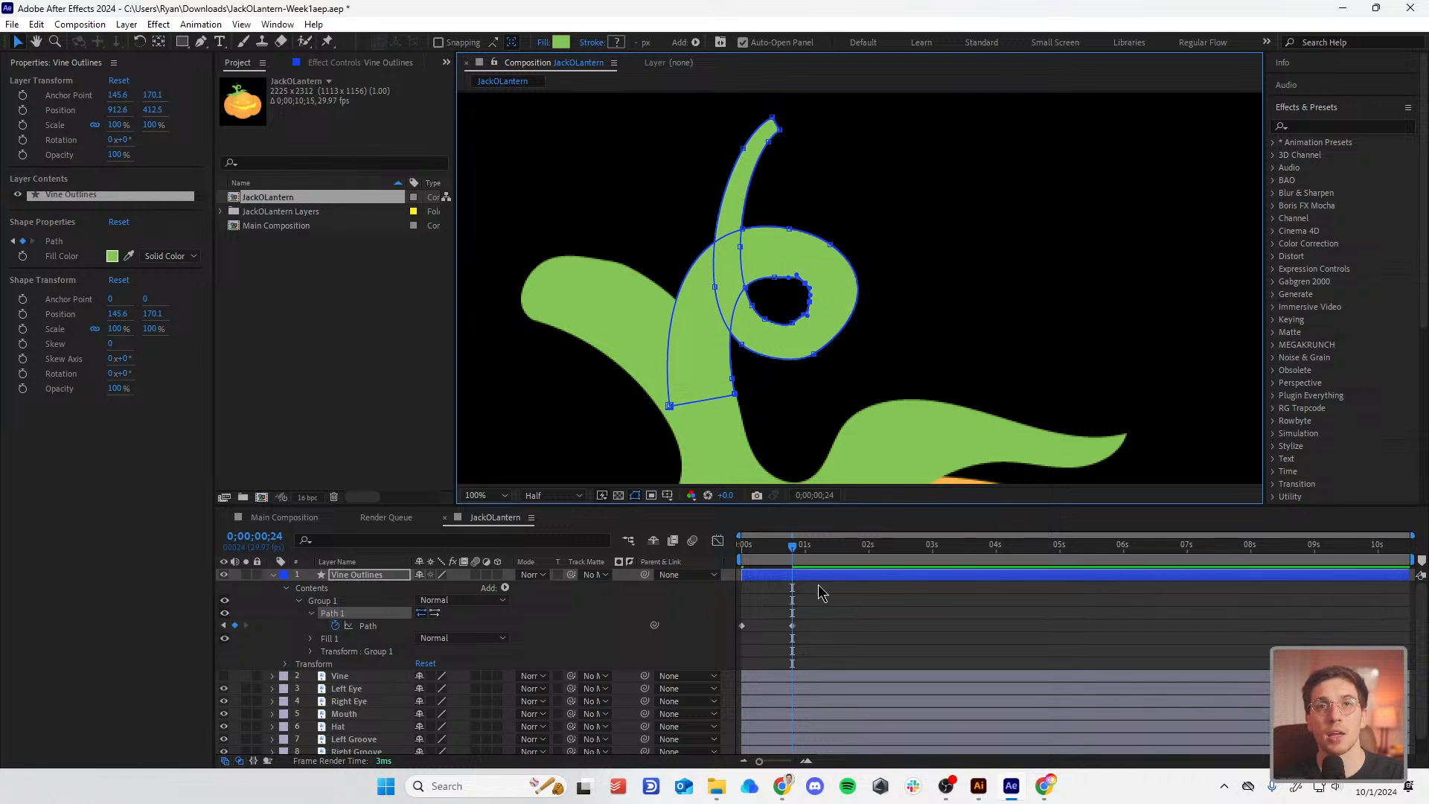
{"action": "left_click_drag", "start_coordinate": [792, 548], "coordinate": [741, 560]}
{"action": "left_click_drag", "start_coordinate": [785, 561], "coordinate": [794, 618]}
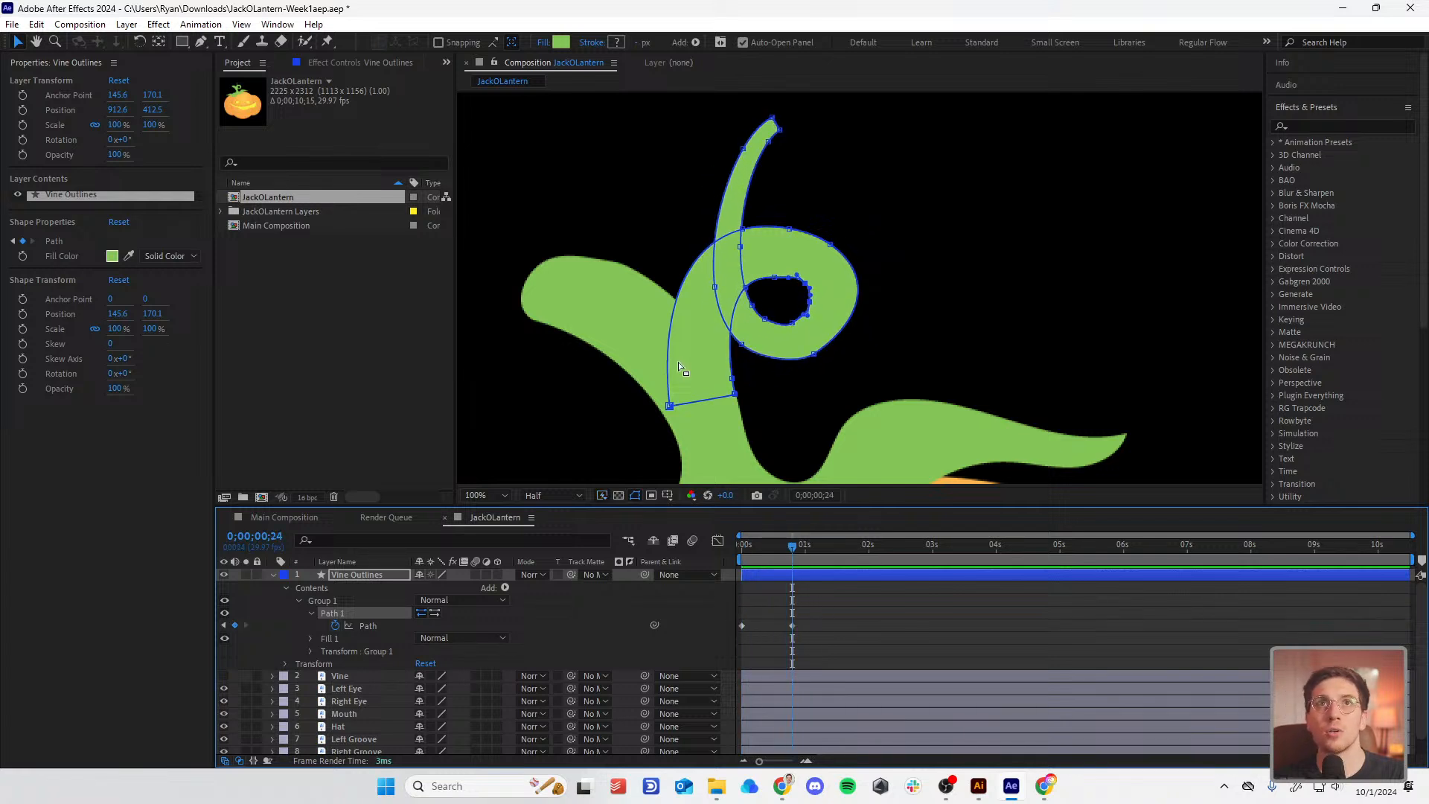
{"action": "left_click_drag", "start_coordinate": [771, 205], "coordinate": [794, 306]}
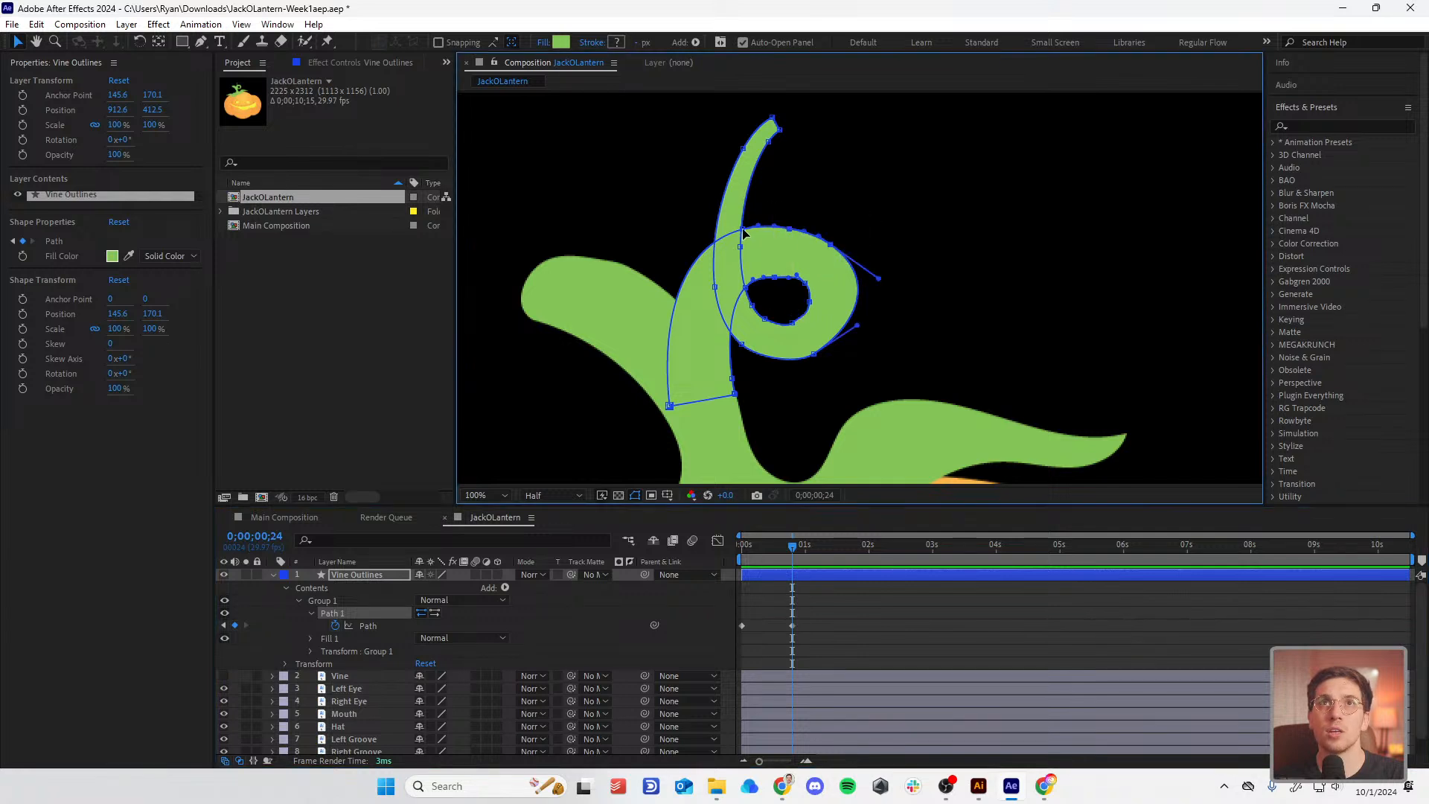
{"action": "left_click_drag", "start_coordinate": [743, 230], "coordinate": [733, 214]}
{"action": "left_click_drag", "start_coordinate": [745, 288], "coordinate": [738, 289]}
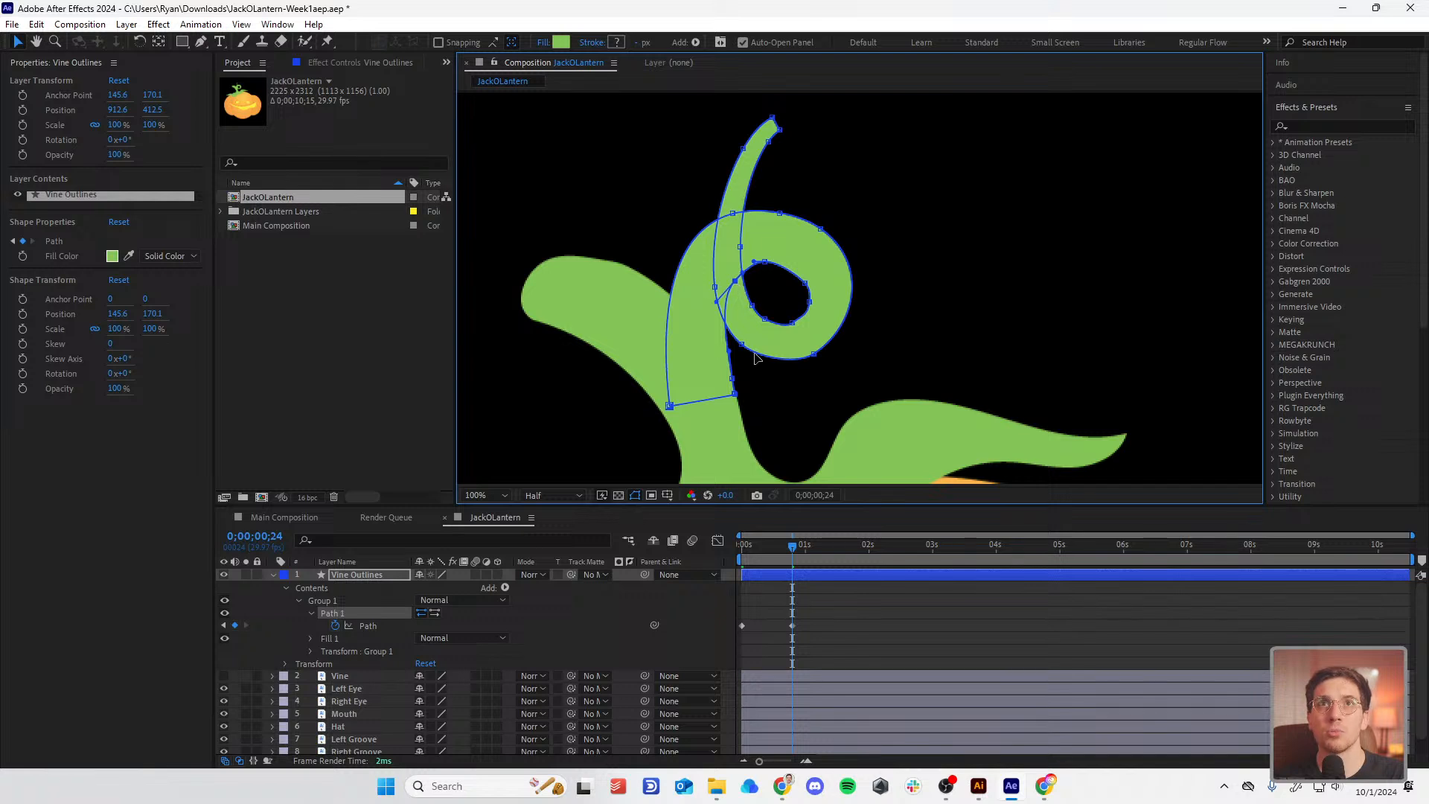
{"action": "left_click_drag", "start_coordinate": [793, 558], "coordinate": [668, 608]}
Step: Add a loopOut("pingpong") expression to the Vine Outlines Path property
{"action": "left_click", "coordinate": [841, 610]}
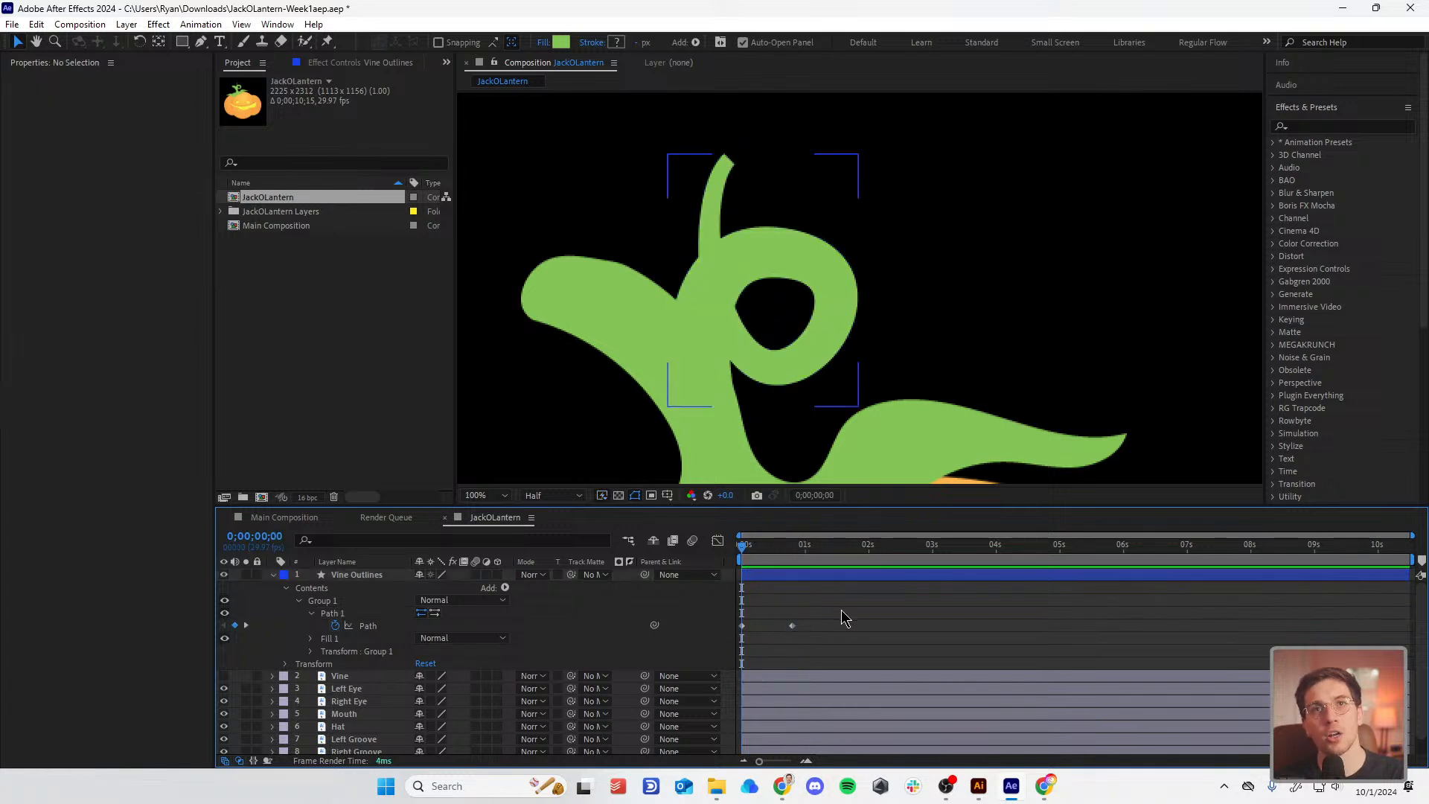
{"action": "left_click", "coordinate": [336, 627], "text": "alt"}
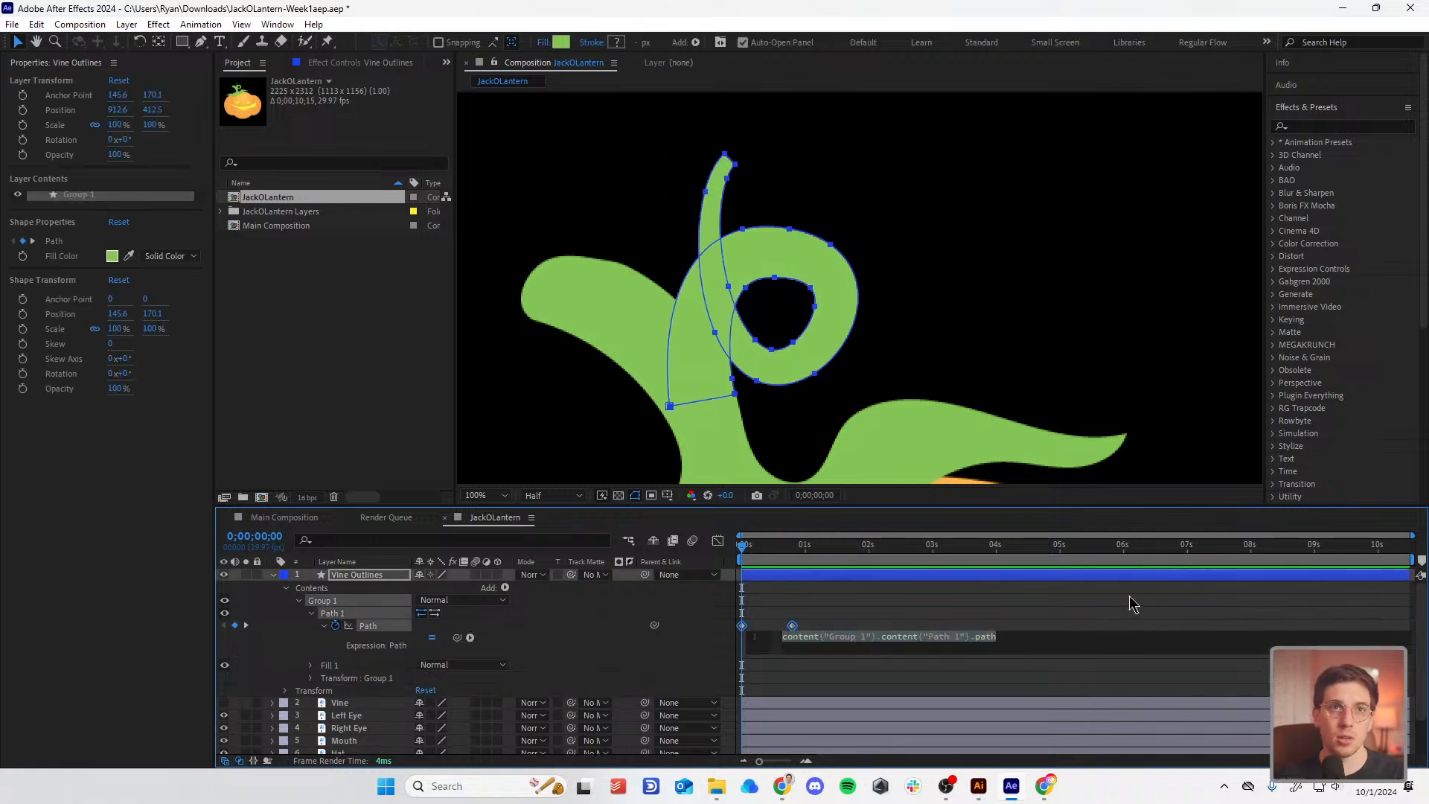
{"action": "type", "text": "loop"}
{"action": "key", "text": "Down"}
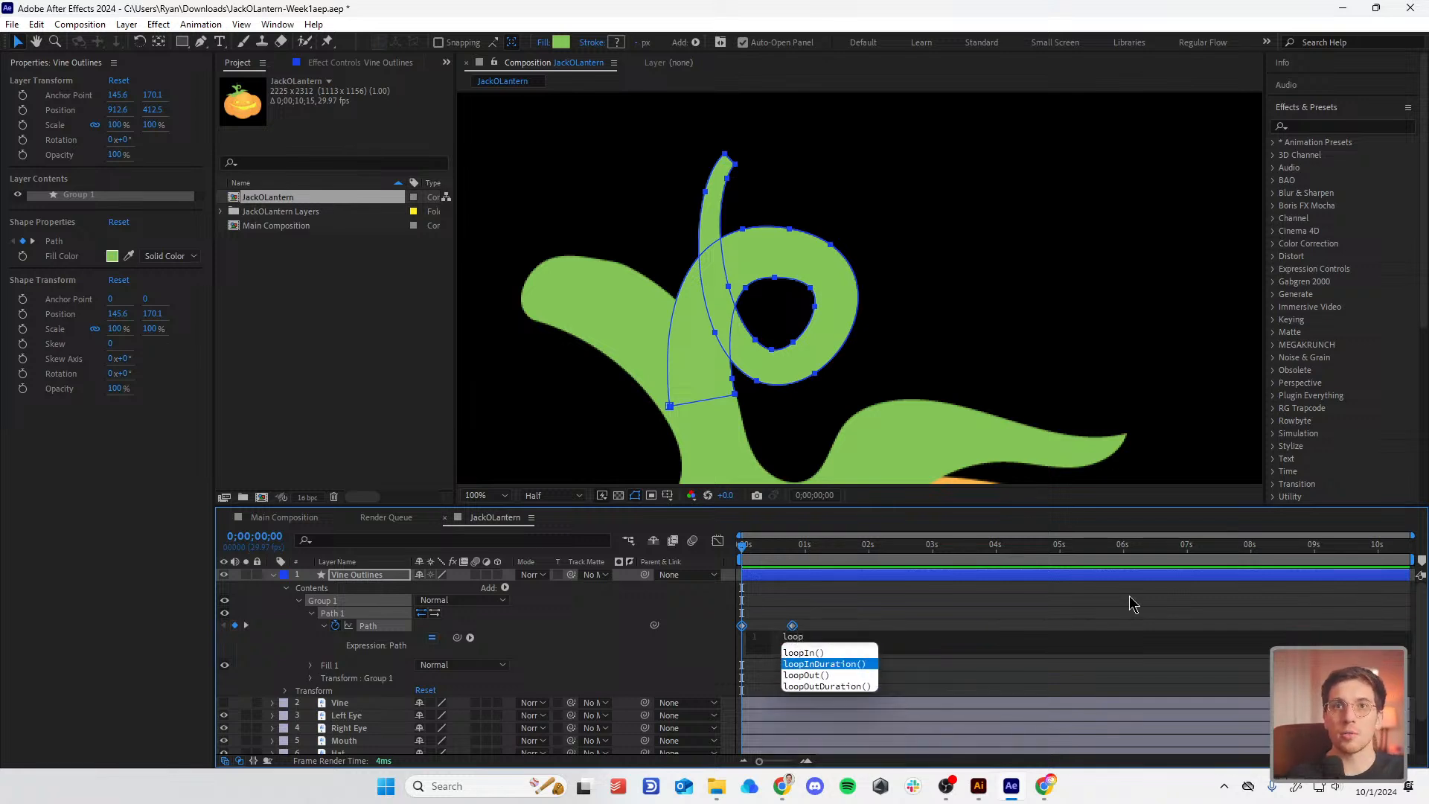
{"action": "key", "text": "Down"}
{"action": "key", "text": "Return"}
{"action": "type", "text": "\"pingpong\""}
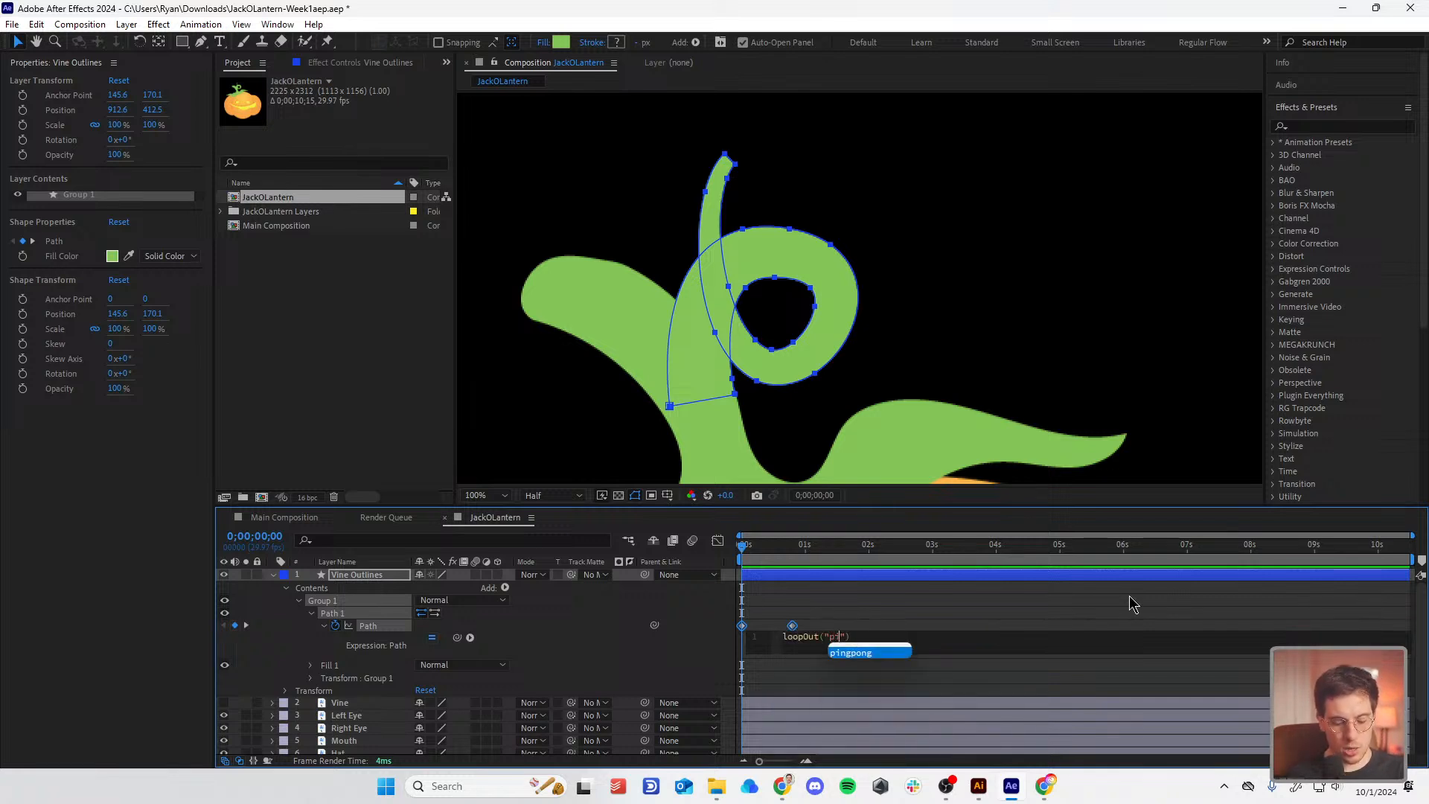
{"action": "left_click", "coordinate": [1070, 604]}
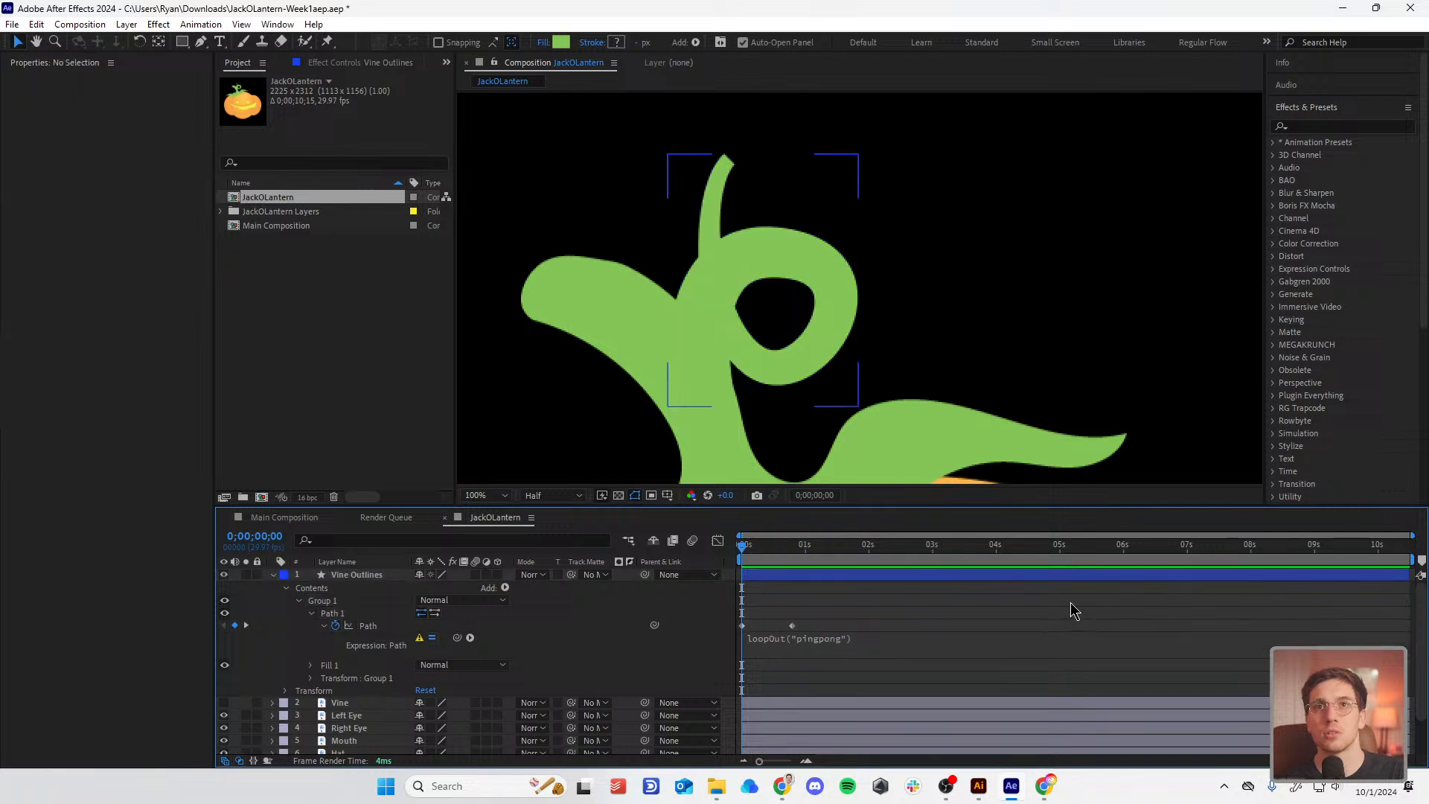
Step: Preview the ping-pong looping vine and select both Path keyframes
{"action": "key", "text": "space"}
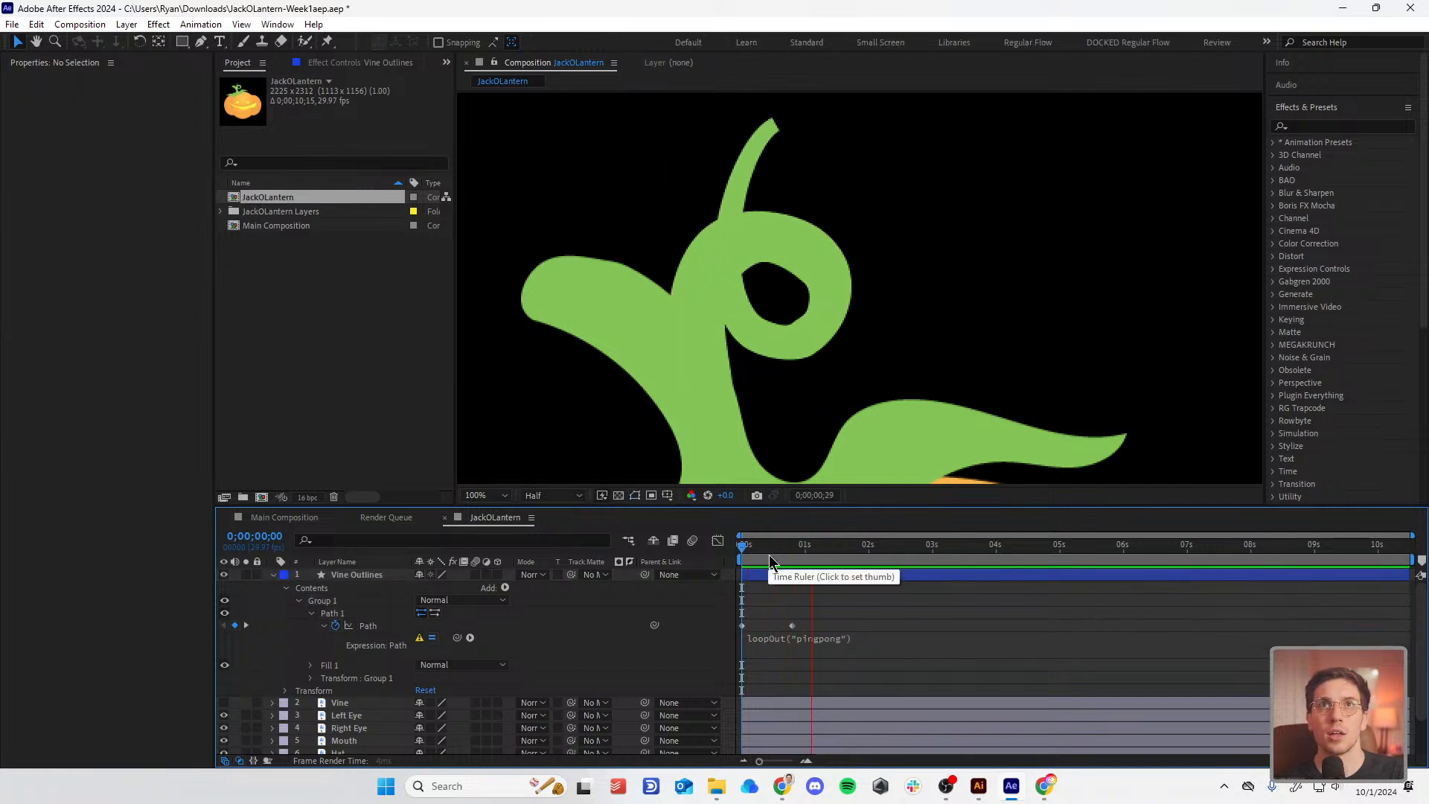
{"action": "key", "text": "space"}
{"action": "key", "text": "space"}
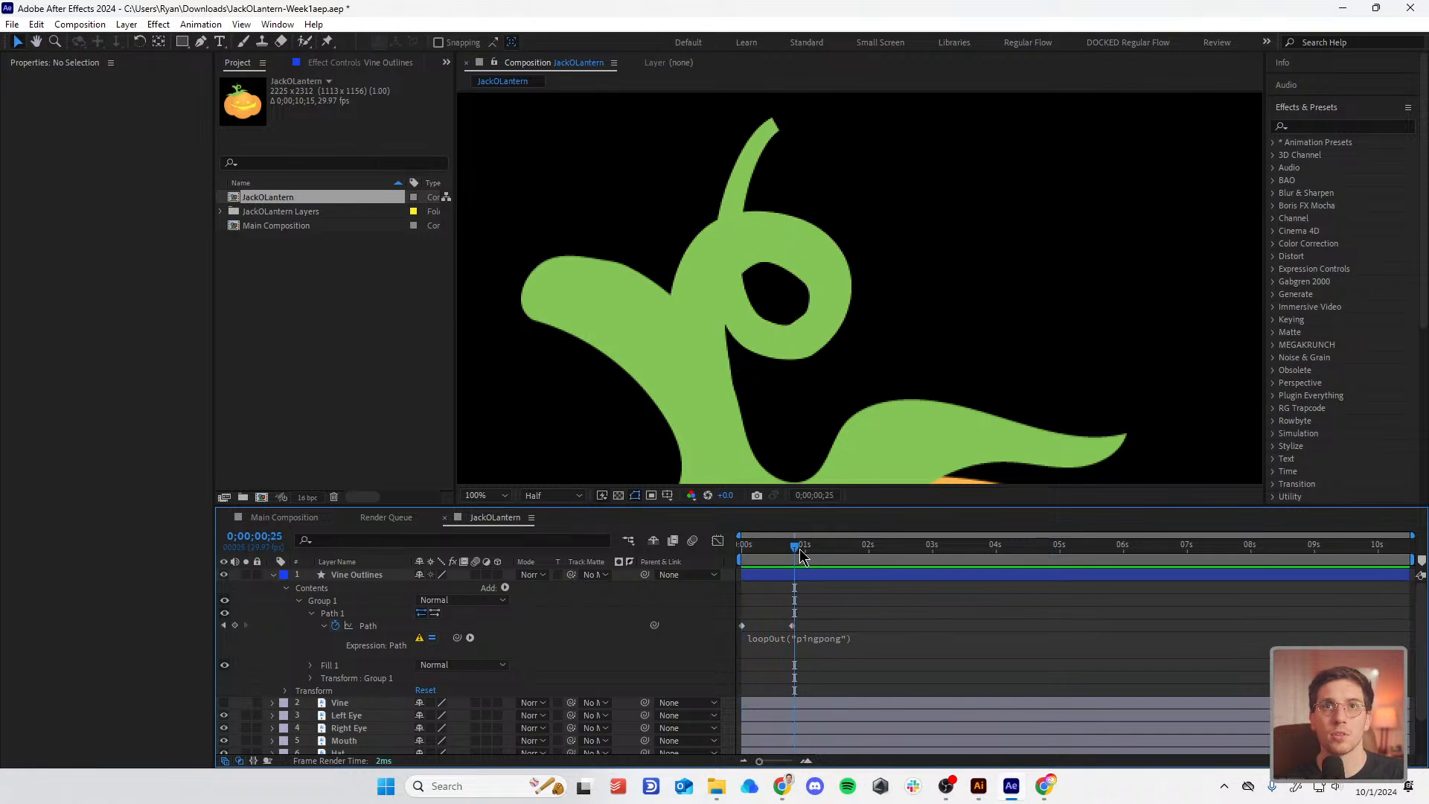
{"action": "key", "text": "space"}
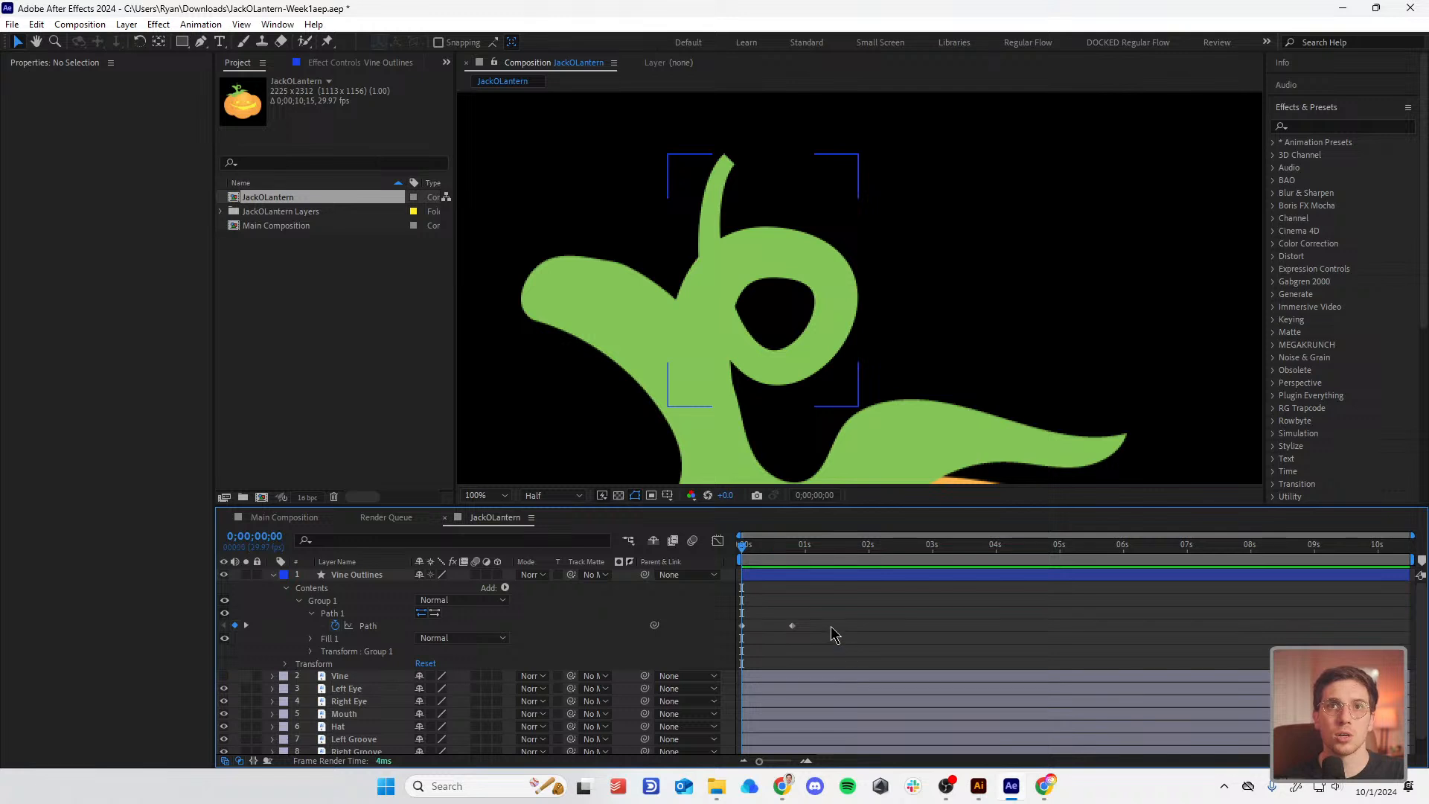
{"action": "left_click_drag", "start_coordinate": [832, 626], "coordinate": [672, 616]}
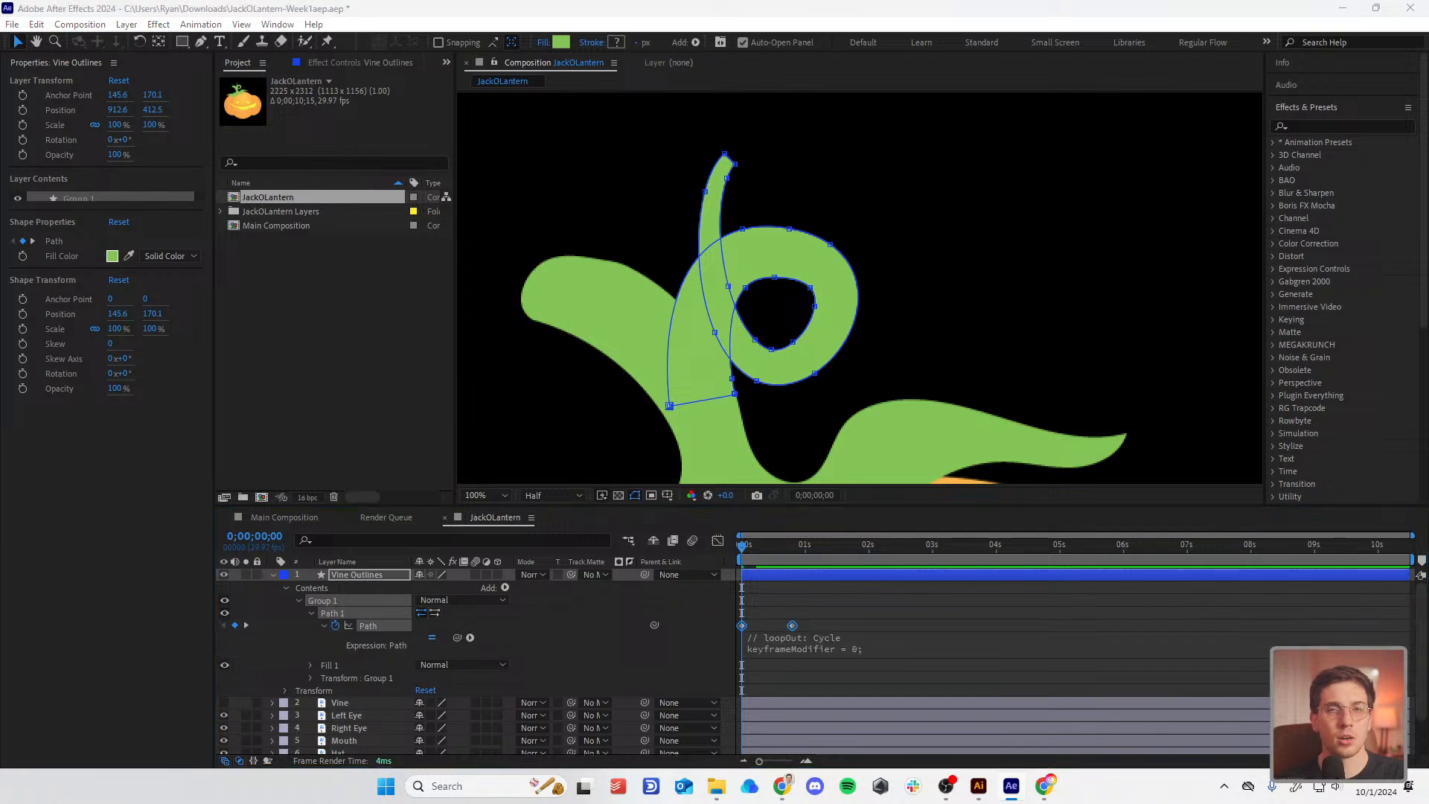
Step: Swap the Path expression text for the multi-line "// loopOut: Pingpong" version
{"action": "left_click", "coordinate": [862, 652]}
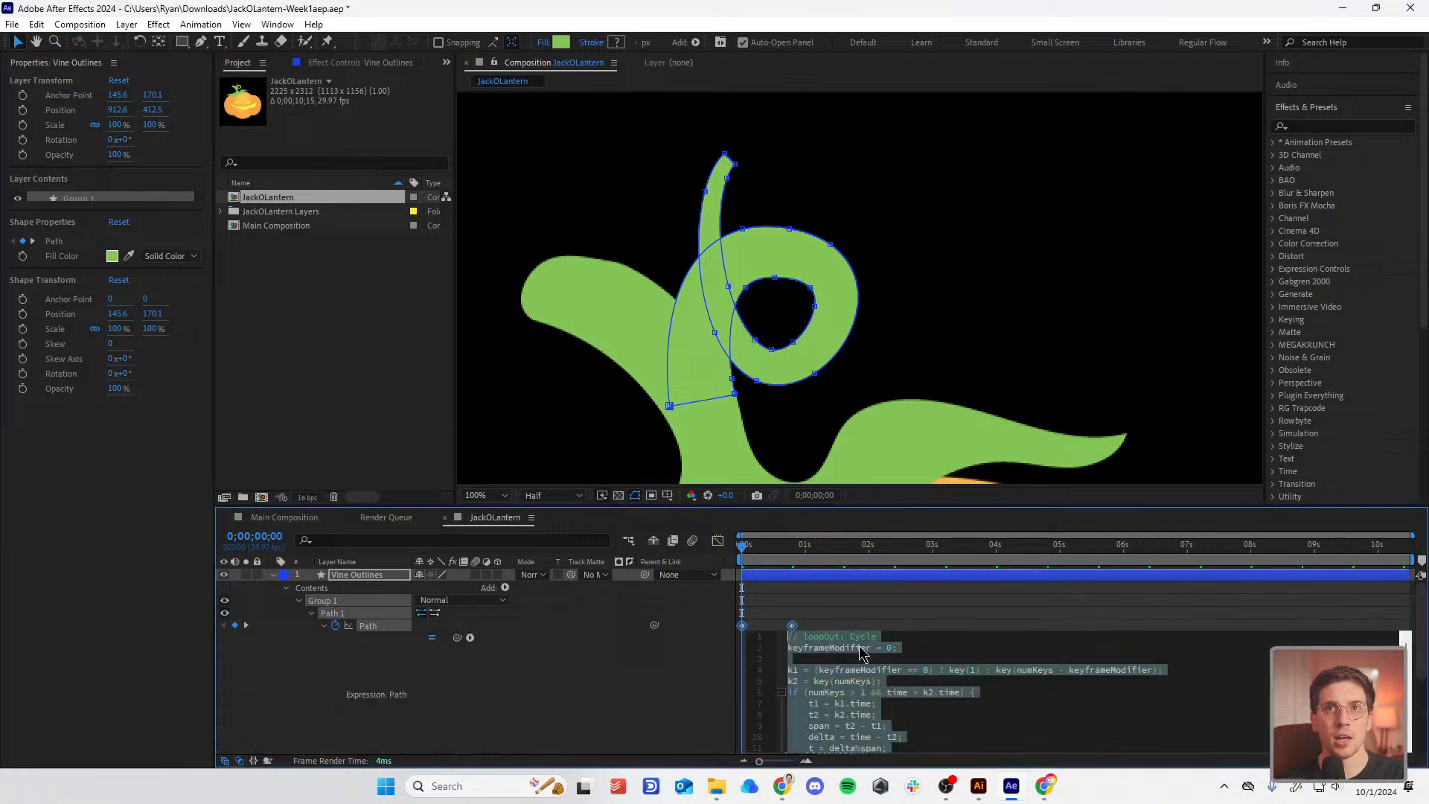
{"action": "left_click", "coordinate": [964, 698]}
{"action": "scroll", "coordinate": [962, 698], "scroll_direction": "down", "scroll_amount": 2}
{"action": "scroll", "coordinate": [961, 696], "scroll_direction": "up", "scroll_amount": 2}
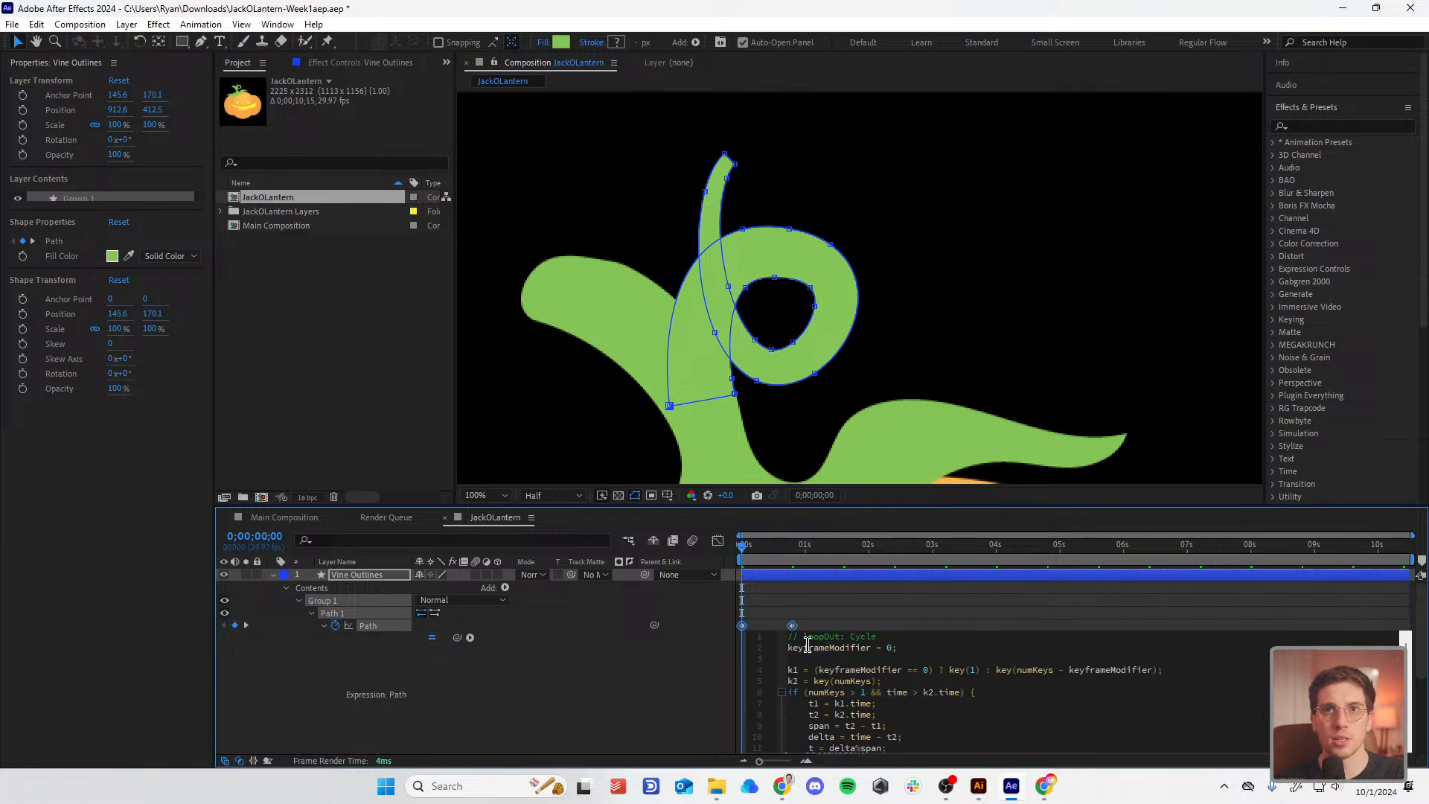
{"action": "left_click_drag", "start_coordinate": [794, 640], "coordinate": [1126, 789]}
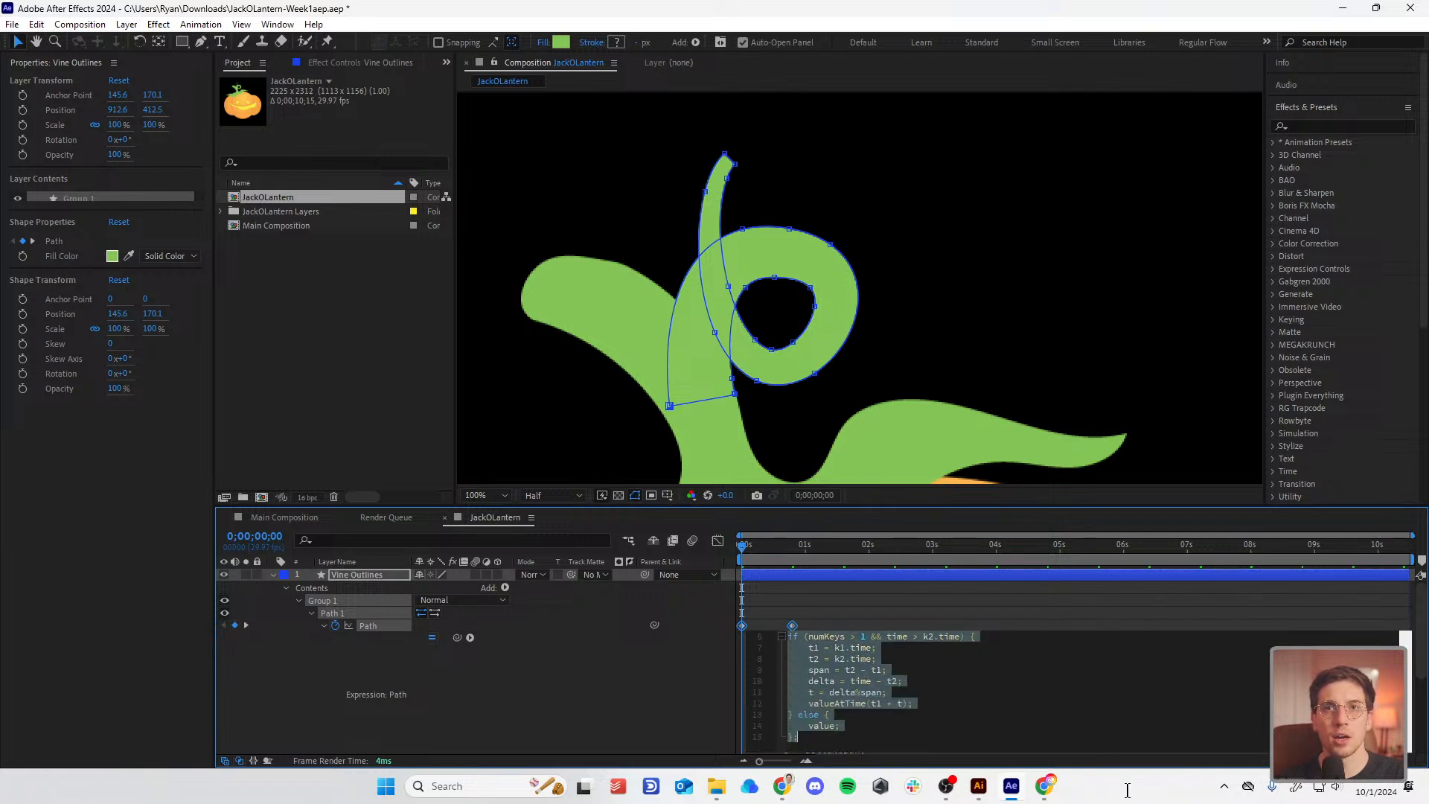
{"action": "left_click", "coordinate": [918, 707]}
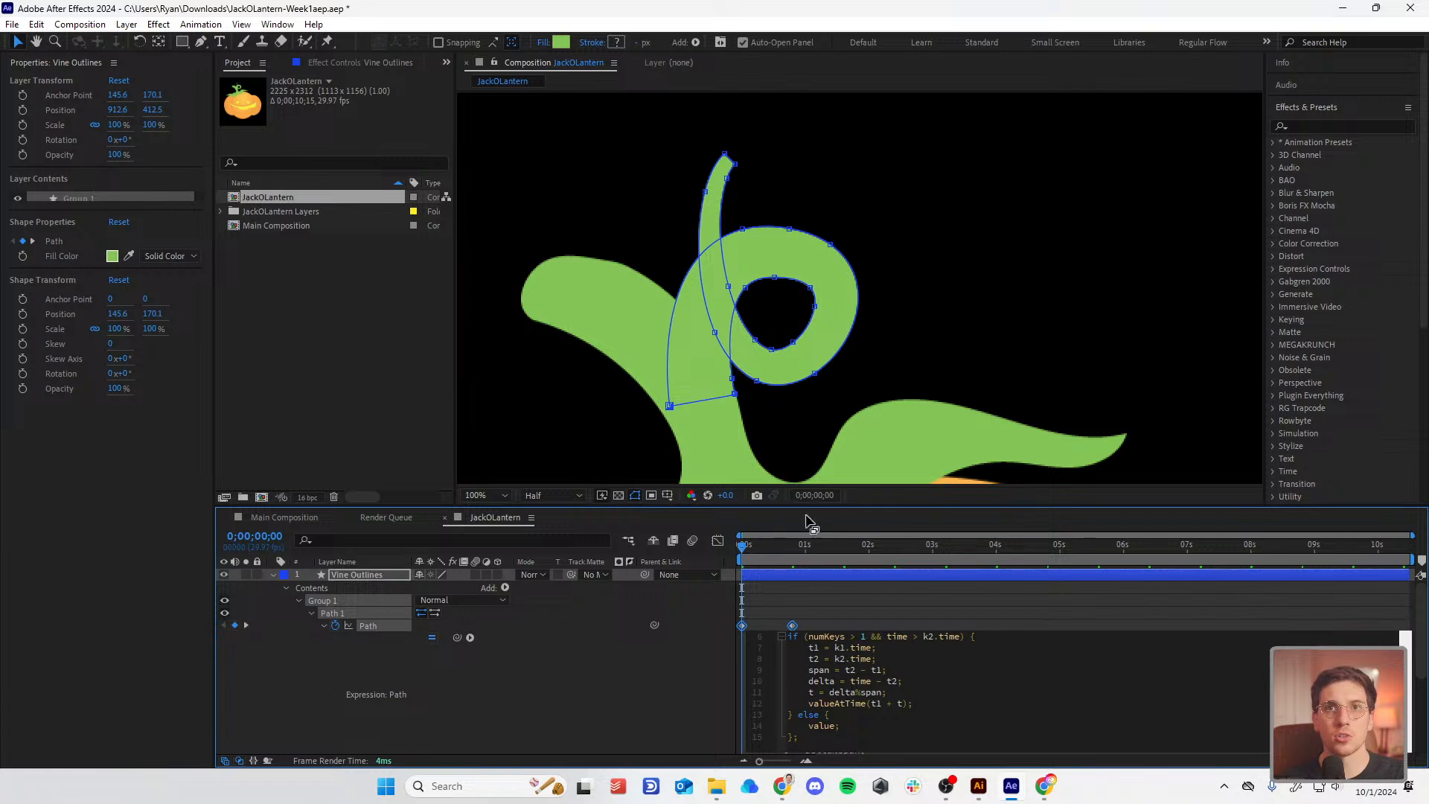
{"action": "left_click_drag", "start_coordinate": [822, 611], "coordinate": [737, 643]}
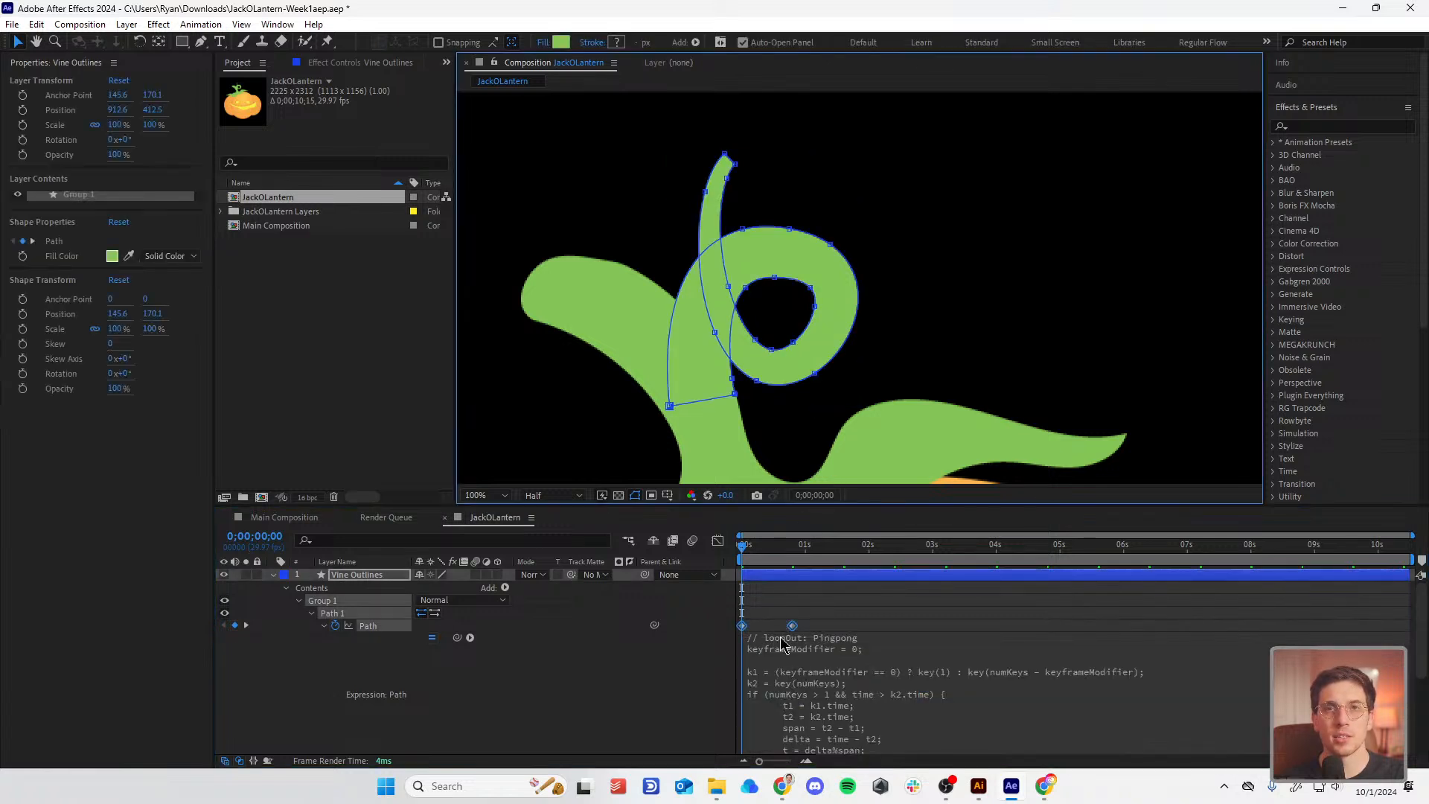
{"action": "left_click", "coordinate": [831, 655]}
{"action": "left_click", "coordinate": [931, 624]}
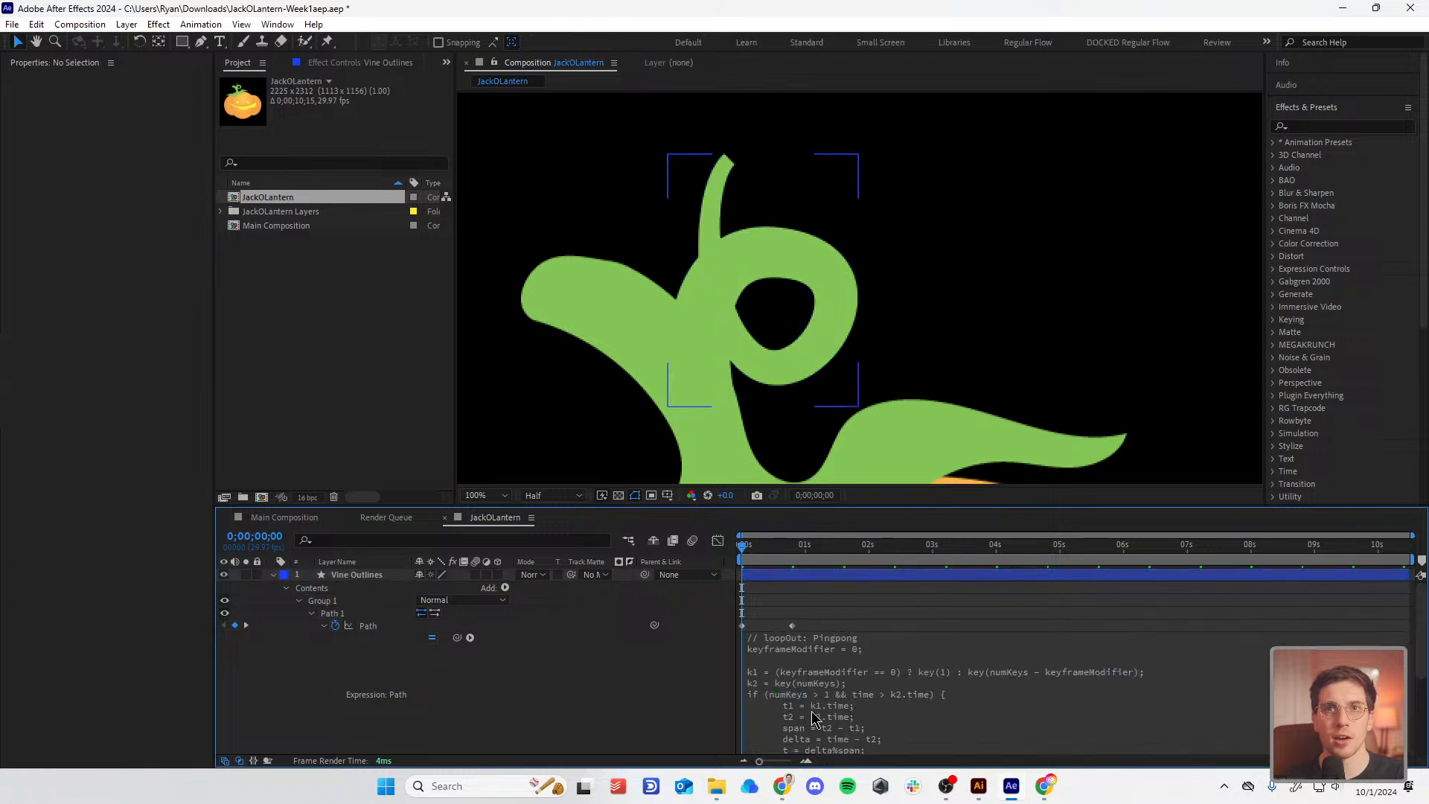
{"action": "scroll", "coordinate": [813, 716], "scroll_direction": "down", "scroll_amount": 1}
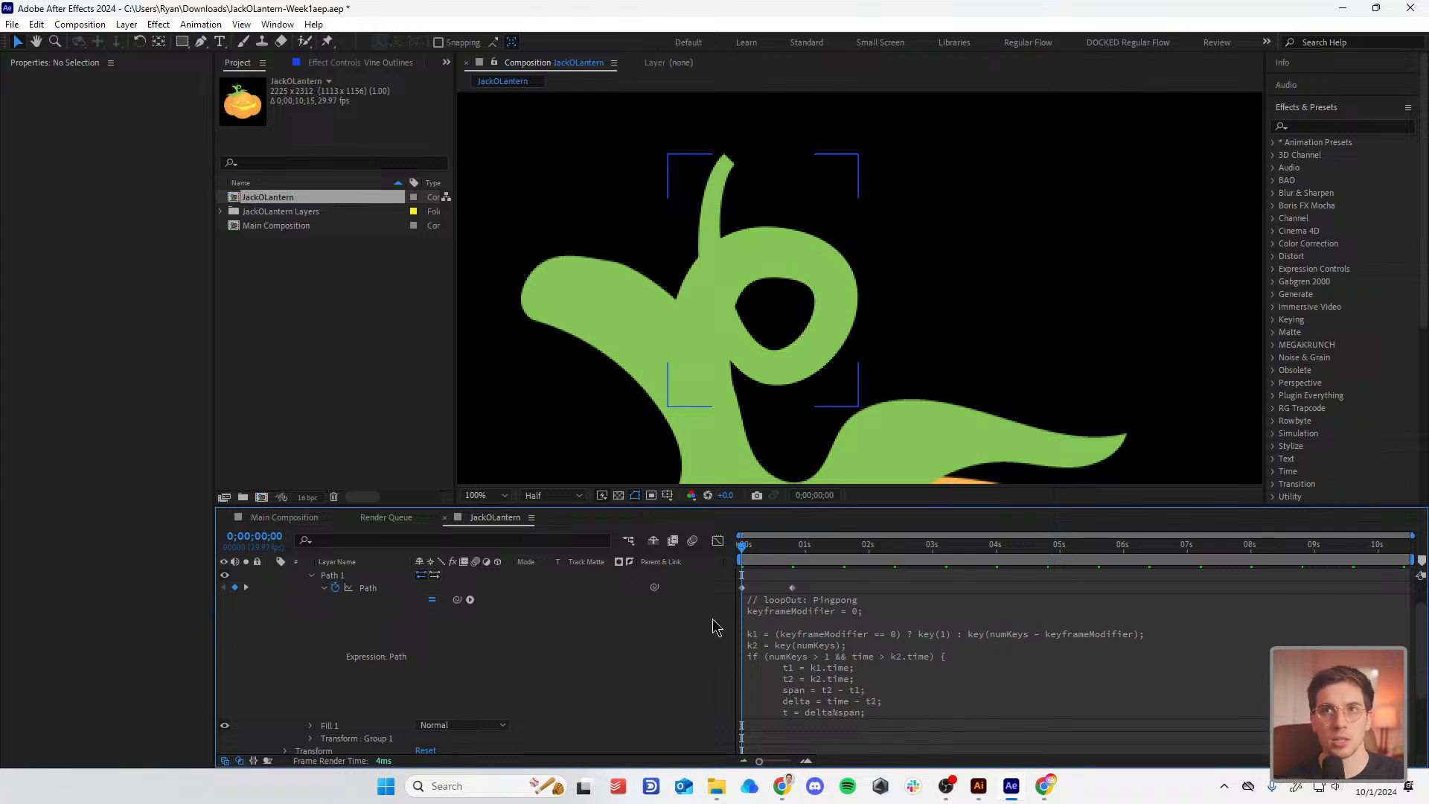
{"action": "scroll", "coordinate": [884, 640], "scroll_direction": "up", "scroll_amount": 1}
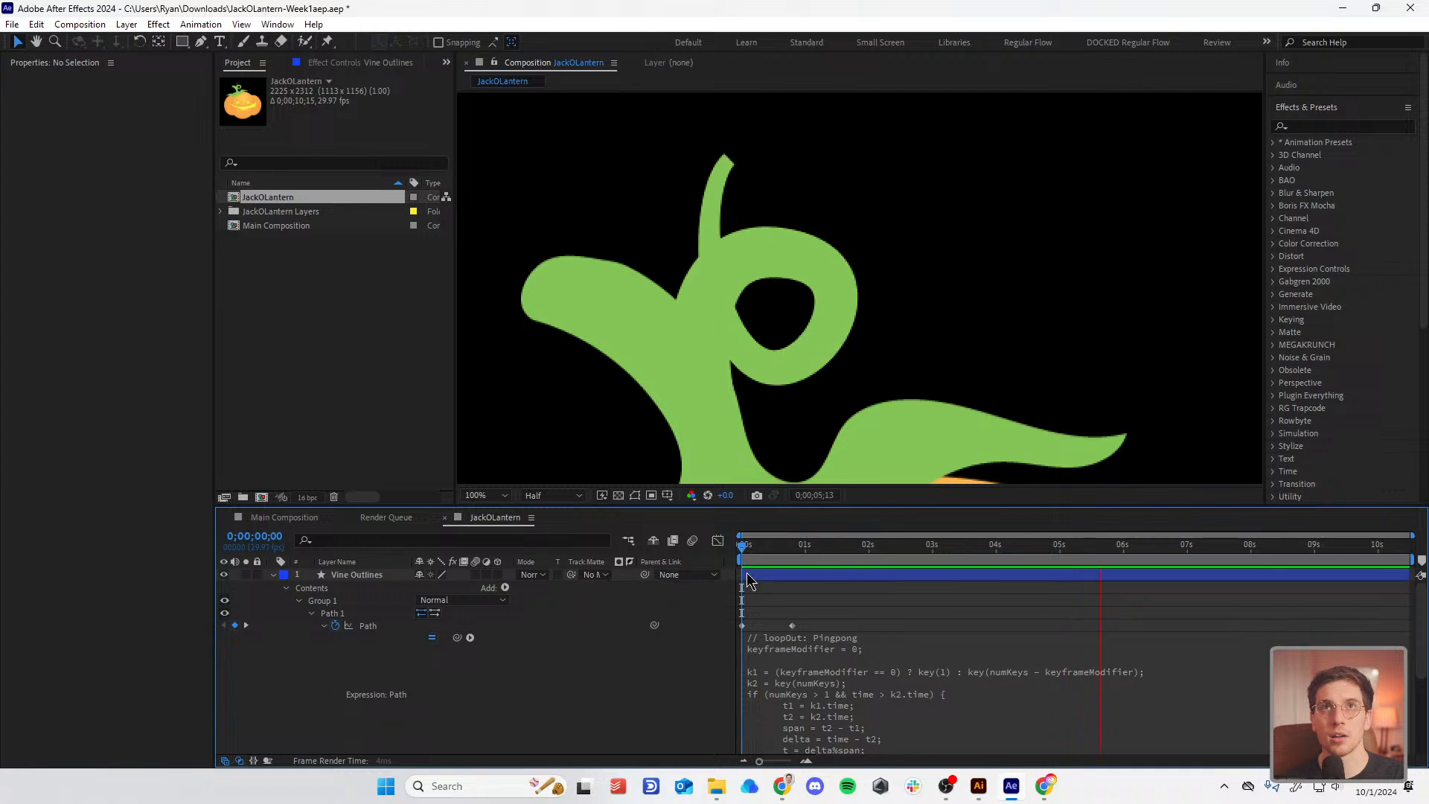
Step: Apply Easy Ease to both Path keyframes and preview the result
{"action": "key", "text": "space"}
{"action": "left_click_drag", "start_coordinate": [795, 609], "coordinate": [729, 655]}
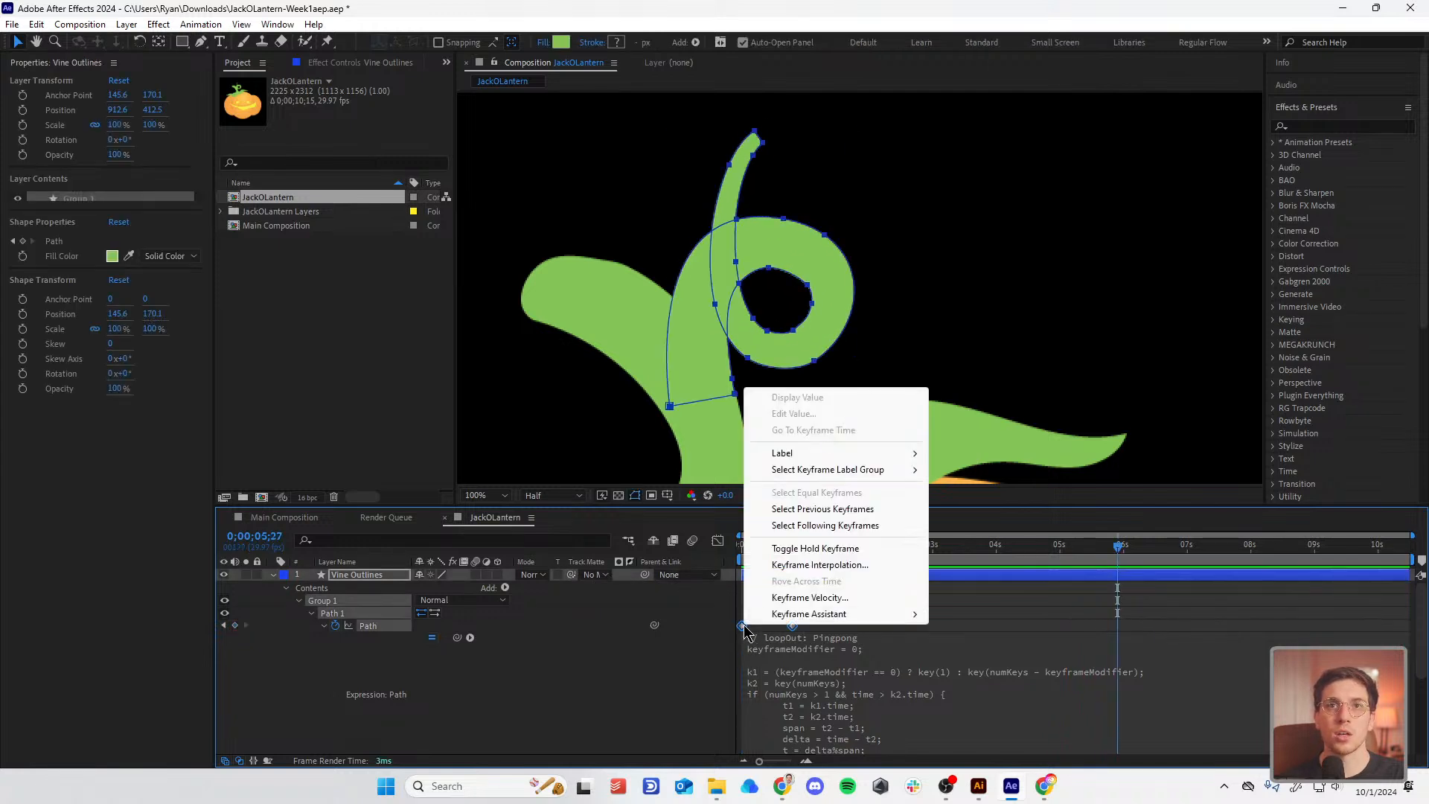
{"action": "right_click", "coordinate": [743, 627]}
{"action": "mouse_move", "coordinate": [839, 622]}
{"action": "left_click", "coordinate": [990, 649]}
{"action": "key", "text": "space"}
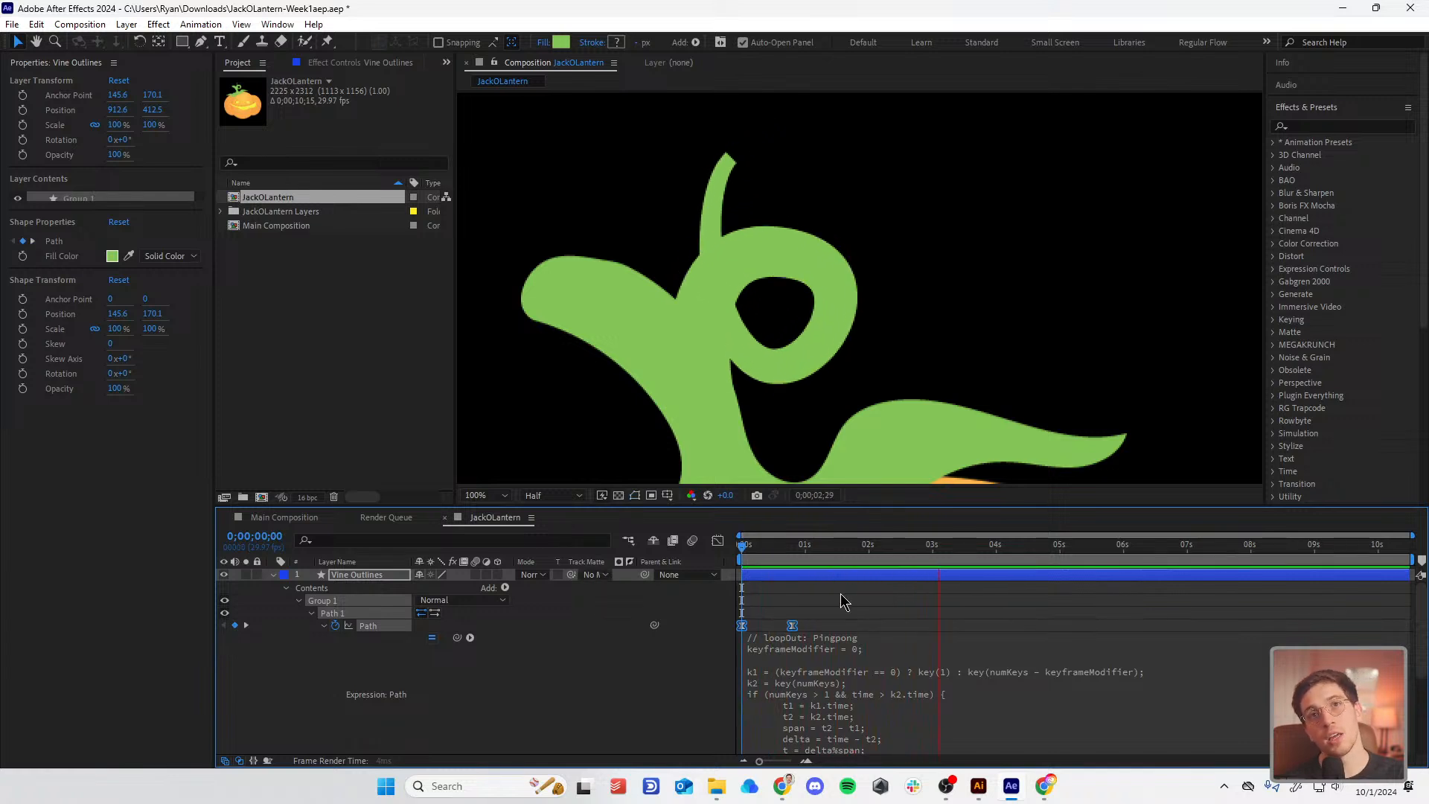
{"action": "key", "text": "space"}
Step: Undo the Easy Ease and the loop expression, then select the Vine Outlines layer
{"action": "left_click", "coordinate": [838, 605]}
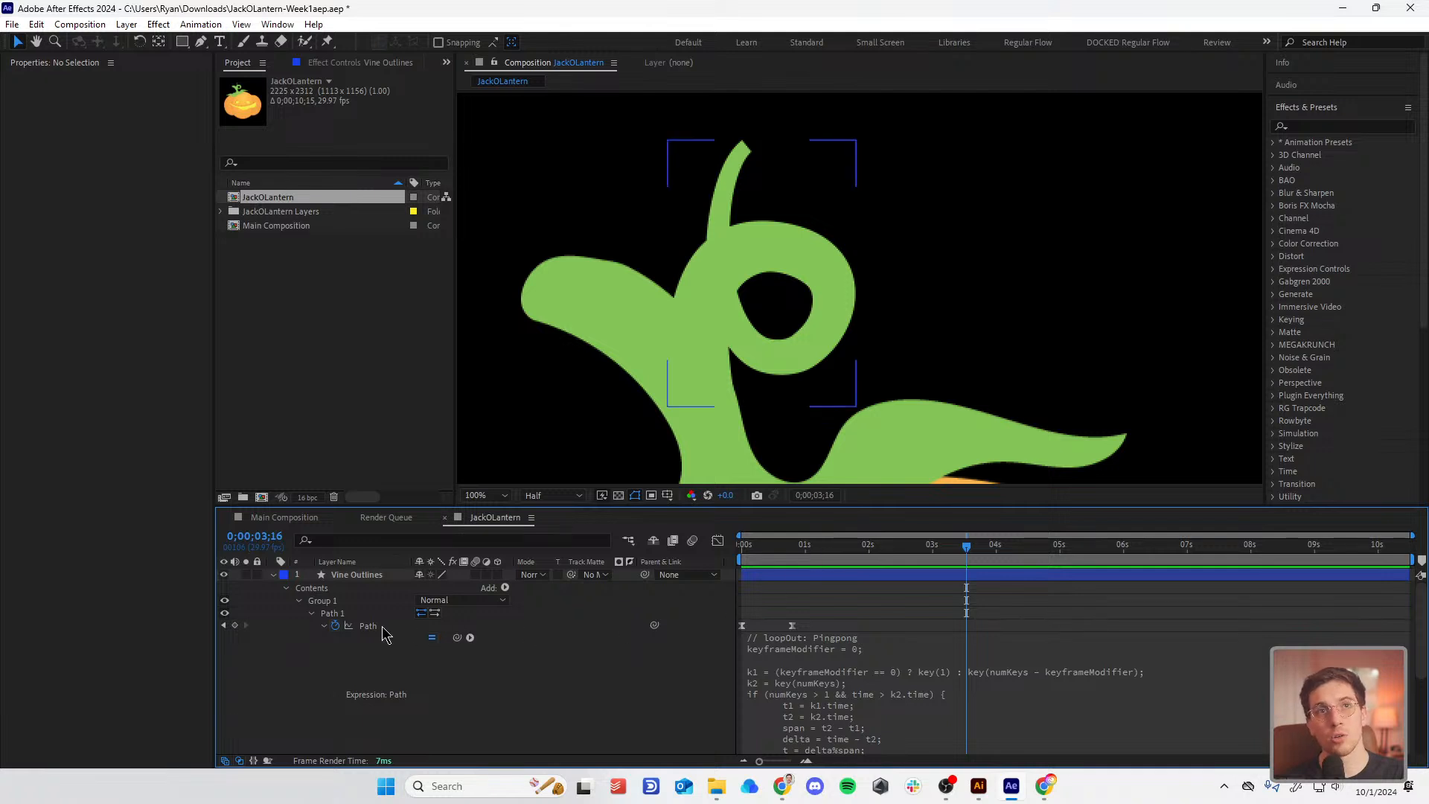
{"action": "left_click", "coordinate": [224, 627]}
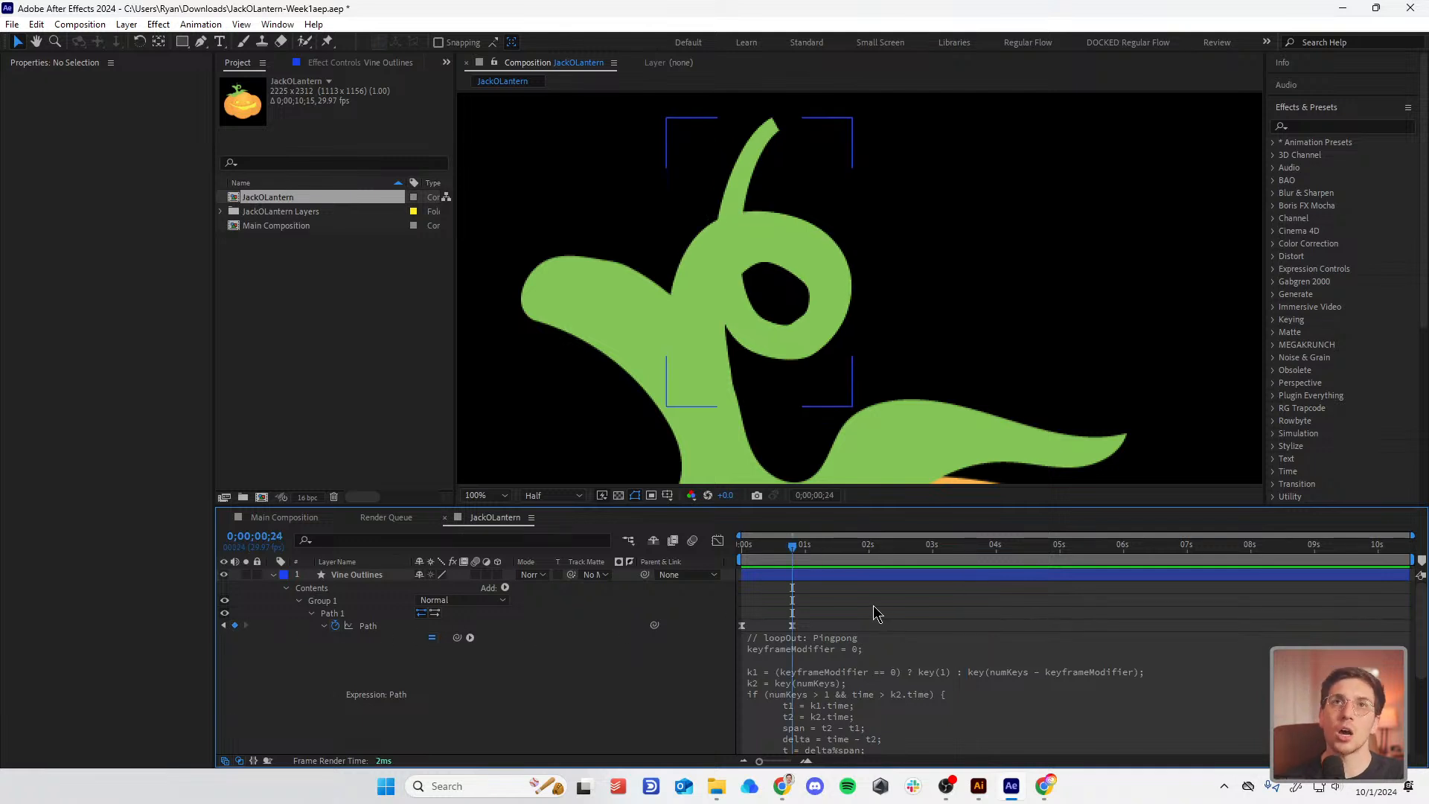
{"action": "key", "text": "ctrl+z"}
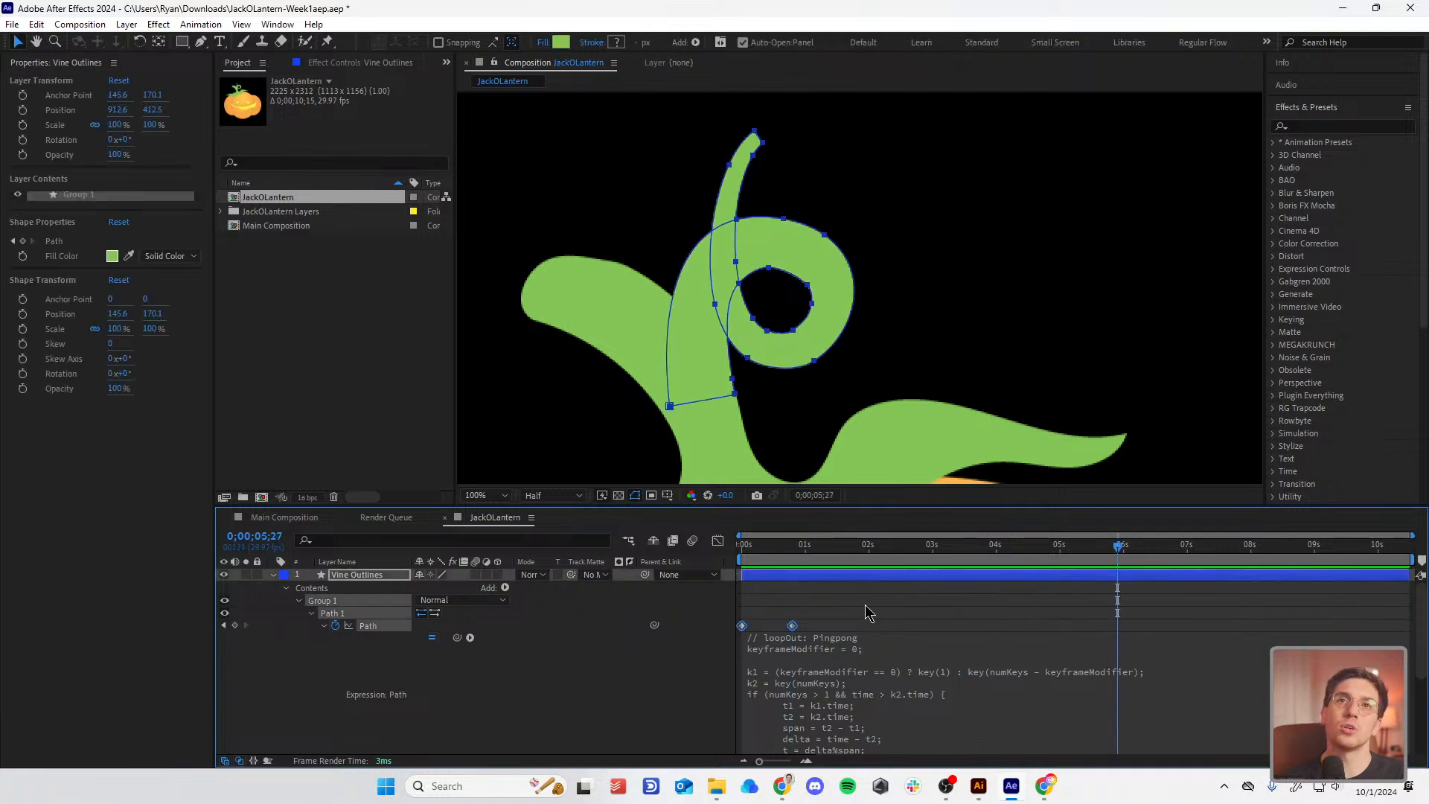
{"action": "key", "text": "Home"}
{"action": "key", "text": "ctrl+z"}
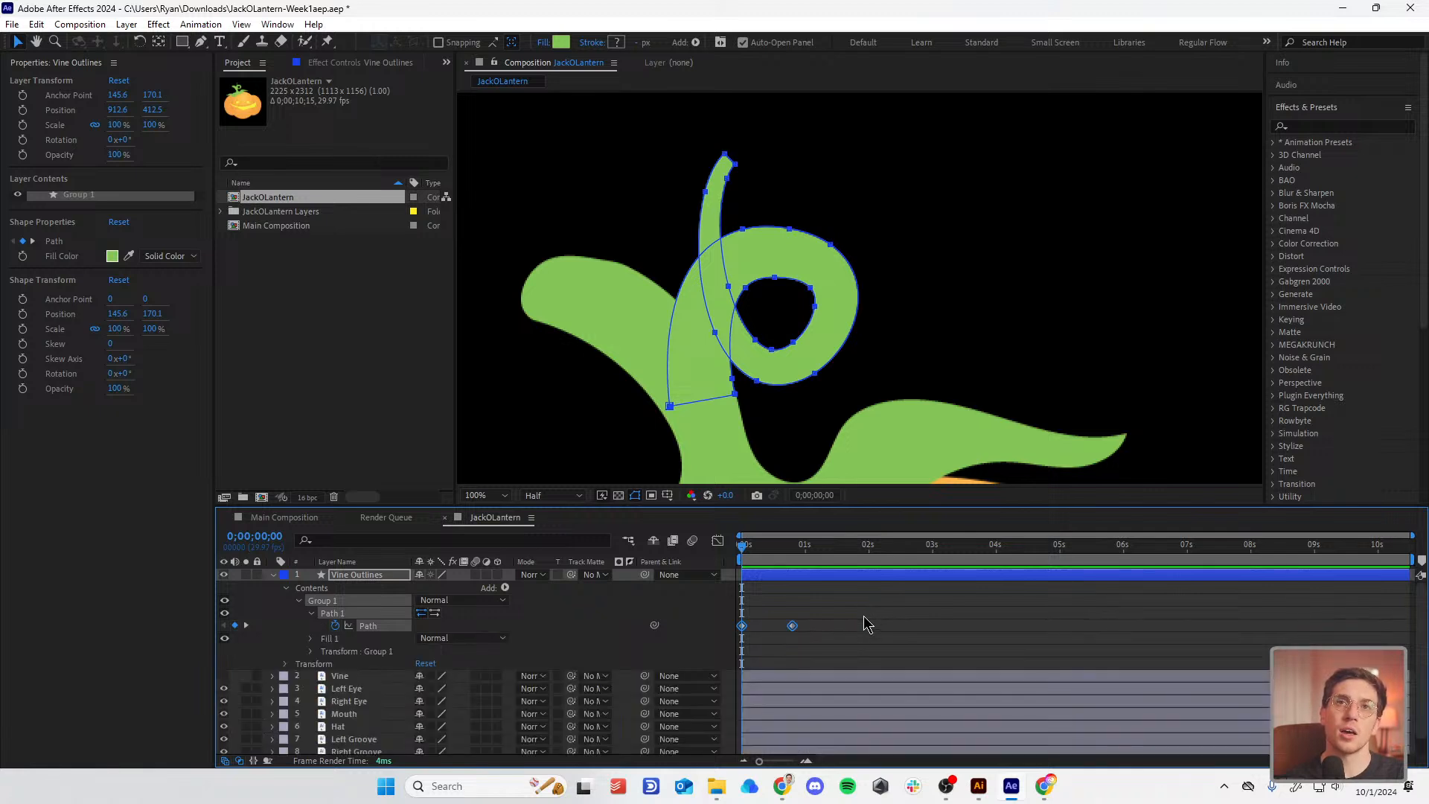
{"action": "left_click", "coordinate": [863, 623]}
{"action": "left_click", "coordinate": [363, 577]}
Step: Pre-compose Vine Outlines into a new comp named Vine Moving and open it
{"action": "right_click", "coordinate": [362, 579]}
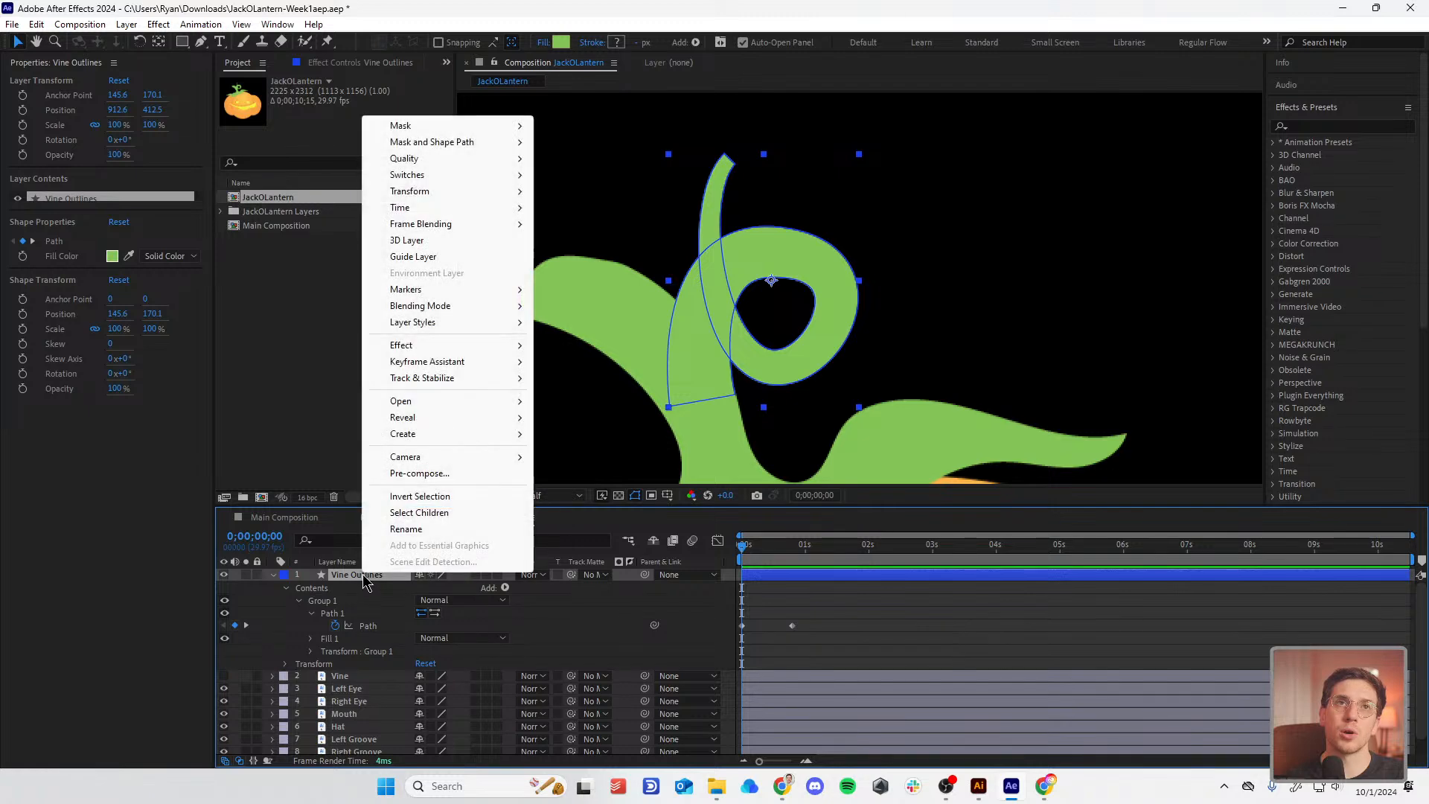
{"action": "left_click", "coordinate": [432, 472]}
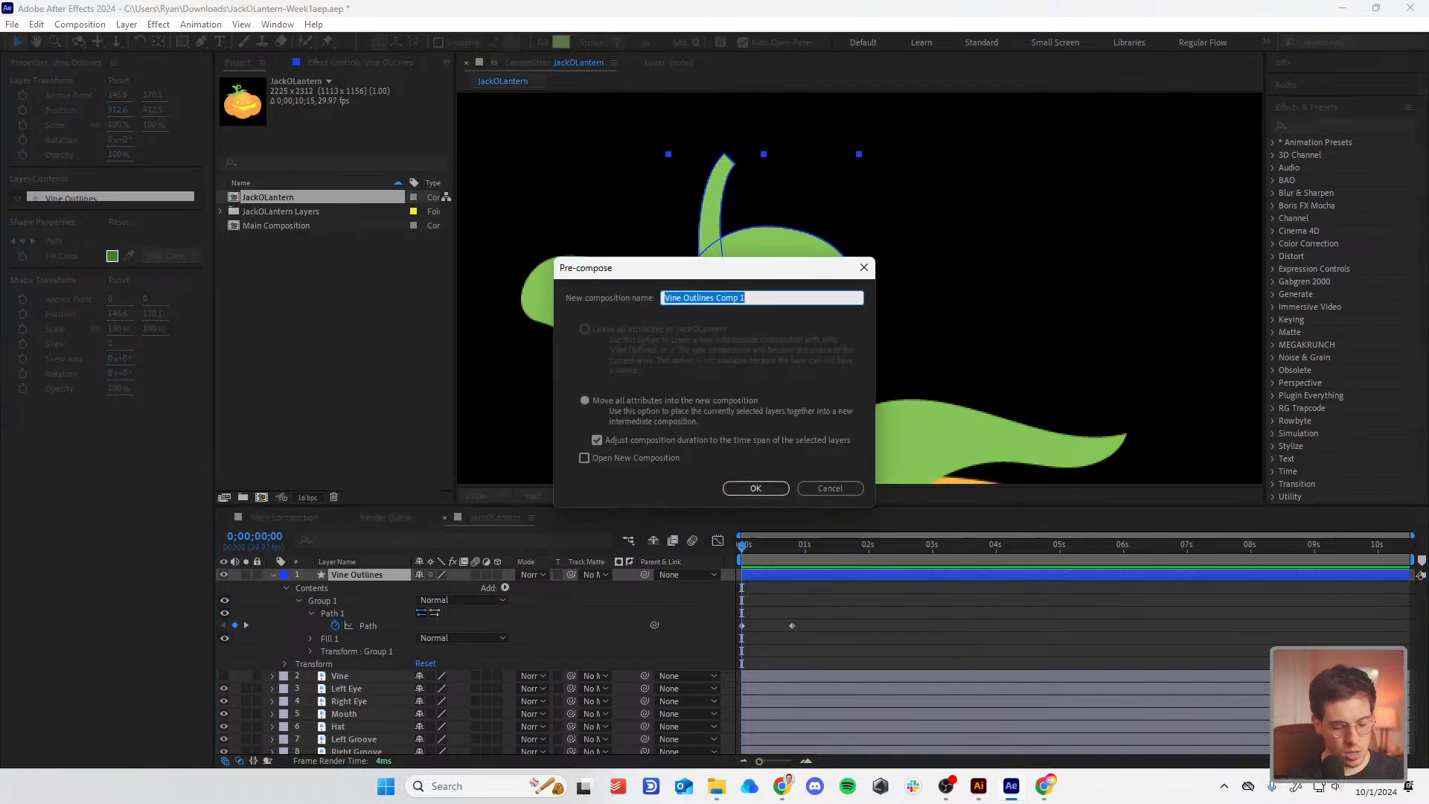
{"action": "type", "text": "Vine Moving"}
{"action": "key", "text": "Return"}
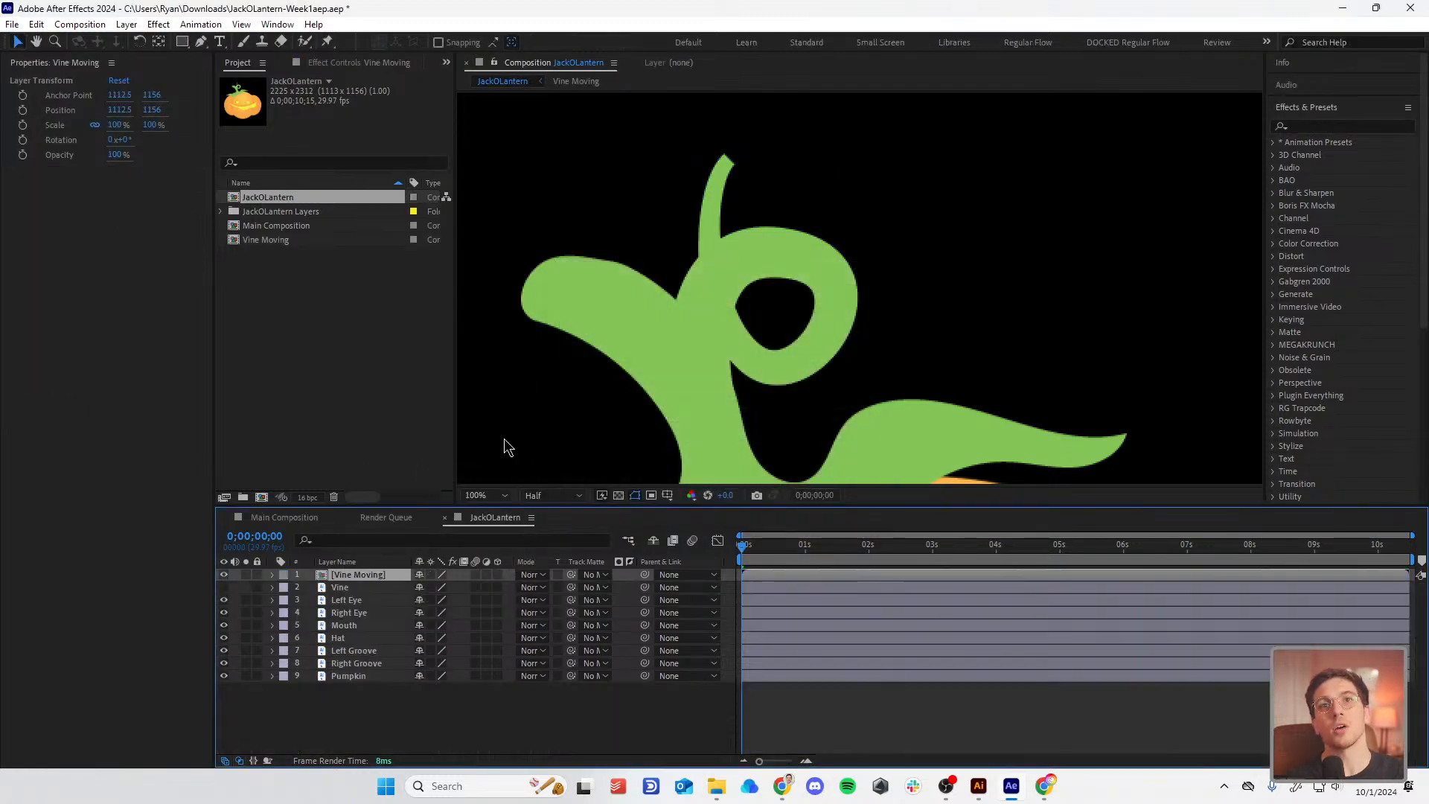
{"action": "double_click", "coordinate": [357, 574]}
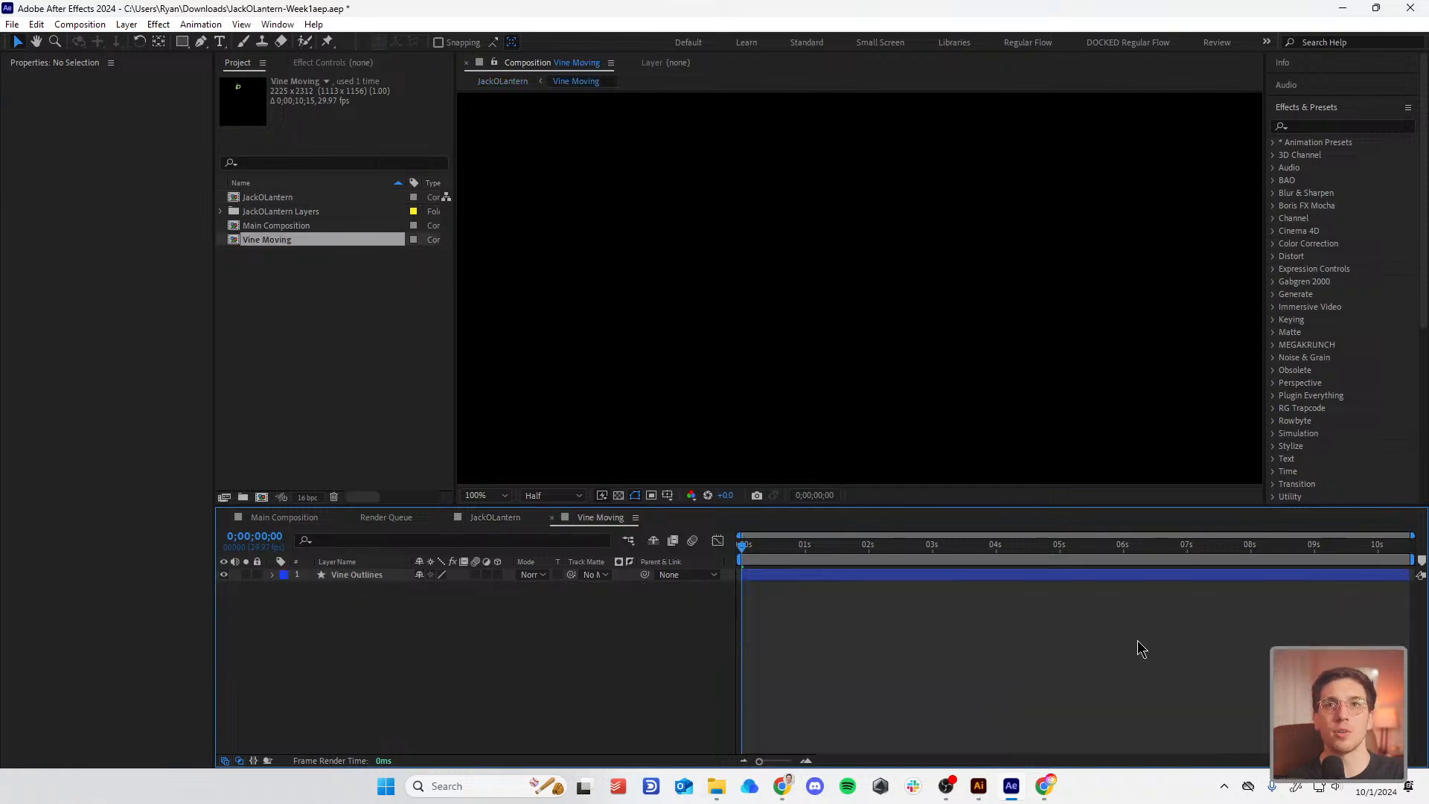
Step: End the work area at 0;00;00;24 and trim Vine Moving to it with Trim Comp to Work Area
{"action": "left_click", "coordinate": [760, 577]}
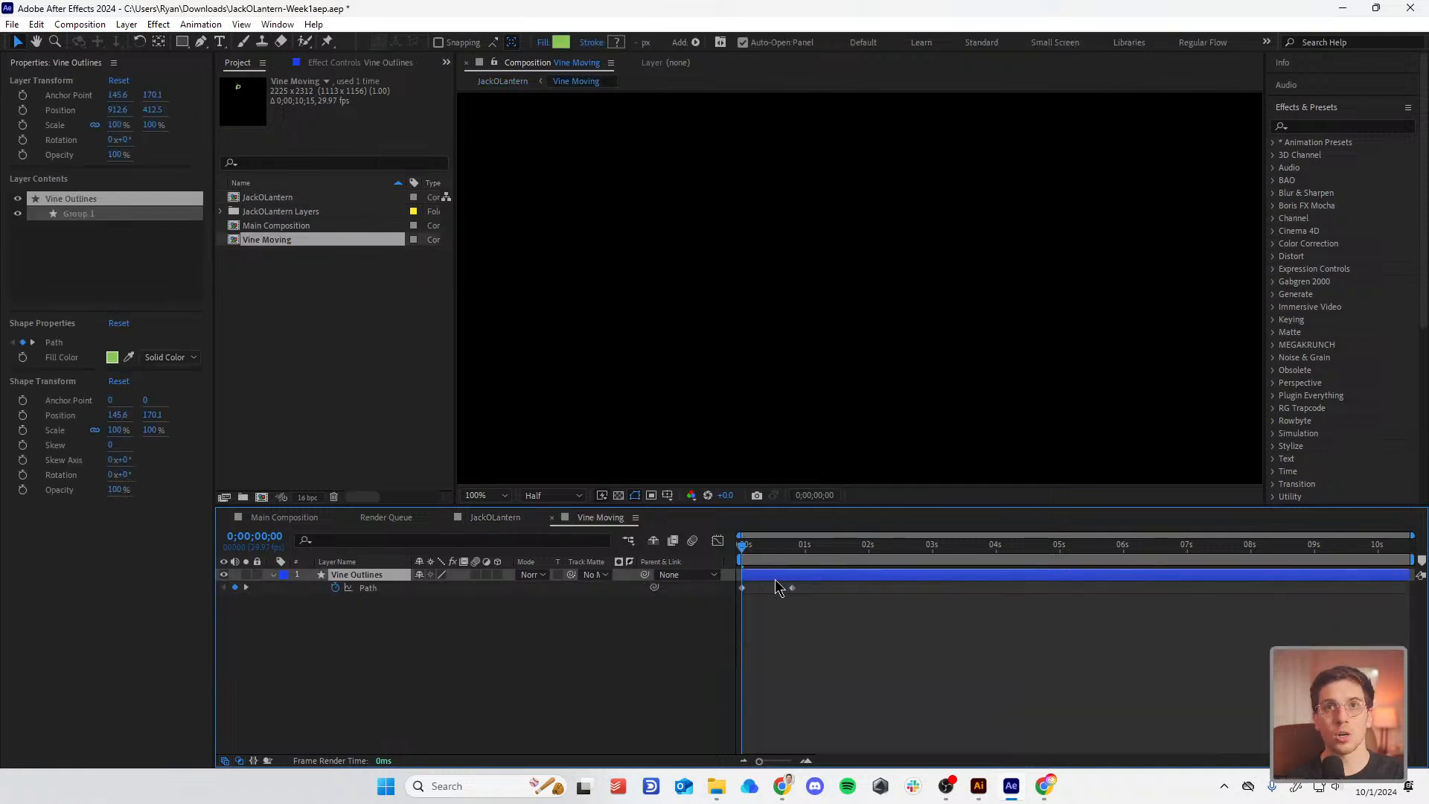
{"action": "left_click_drag", "start_coordinate": [786, 557], "coordinate": [793, 558]}
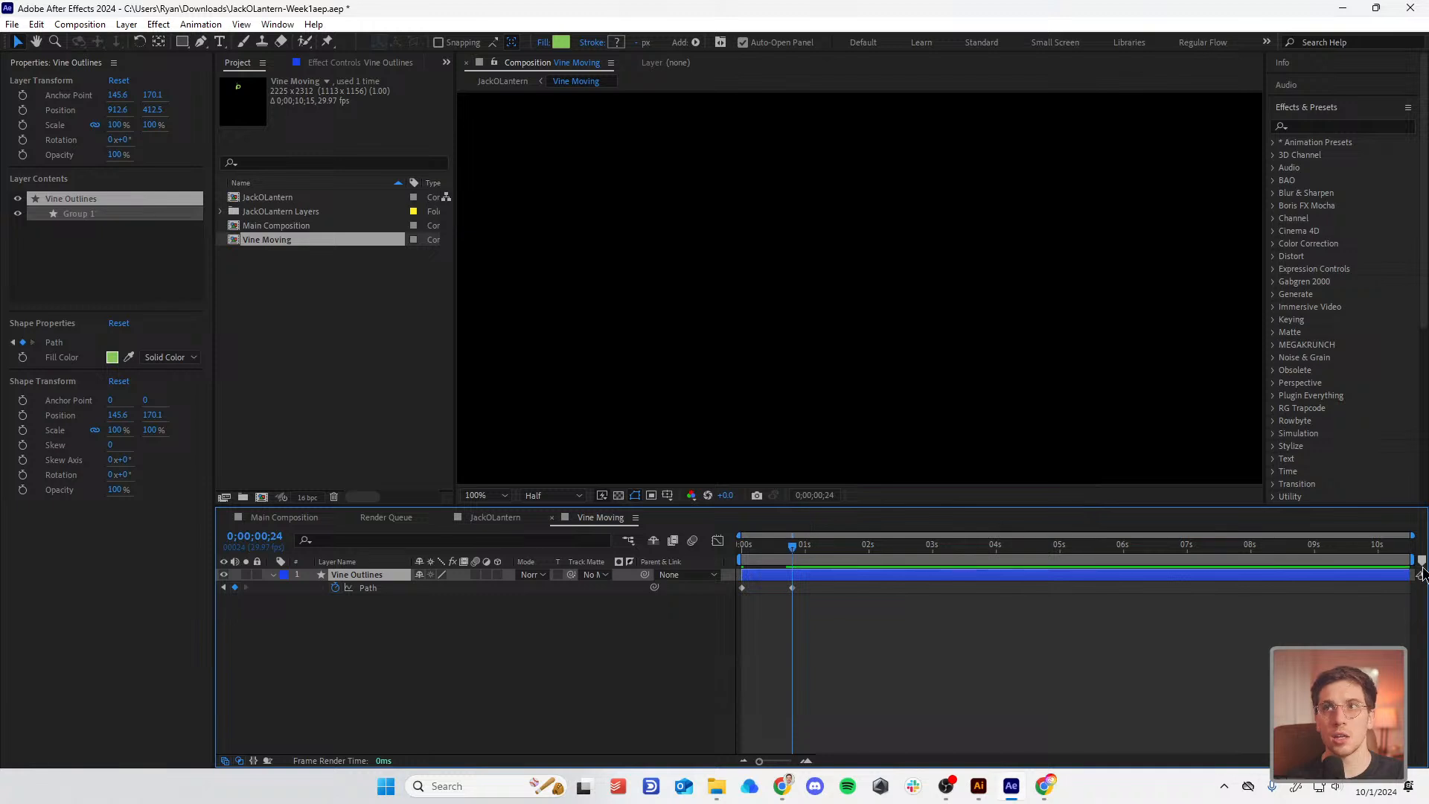
{"action": "left_click_drag", "start_coordinate": [1417, 560], "coordinate": [797, 688]}
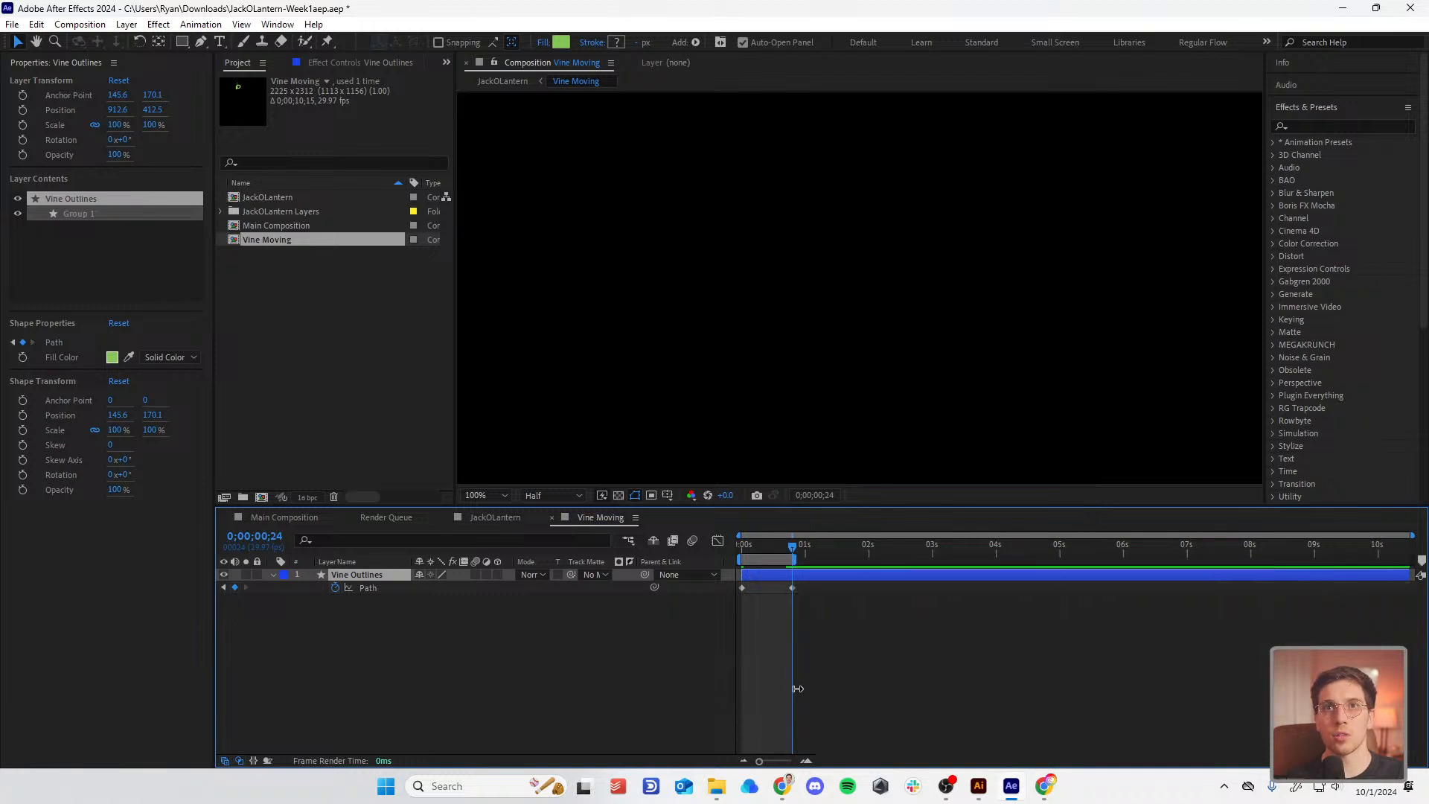
{"action": "left_click", "coordinate": [98, 25]}
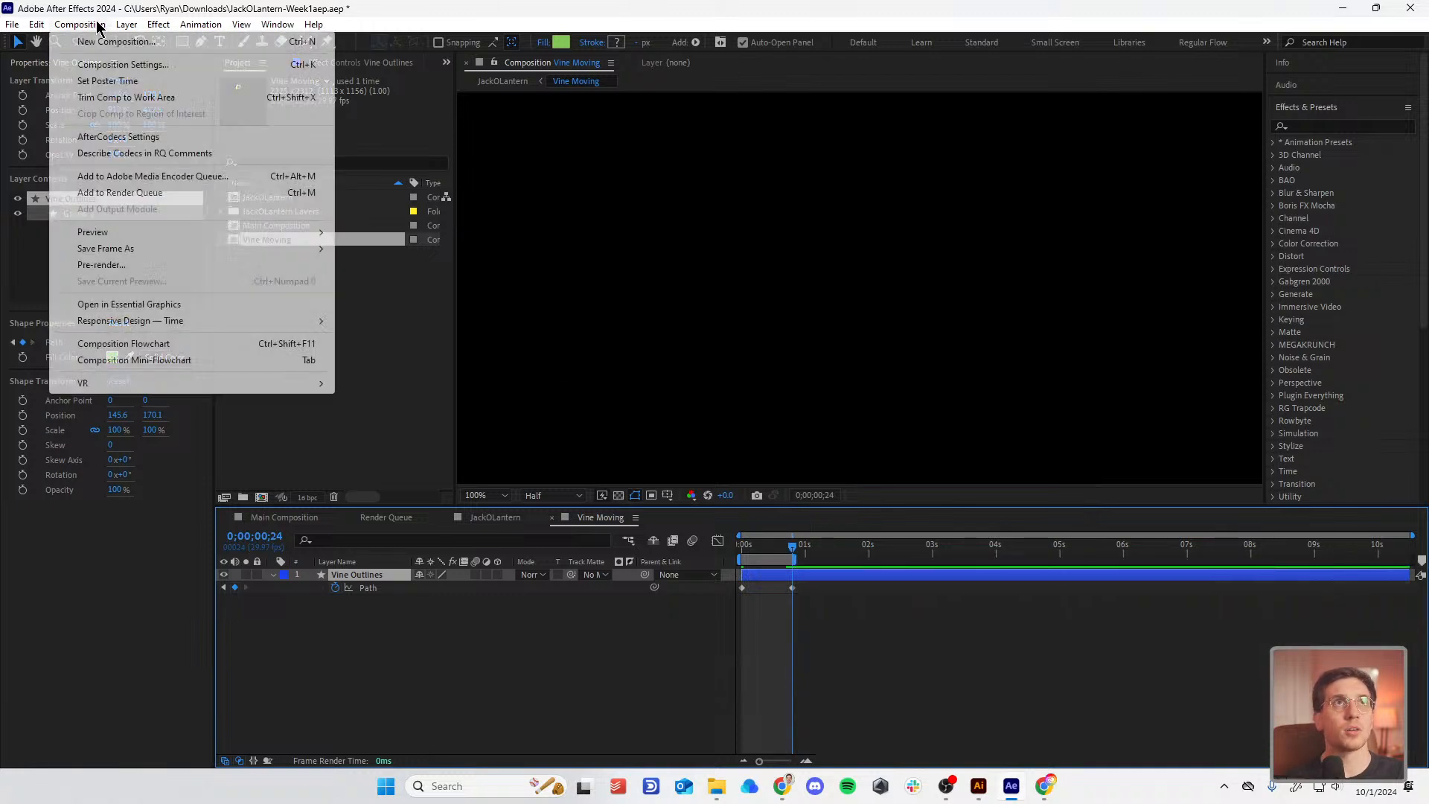
{"action": "left_click", "coordinate": [123, 97]}
{"action": "key", "text": "space"}
{"action": "scroll", "coordinate": [928, 326], "scroll_direction": "down", "scroll_amount": 4}
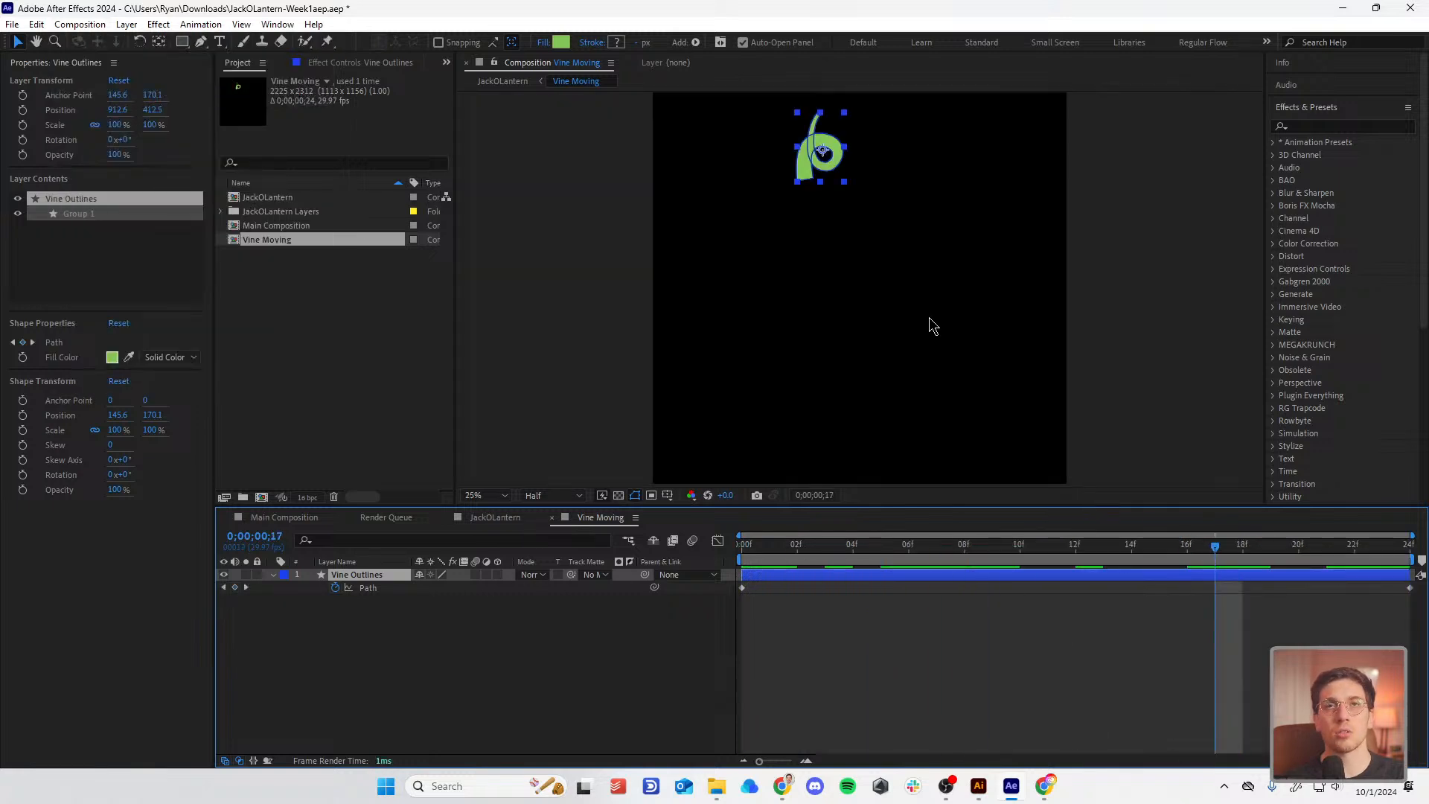
{"action": "scroll", "coordinate": [863, 208], "scroll_direction": "up", "scroll_amount": 2}
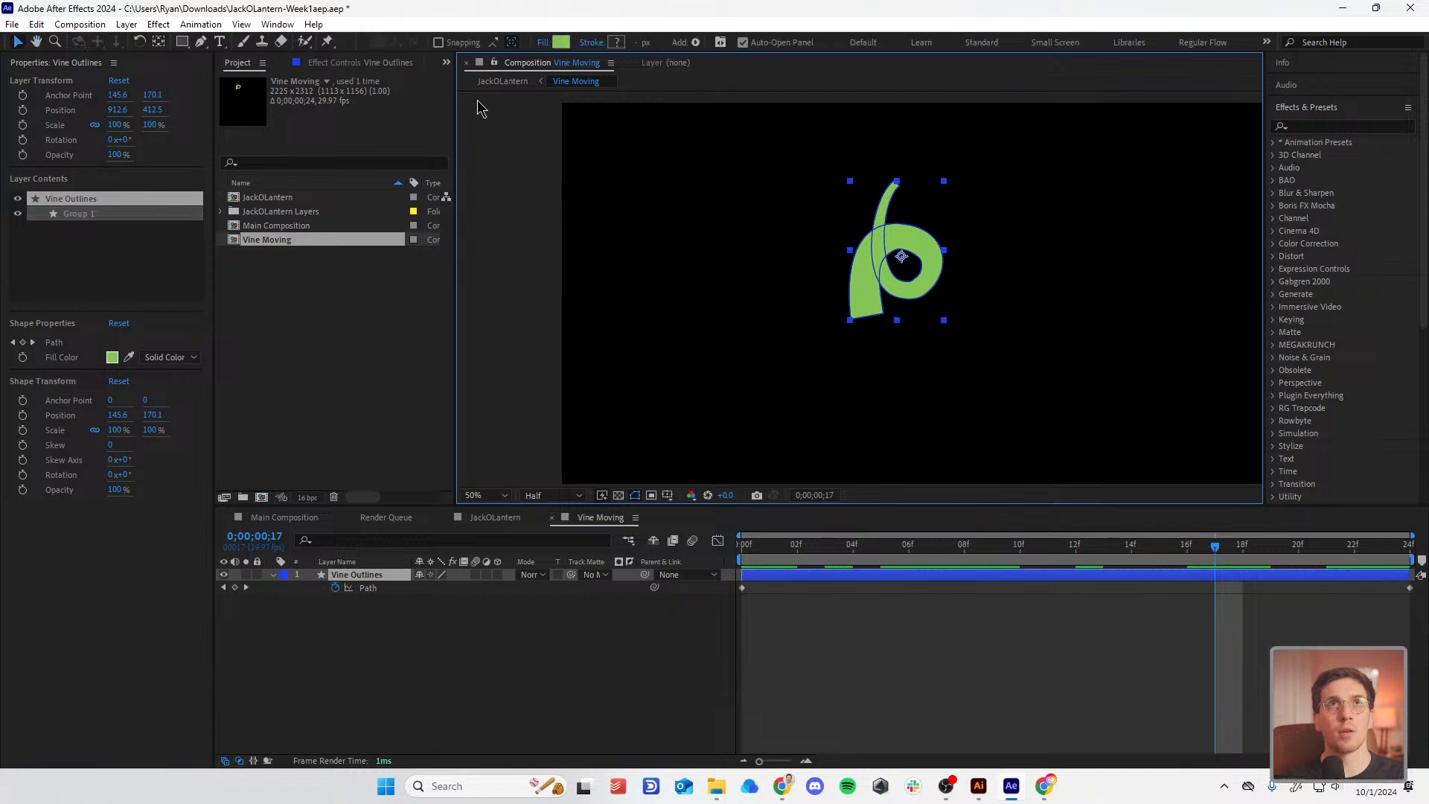
{"action": "left_click", "coordinate": [491, 81]}
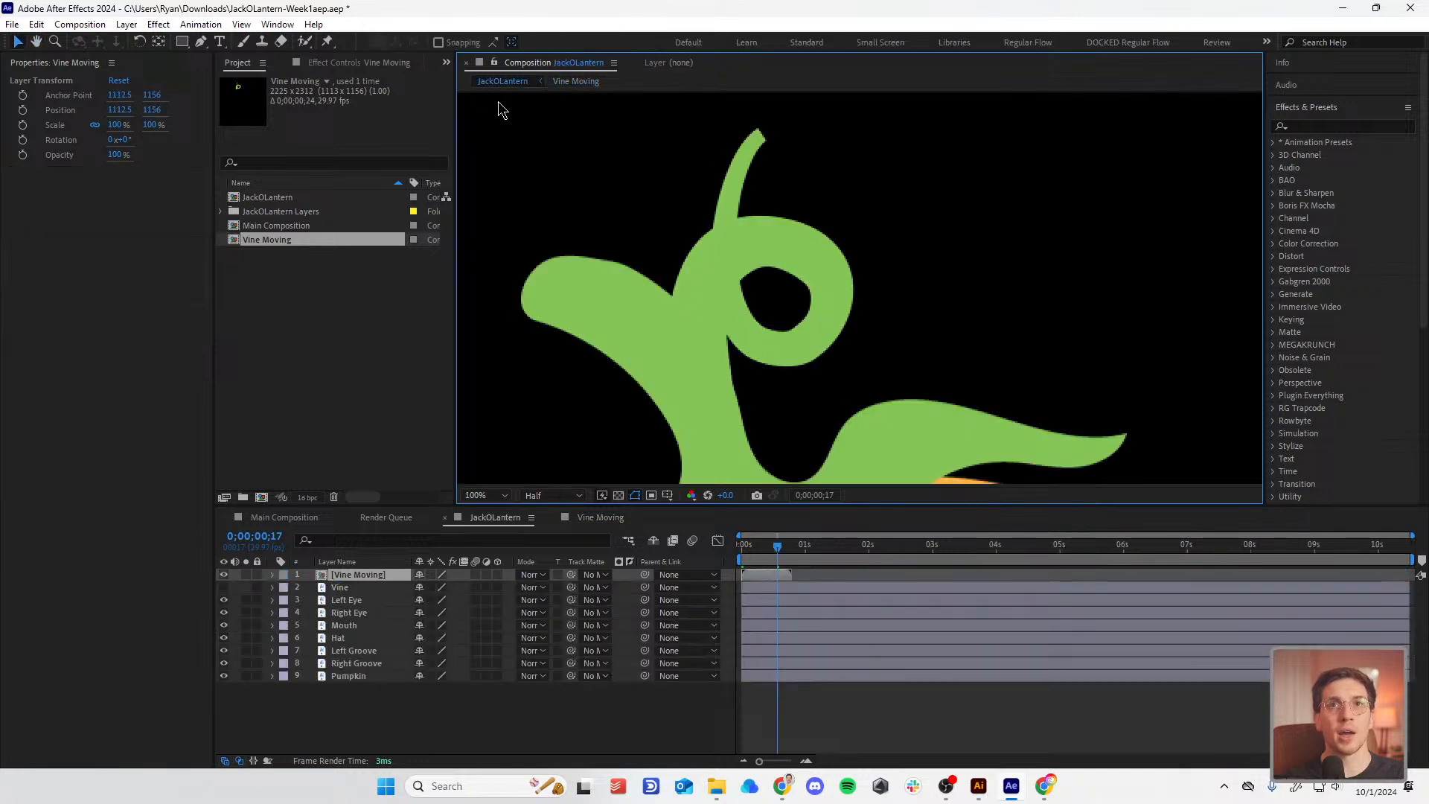
Step: Enable time remapping on the Vine Moving layer
{"action": "right_click", "coordinate": [347, 579]}
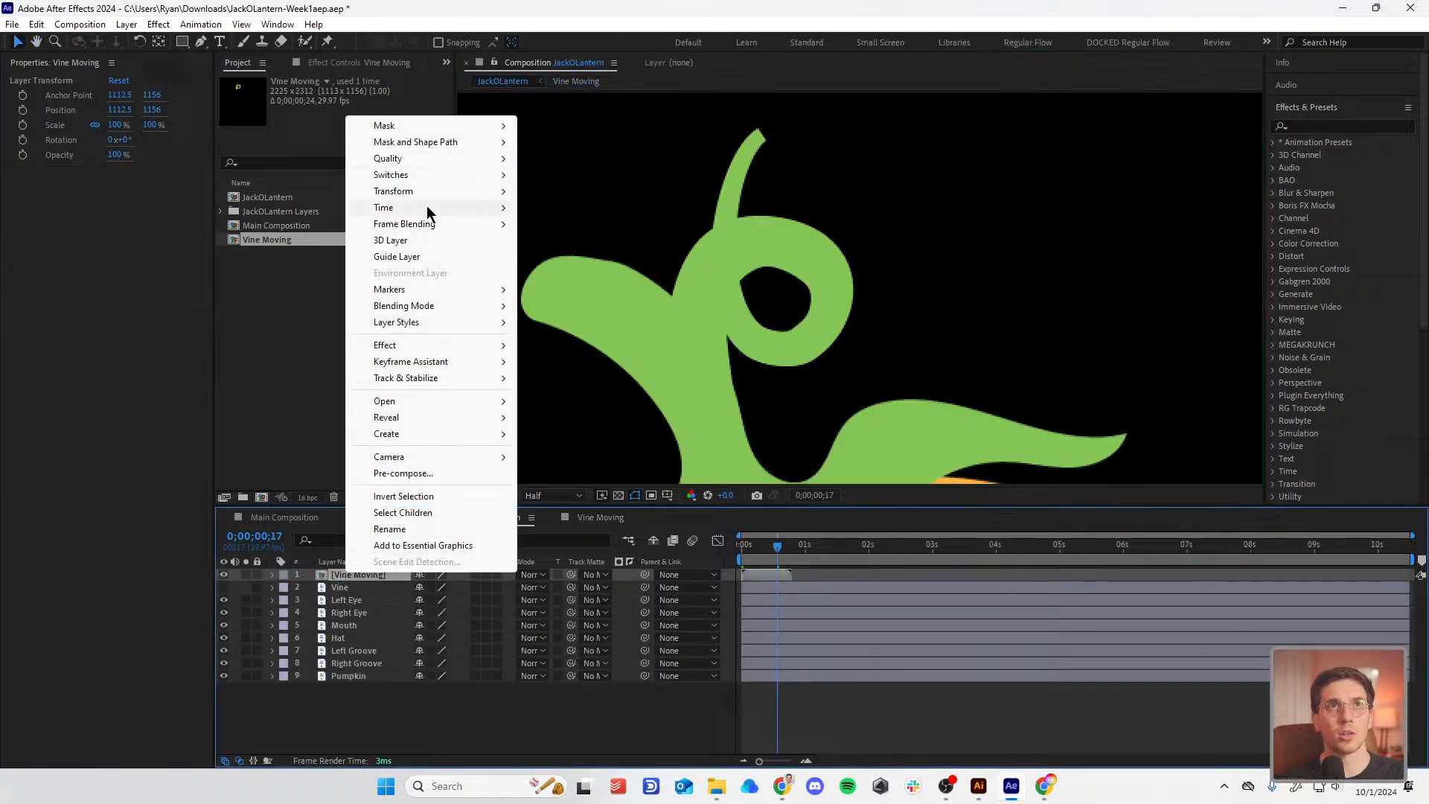
{"action": "mouse_move", "coordinate": [426, 205]}
{"action": "left_click", "coordinate": [618, 205]}
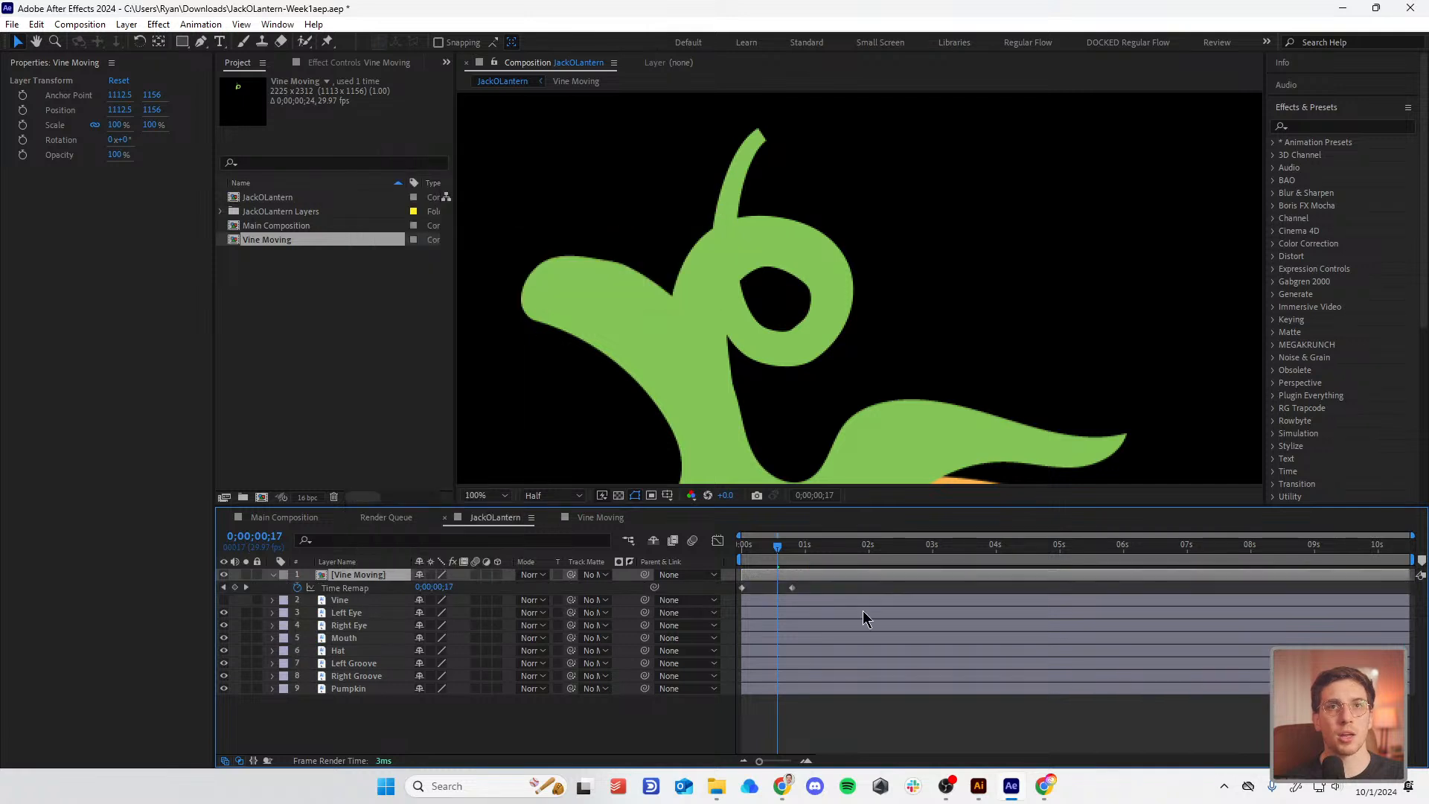
Step: Add a loopOut("pingpong") expression to Time Remap and preview from the start
{"action": "left_click", "coordinate": [297, 588], "text": "alt"}
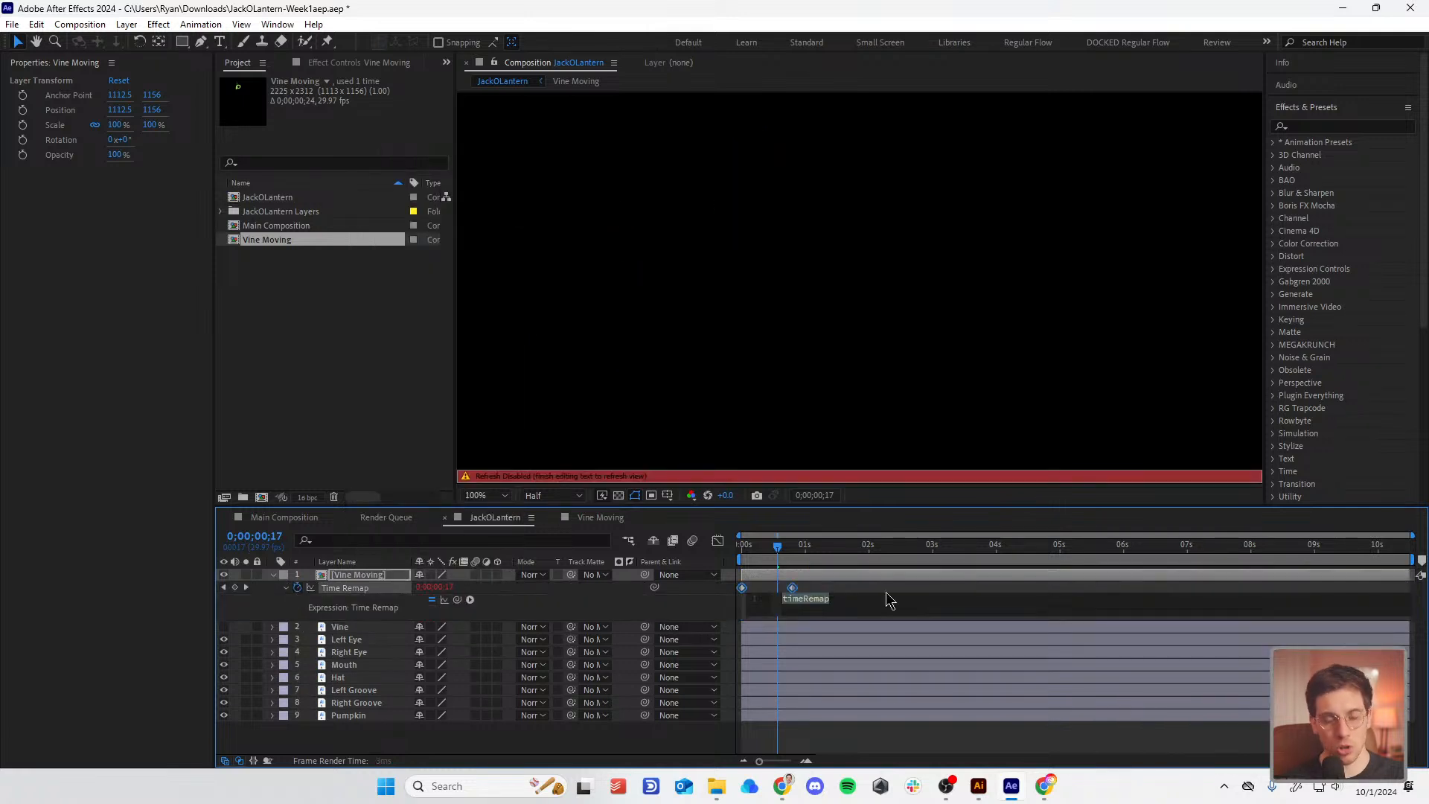
{"action": "type", "text": "loopOut()"}
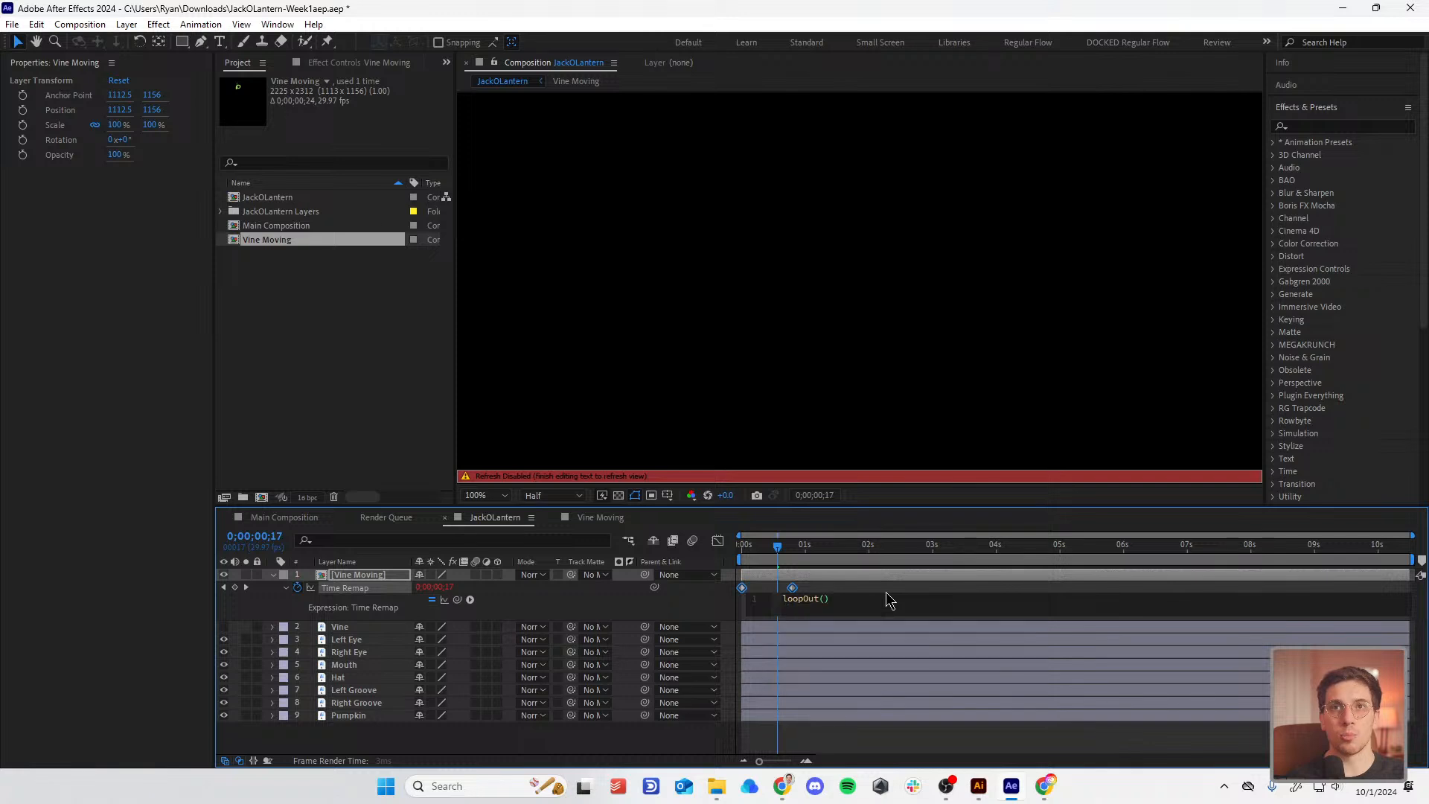
{"action": "key", "text": "Left"}
{"action": "type", "text": "\"pingpong\""}
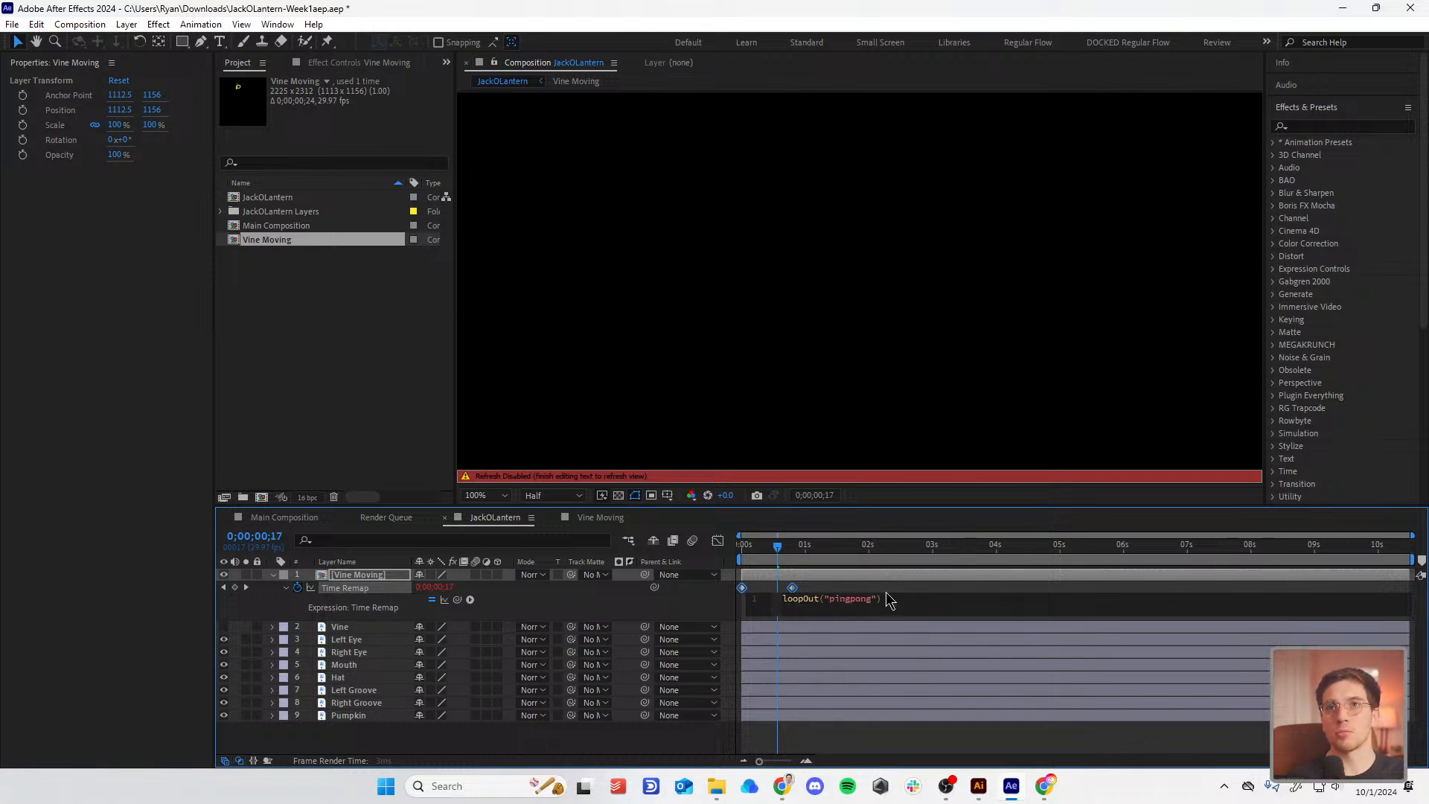
{"action": "left_click", "coordinate": [918, 675]}
{"action": "left_click_drag", "start_coordinate": [803, 547], "coordinate": [652, 573]}
{"action": "key", "text": "space"}
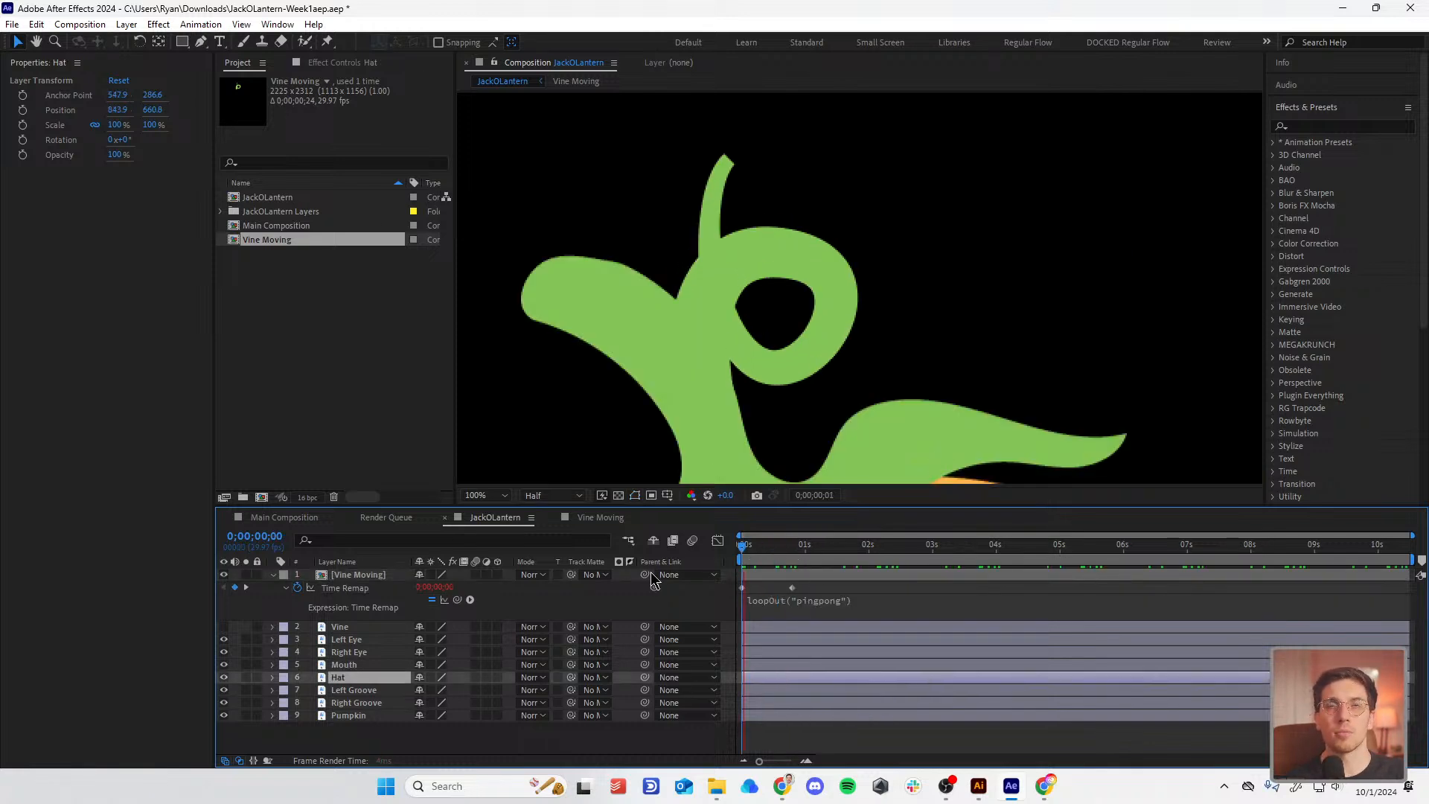
Step: Inside the Vine Moving precomp, play the vine curl animation to check it
{"action": "double_click", "coordinate": [884, 579]}
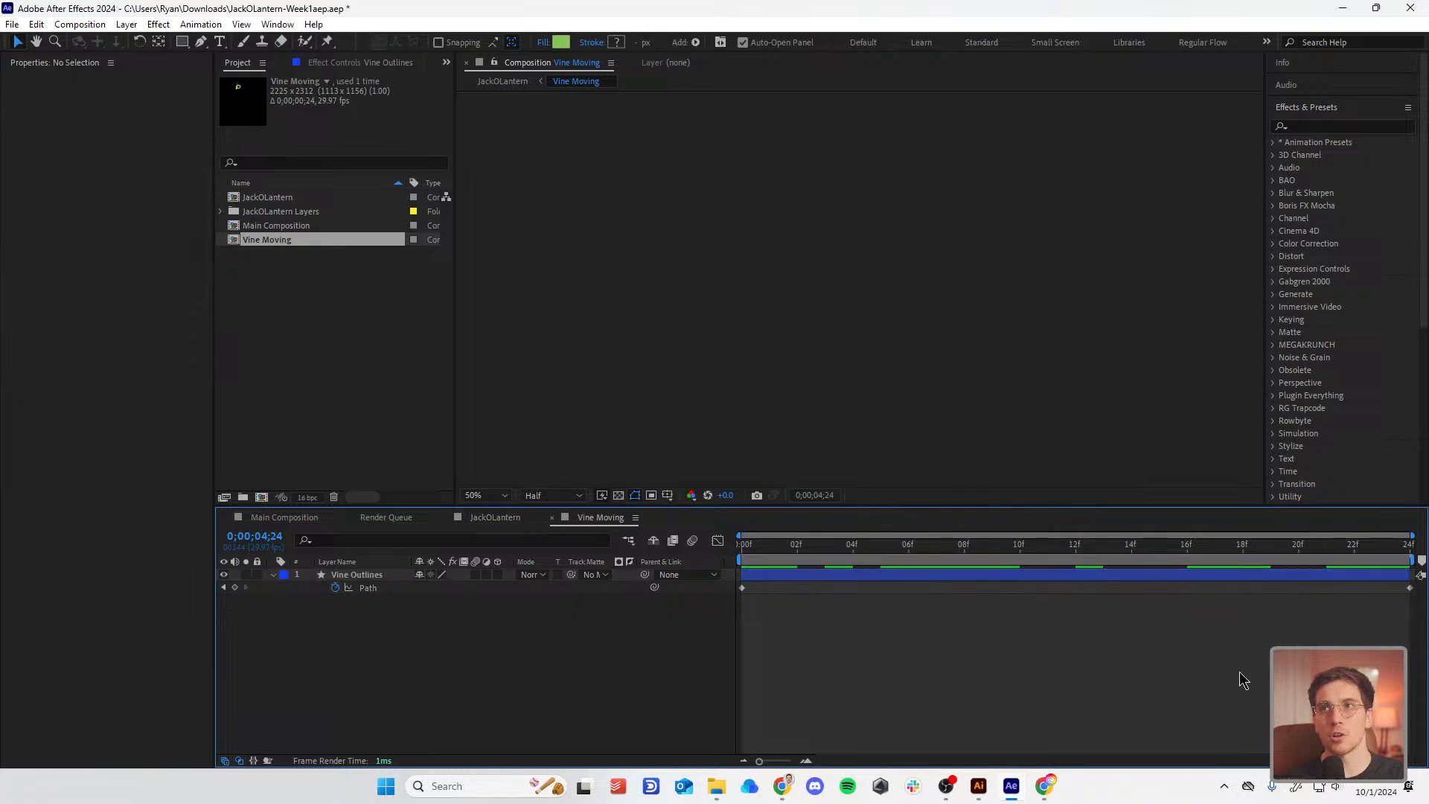
{"action": "left_click", "coordinate": [1407, 574]}
{"action": "left_click", "coordinate": [1393, 549]}
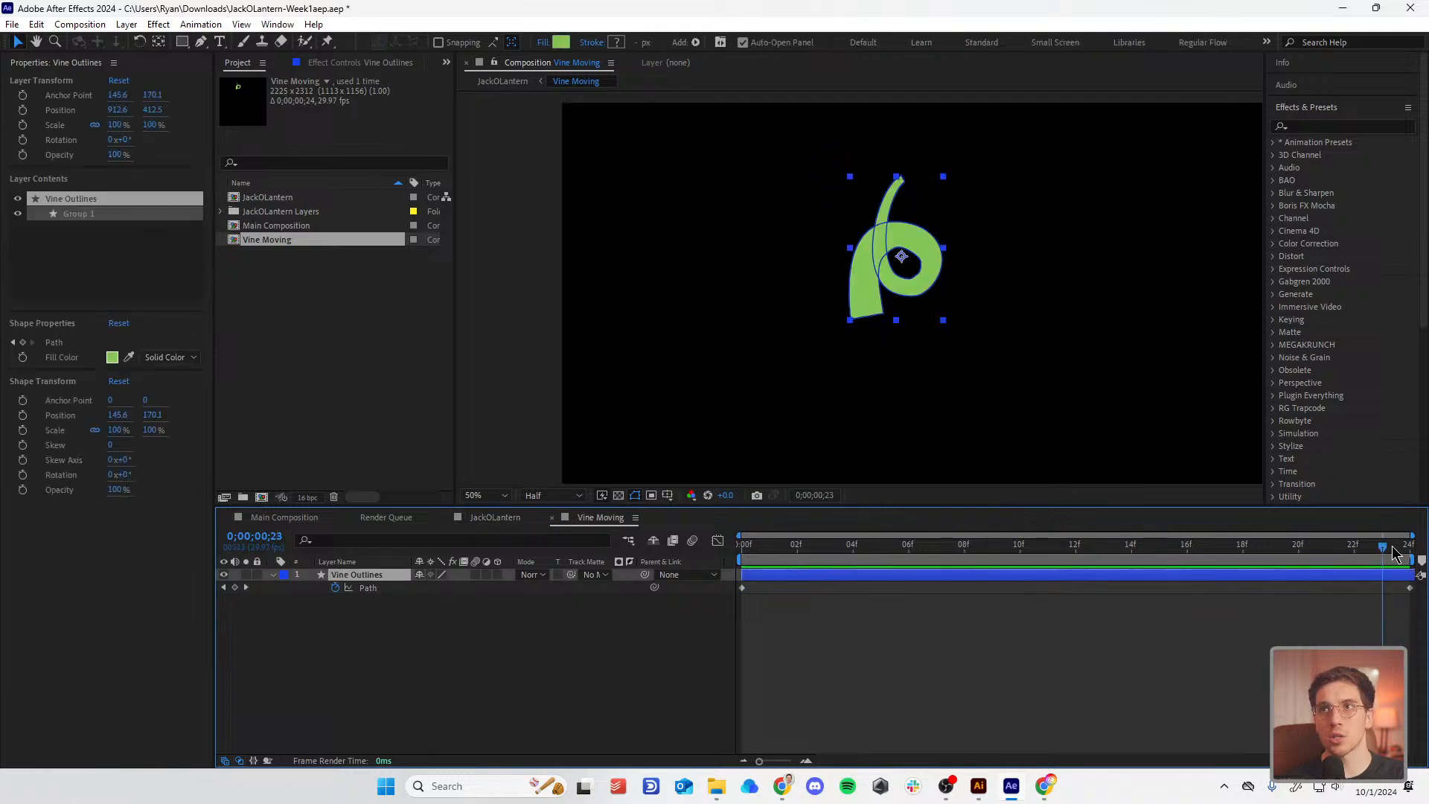
{"action": "key", "text": "space"}
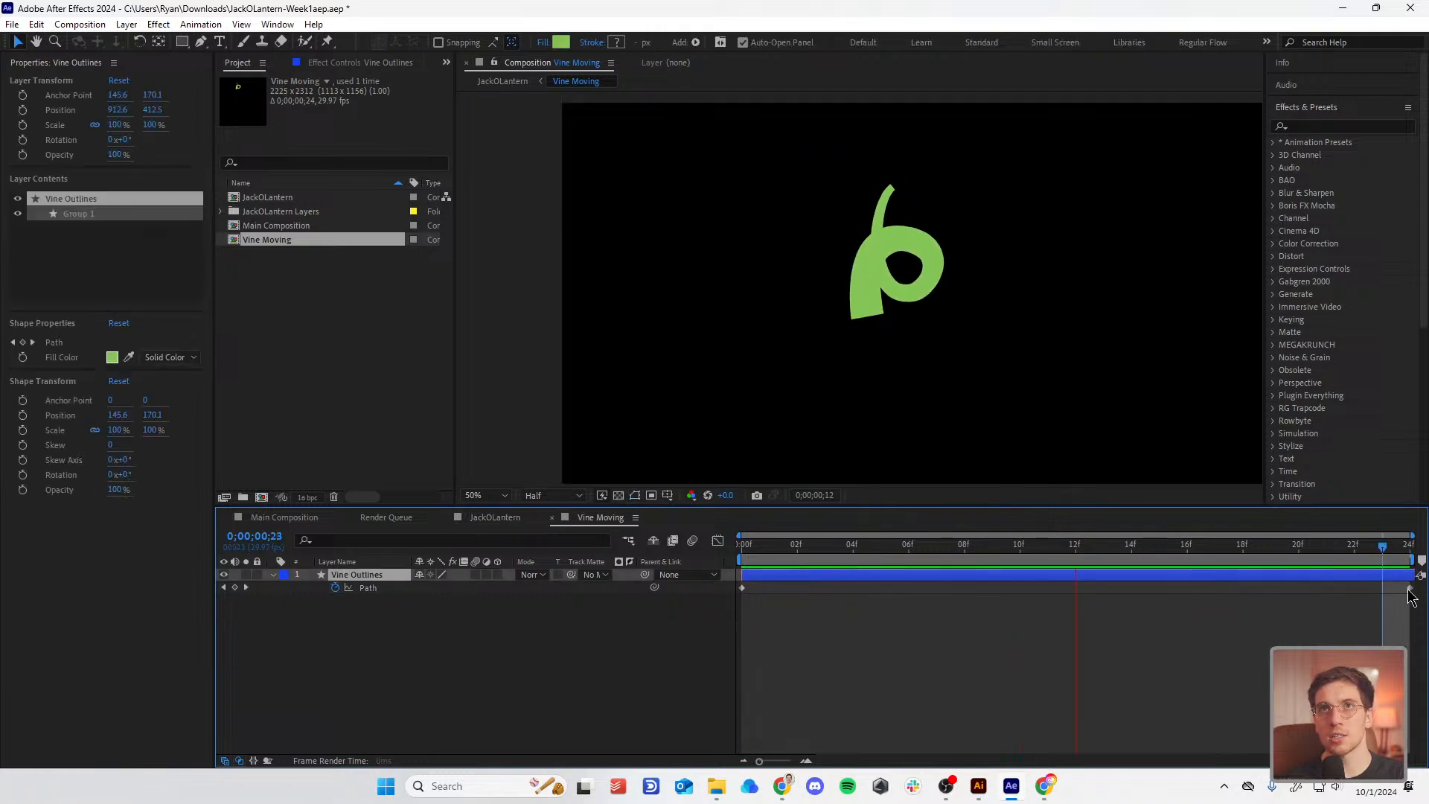
{"action": "key", "text": "space"}
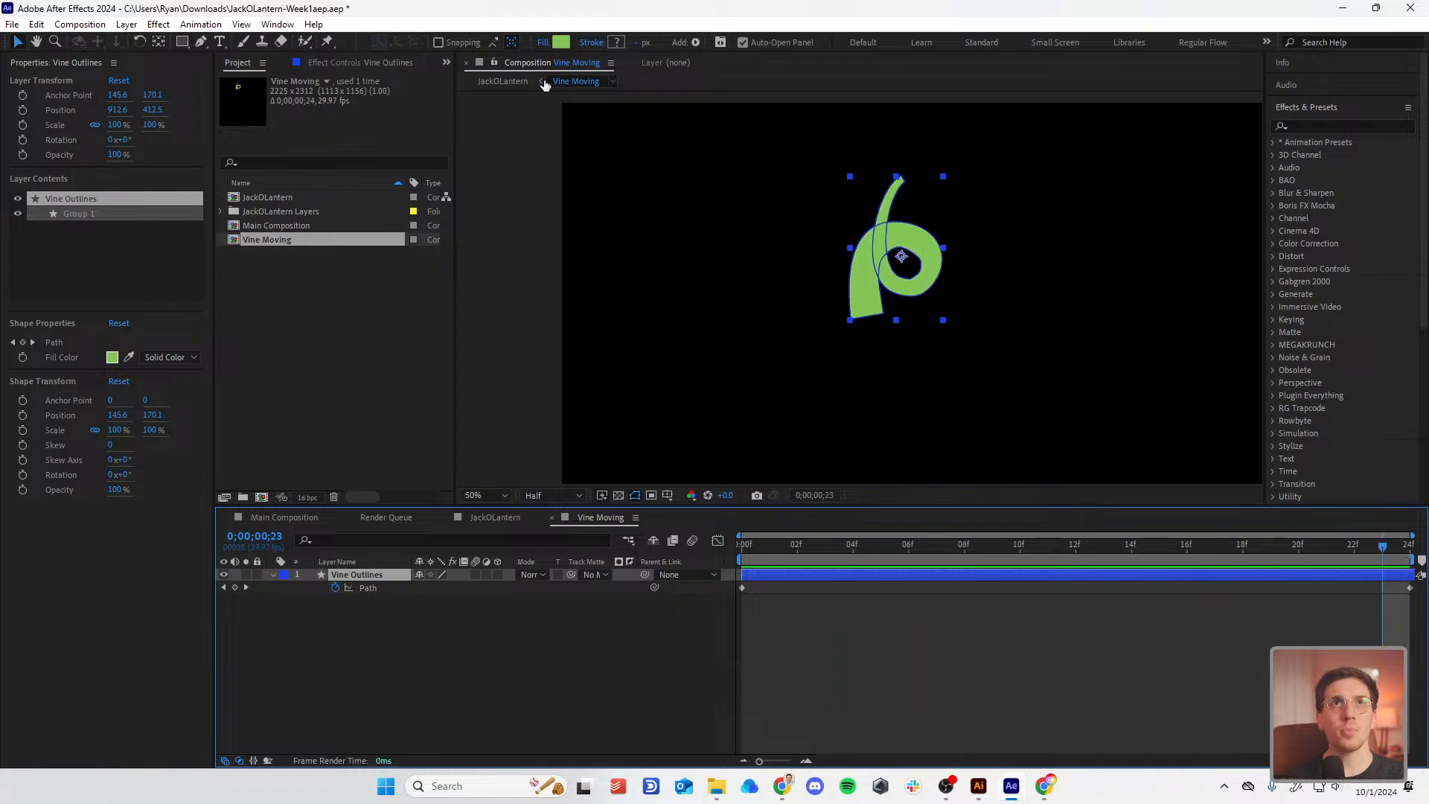
Step: Back in the JackOLantern composition, preview the looping vine, then deselect the layer
{"action": "left_click", "coordinate": [502, 82]}
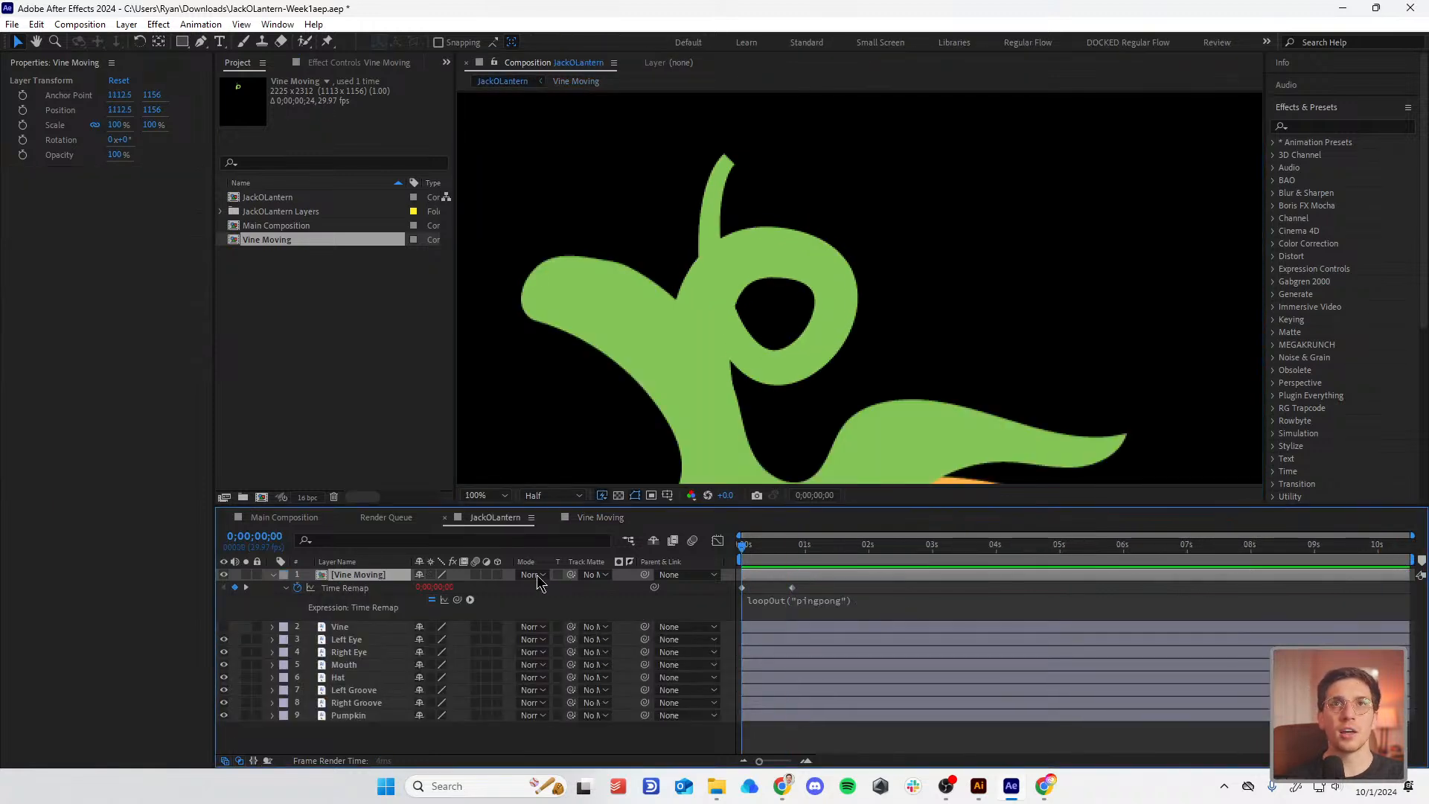
{"action": "key", "text": "space"}
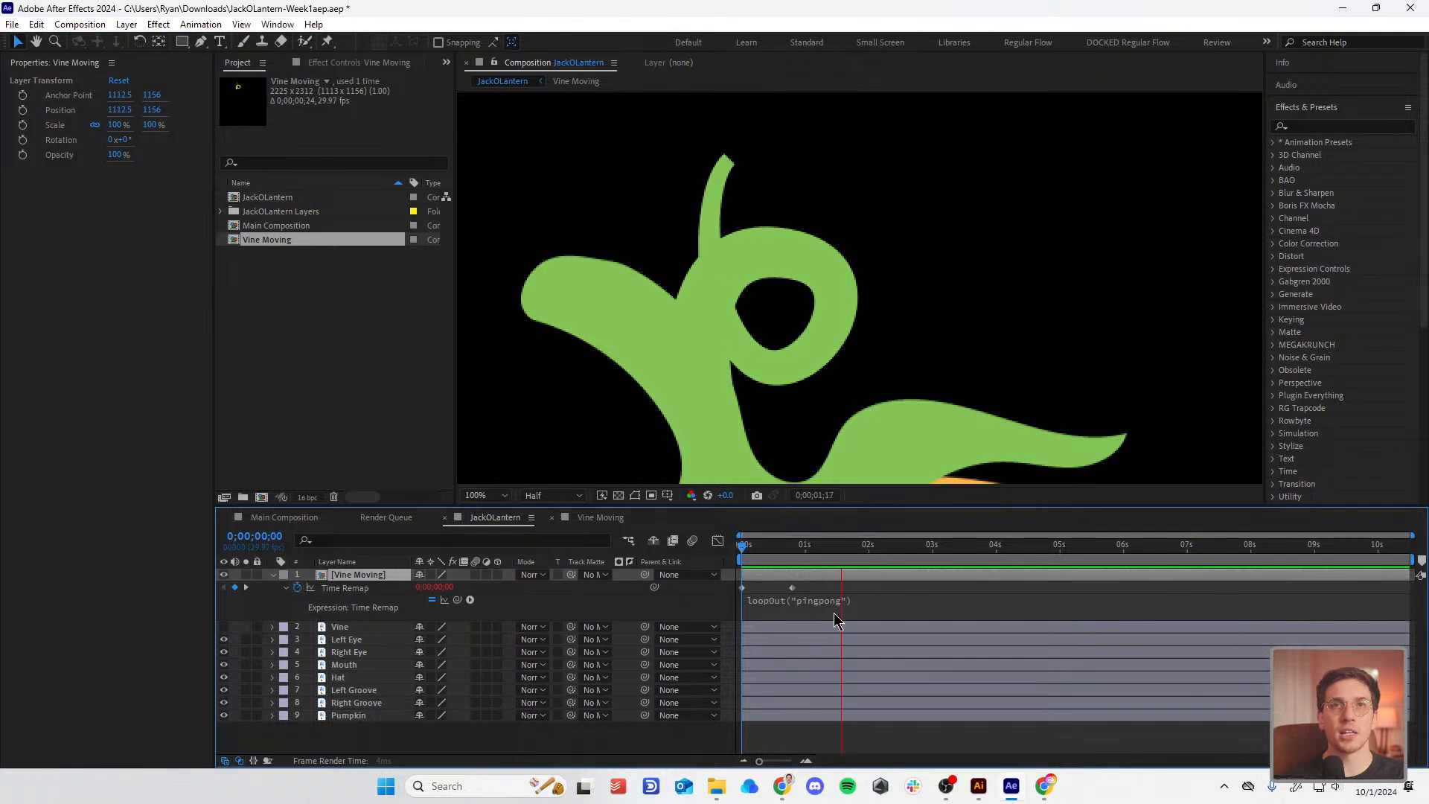
{"action": "left_click", "coordinate": [902, 598]}
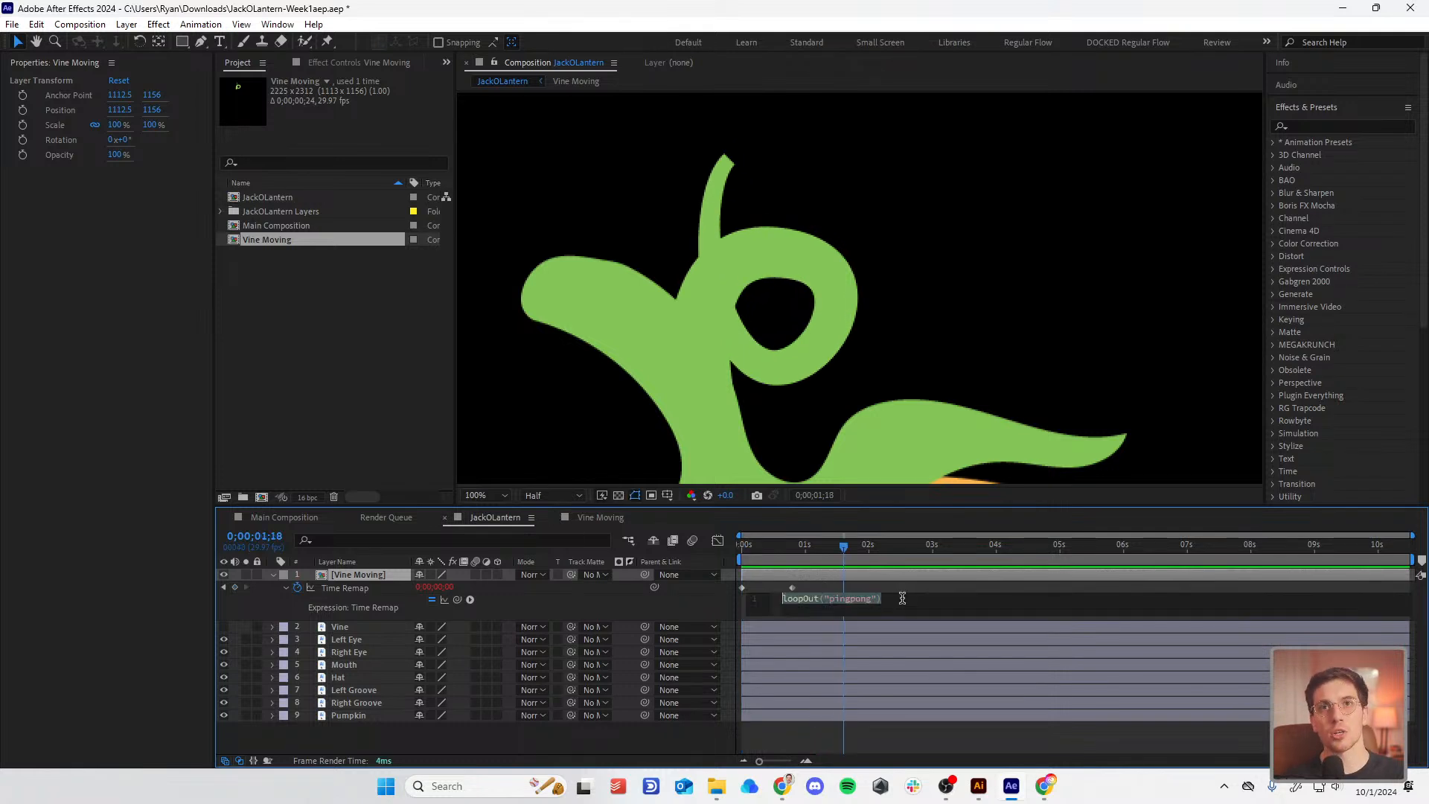
{"action": "left_click", "coordinate": [908, 589]}
Step: Clear the disk cache and replay the JackOLantern preview from the start
{"action": "key", "text": "ctrl+alt+slash"}
{"action": "left_click", "coordinate": [743, 423]}
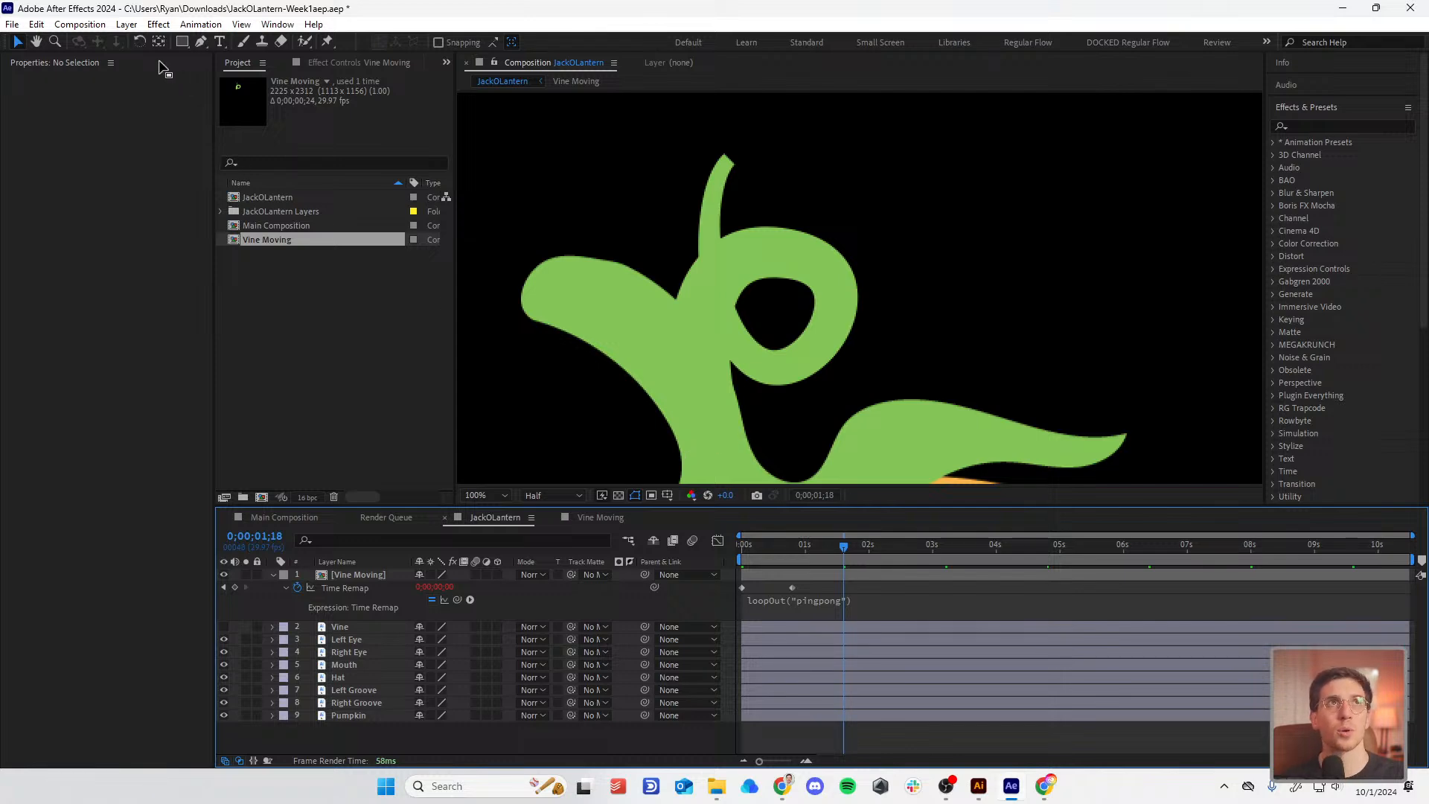
{"action": "left_click", "coordinate": [78, 25]}
{"action": "mouse_move", "coordinate": [43, 30]}
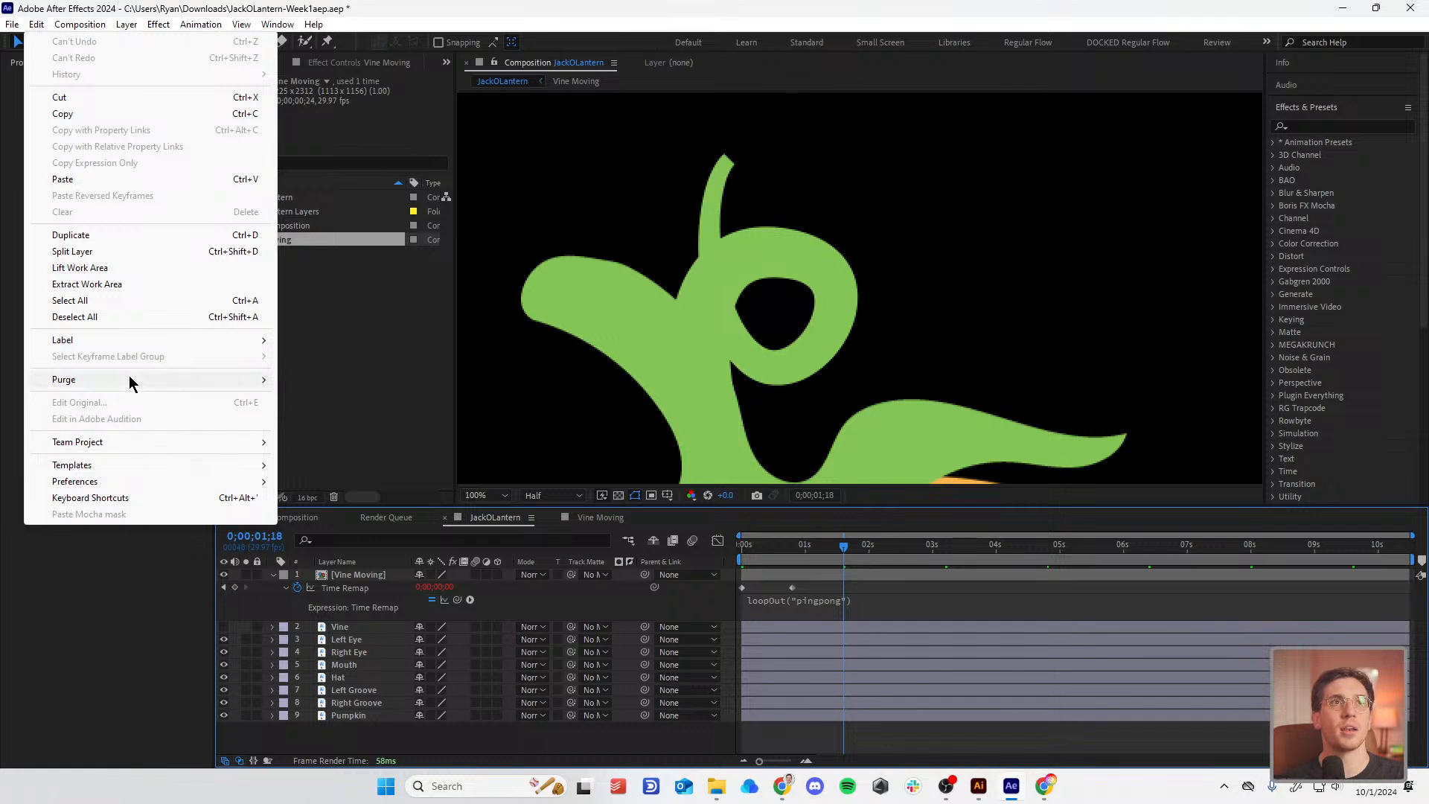
{"action": "mouse_move", "coordinate": [129, 381]}
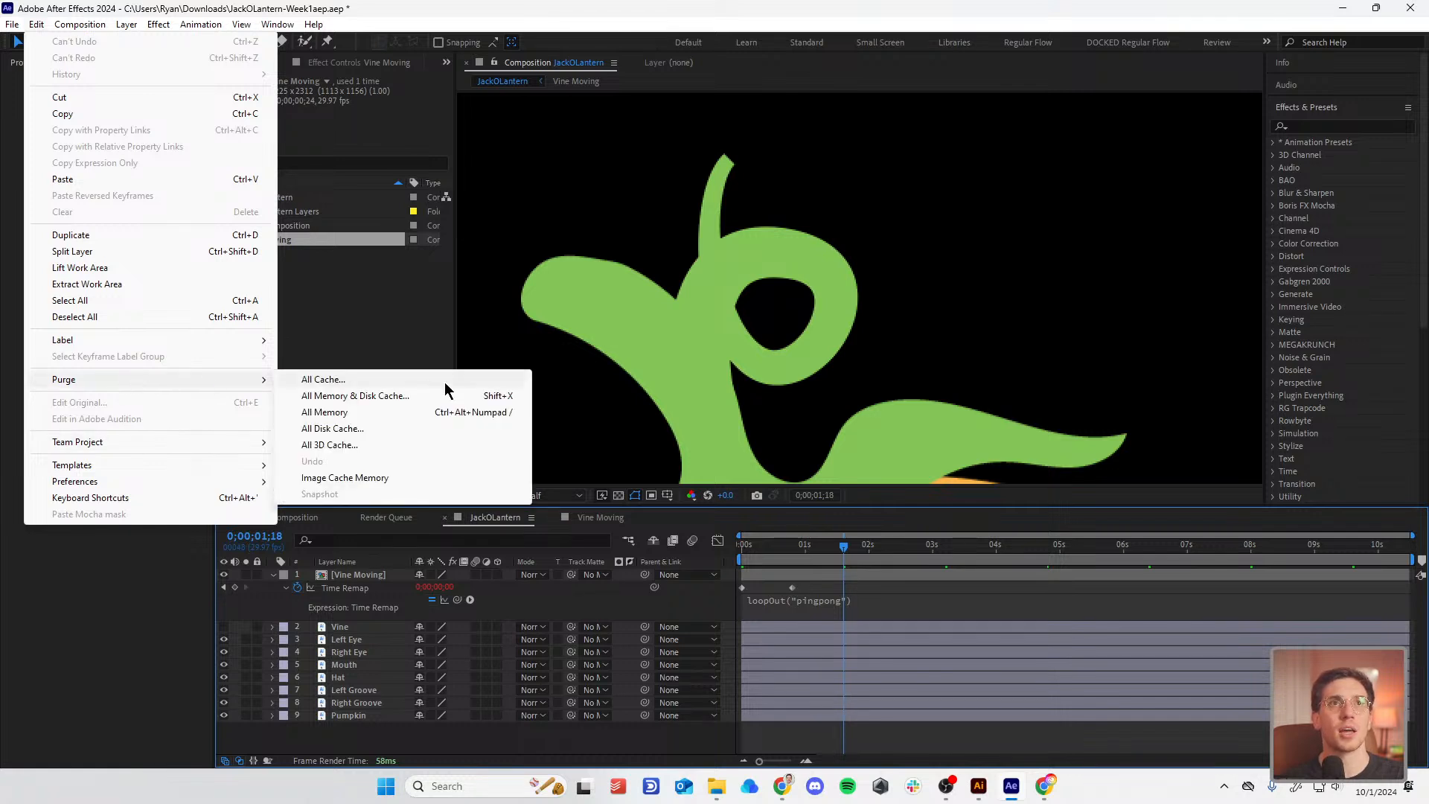
{"action": "left_click", "coordinate": [944, 595]}
{"action": "left_click_drag", "start_coordinate": [819, 547], "coordinate": [620, 574]}
{"action": "key", "text": "space"}
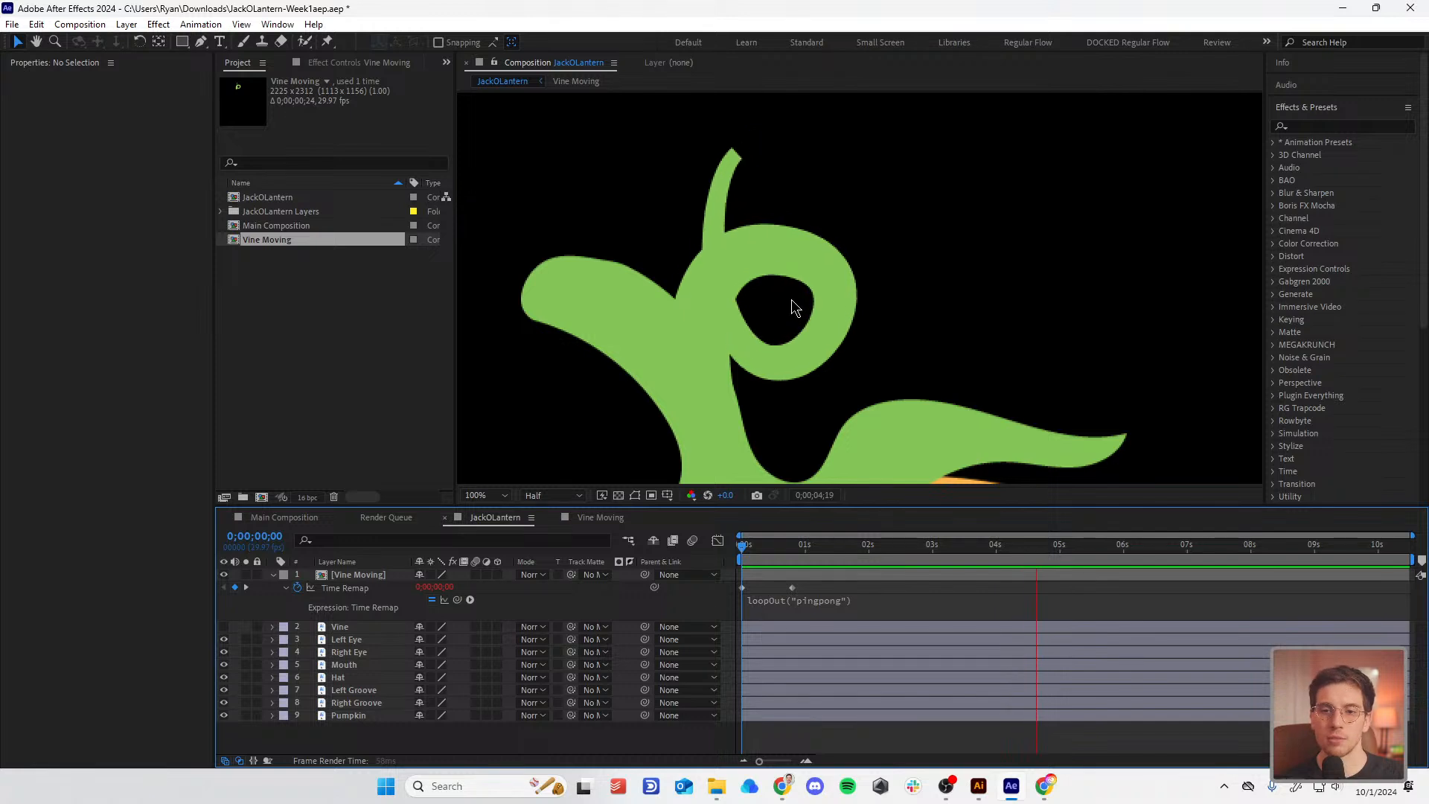
Step: Stop the preview and move the Hat layer directly under Vine Moving
{"action": "key", "text": "space"}
{"action": "scroll", "coordinate": [792, 299], "scroll_direction": "down", "scroll_amount": 1}
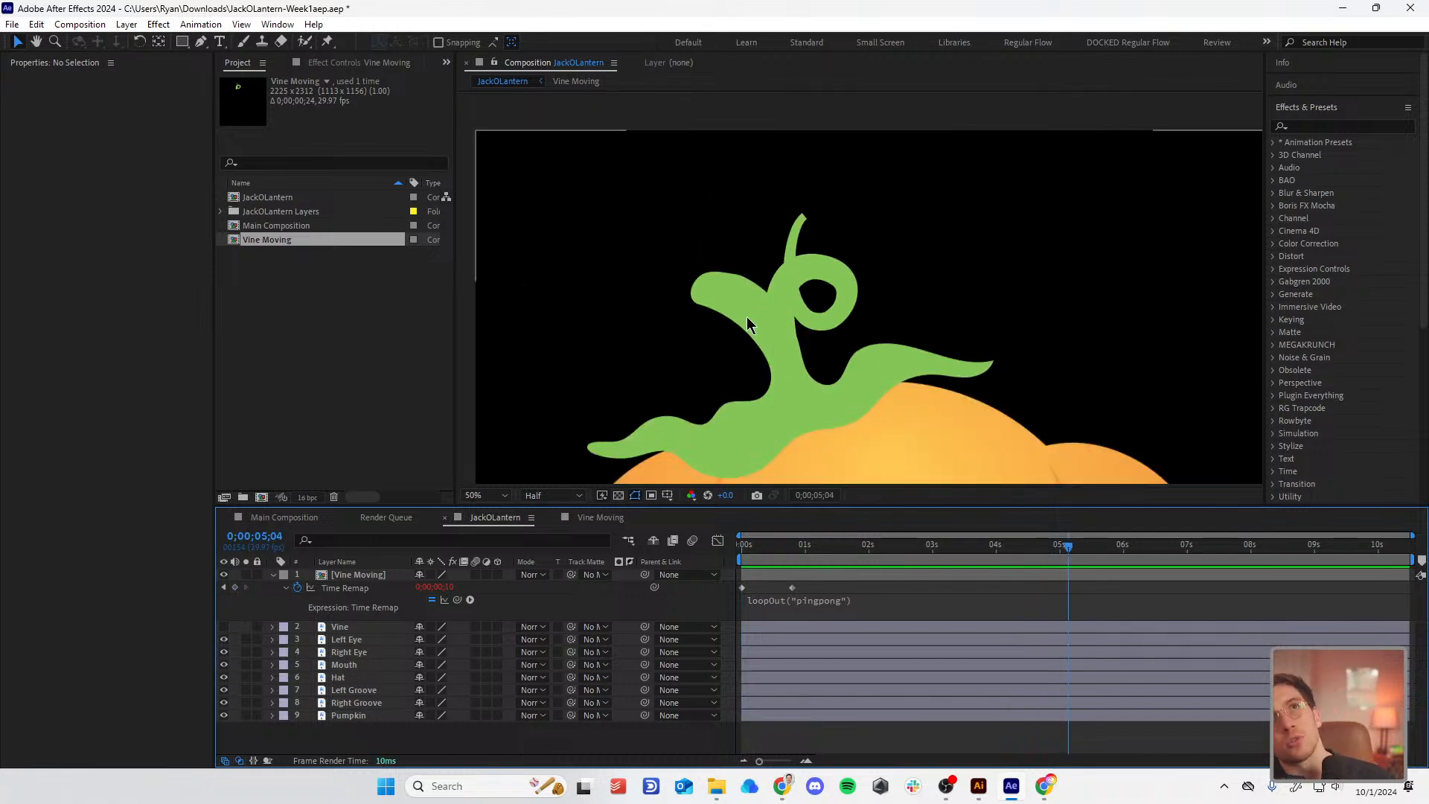
{"action": "left_click", "coordinate": [365, 576]}
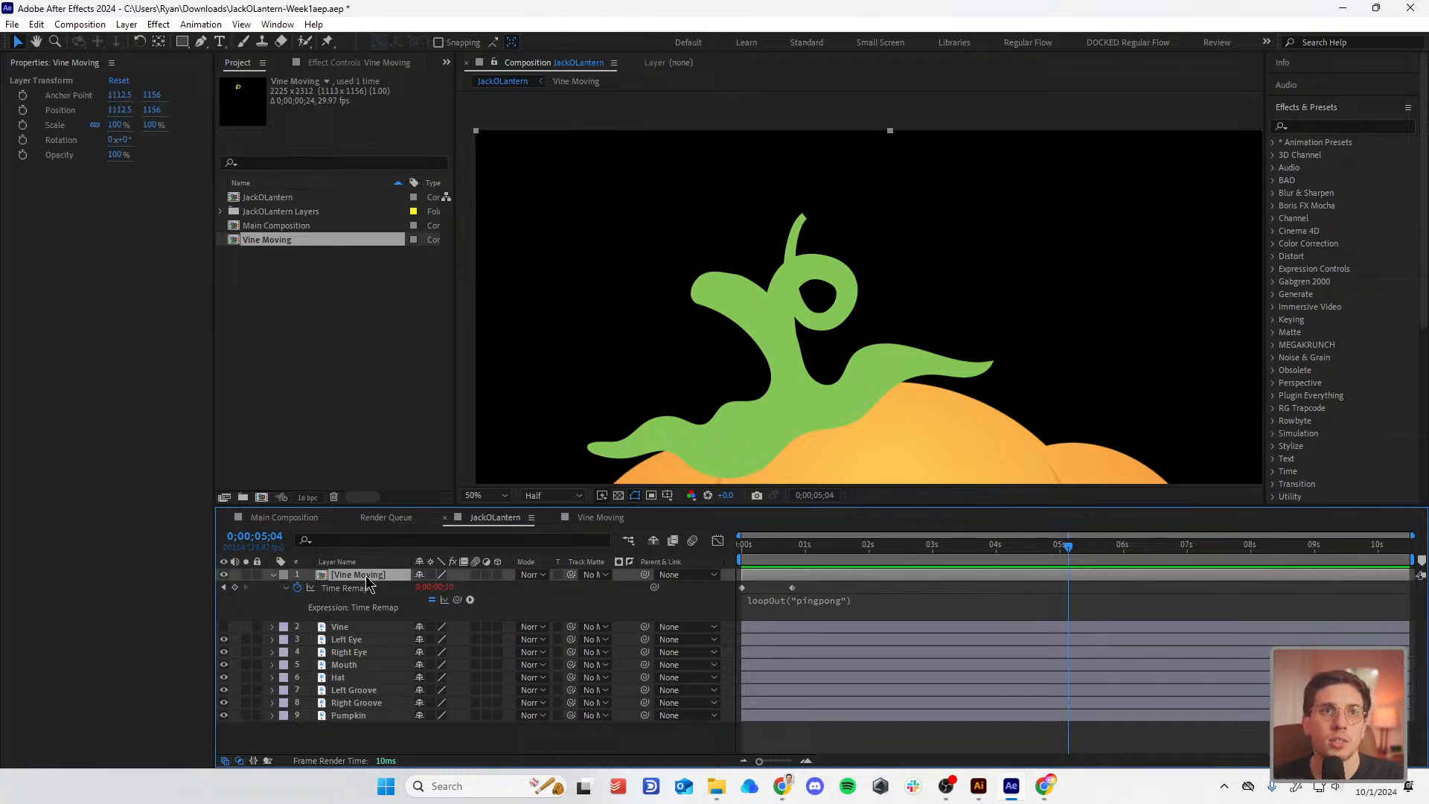
{"action": "scroll", "coordinate": [849, 394], "scroll_direction": "down", "scroll_amount": 3}
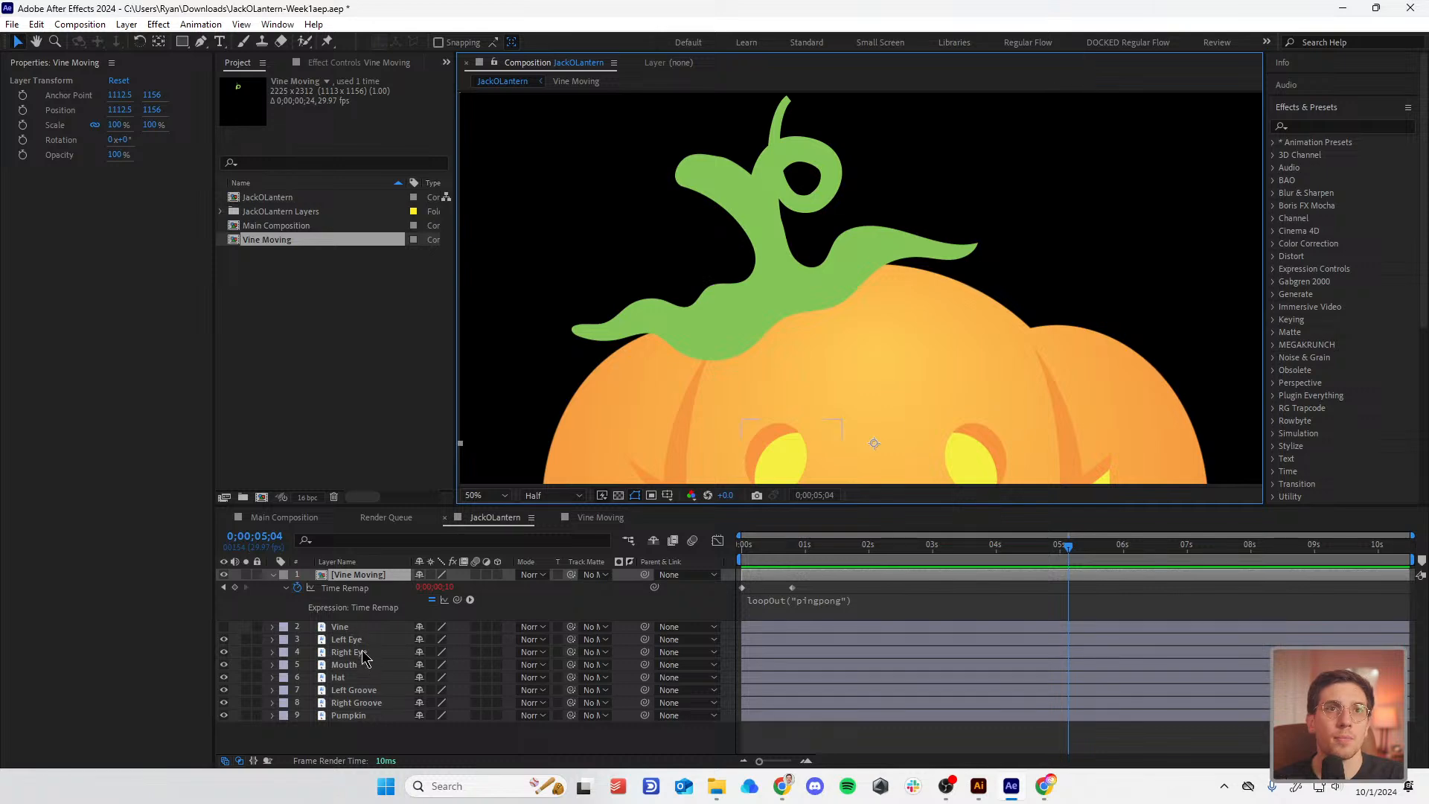
{"action": "left_click", "coordinate": [364, 678]}
{"action": "left_click_drag", "start_coordinate": [364, 613], "coordinate": [365, 616]}
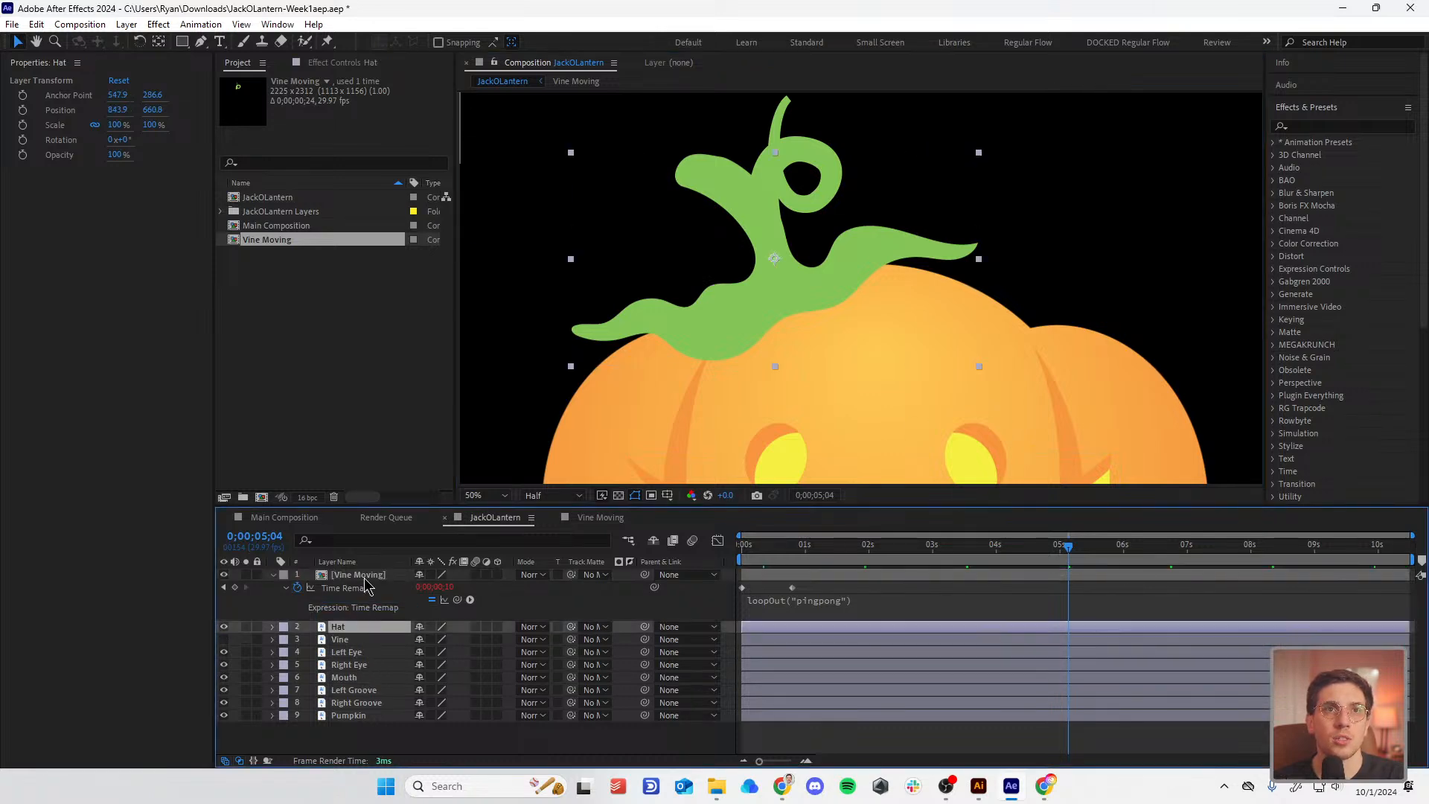
Step: Pre-compose Vine Moving and Hat into a new comp named 'Vine moving and hat'
{"action": "left_click", "coordinate": [365, 575], "text": "shift"}
{"action": "right_click", "coordinate": [364, 576]}
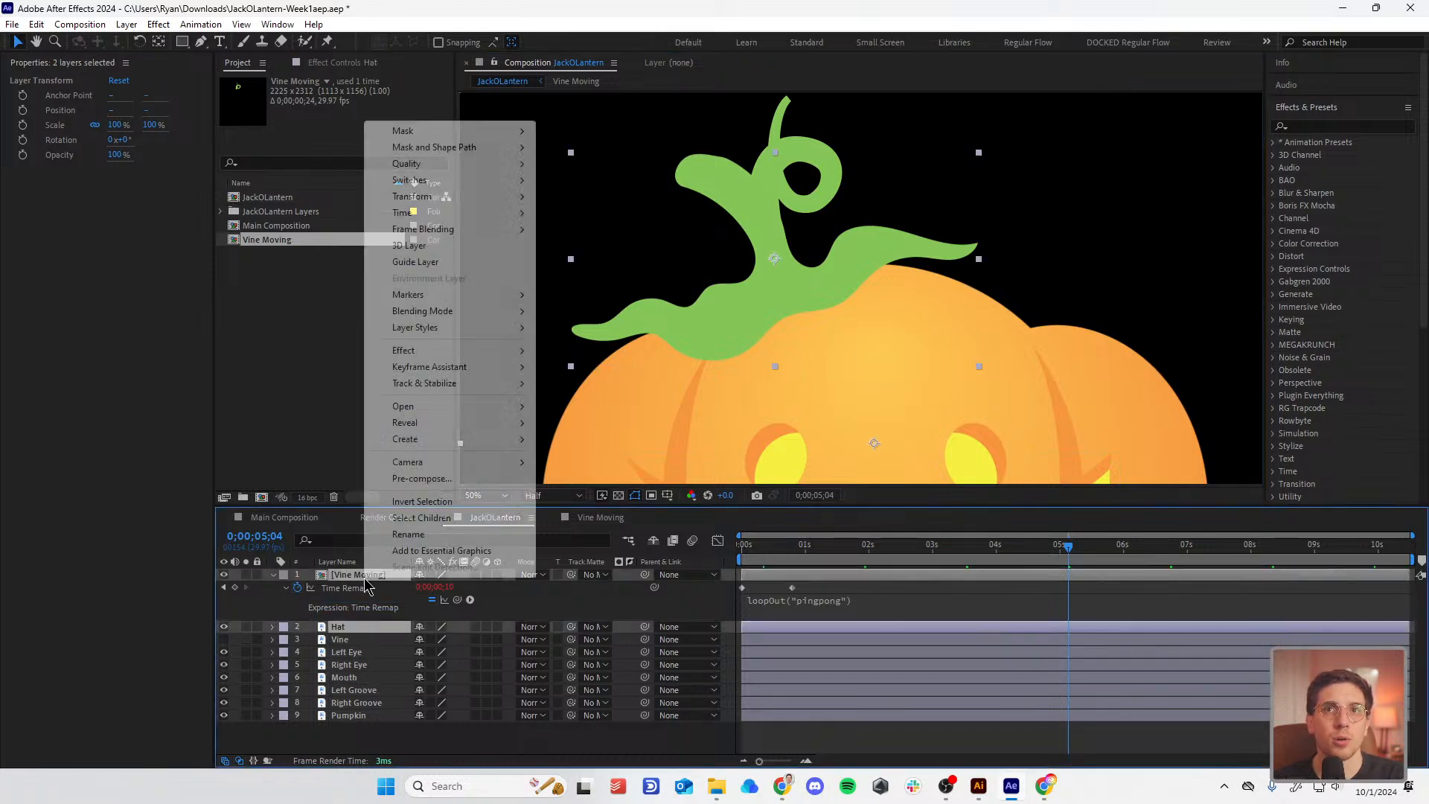
{"action": "left_click", "coordinate": [421, 479]}
{"action": "type", "text": "V"}
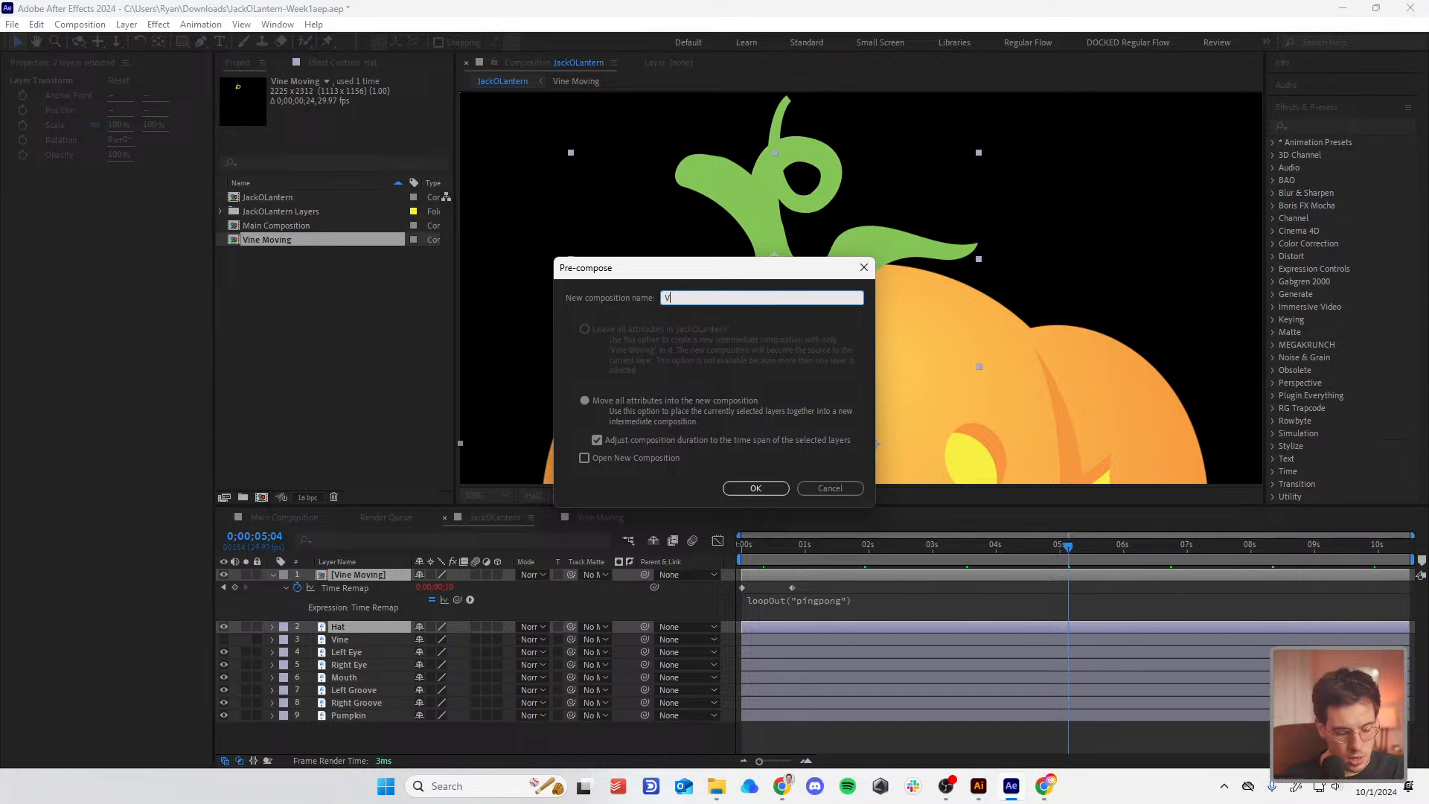
{"action": "type", "text": "ine moving and hat"}
{"action": "key", "text": "Return"}
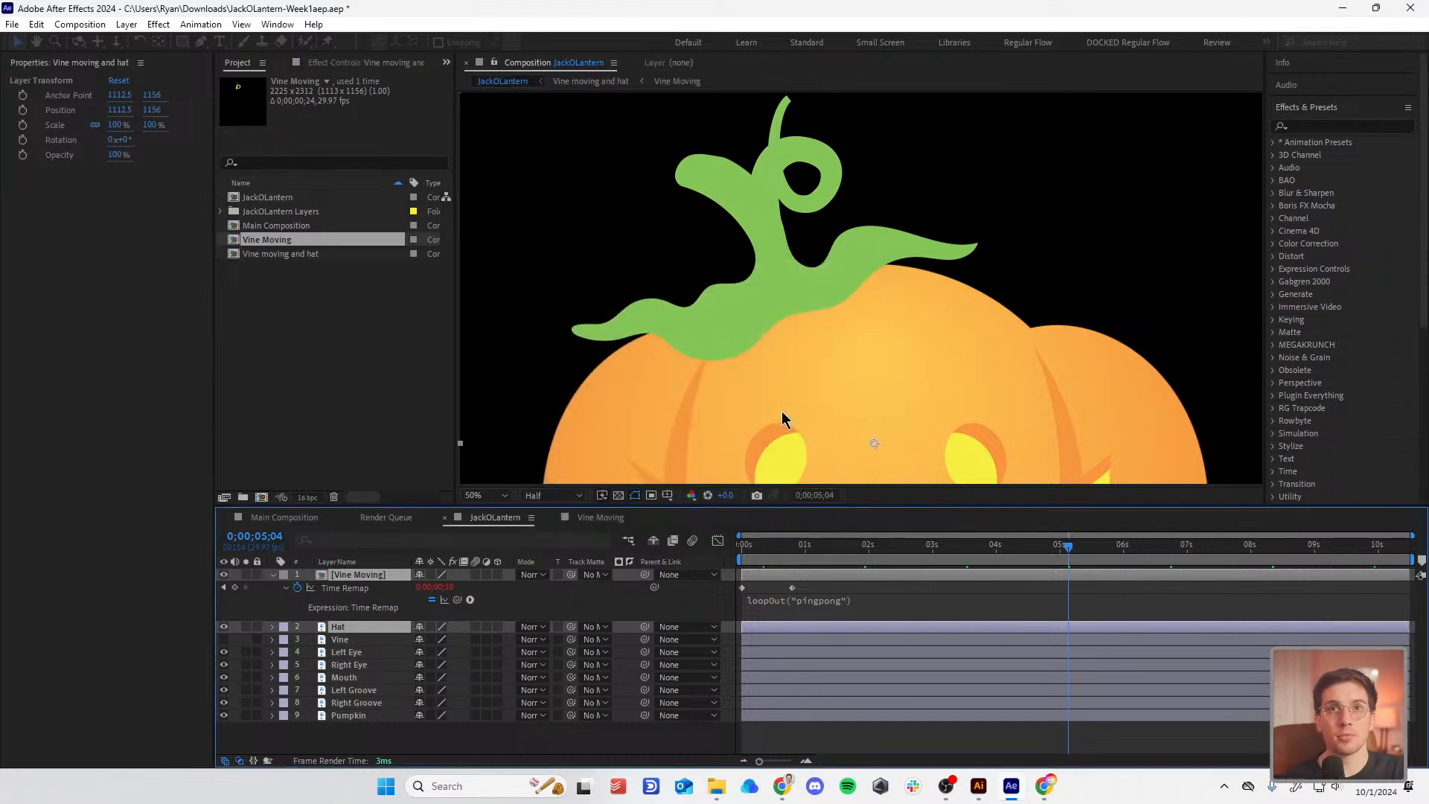
{"action": "scroll", "coordinate": [781, 411], "scroll_direction": "down", "scroll_amount": 1}
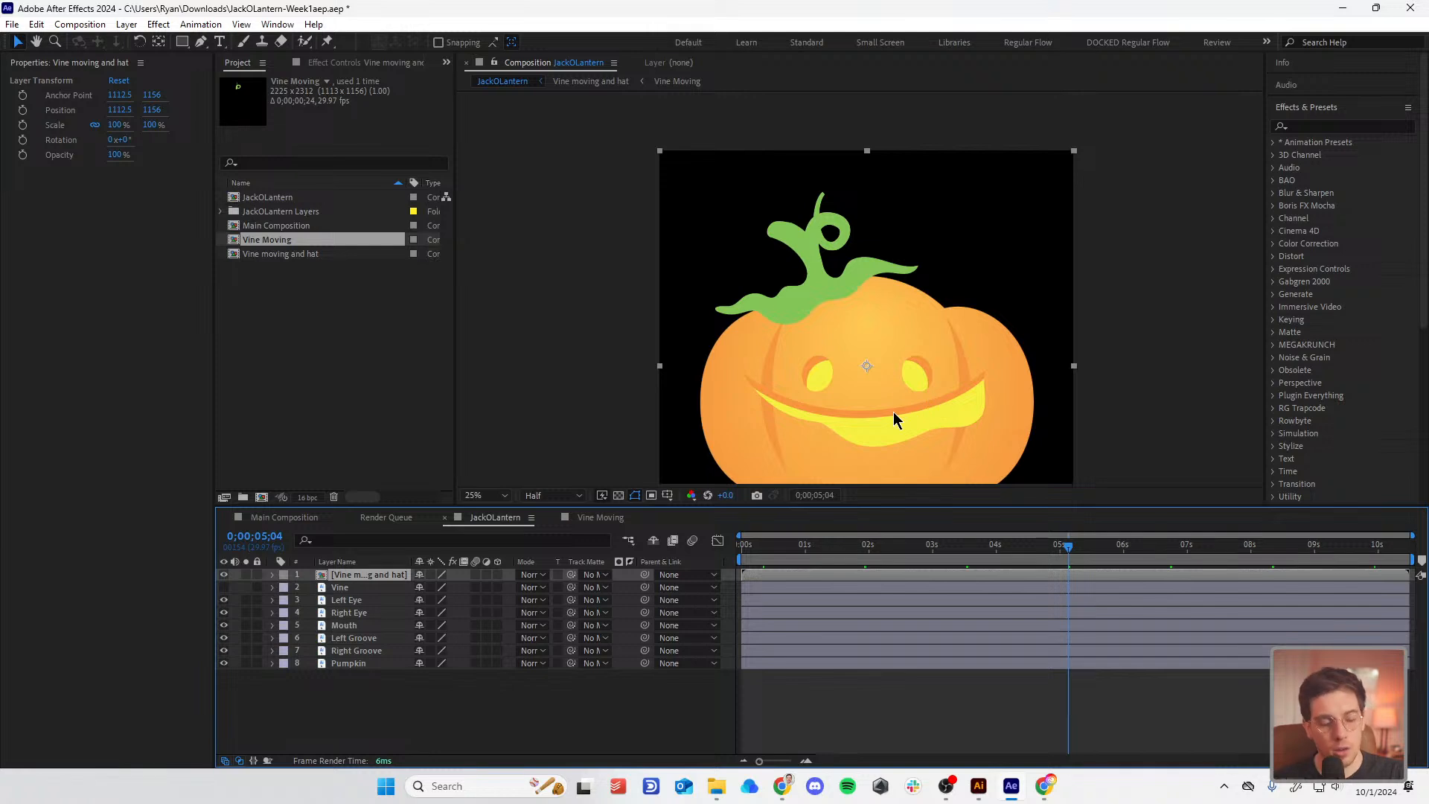
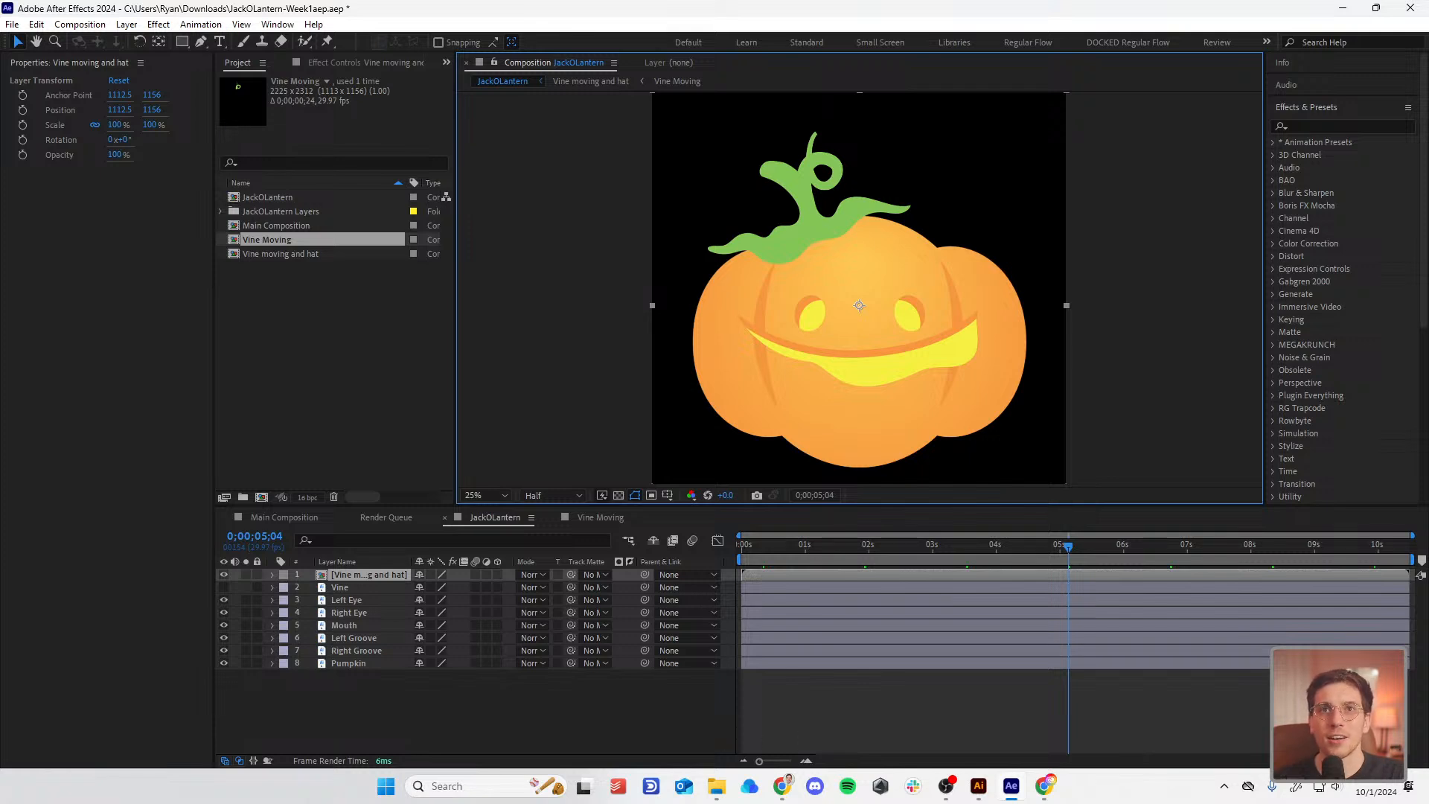
Step: Preview the vine animation, try shifting the vine, and undo that move
{"action": "left_click_drag", "start_coordinate": [791, 543], "coordinate": [509, 571]}
{"action": "key", "text": "space"}
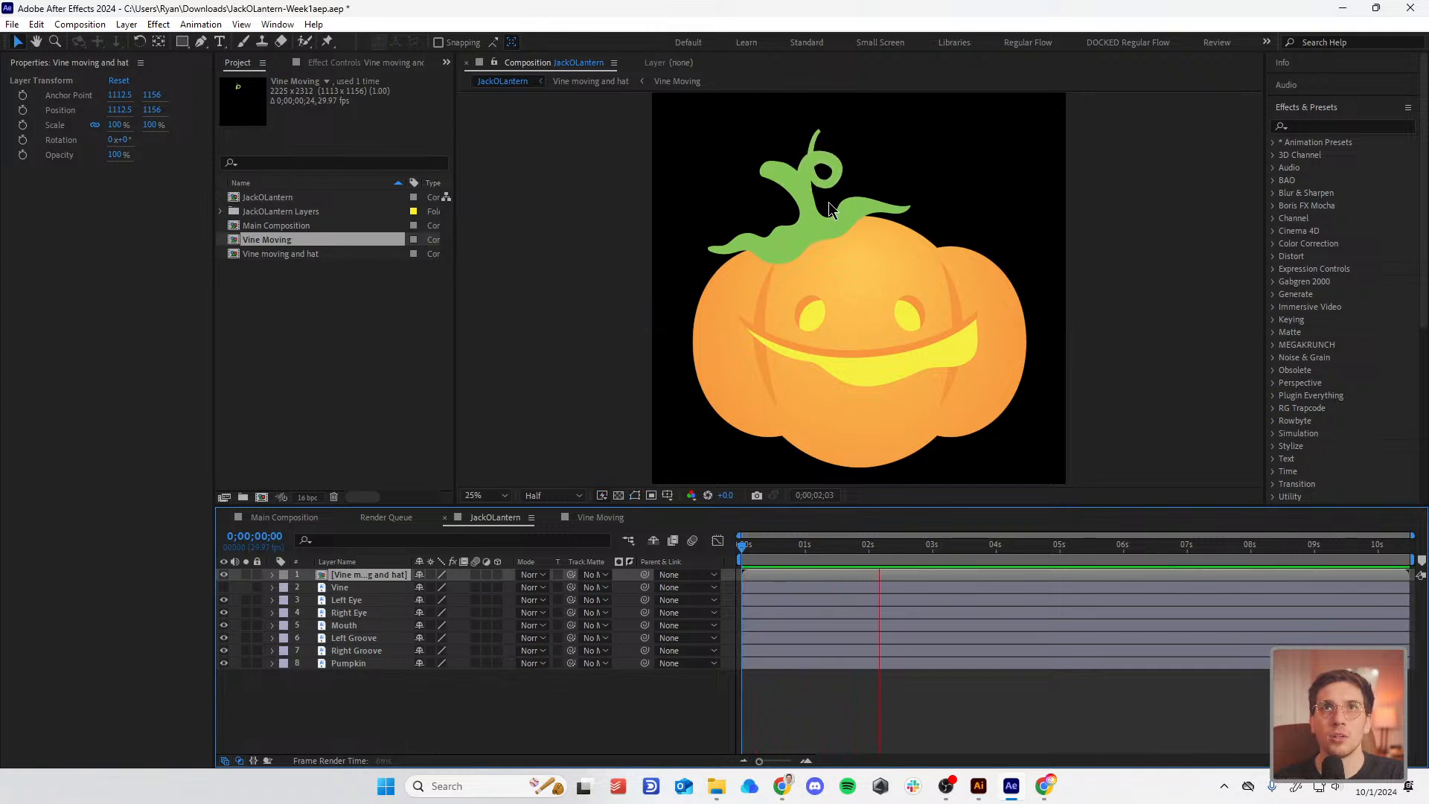
{"action": "key", "text": "space"}
{"action": "left_click_drag", "start_coordinate": [814, 208], "coordinate": [917, 208]}
{"action": "key", "text": "space"}
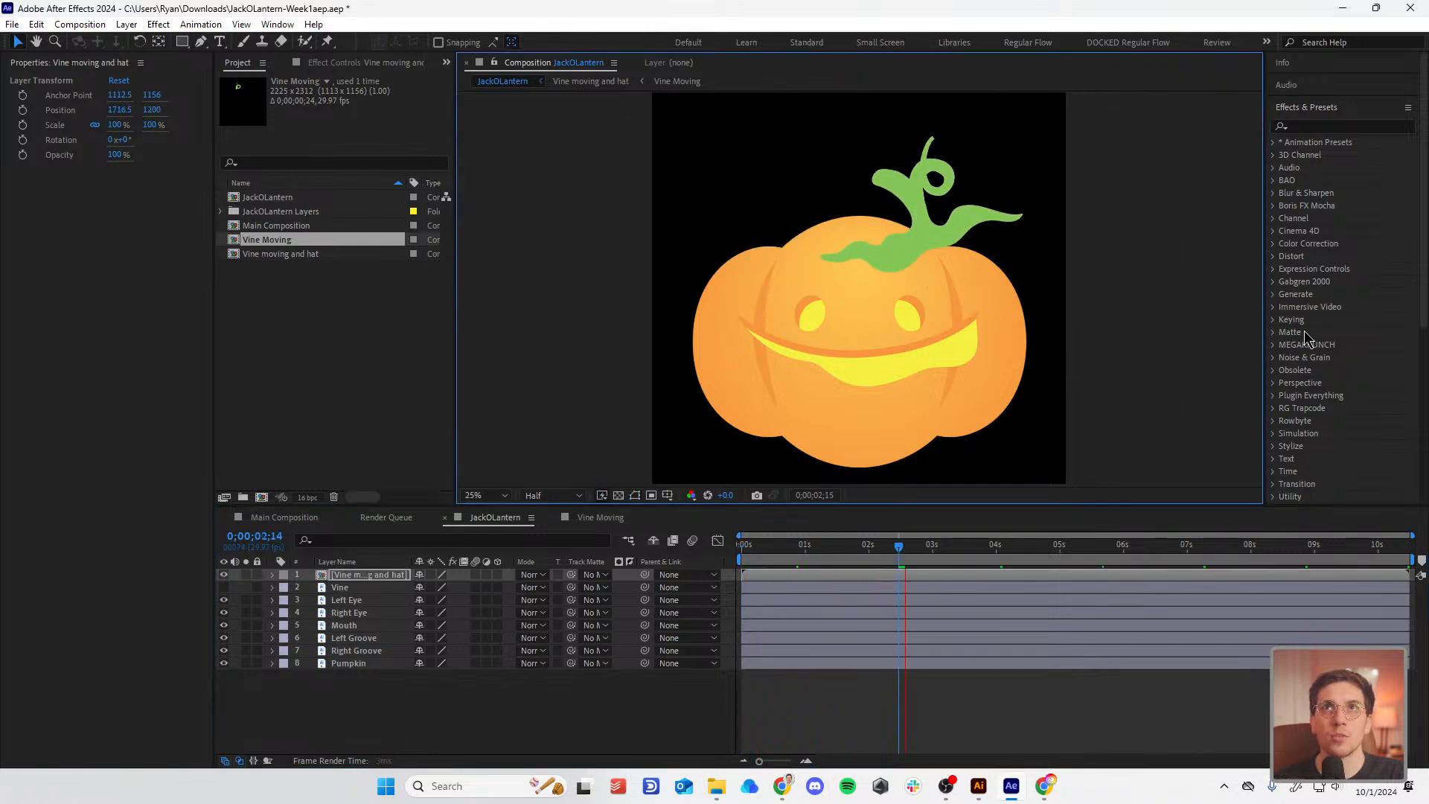
{"action": "key", "text": "space"}
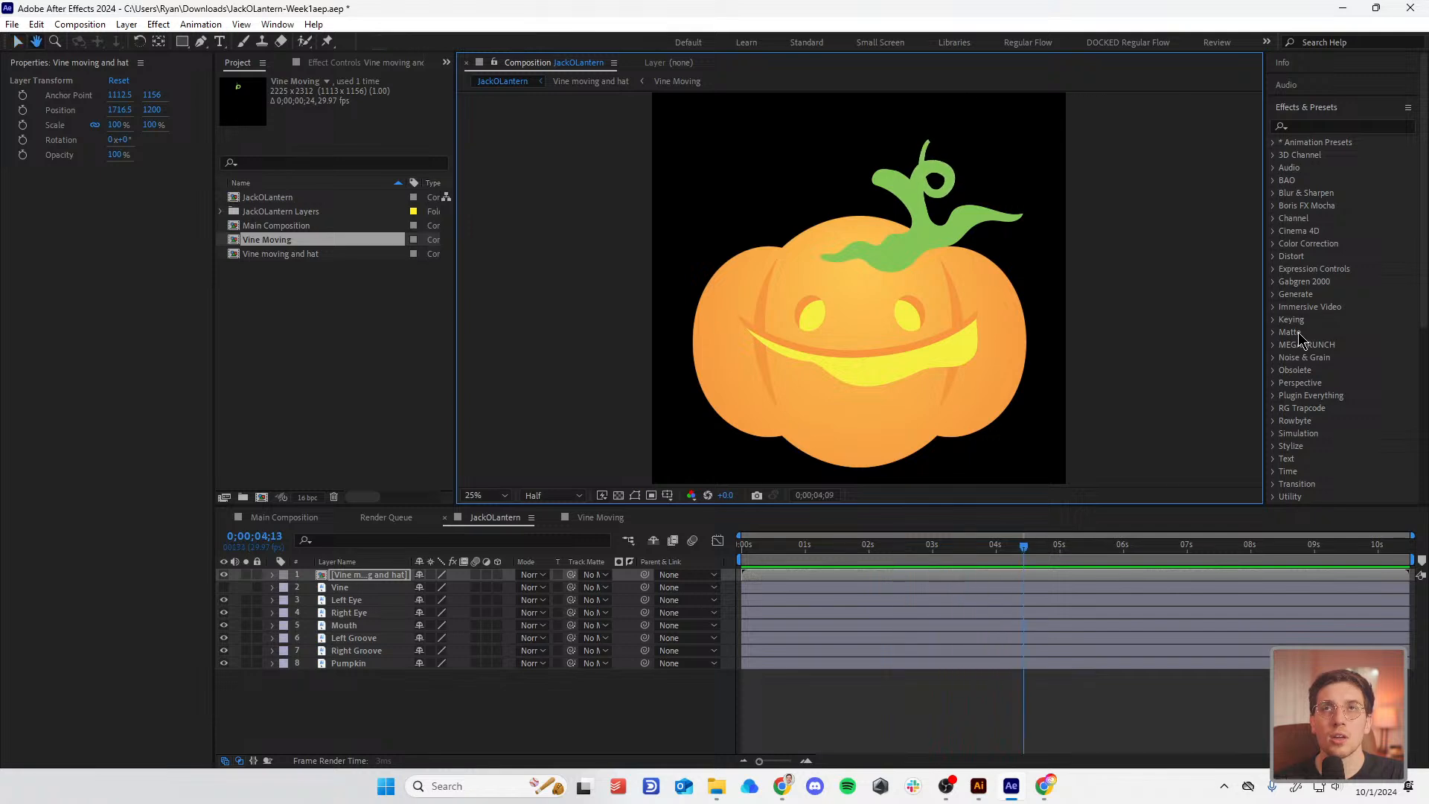
{"action": "key", "text": "ctrl+z"}
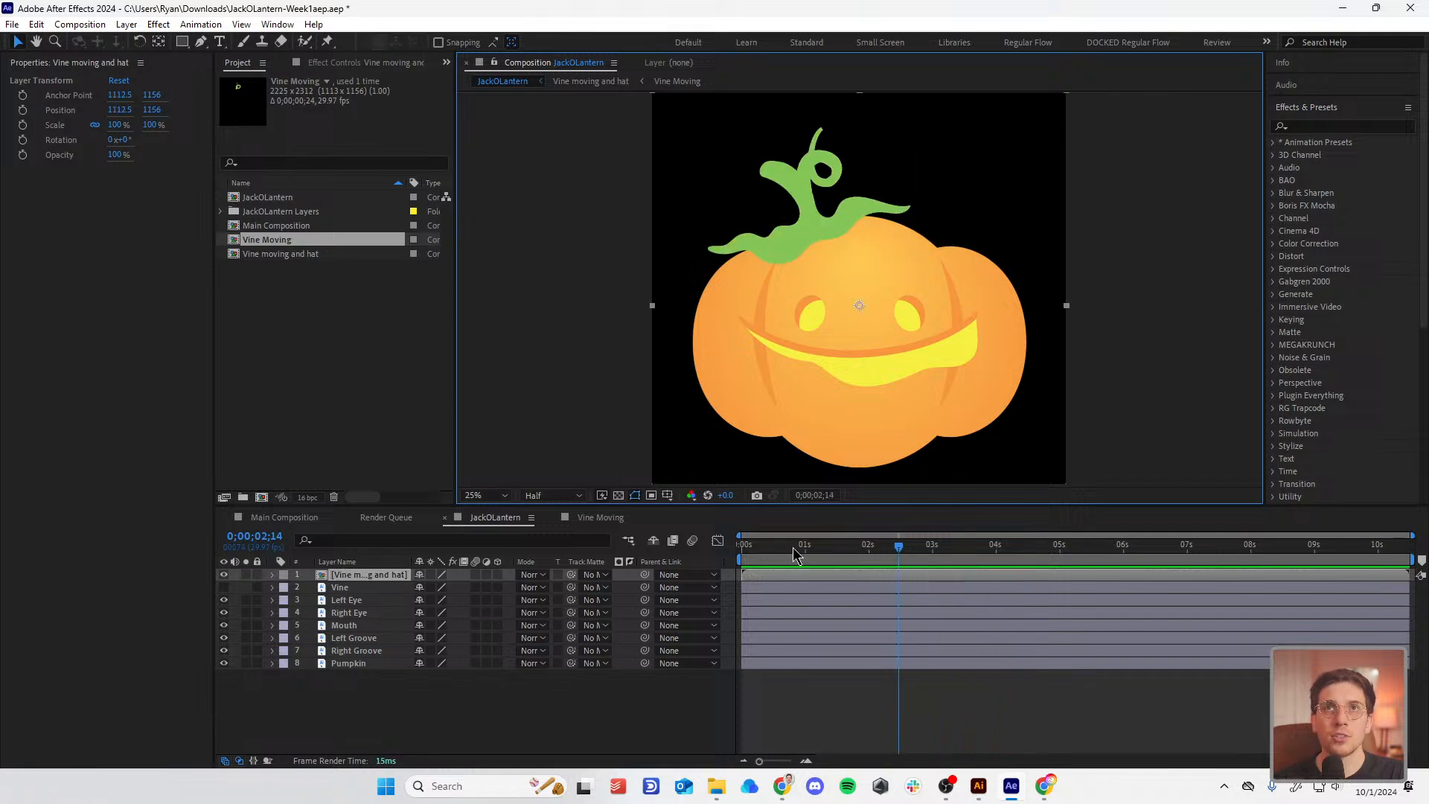
Step: Move the vine layer's anchor point to the stem base (856.5, 712), then return to the first frame
{"action": "key", "text": "y"}
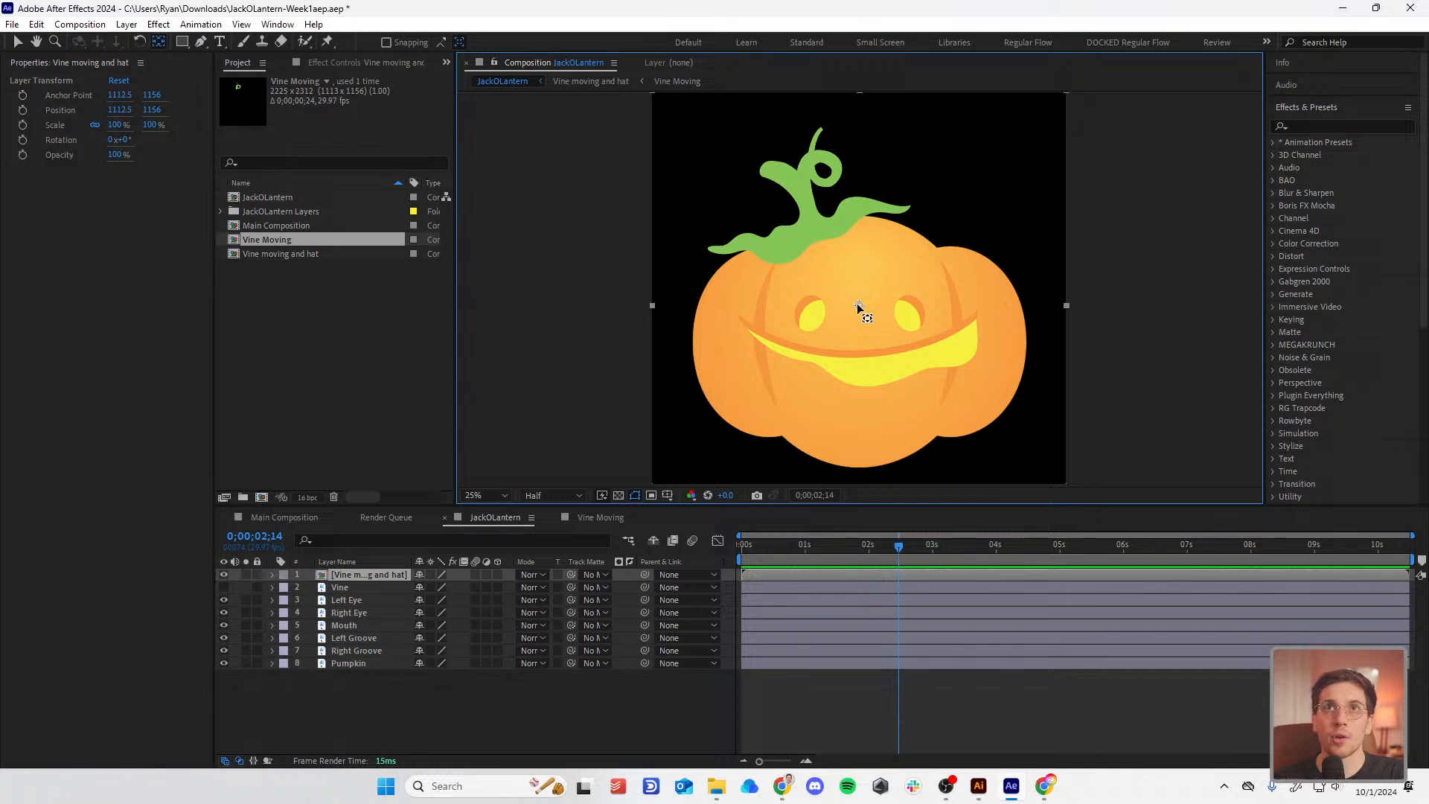
{"action": "left_click_drag", "start_coordinate": [857, 307], "coordinate": [953, 361]}
{"action": "scroll", "coordinate": [811, 222], "scroll_direction": "up", "scroll_amount": 3}
{"action": "scroll", "coordinate": [836, 349], "scroll_direction": "down", "scroll_amount": 3}
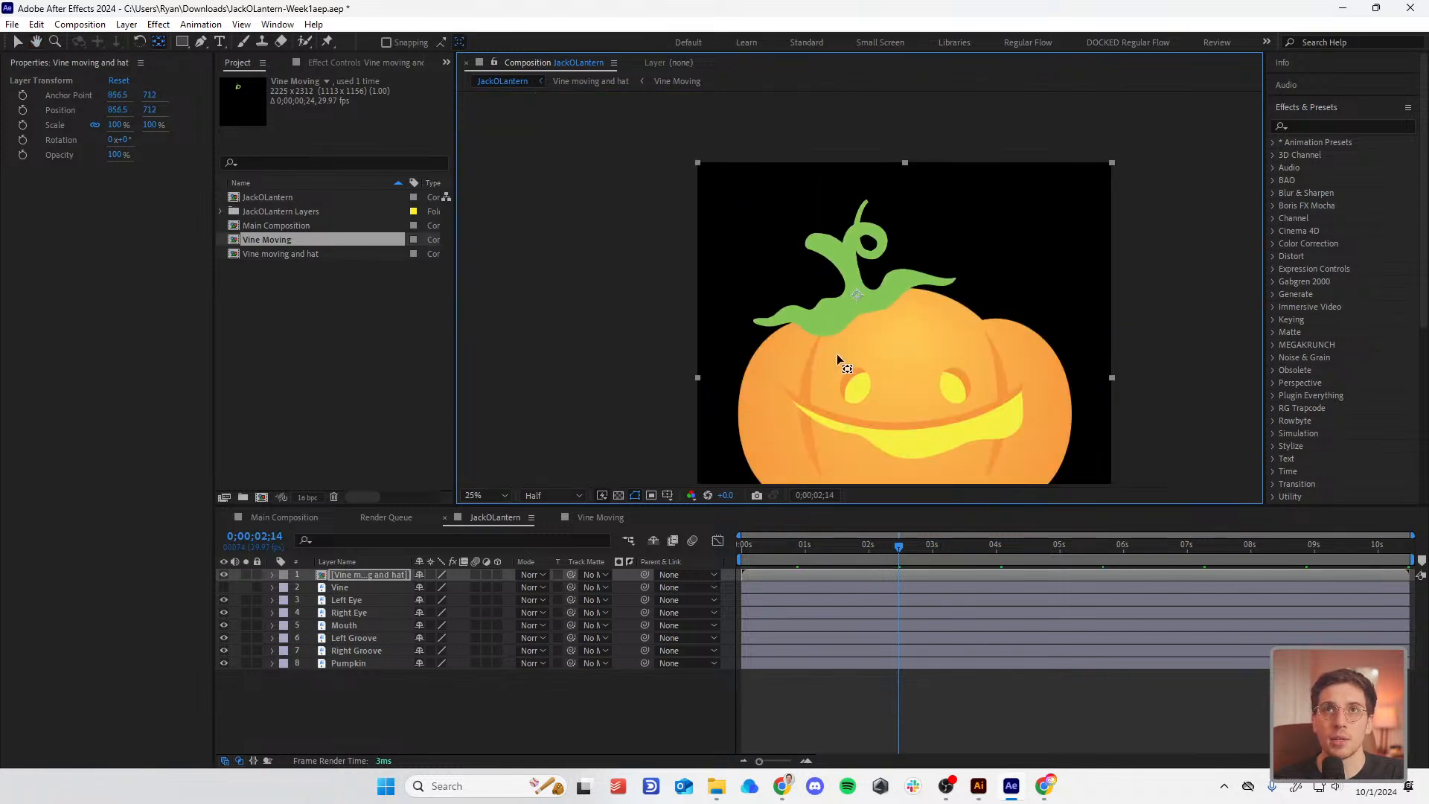
{"action": "scroll", "coordinate": [837, 354], "scroll_direction": "up", "scroll_amount": 1}
{"action": "left_click", "coordinate": [795, 549]}
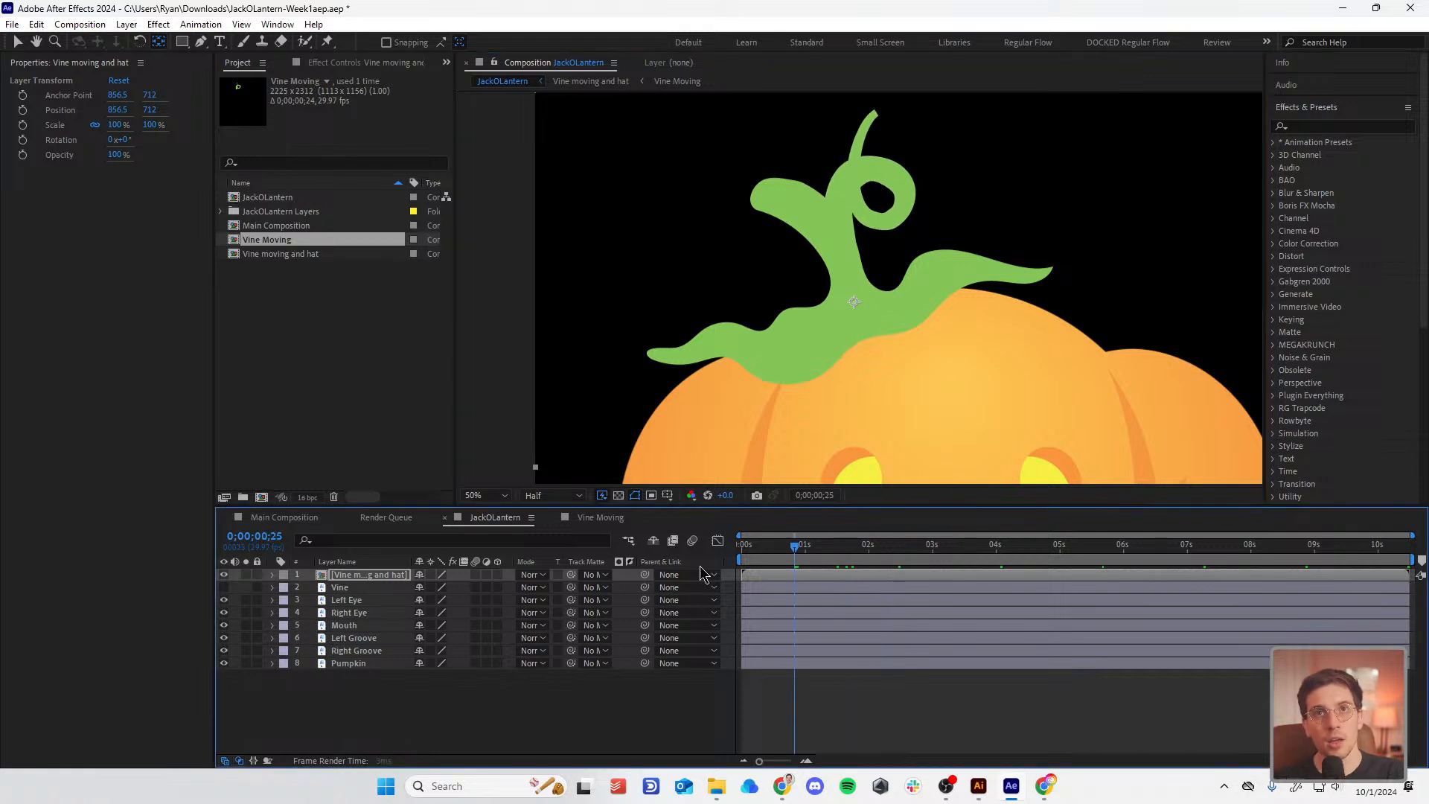
{"action": "key", "text": "Home"}
Step: Add a wiggle(2,2) expression to the vine-and-hat layer's Rotation
{"action": "key", "text": "r"}
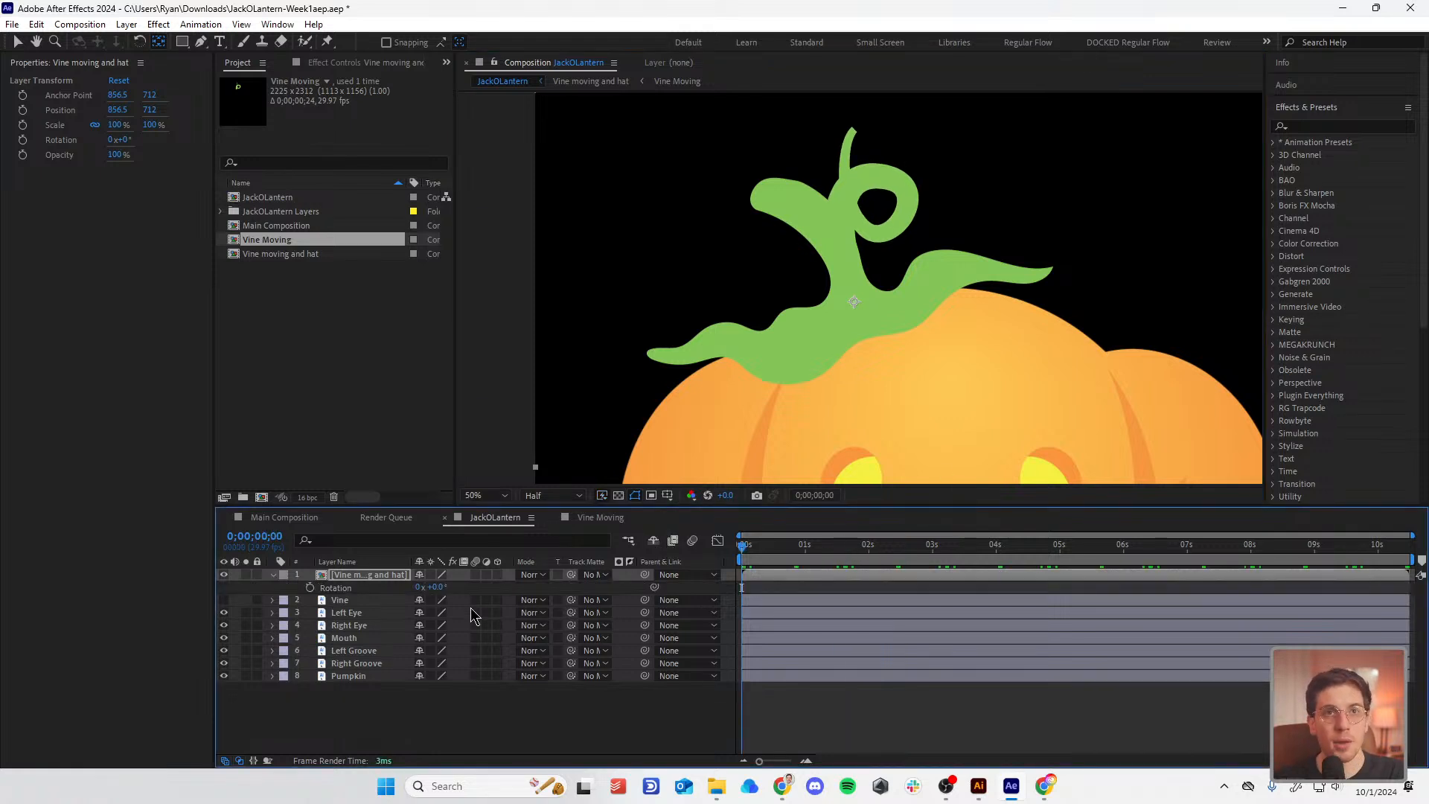
{"action": "left_click", "coordinate": [1335, 126]}
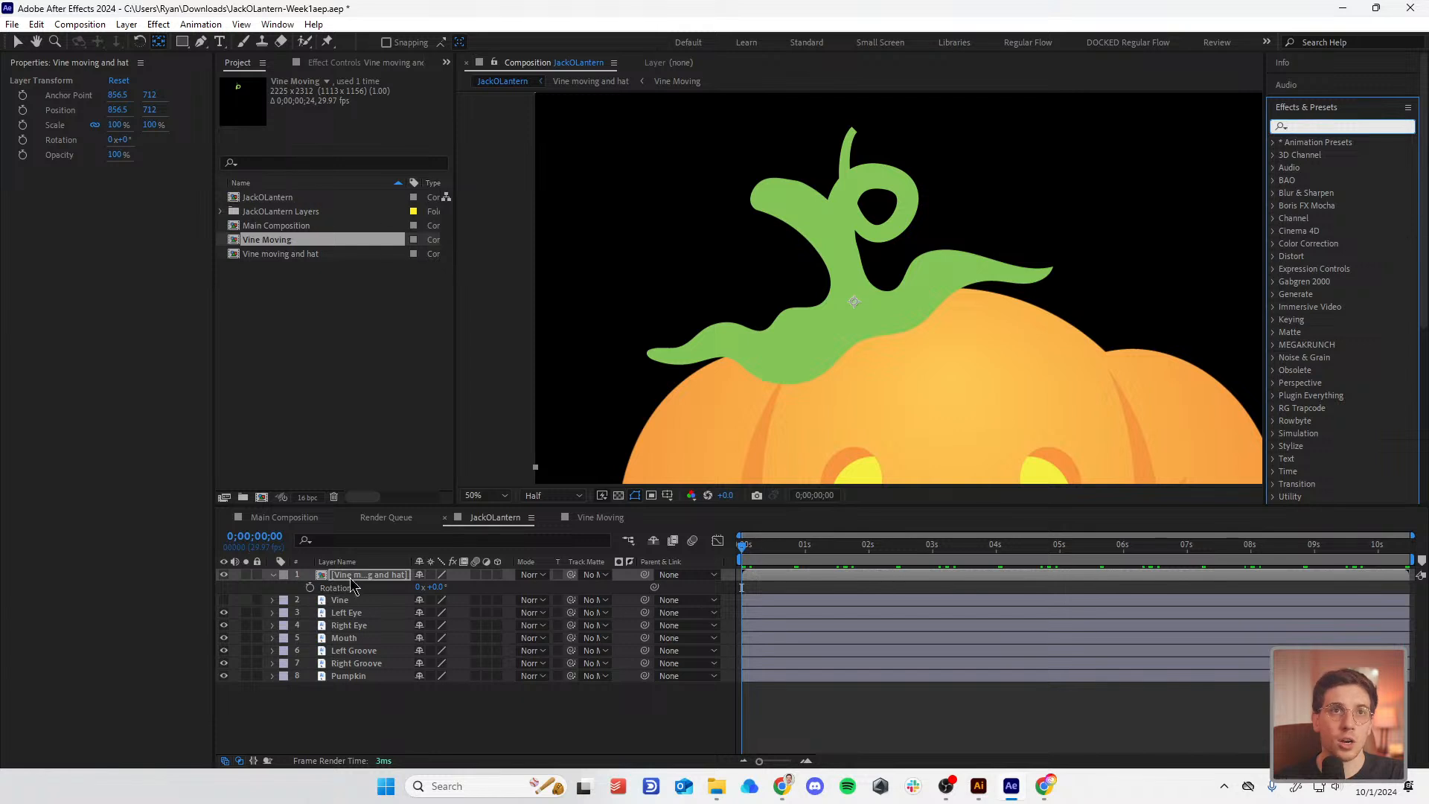
{"action": "left_click", "coordinate": [309, 588], "text": "alt"}
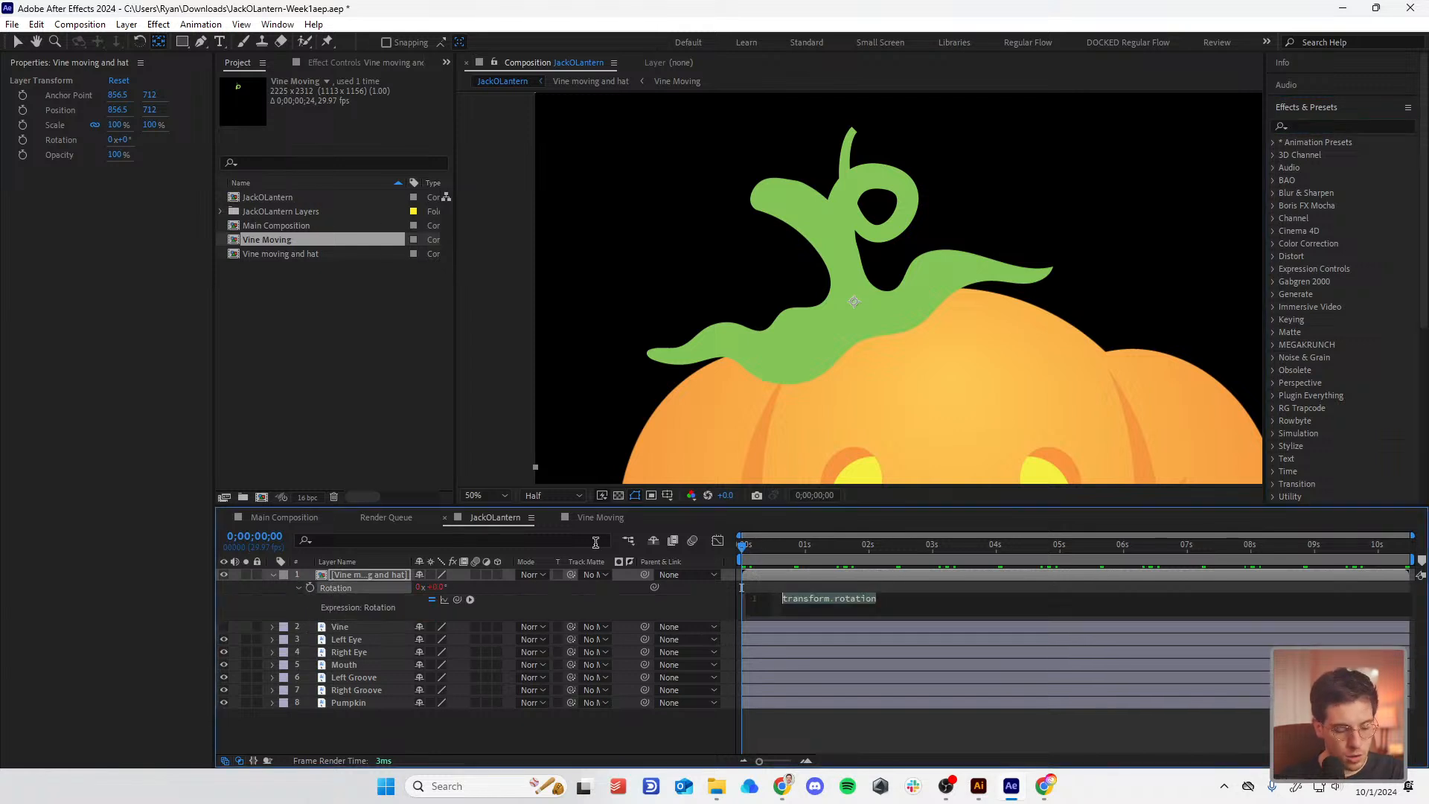
{"action": "type", "text": "wiggle()"}
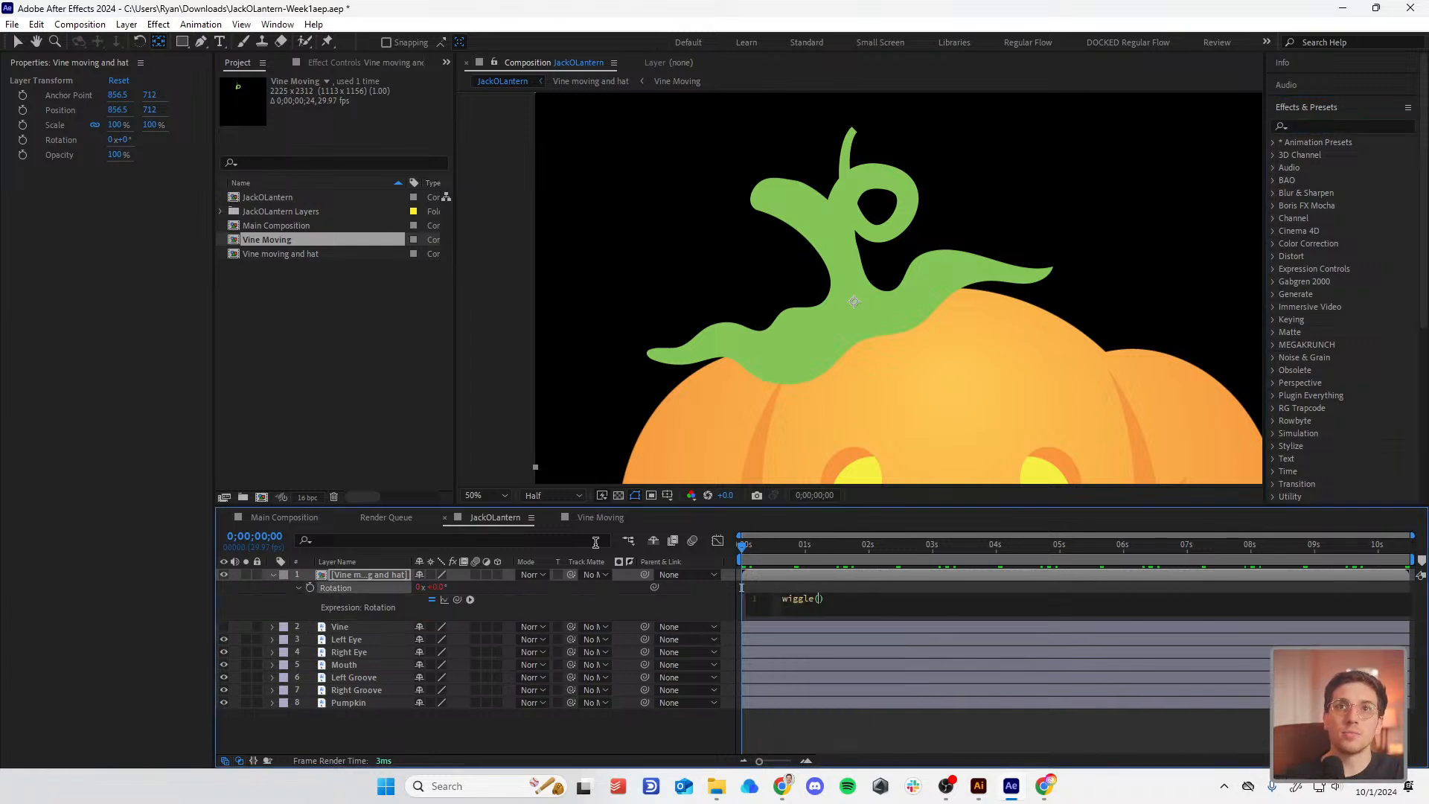
{"action": "type", "text": "2,2"}
{"action": "left_click", "coordinate": [936, 739]}
Step: Preview the stem wobble produced by wiggle(2,2)
{"action": "key", "text": "space"}
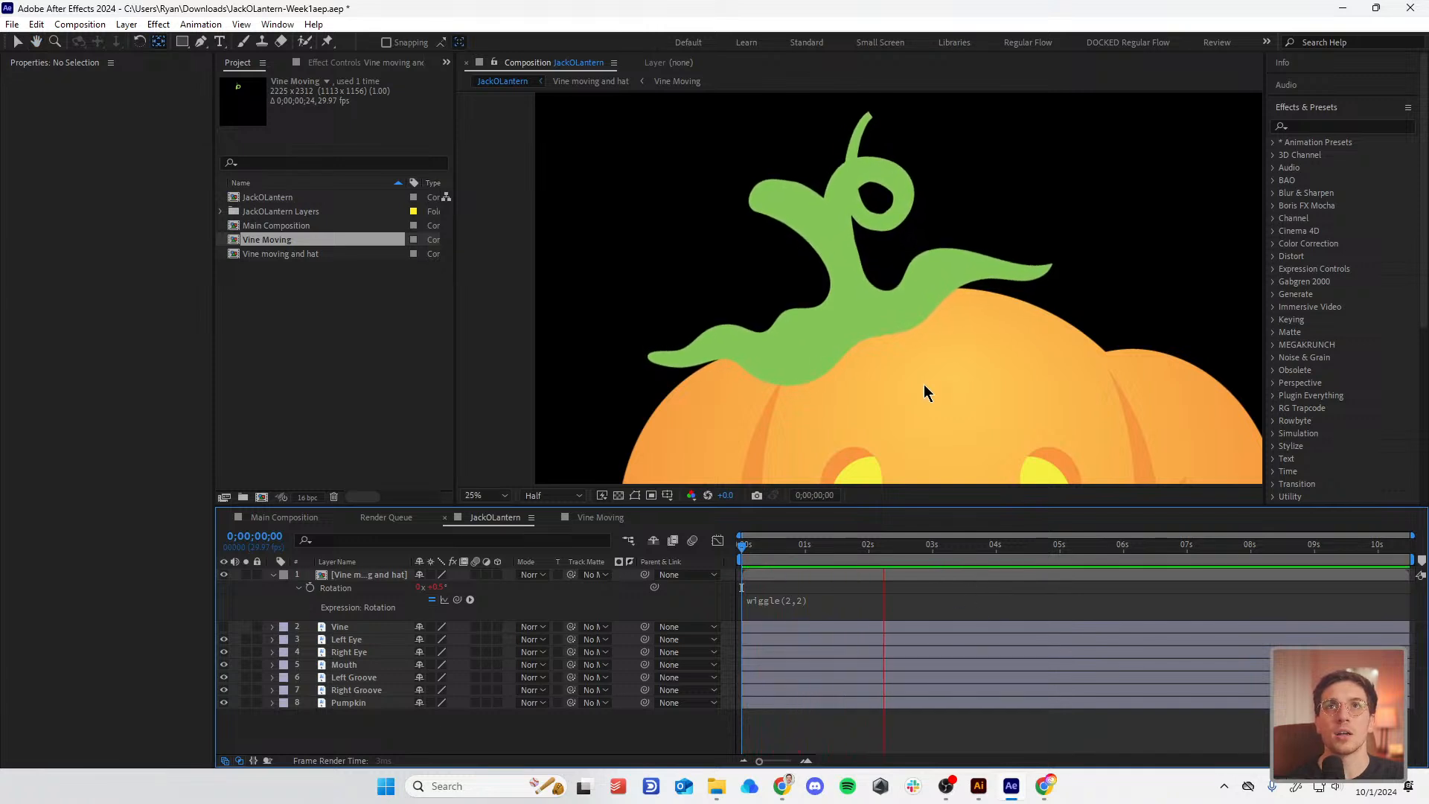
{"action": "scroll", "coordinate": [922, 384], "scroll_direction": "down", "scroll_amount": 1}
{"action": "scroll", "coordinate": [926, 383], "scroll_direction": "down", "scroll_amount": 1}
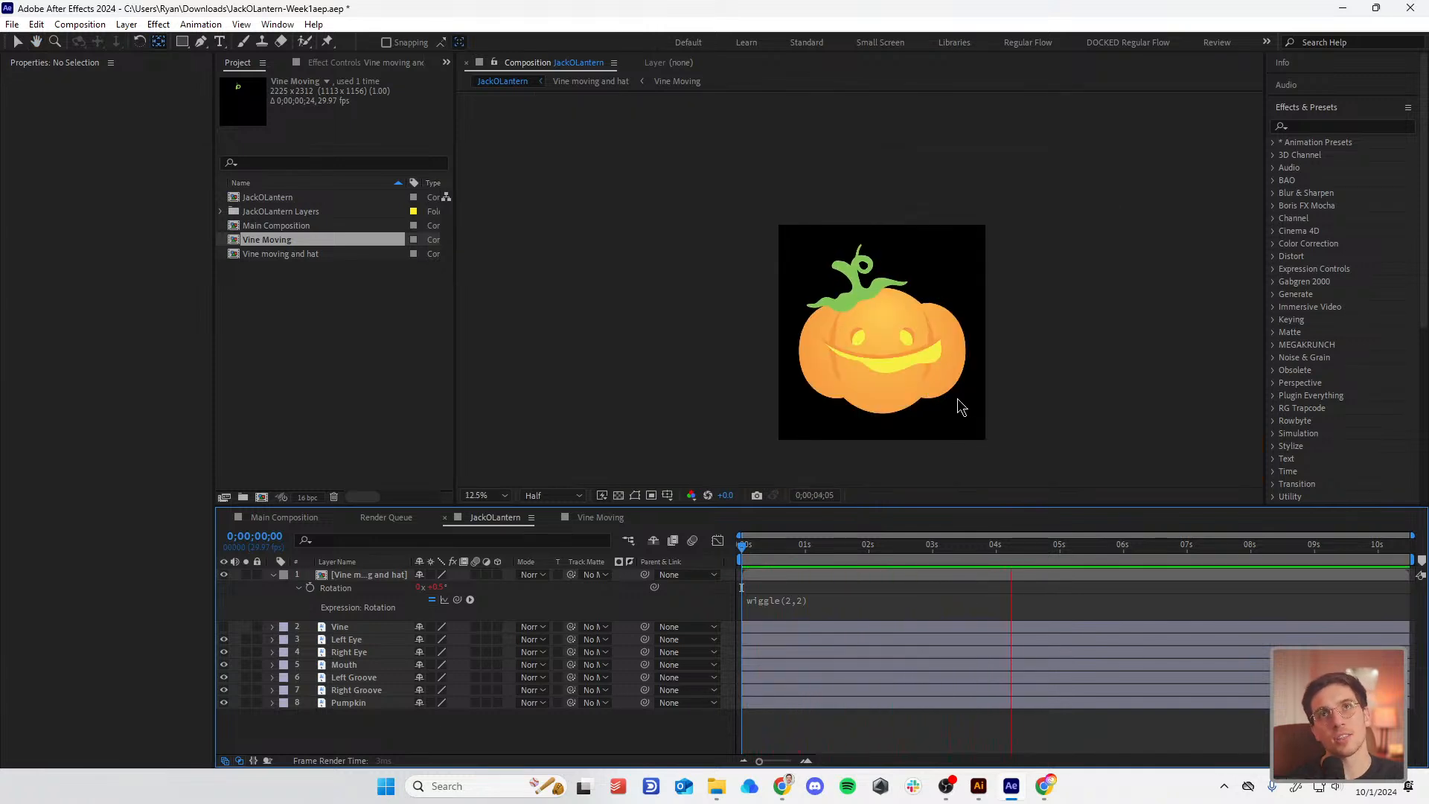
{"action": "scroll", "coordinate": [958, 405], "scroll_direction": "up", "scroll_amount": 1}
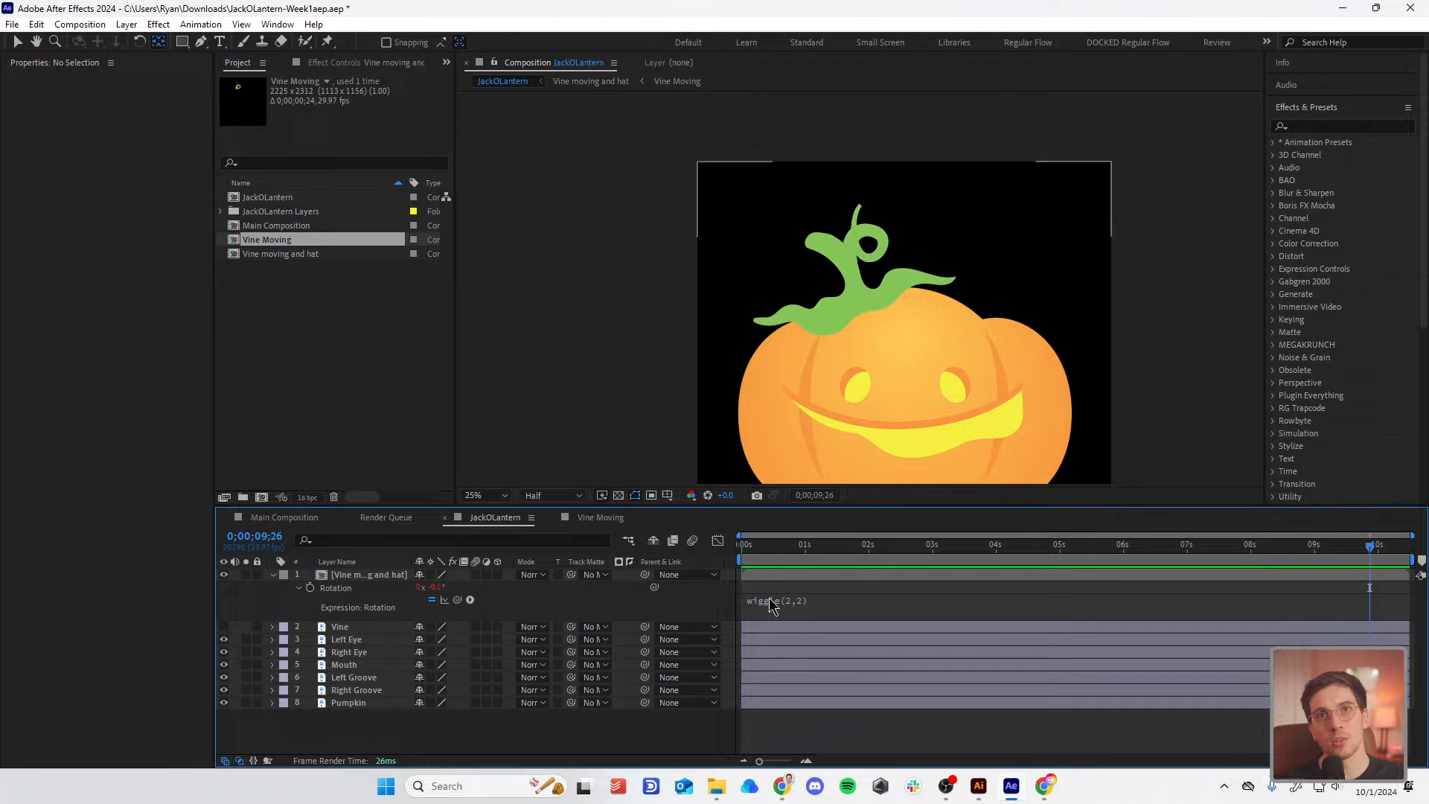
{"action": "left_click", "coordinate": [795, 604]}
Step: Change the Rotation expression to wiggle(2,15) and preview it
{"action": "left_click", "coordinate": [832, 600]}
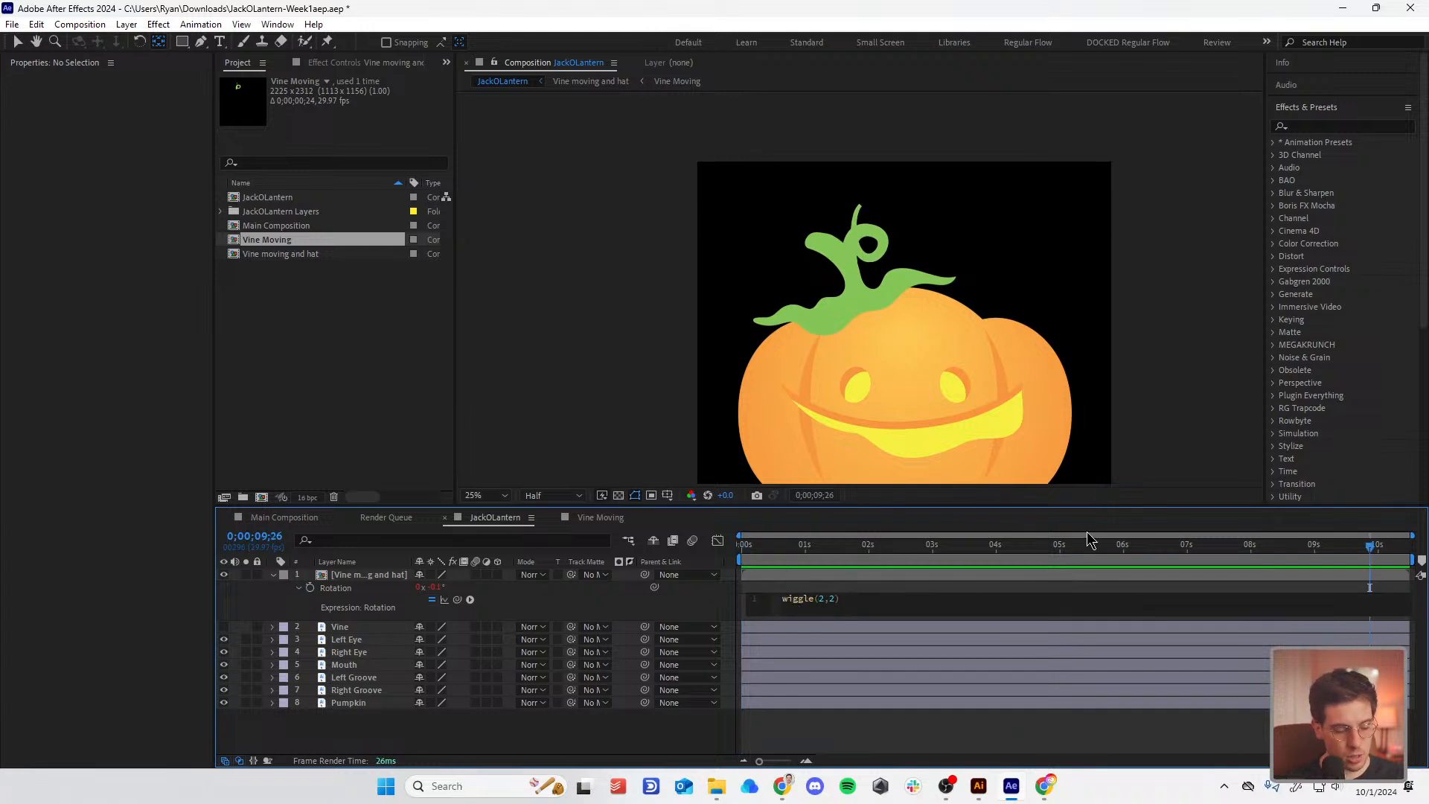
{"action": "left_click", "coordinate": [812, 647]}
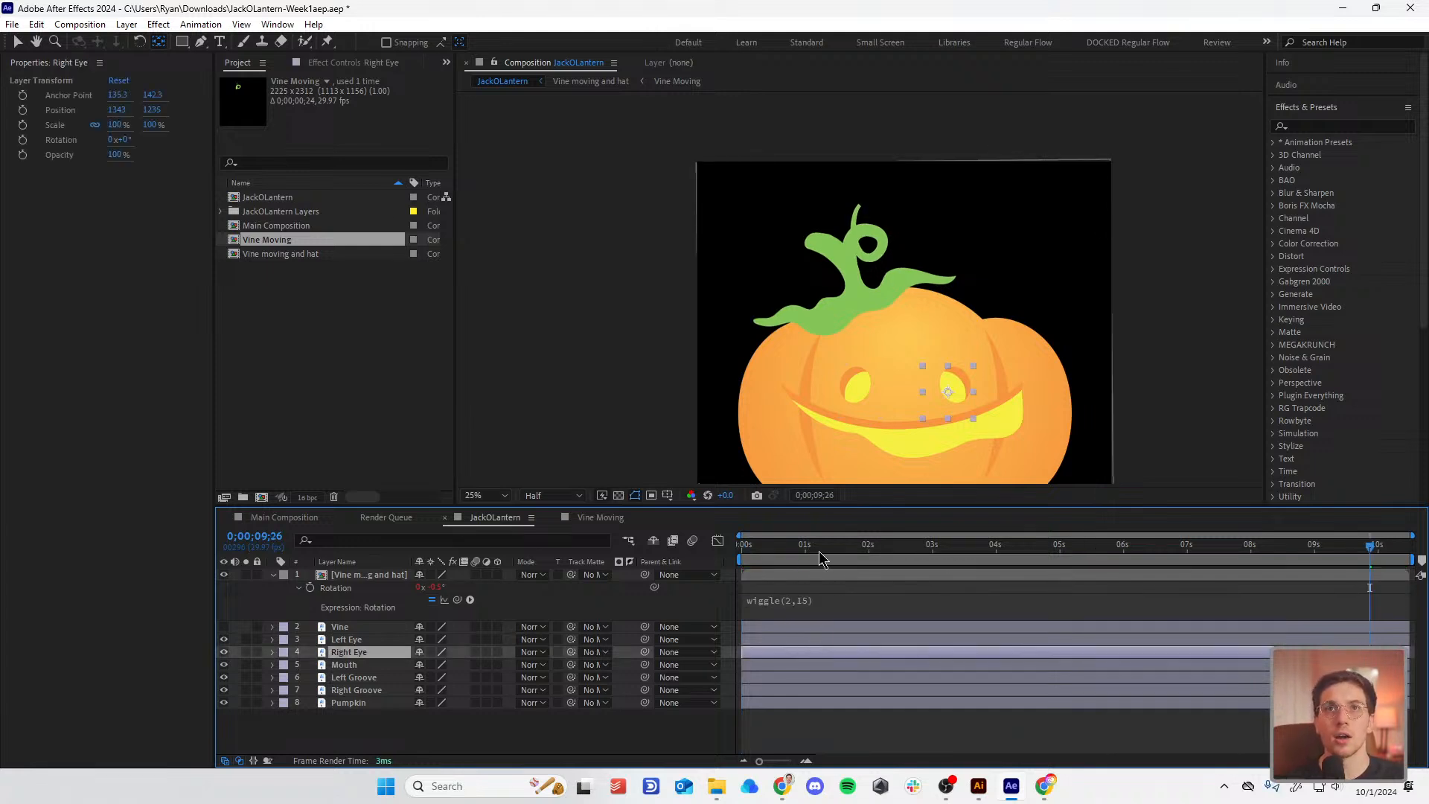
{"action": "key", "text": "space"}
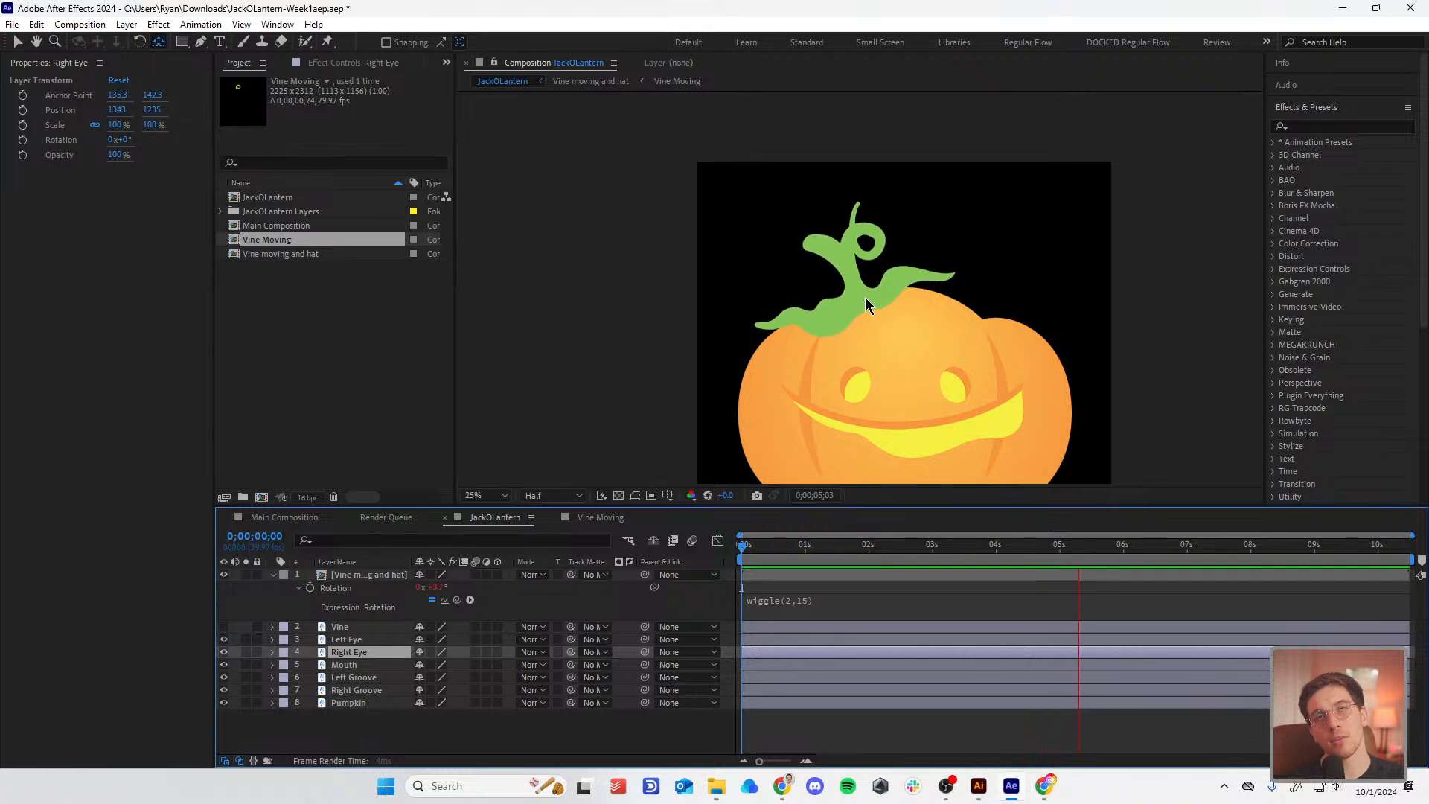
Step: Change the expression to wiggle(20,15) and preview from the first frame
{"action": "left_click", "coordinate": [804, 600]}
{"action": "left_click", "coordinate": [826, 599]}
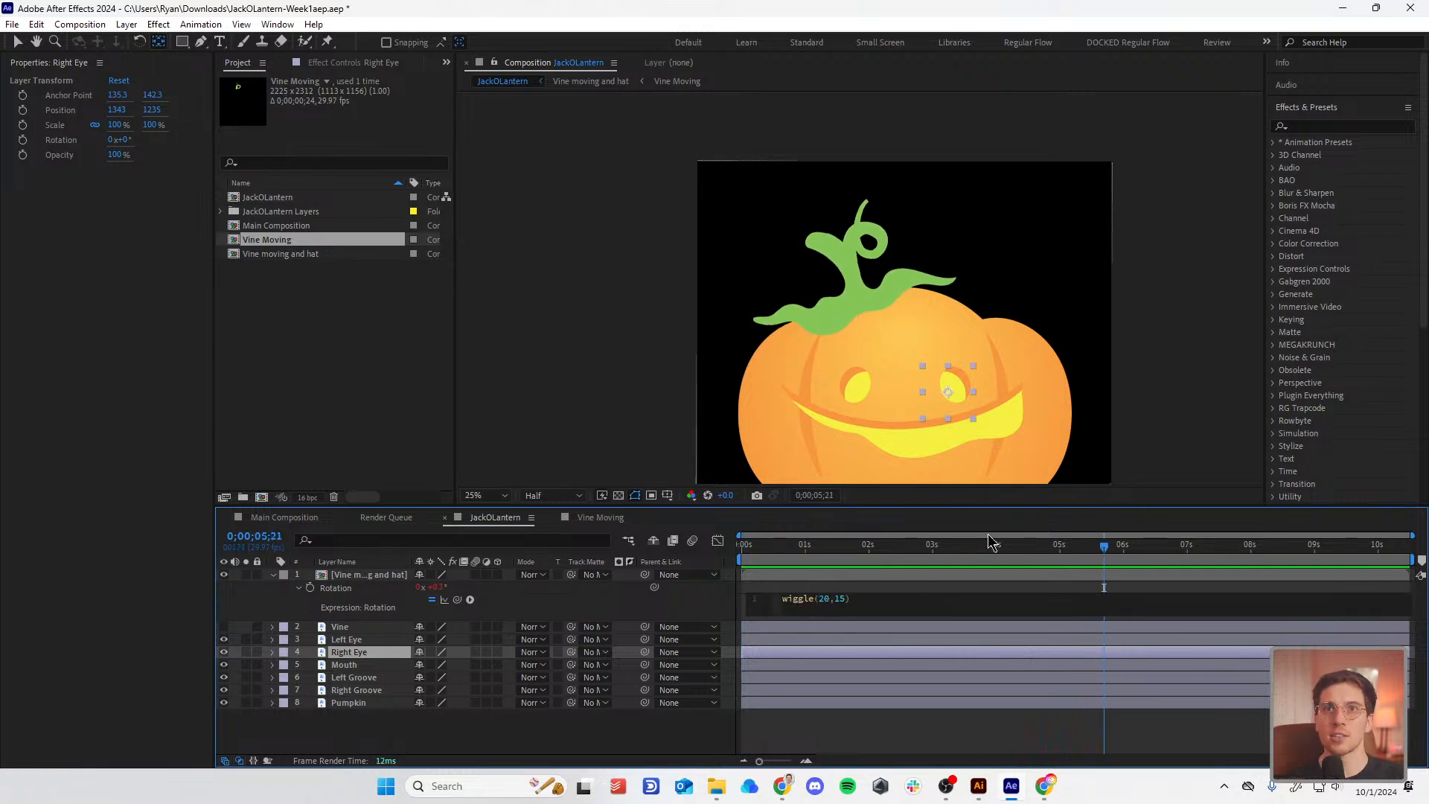
{"action": "left_click", "coordinate": [976, 693]}
{"action": "key", "text": "Home"}
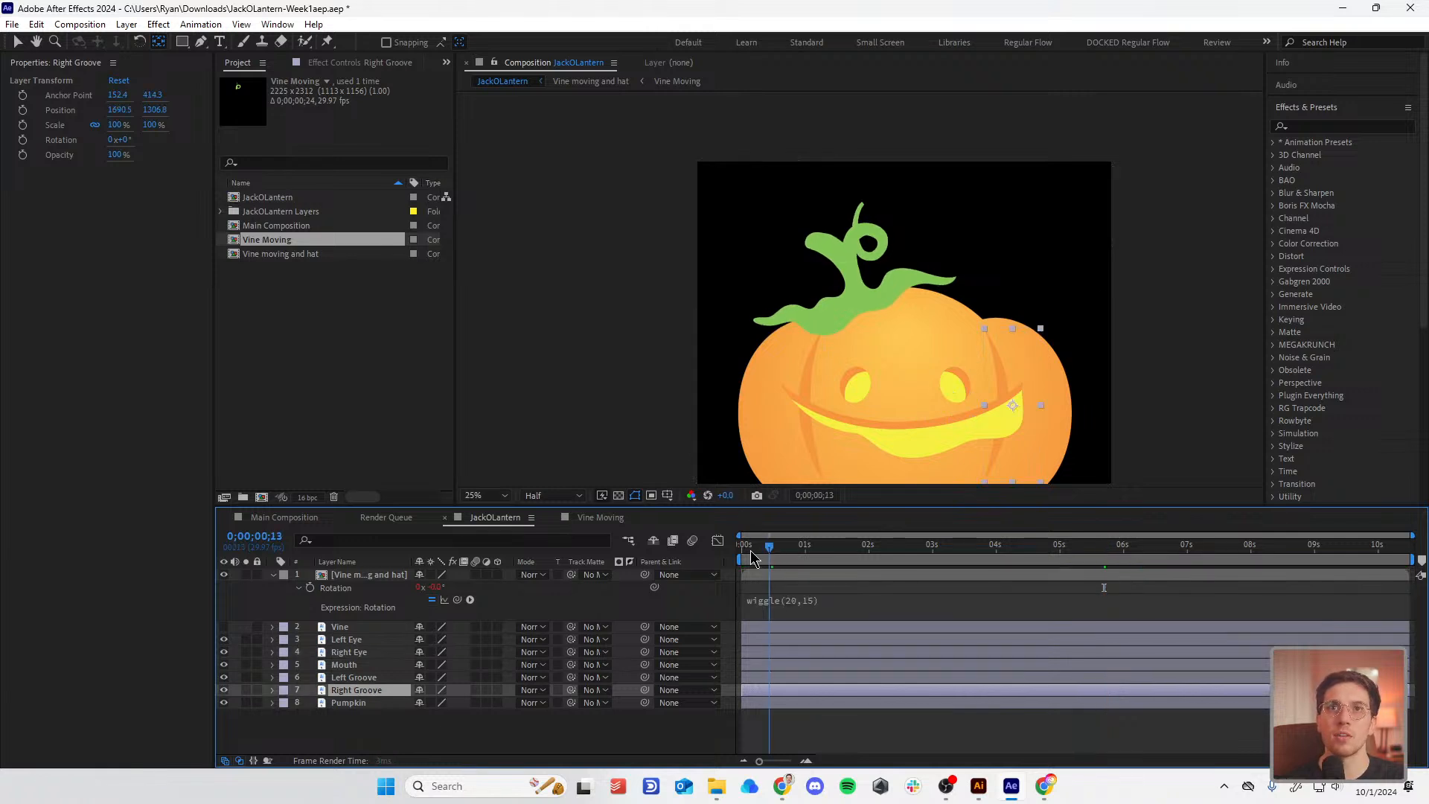
{"action": "key", "text": "space"}
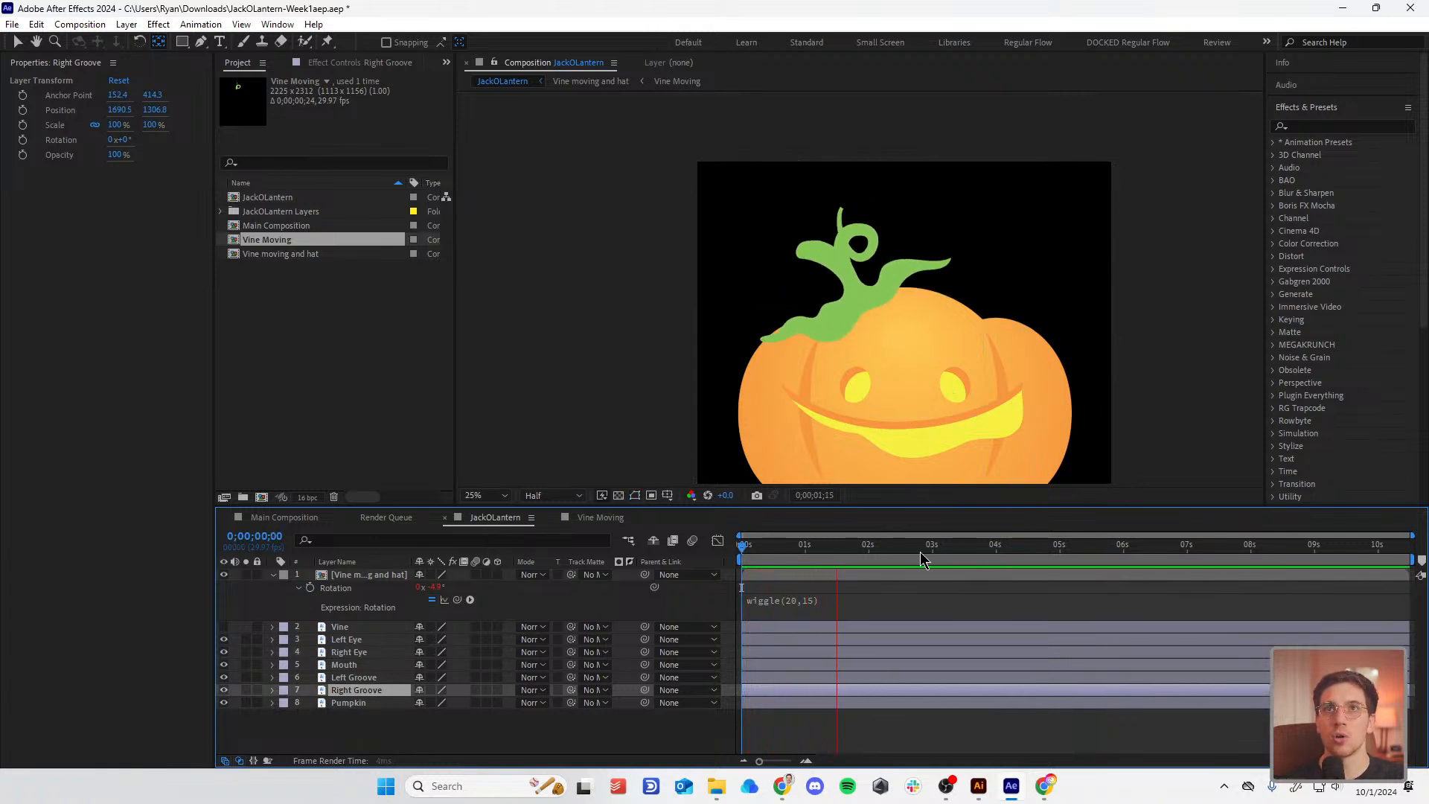
Step: Settle on wiggle(3,10) and preview the slower, wider sway from the start
{"action": "left_click", "coordinate": [806, 604]}
{"action": "left_click", "coordinate": [838, 599]}
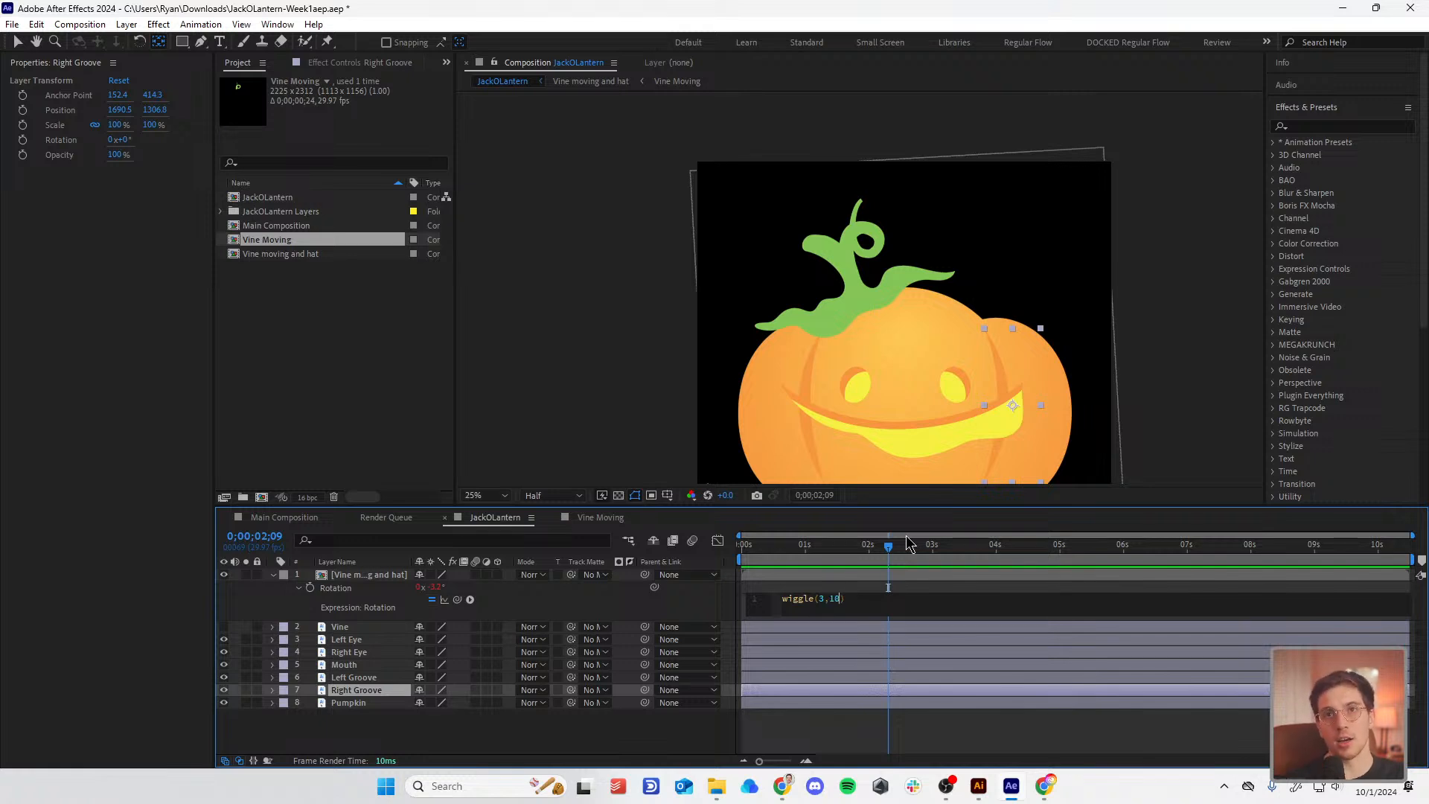
{"action": "left_click", "coordinate": [915, 590]}
{"action": "key", "text": "Home"}
{"action": "key", "text": "space"}
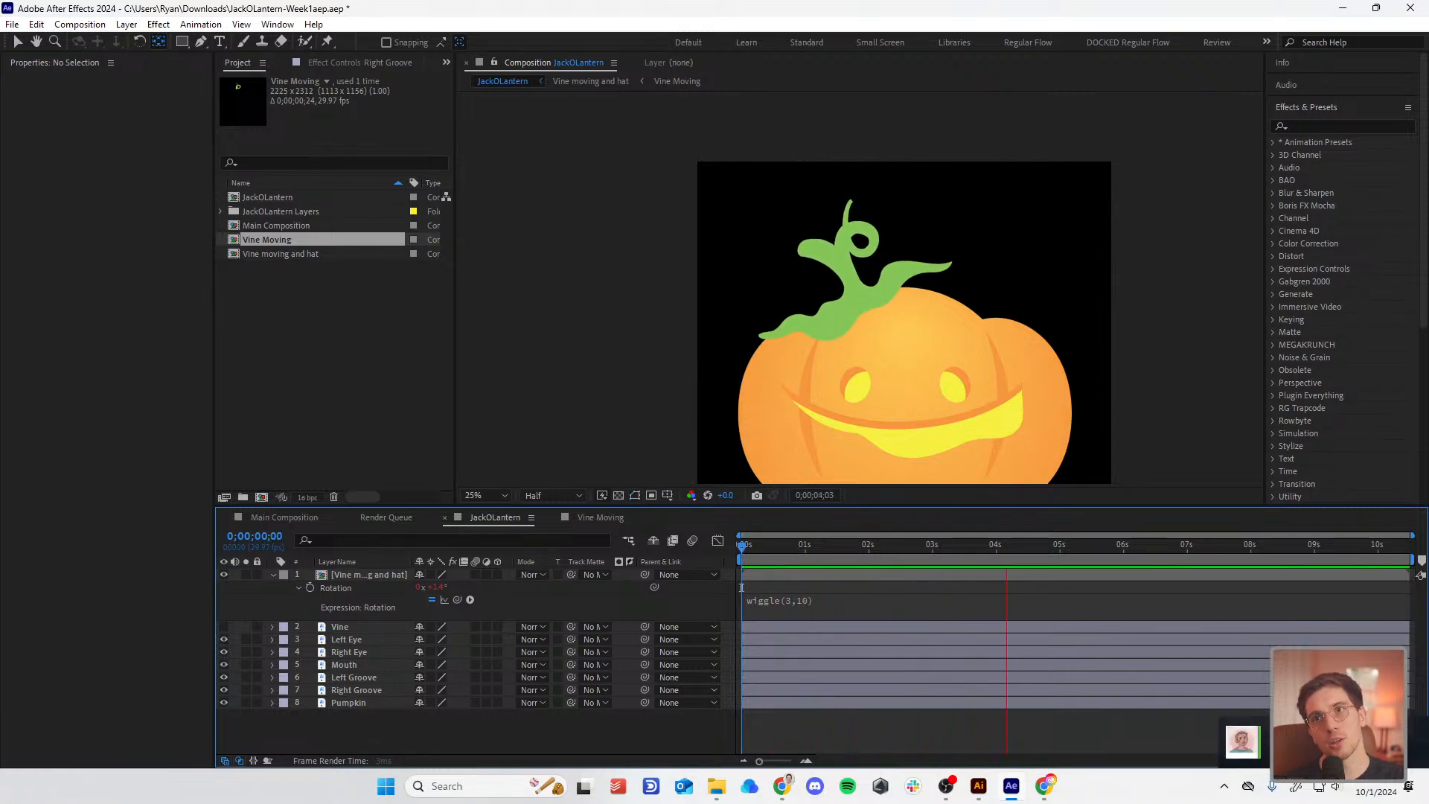
Step: Stop playback, zoom and pan to the pumpkin's face, and select the Right Eye layer
{"action": "key", "text": "space"}
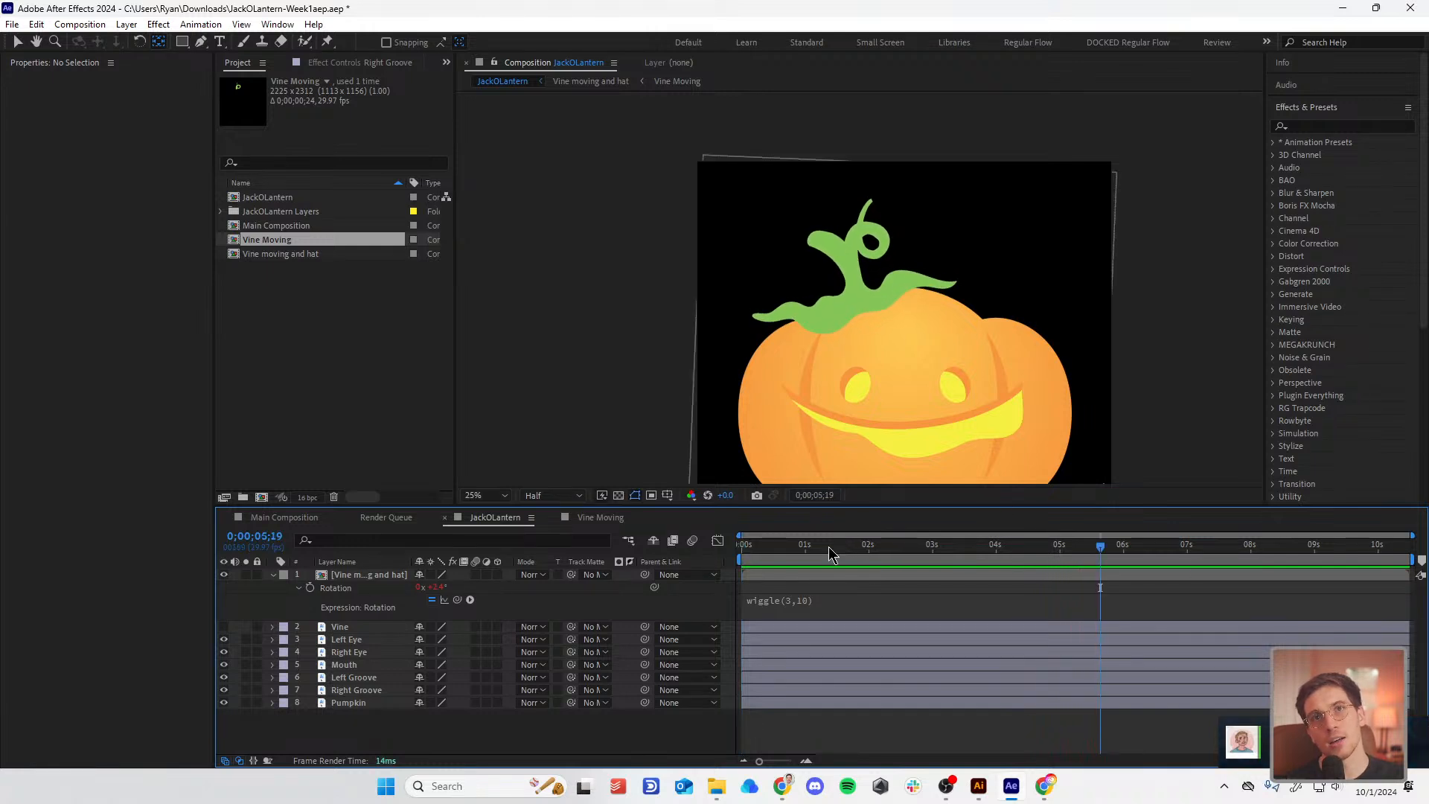
{"action": "left_click", "coordinate": [809, 545]}
{"action": "scroll", "coordinate": [904, 366], "scroll_direction": "up", "scroll_amount": 2}
{"action": "left_click_drag", "start_coordinate": [972, 391], "coordinate": [810, 122]}
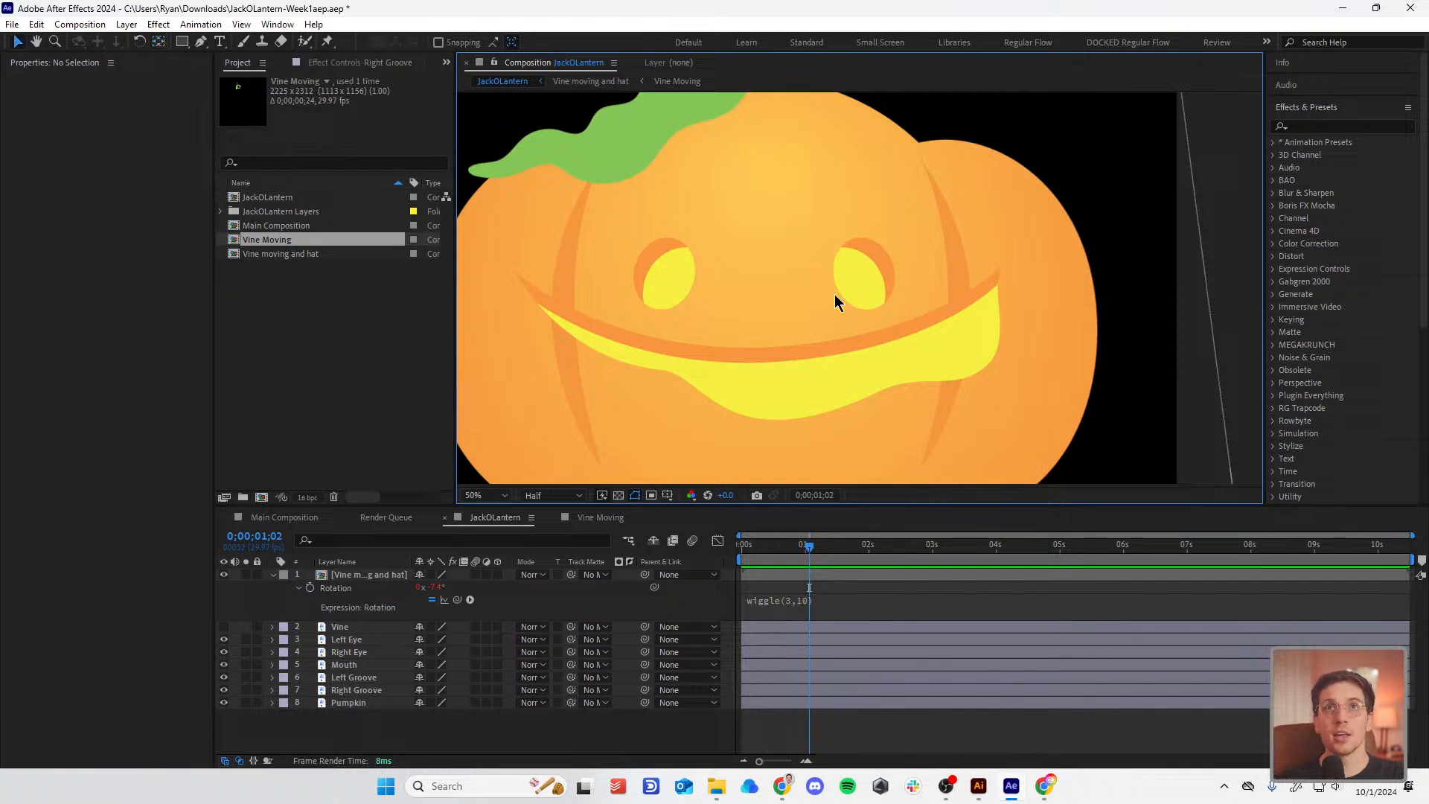
{"action": "scroll", "coordinate": [826, 328], "scroll_direction": "down", "scroll_amount": 2}
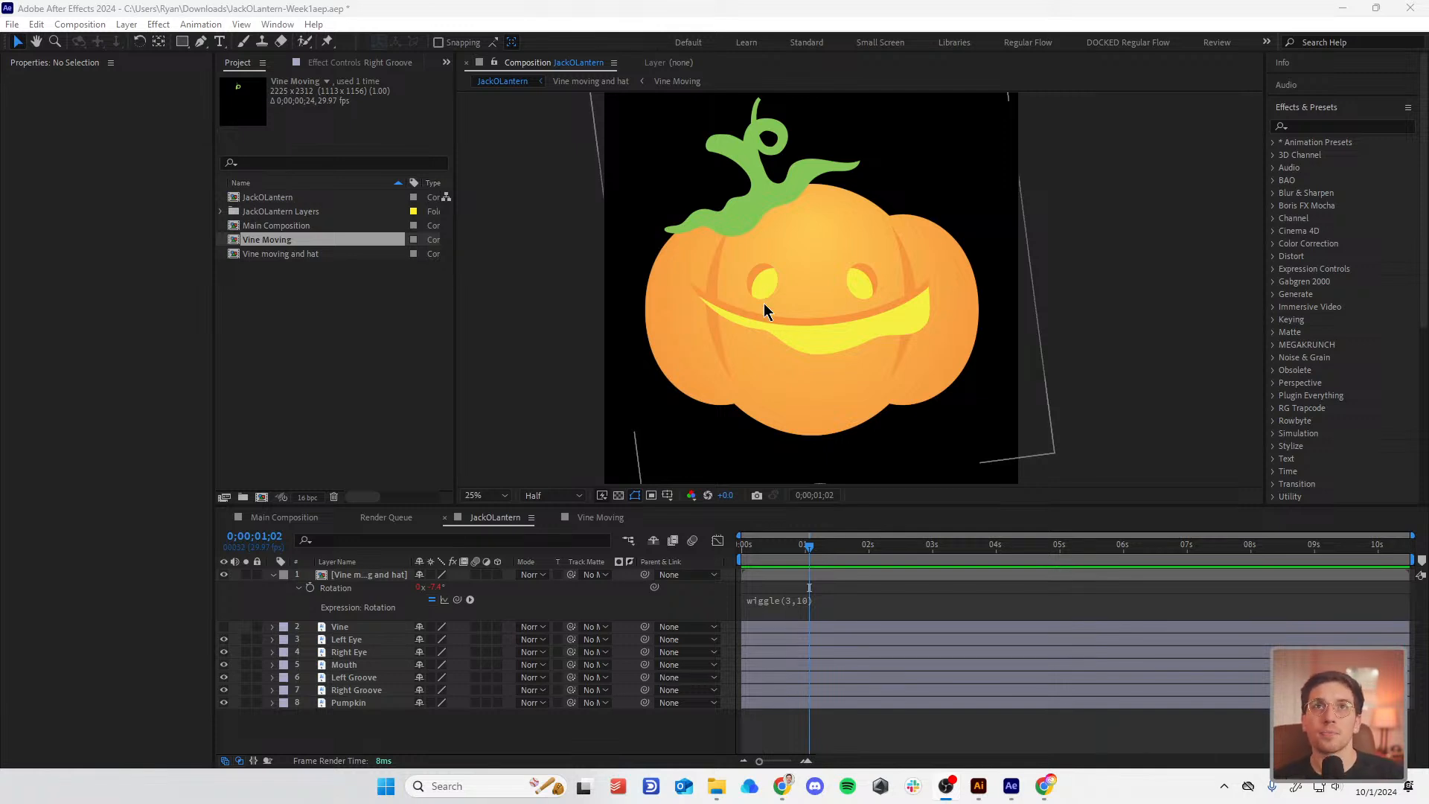
{"action": "left_click", "coordinate": [349, 651]}
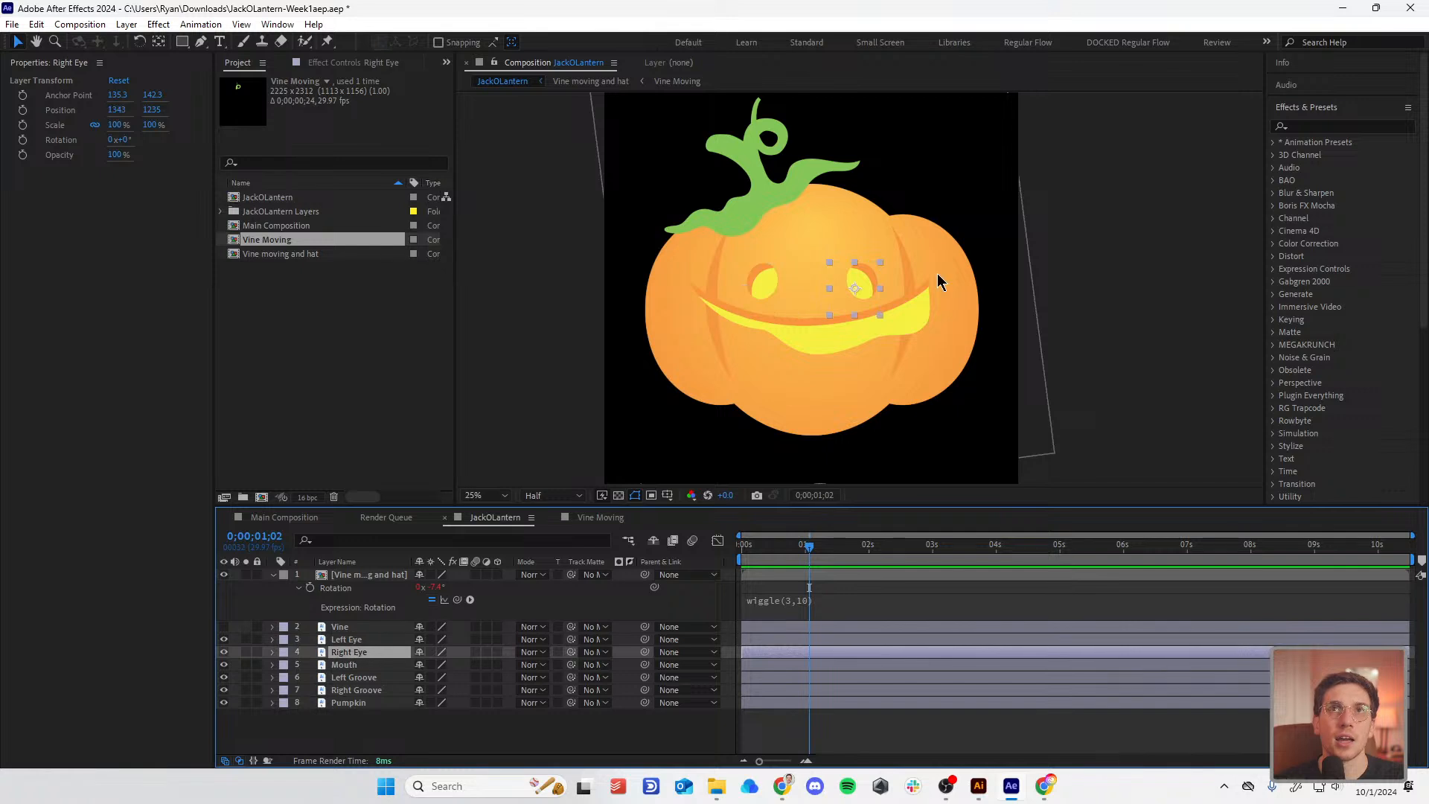
{"action": "scroll", "coordinate": [860, 298], "scroll_direction": "up", "scroll_amount": 2}
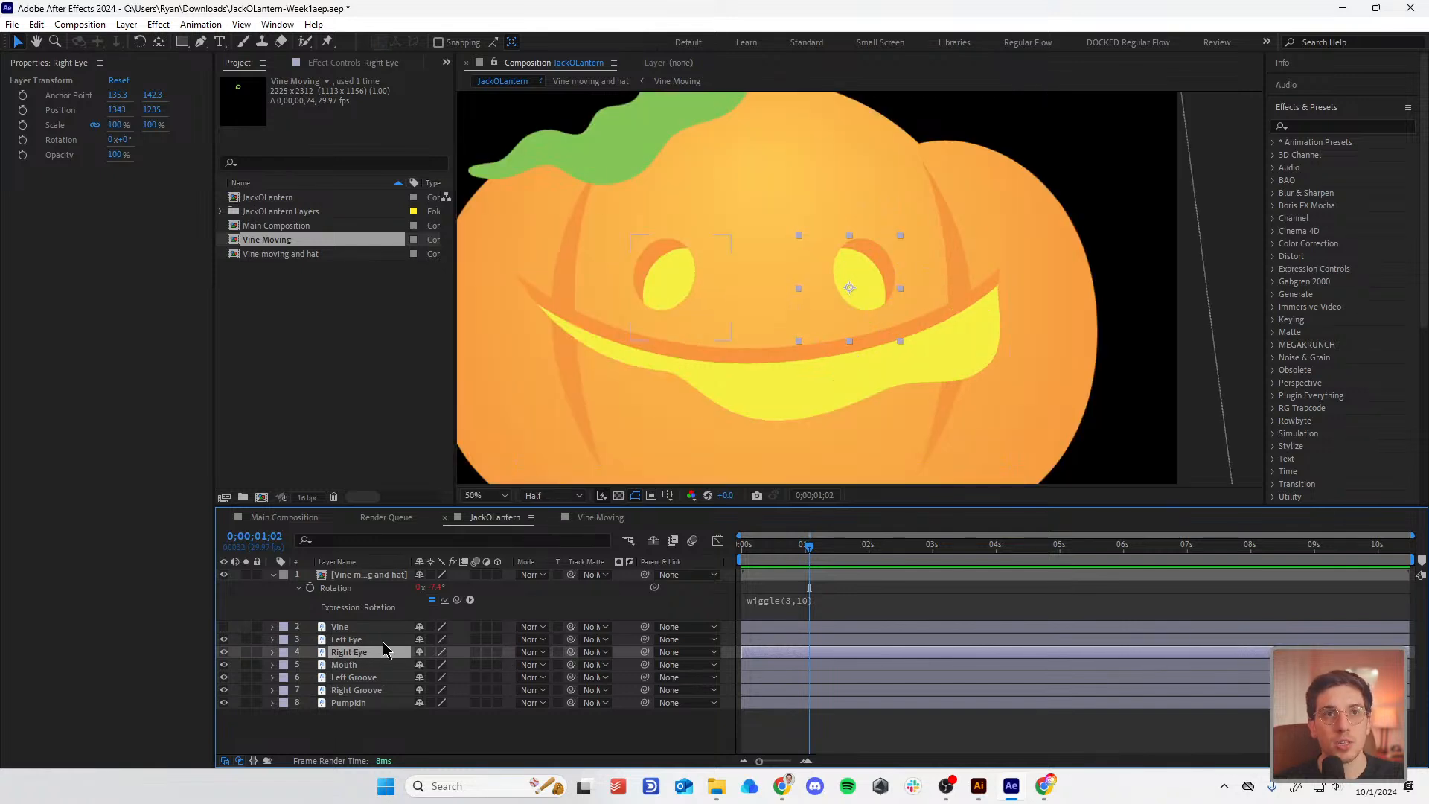
Step: Draw a red ellipse shape and move it up and left near the left eye
{"action": "left_click", "coordinate": [181, 41]}
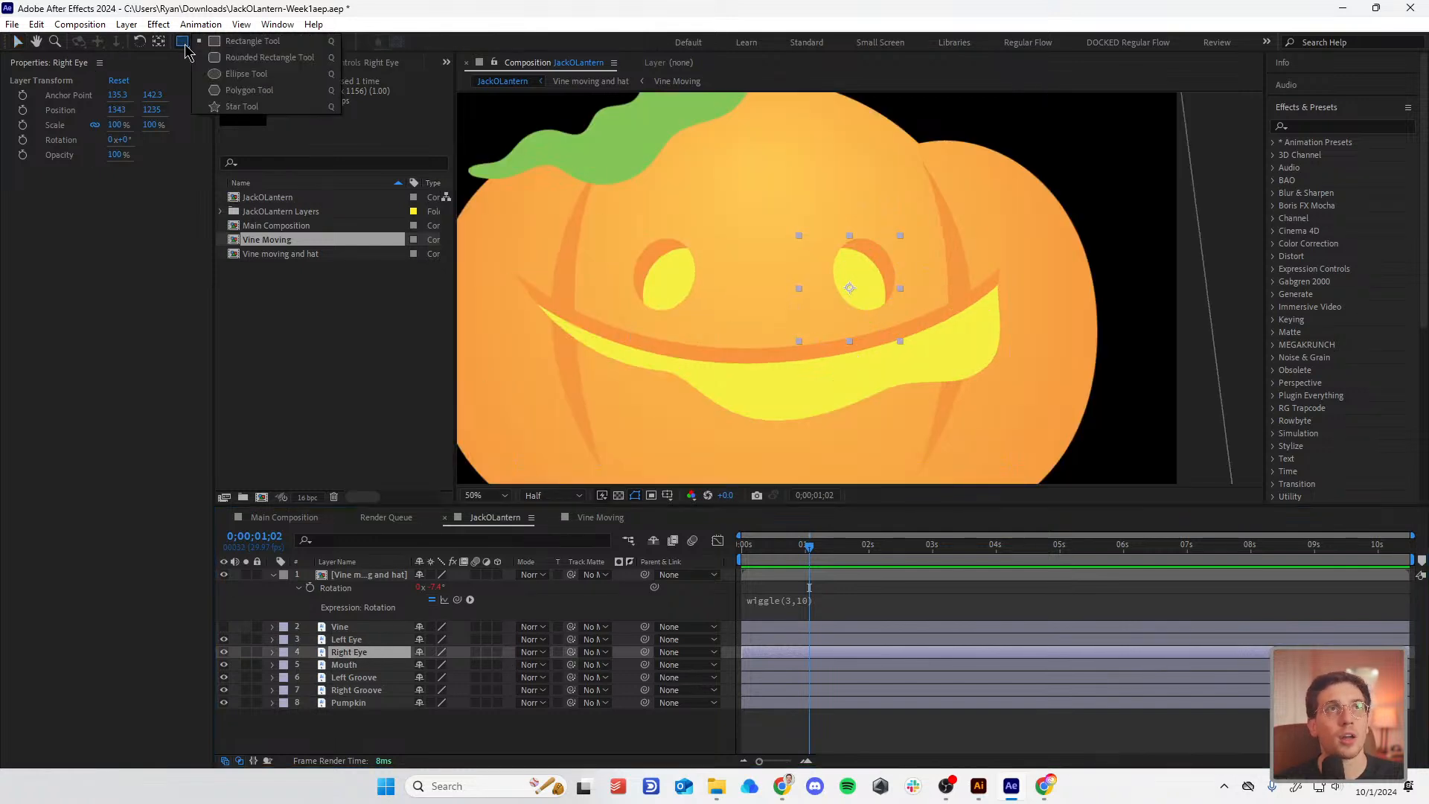
{"action": "left_click", "coordinate": [238, 74]}
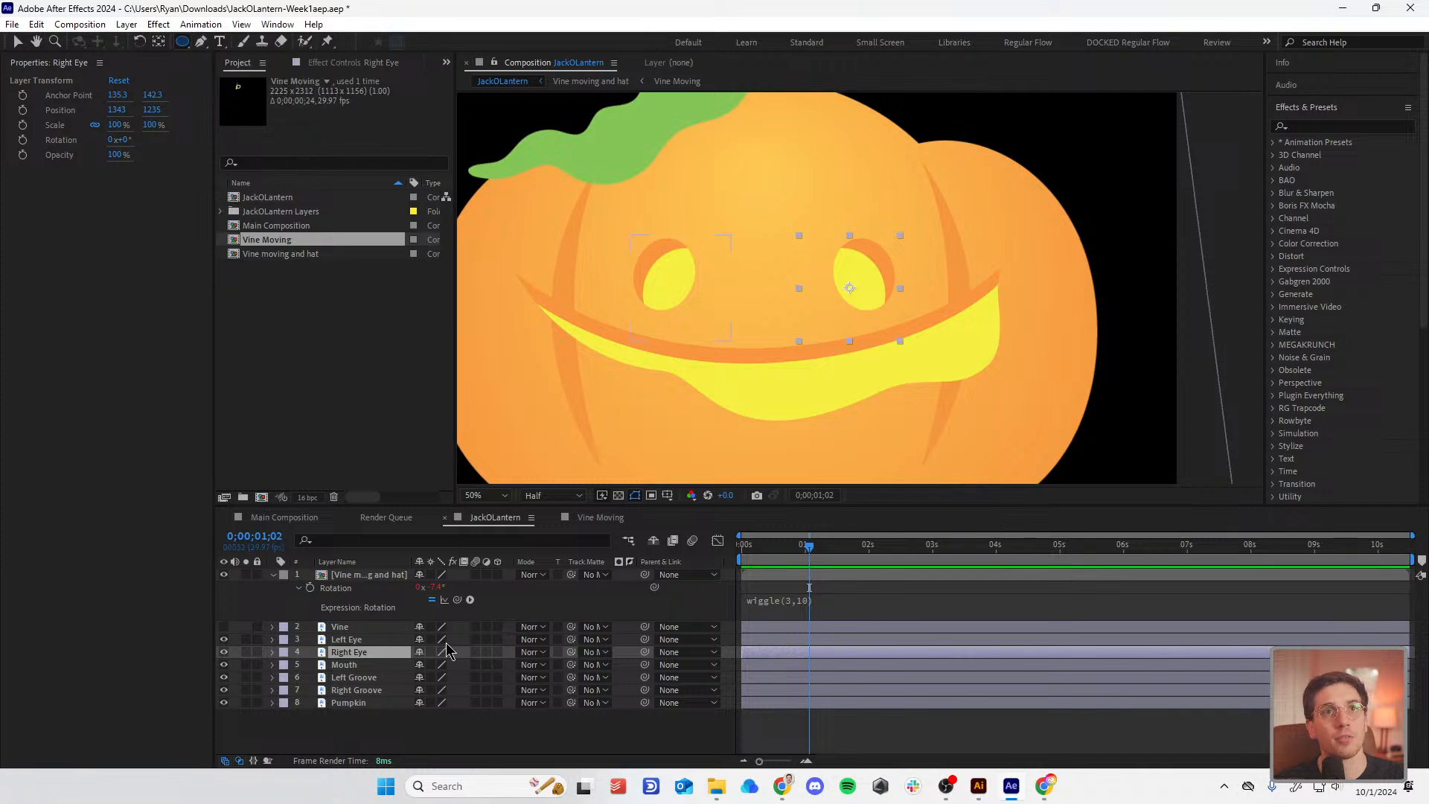
{"action": "left_click", "coordinate": [800, 736]}
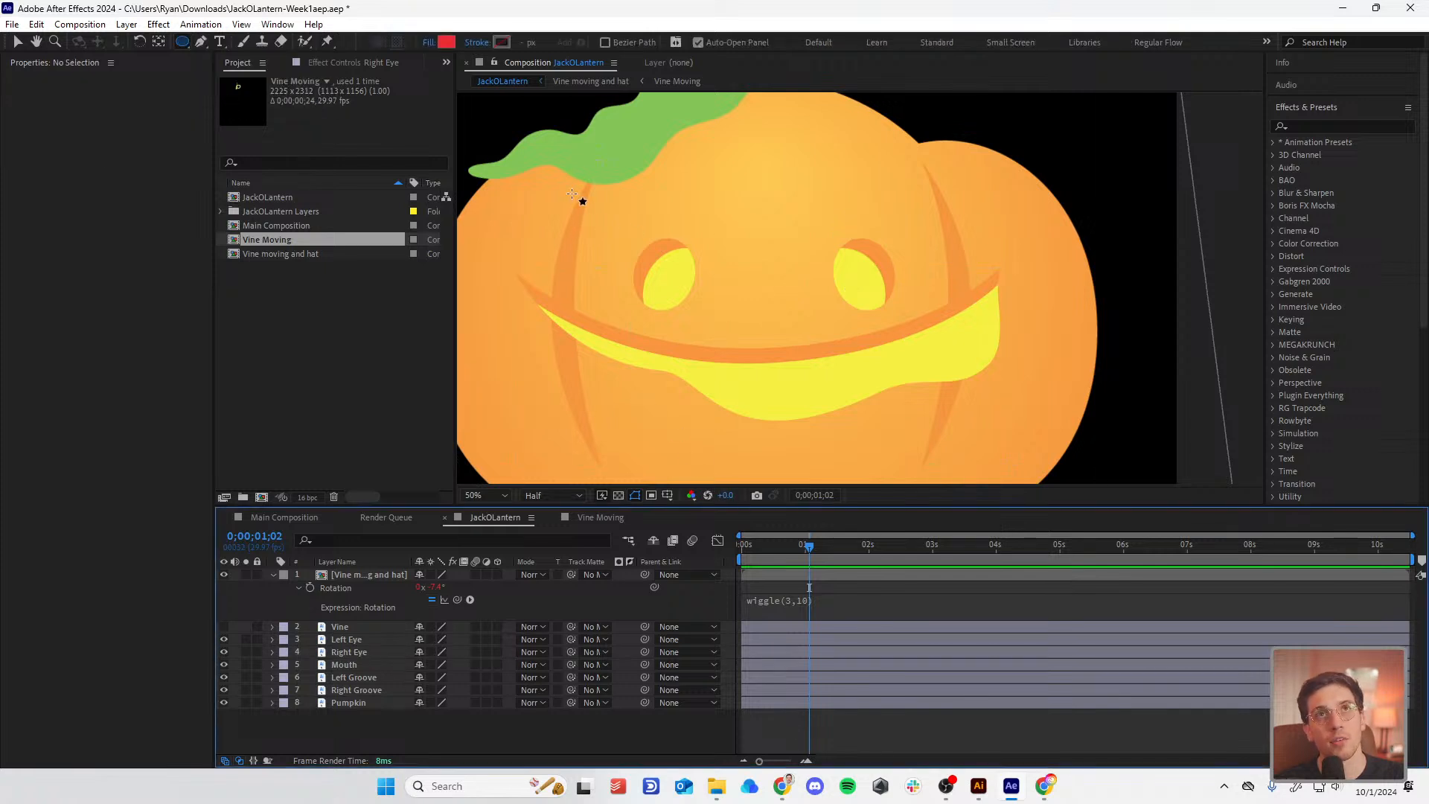
{"action": "mouse_move", "coordinate": [570, 187]}
{"action": "left_mouse_down"}
{"action": "mouse_move", "coordinate": [632, 276]}
{"action": "mouse_move", "coordinate": [677, 309]}
{"action": "left_mouse_up"}
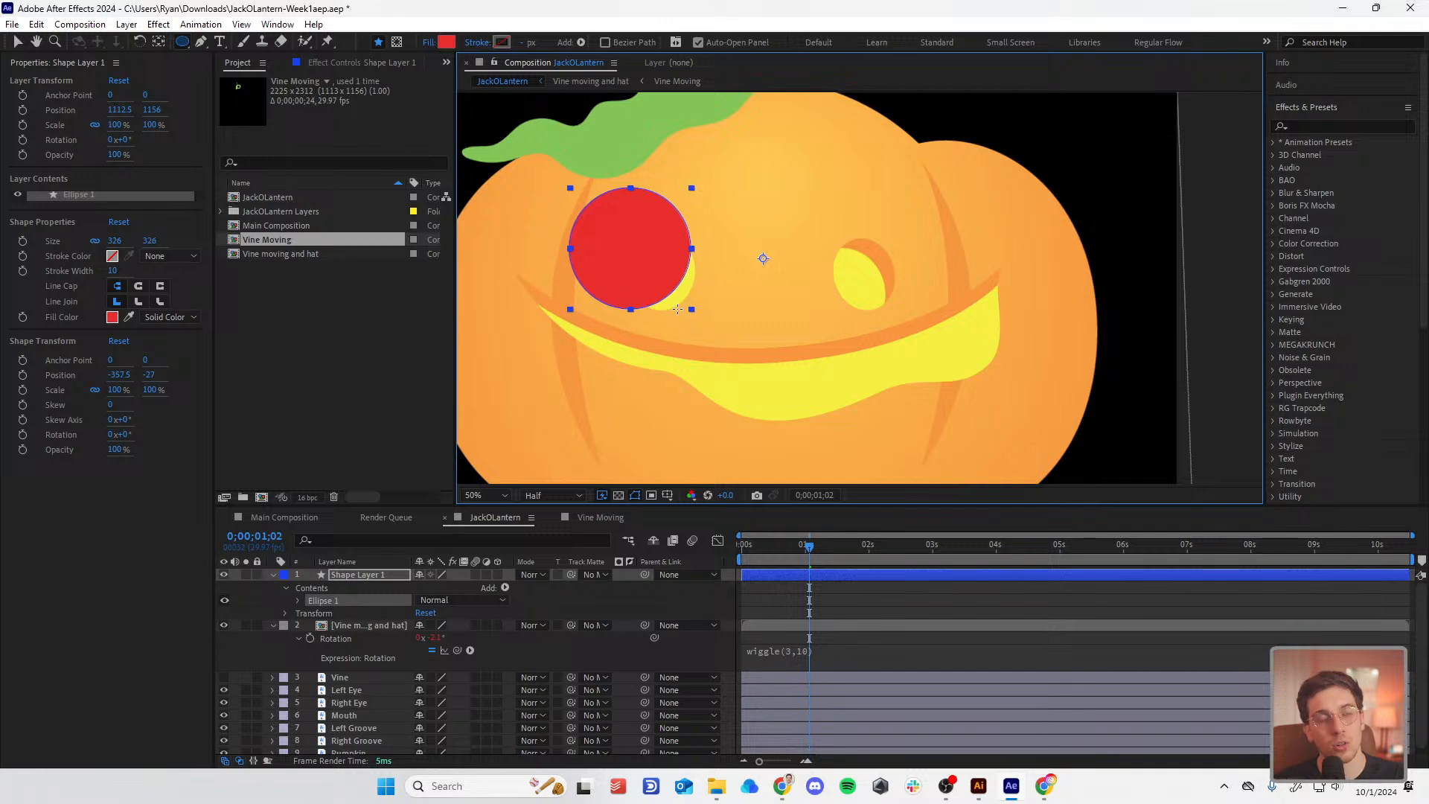
{"action": "key", "text": "v"}
{"action": "left_click_drag", "start_coordinate": [641, 262], "coordinate": [602, 229]}
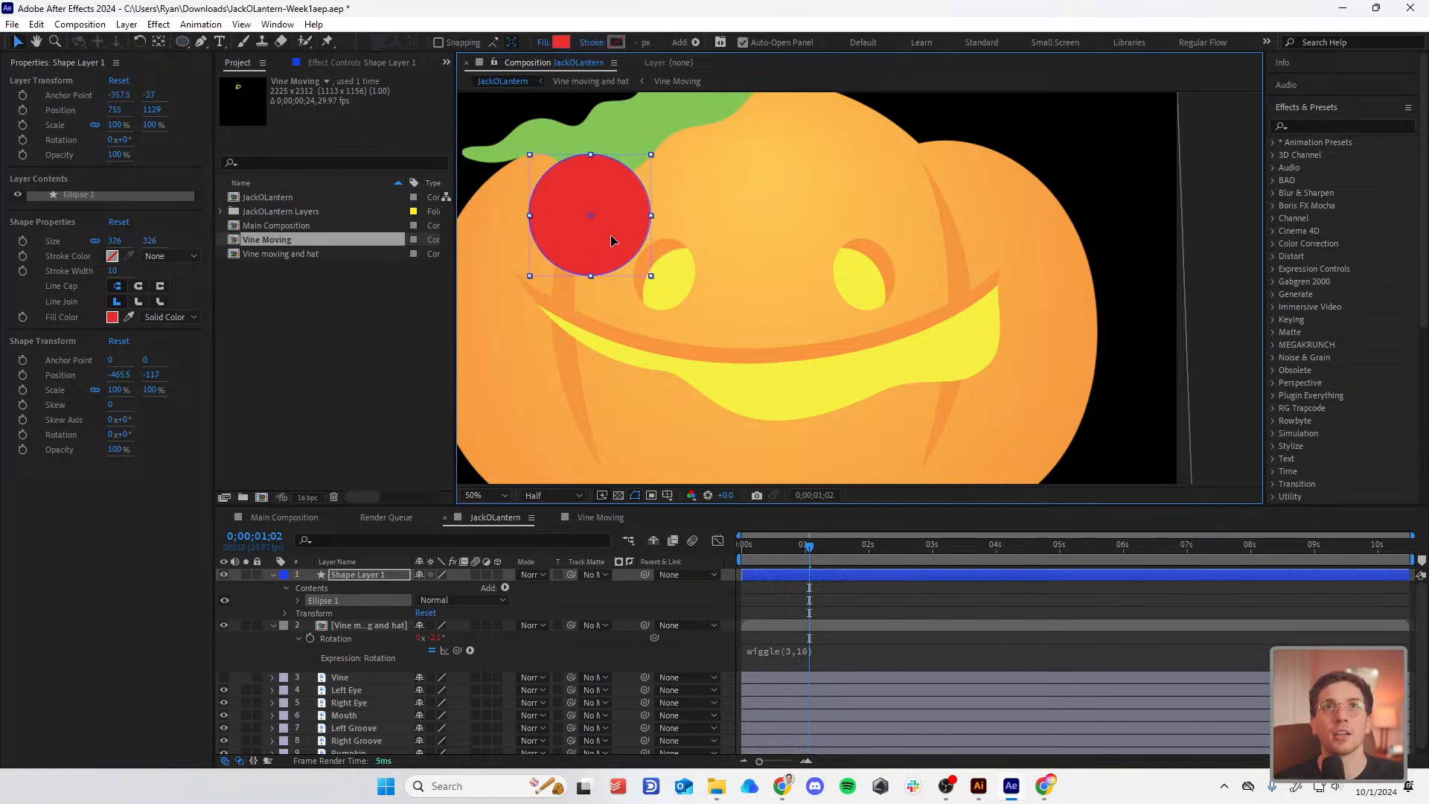
Step: Rename the new shape layer to 'Left Eye Reveal'
{"action": "right_click", "coordinate": [378, 579]}
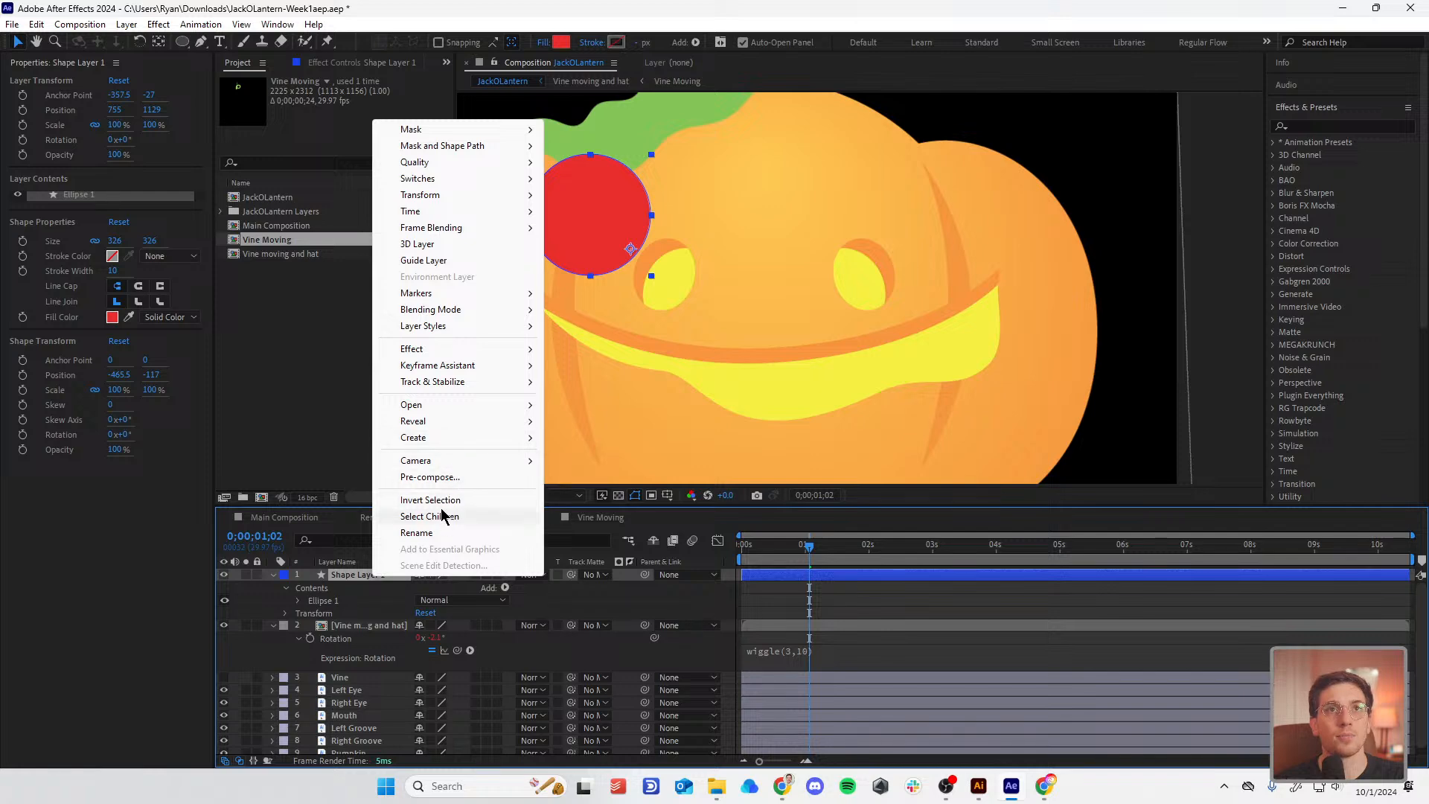
{"action": "left_click", "coordinate": [414, 533]}
{"action": "type", "text": "L"}
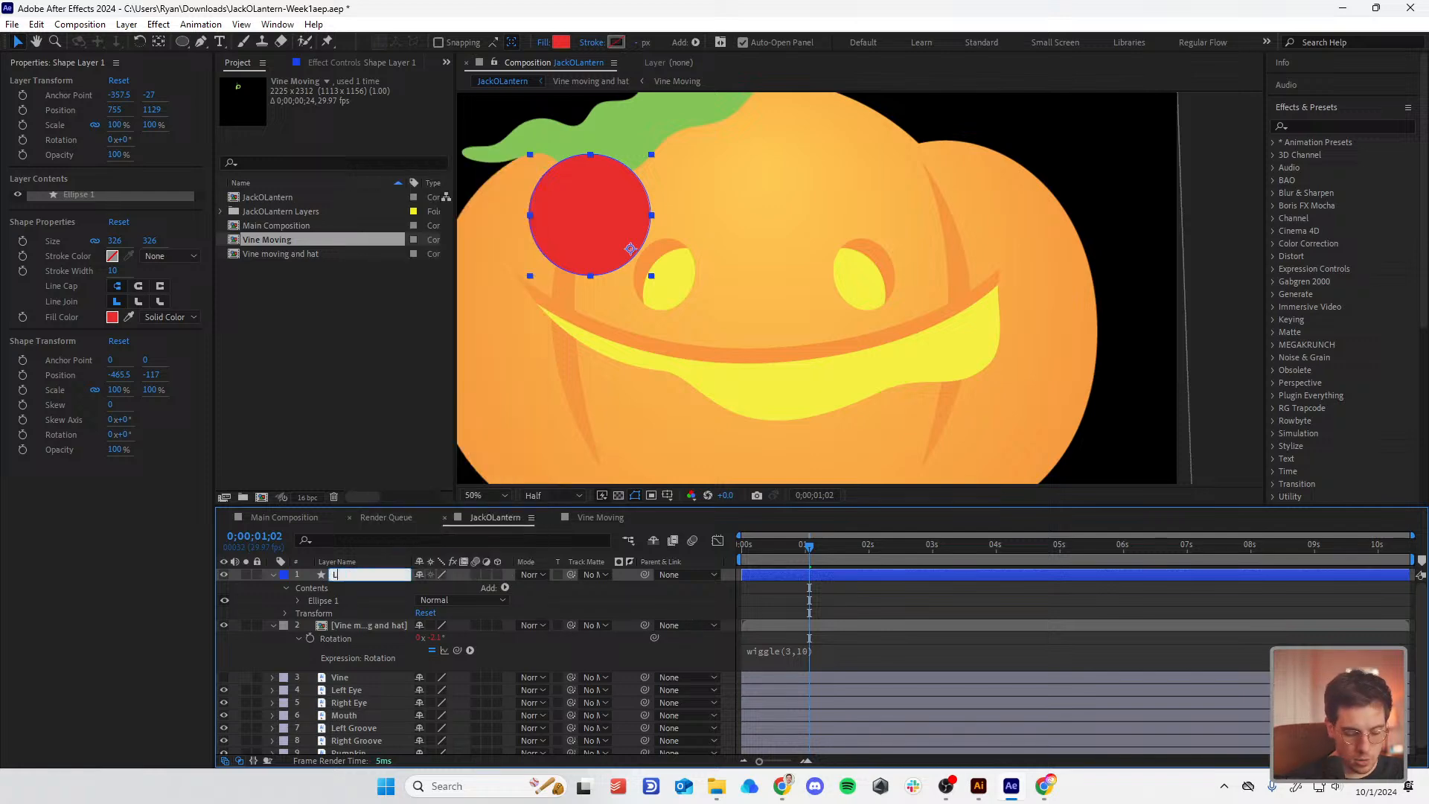
{"action": "type", "text": "eft Eye Reve"}
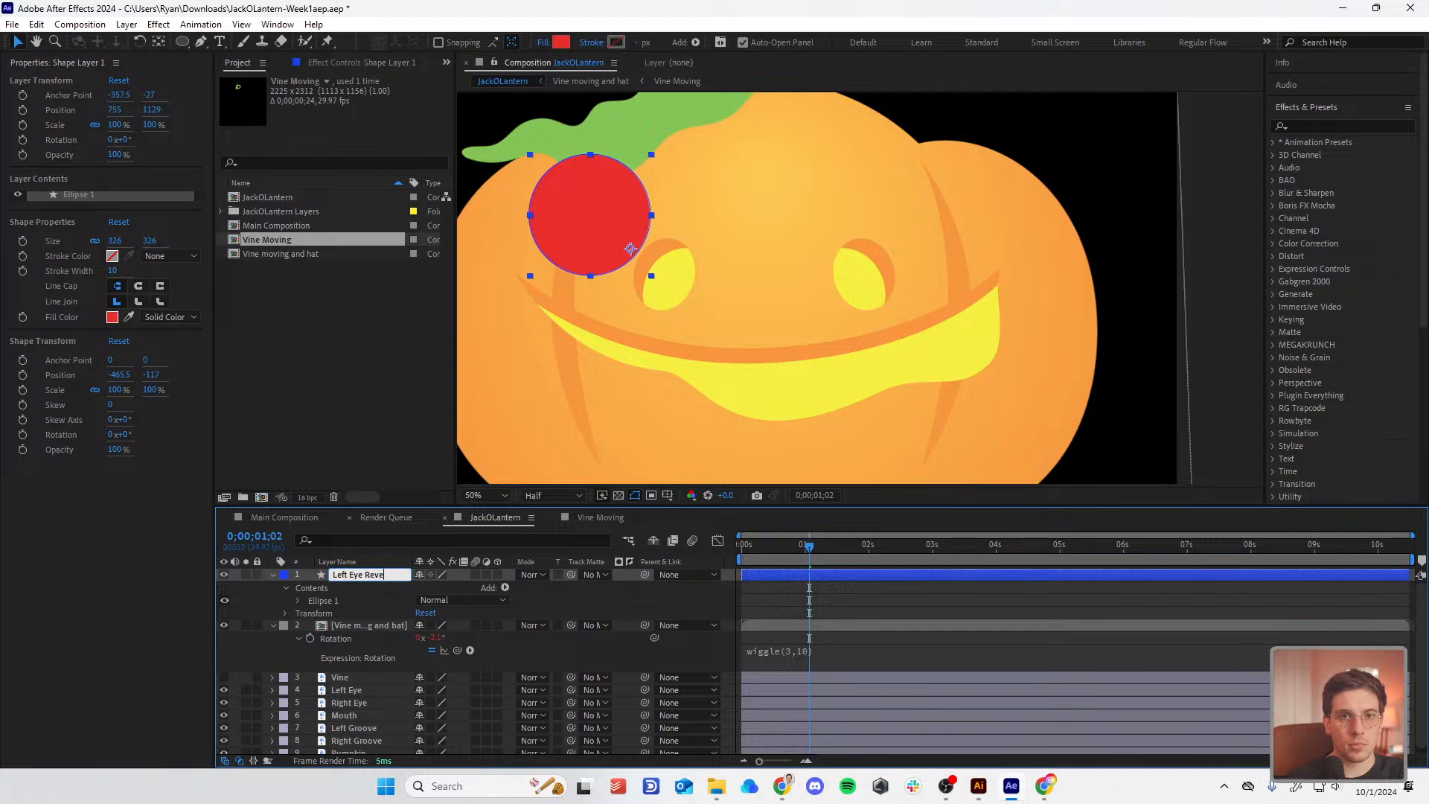
{"action": "type", "text": "al"}
{"action": "key", "text": "Return"}
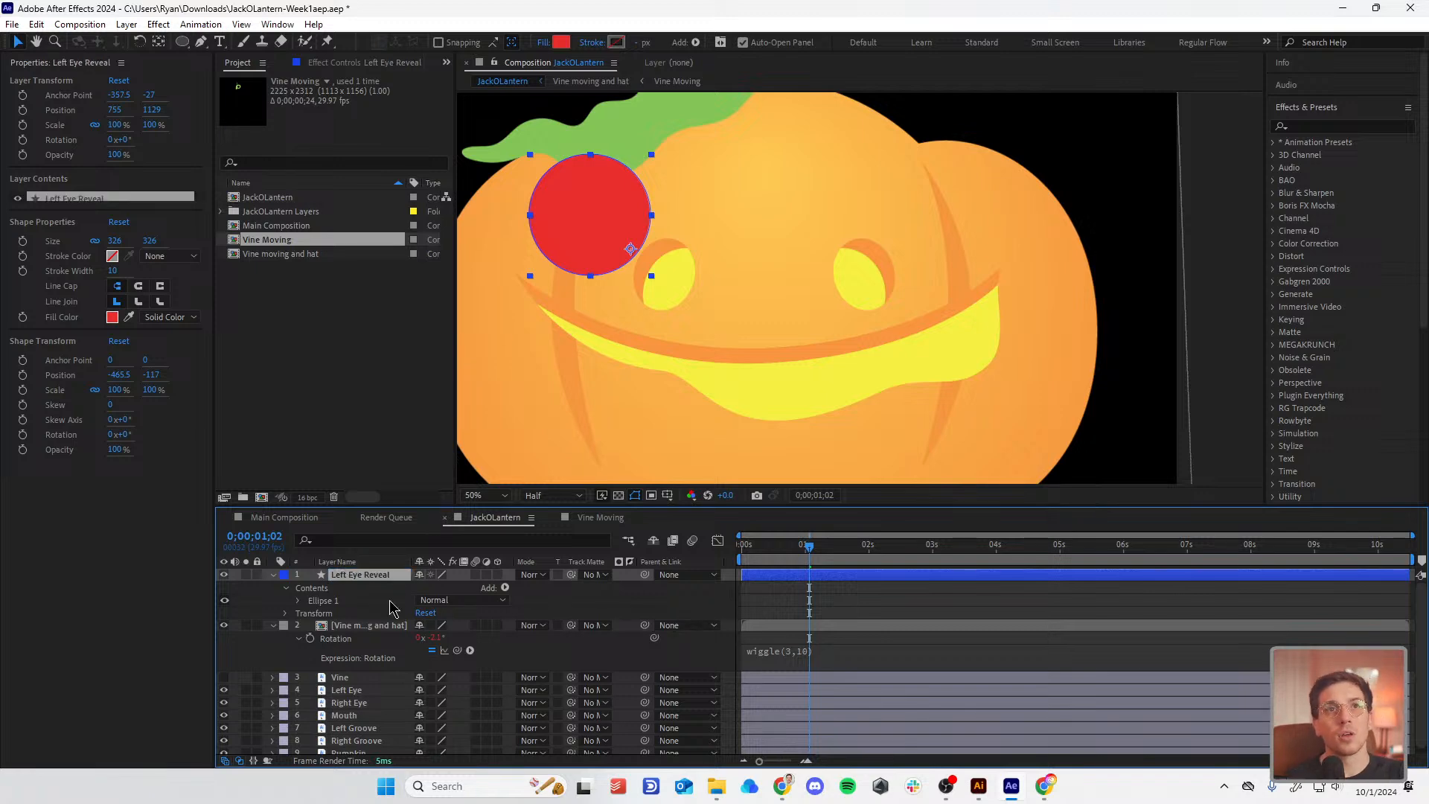
Step: Move Left Eye Reveal below the Vine layer and check Left Eye's matte options
{"action": "left_click_drag", "start_coordinate": [366, 577], "coordinate": [367, 707]}
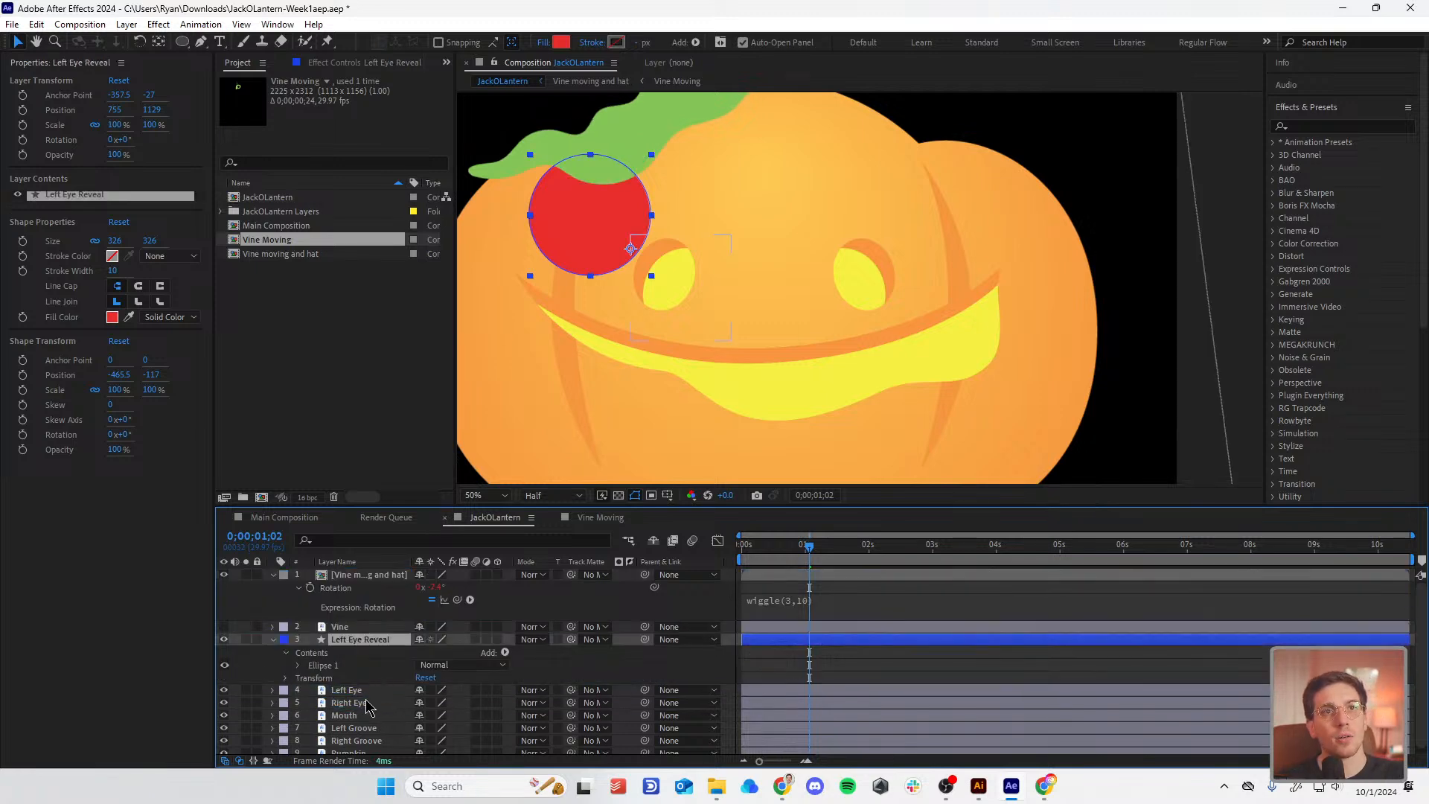
{"action": "left_click", "coordinate": [365, 691]}
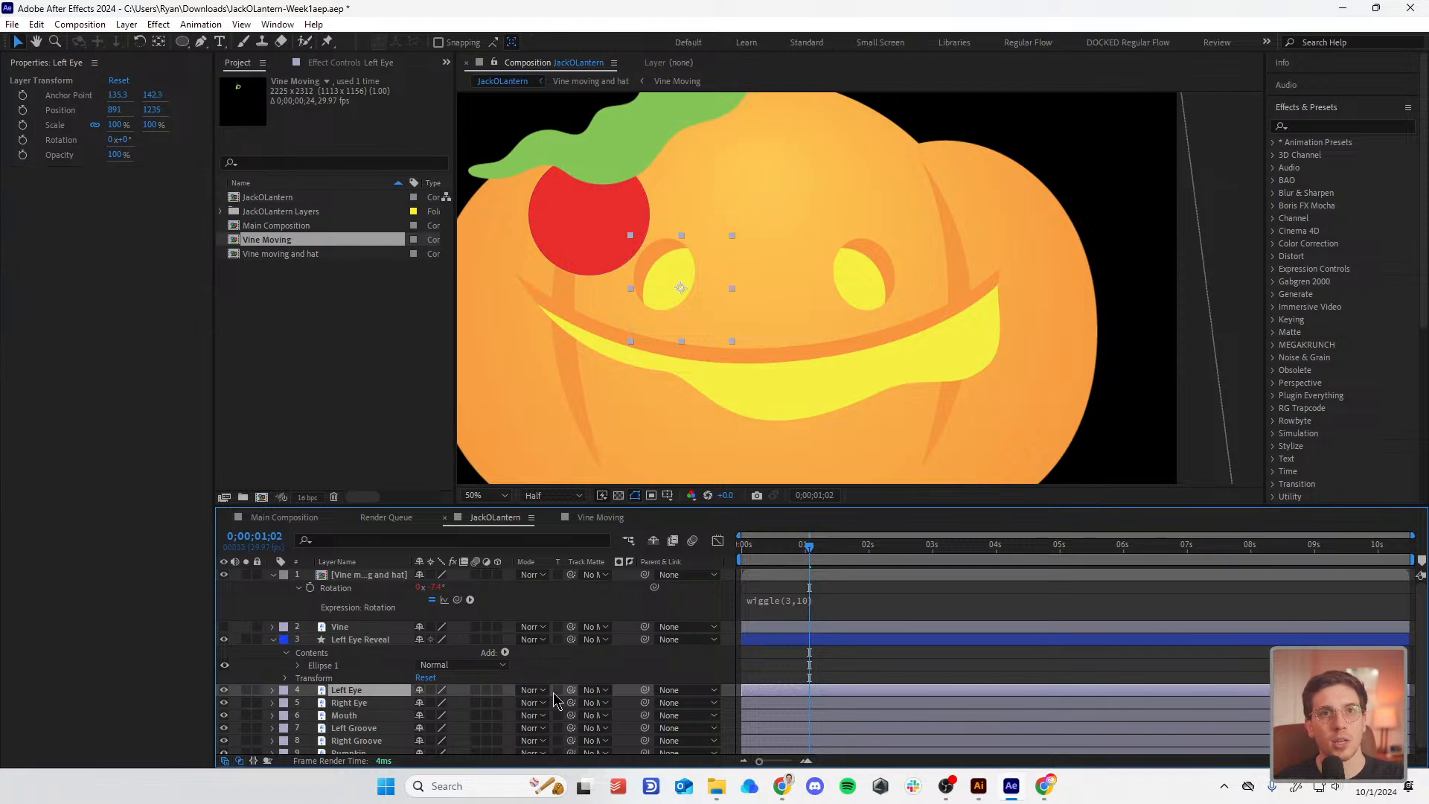
{"action": "left_click", "coordinate": [533, 690]}
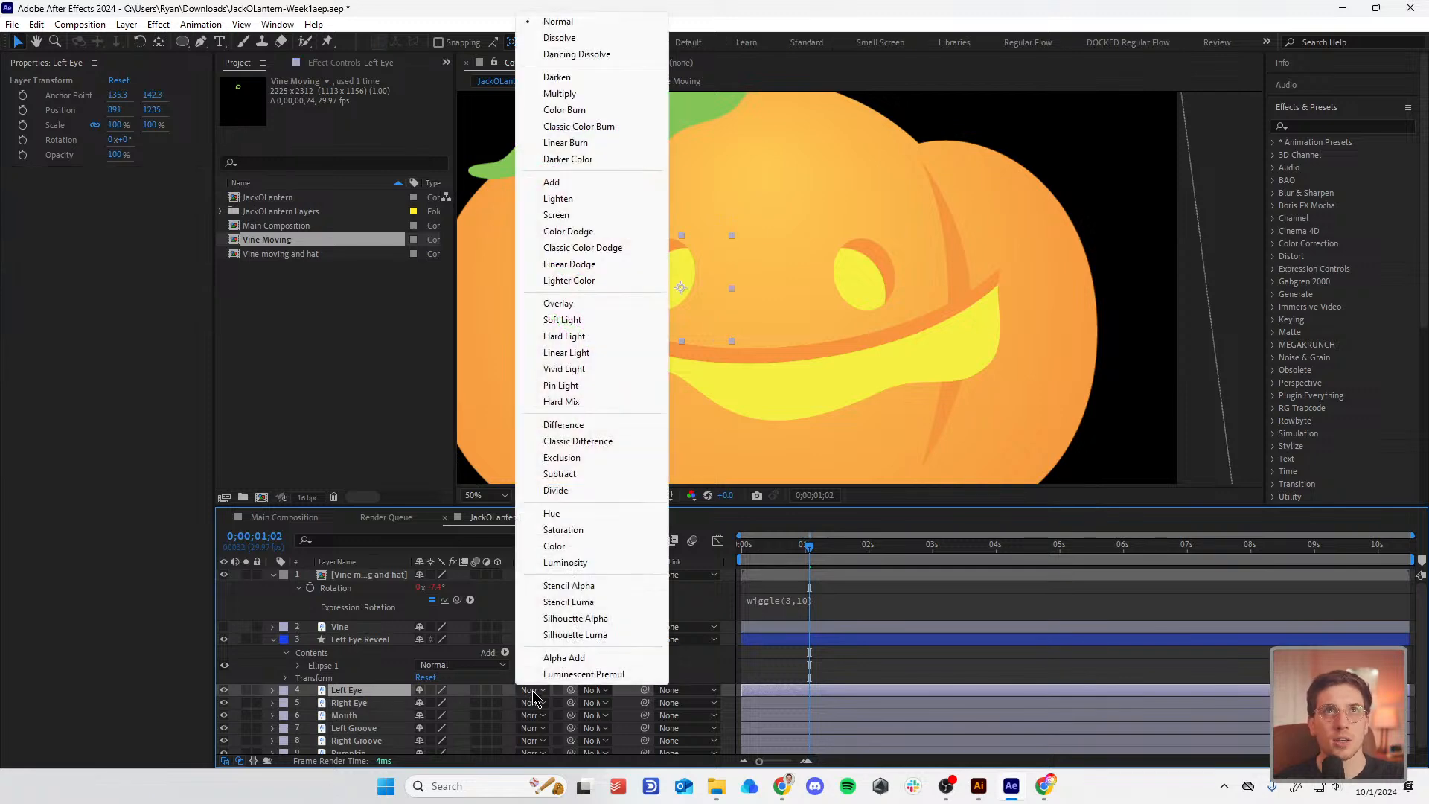
{"action": "left_click", "coordinate": [594, 692]}
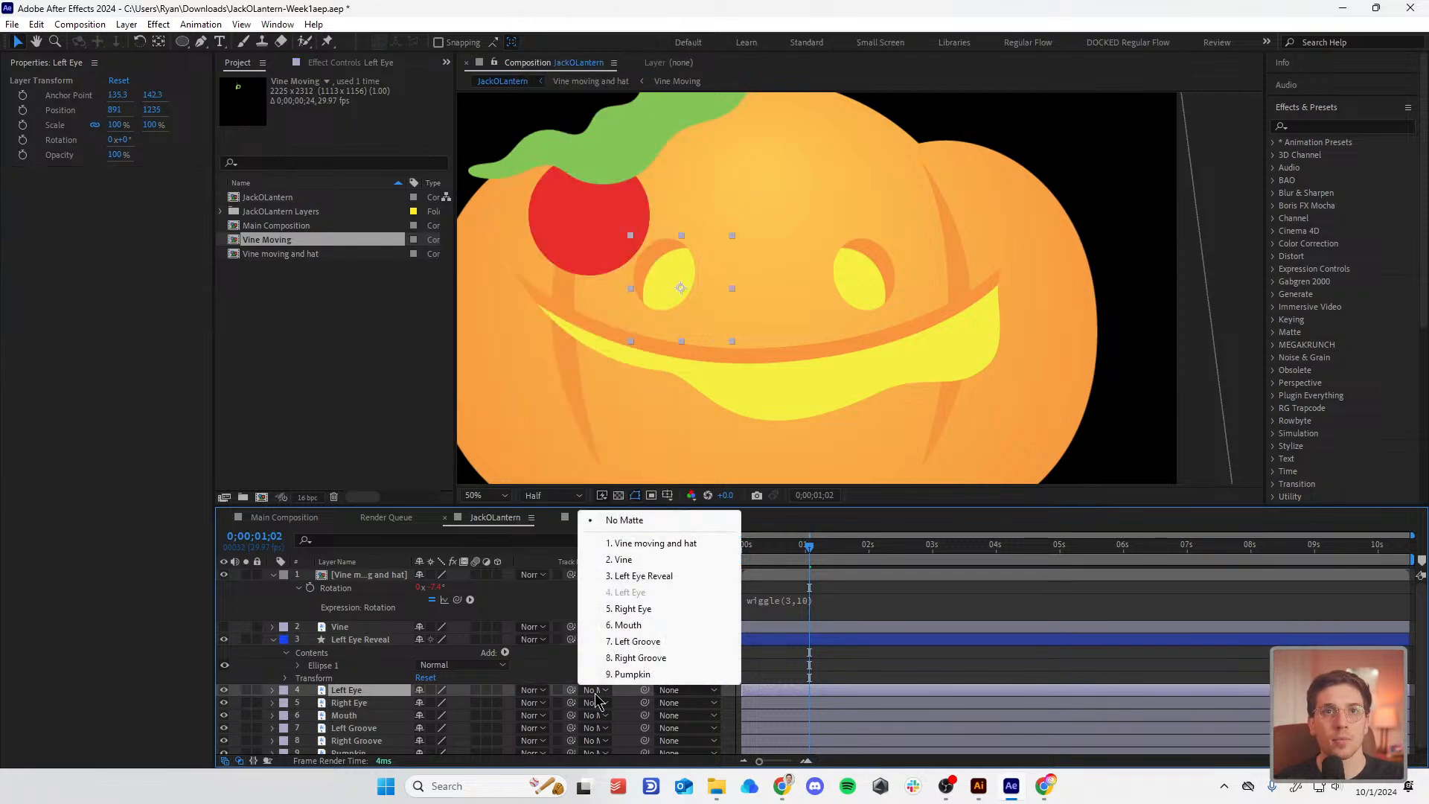
{"action": "left_click", "coordinate": [594, 692]}
{"action": "left_click", "coordinate": [543, 590]}
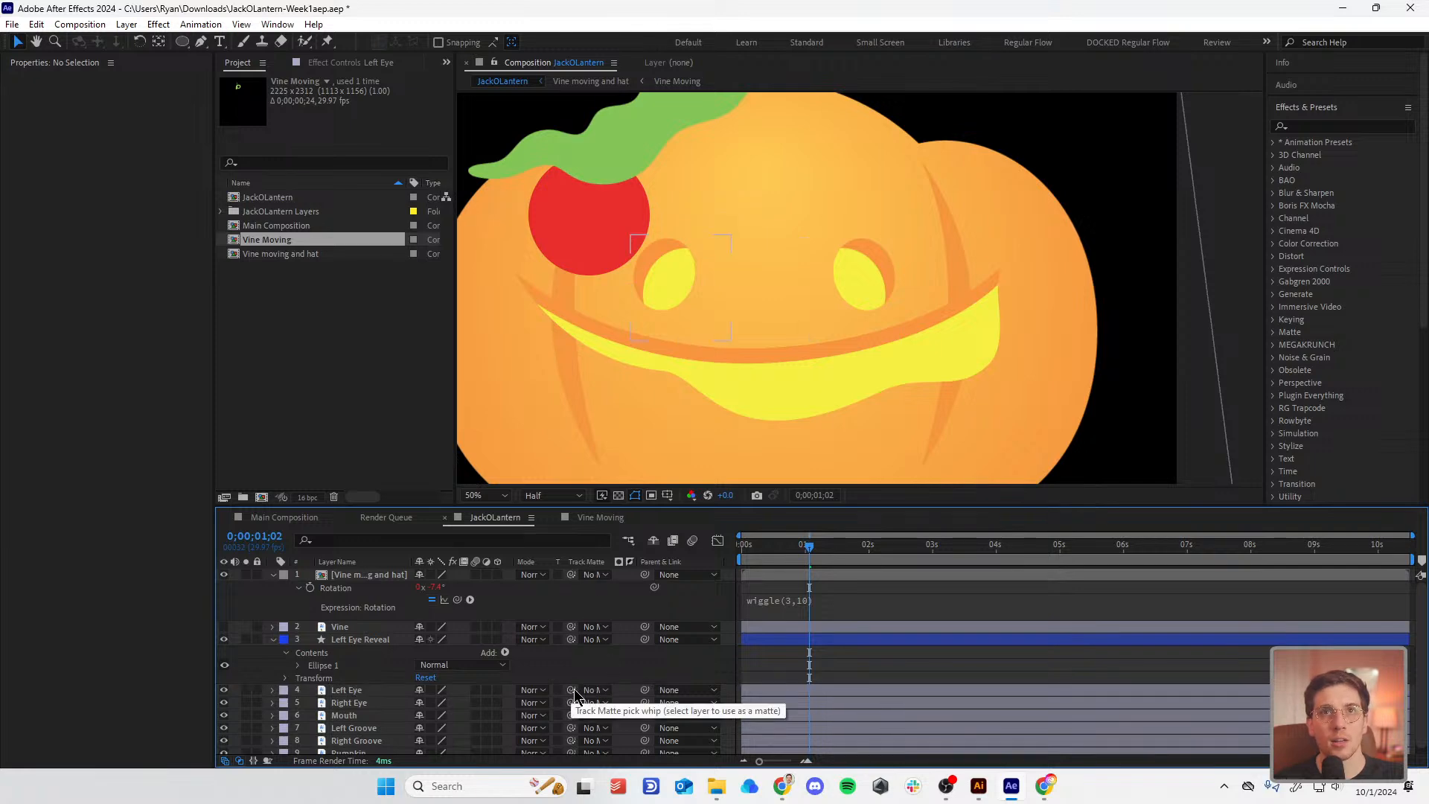
Step: Make Left Eye Reveal the Left Eye's track matte and reposition the circle above the socket
{"action": "left_click_drag", "start_coordinate": [573, 693], "coordinate": [360, 649]}
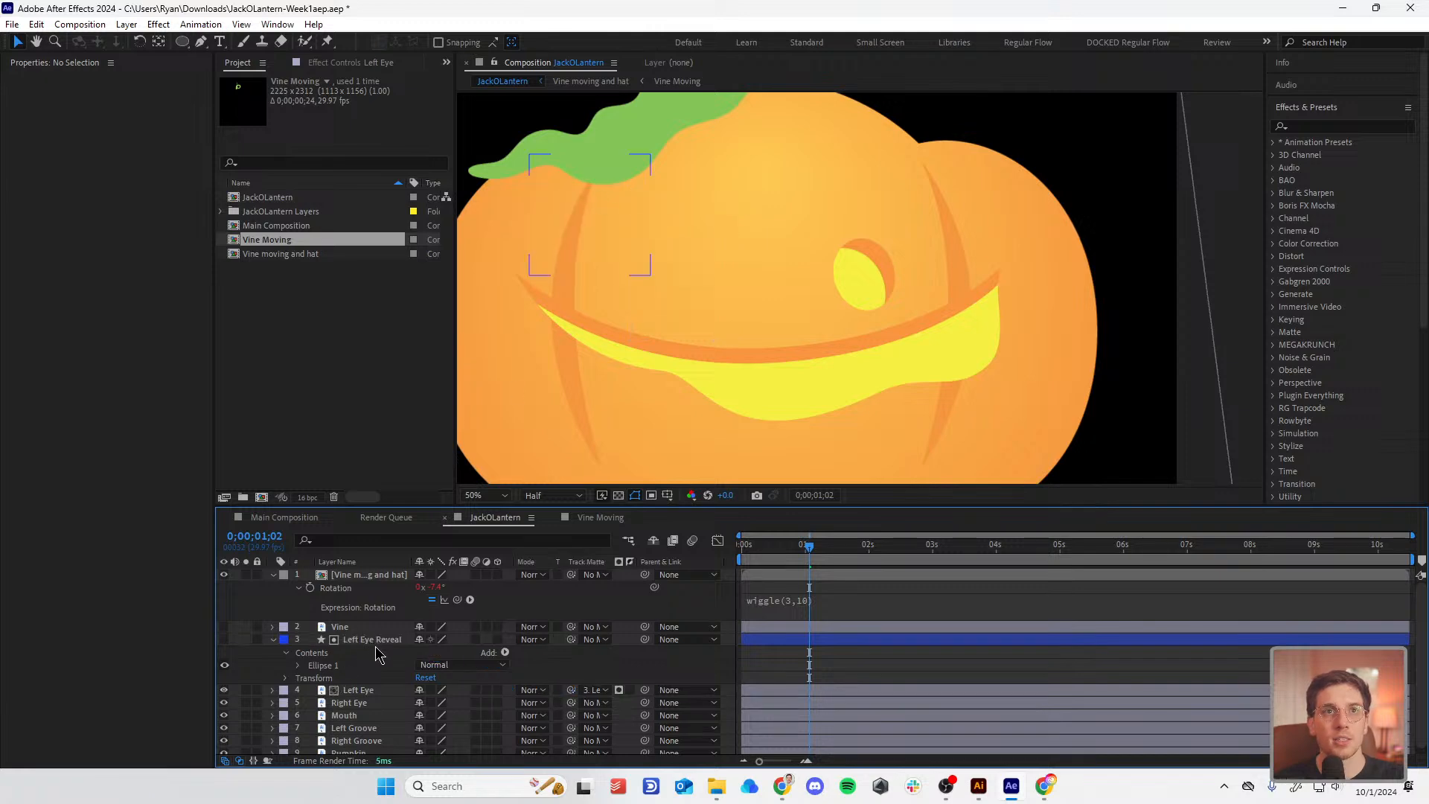
{"action": "left_click", "coordinate": [378, 640]}
{"action": "left_click", "coordinate": [655, 296]}
{"action": "left_click_drag", "start_coordinate": [655, 296], "coordinate": [579, 233]}
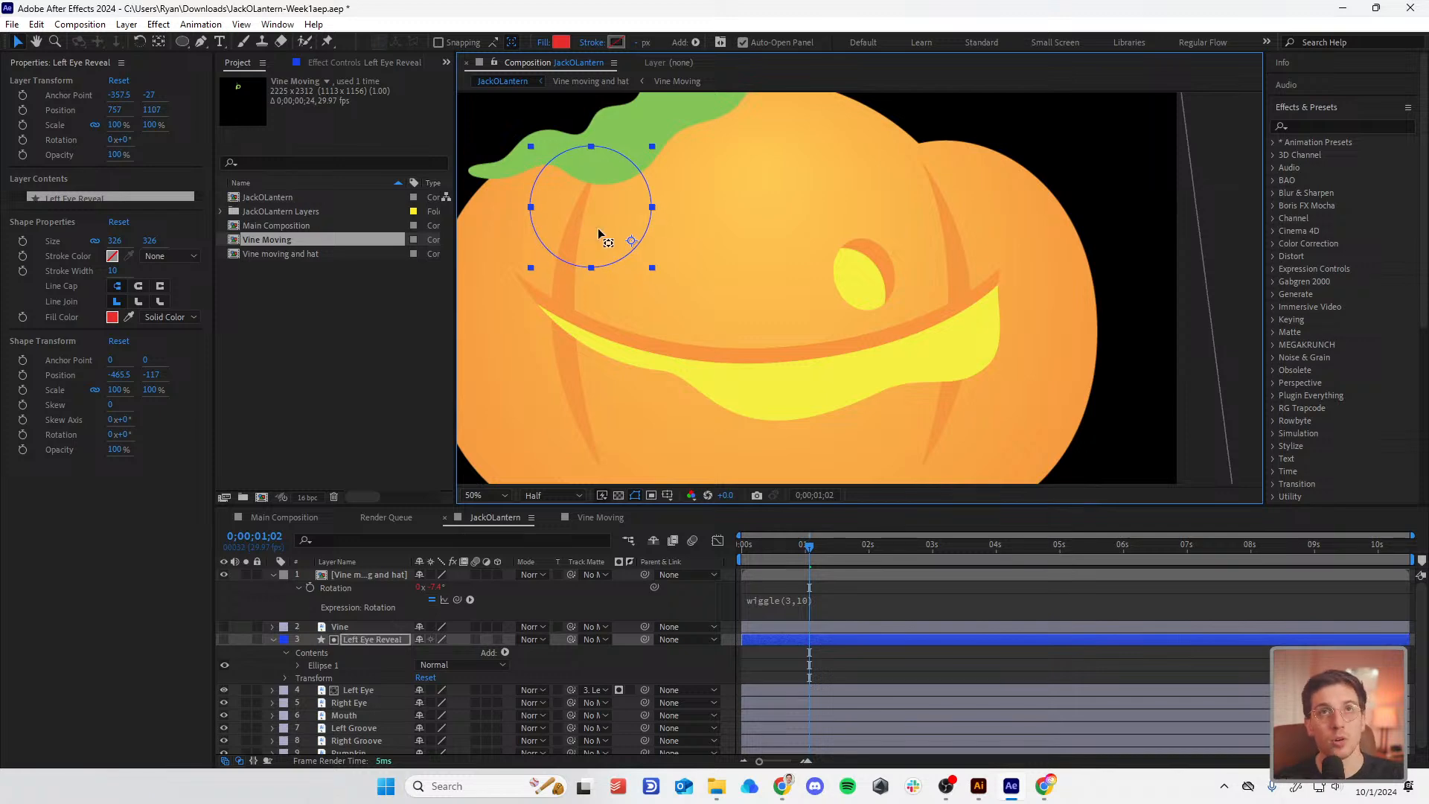
Step: Set a 100% Scale keyframe at 0s on Left Eye Reveal and centre its anchor point
{"action": "key", "text": "y"}
{"action": "key", "text": "Home"}
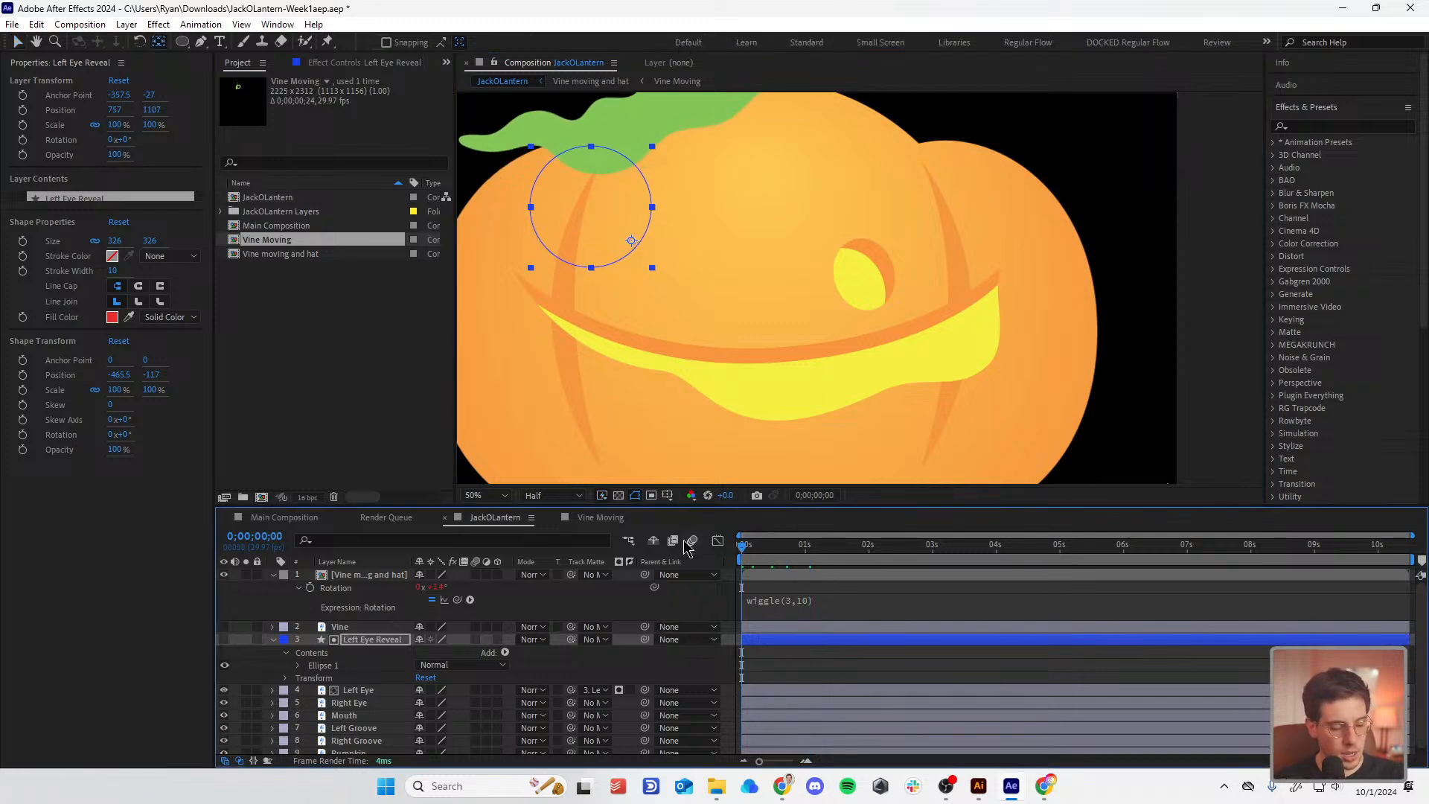
{"action": "key", "text": "s"}
{"action": "left_click", "coordinate": [309, 653]}
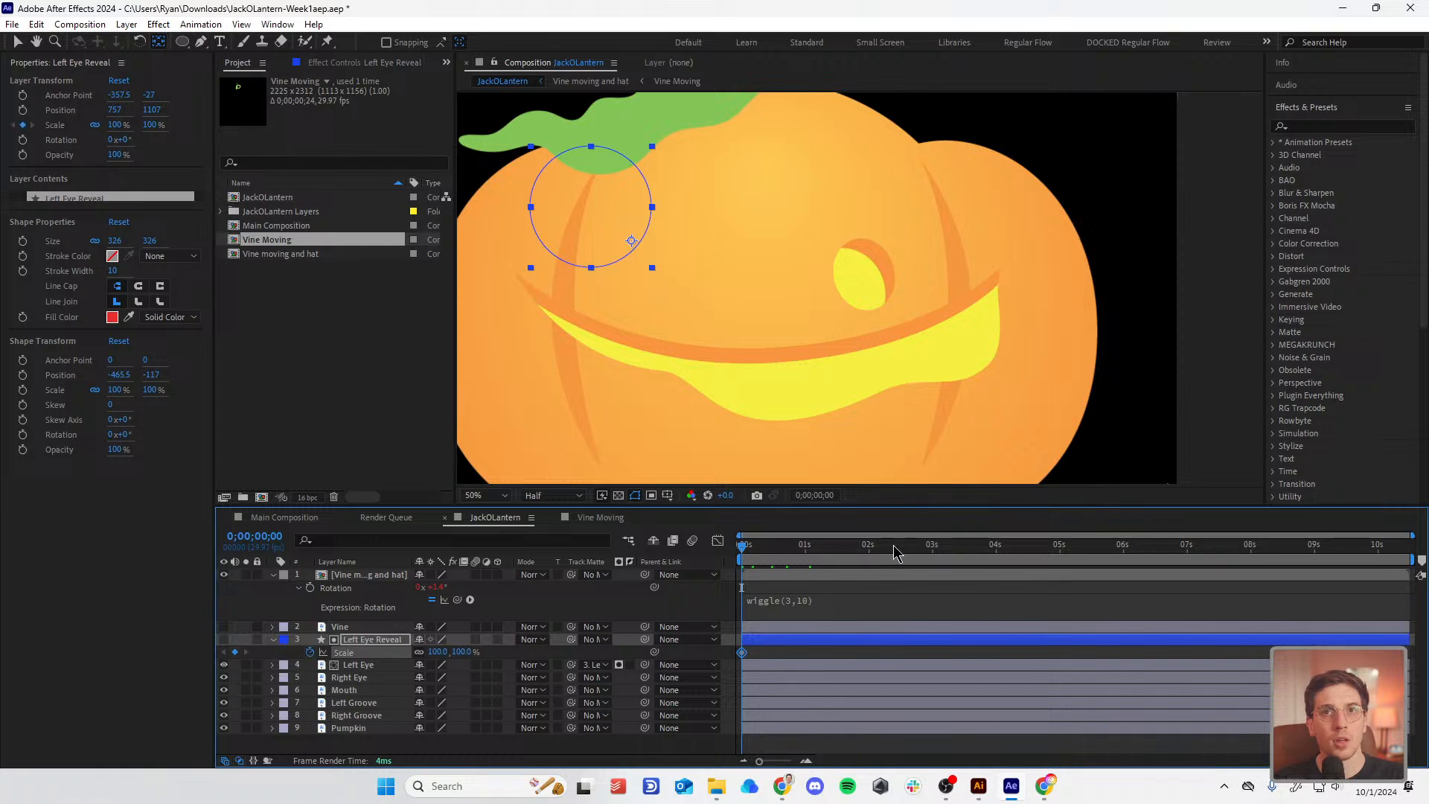
{"action": "key", "text": "space"}
{"action": "left_click", "coordinate": [462, 652]}
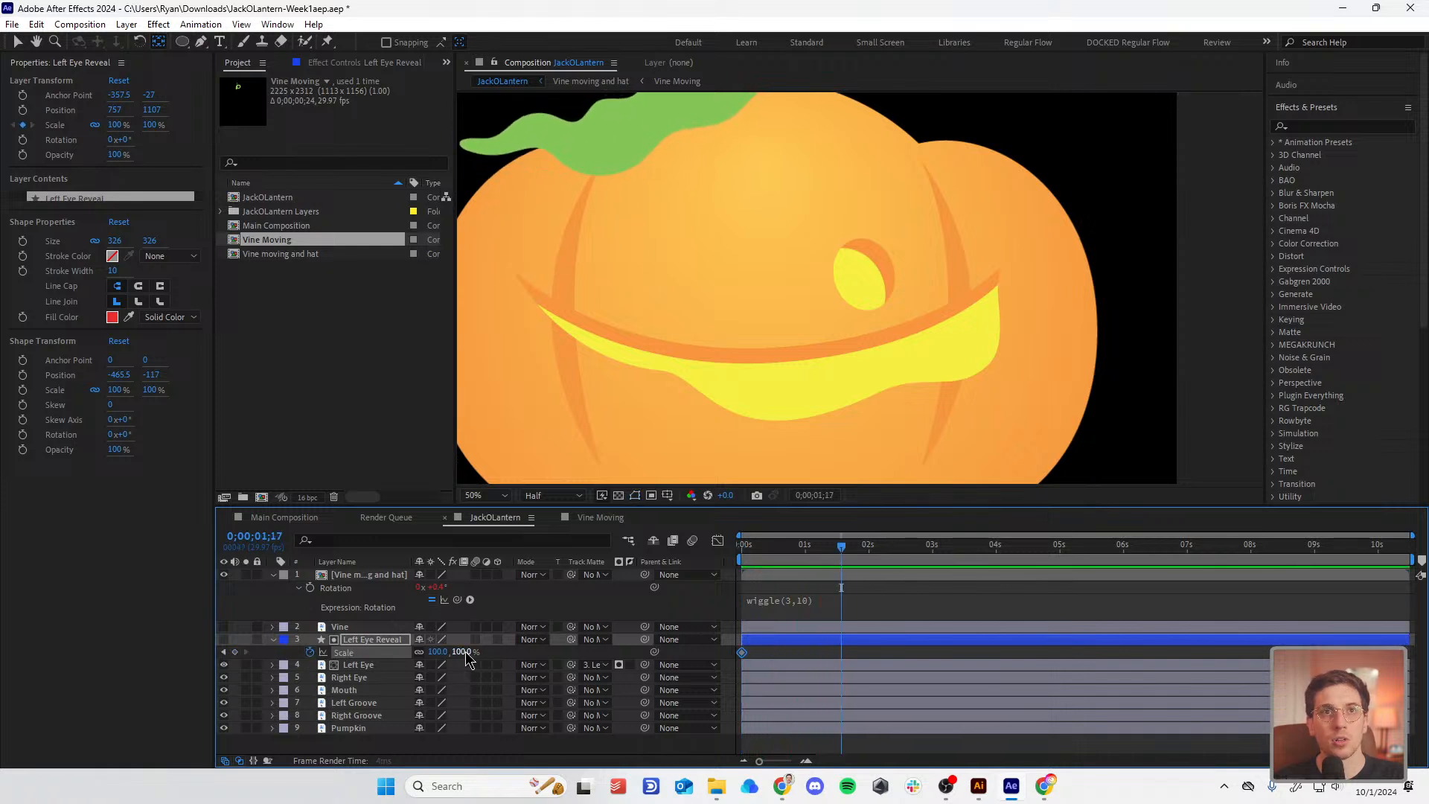
{"action": "left_click_drag", "start_coordinate": [465, 652], "coordinate": [516, 655]}
{"action": "key", "text": "ctrl+z"}
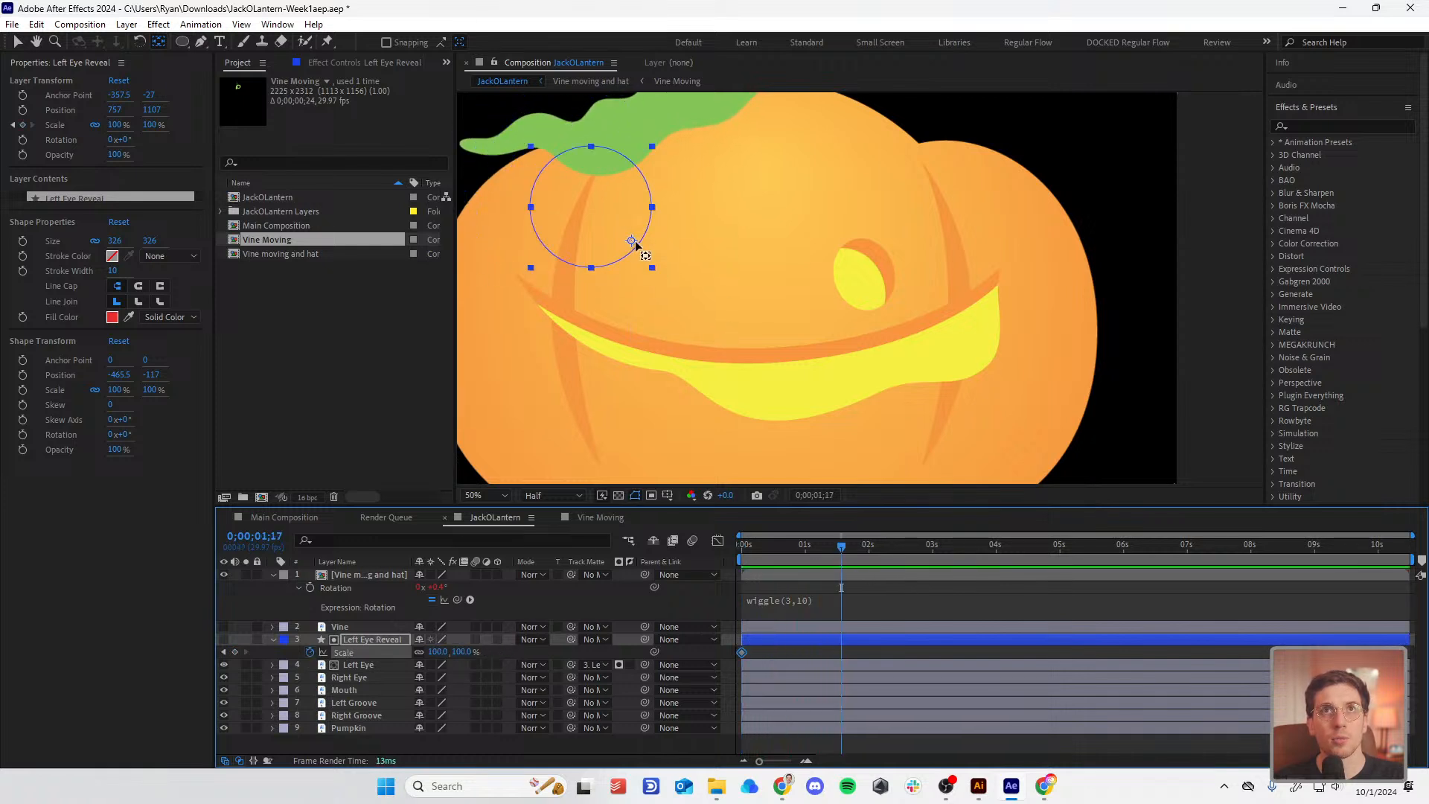
{"action": "left_click_drag", "start_coordinate": [635, 244], "coordinate": [601, 208]}
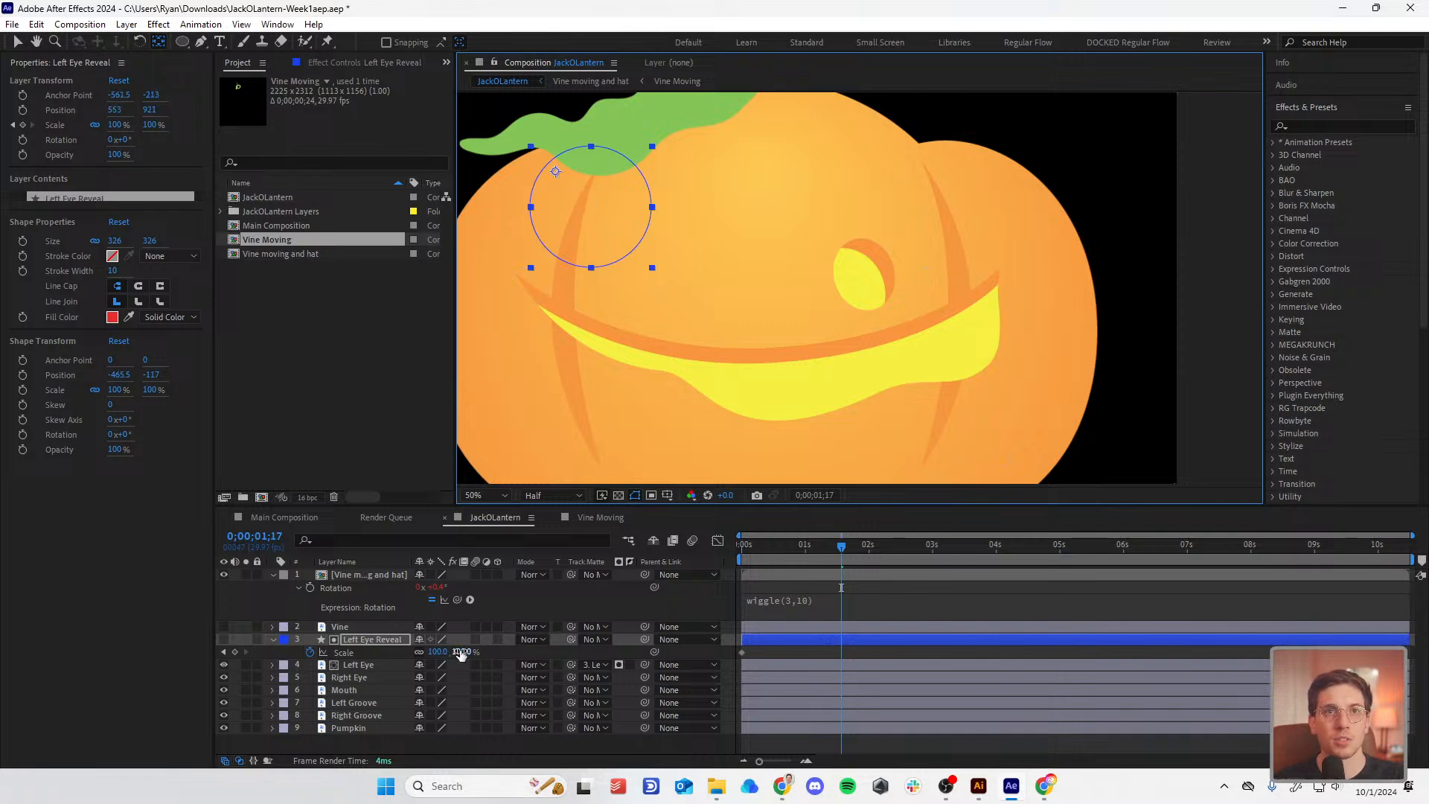
Step: Scale the circle to 203% at 0;00;01;17 and apply Easy Ease to the keyframes
{"action": "left_click_drag", "start_coordinate": [461, 653], "coordinate": [988, 703]}
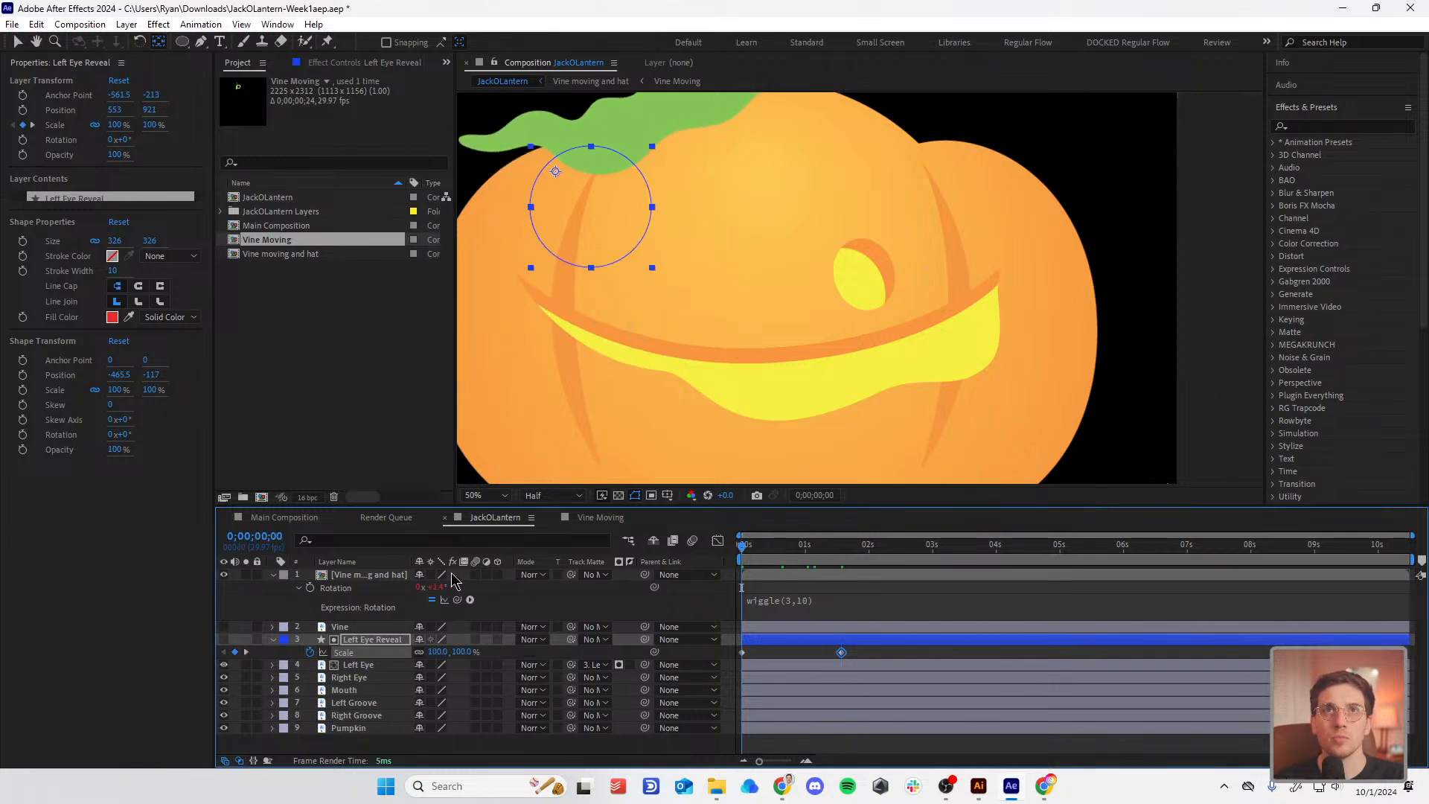
{"action": "key", "text": "space"}
{"action": "key", "text": "space"}
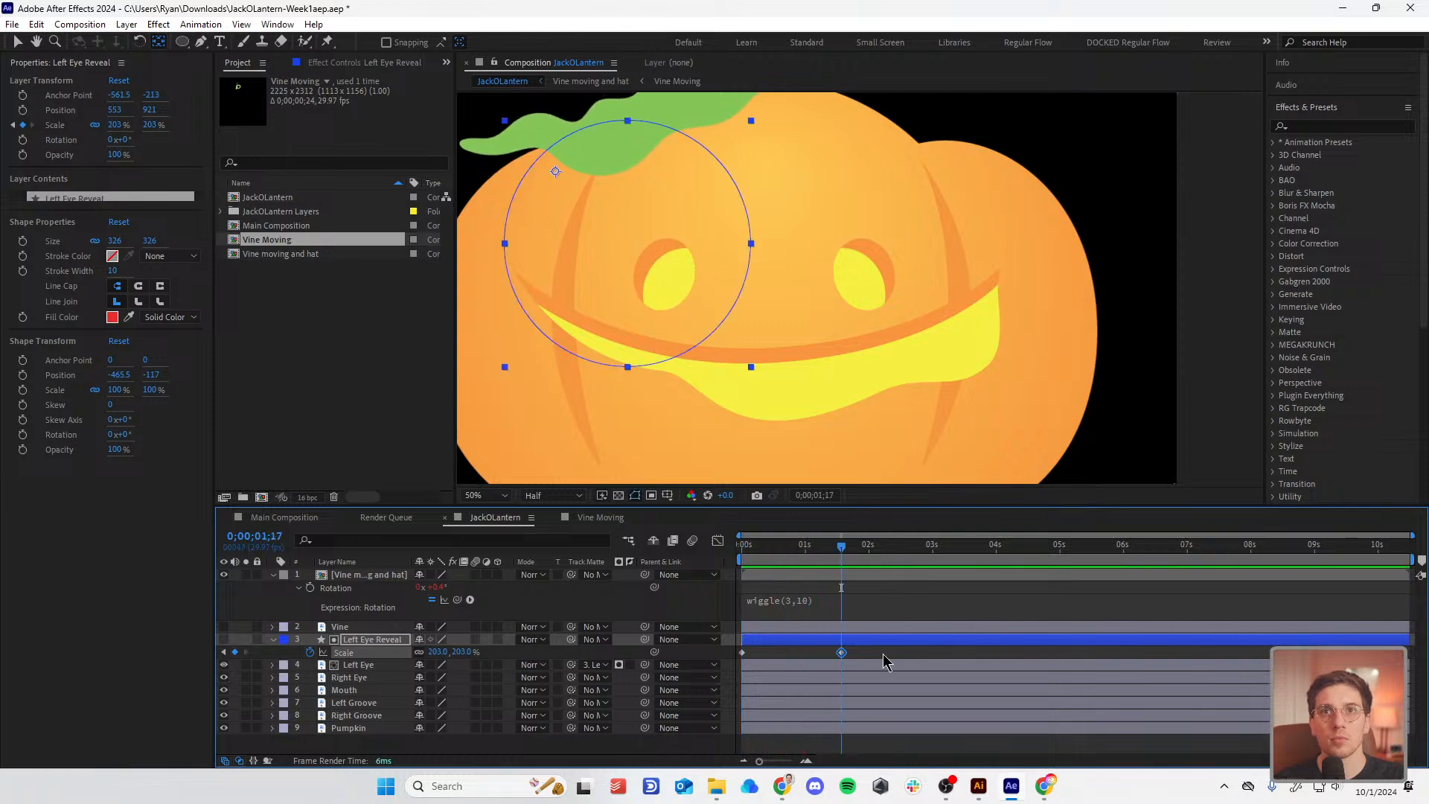
{"action": "left_click", "coordinate": [841, 652]}
{"action": "right_click", "coordinate": [842, 653]}
{"action": "mouse_move", "coordinate": [930, 643]}
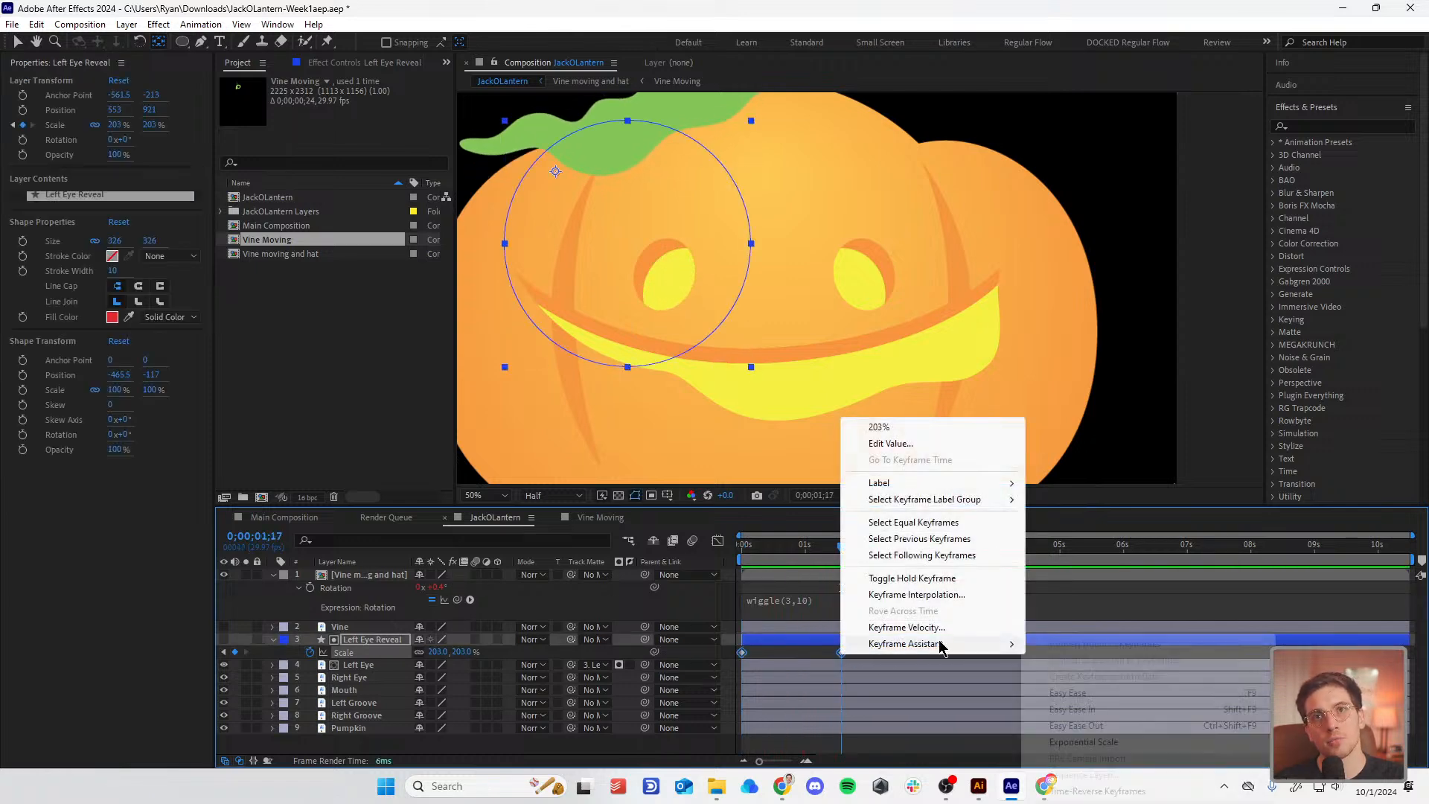
{"action": "left_click", "coordinate": [1072, 689]}
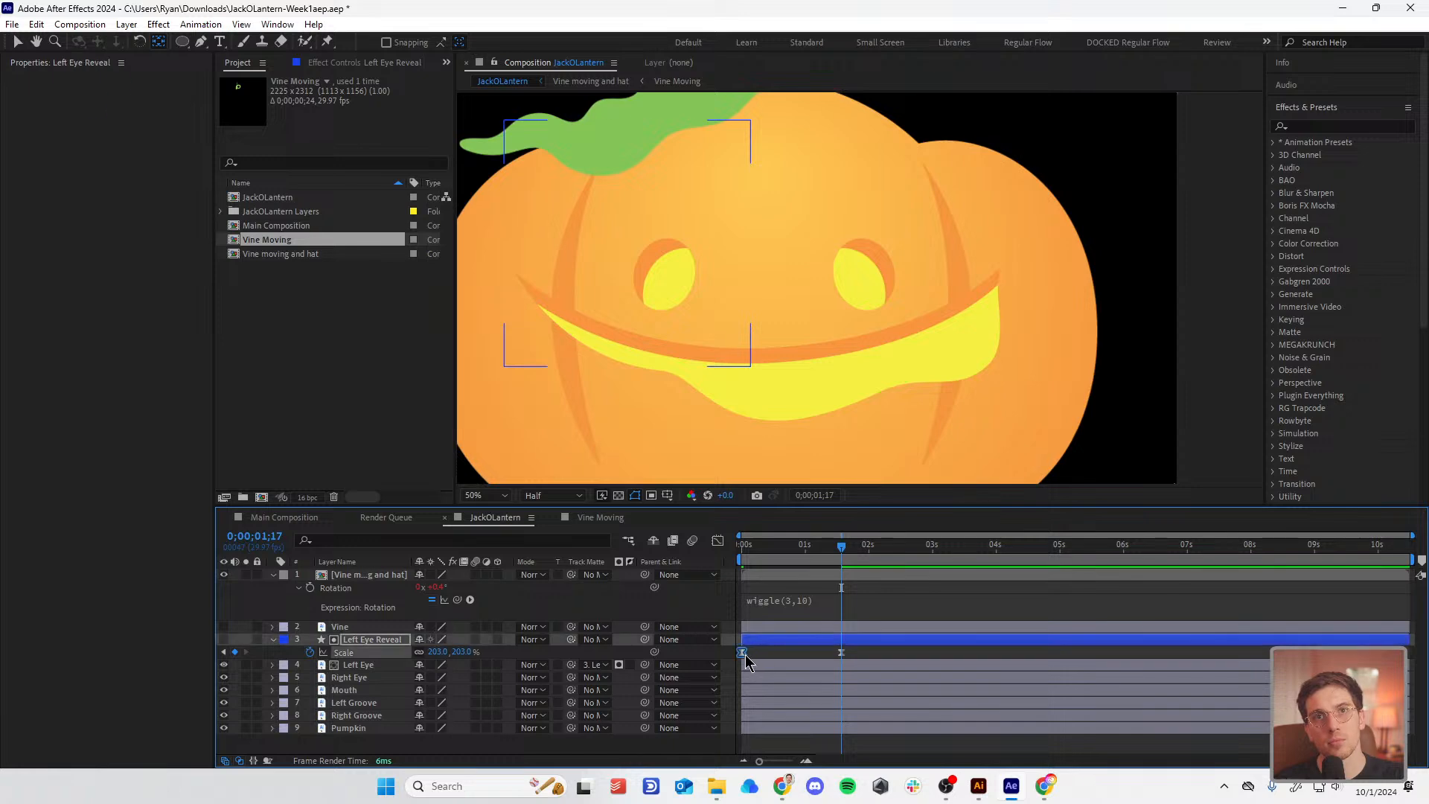
Step: Move the two Scale keyframes closer together and preview the eye reveal
{"action": "left_click_drag", "start_coordinate": [742, 652], "coordinate": [829, 652]}
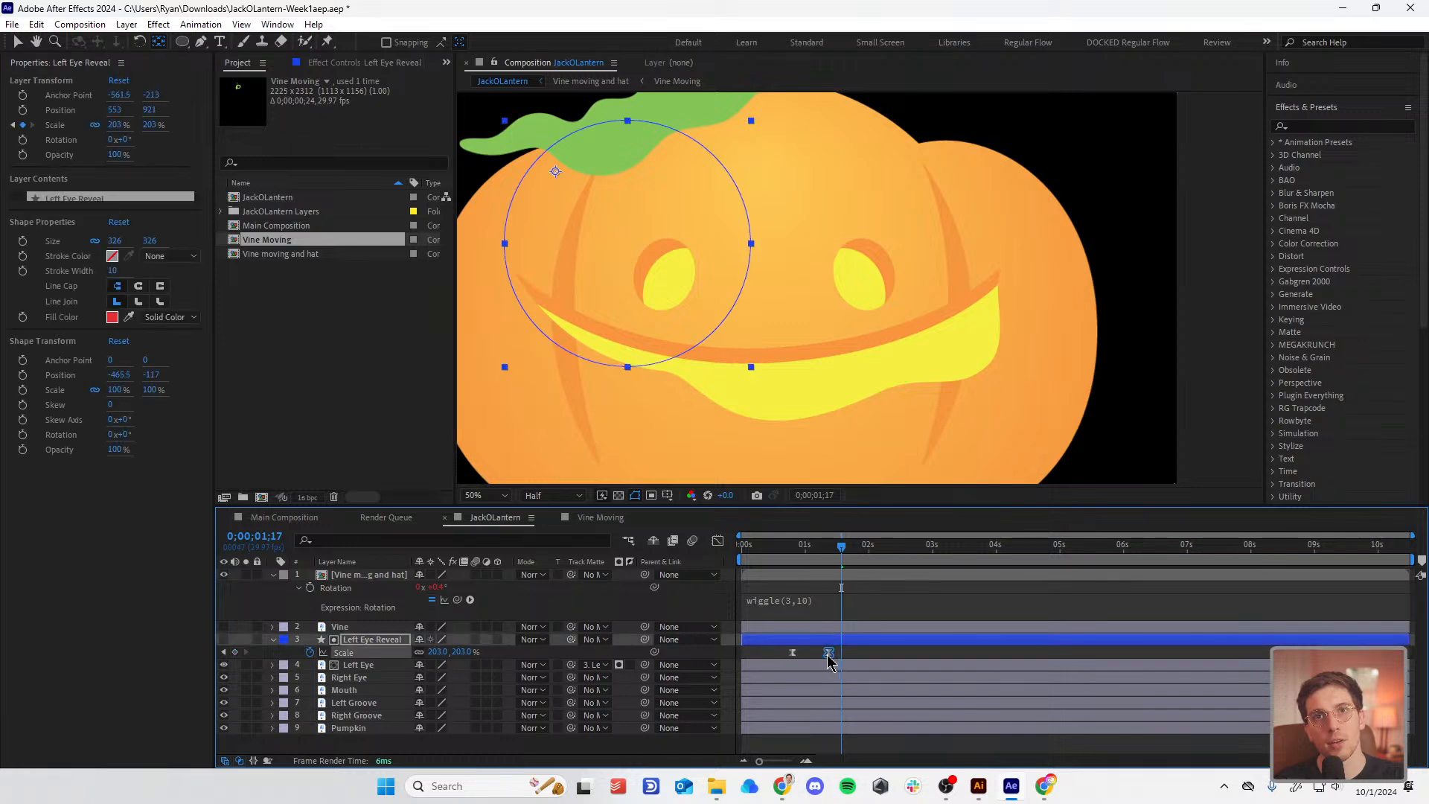
{"action": "left_click", "coordinate": [777, 550]}
{"action": "key", "text": "space"}
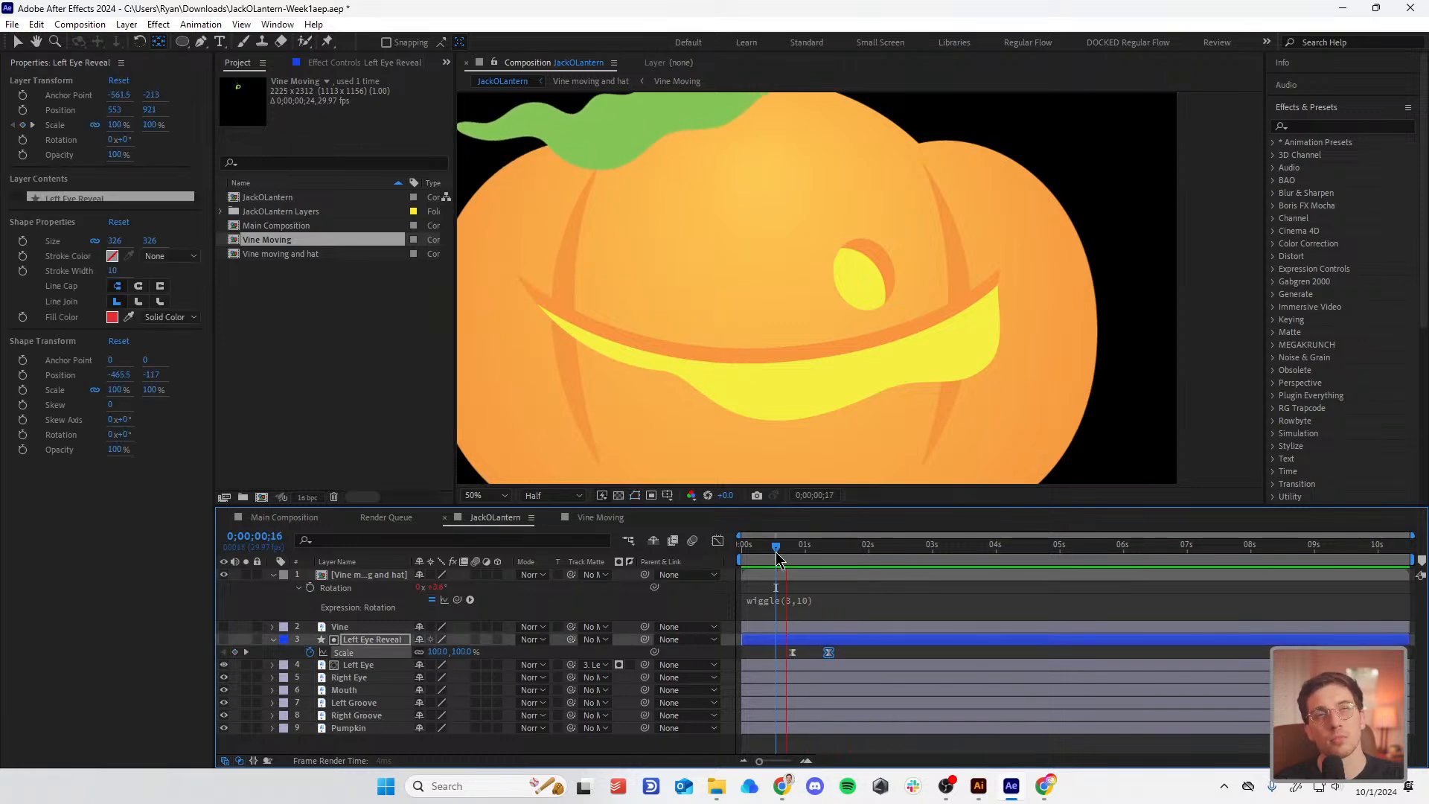
{"action": "left_click", "coordinate": [754, 554]}
{"action": "key", "text": "space"}
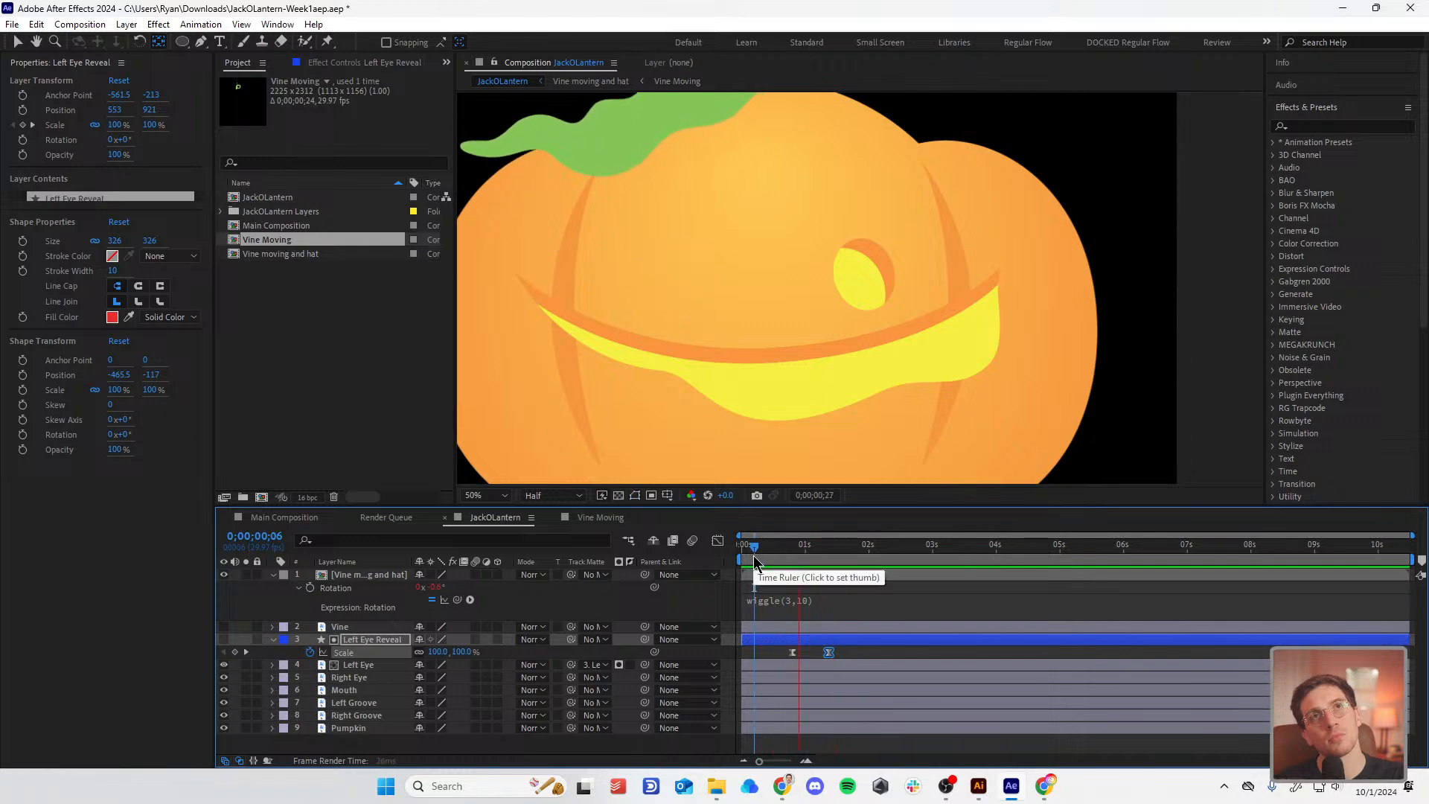
{"action": "key", "text": "space"}
{"action": "left_click_drag", "start_coordinate": [774, 551], "coordinate": [837, 573]}
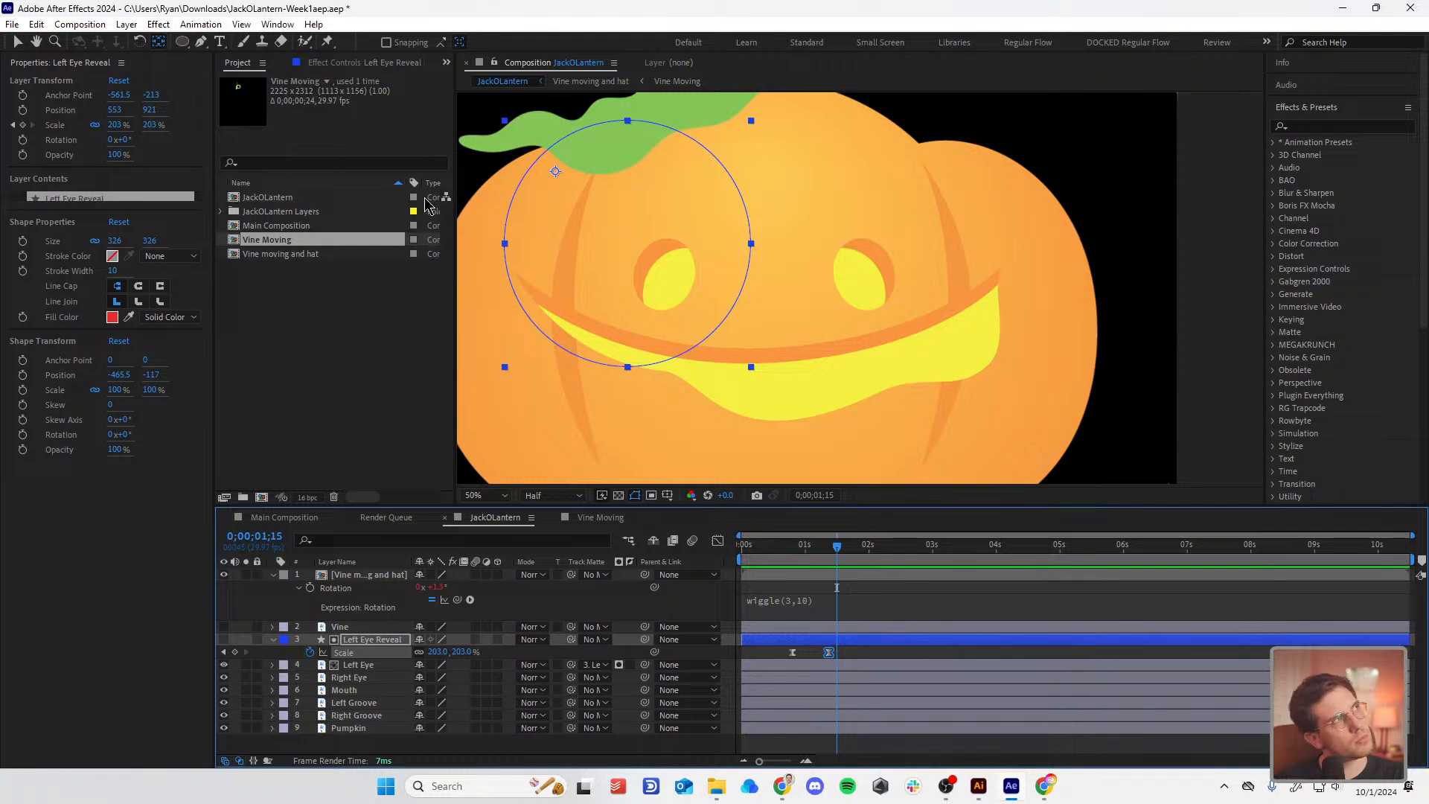
Step: Move the reveal circle down over the face and invert the Left Eye track matte
{"action": "key", "text": "v"}
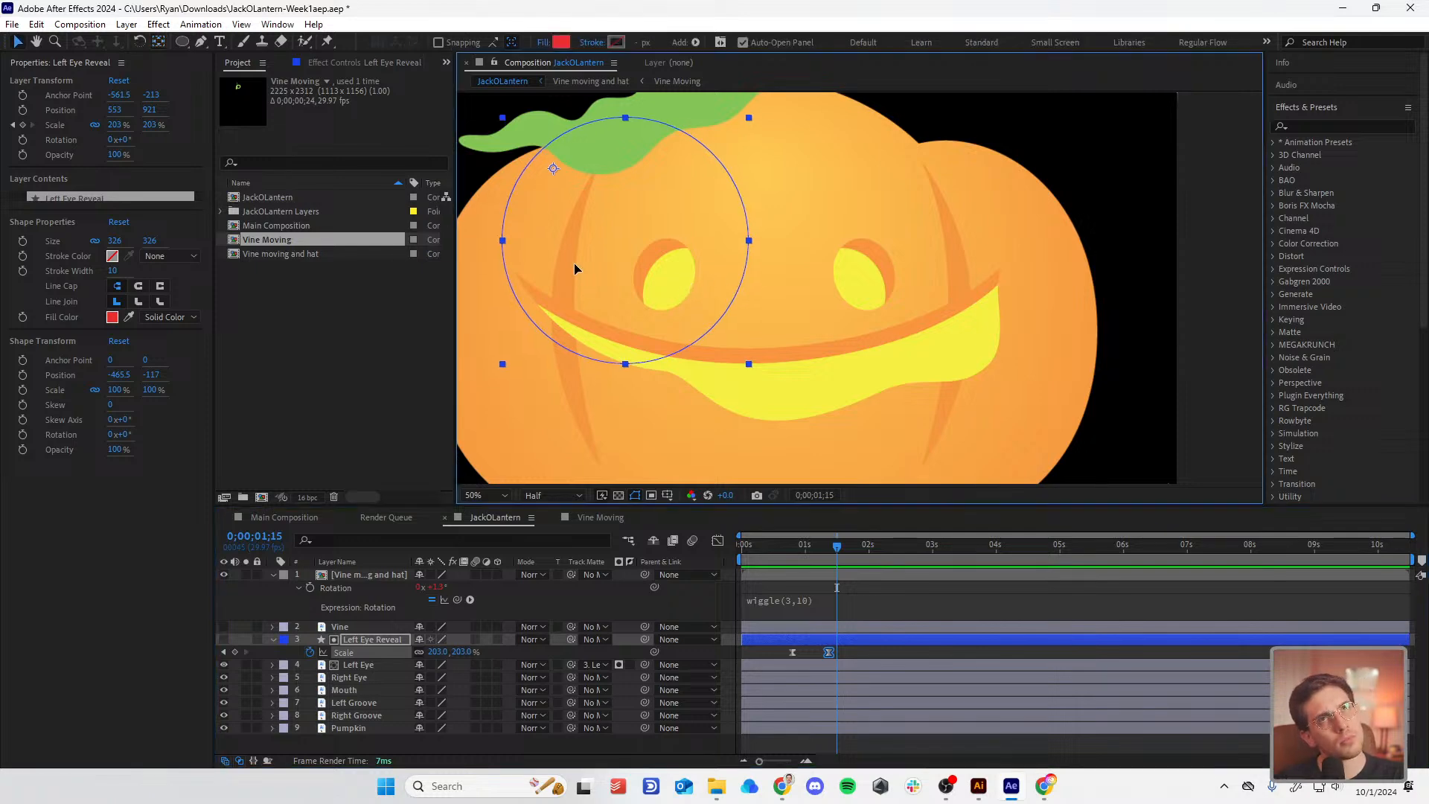
{"action": "left_click_drag", "start_coordinate": [577, 268], "coordinate": [752, 402]}
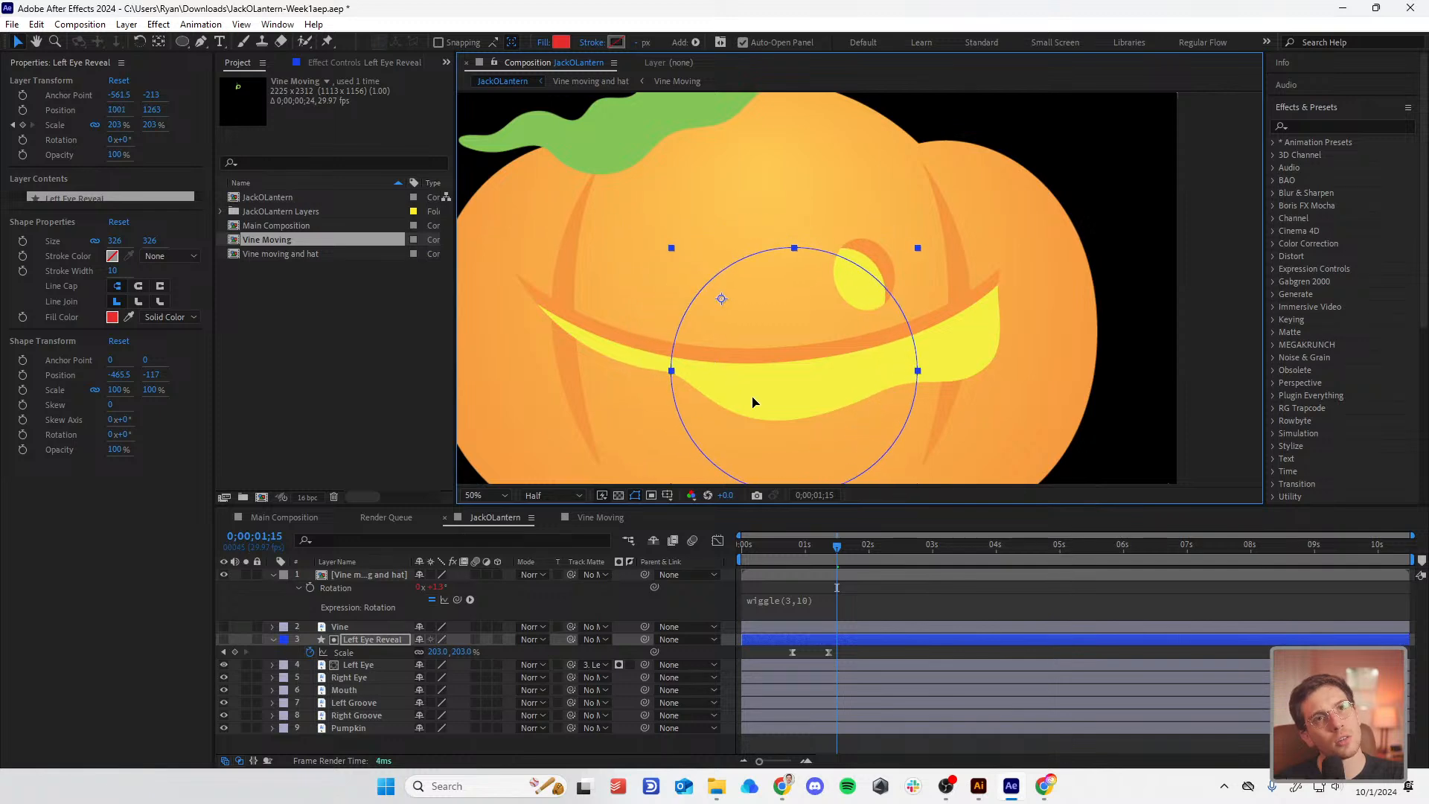
{"action": "left_click", "coordinate": [630, 666]}
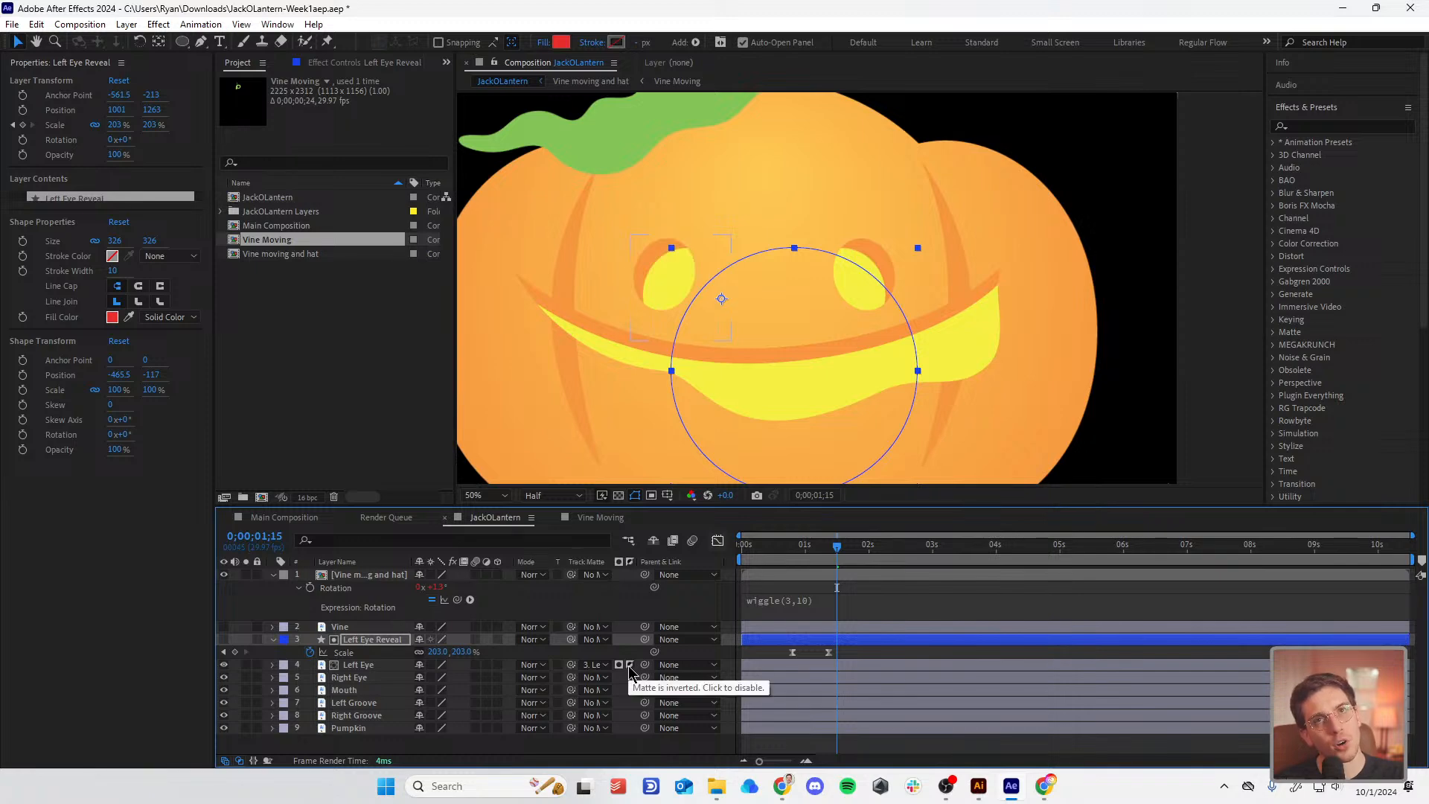
{"action": "key", "text": "y"}
{"action": "left_click", "coordinate": [730, 308]}
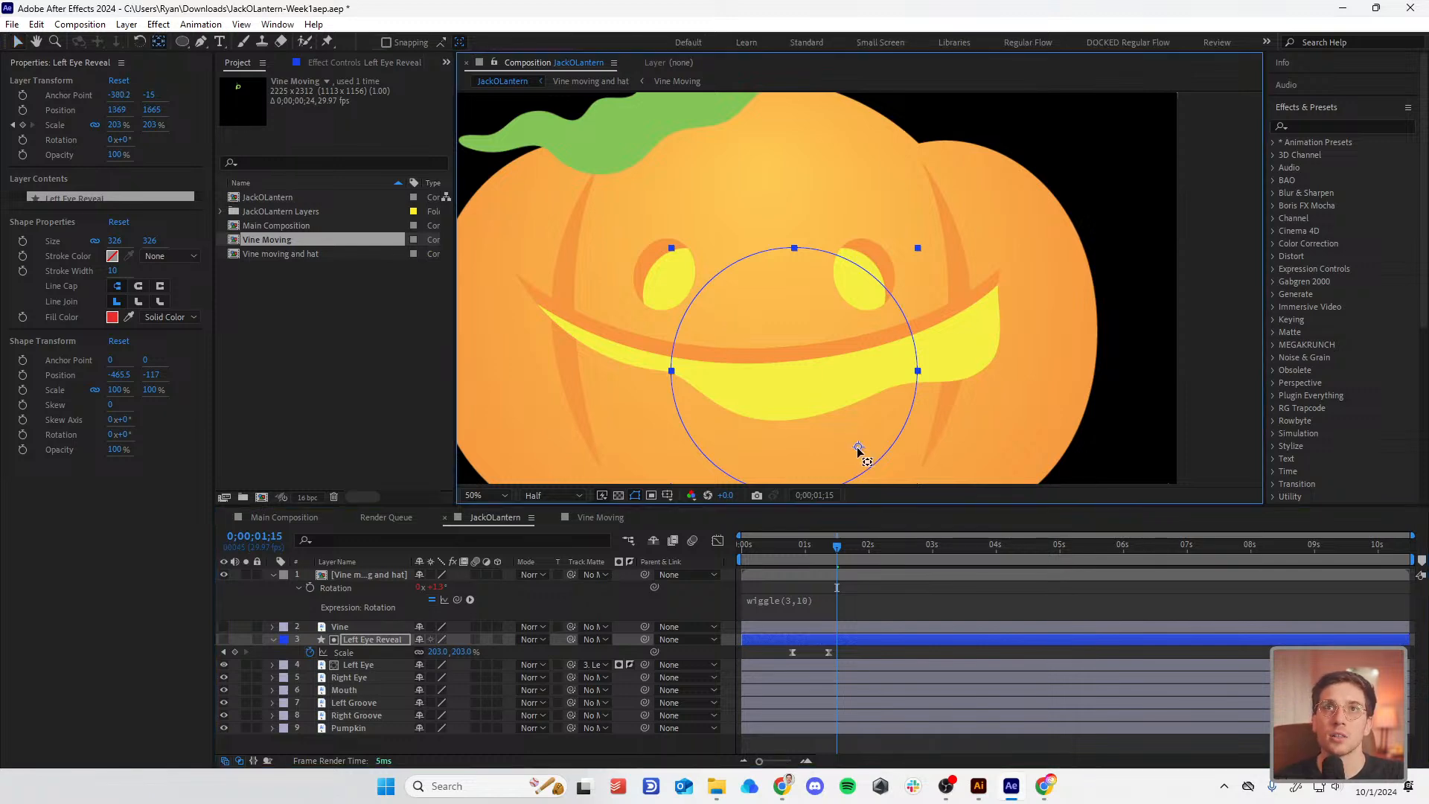
{"action": "key", "text": "v"}
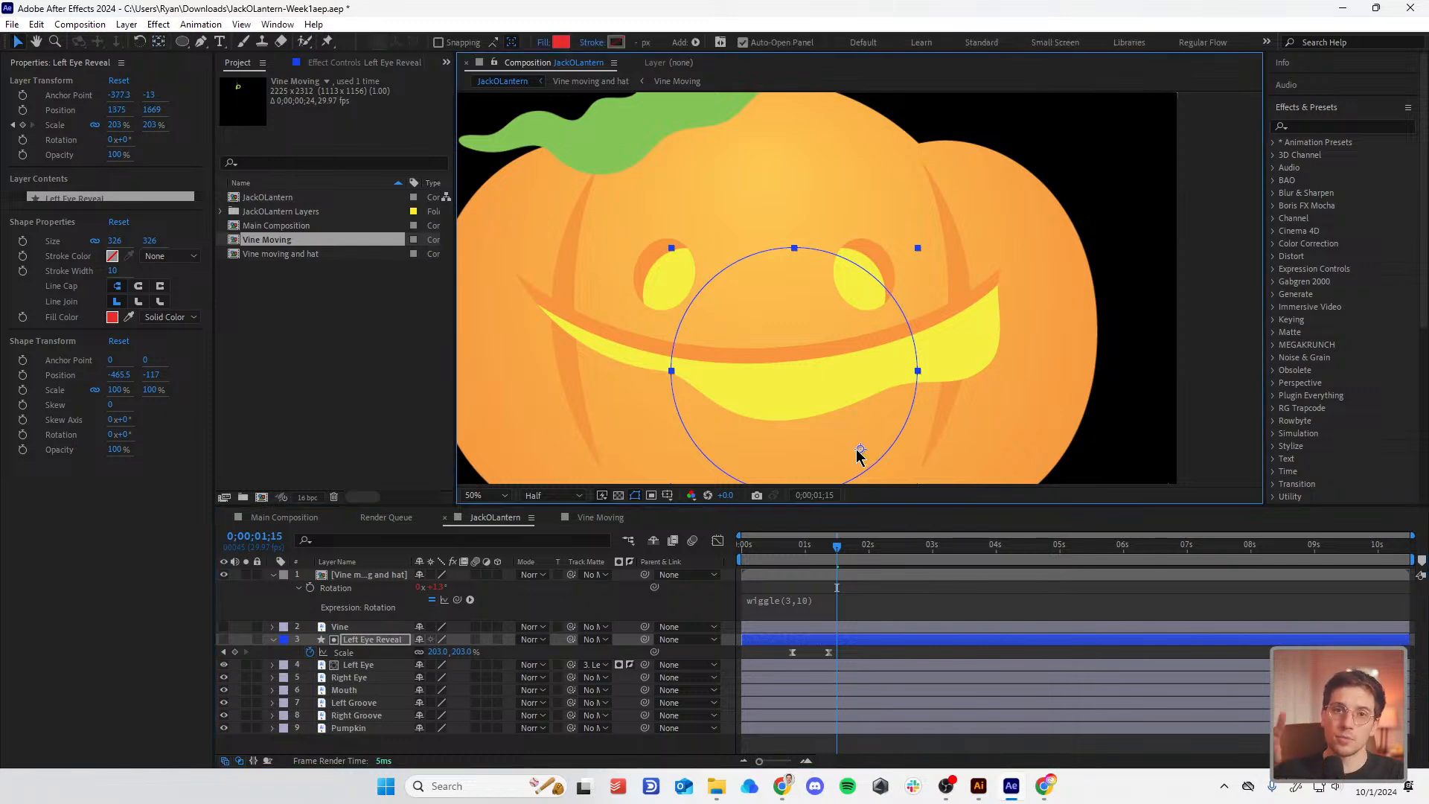
Step: Enlarge the circle's starting Scale keyframe at 0;00;00;24 and preview
{"action": "left_click_drag", "start_coordinate": [845, 552], "coordinate": [797, 567]}
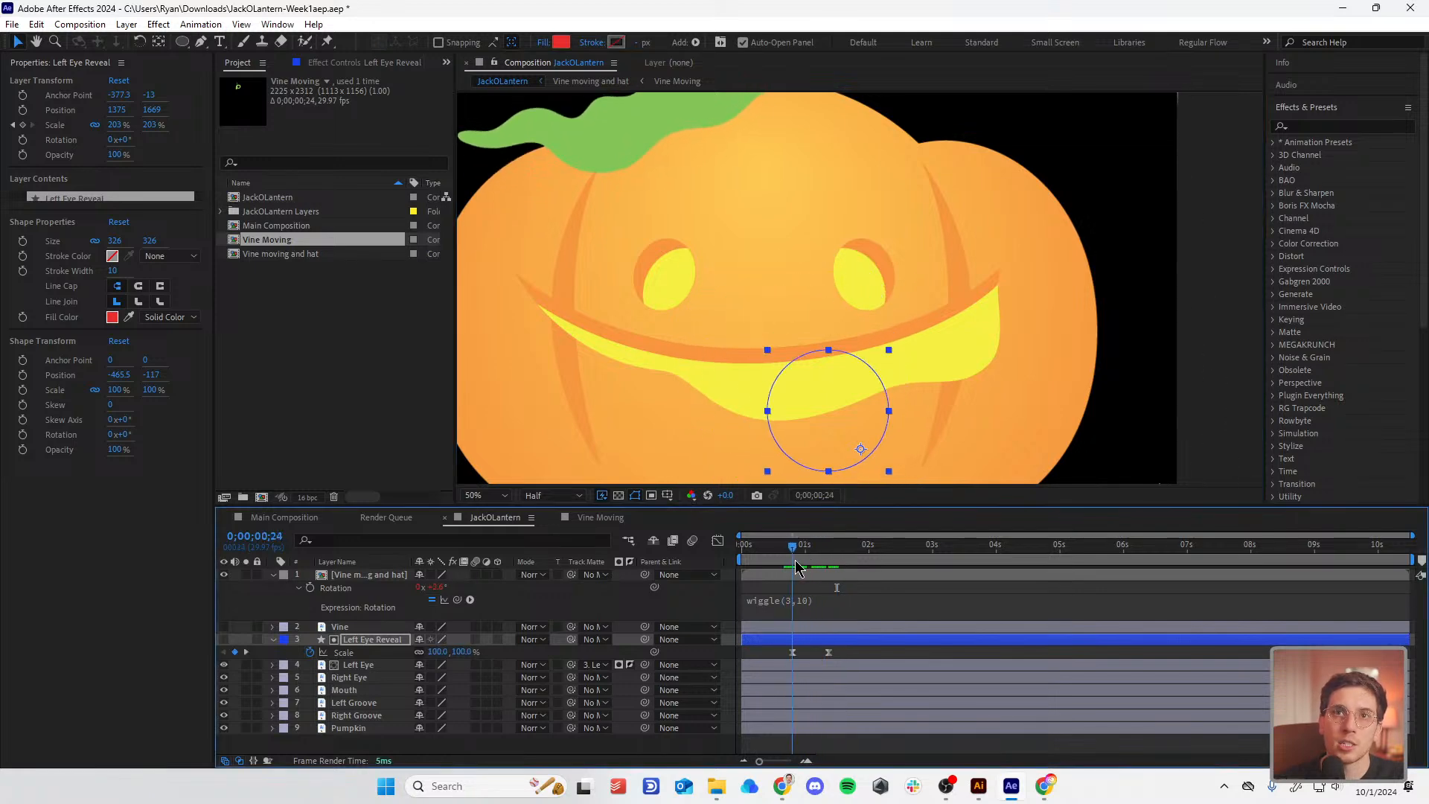
{"action": "left_click", "coordinate": [247, 652]}
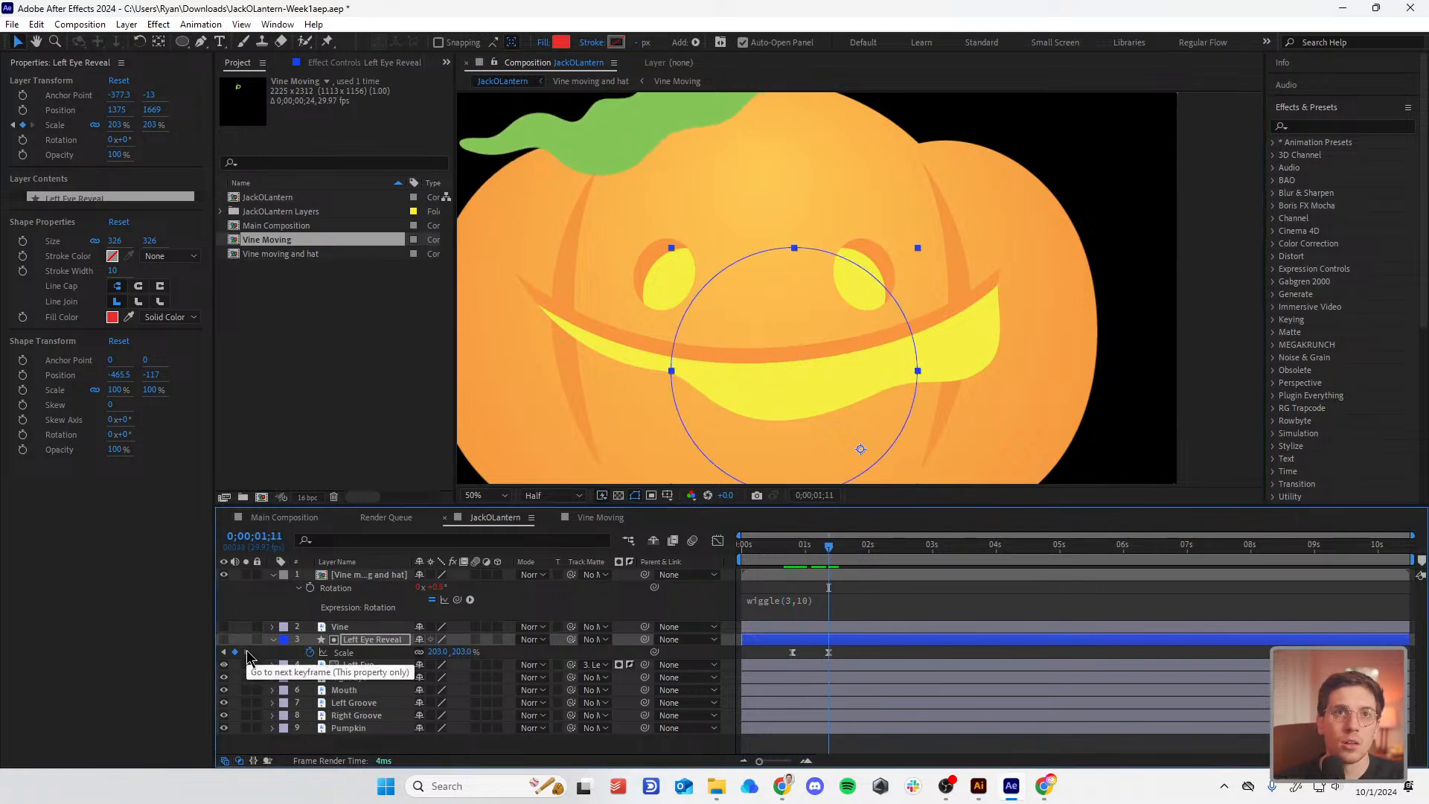
{"action": "left_click", "coordinate": [790, 558]}
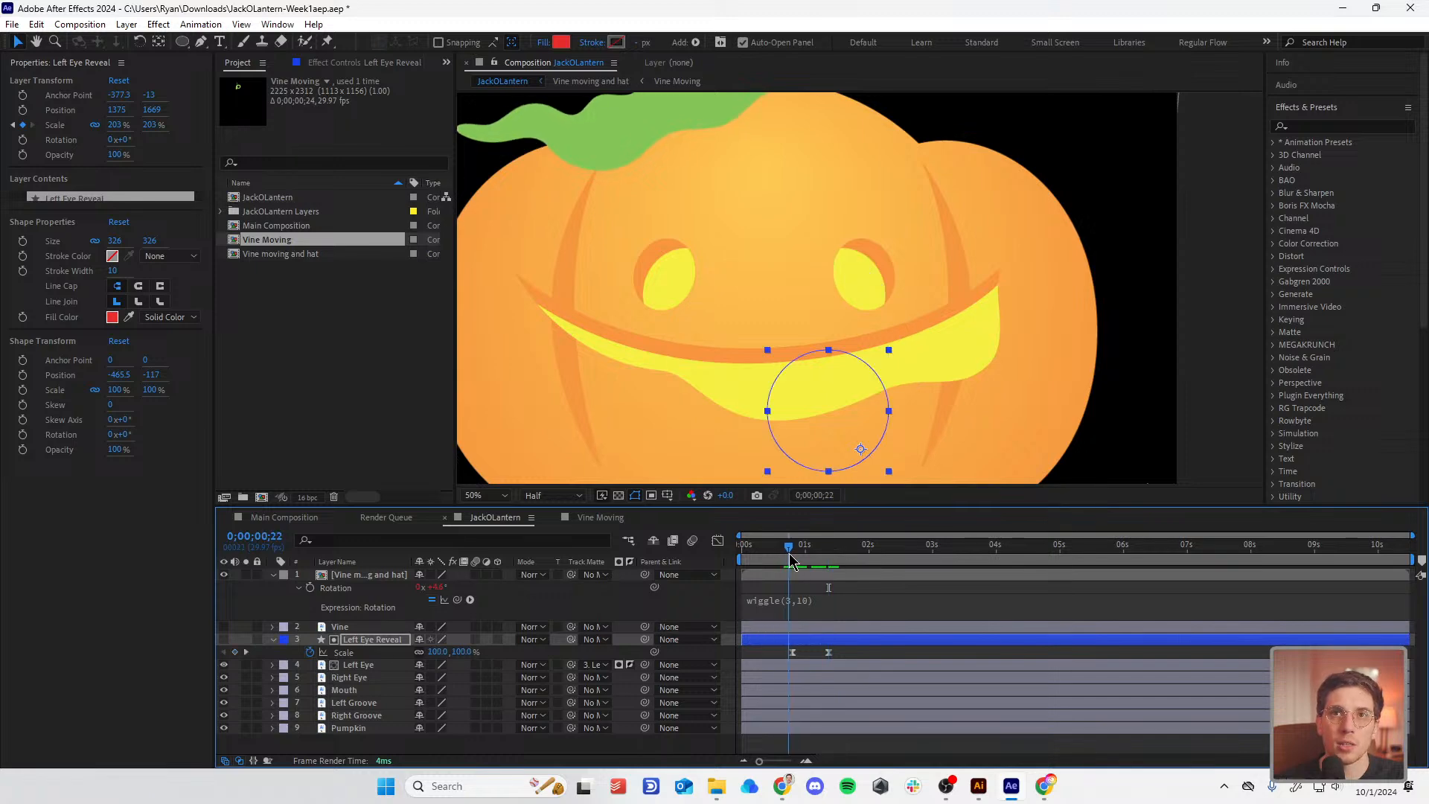
{"action": "left_click_drag", "start_coordinate": [460, 652], "coordinate": [596, 652]}
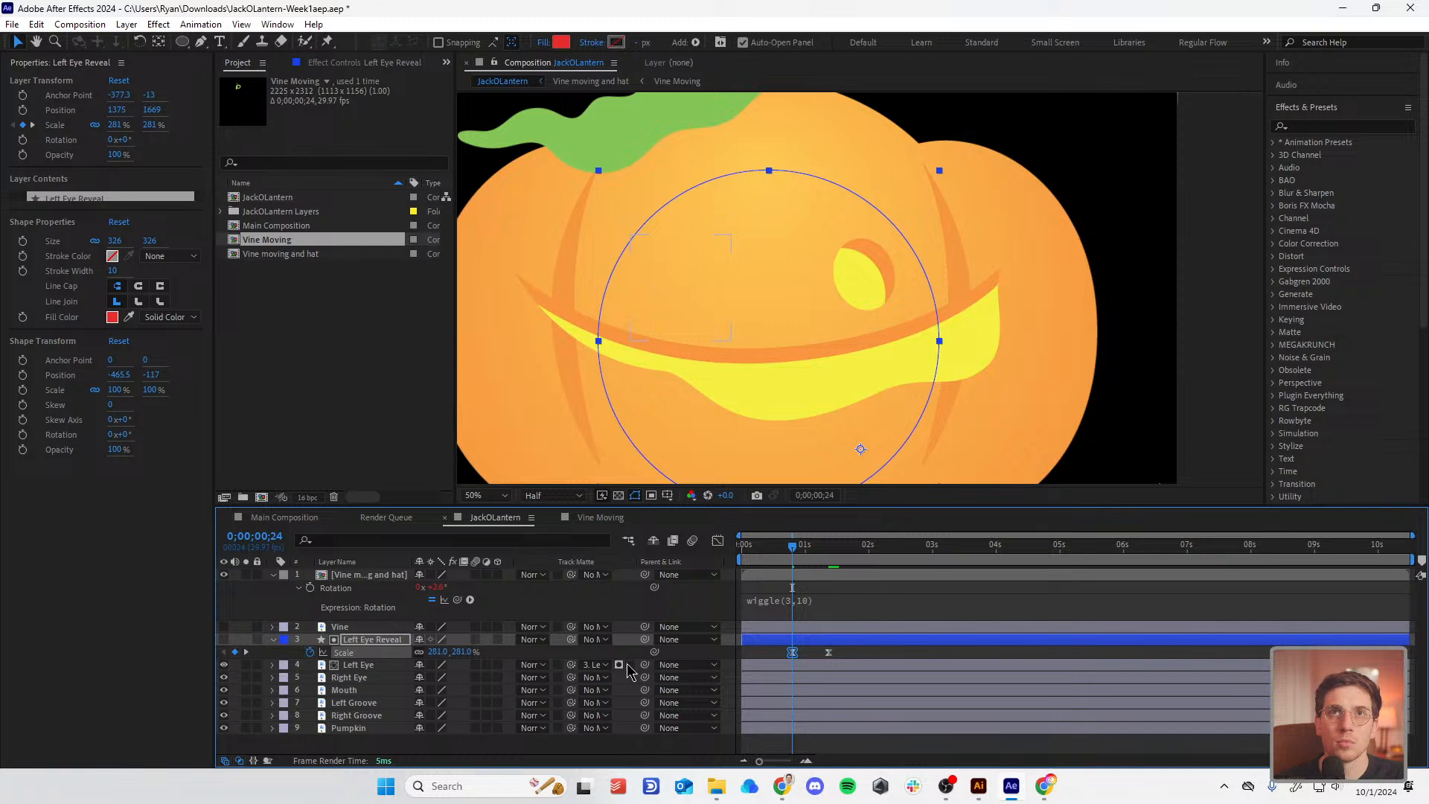
{"action": "key", "text": "space"}
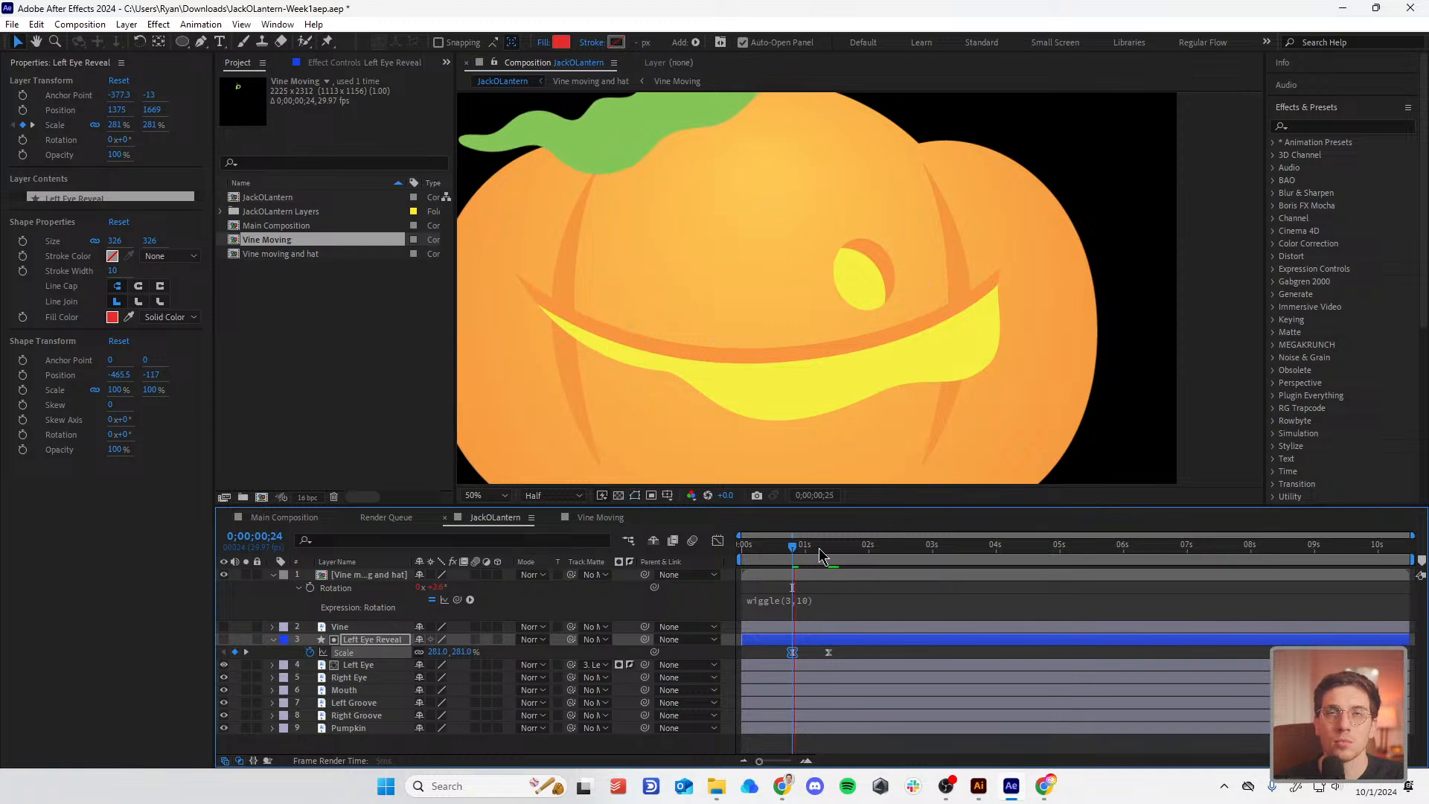
Step: Replay and scrub the reveal from around 0;00;00;21 to inspect it
{"action": "left_click", "coordinate": [789, 548]}
{"action": "key", "text": "space"}
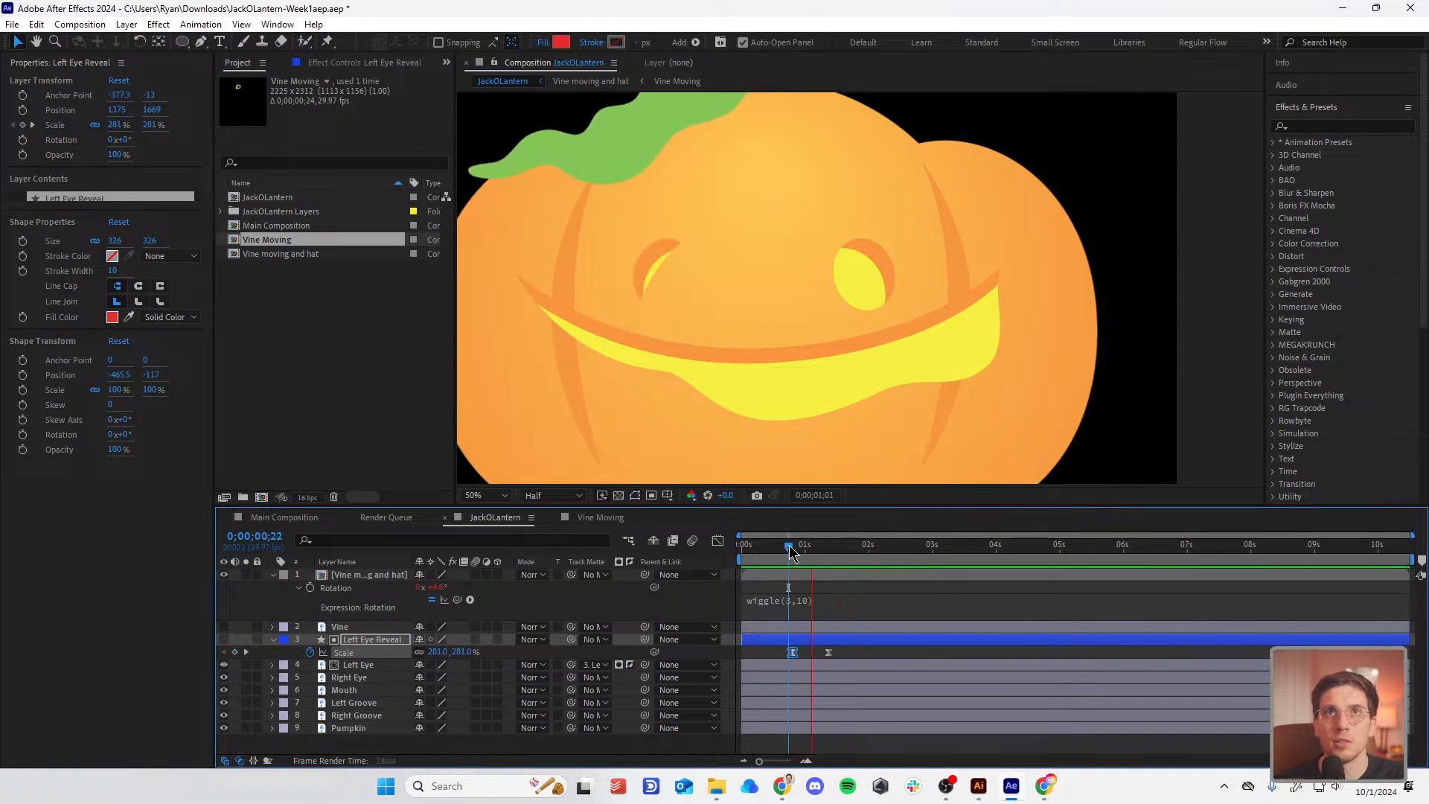
{"action": "mouse_move", "coordinate": [790, 547]}
{"action": "left_mouse_down"}
{"action": "mouse_move", "coordinate": [812, 570]}
{"action": "mouse_move", "coordinate": [787, 561]}
{"action": "left_mouse_up"}
{"action": "key", "text": "space"}
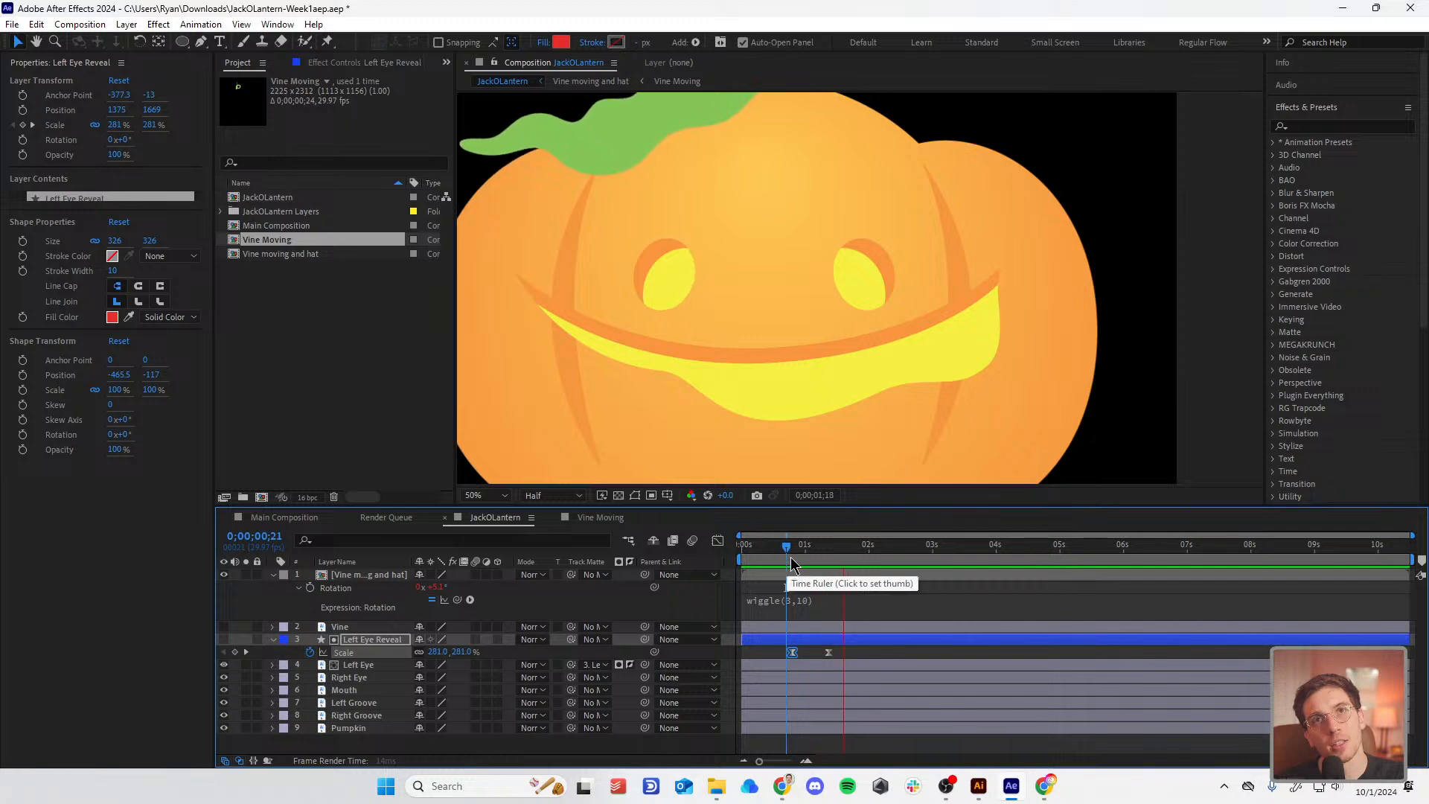
{"action": "left_click", "coordinate": [788, 555]}
{"action": "key", "text": "space"}
{"action": "left_click", "coordinate": [789, 550]}
{"action": "key", "text": "space"}
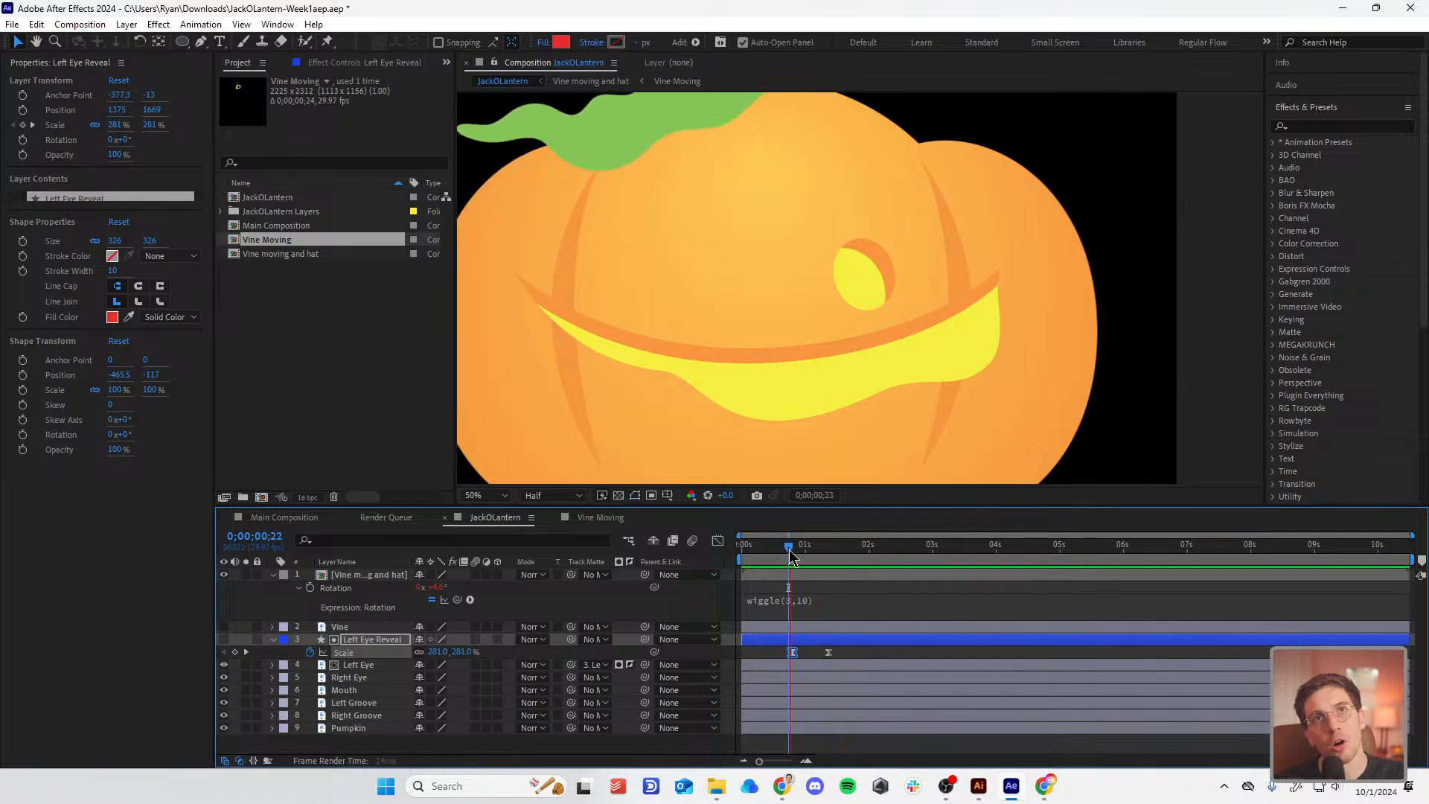
{"action": "left_click", "coordinate": [786, 544]}
{"action": "key", "text": "space"}
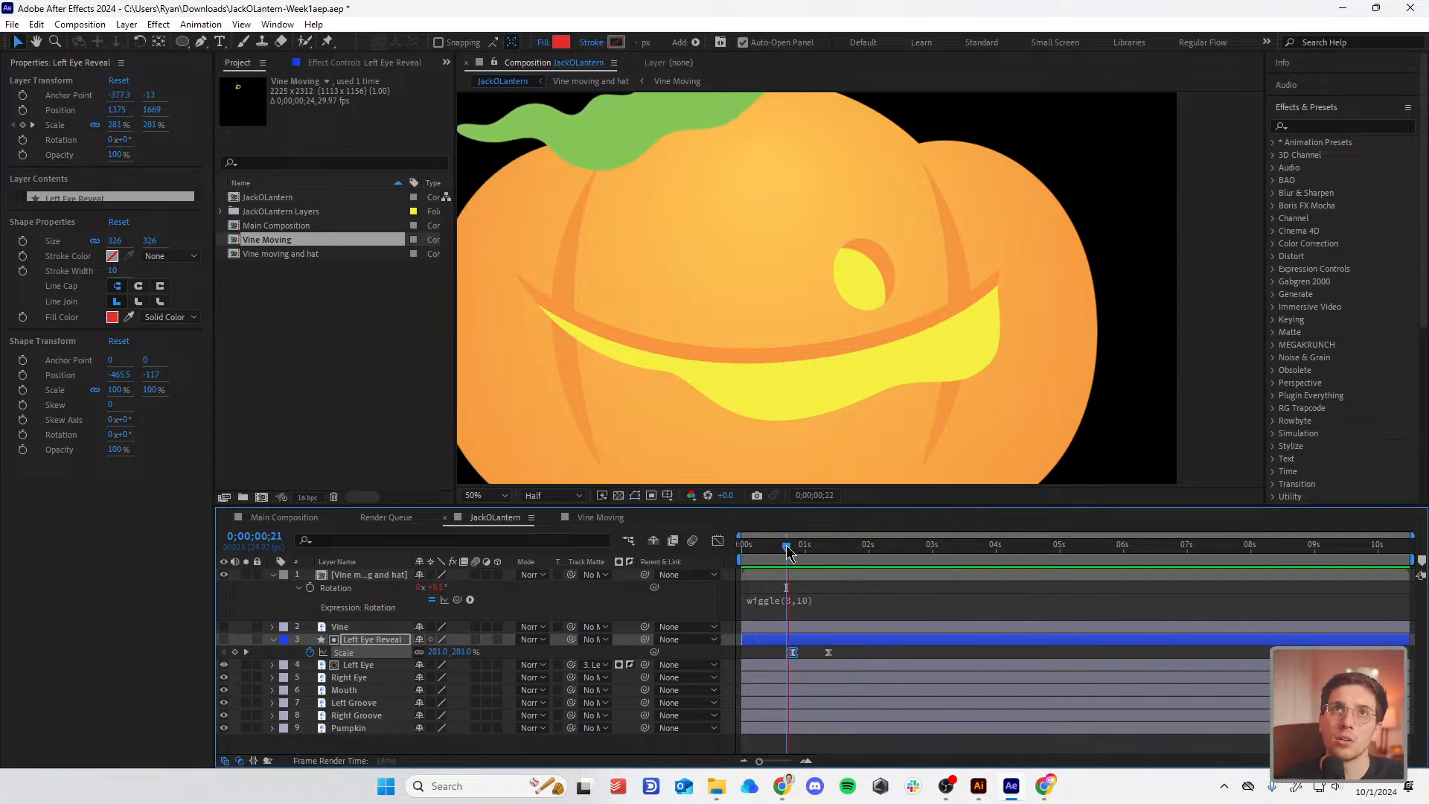
{"action": "left_click_drag", "start_coordinate": [787, 547], "coordinate": [835, 537]}
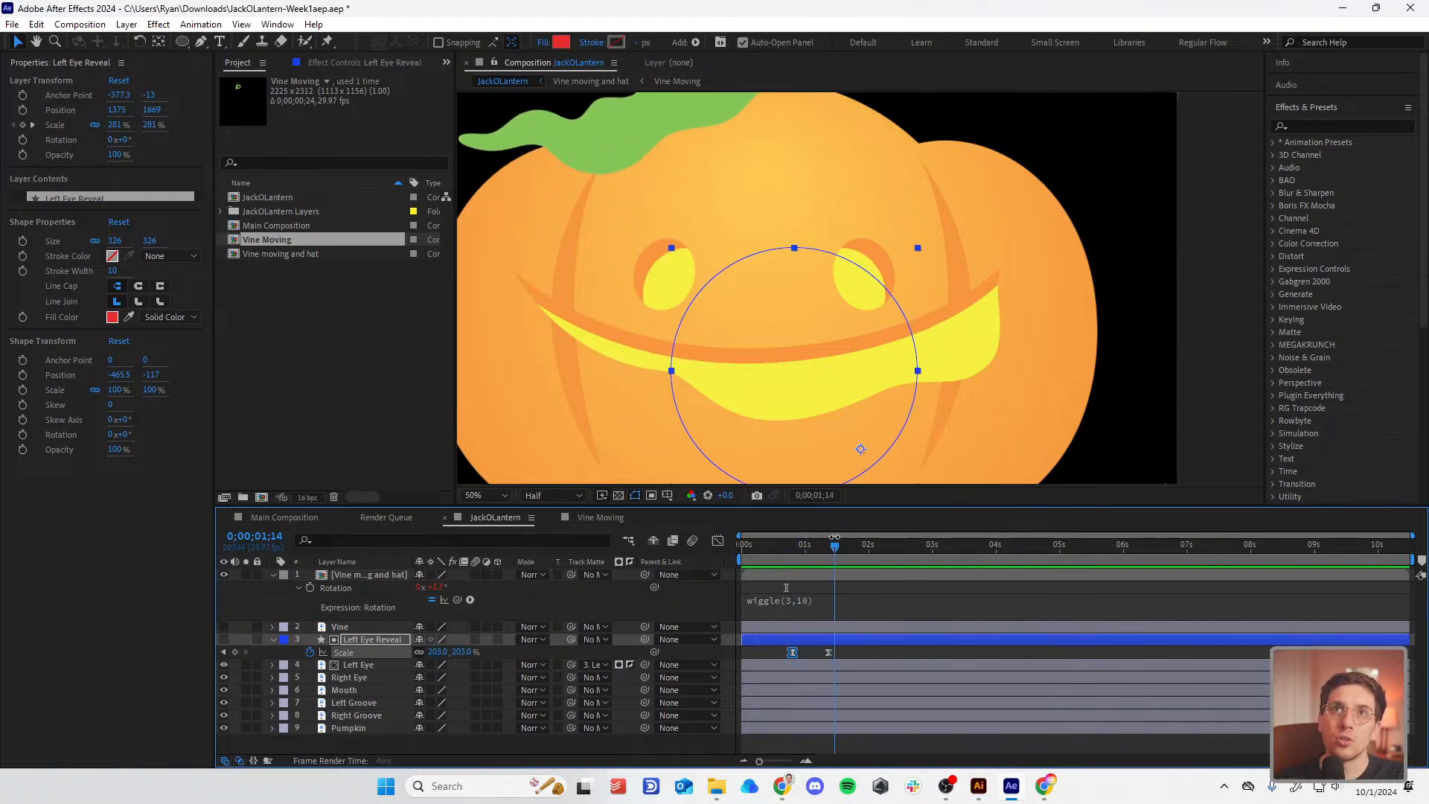
Step: Centre the circle's anchor point and slightly adjust the Scale at the 0;00;01;11 keyframe
{"action": "key", "text": "y"}
{"action": "left_click_drag", "start_coordinate": [861, 449], "coordinate": [806, 362]}
{"action": "key", "text": "v"}
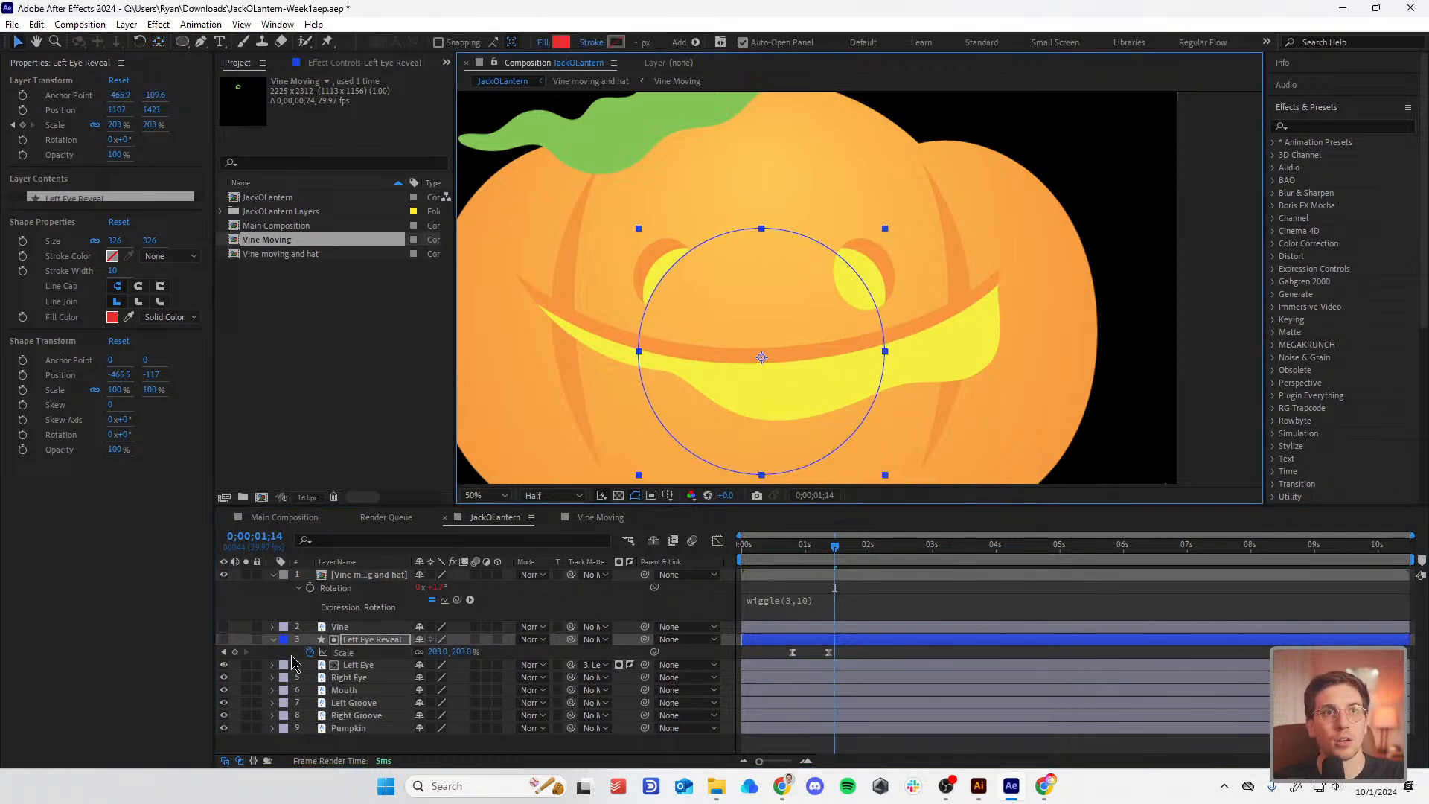
{"action": "left_click", "coordinate": [223, 652]}
{"action": "mouse_move", "coordinate": [462, 652]}
{"action": "left_mouse_down"}
{"action": "mouse_move", "coordinate": [405, 678]}
{"action": "mouse_move", "coordinate": [473, 652]}
{"action": "left_mouse_up"}
{"action": "left_click", "coordinate": [223, 653]}
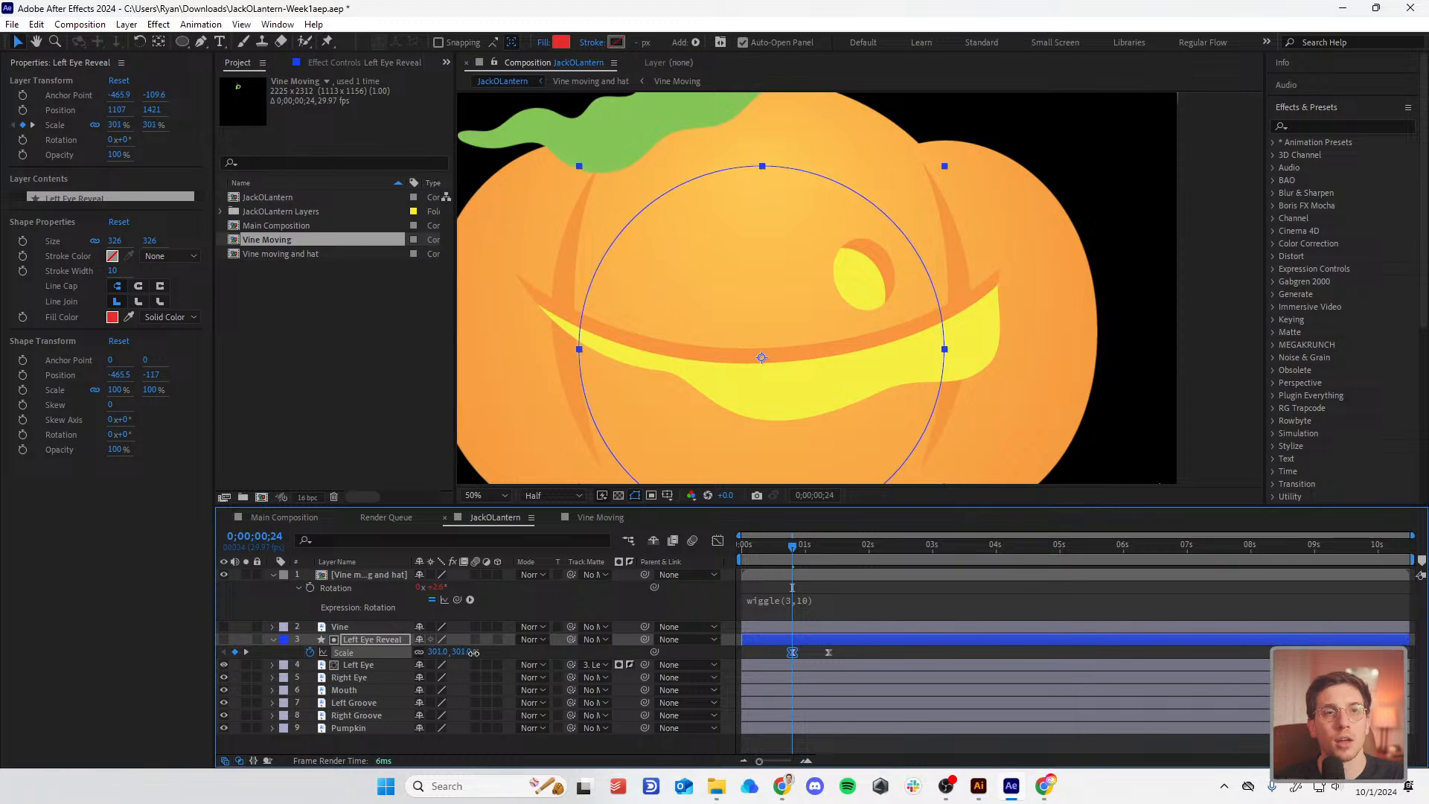
{"action": "left_click", "coordinate": [374, 640]}
Step: Rename the circle layer to 'Eye Reveal' and make it the Right Eye's track matte too
{"action": "right_click", "coordinate": [376, 644]}
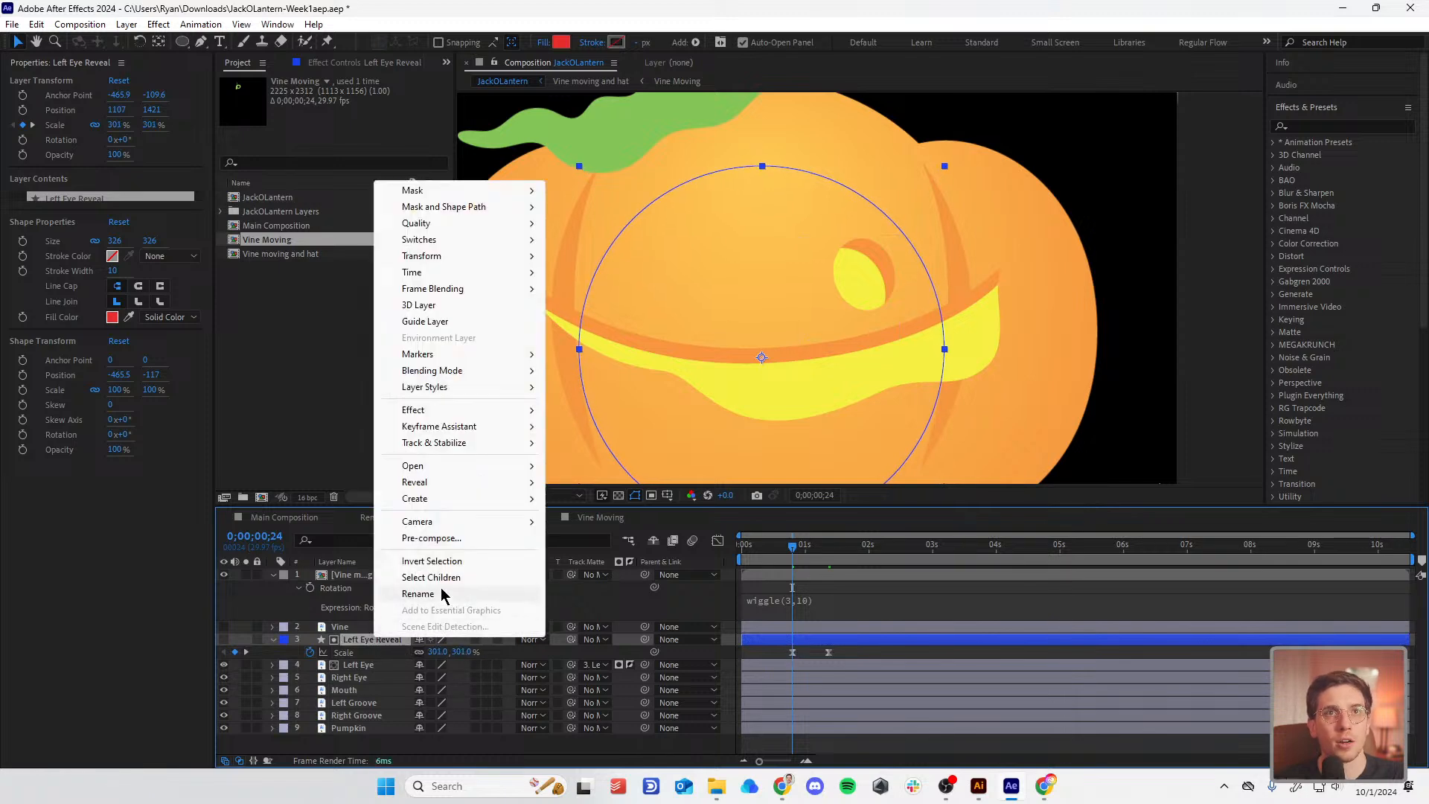
{"action": "left_click", "coordinate": [437, 593]}
{"action": "type", "text": "Eye Reve"}
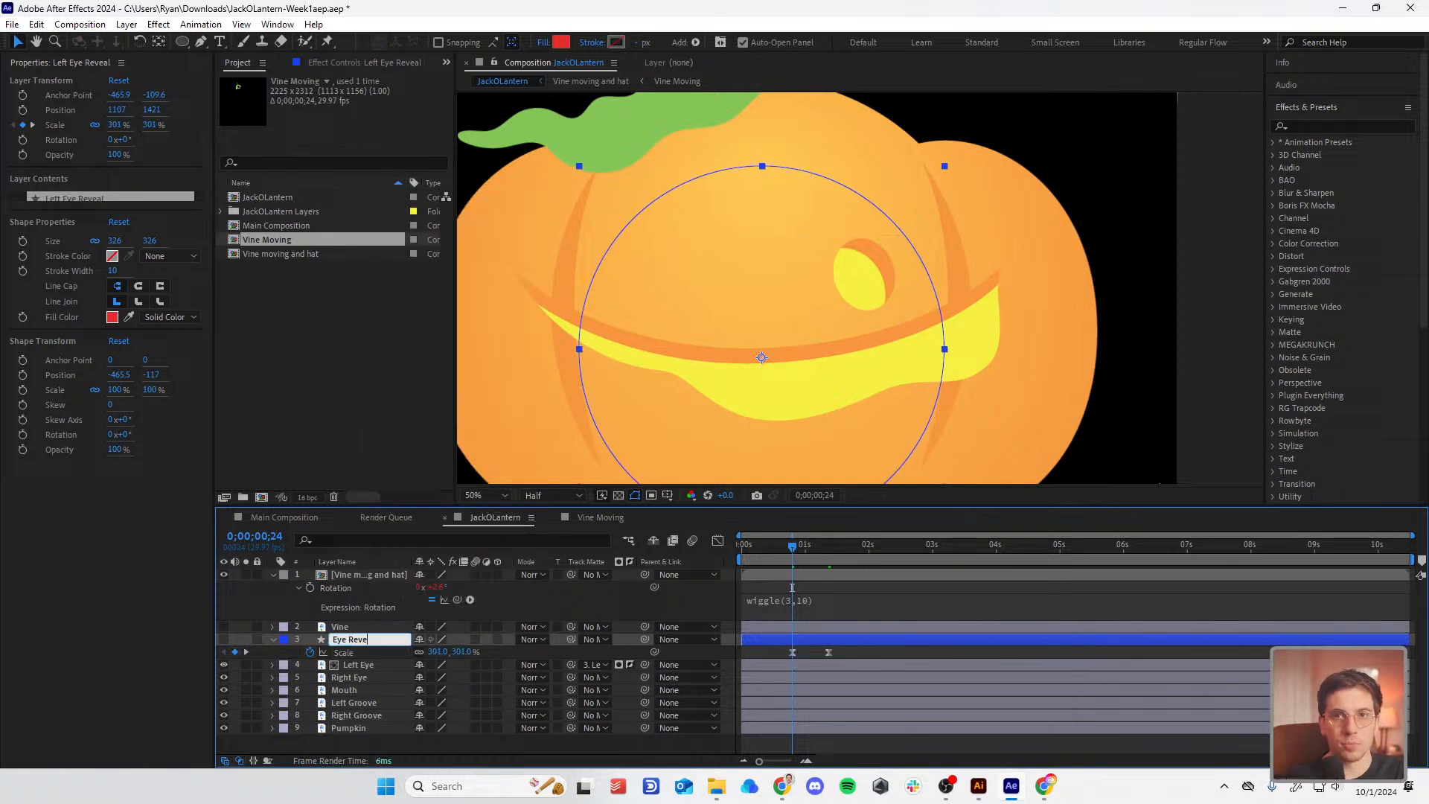
{"action": "type", "text": "al"}
{"action": "key", "text": "Return"}
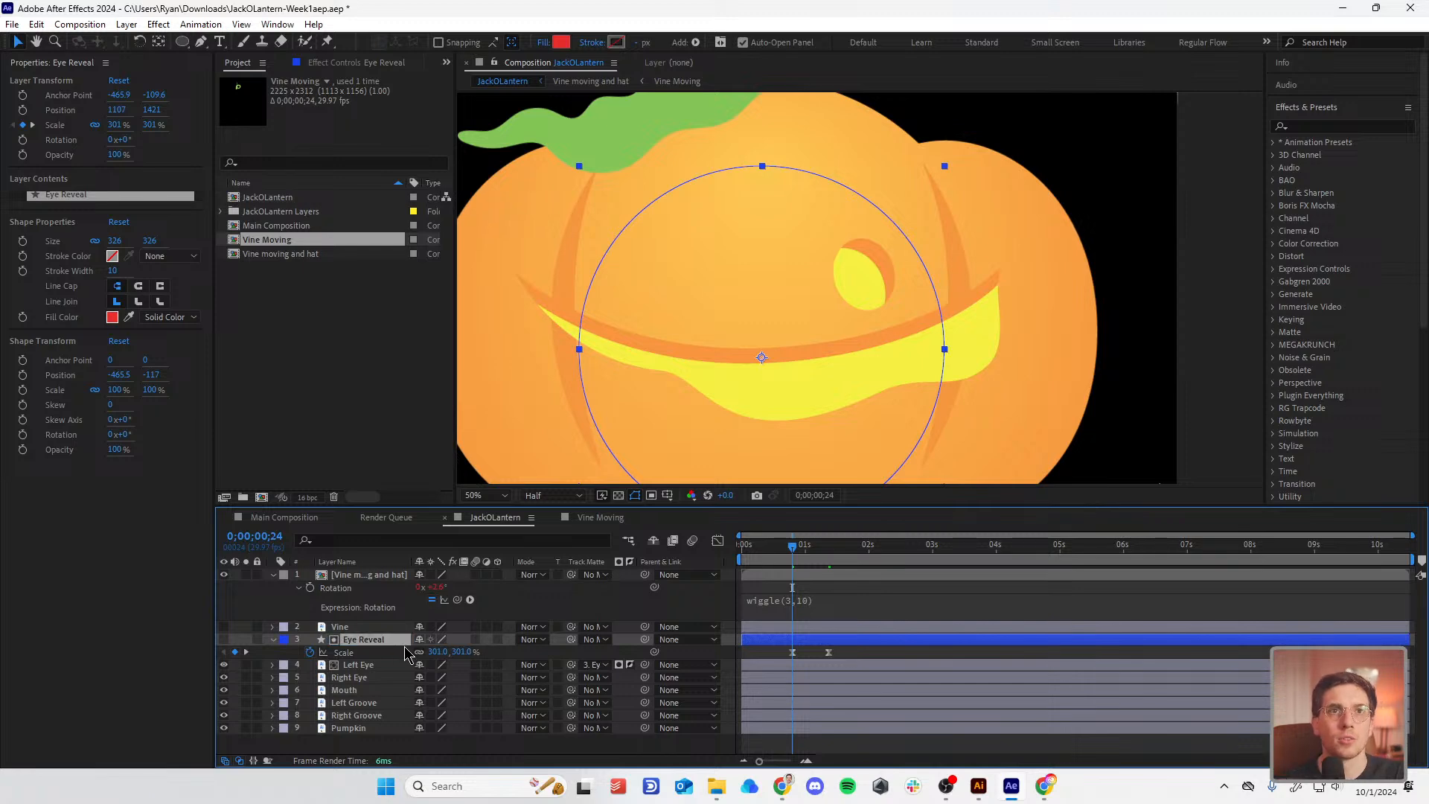
{"action": "left_click", "coordinate": [373, 677]}
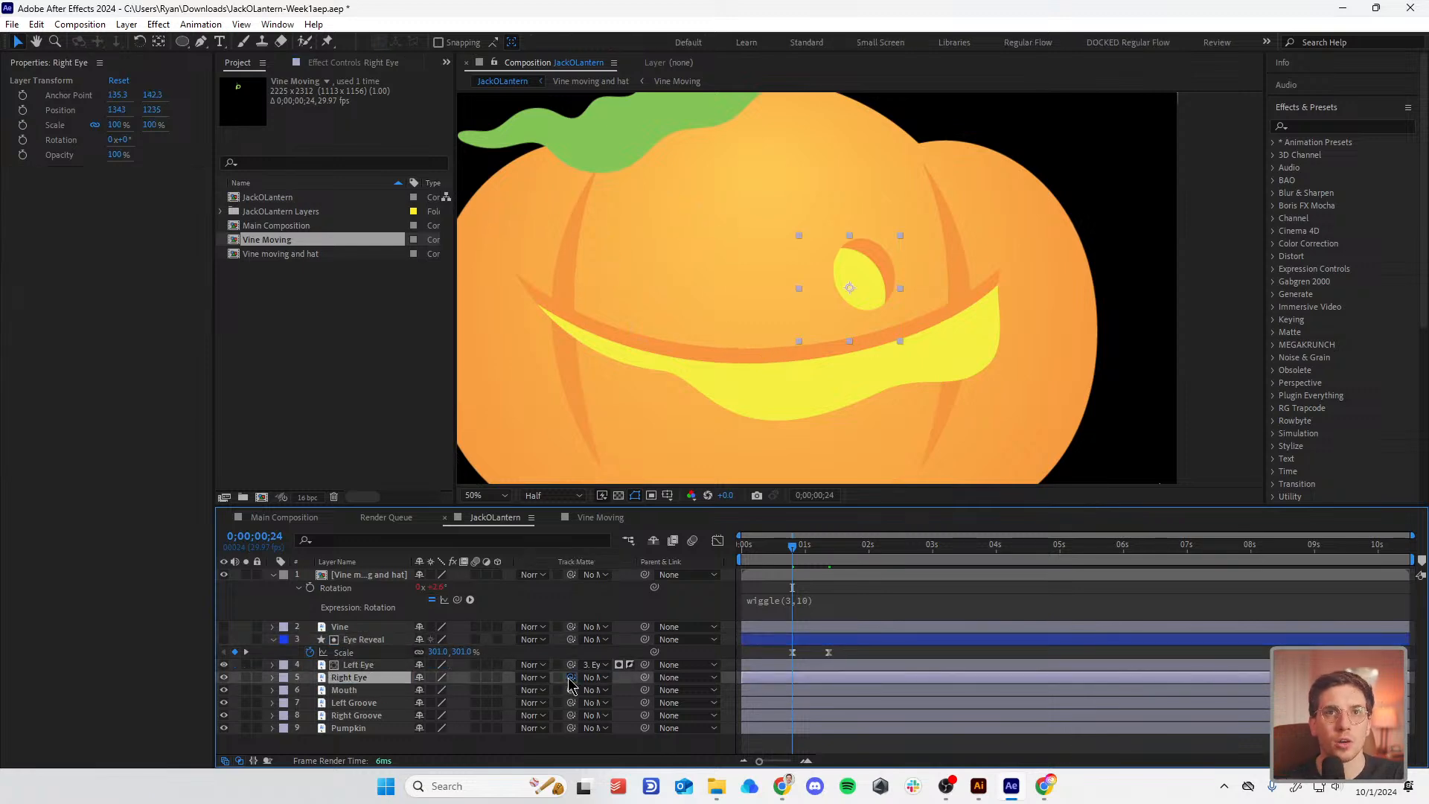
{"action": "left_click_drag", "start_coordinate": [570, 678], "coordinate": [362, 644]}
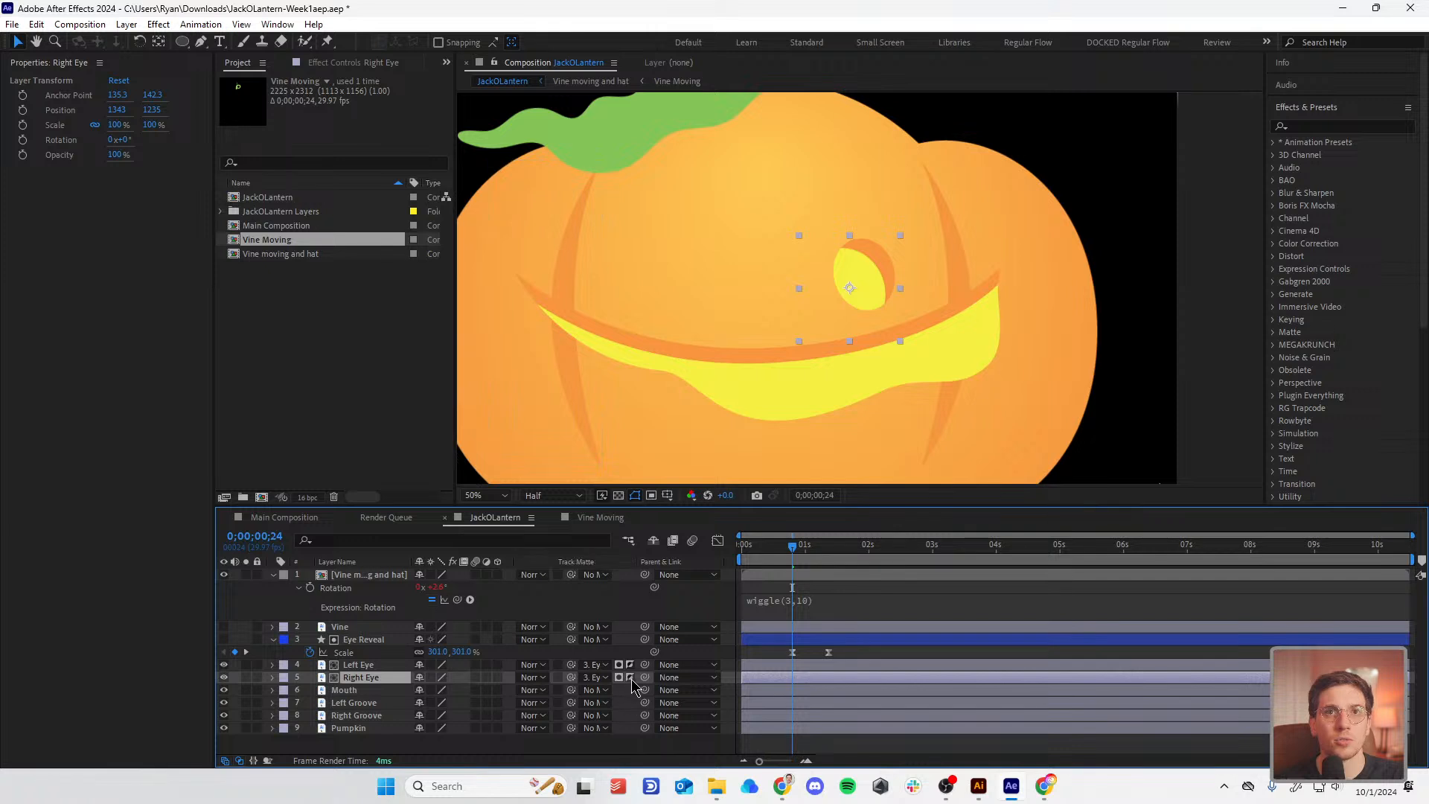
Step: Preview and scrub both eyes being revealed, then zoom the viewer to 50%
{"action": "key", "text": "space"}
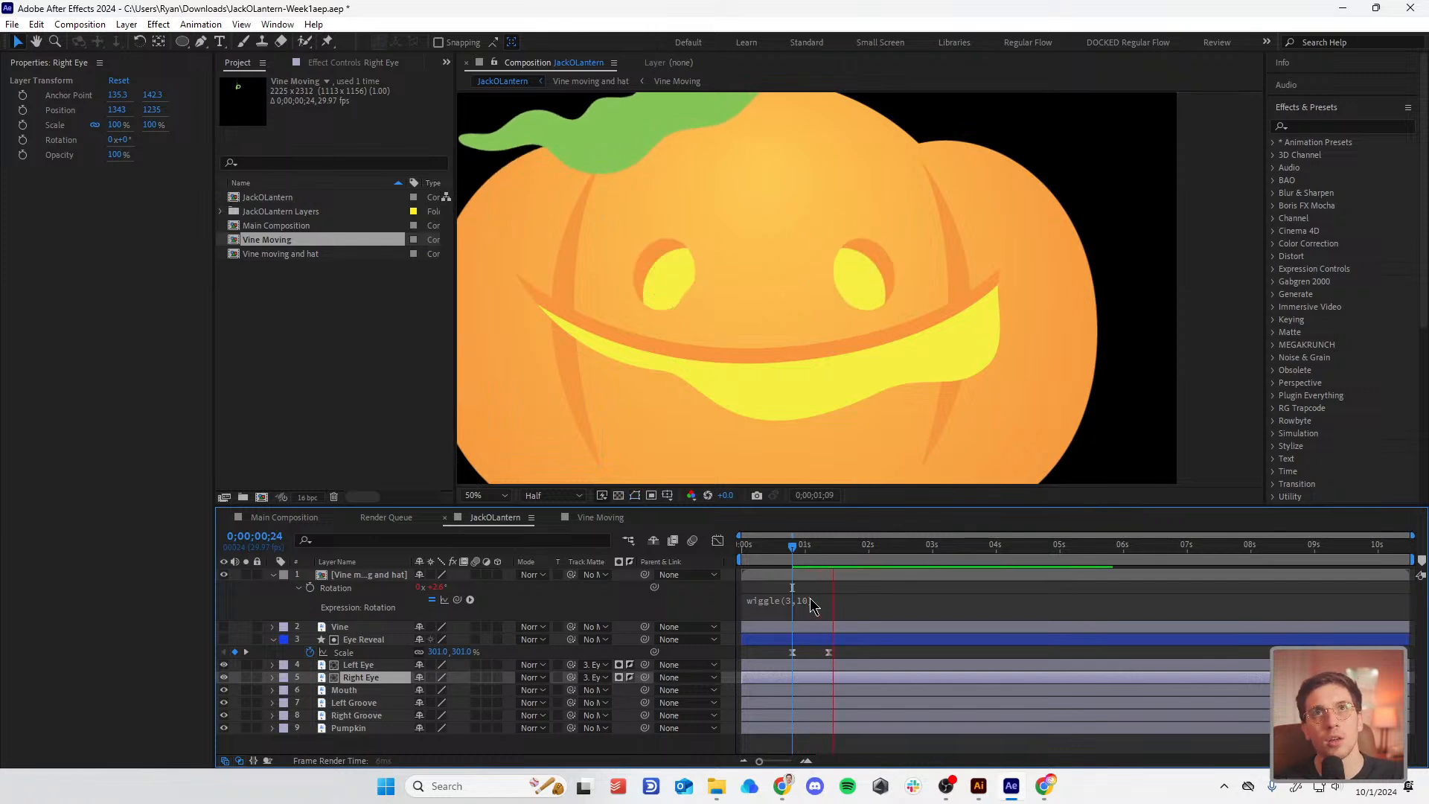
{"action": "left_click_drag", "start_coordinate": [796, 549], "coordinate": [820, 555]}
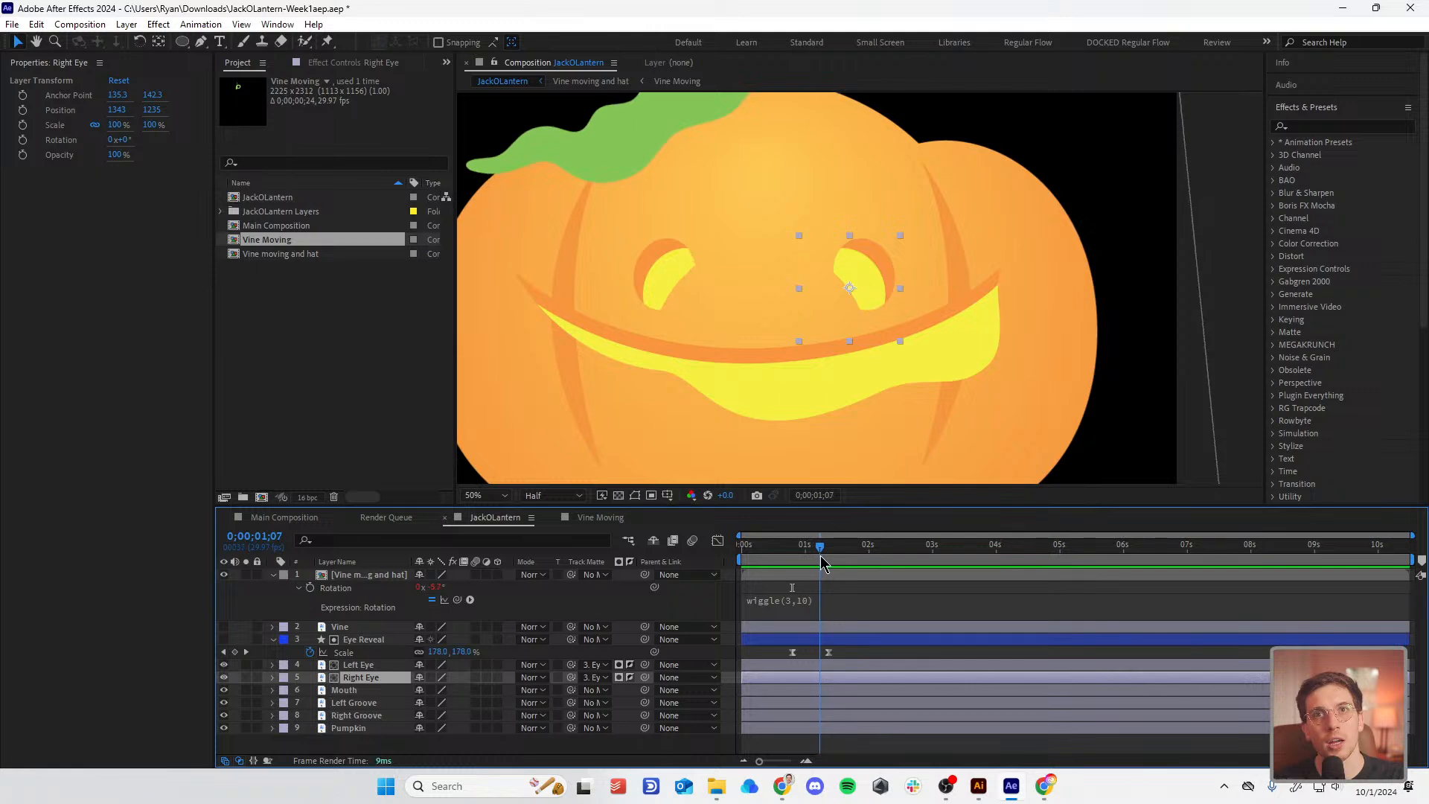
{"action": "left_click", "coordinate": [247, 652]}
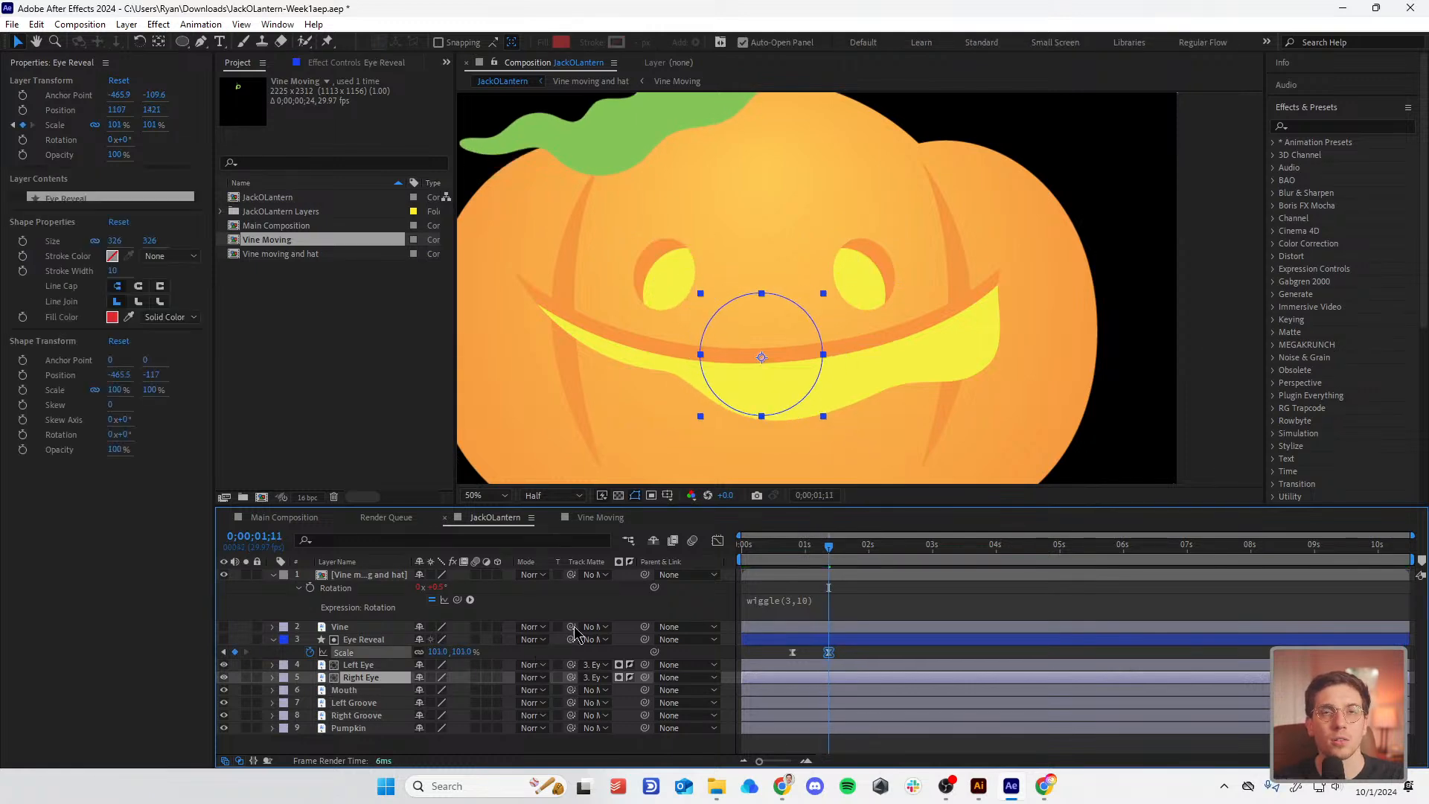
{"action": "left_click_drag", "start_coordinate": [829, 547], "coordinate": [788, 548]}
{"action": "key", "text": "space"}
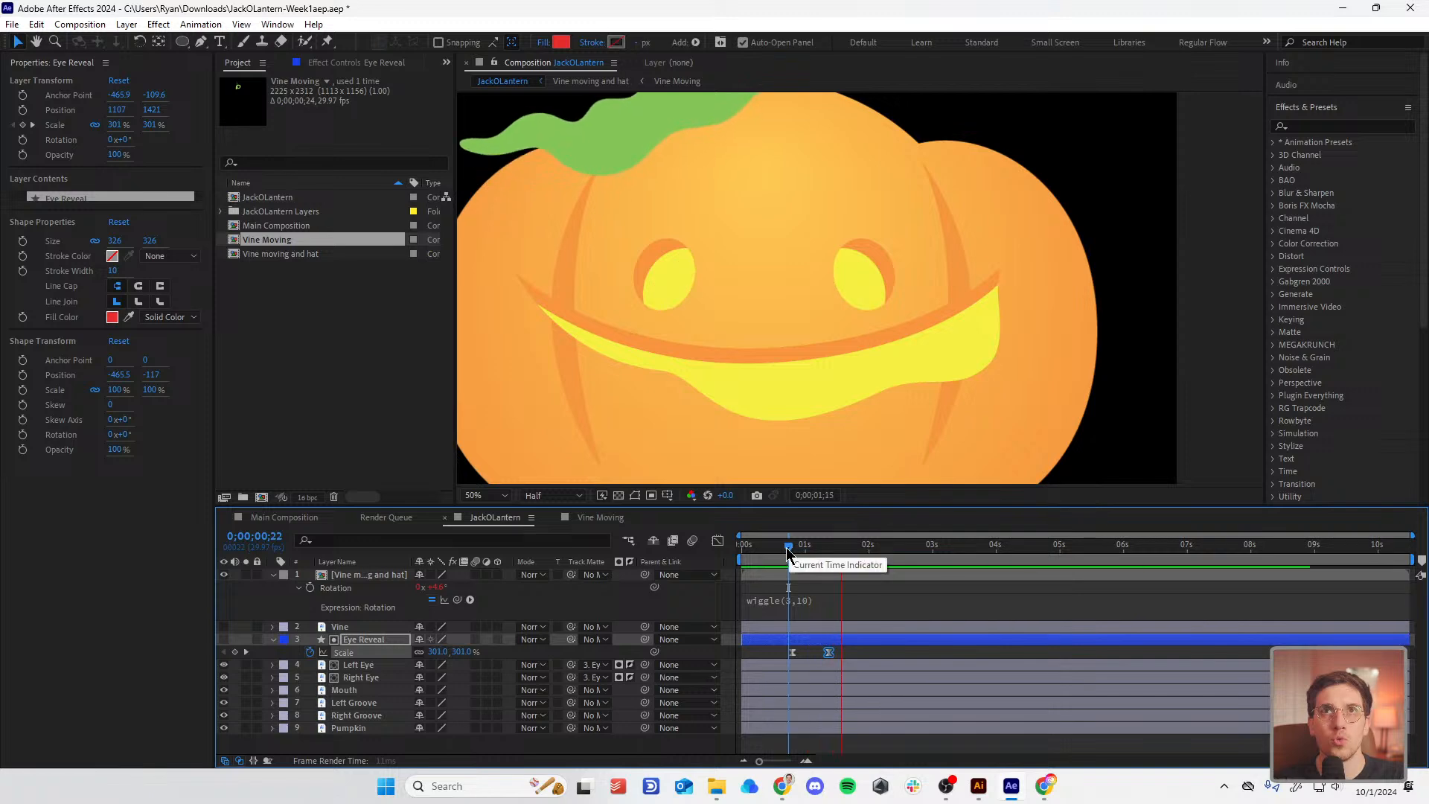
{"action": "key", "text": "space"}
{"action": "scroll", "coordinate": [849, 223], "scroll_direction": "down", "scroll_amount": 2}
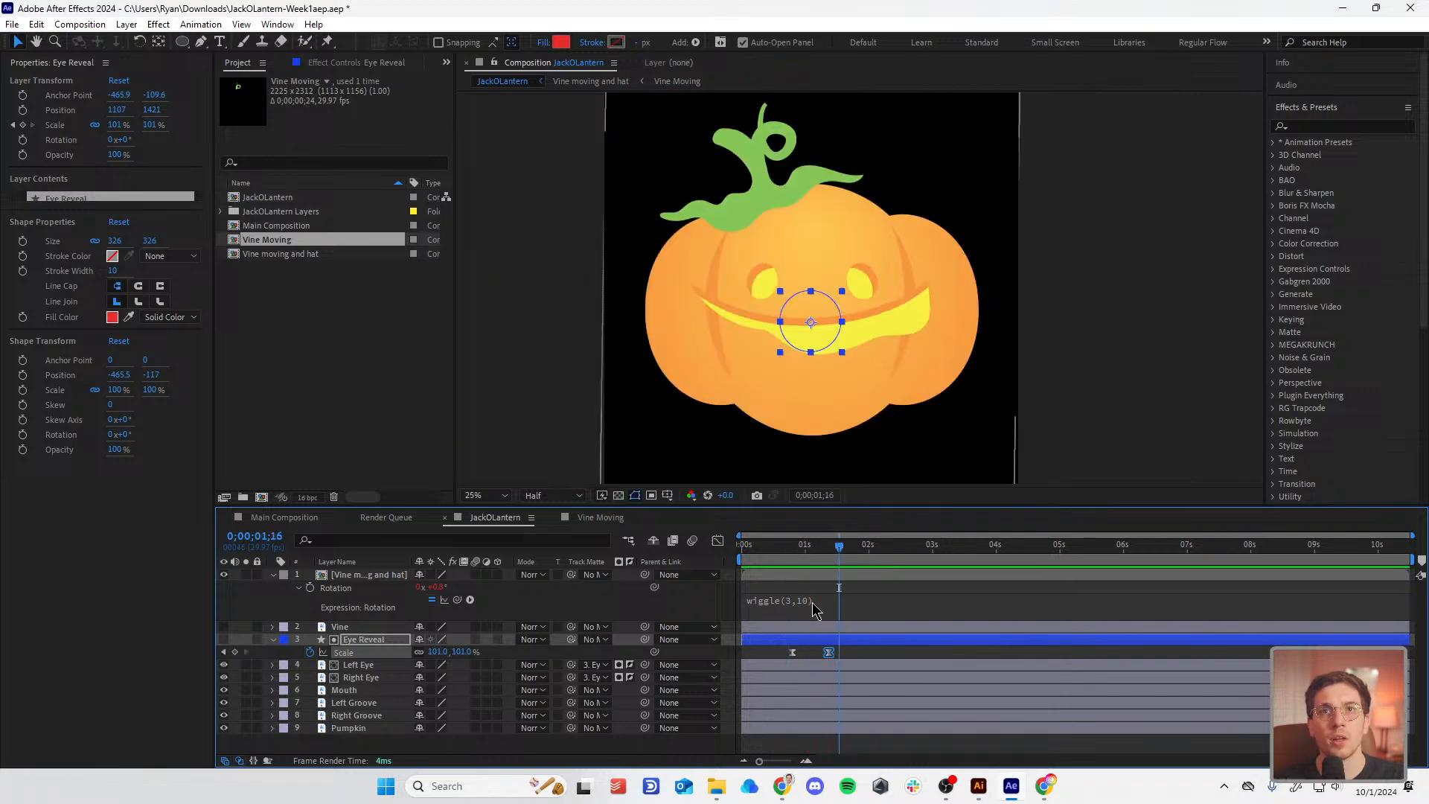
{"action": "mouse_move", "coordinate": [827, 552]}
{"action": "left_mouse_down"}
{"action": "mouse_move", "coordinate": [780, 557]}
{"action": "mouse_move", "coordinate": [836, 553]}
{"action": "left_mouse_up"}
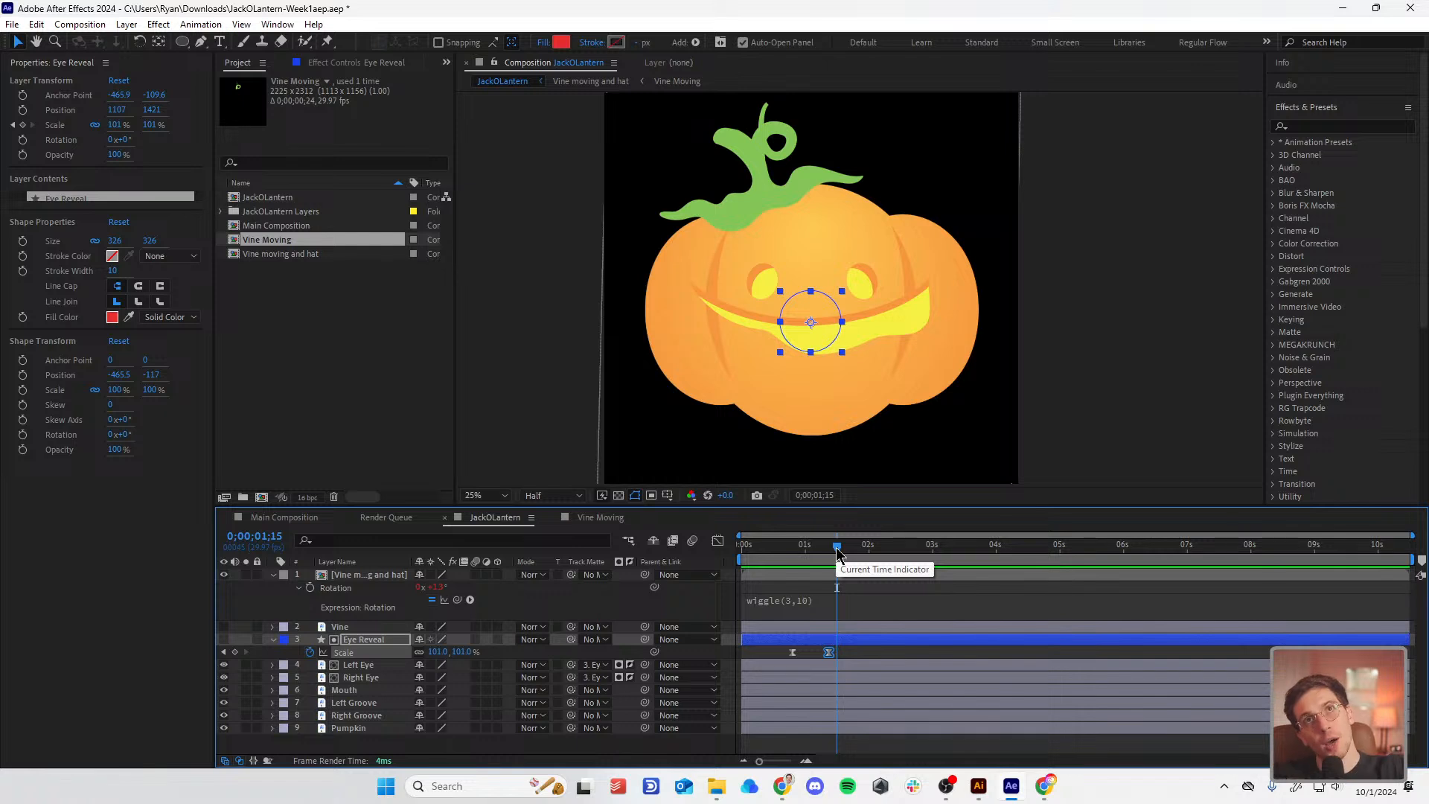
{"action": "key", "text": "period"}
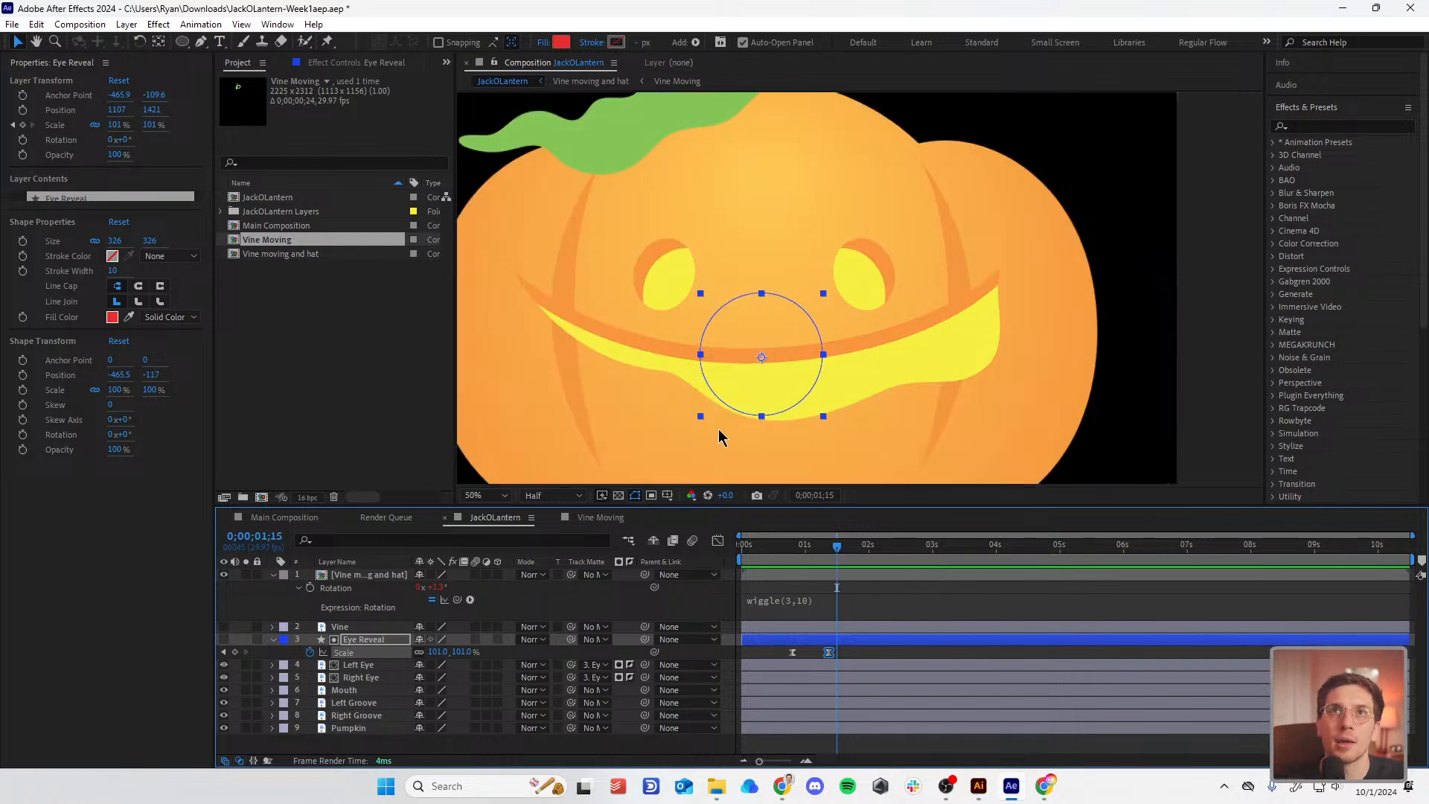
Step: Convert the Mouth vector layer into a Mouth Outlines shape layer
{"action": "left_click", "coordinate": [379, 705]}
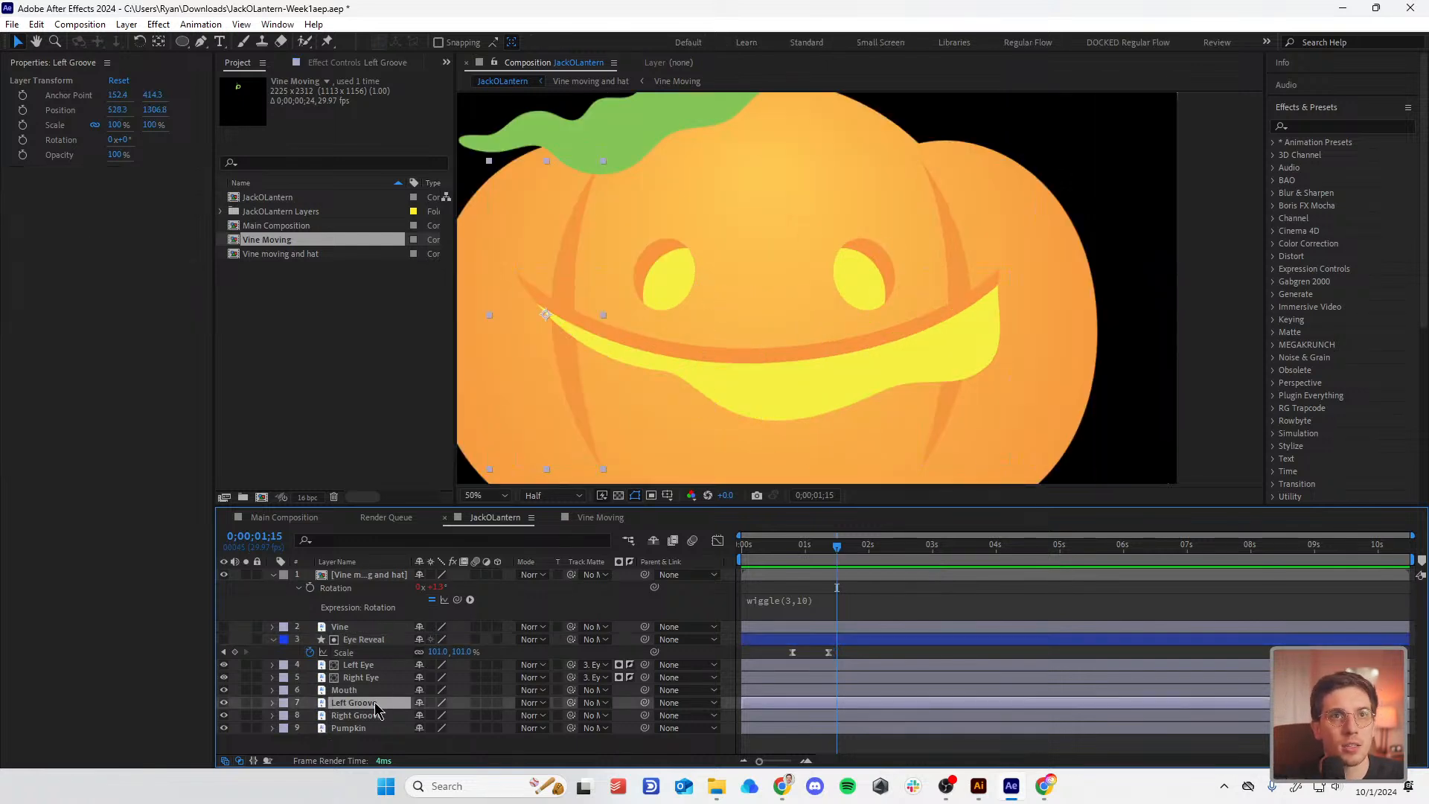
{"action": "left_click", "coordinate": [369, 690]}
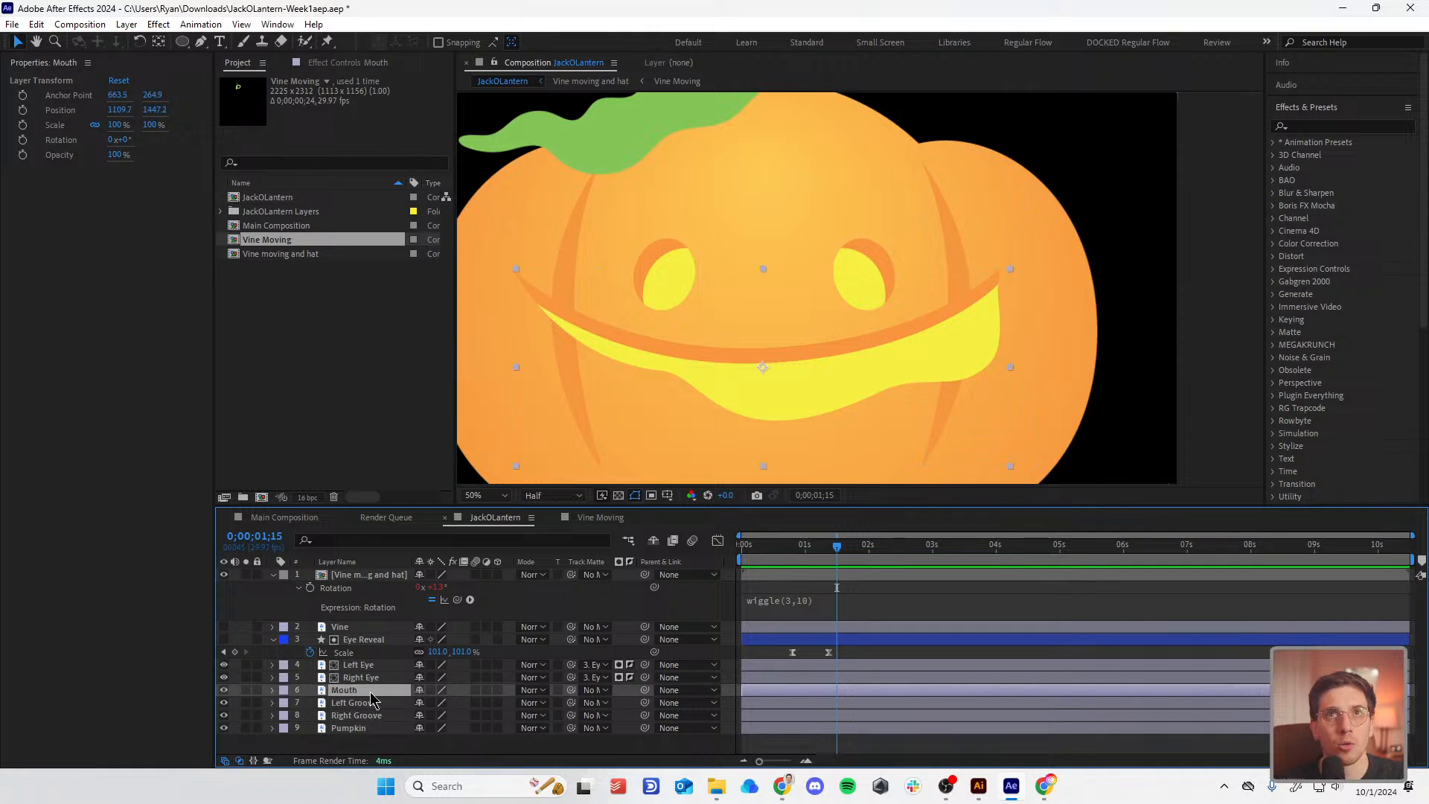
{"action": "right_click", "coordinate": [370, 692]}
{"action": "mouse_move", "coordinate": [456, 566]}
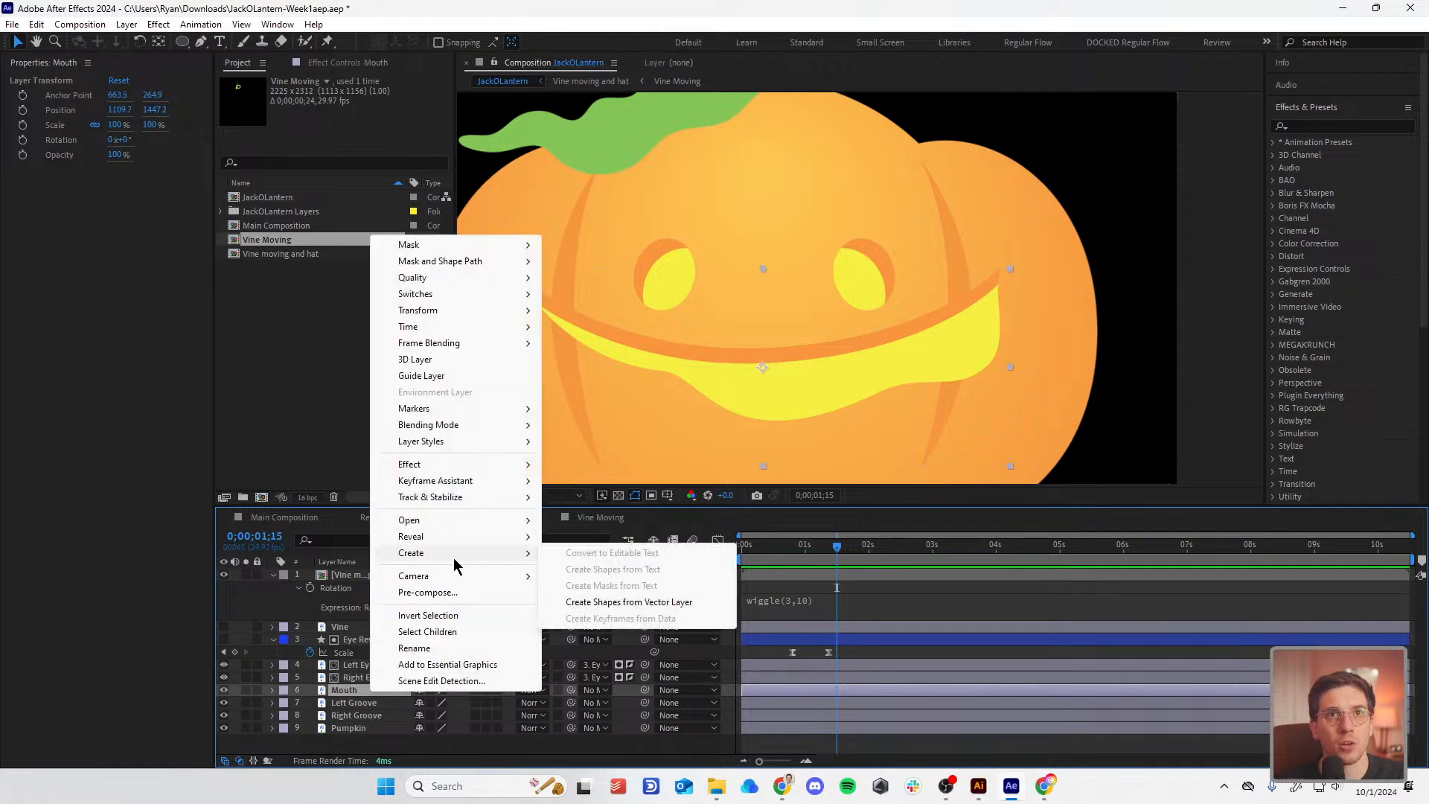
{"action": "left_click", "coordinate": [638, 604]}
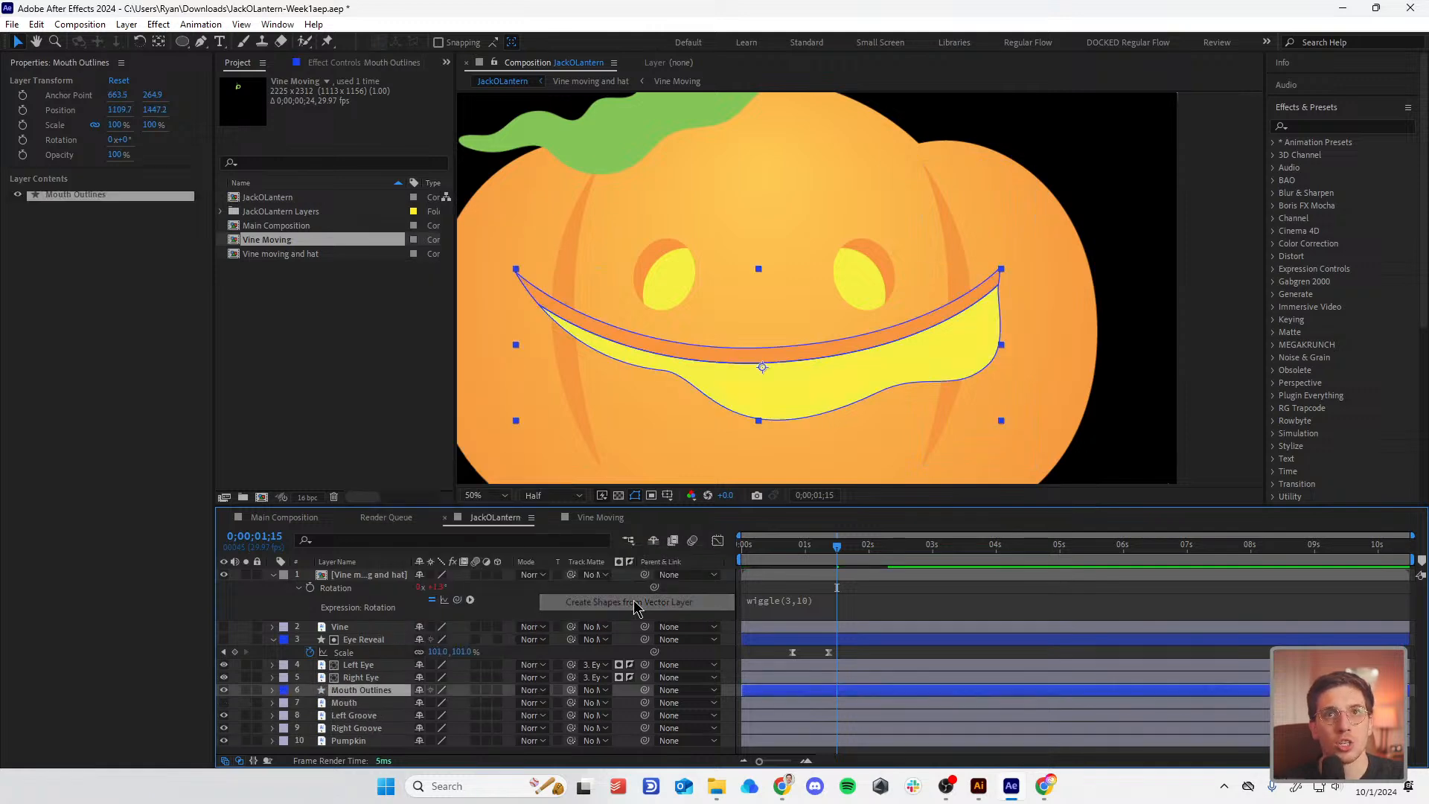
Step: Identify the two mouth groups and keyframe the path of Group 2, the orange upper mouth
{"action": "left_click", "coordinate": [273, 691]}
{"action": "left_click", "coordinate": [284, 704]}
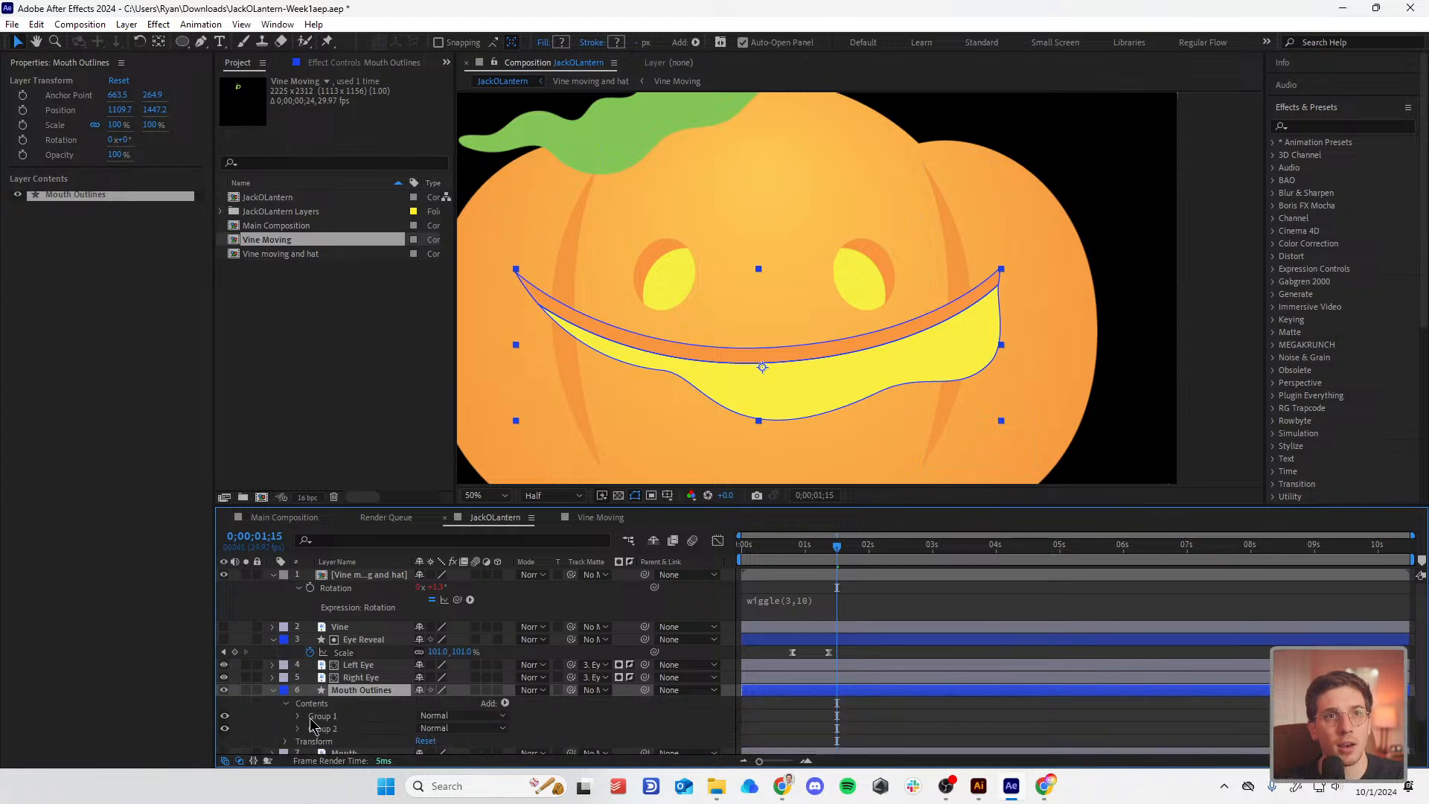
{"action": "left_click", "coordinate": [319, 715]}
{"action": "left_click", "coordinate": [224, 716]}
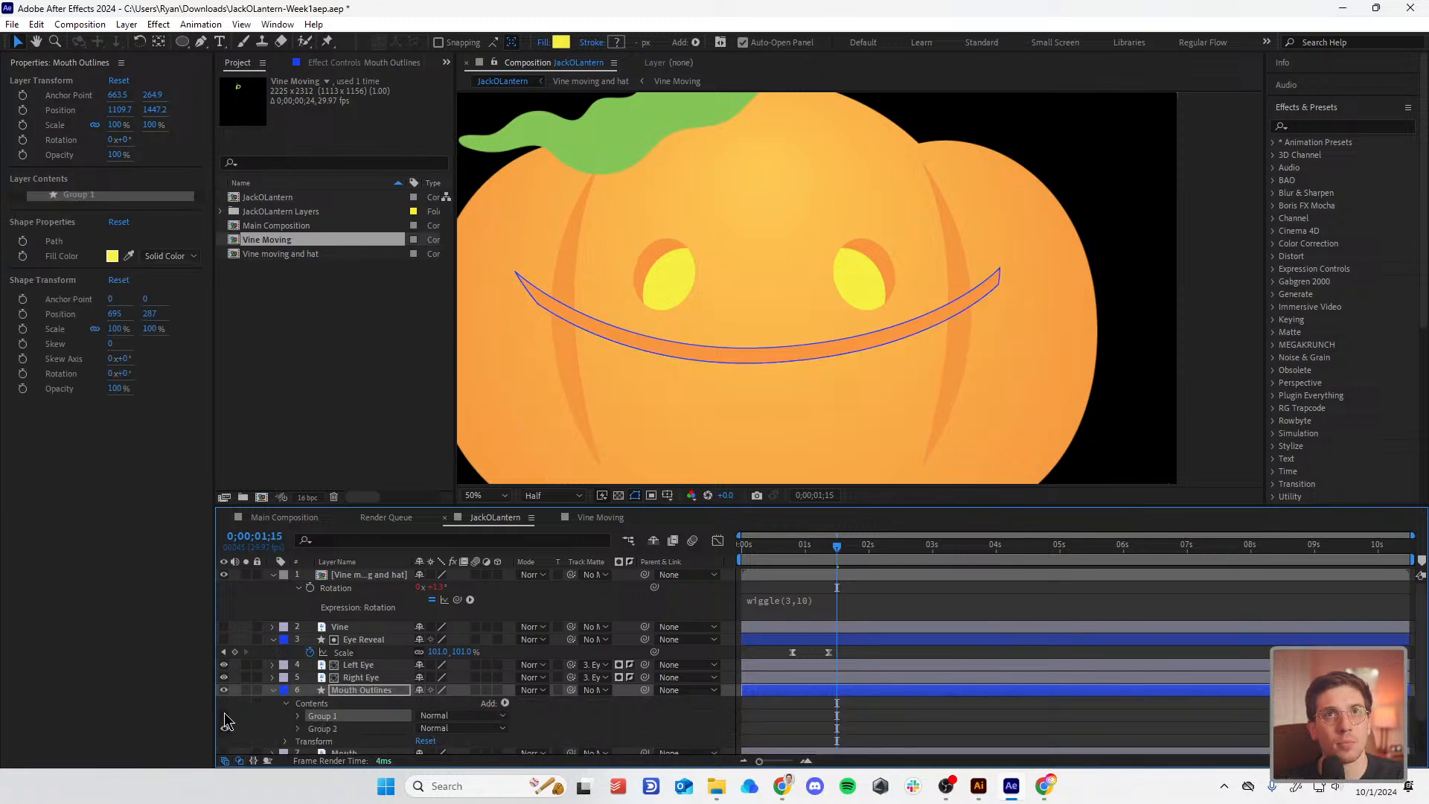
{"action": "left_click", "coordinate": [224, 716]}
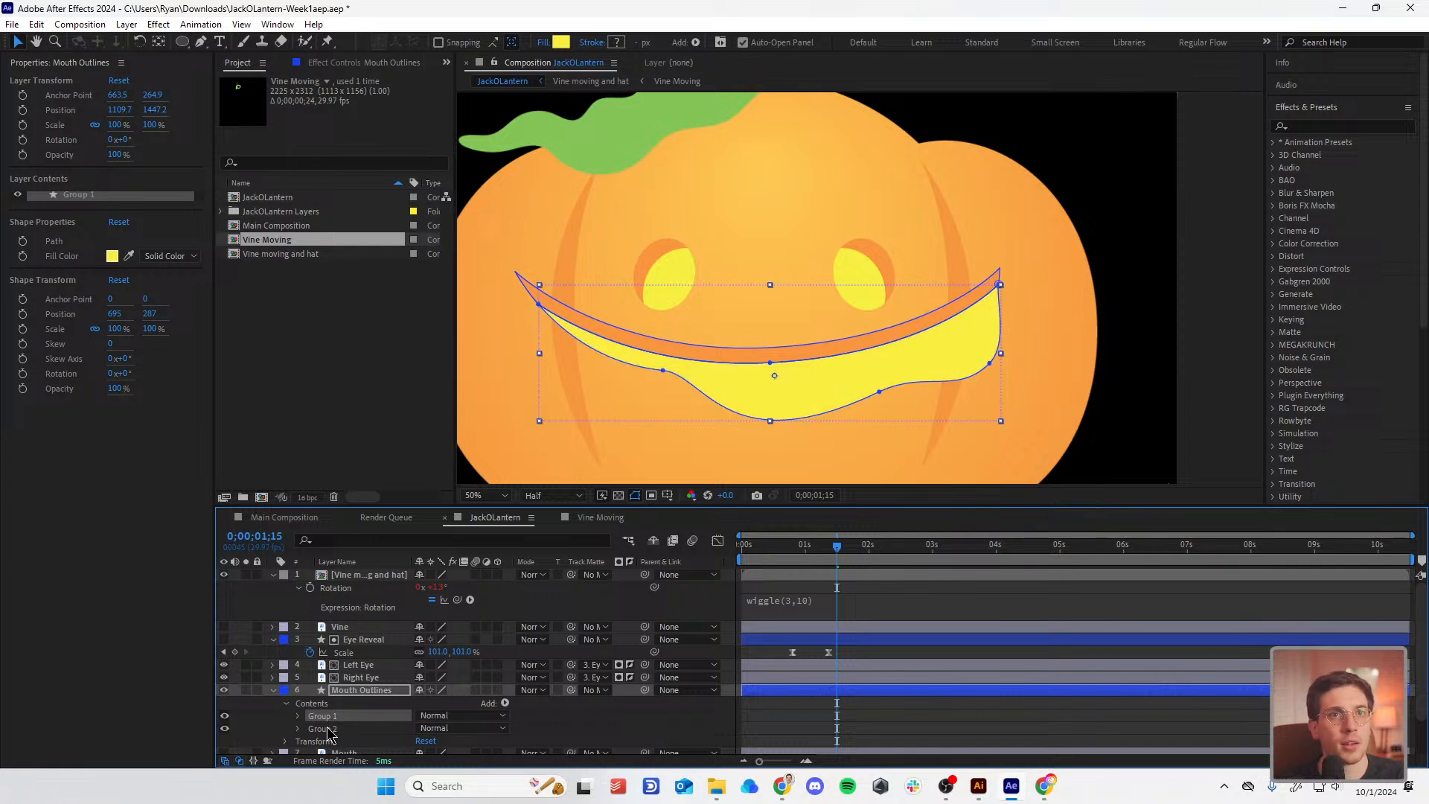
{"action": "left_click", "coordinate": [324, 729]}
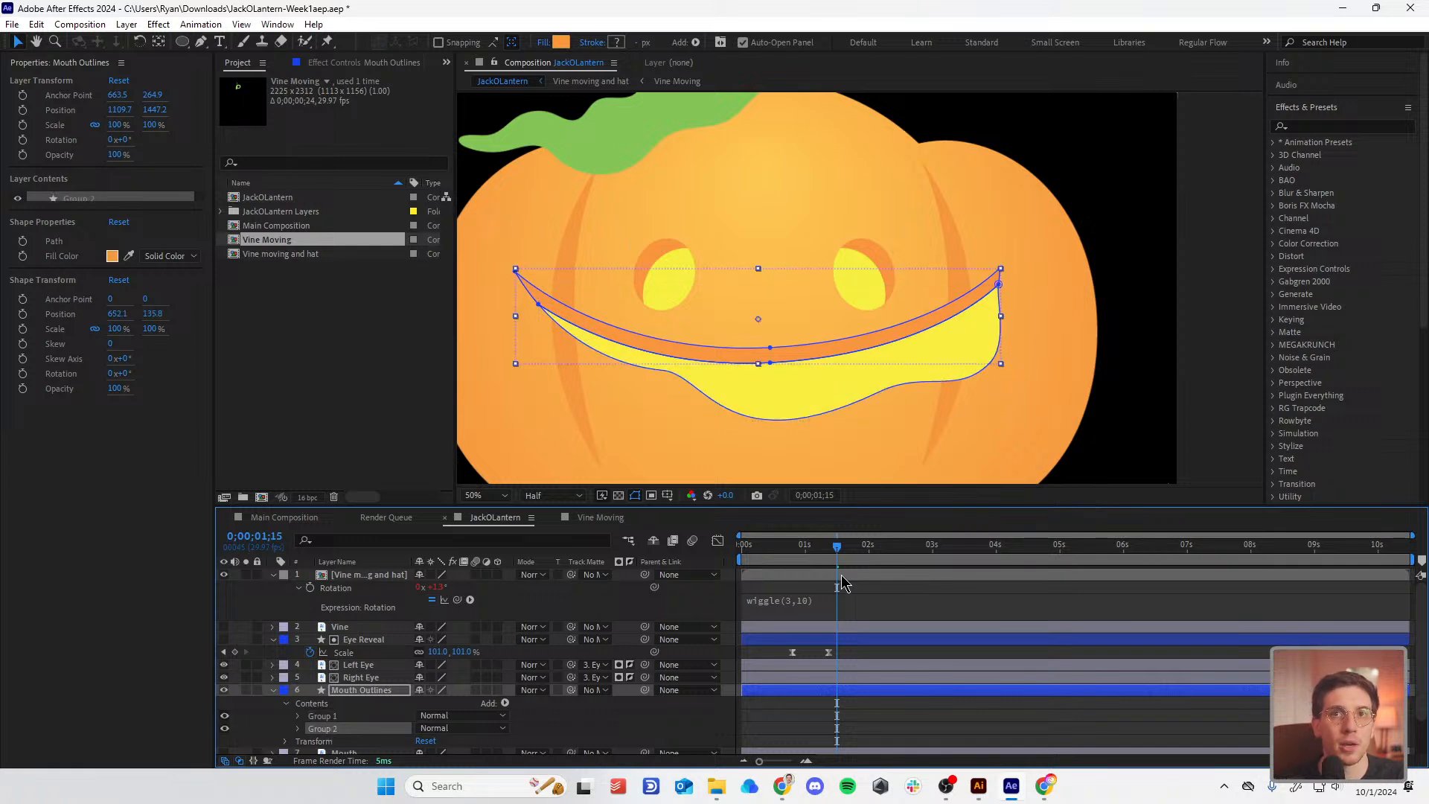
{"action": "left_click", "coordinate": [298, 729]}
{"action": "left_click", "coordinate": [25, 240]}
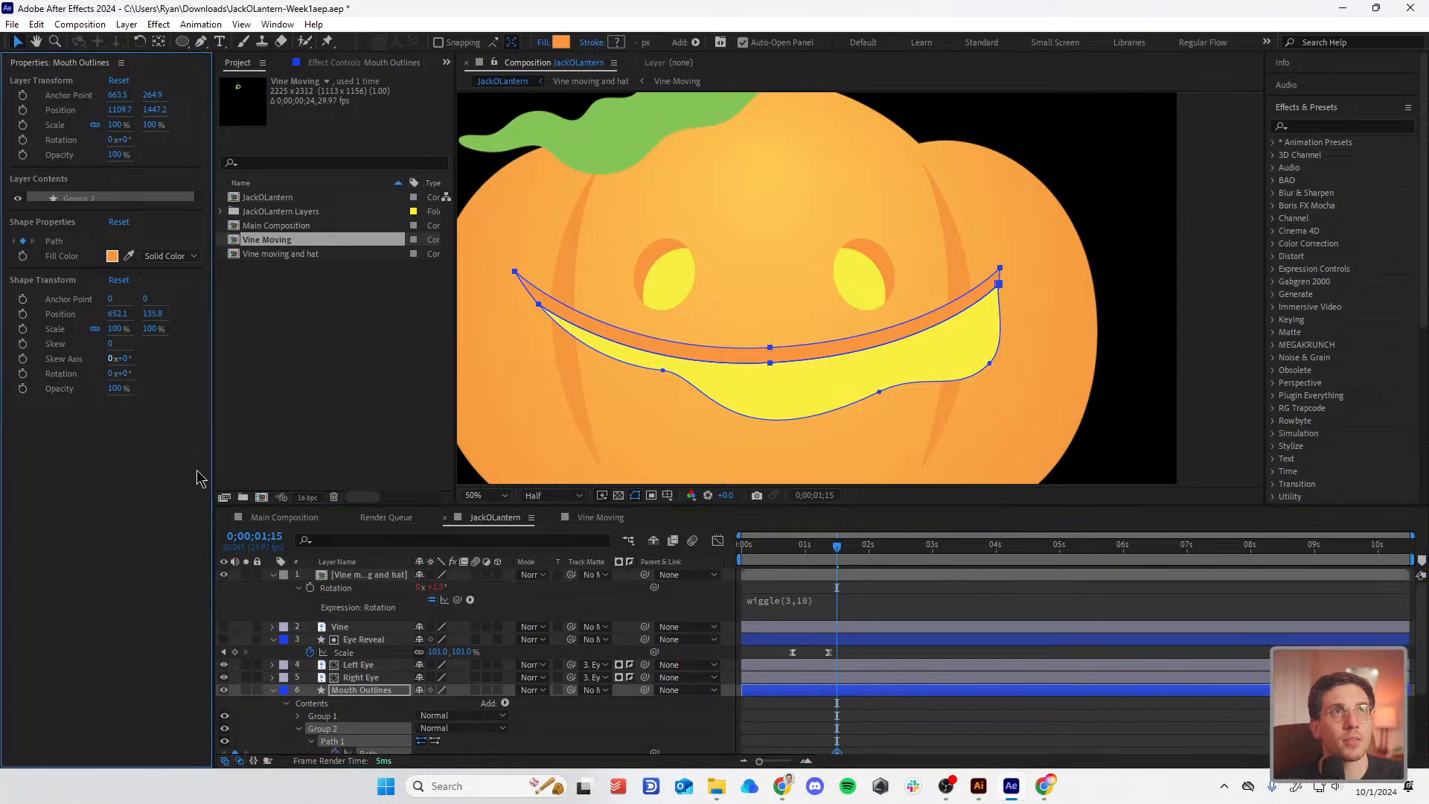
Step: Keyframe Group 1's path, move both path keyframes to 0;00;00;29, and add a later pair
{"action": "left_click", "coordinate": [331, 716]}
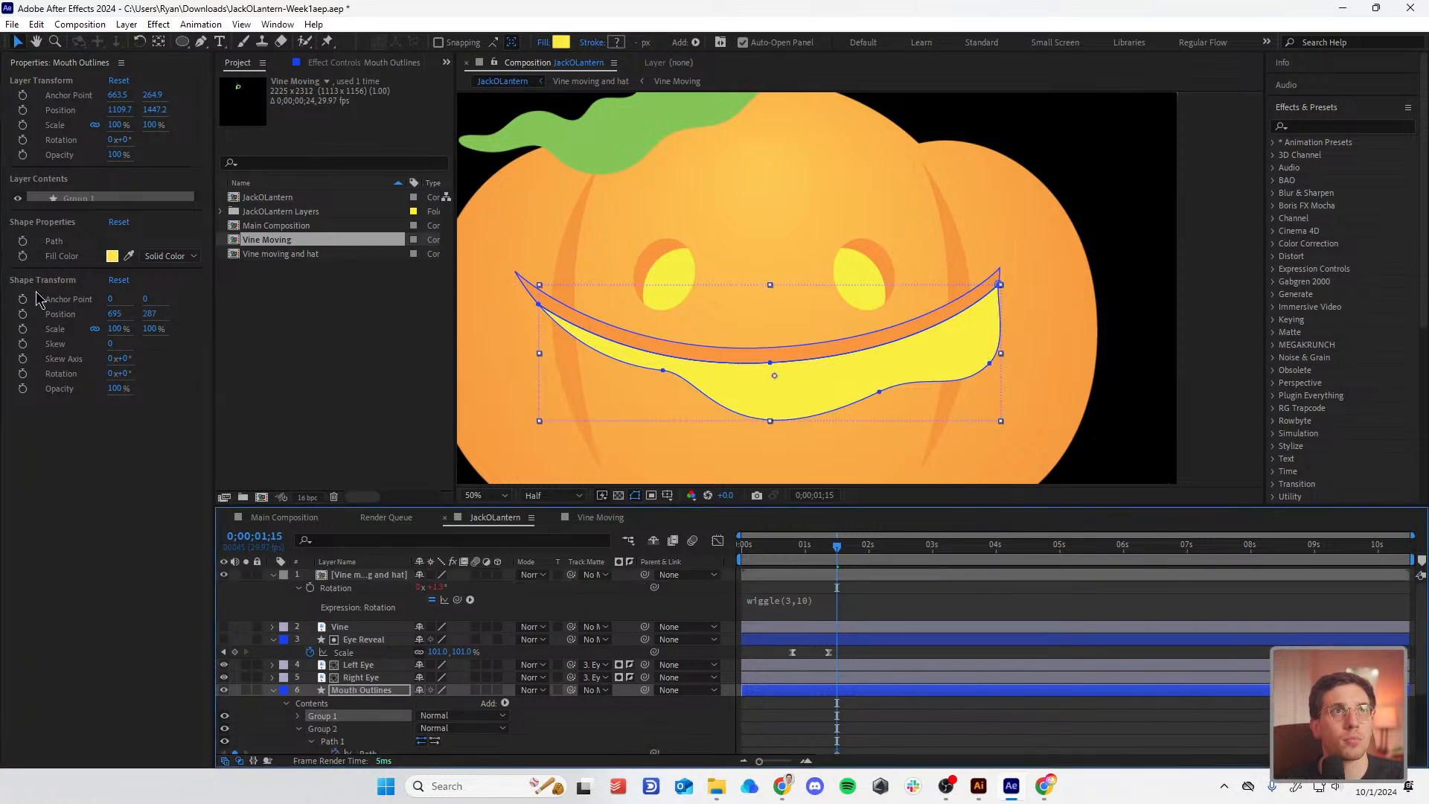
{"action": "left_click", "coordinate": [24, 241]}
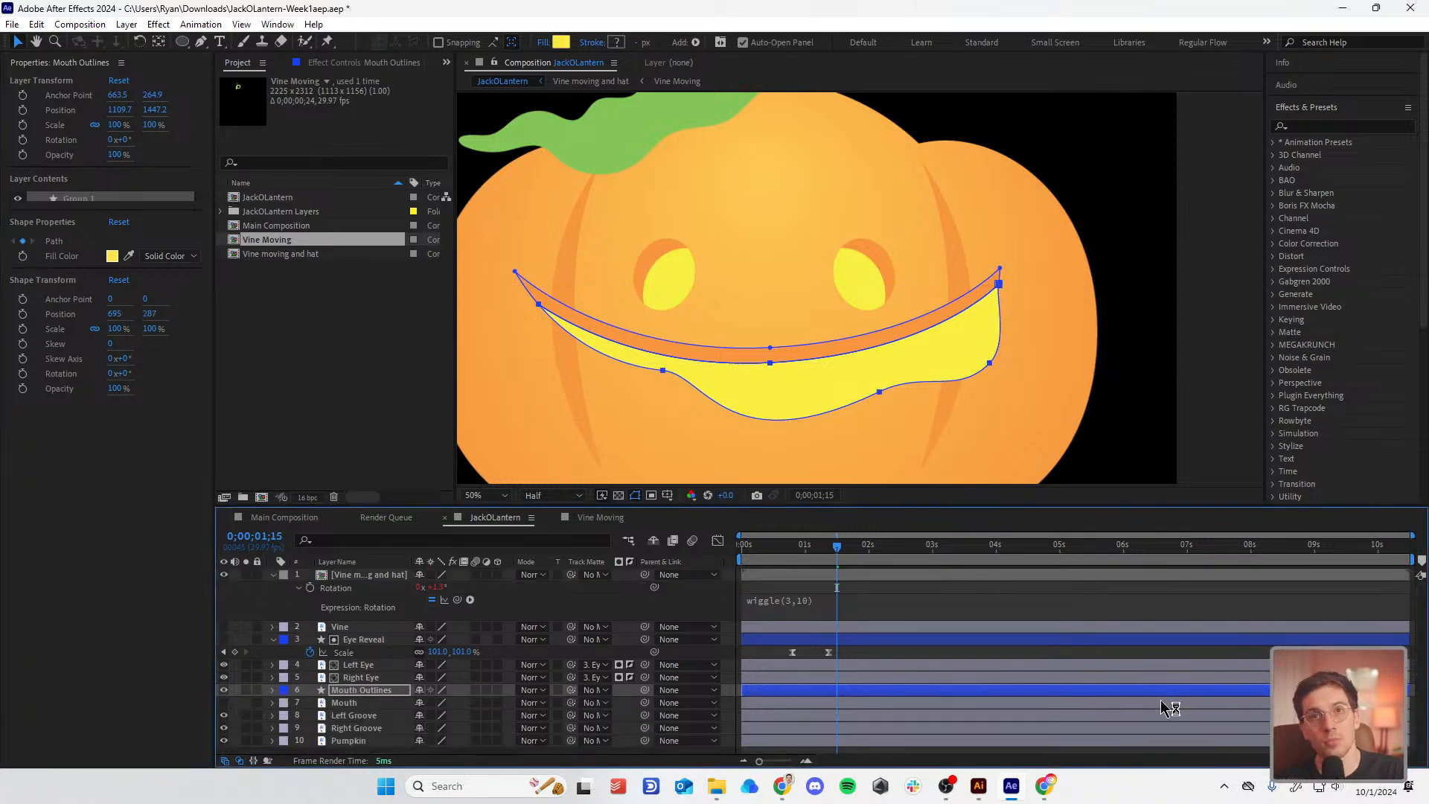
{"action": "key", "text": "u"}
{"action": "left_click_drag", "start_coordinate": [863, 702], "coordinate": [802, 699]}
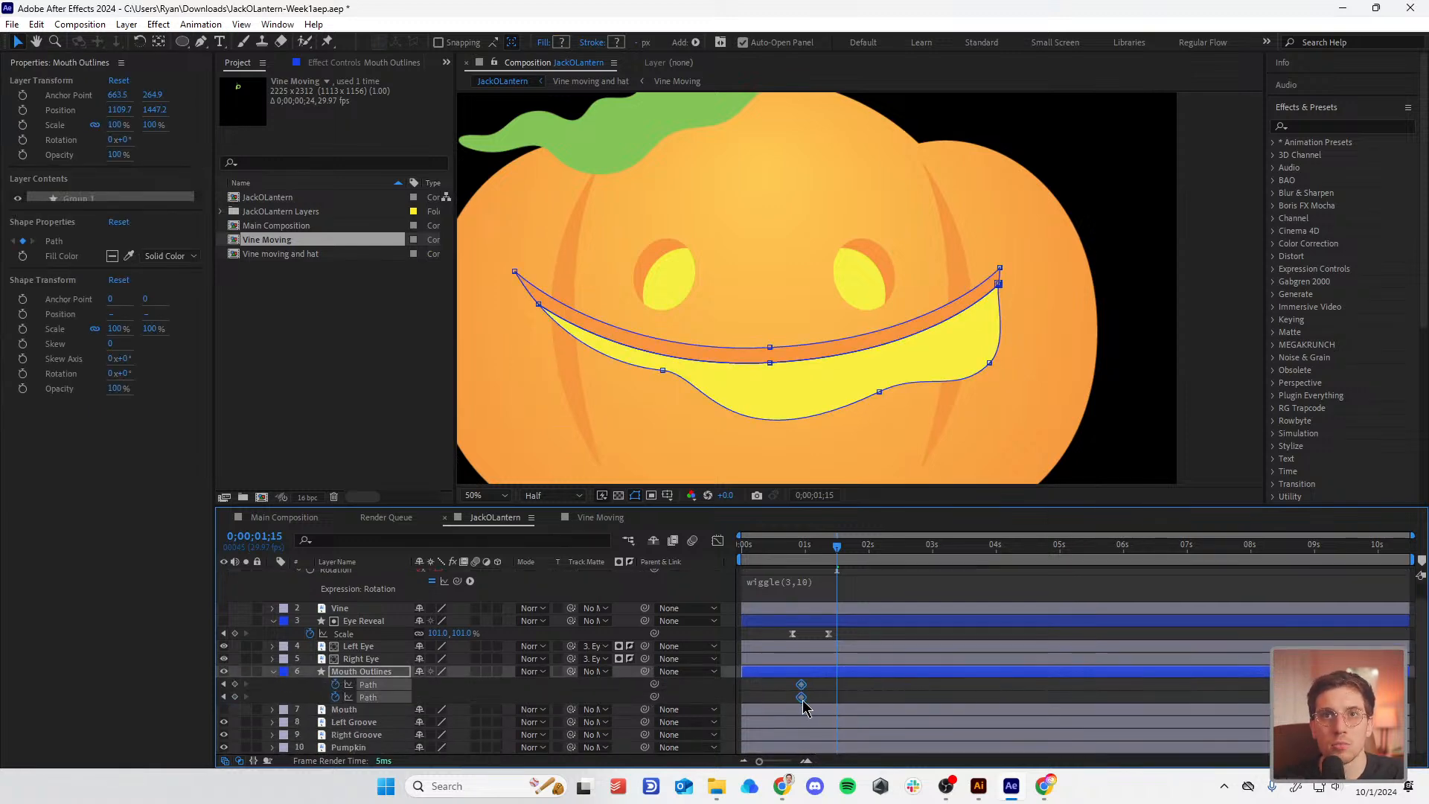
{"action": "left_click", "coordinate": [236, 684]}
{"action": "left_click", "coordinate": [235, 697]}
{"action": "left_click", "coordinate": [223, 696]}
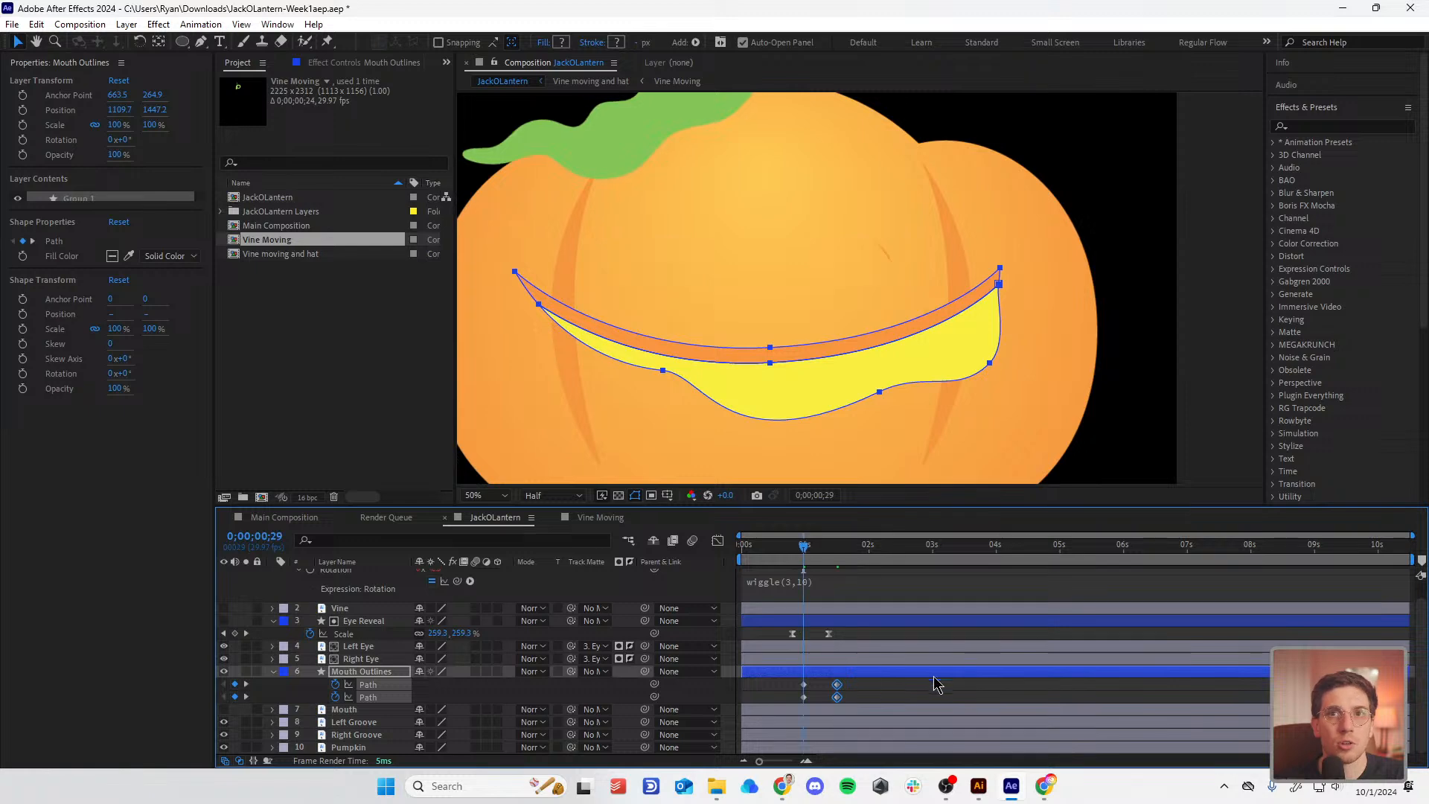
Step: Reshape the mouth at 0;00;00;29 into a thin closed curve along the lip
{"action": "left_click", "coordinate": [804, 696]}
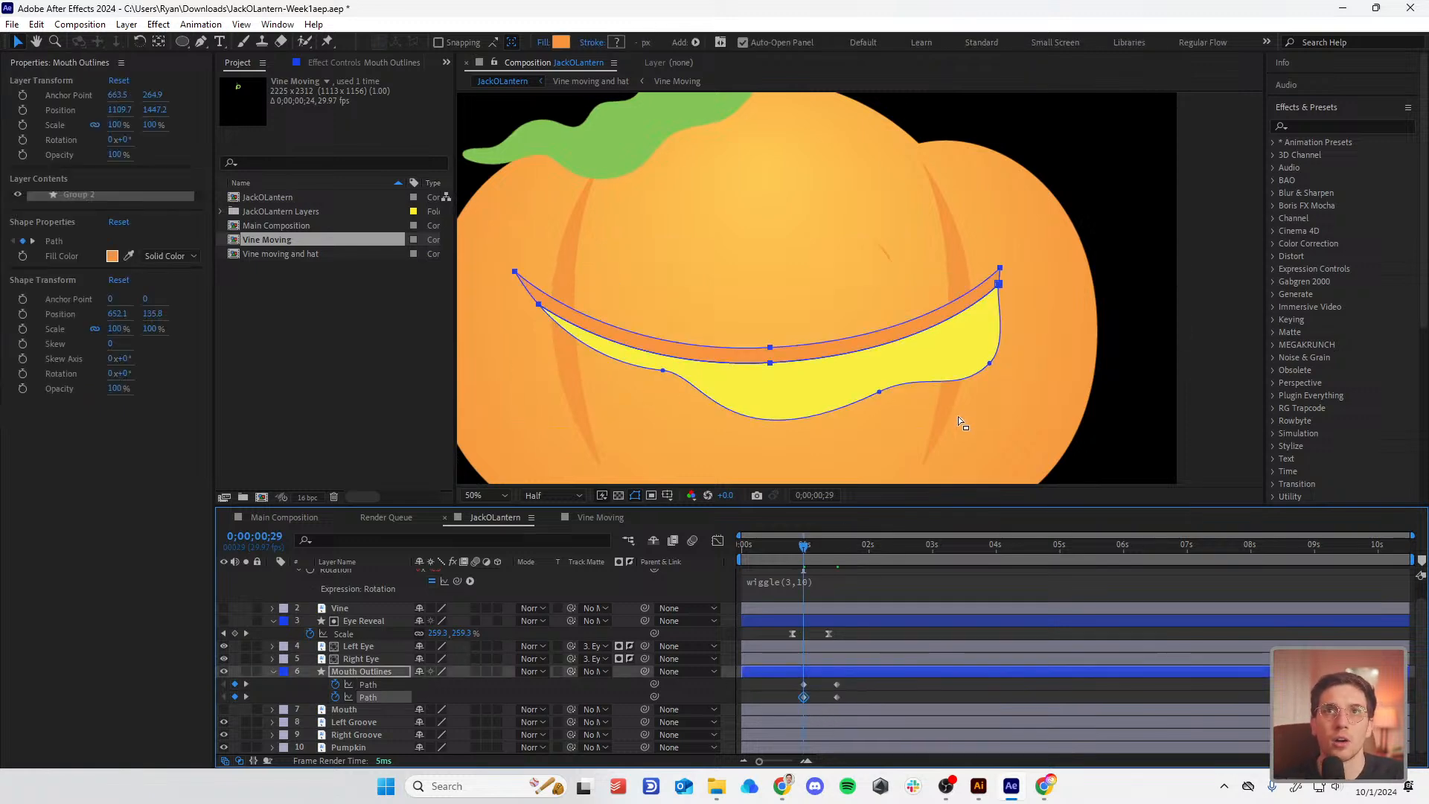
{"action": "left_click_drag", "start_coordinate": [879, 391], "coordinate": [876, 352]}
{"action": "left_click_drag", "start_coordinate": [721, 424], "coordinate": [760, 372]}
{"action": "left_click_drag", "start_coordinate": [667, 374], "coordinate": [705, 366]}
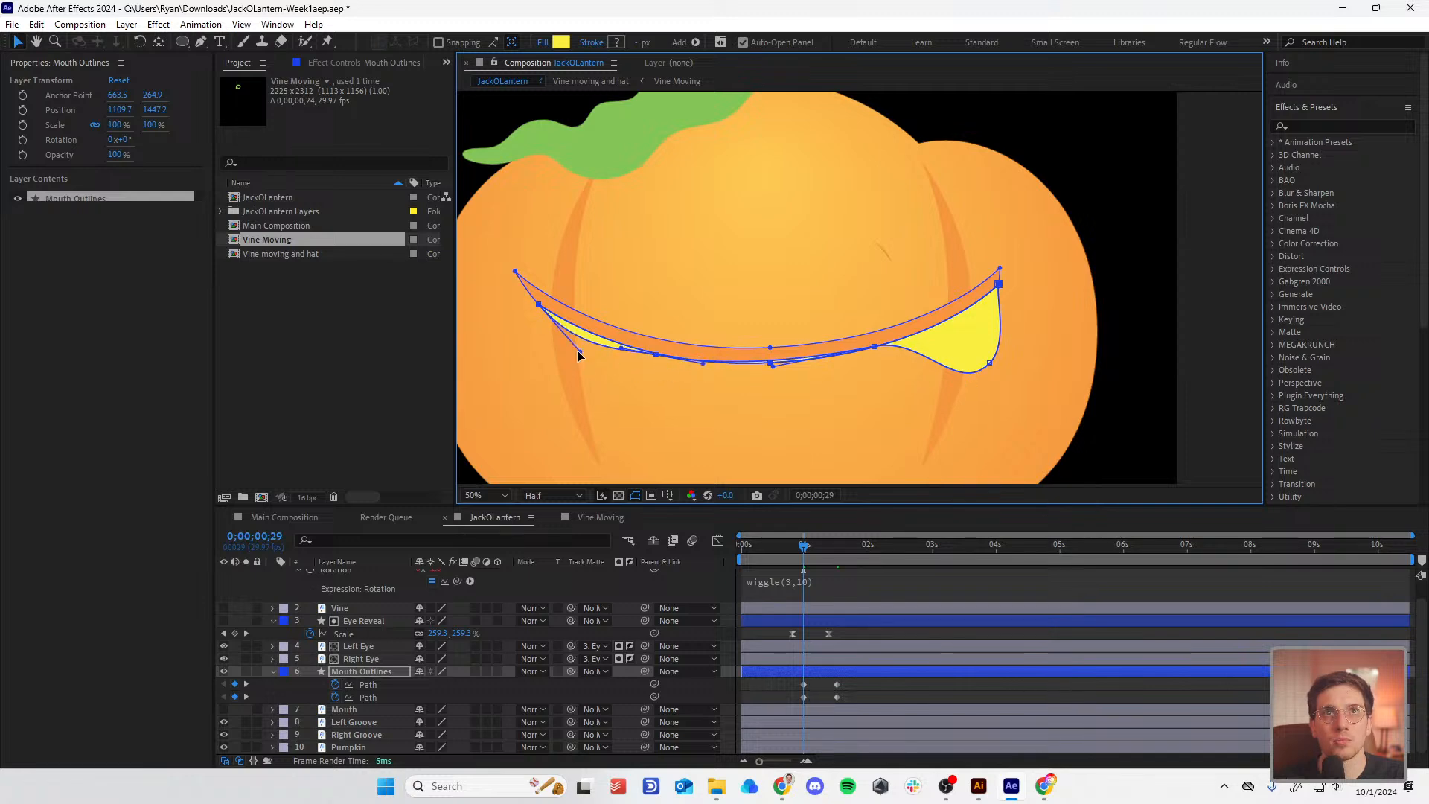
{"action": "left_click_drag", "start_coordinate": [579, 356], "coordinate": [562, 325]}
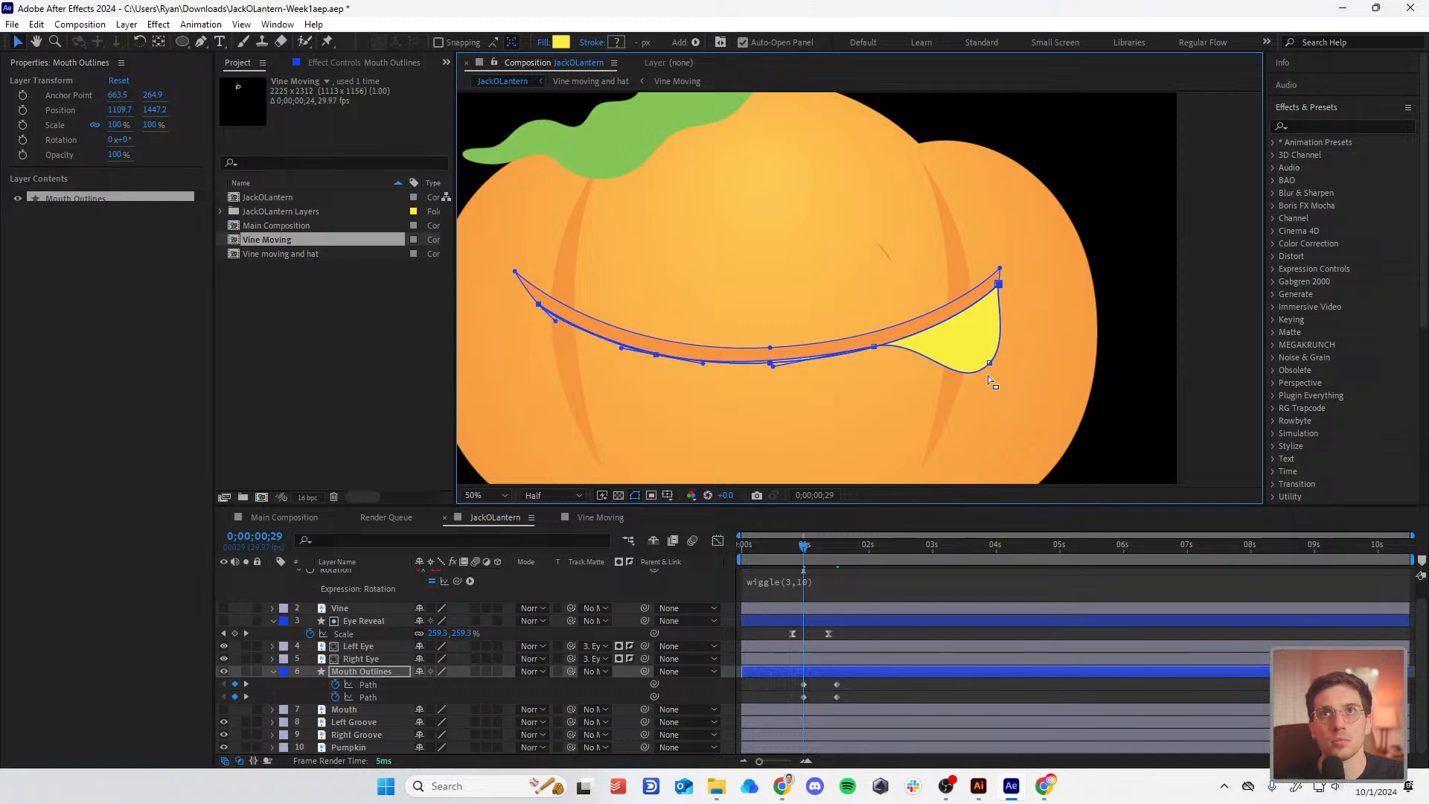
{"action": "left_click_drag", "start_coordinate": [992, 365], "coordinate": [962, 314]}
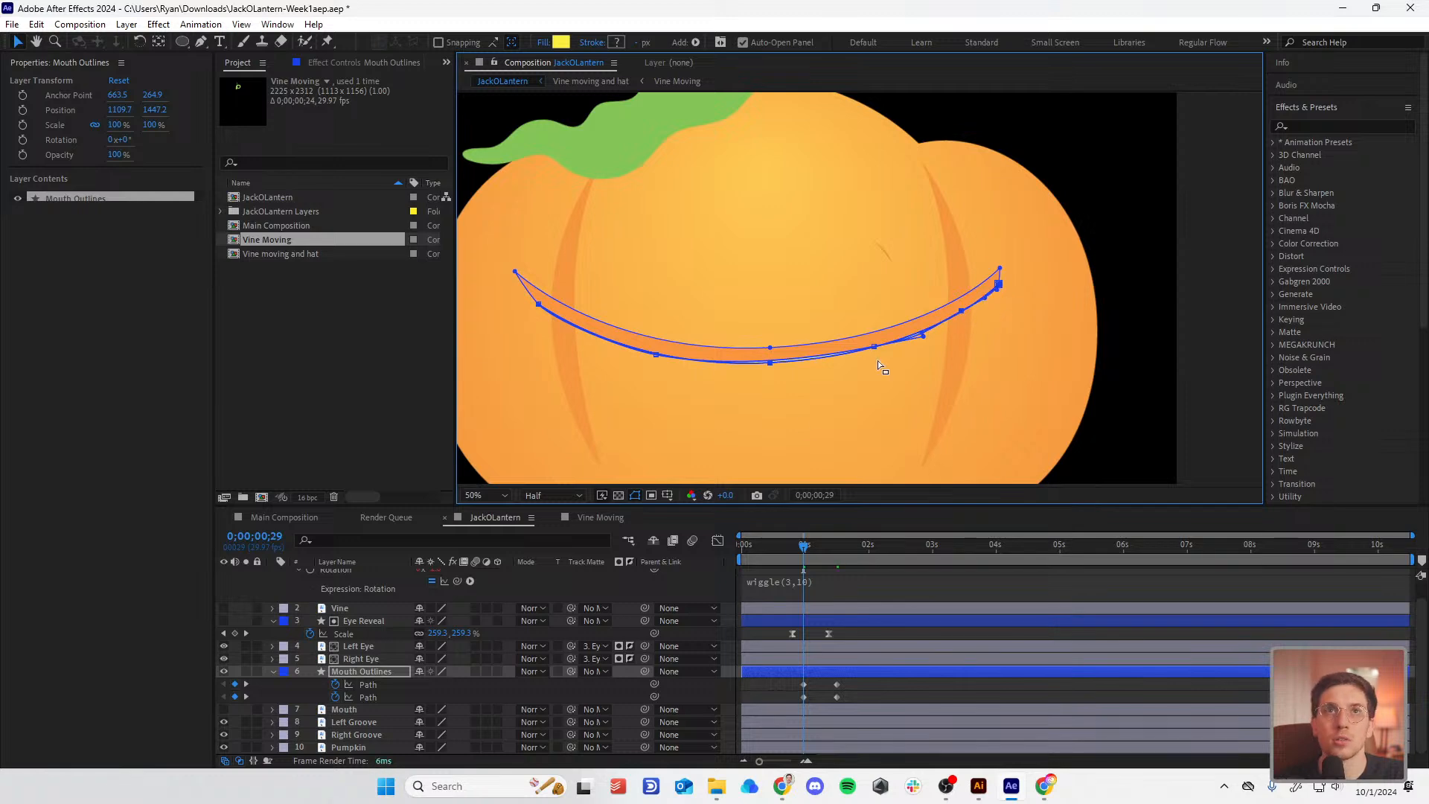
{"action": "left_click", "coordinate": [880, 697]}
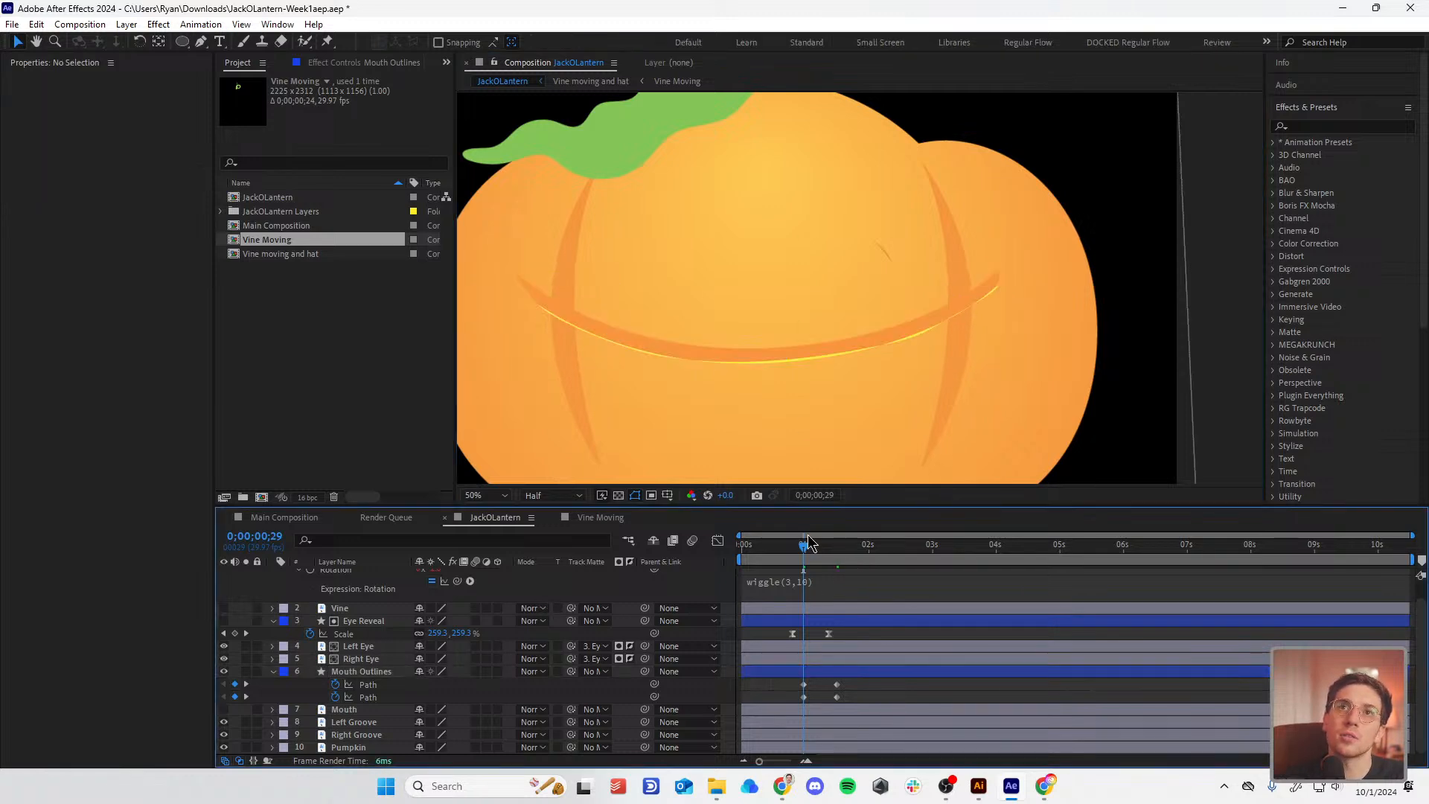
Step: At a later path keyframe, push the mouth's lower-right points down for a wobble
{"action": "left_click_drag", "start_coordinate": [809, 542], "coordinate": [868, 569]}
{"action": "left_click", "coordinate": [837, 697]}
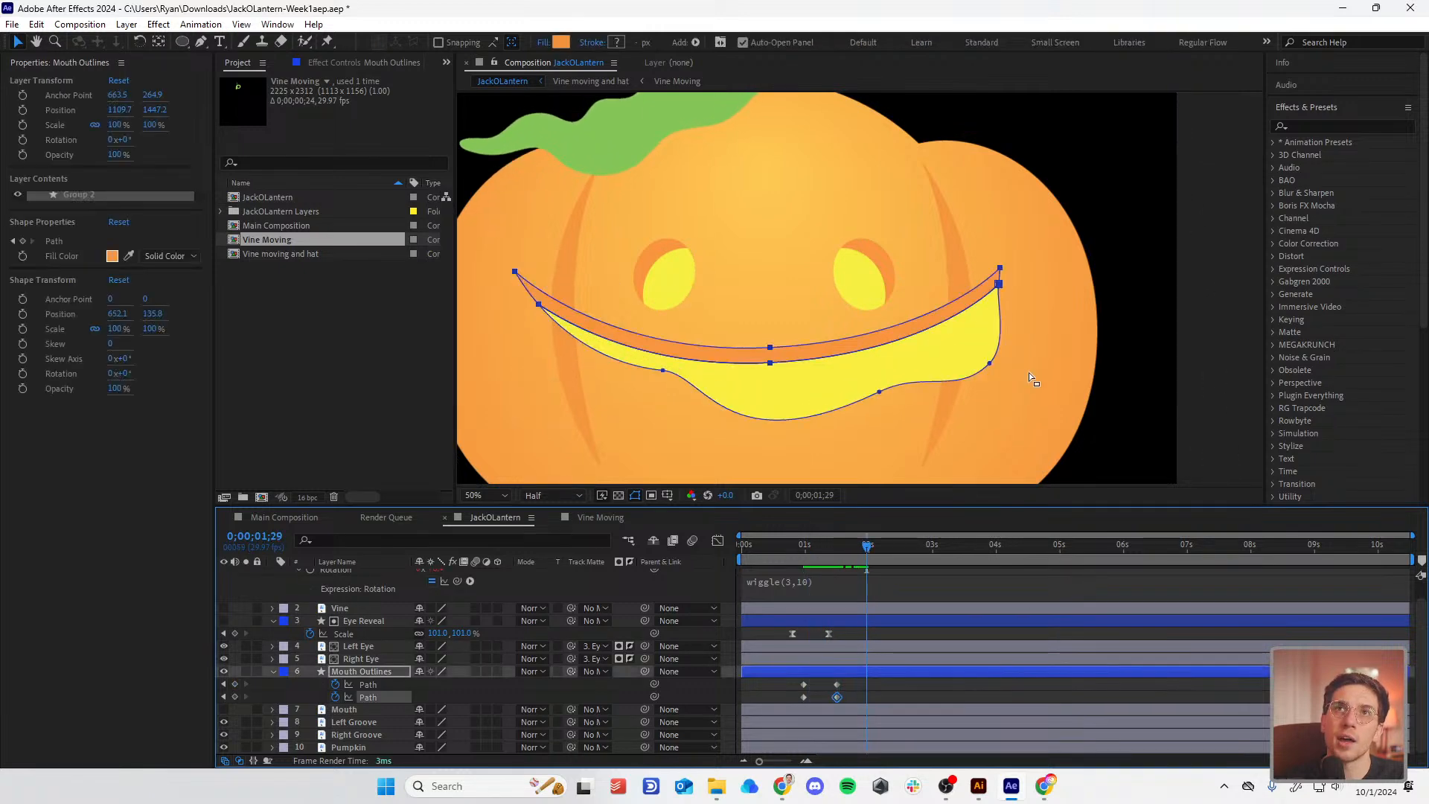
{"action": "left_click_drag", "start_coordinate": [1016, 346], "coordinate": [863, 413]}
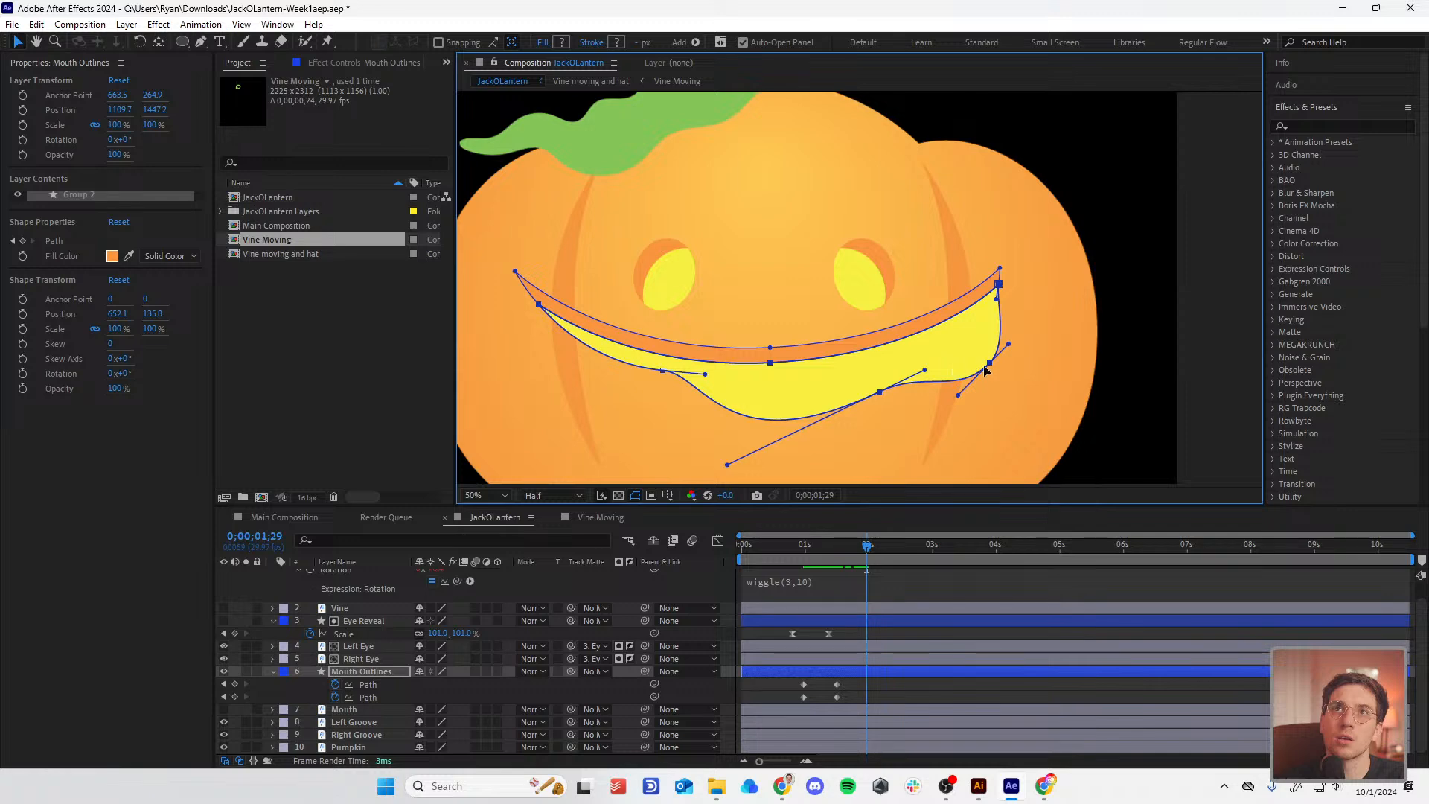
{"action": "left_click_drag", "start_coordinate": [985, 370], "coordinate": [990, 386]}
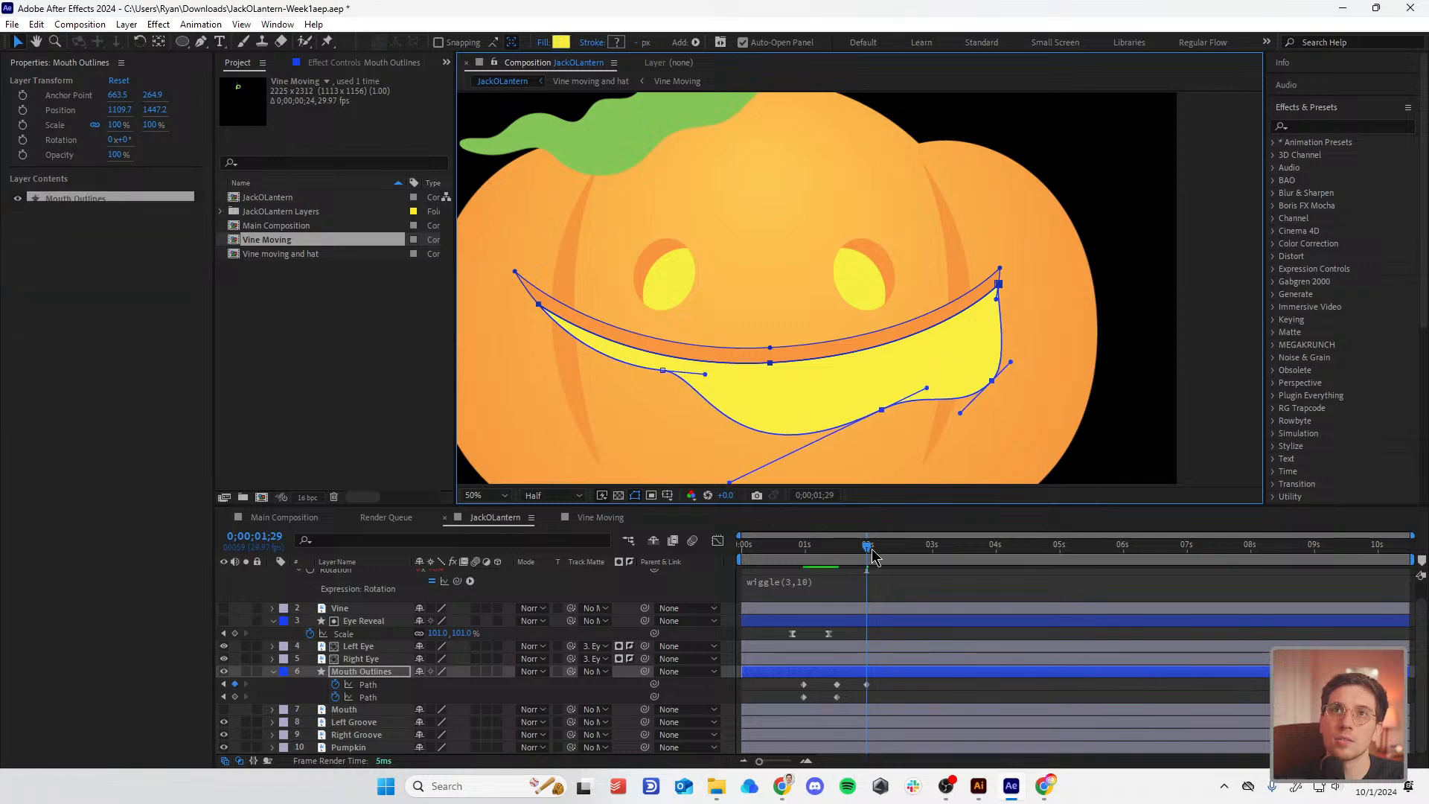
Step: Copy the wobble path keyframes to 0;00;02;11 and 0;00;02;19, then tighten their spacing
{"action": "left_click_drag", "start_coordinate": [873, 557], "coordinate": [895, 556]}
{"action": "left_click", "coordinate": [837, 684]}
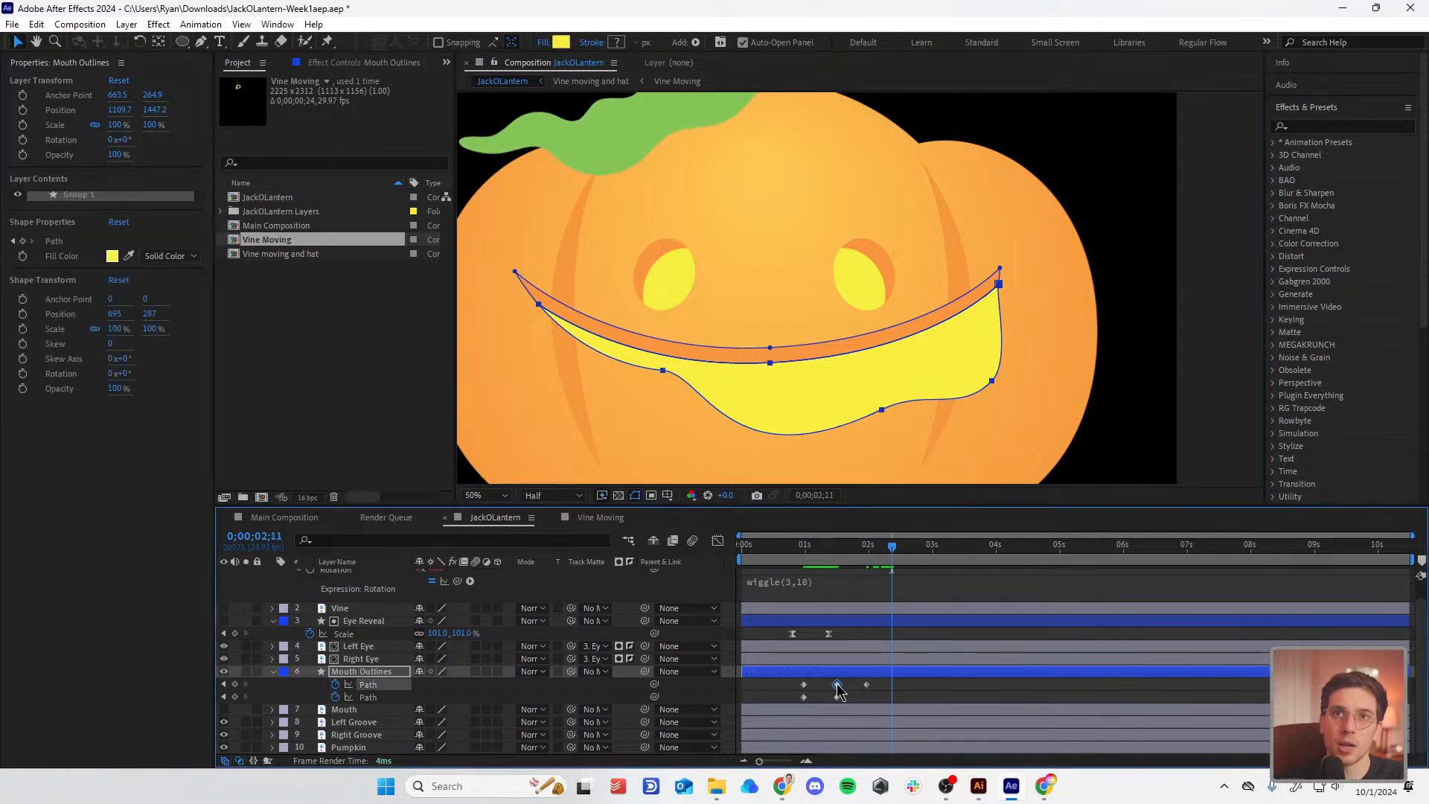
{"action": "key", "text": "ctrl+c"}
{"action": "key", "text": "ctrl+v"}
{"action": "left_click", "coordinate": [903, 686]}
{"action": "left_click_drag", "start_coordinate": [907, 692], "coordinate": [855, 674]}
{"action": "left_click_drag", "start_coordinate": [895, 551], "coordinate": [909, 551]}
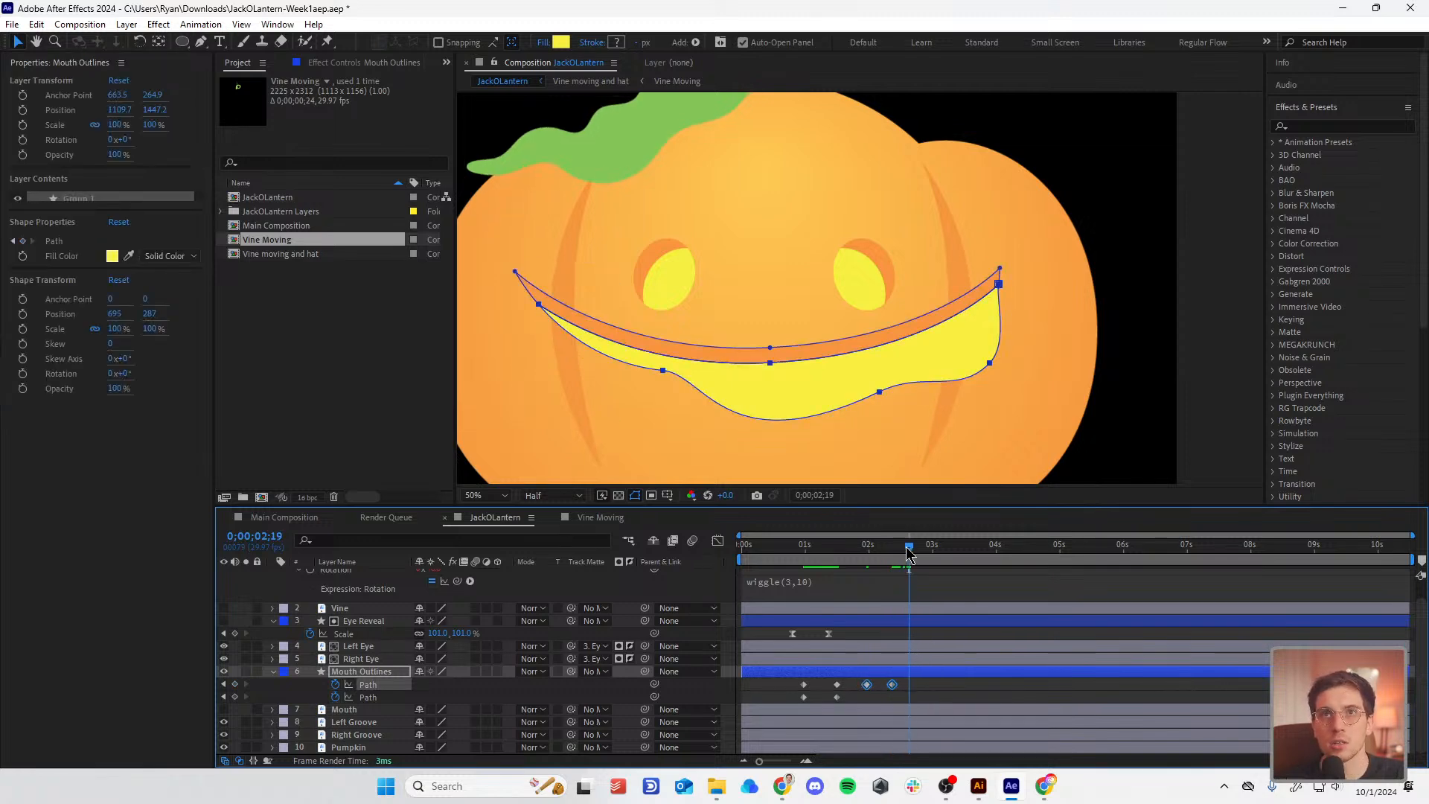
{"action": "key", "text": "ctrl+c"}
{"action": "key", "text": "ctrl+v"}
{"action": "left_click_drag", "start_coordinate": [975, 691], "coordinate": [871, 687]}
Step: Preview the mouth from 0;00;00;21, pull the last keyframe earlier, and paste the wobble keyframes again
{"action": "left_click", "coordinate": [786, 554]}
{"action": "key", "text": "space"}
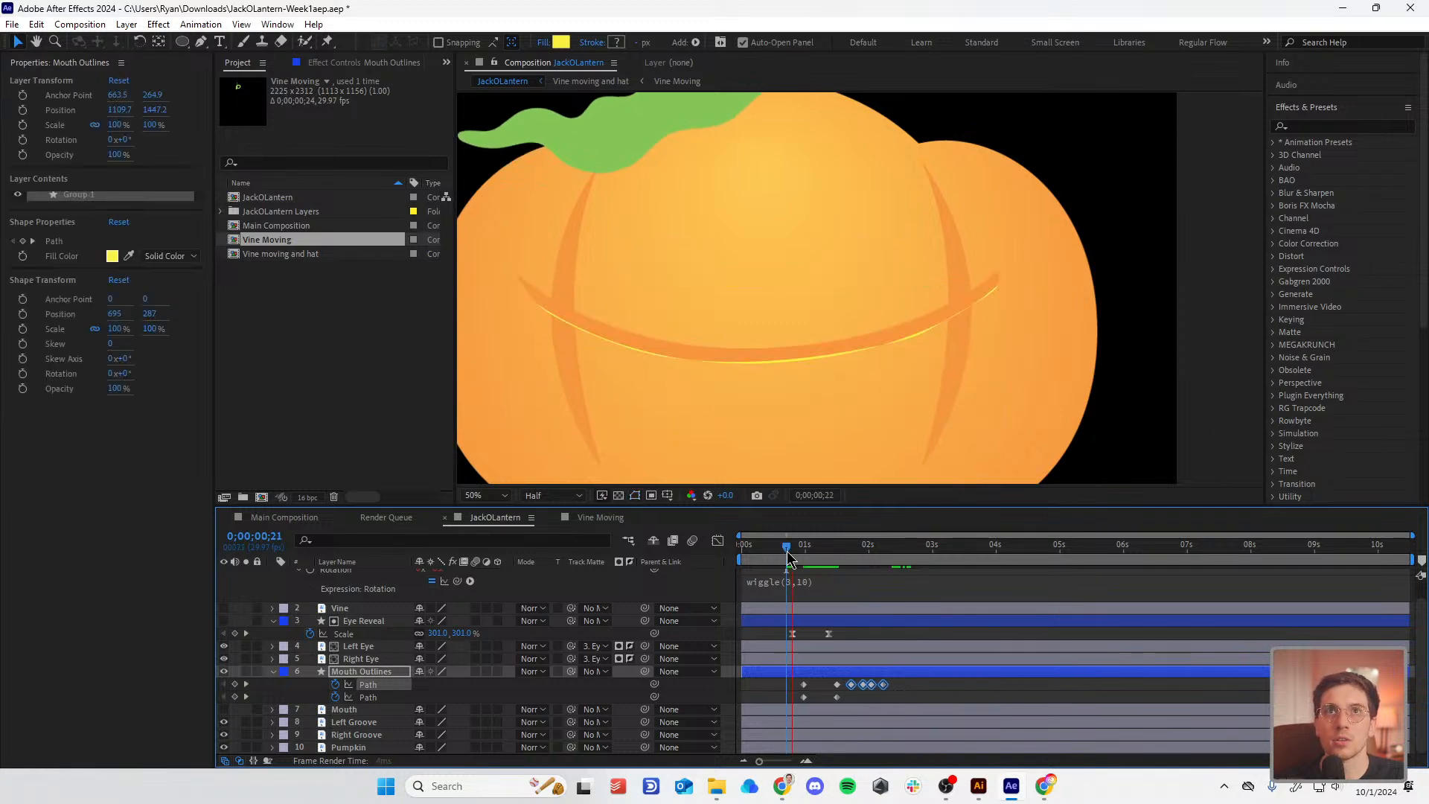
{"action": "key", "text": "space"}
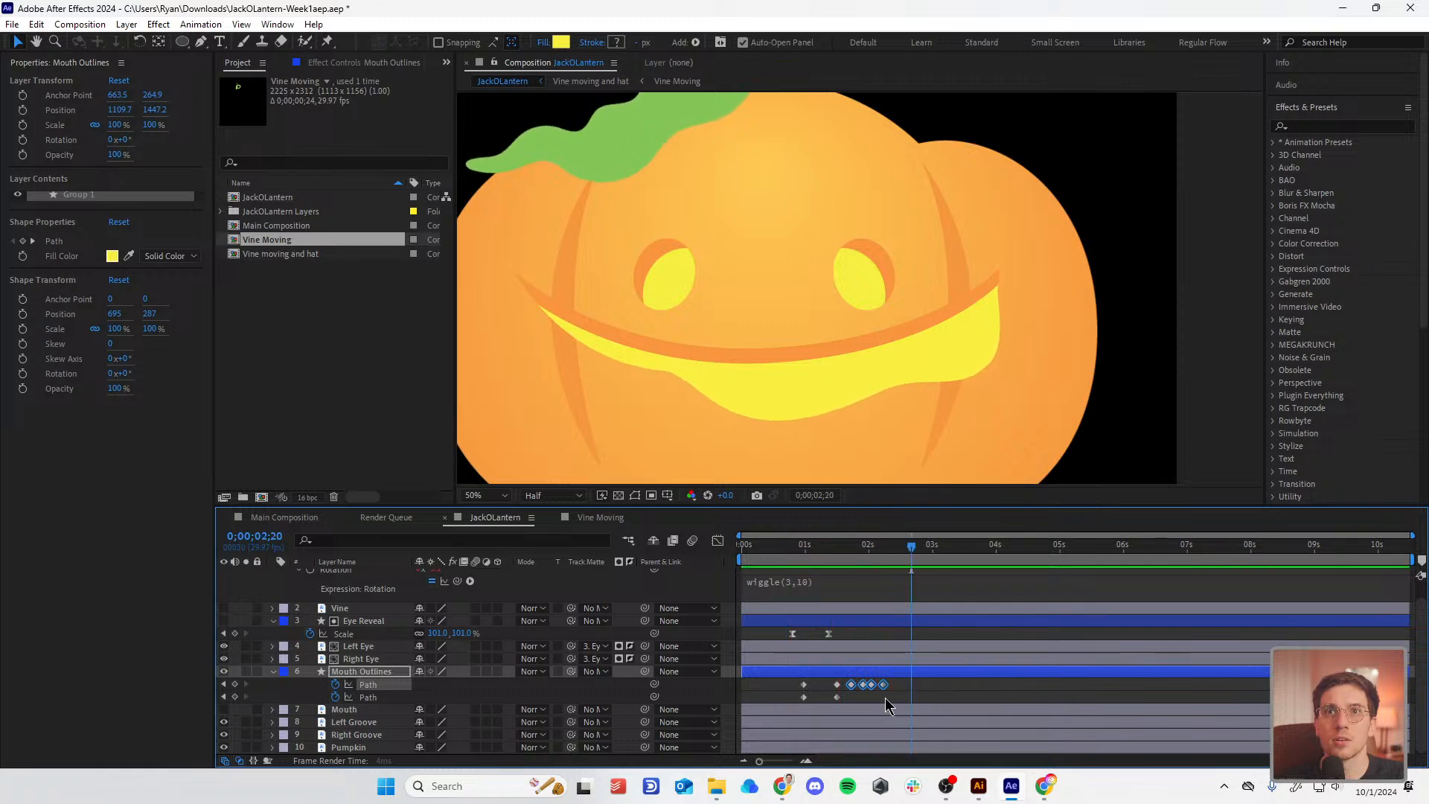
{"action": "left_click_drag", "start_coordinate": [881, 687], "coordinate": [872, 693]}
{"action": "key", "text": "ctrl+c"}
{"action": "key", "text": "ctrl+v"}
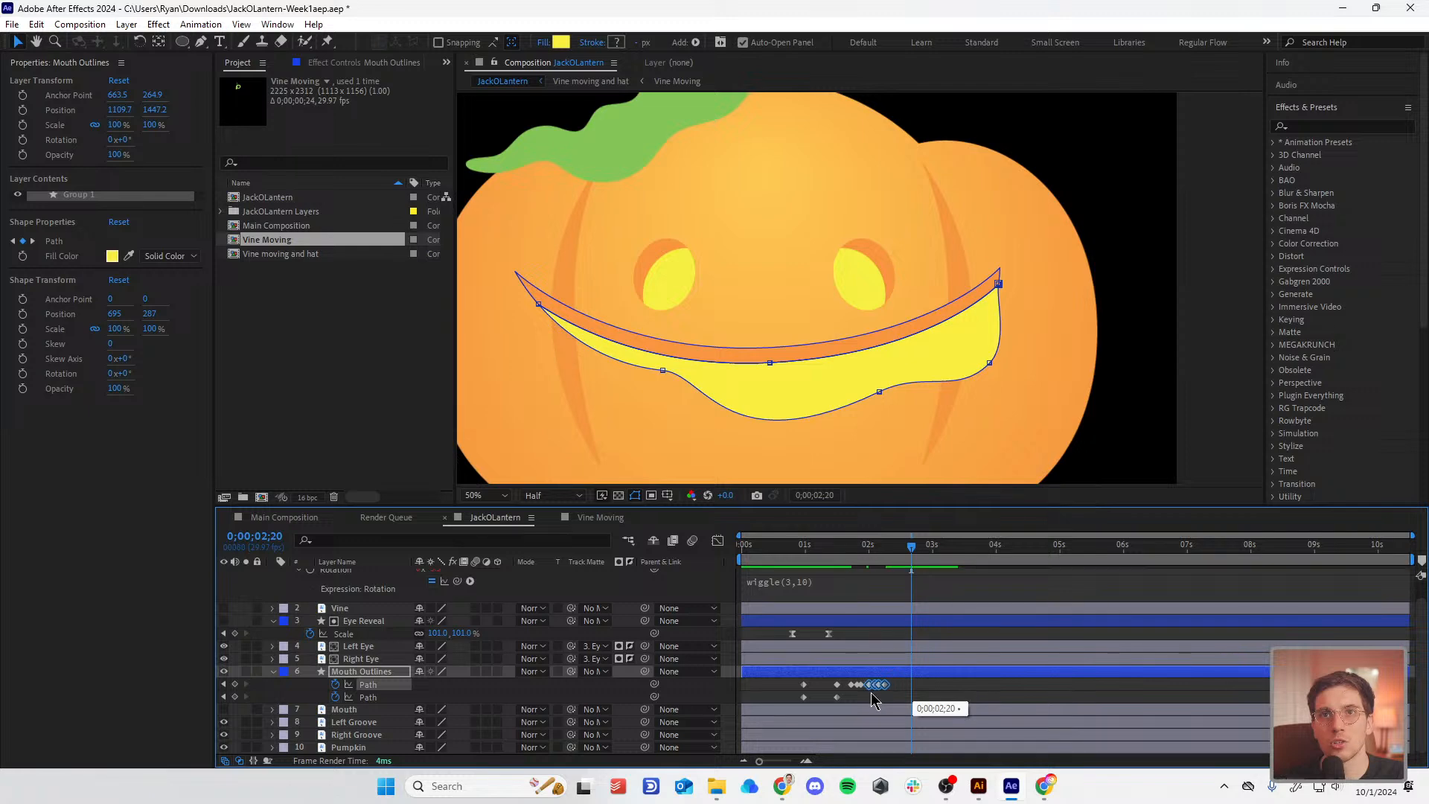
{"action": "left_click", "coordinate": [838, 554]}
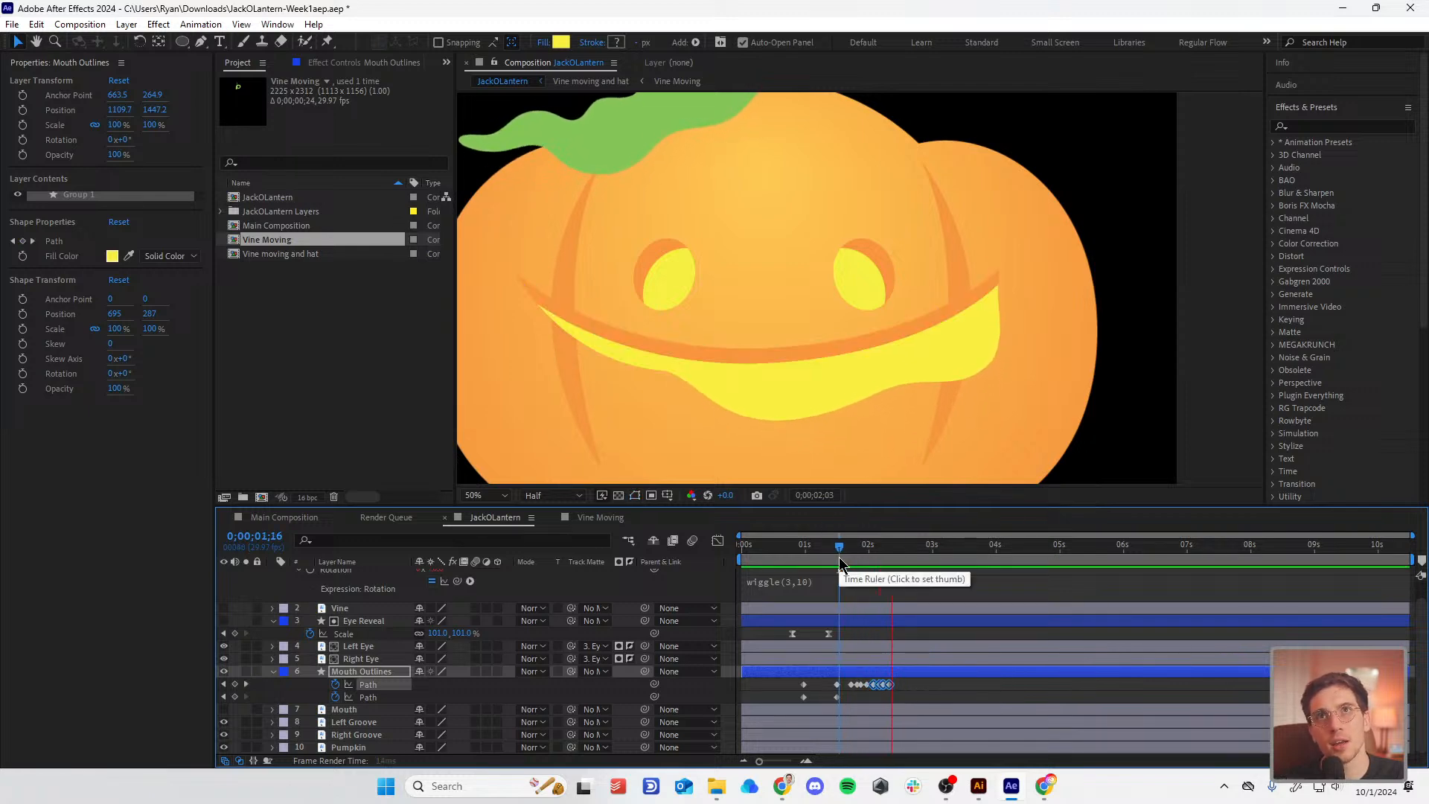
{"action": "key", "text": "space"}
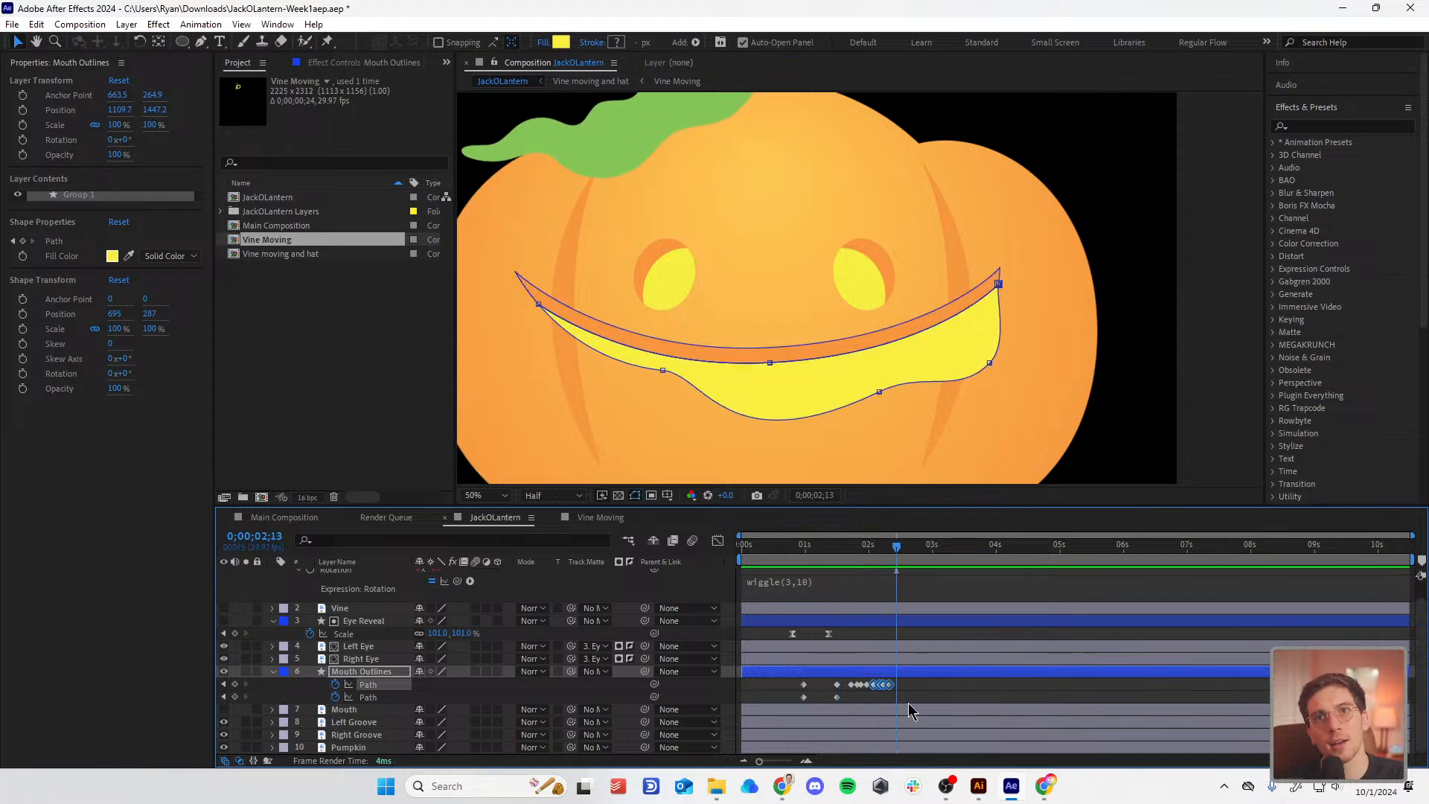
Step: Preview from 0;00;01;16 and push the last mouth path keyframe slightly later
{"action": "left_click_drag", "start_coordinate": [911, 711], "coordinate": [842, 674]}
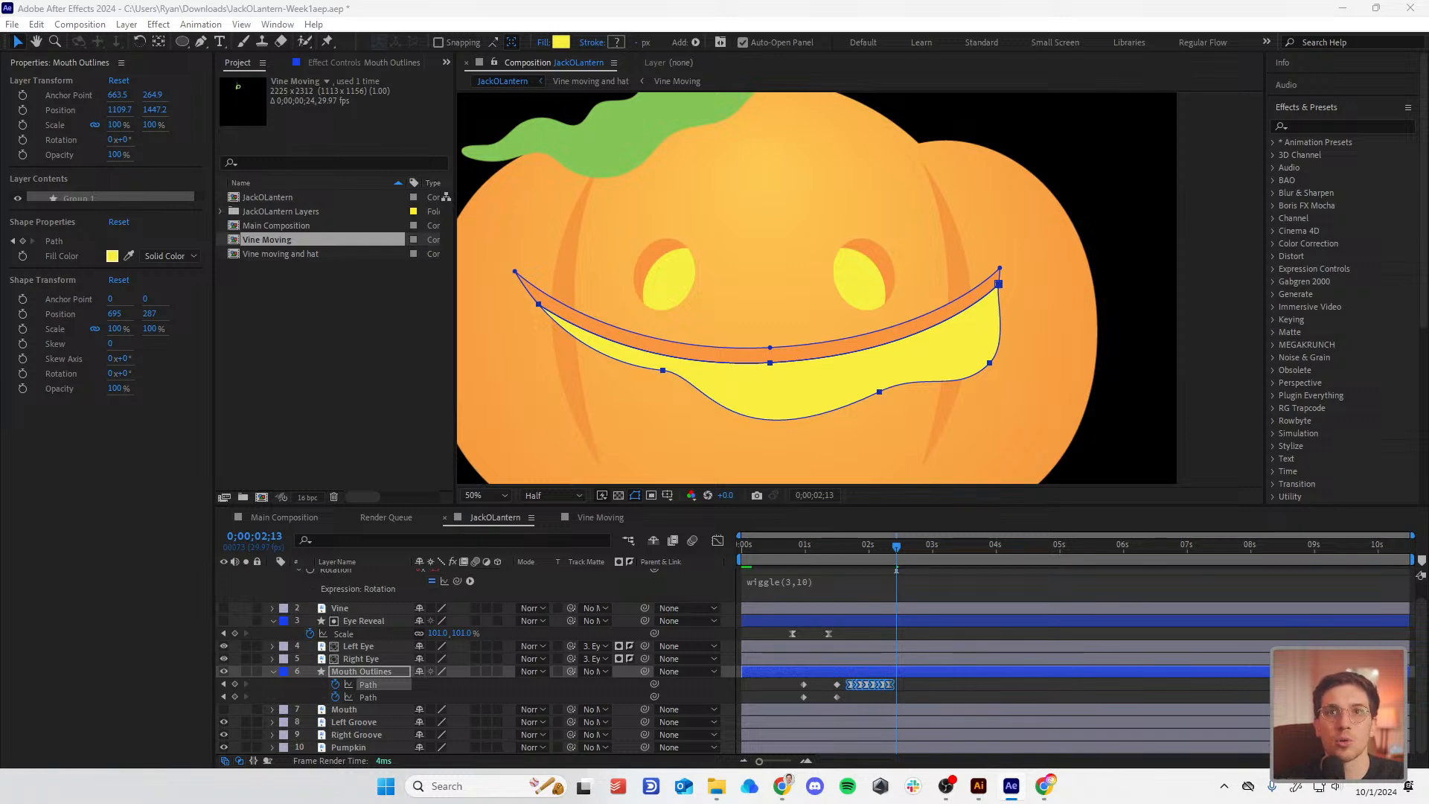
{"action": "right_click", "coordinate": [867, 684]}
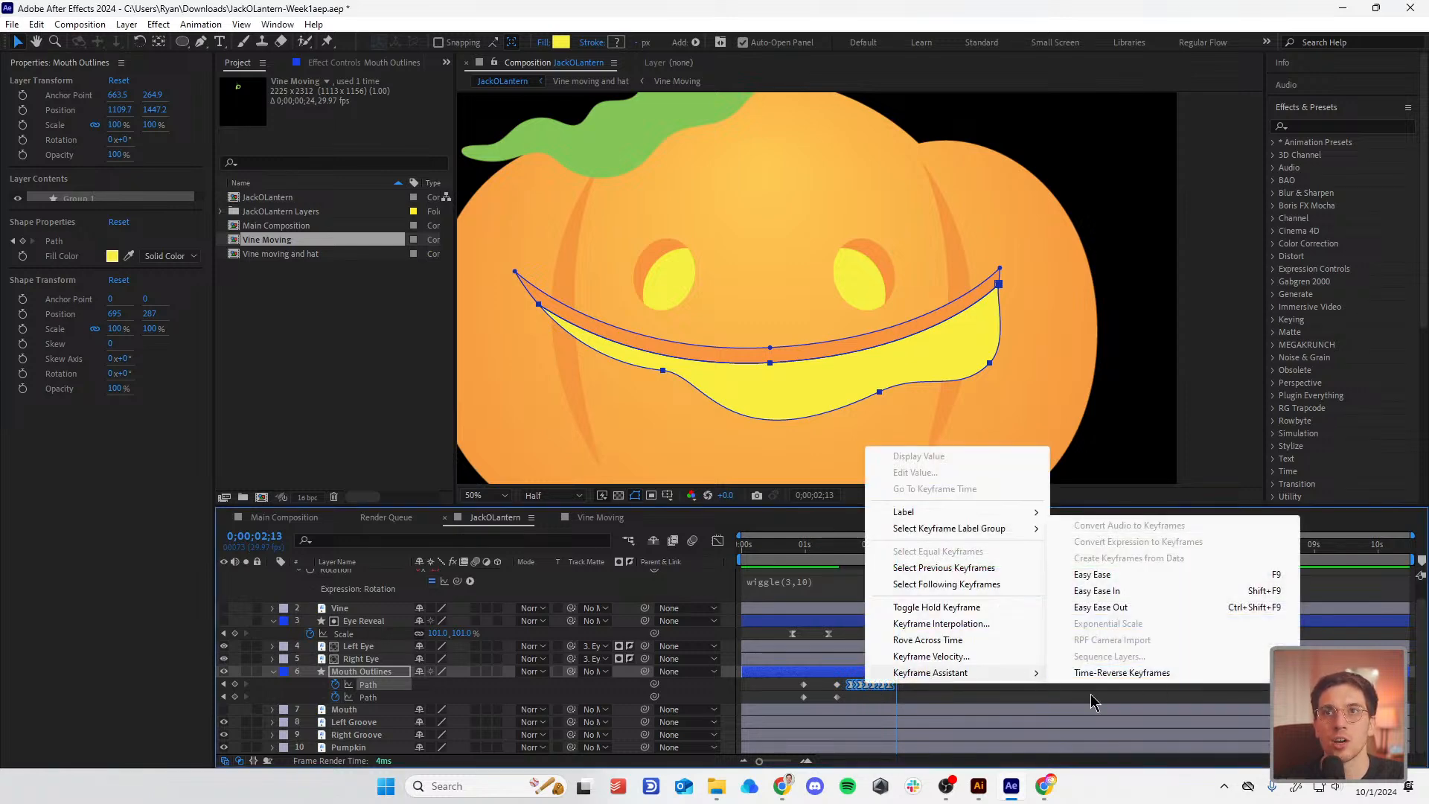
{"action": "left_click", "coordinate": [958, 691]}
{"action": "left_click", "coordinate": [840, 542]}
{"action": "key", "text": "space"}
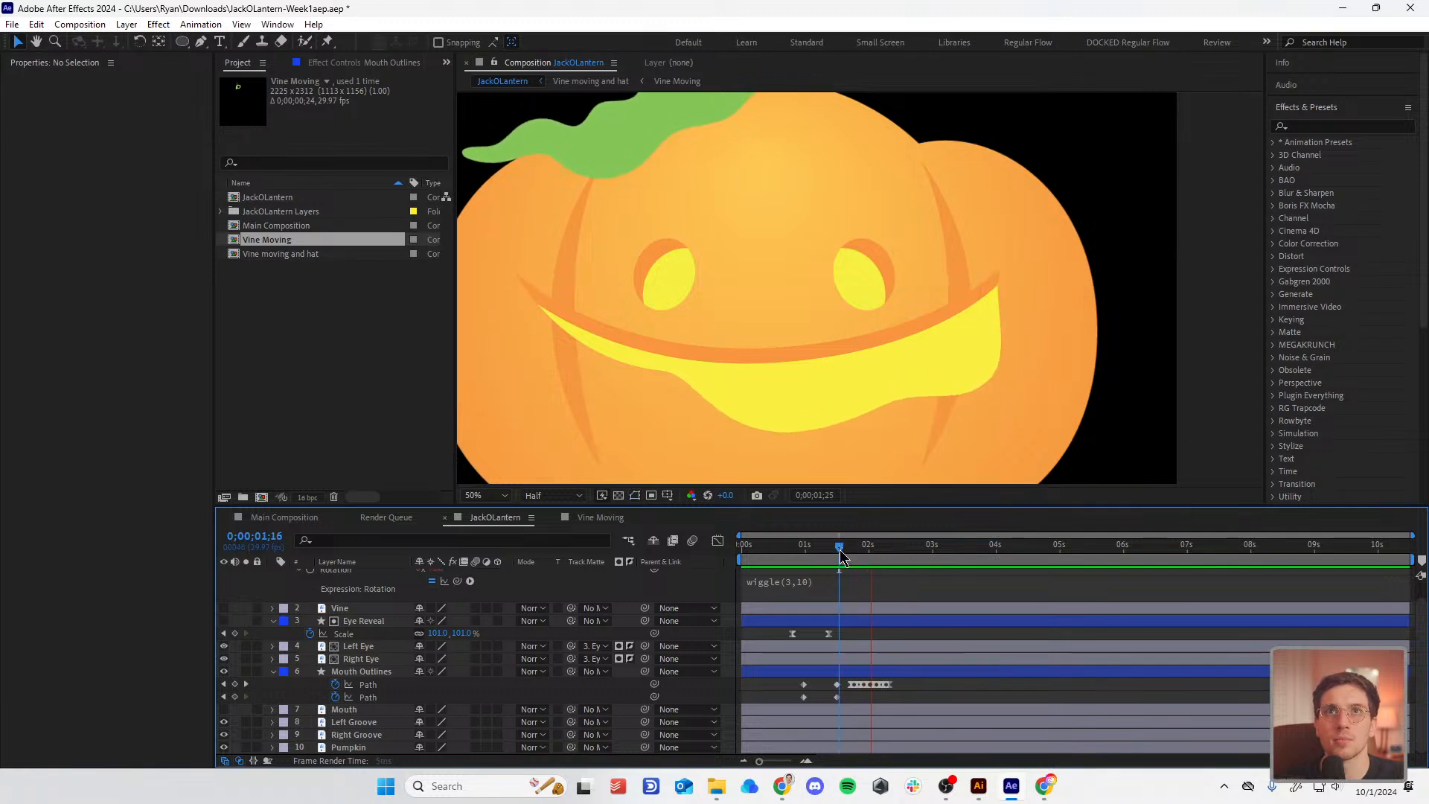
{"action": "key", "text": "space"}
{"action": "mouse_move", "coordinate": [888, 685]}
{"action": "left_mouse_down"}
{"action": "mouse_move", "coordinate": [906, 684]}
{"action": "mouse_move", "coordinate": [836, 681]}
{"action": "mouse_move", "coordinate": [890, 685]}
{"action": "left_mouse_up"}
{"action": "left_click_drag", "start_coordinate": [834, 554], "coordinate": [804, 574]}
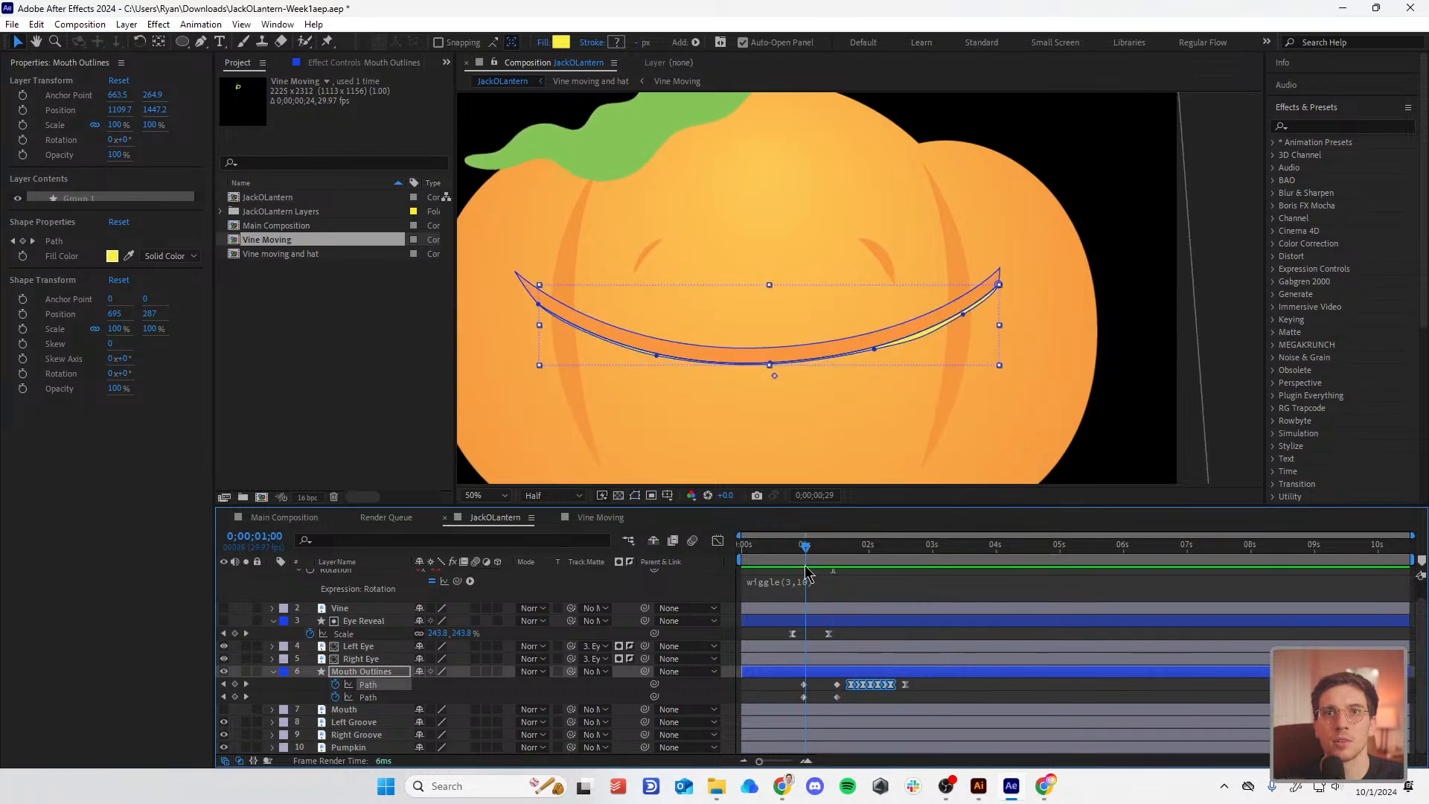
{"action": "left_click", "coordinate": [828, 689]}
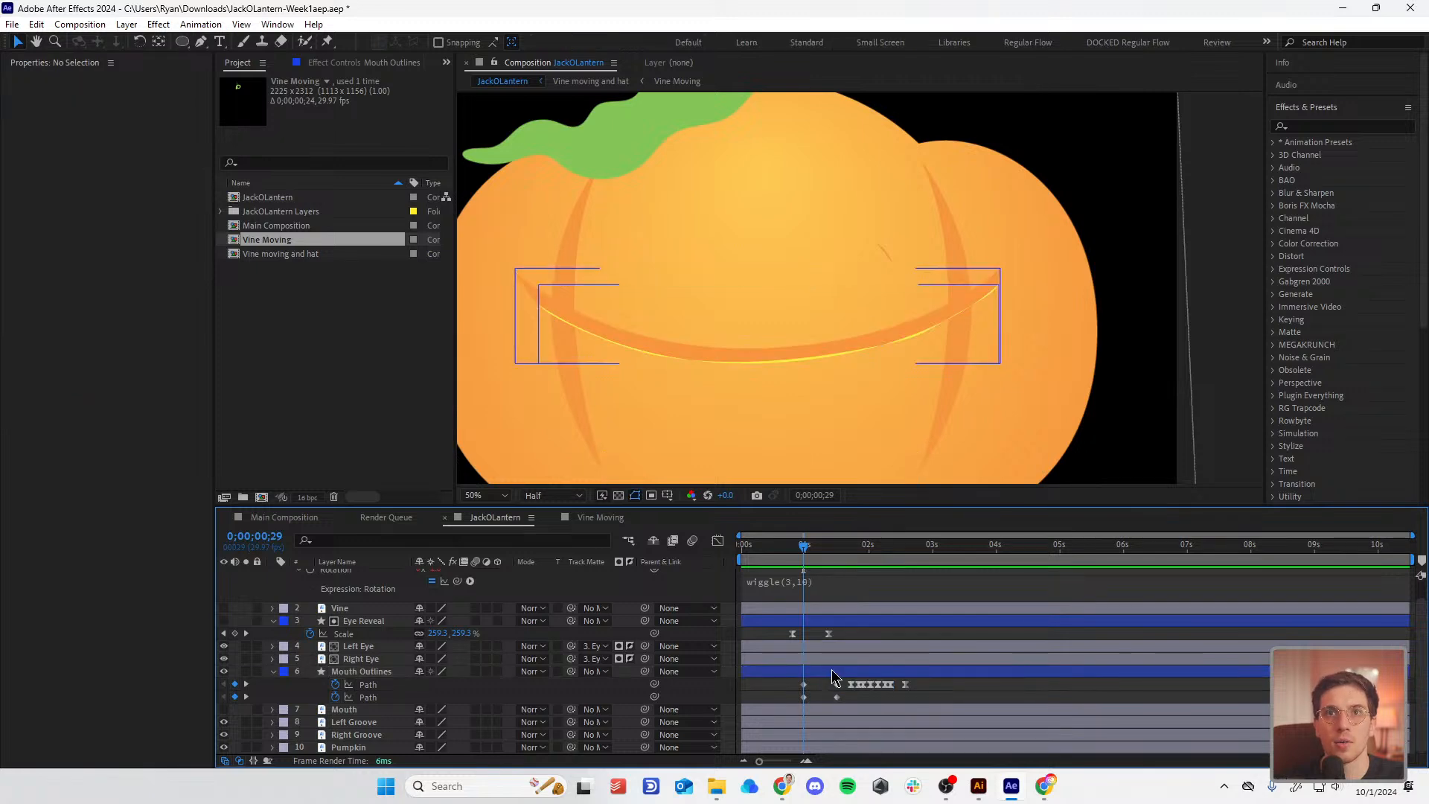
Step: Apply the Linear Wipe effect to the Mouth Outlines layer
{"action": "left_click", "coordinate": [1303, 126]}
{"action": "type", "text": "linear"}
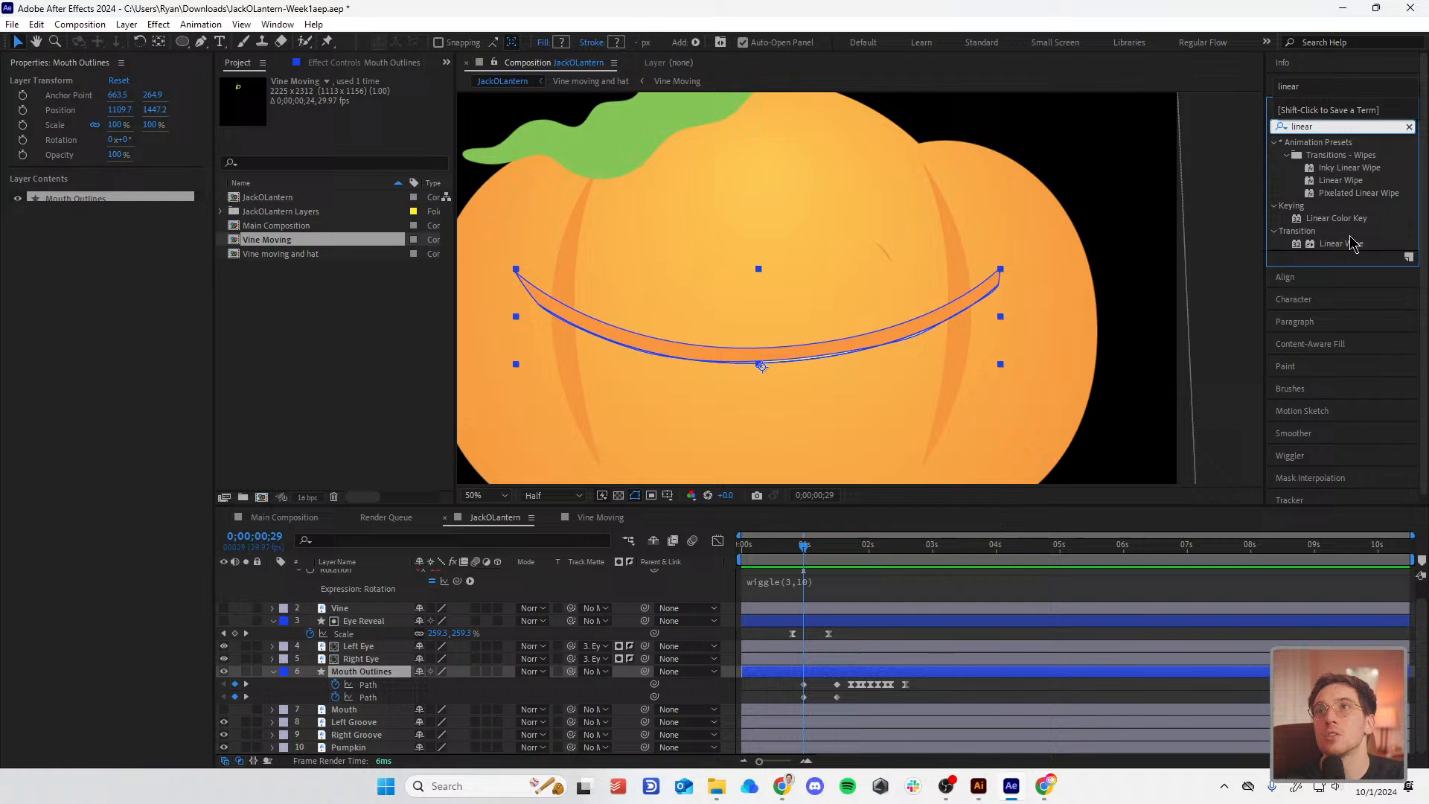
{"action": "left_click_drag", "start_coordinate": [1339, 244], "coordinate": [791, 671]}
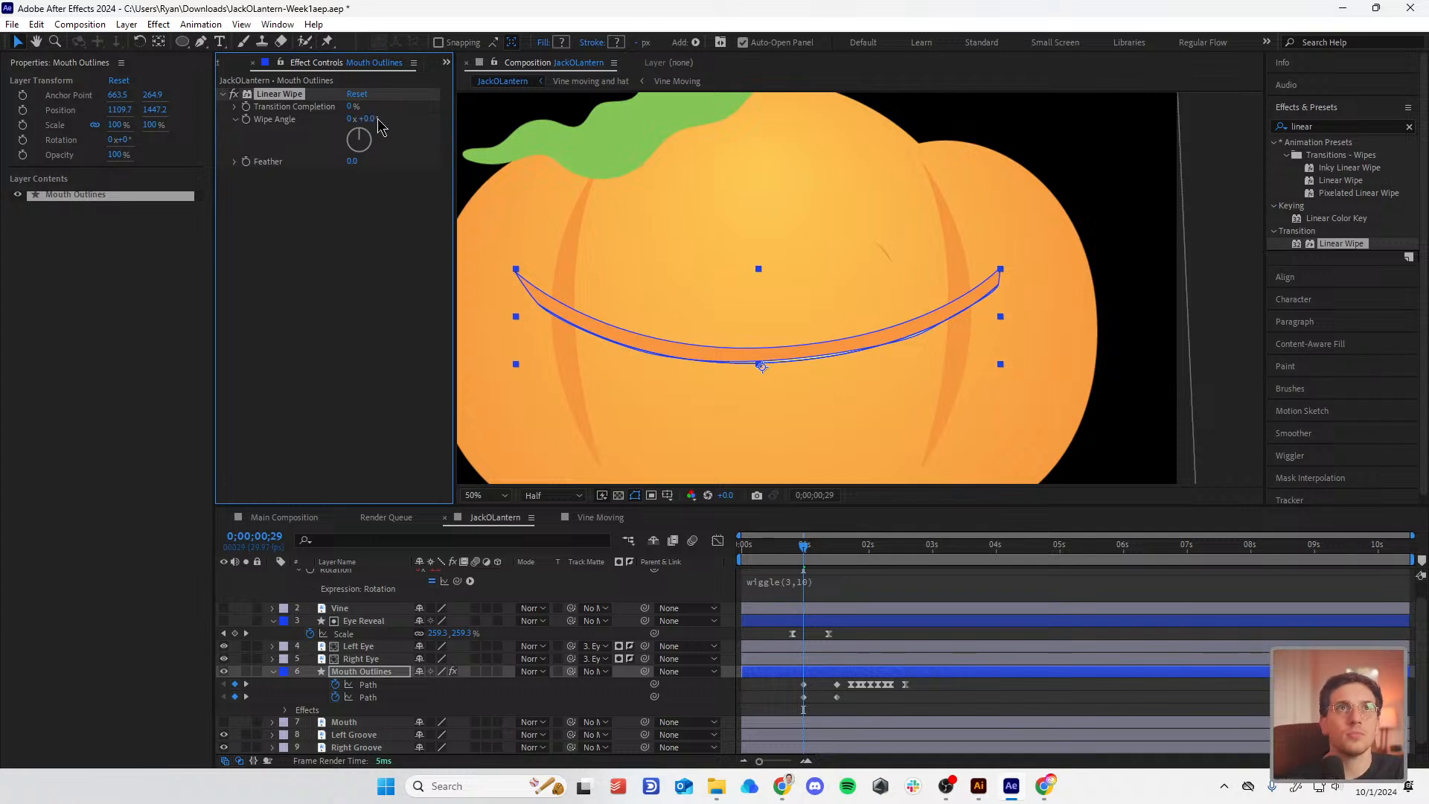
Step: Keyframe Linear Wipe's Transition Completion from 55% down to 0%
{"action": "left_click_drag", "start_coordinate": [353, 107], "coordinate": [387, 108]}
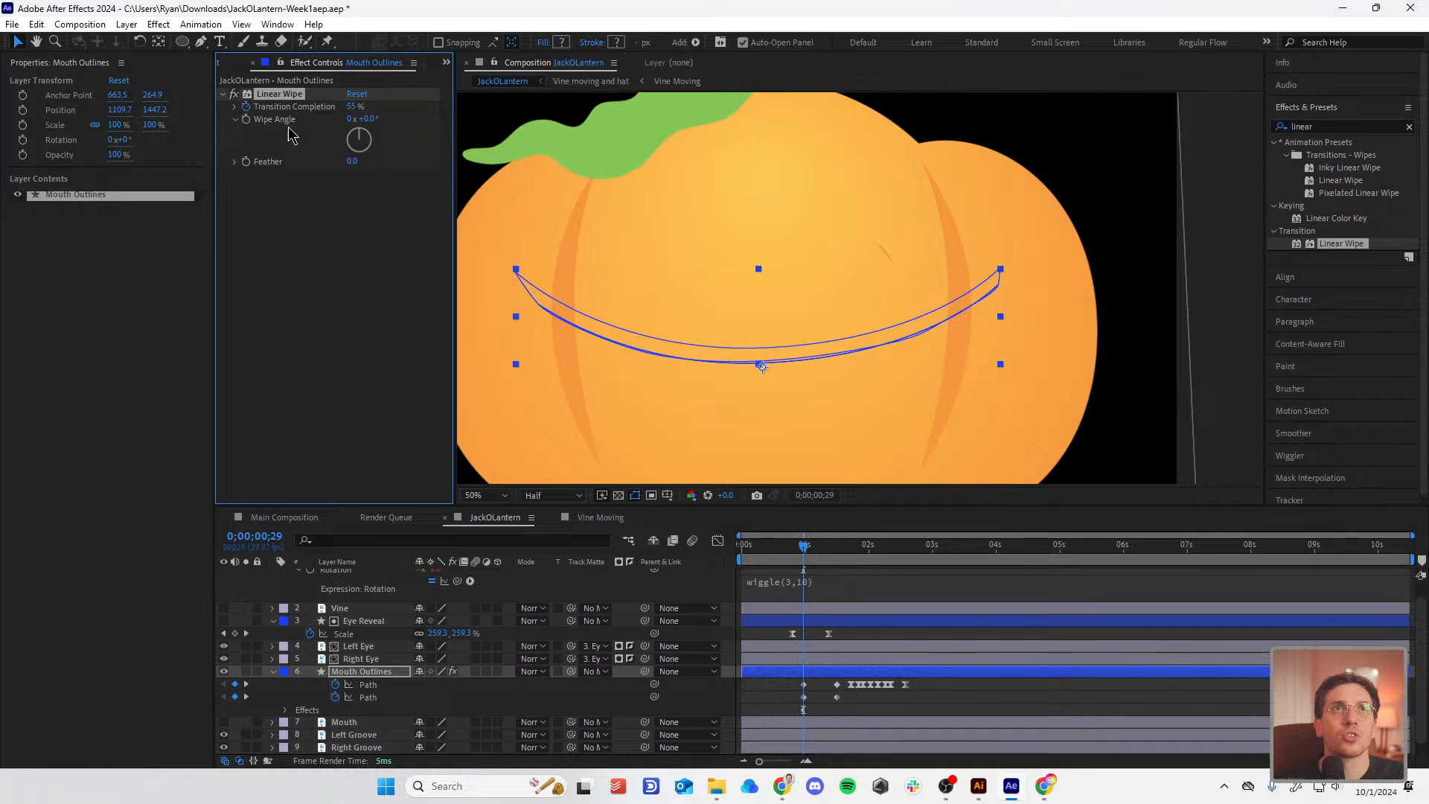
{"action": "key", "text": "u"}
{"action": "key", "text": "u"}
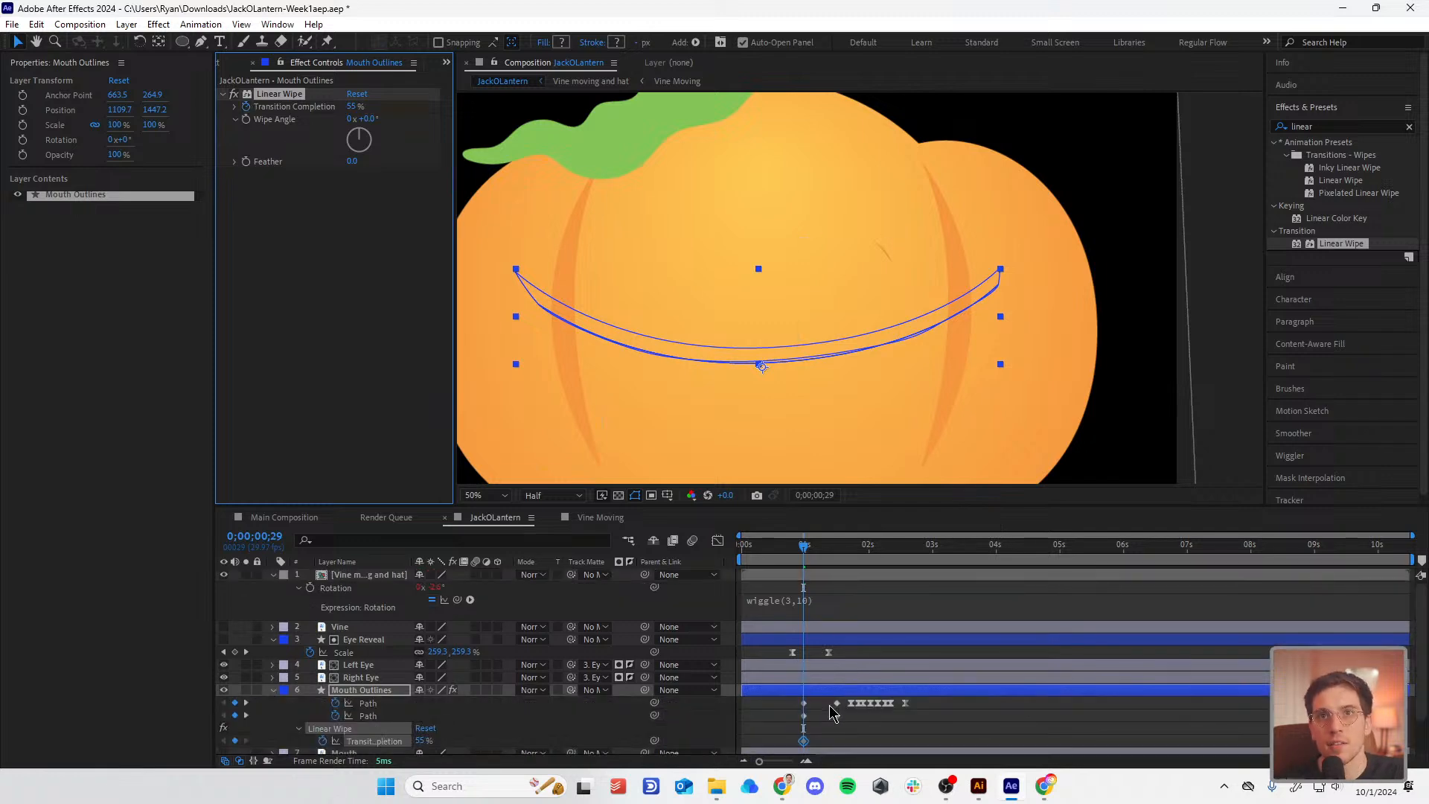
{"action": "left_click", "coordinate": [803, 742]}
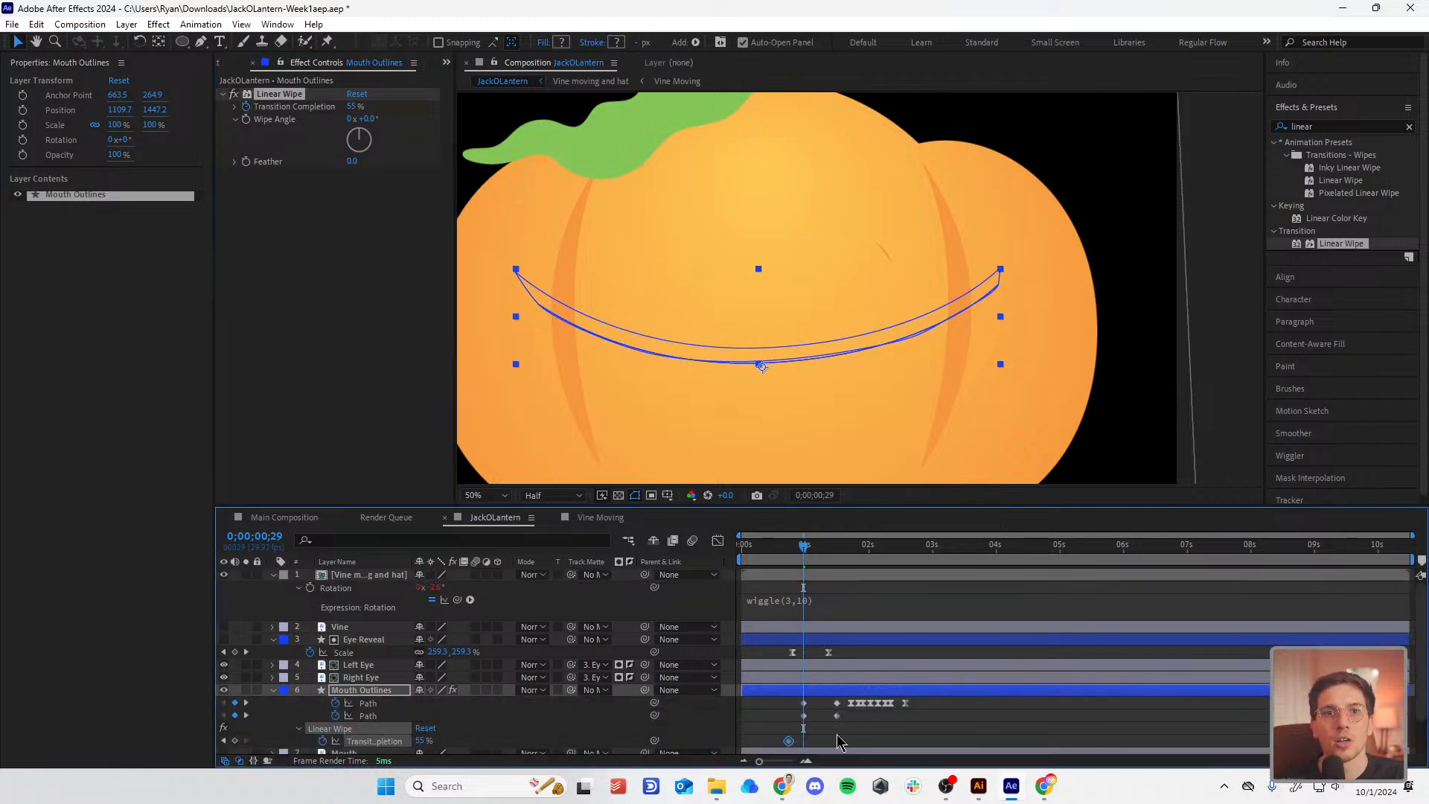
{"action": "left_click_drag", "start_coordinate": [354, 109], "coordinate": [344, 119]}
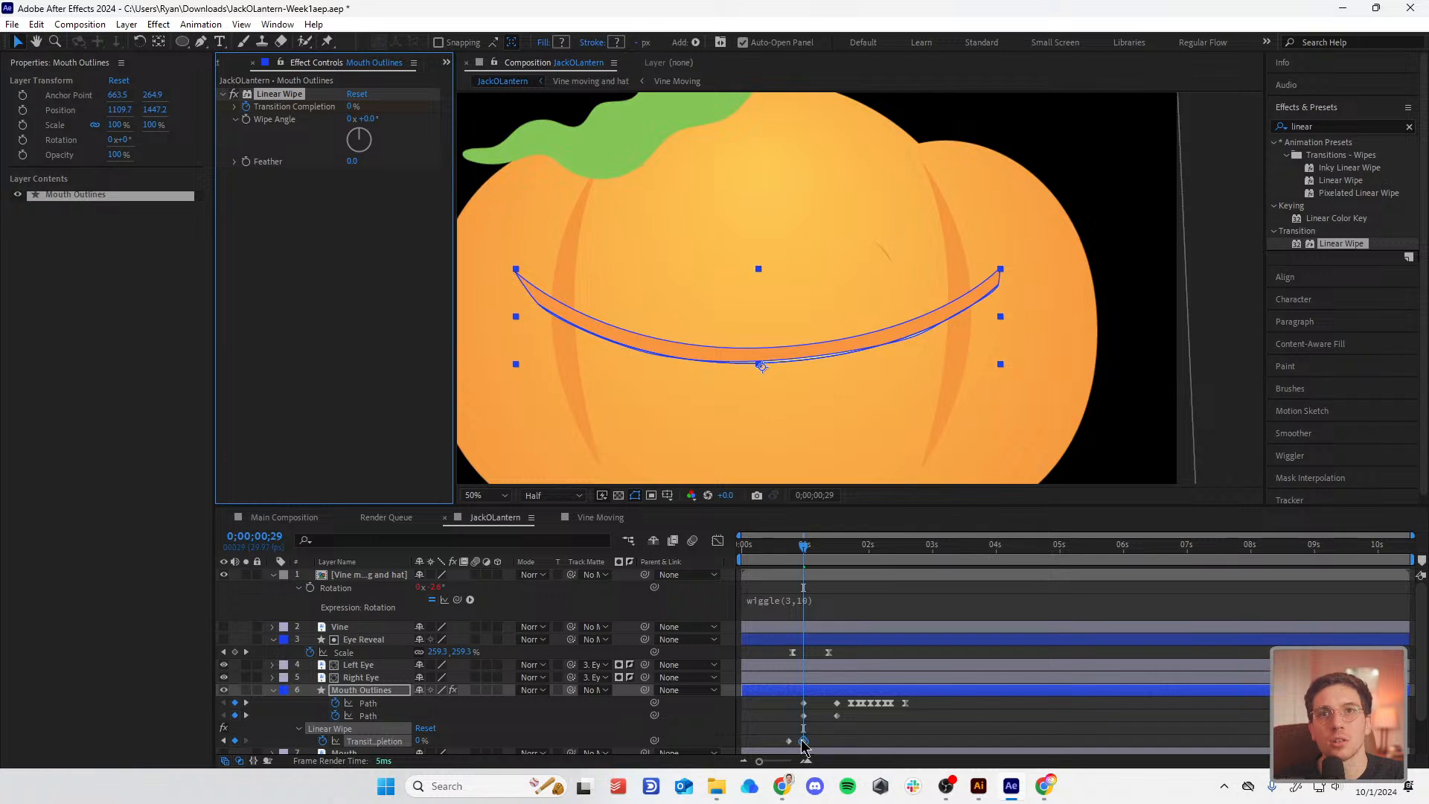
{"action": "left_click_drag", "start_coordinate": [803, 742], "coordinate": [812, 742]}
Step: Preview the wipe and move its second keyframe later in time
{"action": "left_click", "coordinate": [786, 547]}
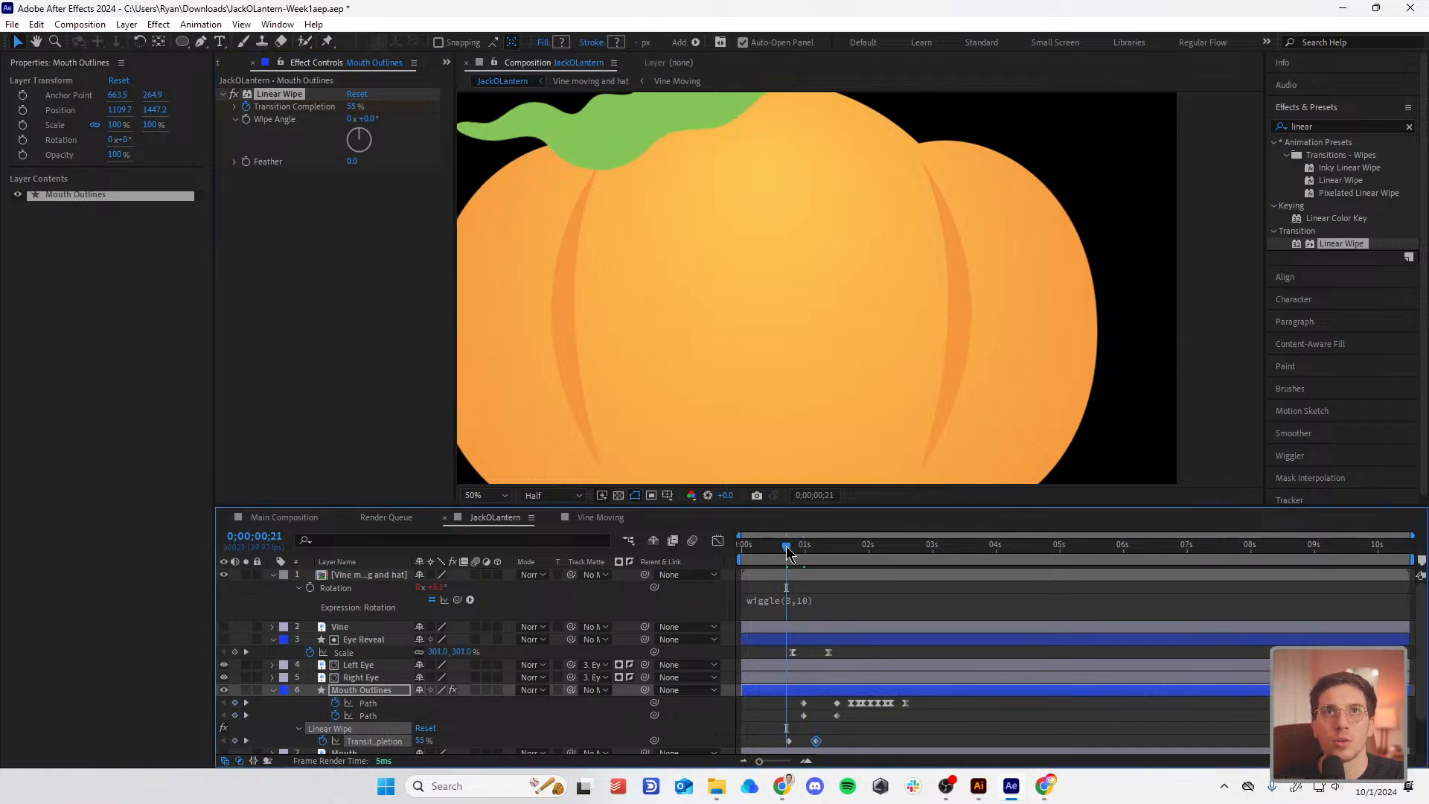
{"action": "key", "text": "space"}
{"action": "key", "text": "space"}
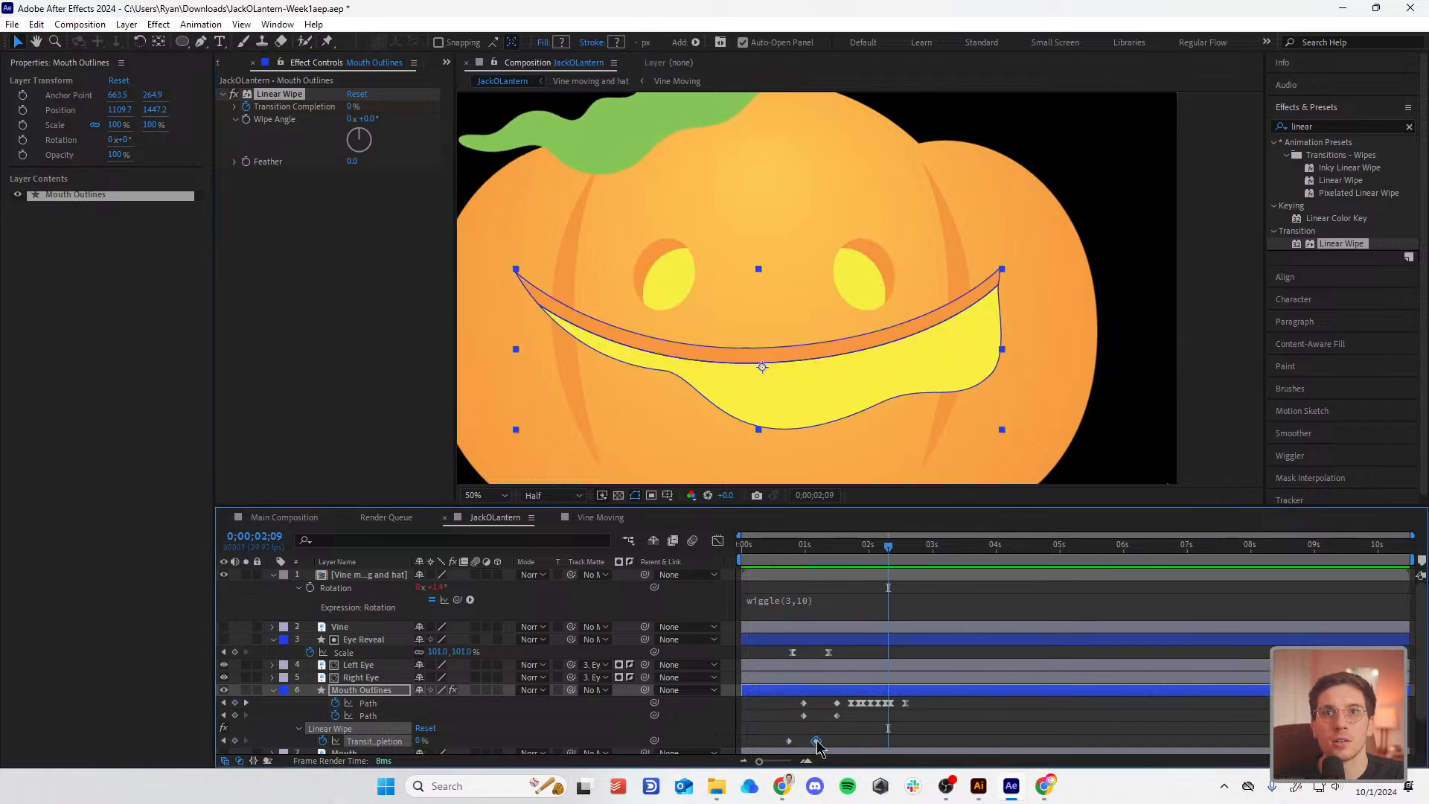
{"action": "left_click_drag", "start_coordinate": [815, 742], "coordinate": [832, 741]}
{"action": "left_click_drag", "start_coordinate": [787, 693], "coordinate": [822, 716]}
{"action": "key", "text": "ctrl+z"}
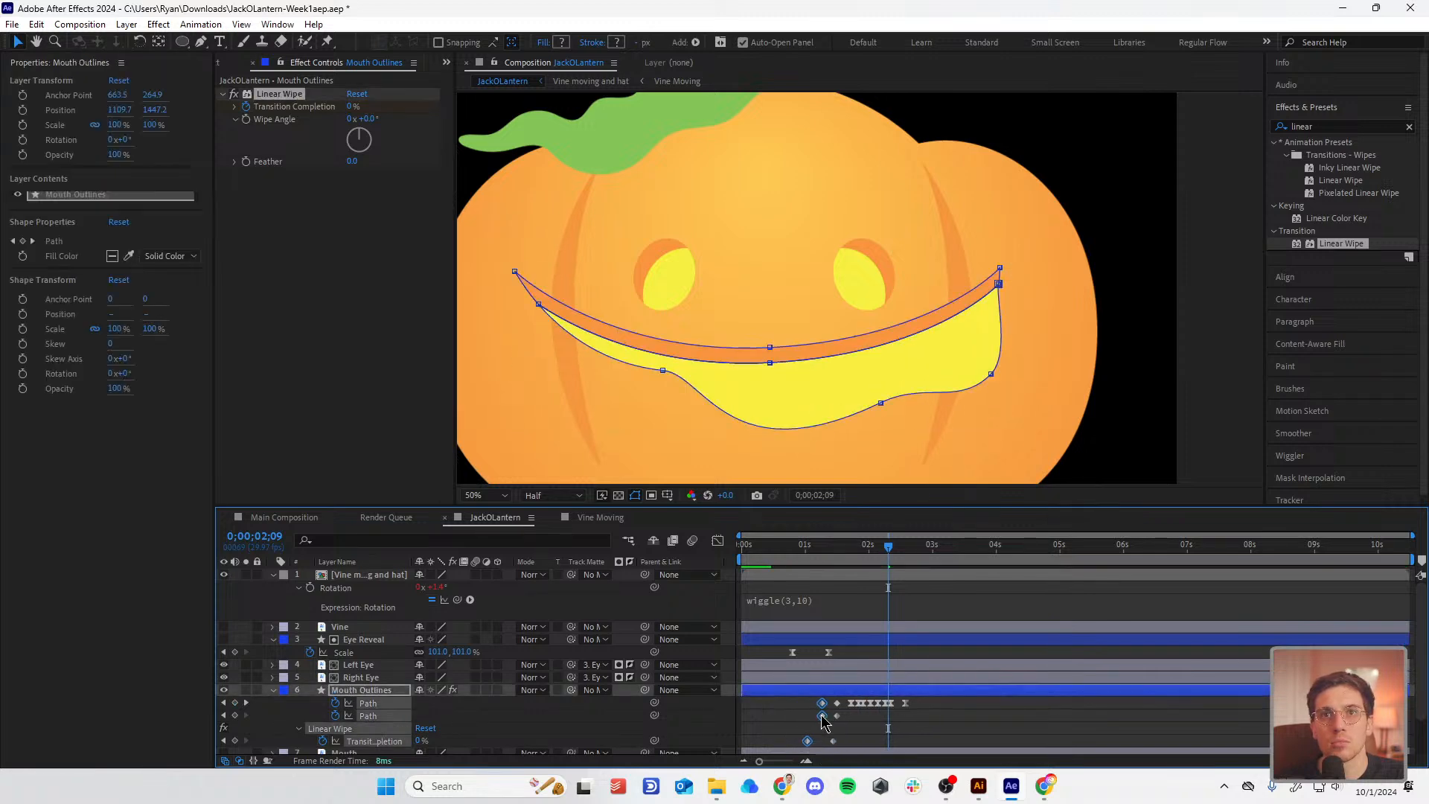
Step: Apply Easy Ease to the selected path and wipe keyframes
{"action": "right_click", "coordinate": [823, 701]}
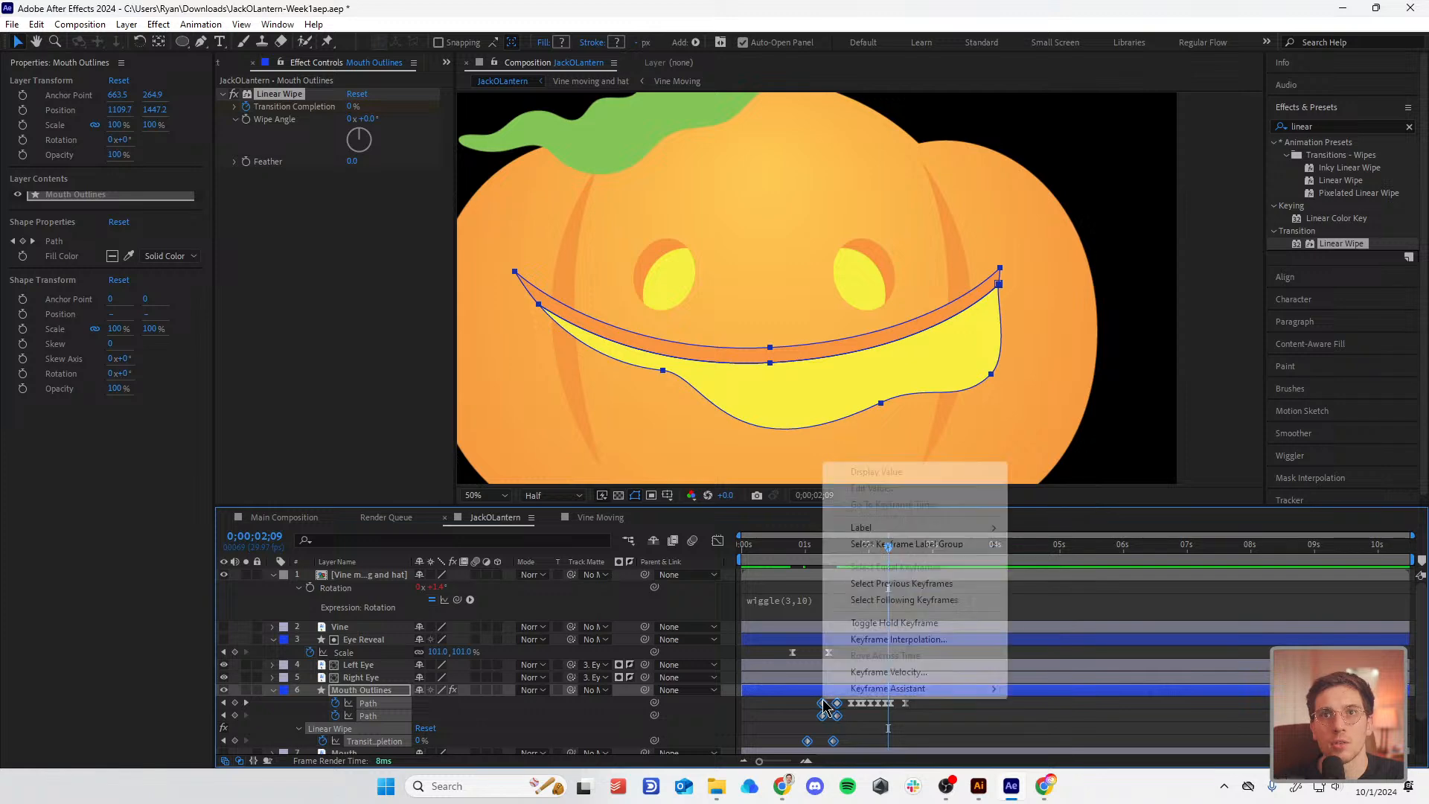
{"action": "mouse_move", "coordinate": [881, 688]}
{"action": "left_click", "coordinate": [1066, 593]}
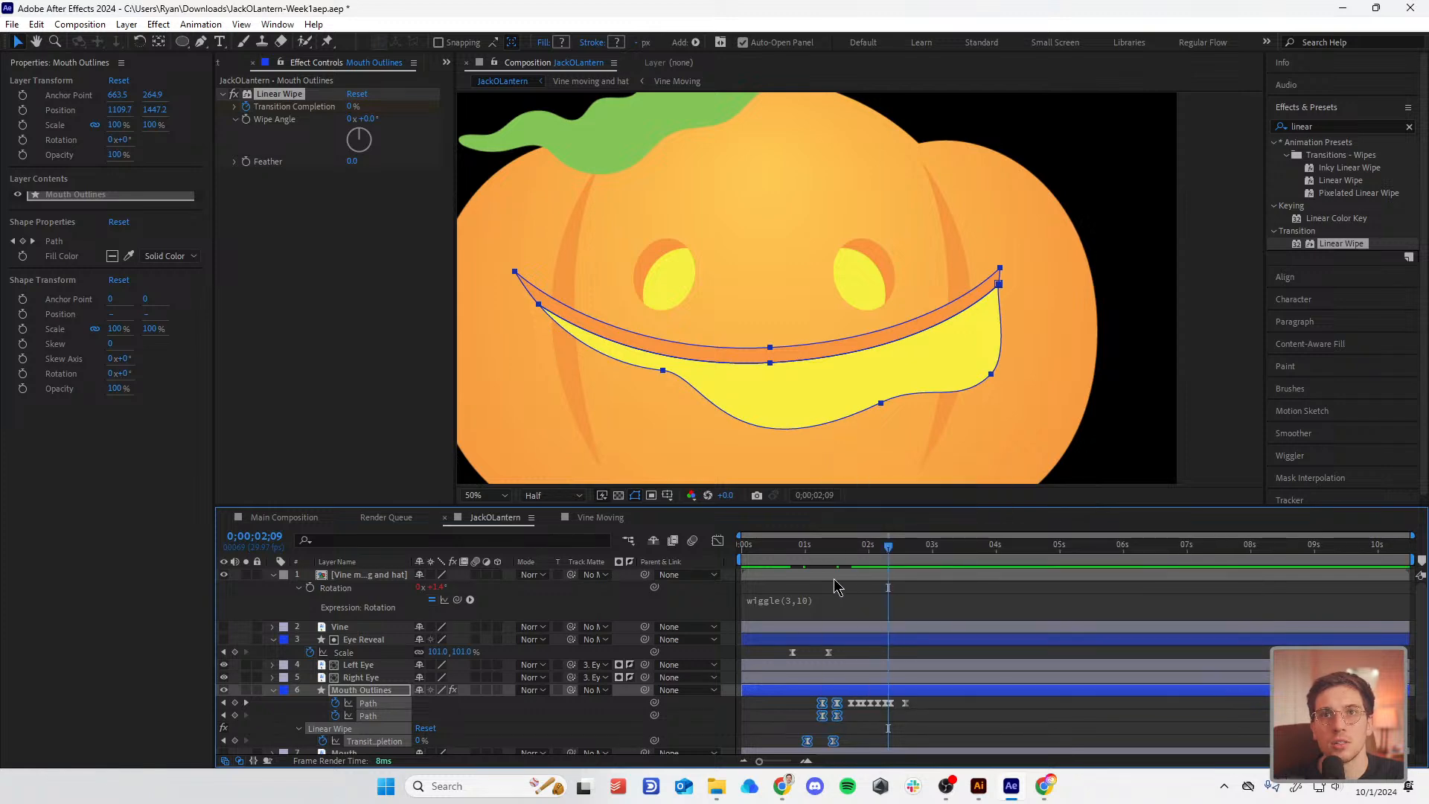
{"action": "key", "text": "Home"}
{"action": "key", "text": "comma"}
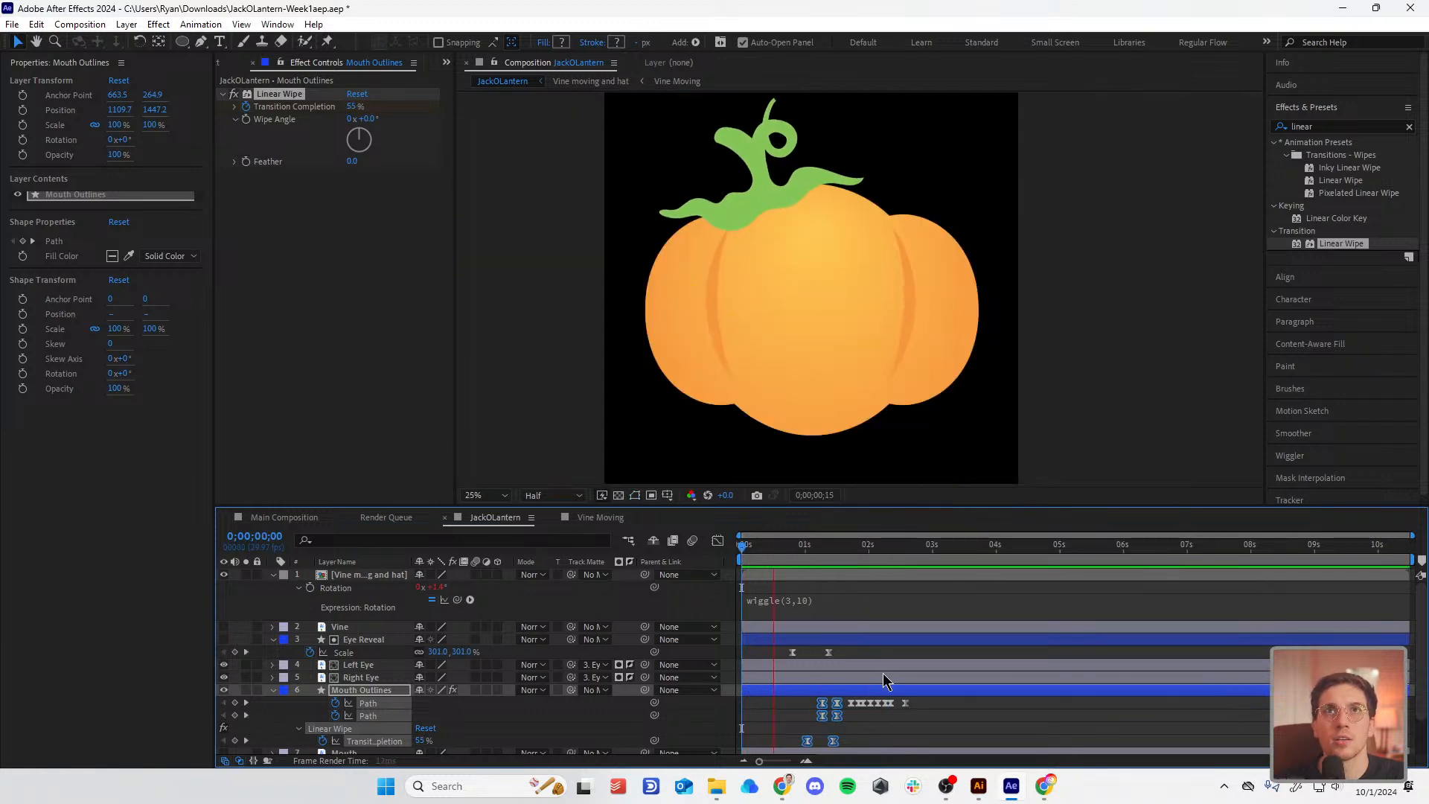
{"action": "left_click", "coordinate": [784, 547]}
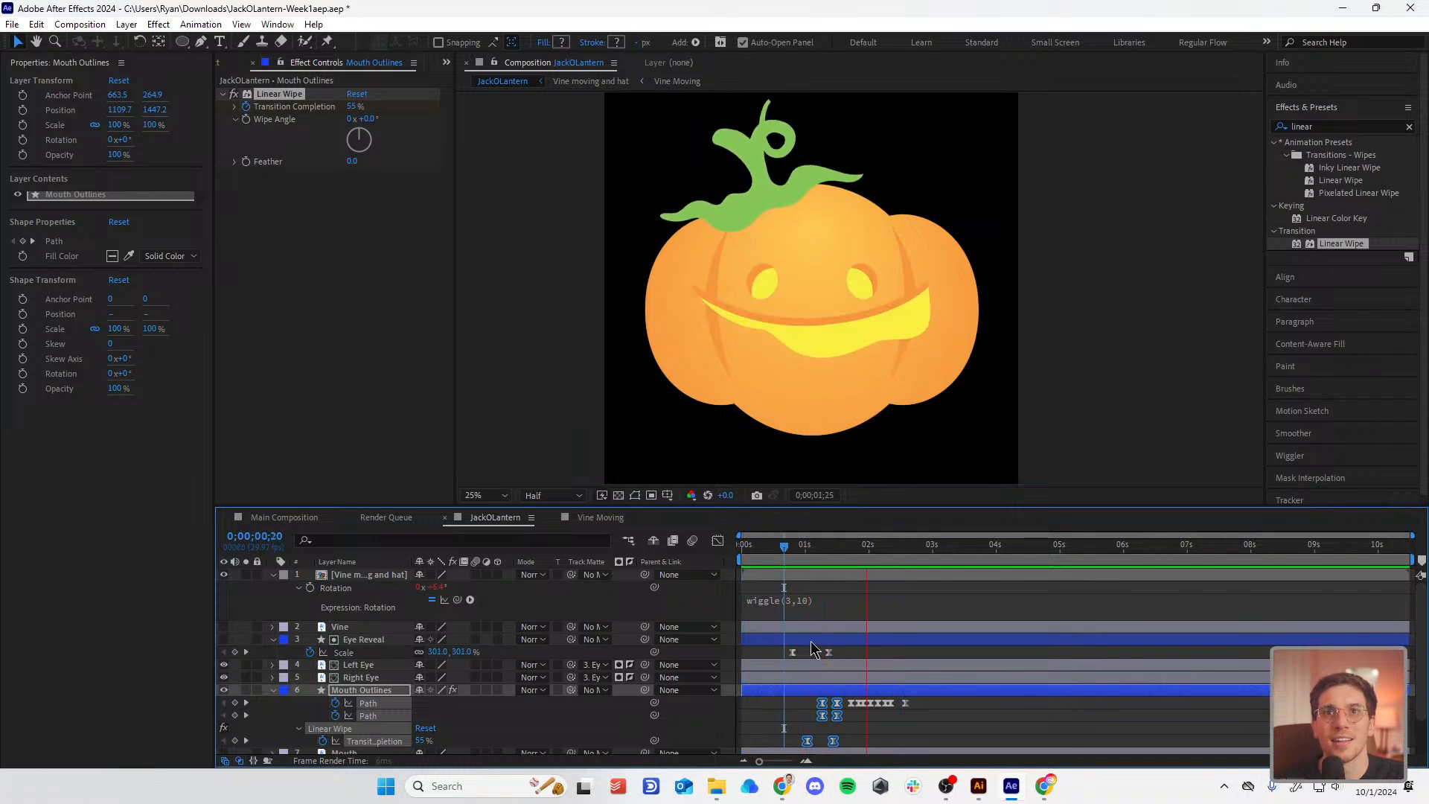
{"action": "left_click", "coordinate": [364, 639]}
{"action": "left_click_drag", "start_coordinate": [822, 546], "coordinate": [788, 569]}
{"action": "key", "text": "space"}
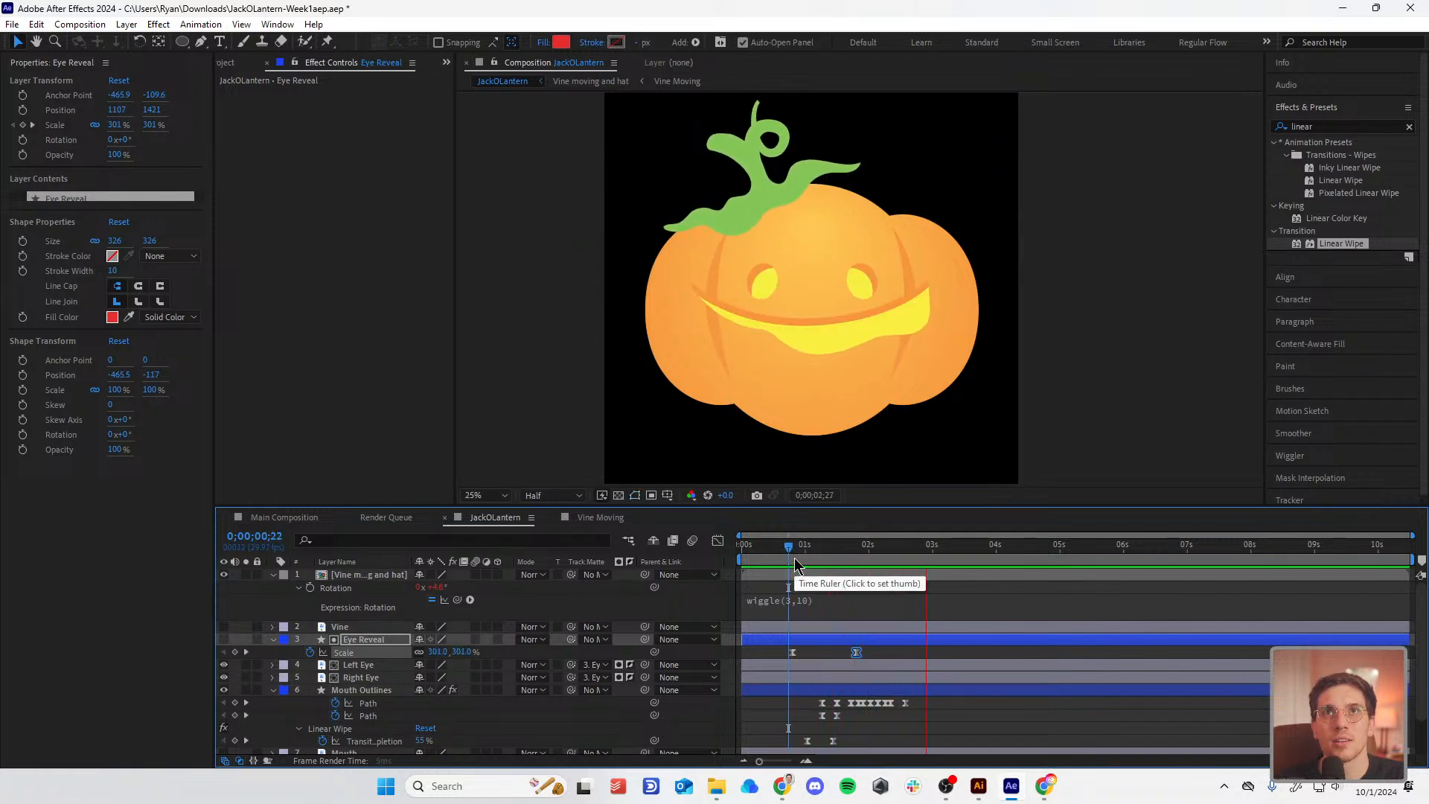
{"action": "left_click_drag", "start_coordinate": [790, 547], "coordinate": [711, 556]}
{"action": "key", "text": "space"}
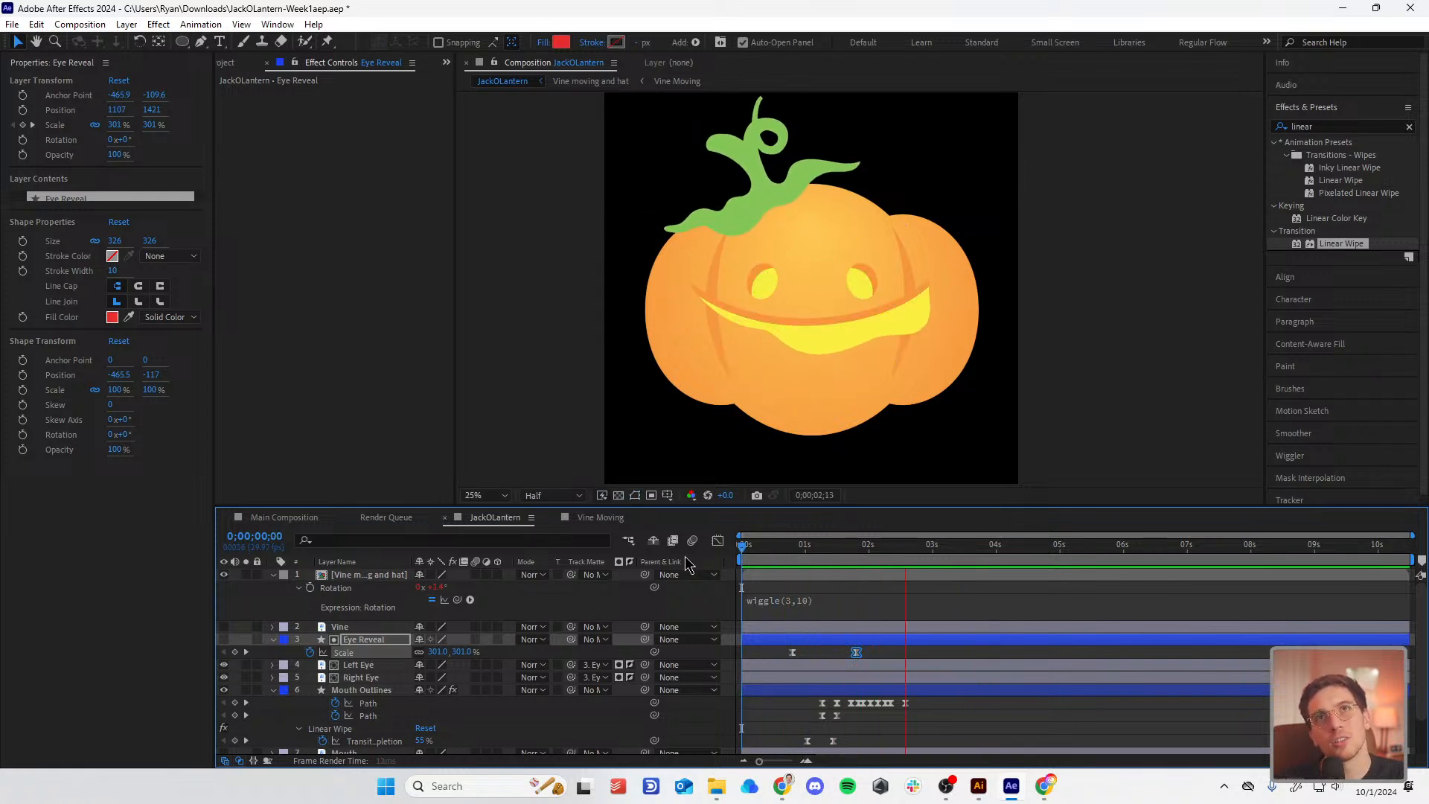
{"action": "key", "text": "space"}
{"action": "left_click", "coordinate": [784, 553]}
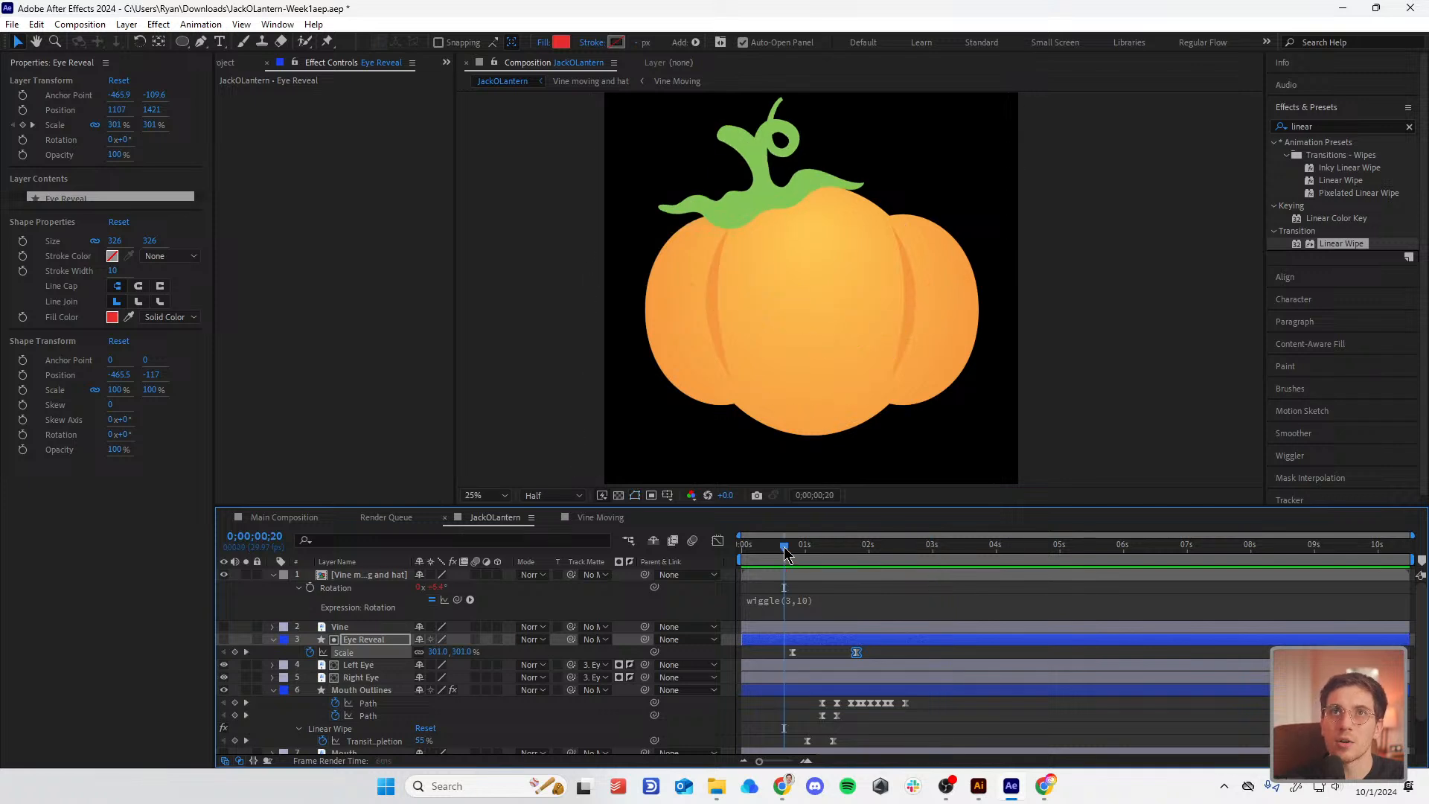
{"action": "key", "text": "space"}
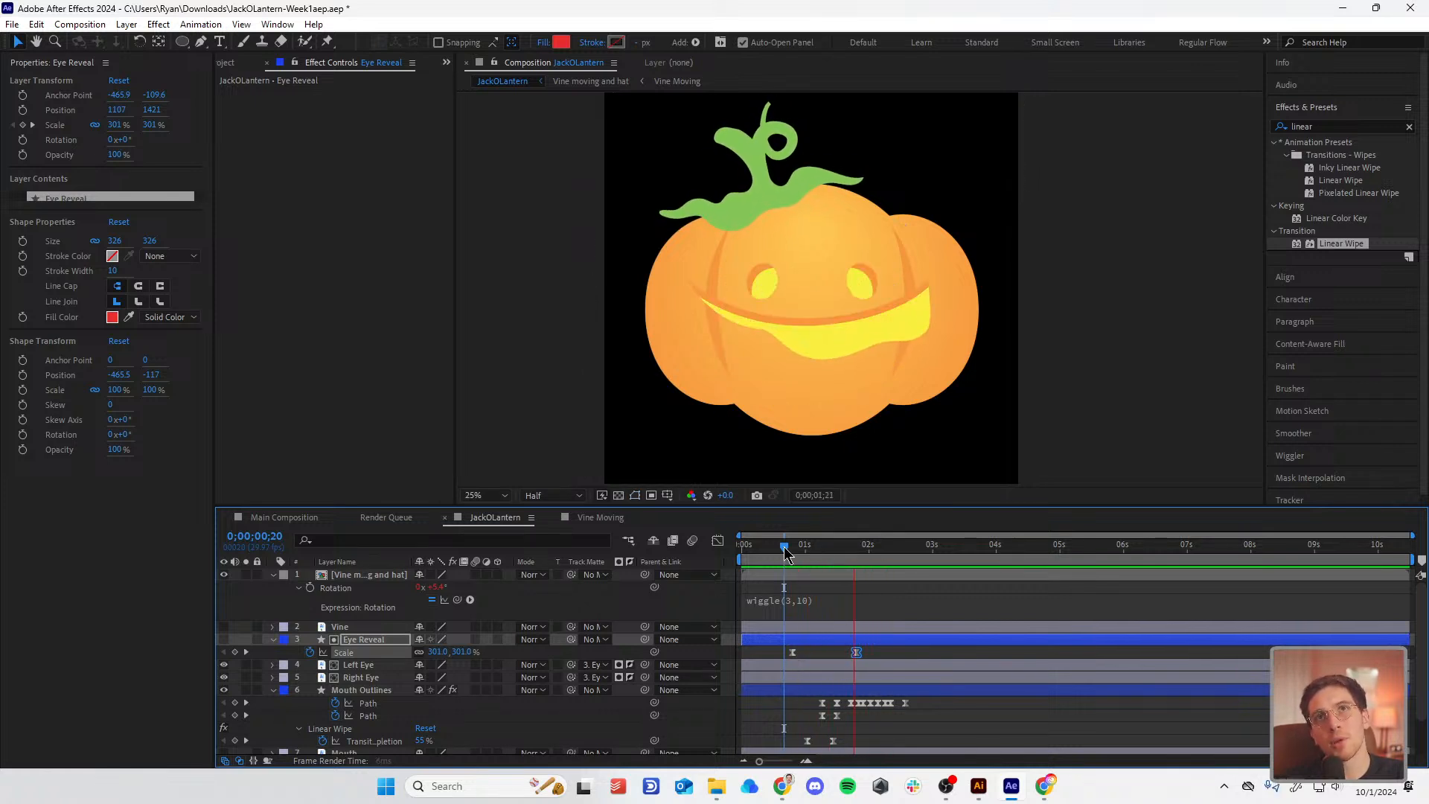
{"action": "left_click_drag", "start_coordinate": [785, 549], "coordinate": [736, 556]}
{"action": "key", "text": "space"}
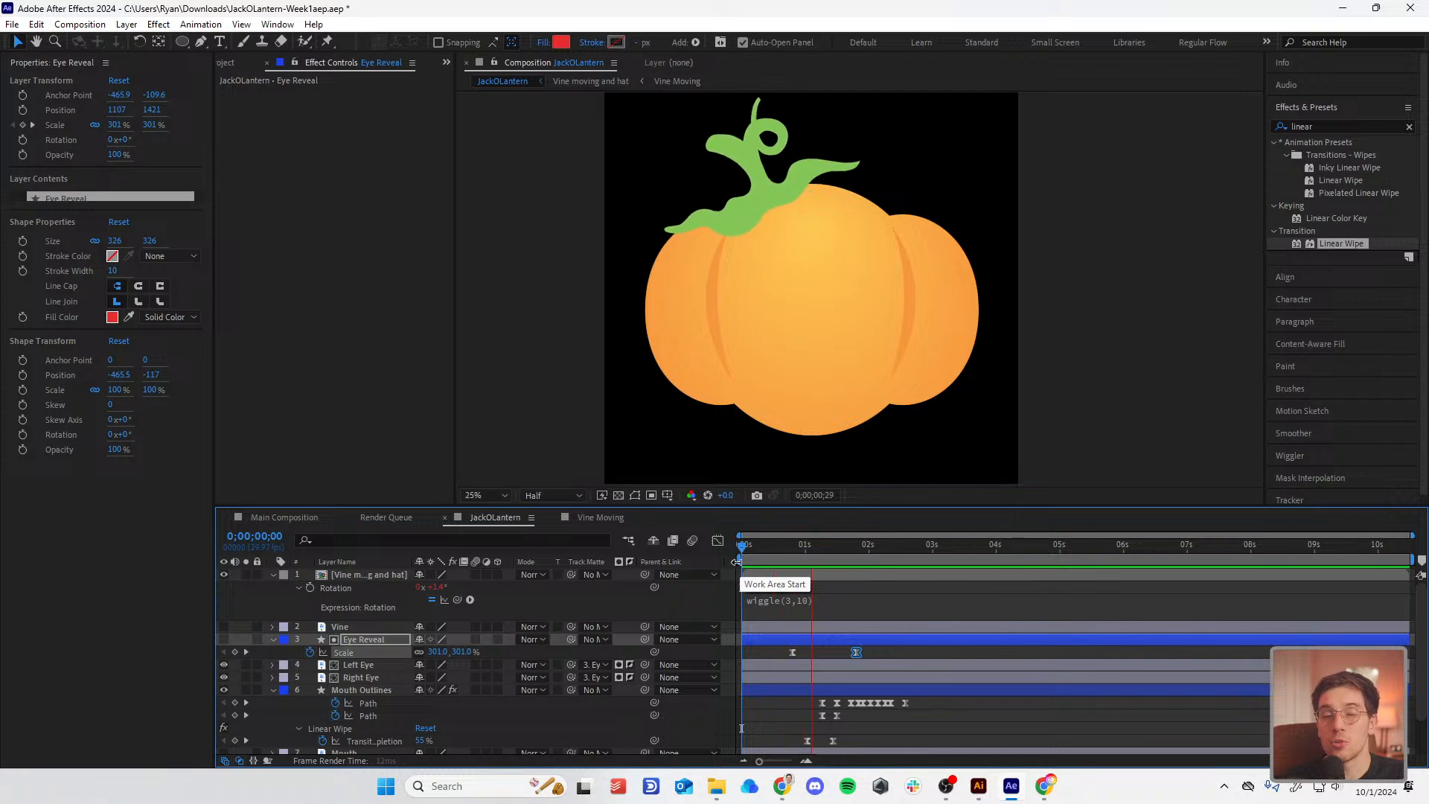
{"action": "key", "text": "space"}
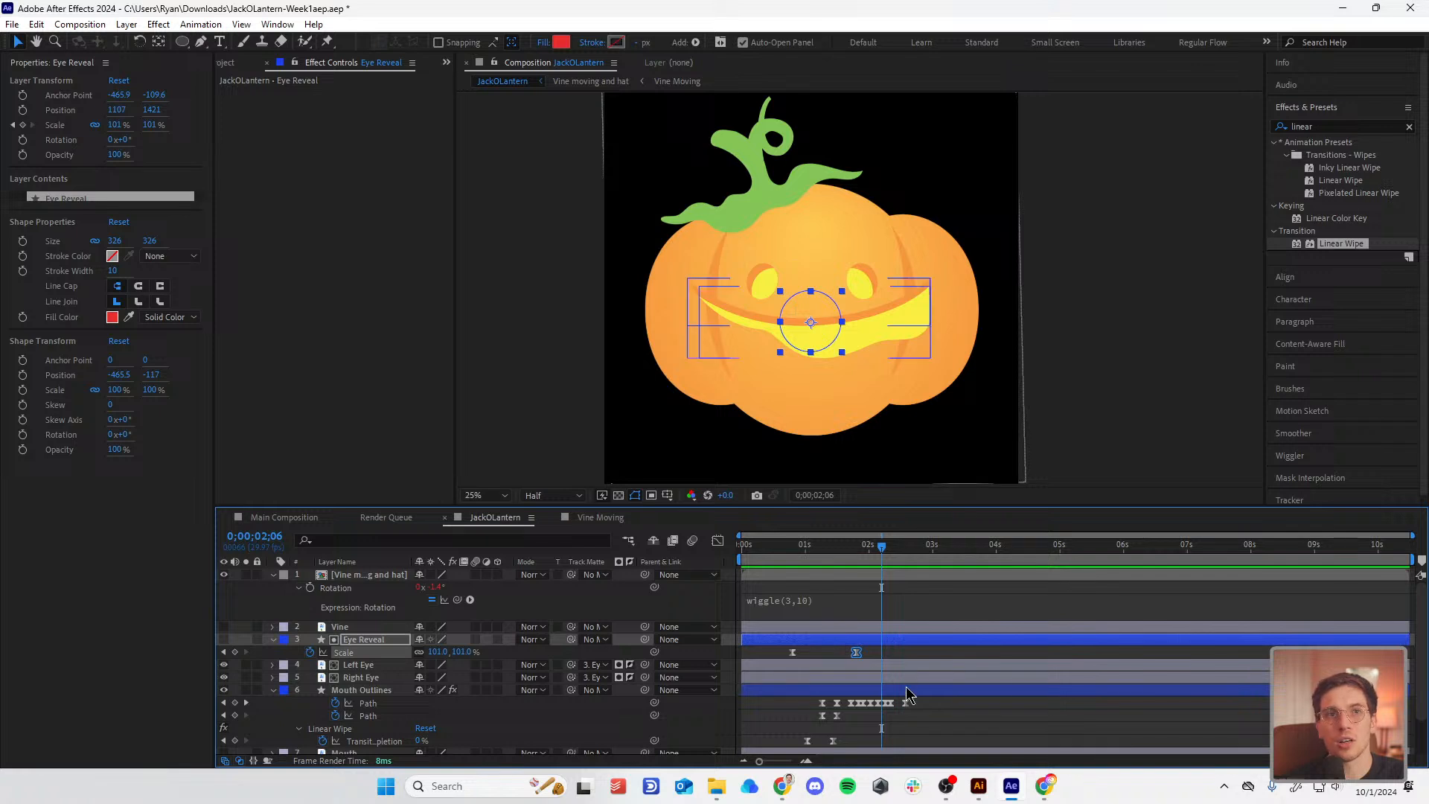
{"action": "left_click", "coordinate": [941, 693]}
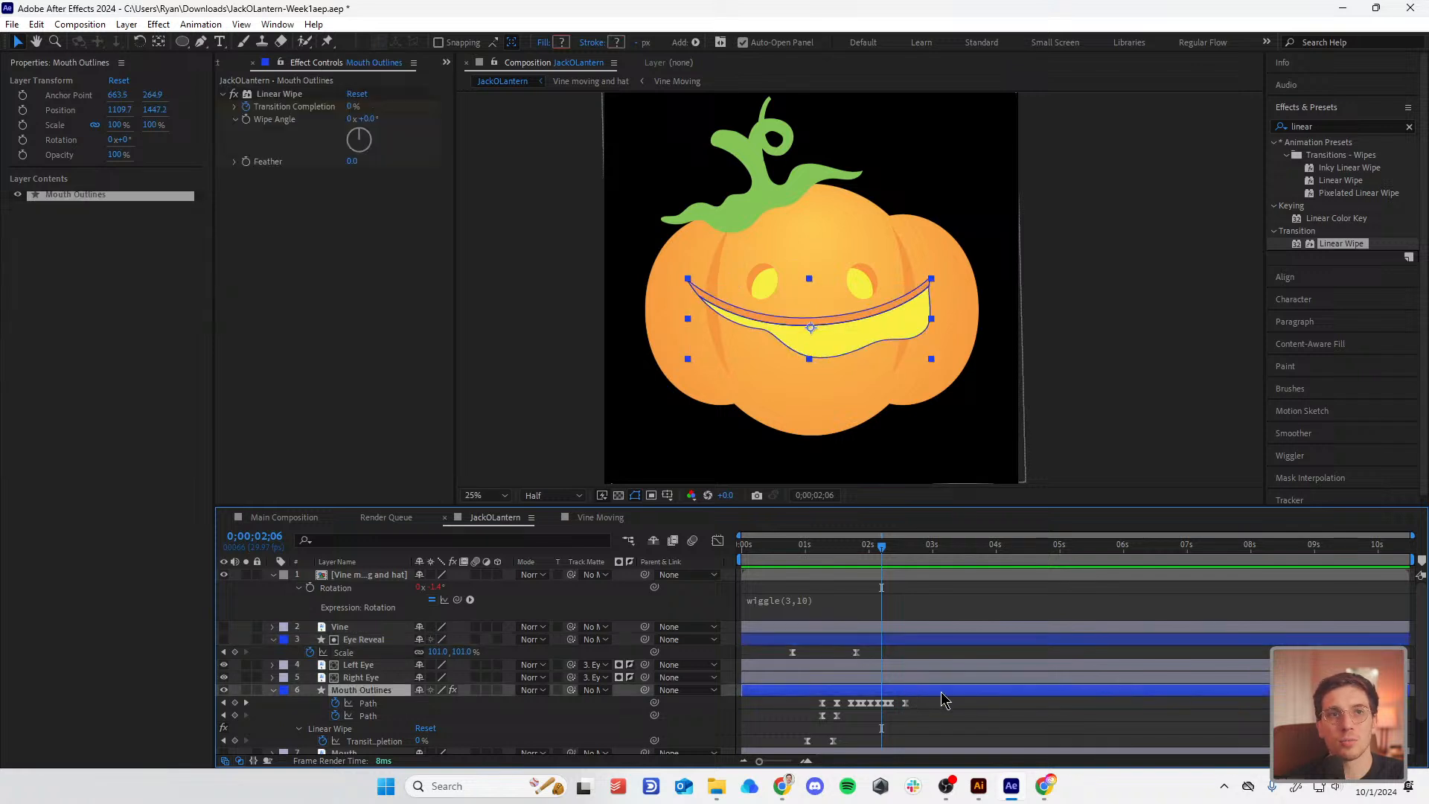
{"action": "left_click", "coordinate": [944, 791]}
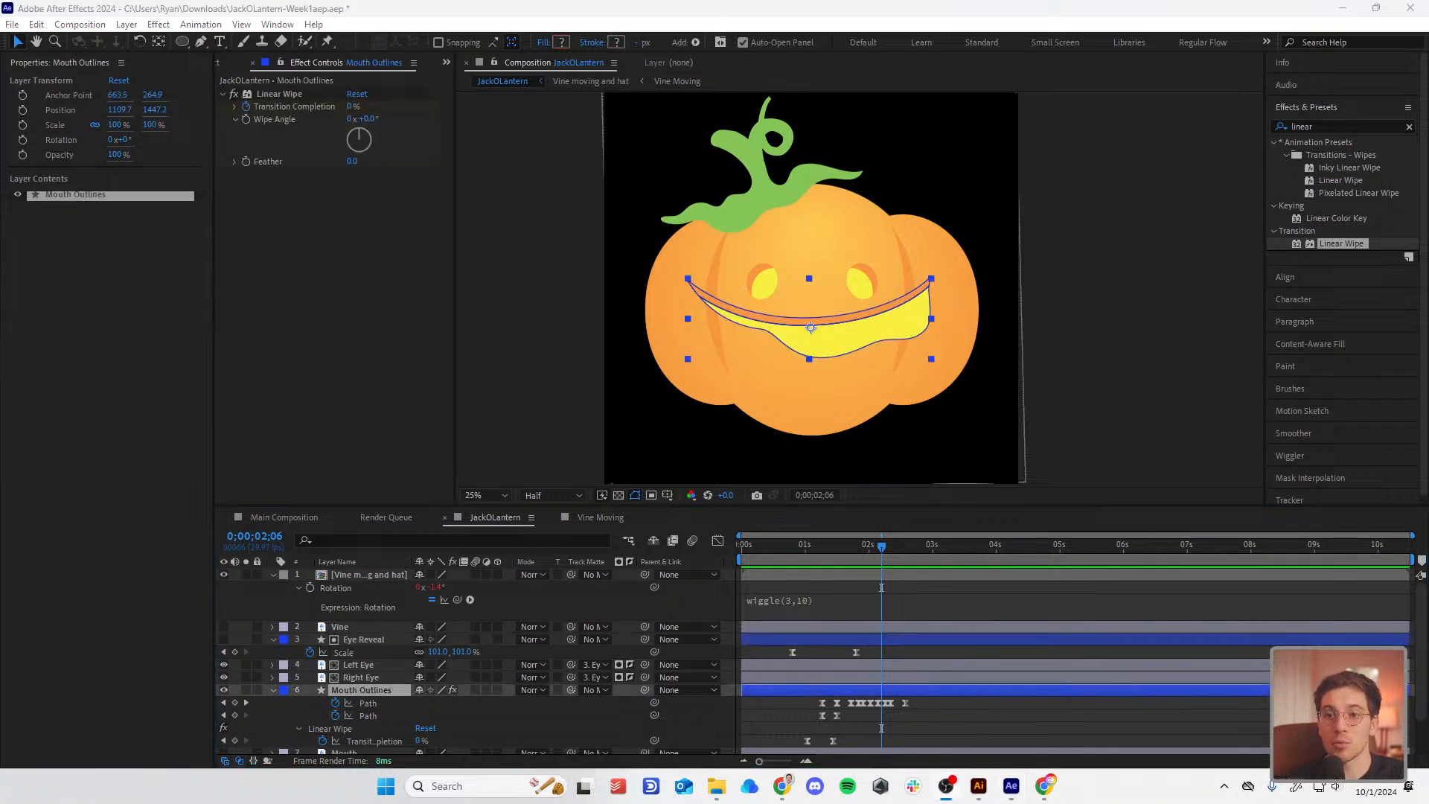